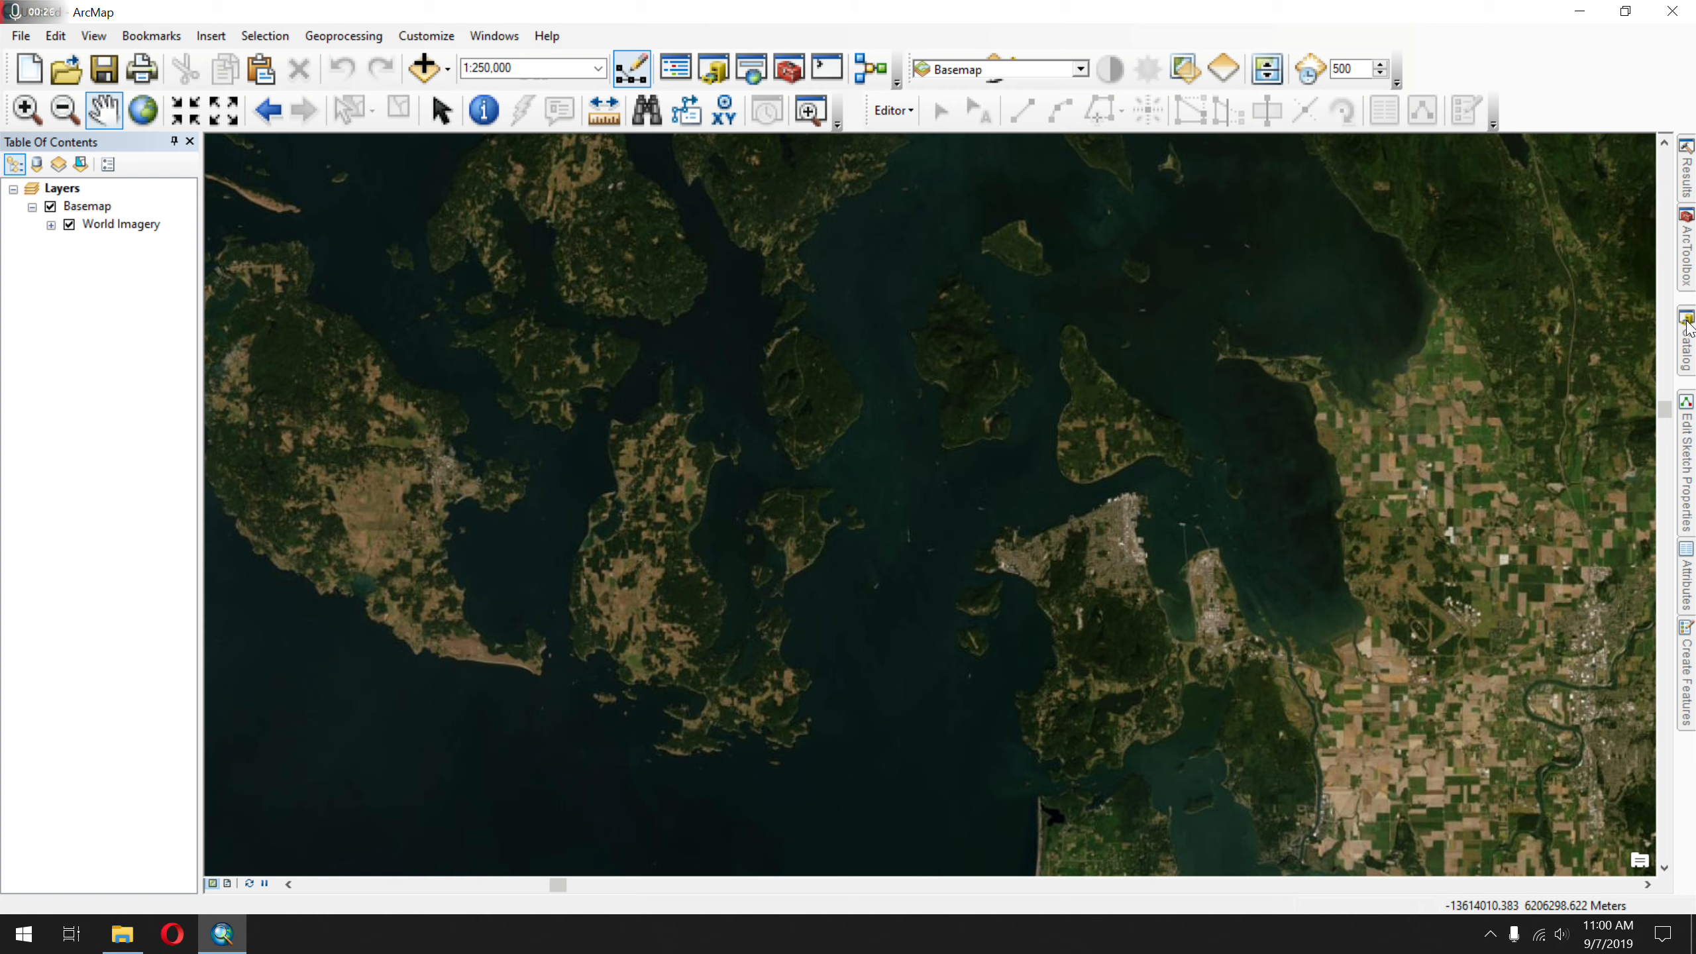
- Start a new polygon shapefile named Islandwater in the Islands folder of the GIS test connection
mouse_move(1687, 327)
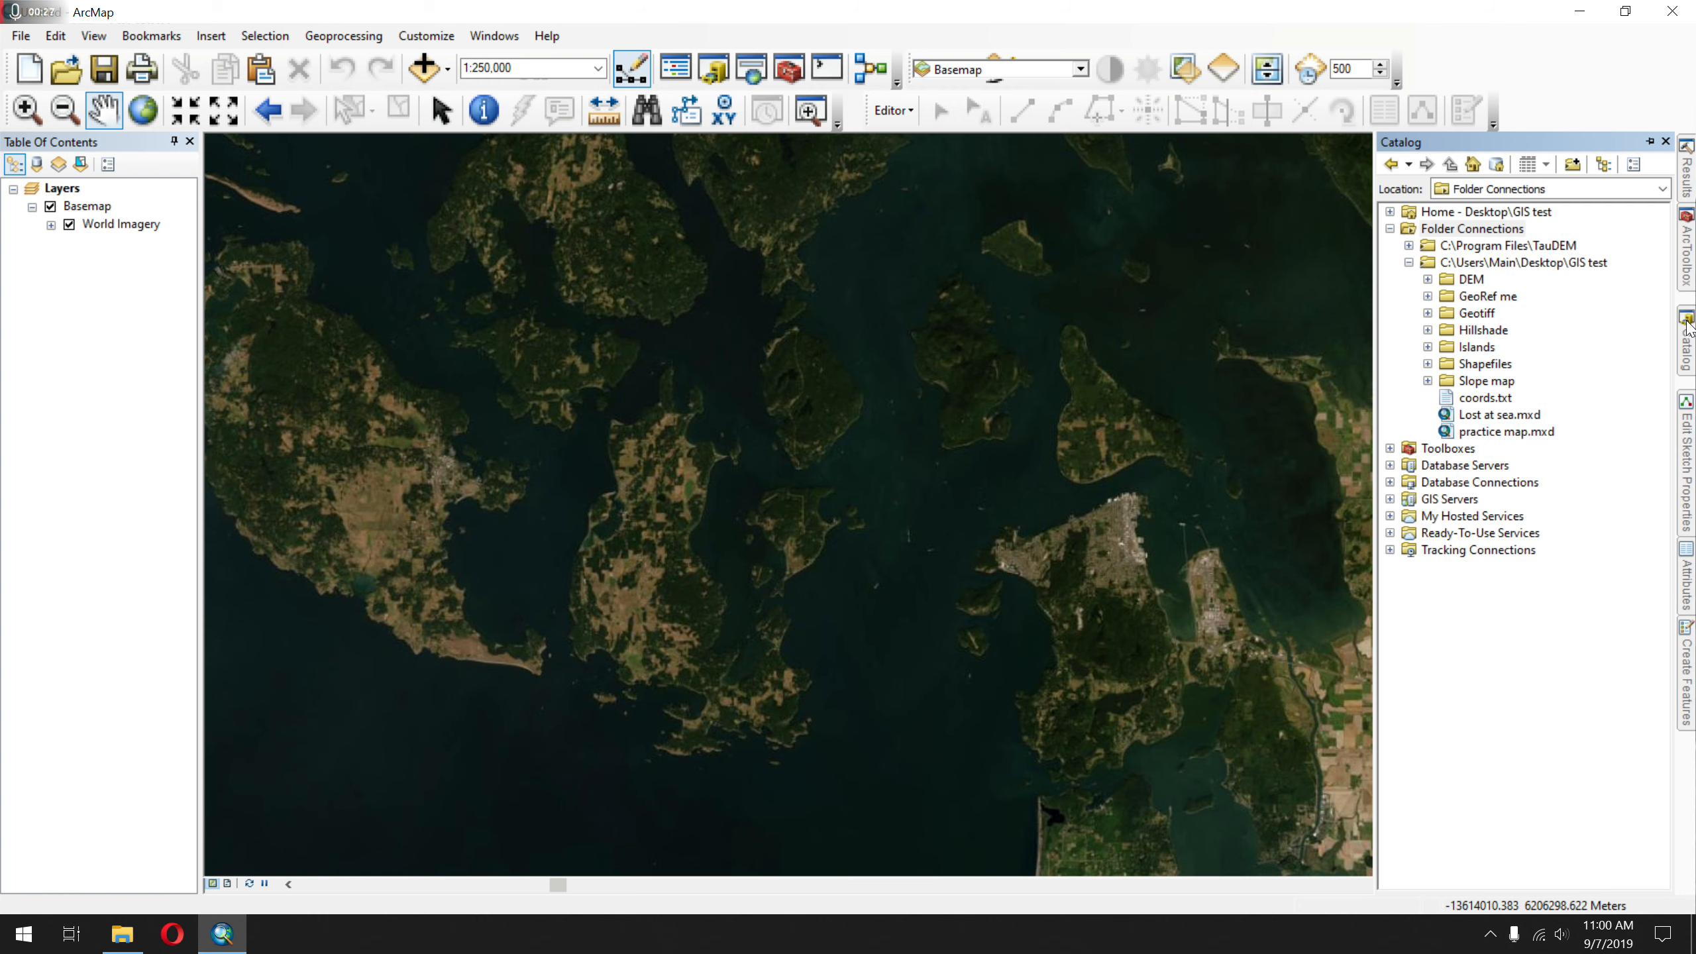
right_click(1496, 235)
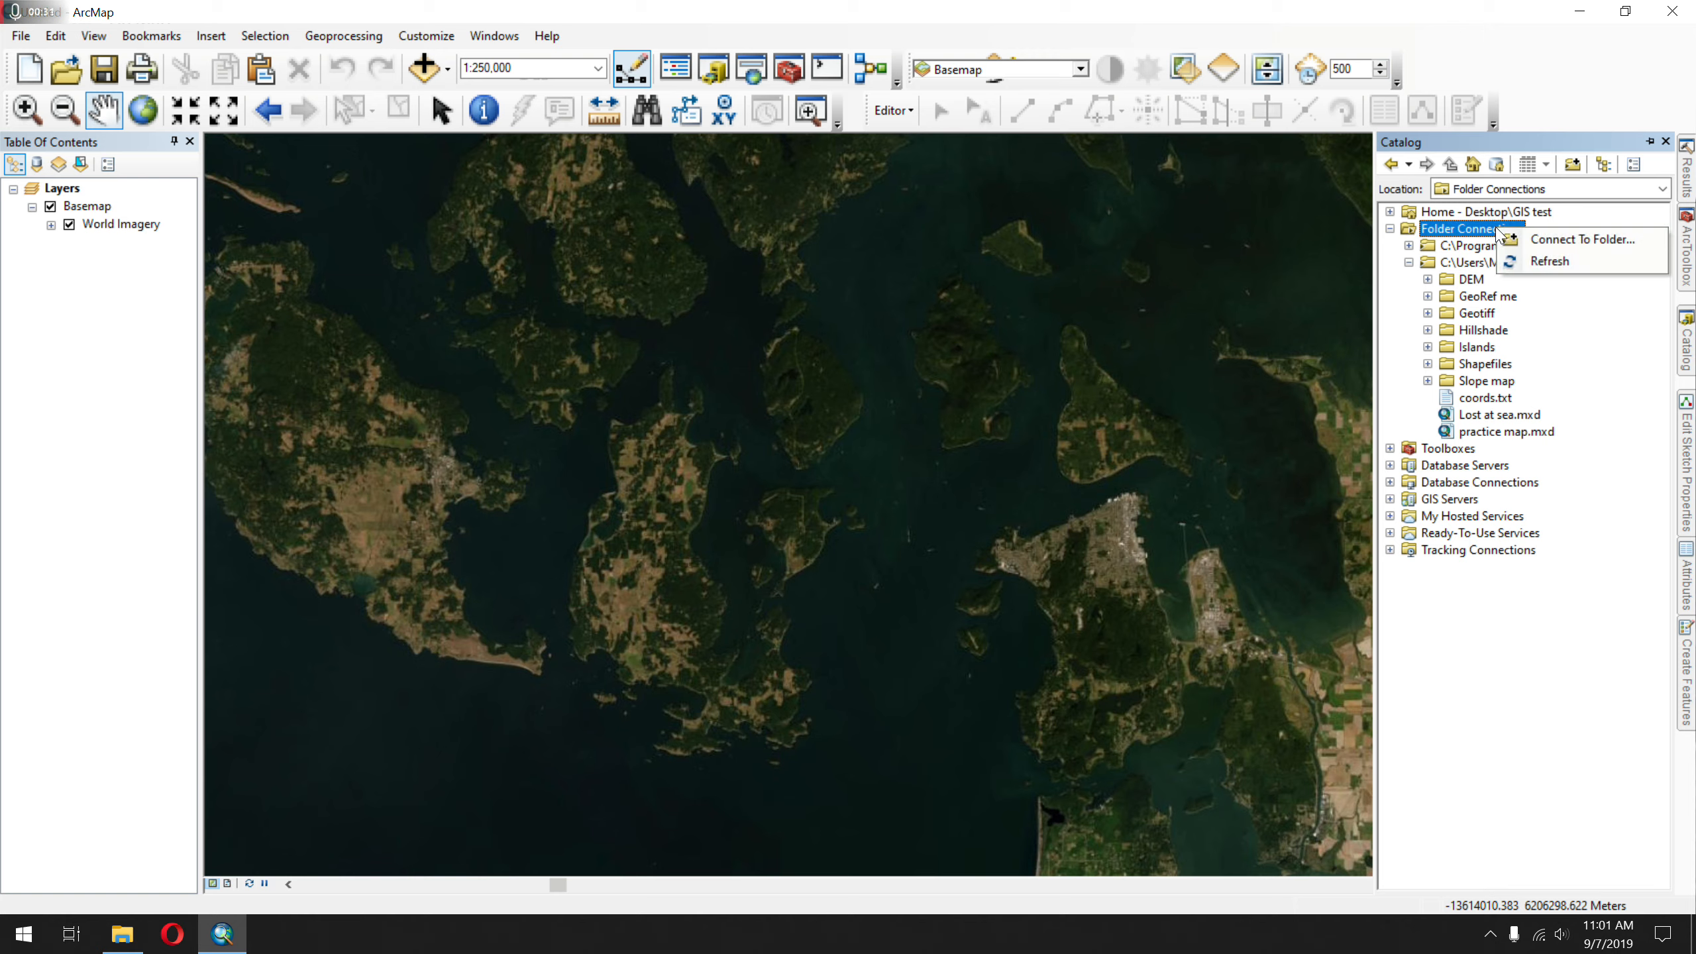
click(1653, 446)
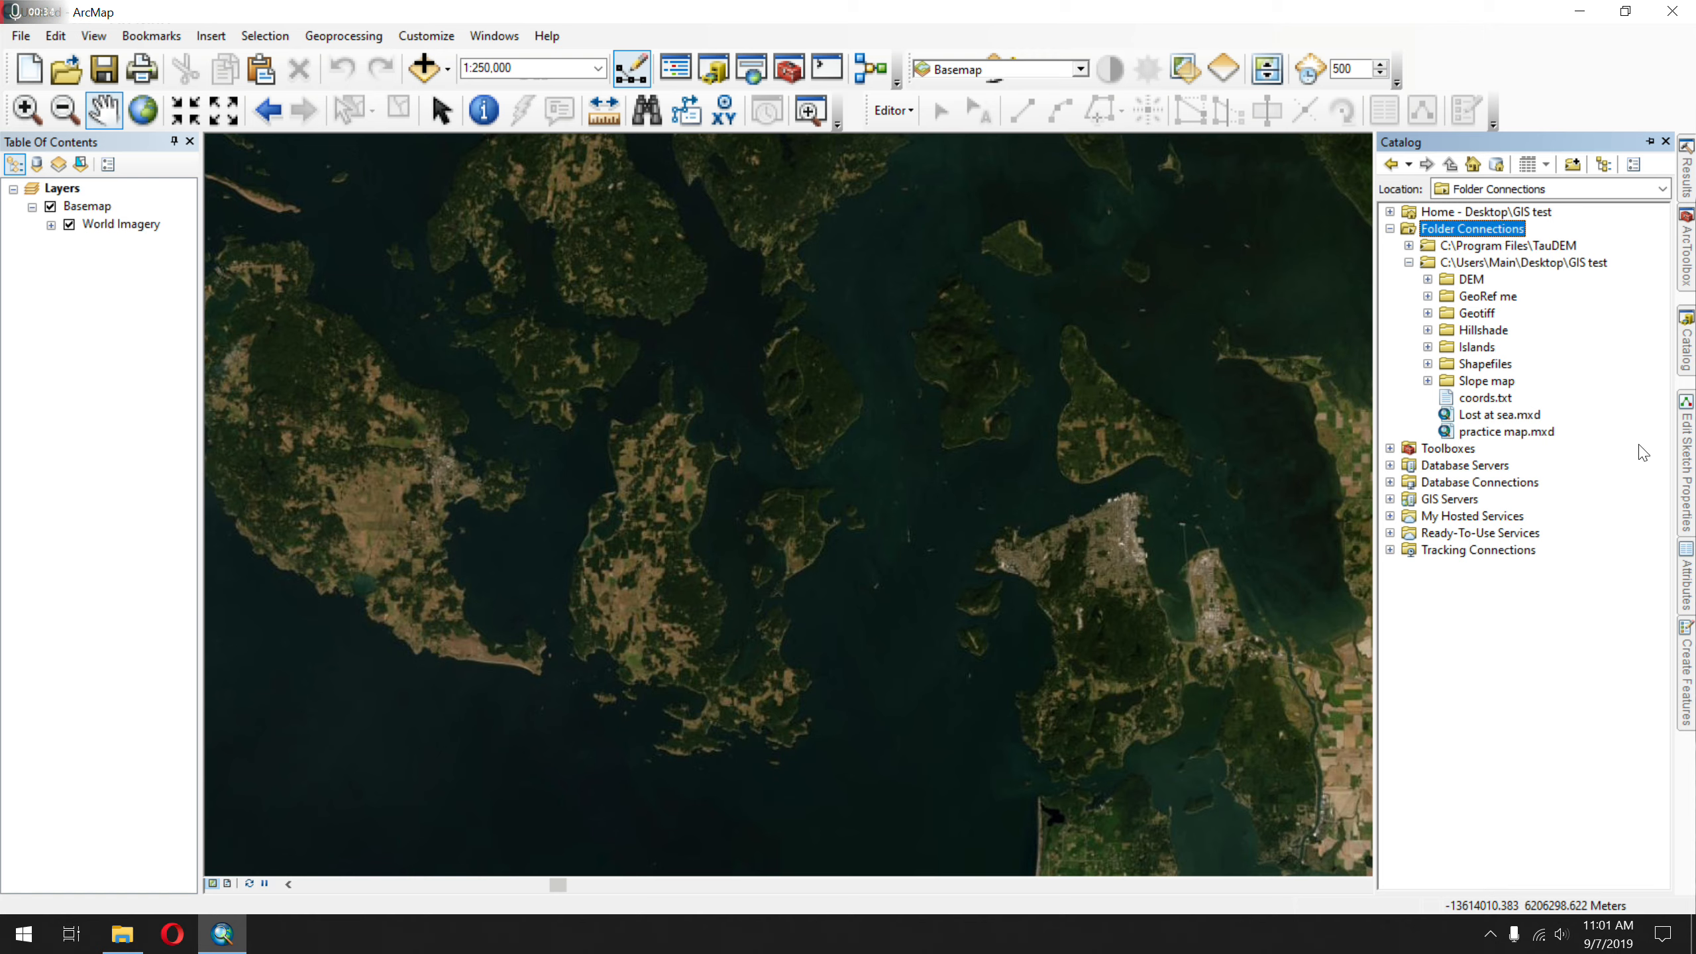
click(1471, 349)
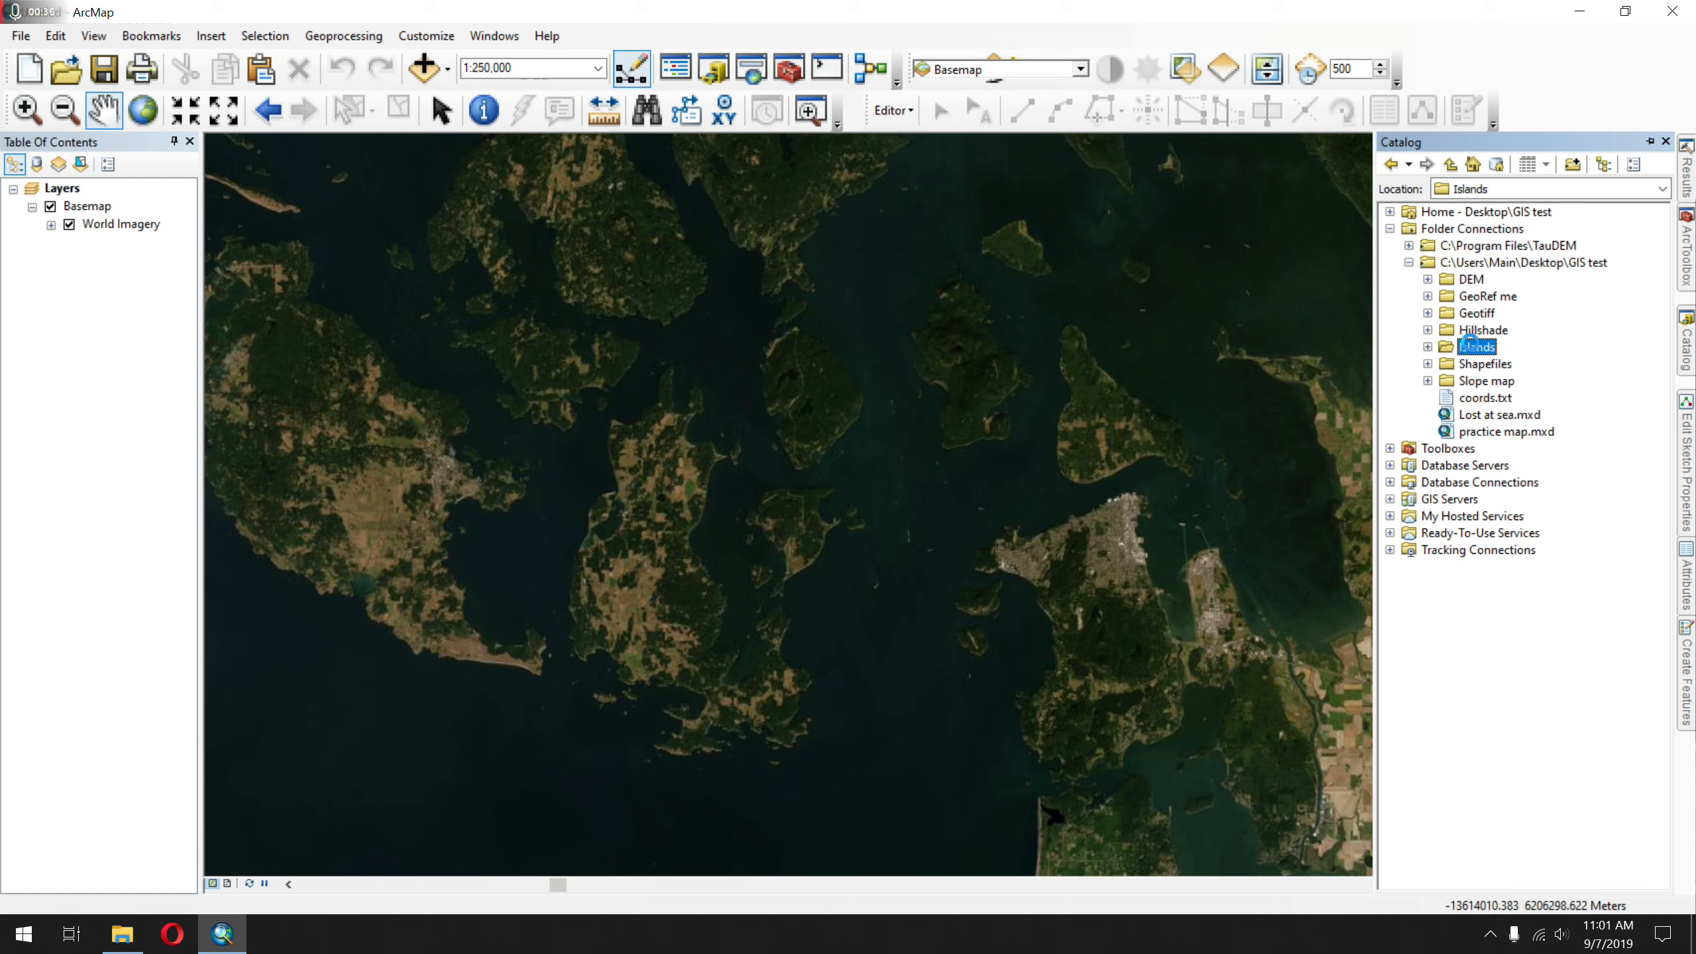
right_click(1471, 346)
mouse_move(1616, 468)
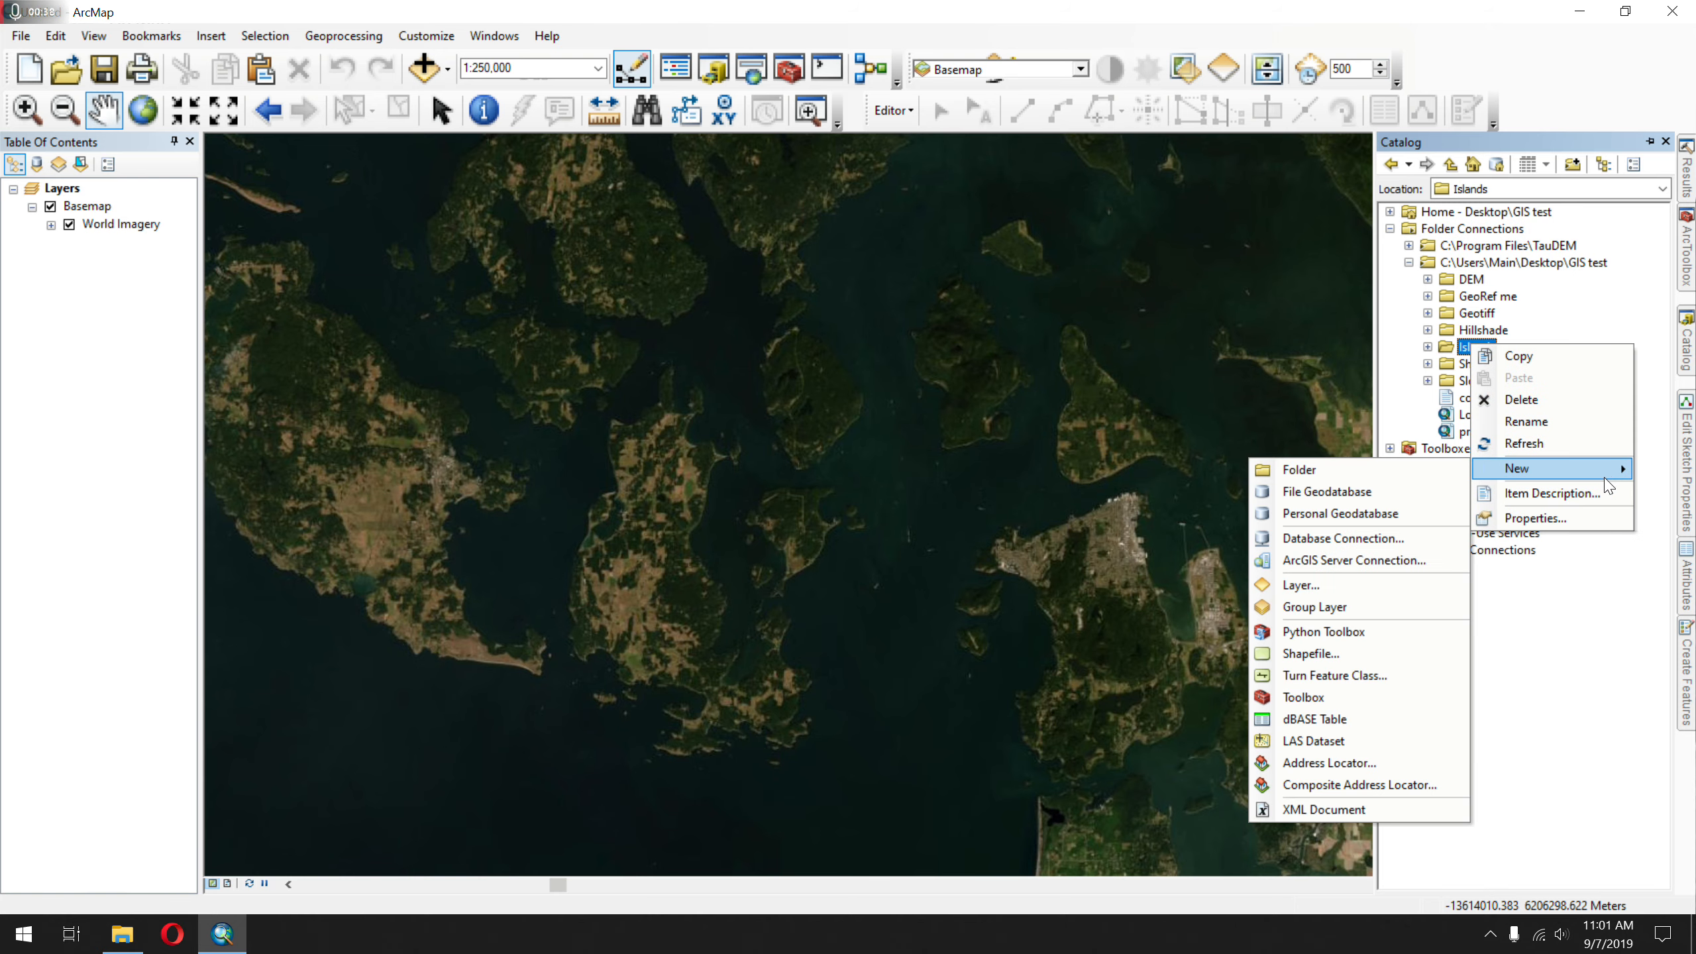
click(1439, 652)
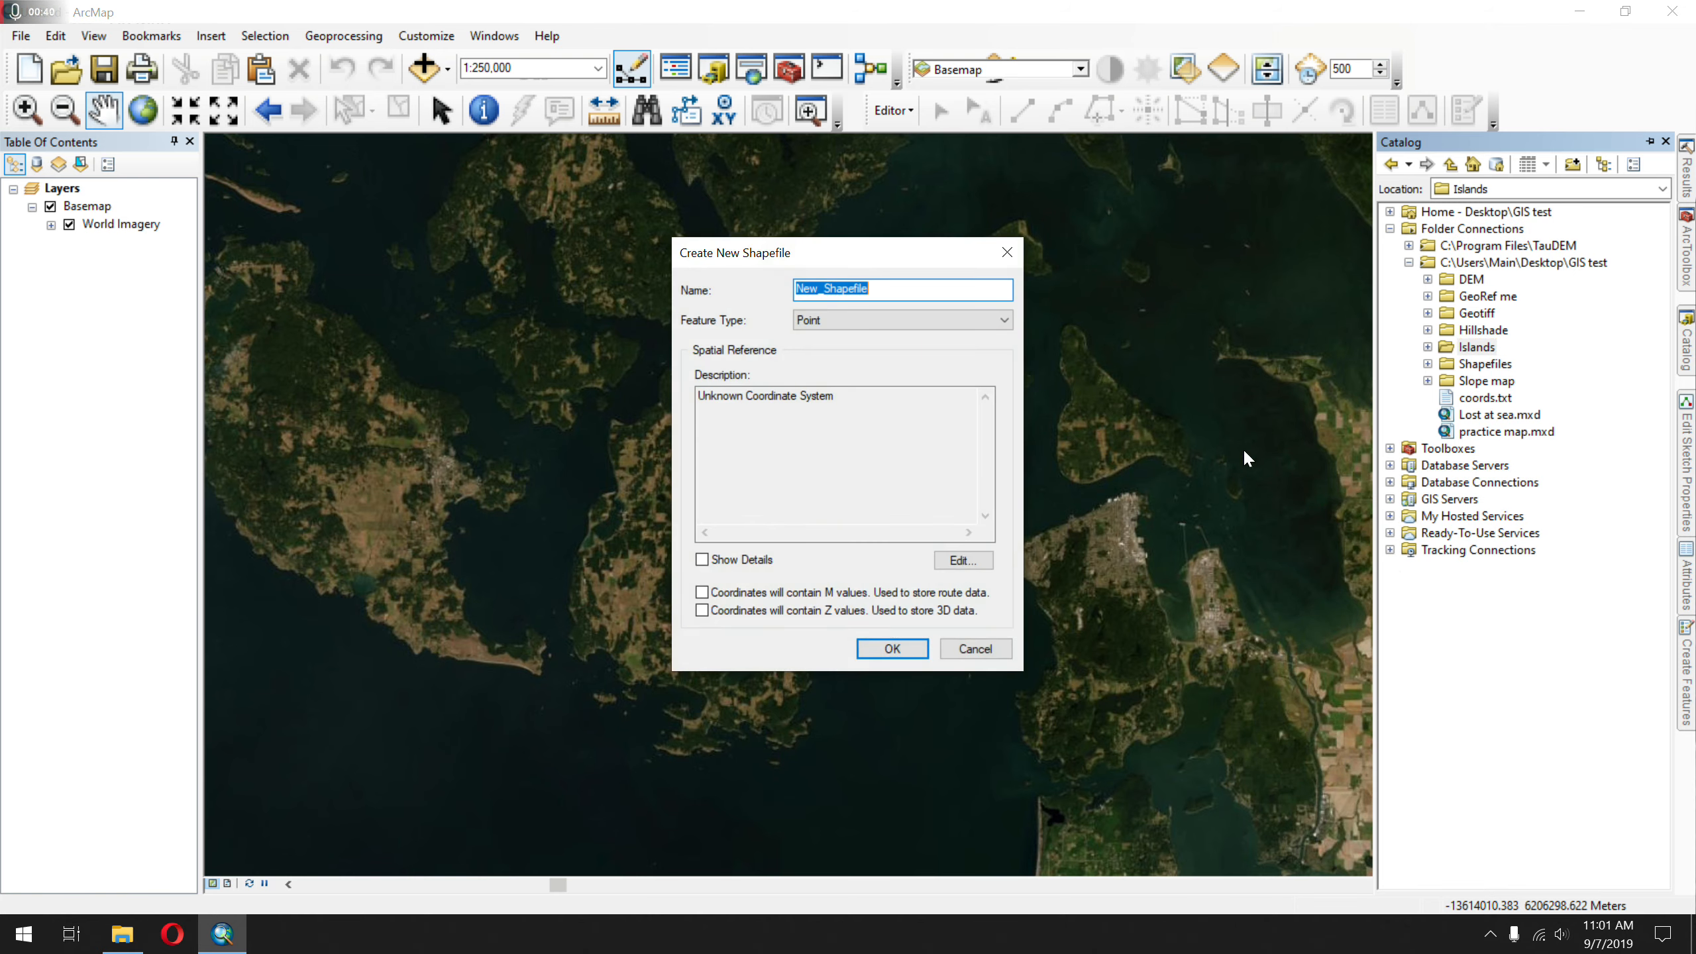
click(859, 320)
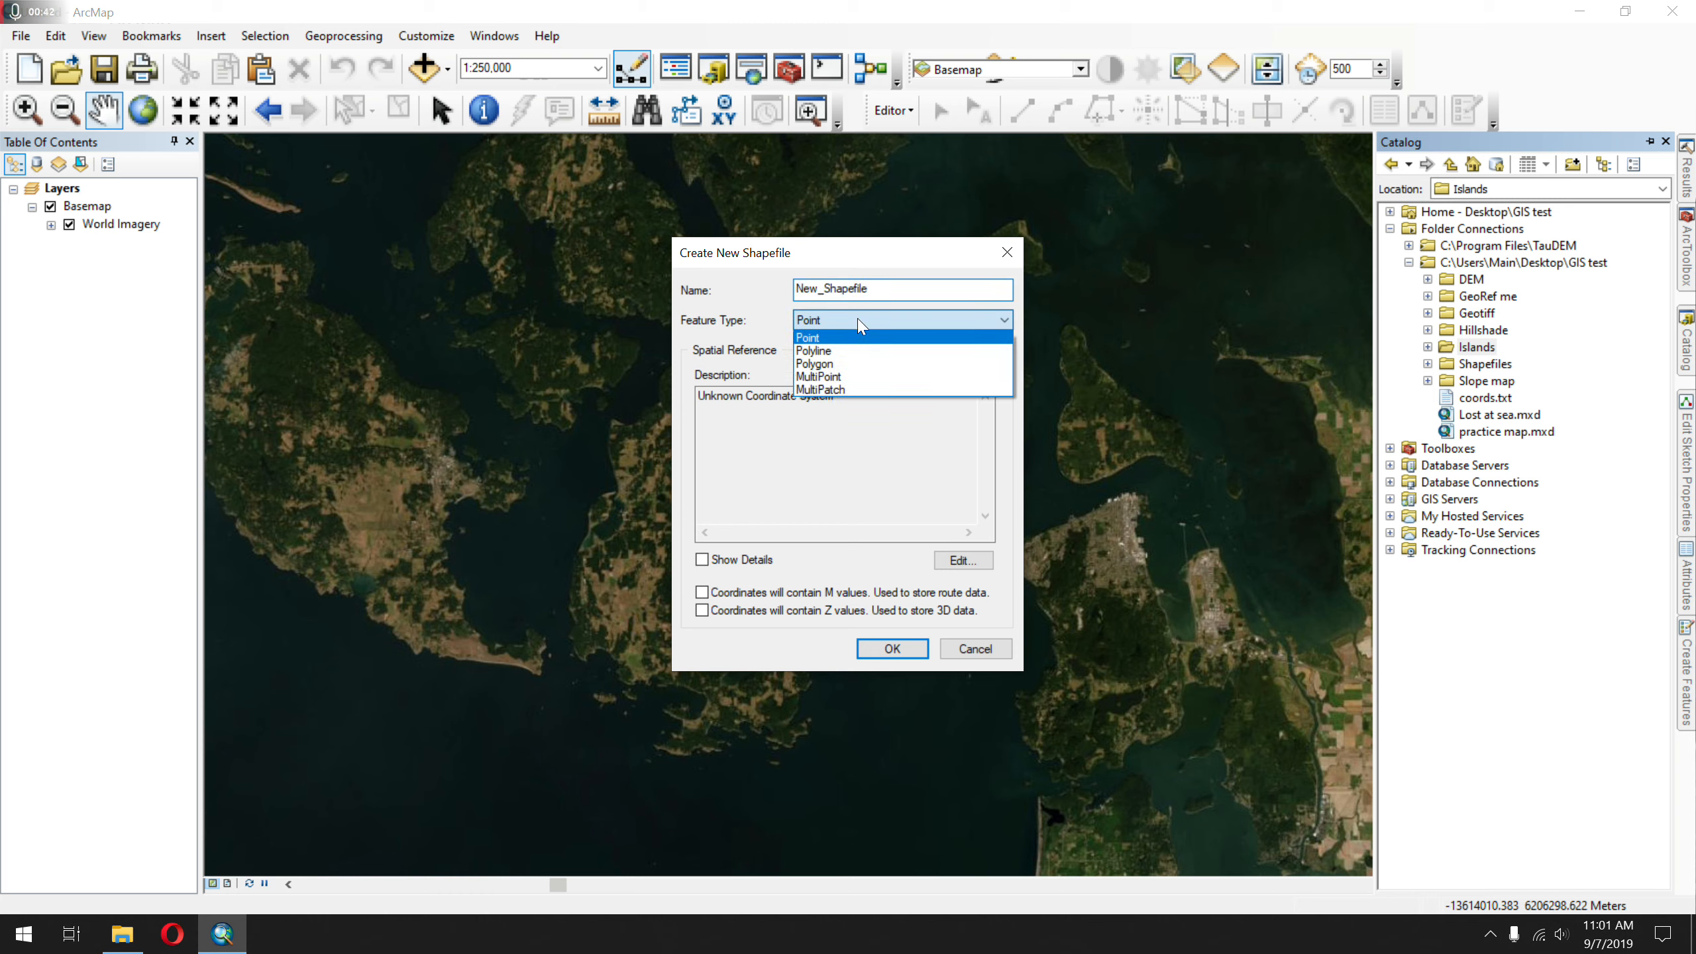
click(917, 362)
key(shift+Tab)
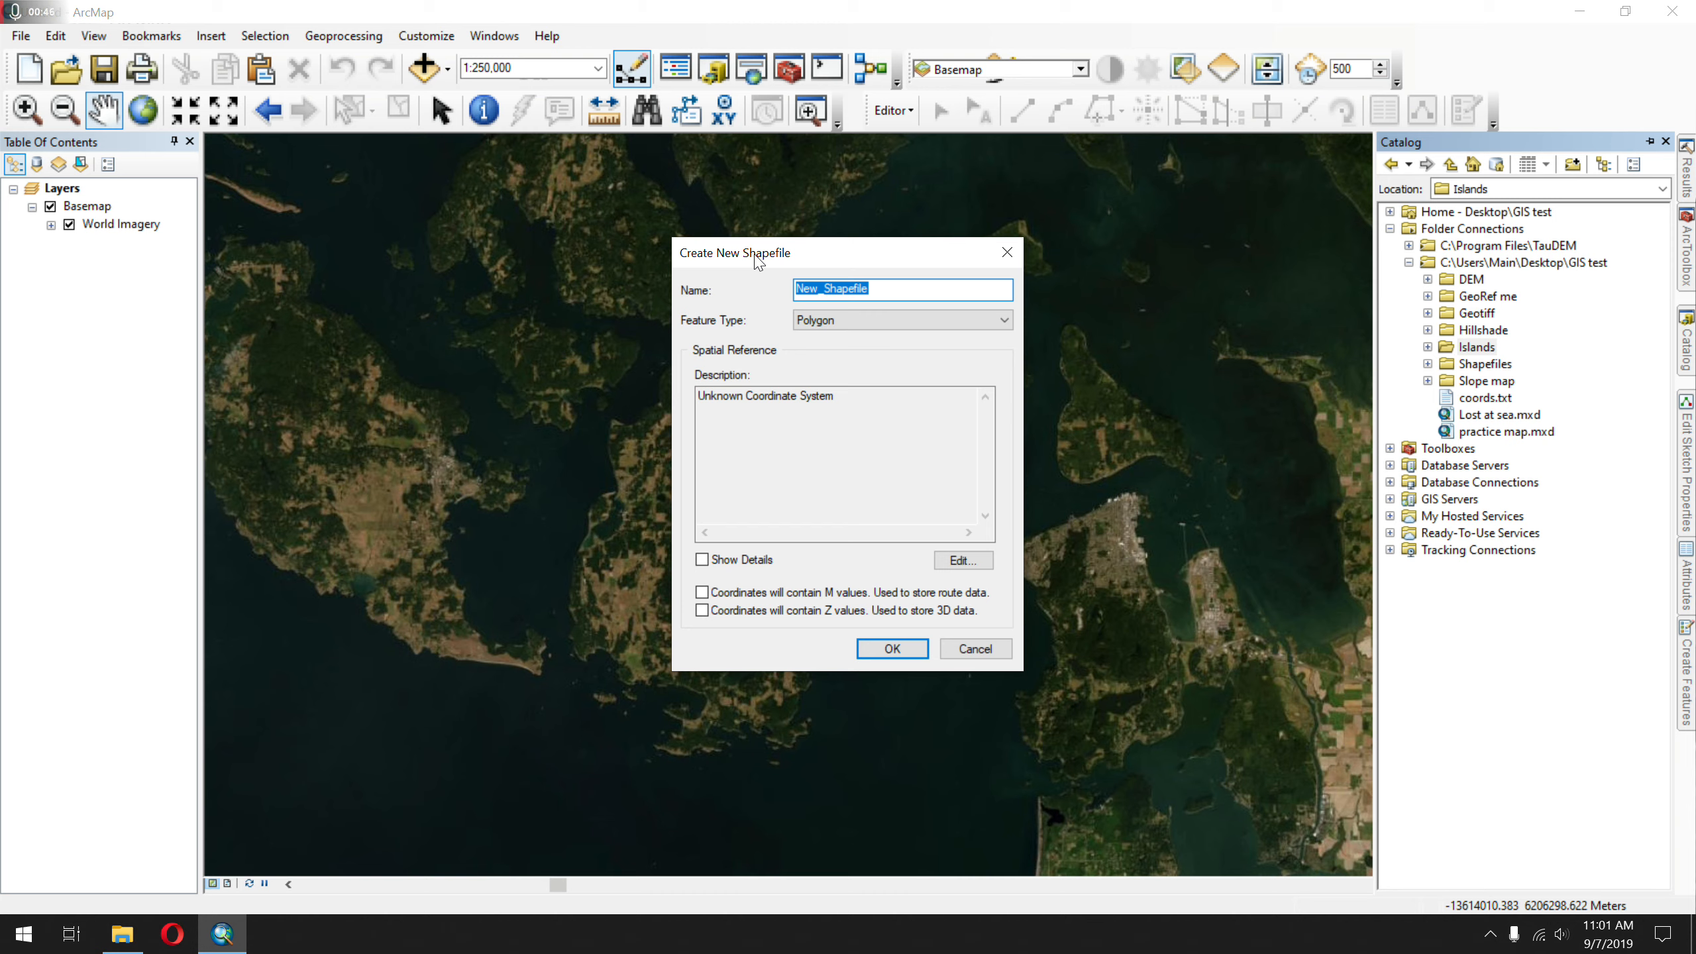
text(Islandwater)
- Assign the favorite coordinate system NAD_1983_UTM_Zone_13N to Islandwater and create the shapefile, dismissing the coordinate system warning
click(972, 567)
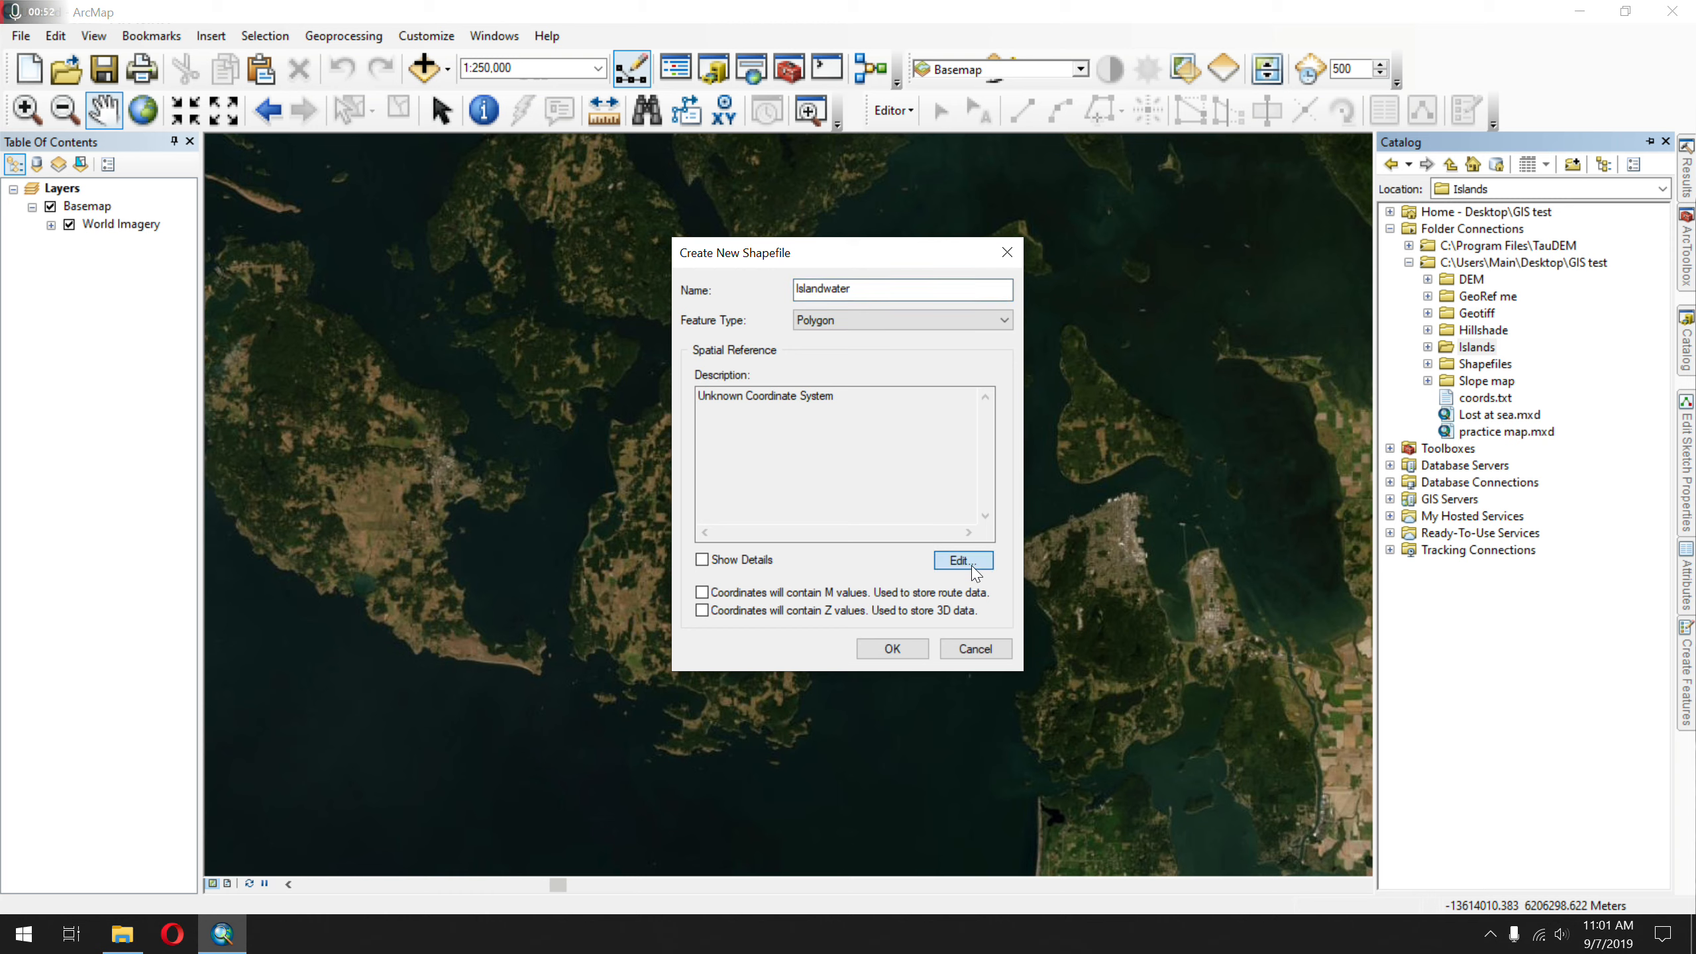
click(804, 312)
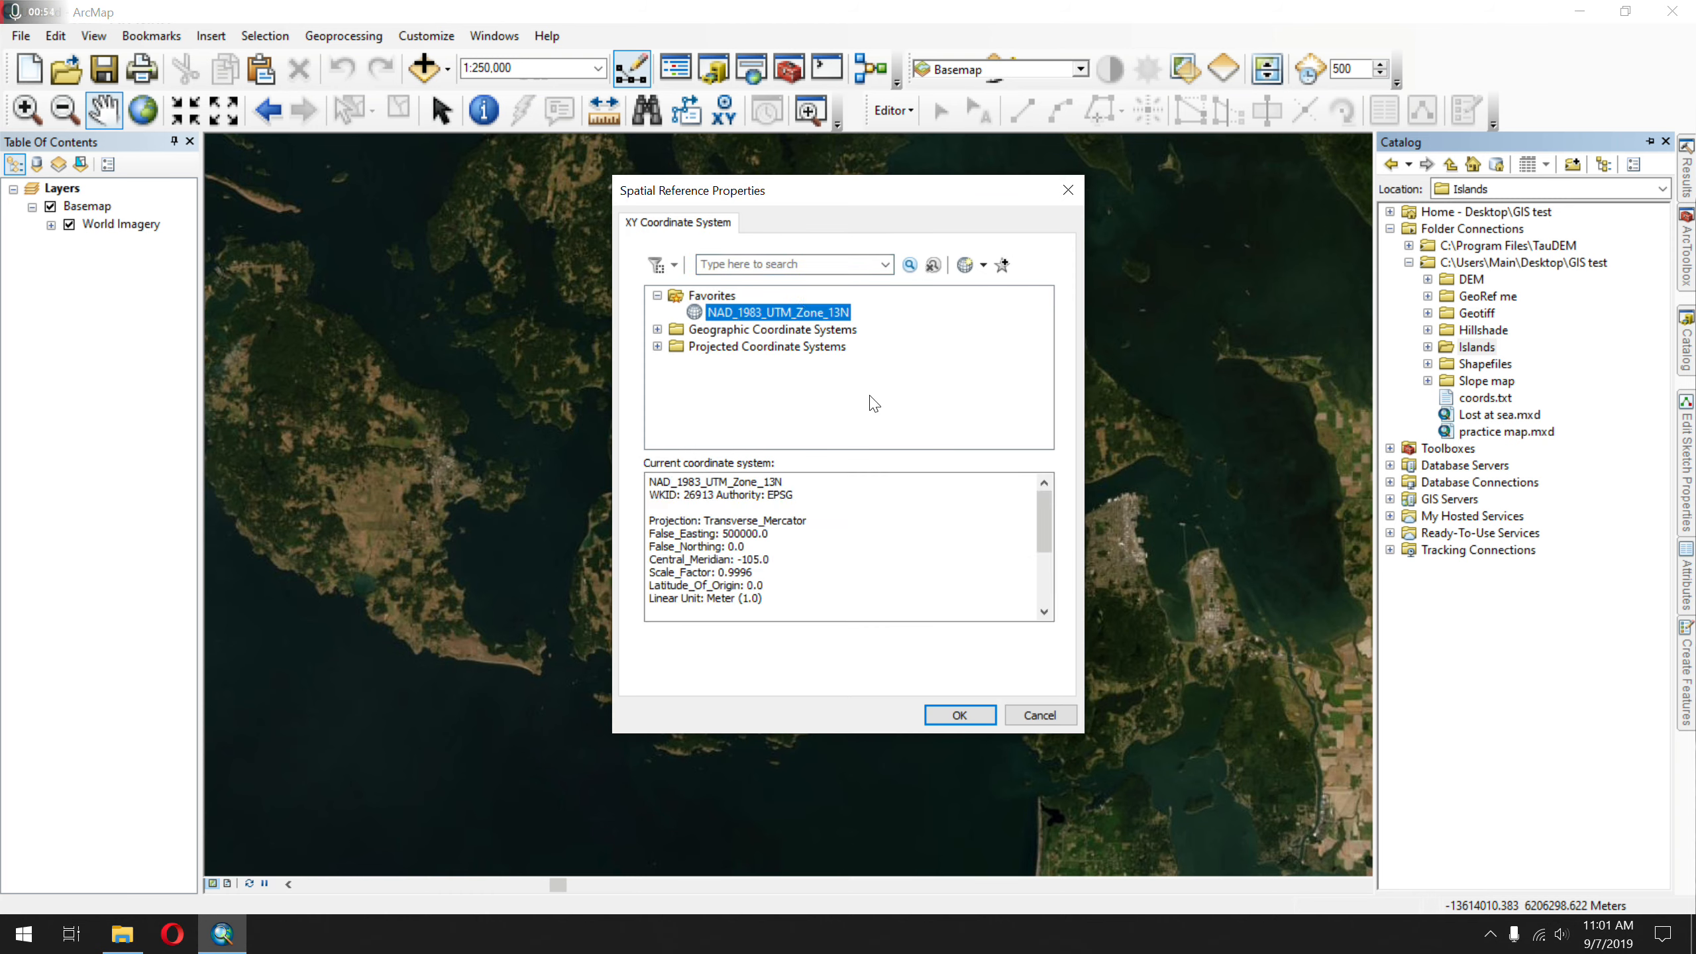
click(960, 715)
click(882, 650)
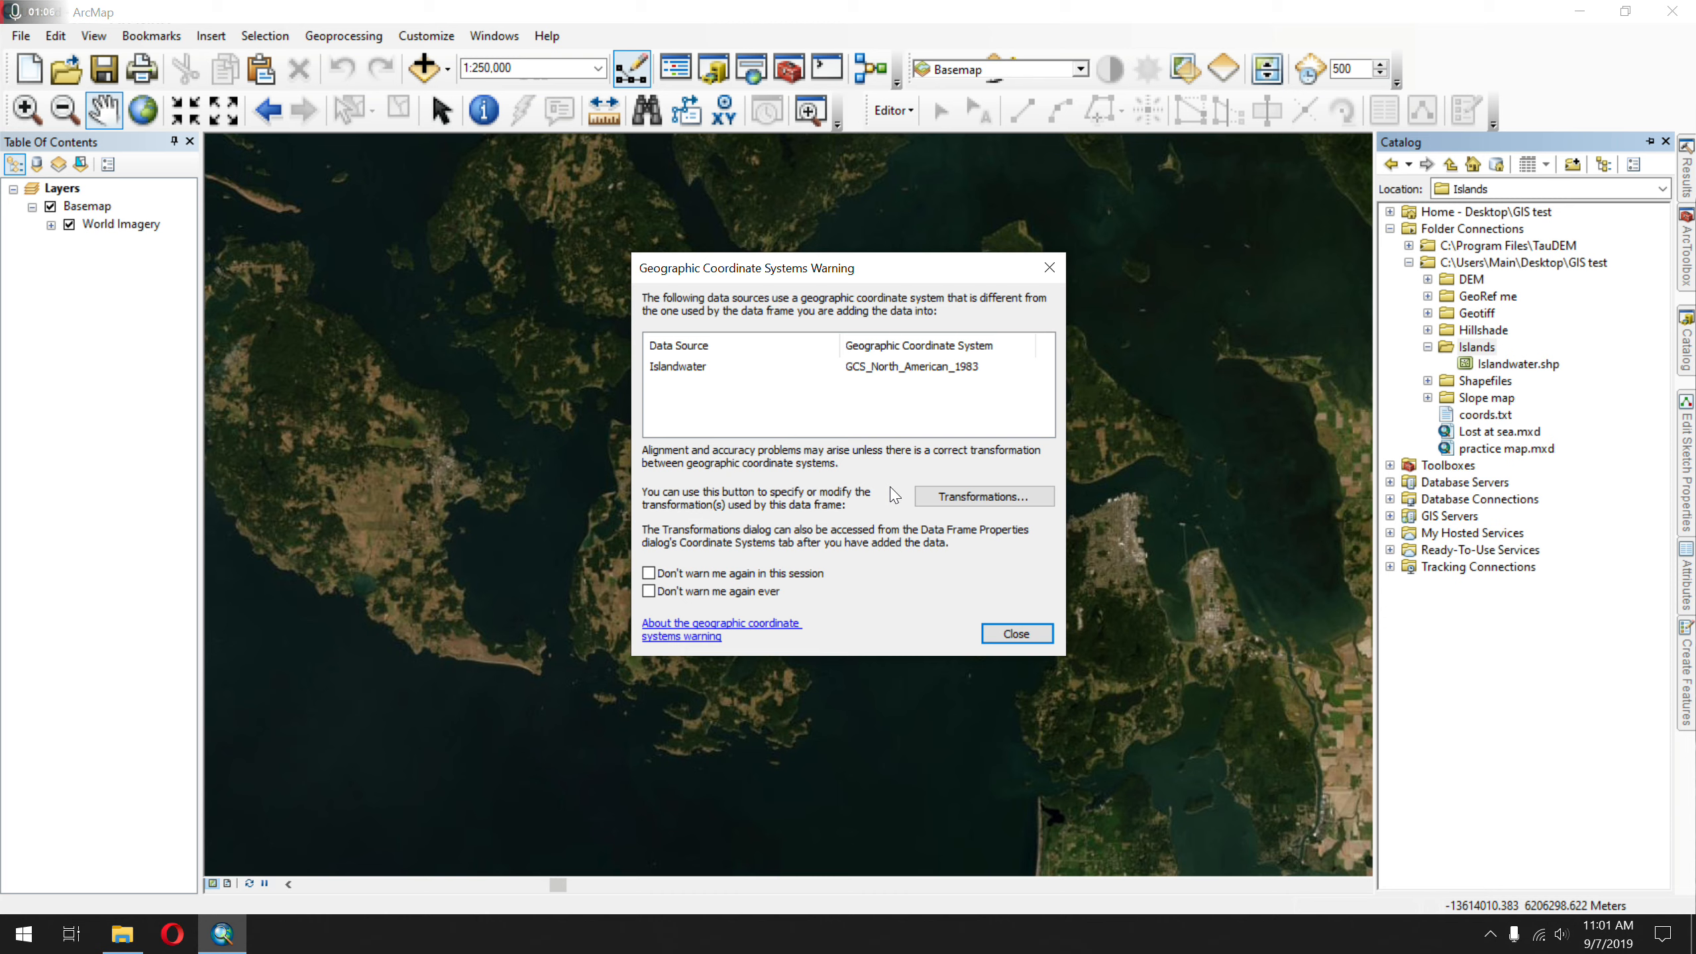
click(1005, 633)
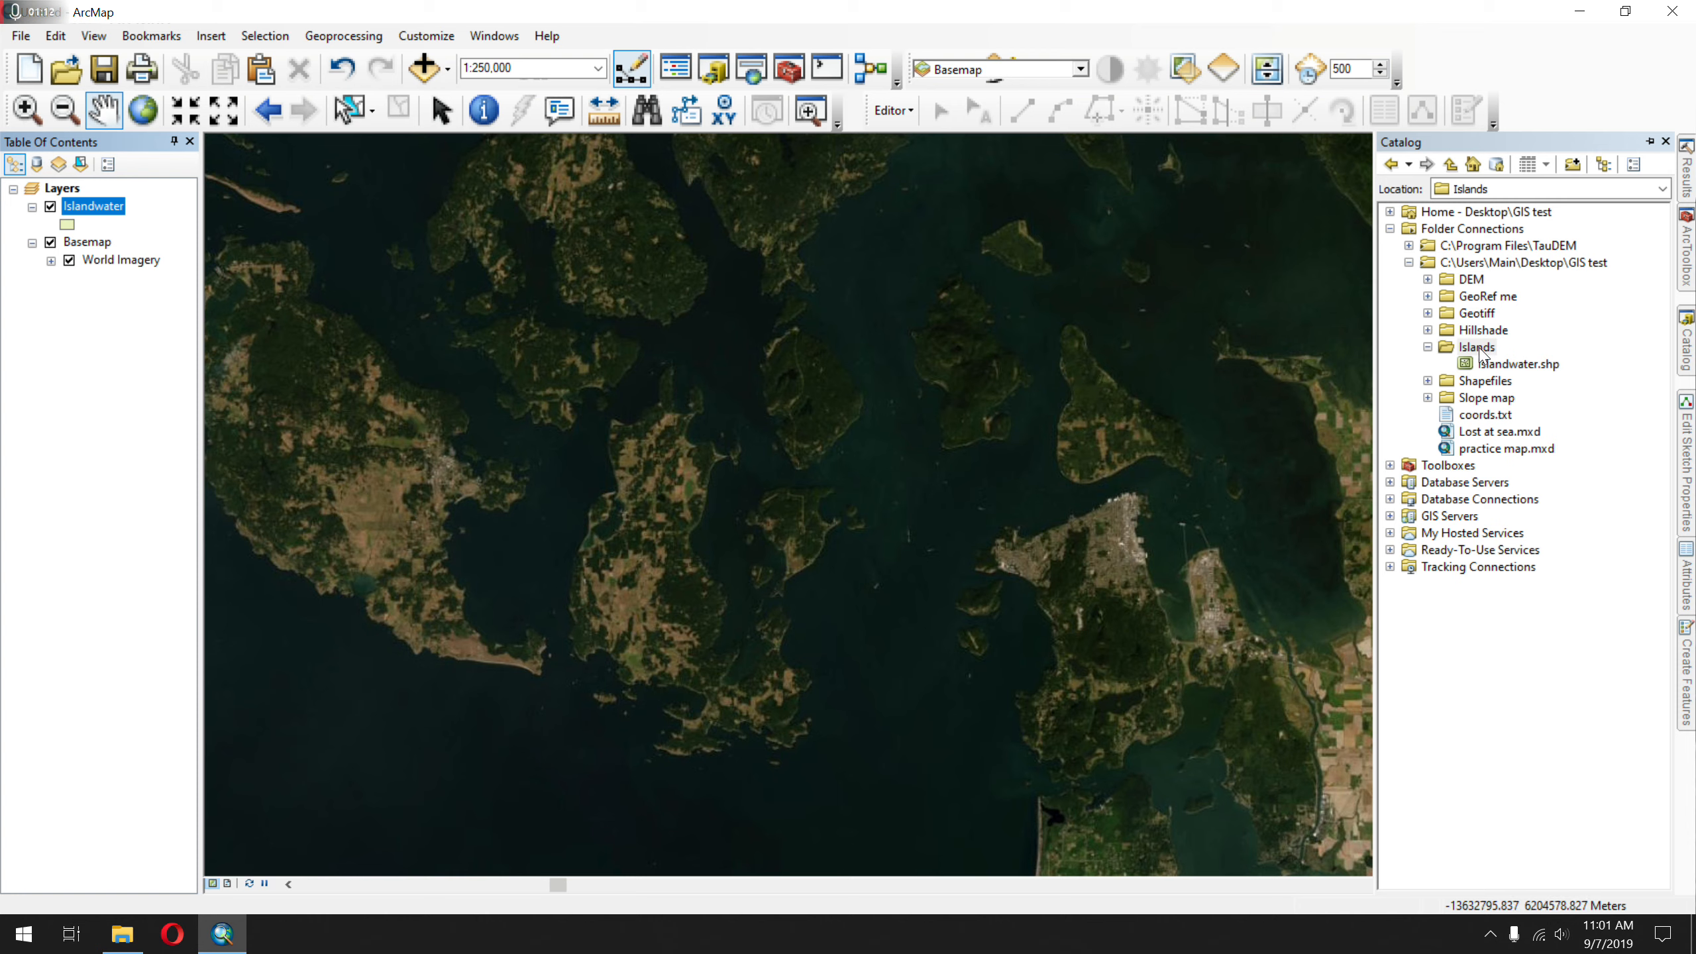
- Start a second polygon shapefile named Study Area in the Islands folder
click(1514, 369)
click(1477, 346)
right_click(1477, 346)
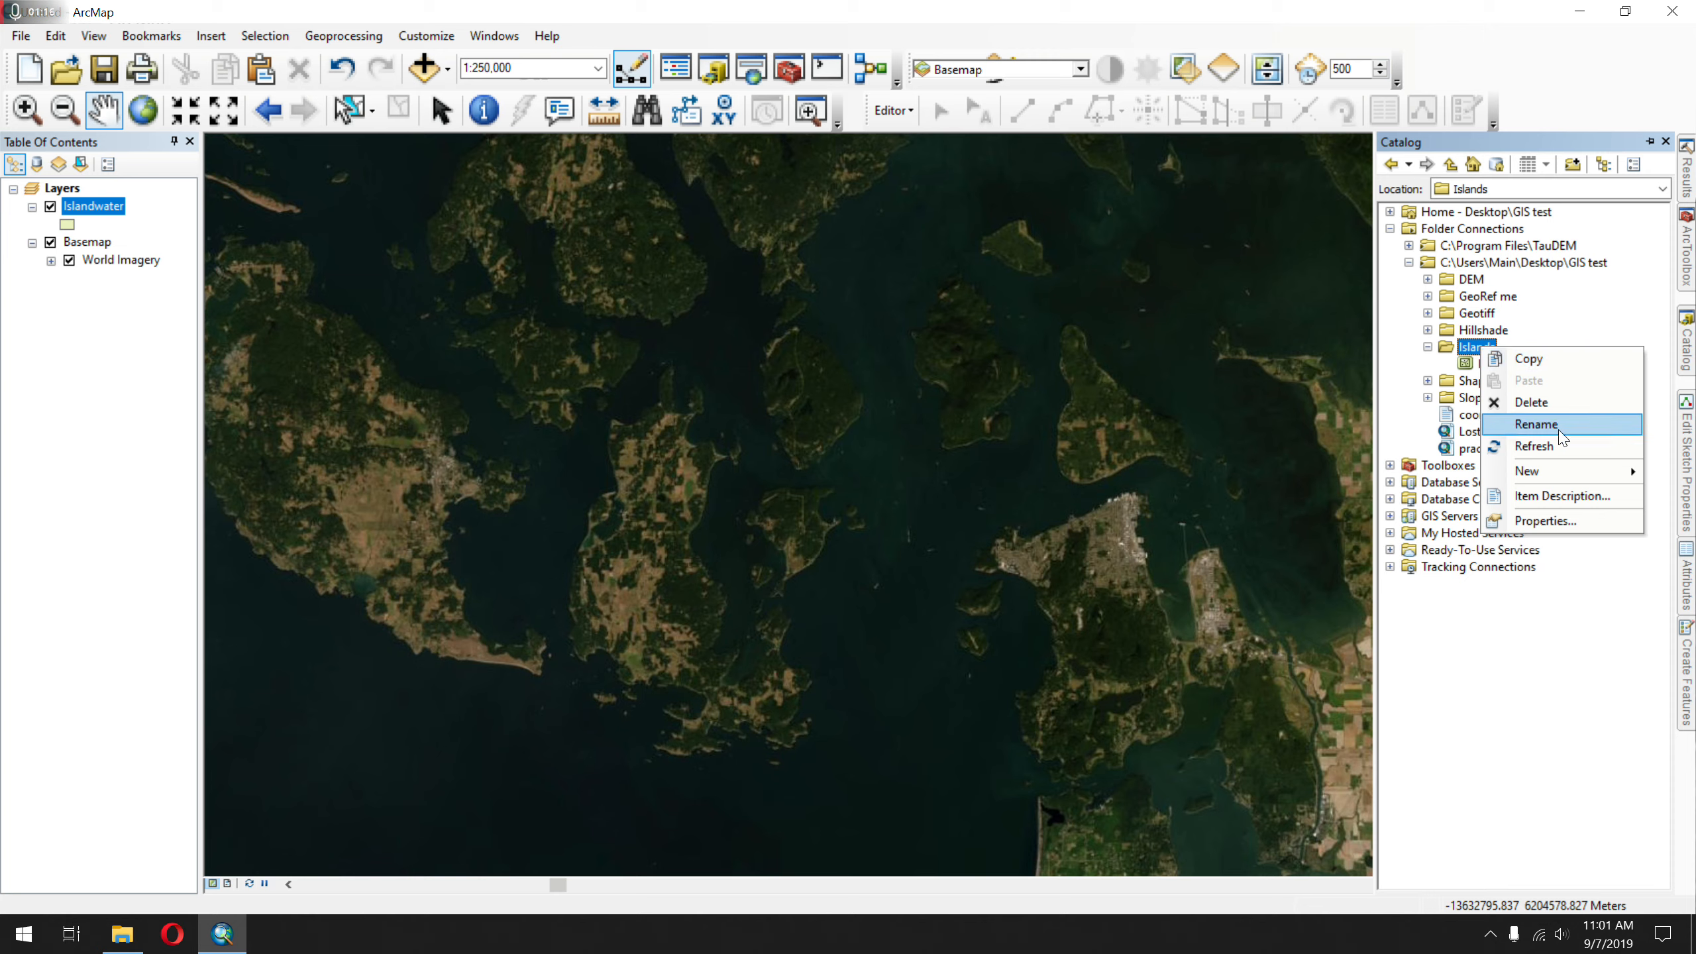
right_click(1463, 346)
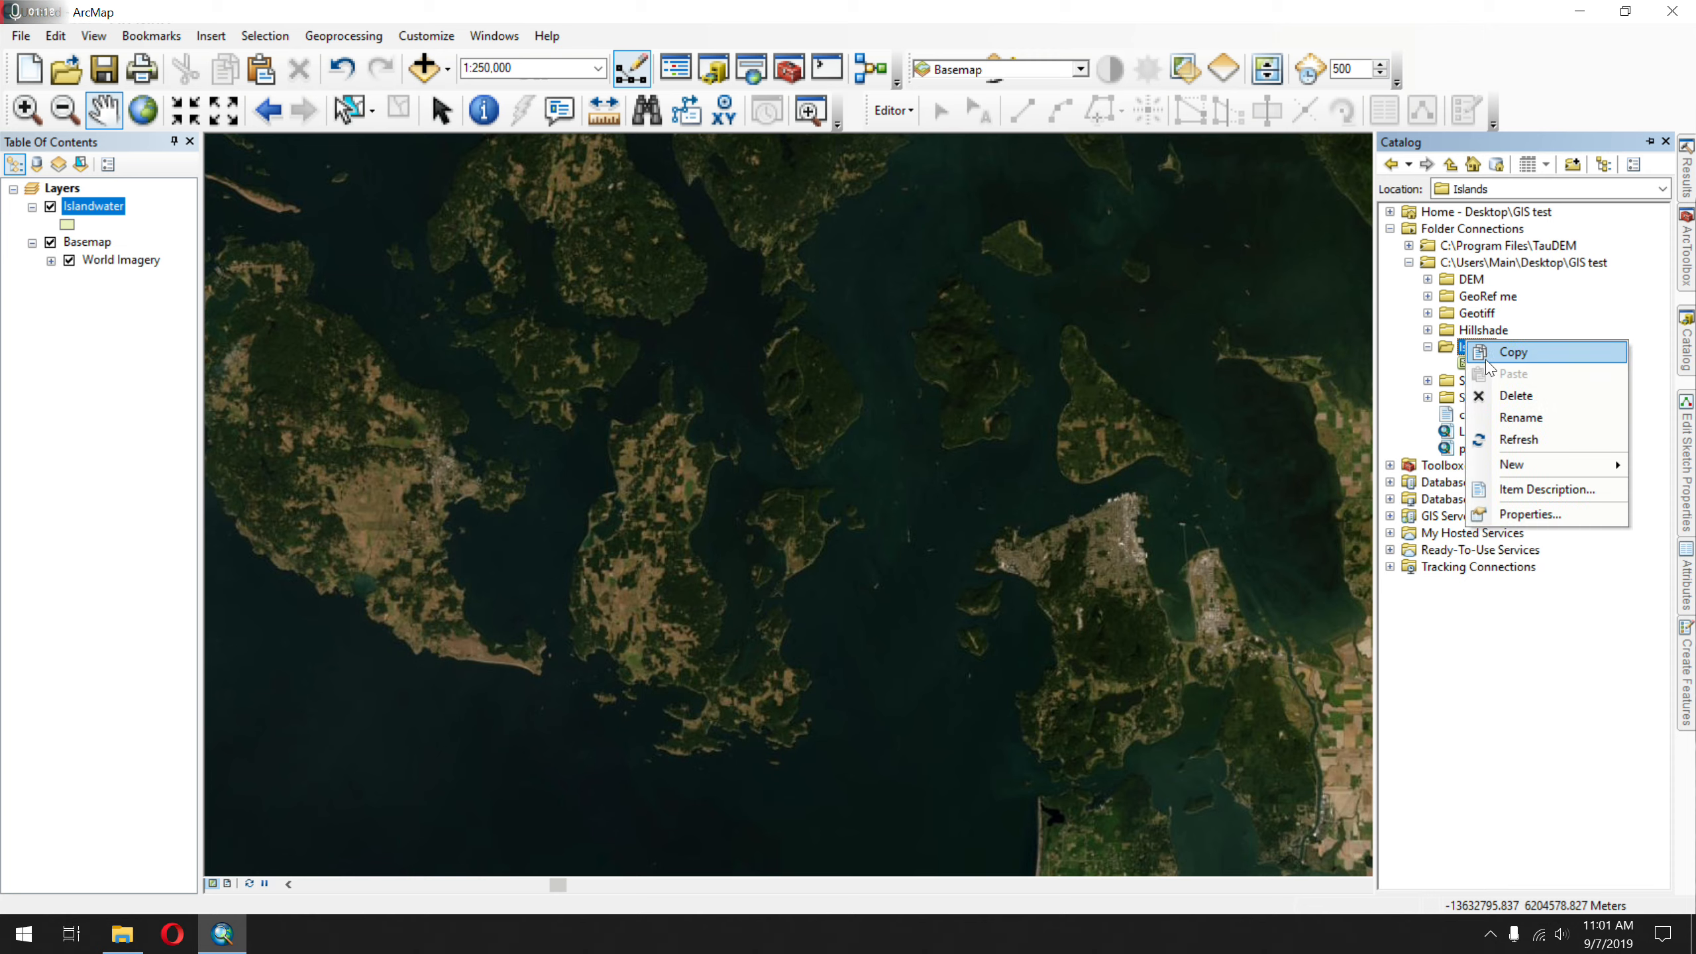
mouse_move(1549, 471)
click(1305, 649)
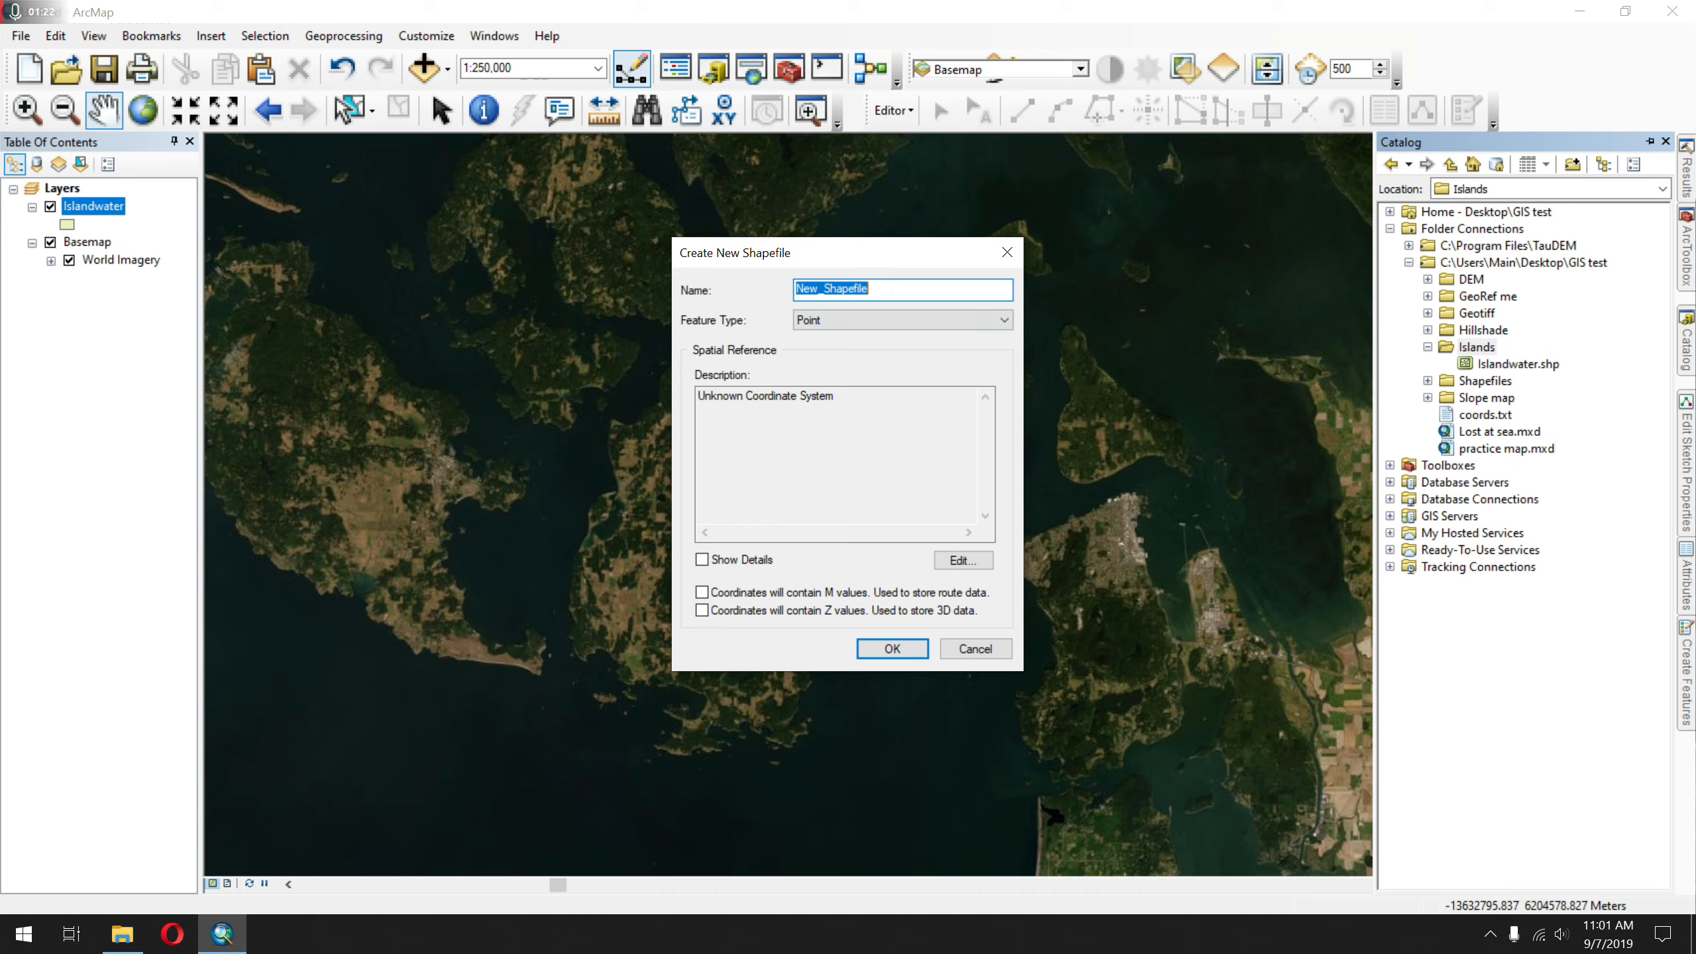
text(Study Area)
click(947, 314)
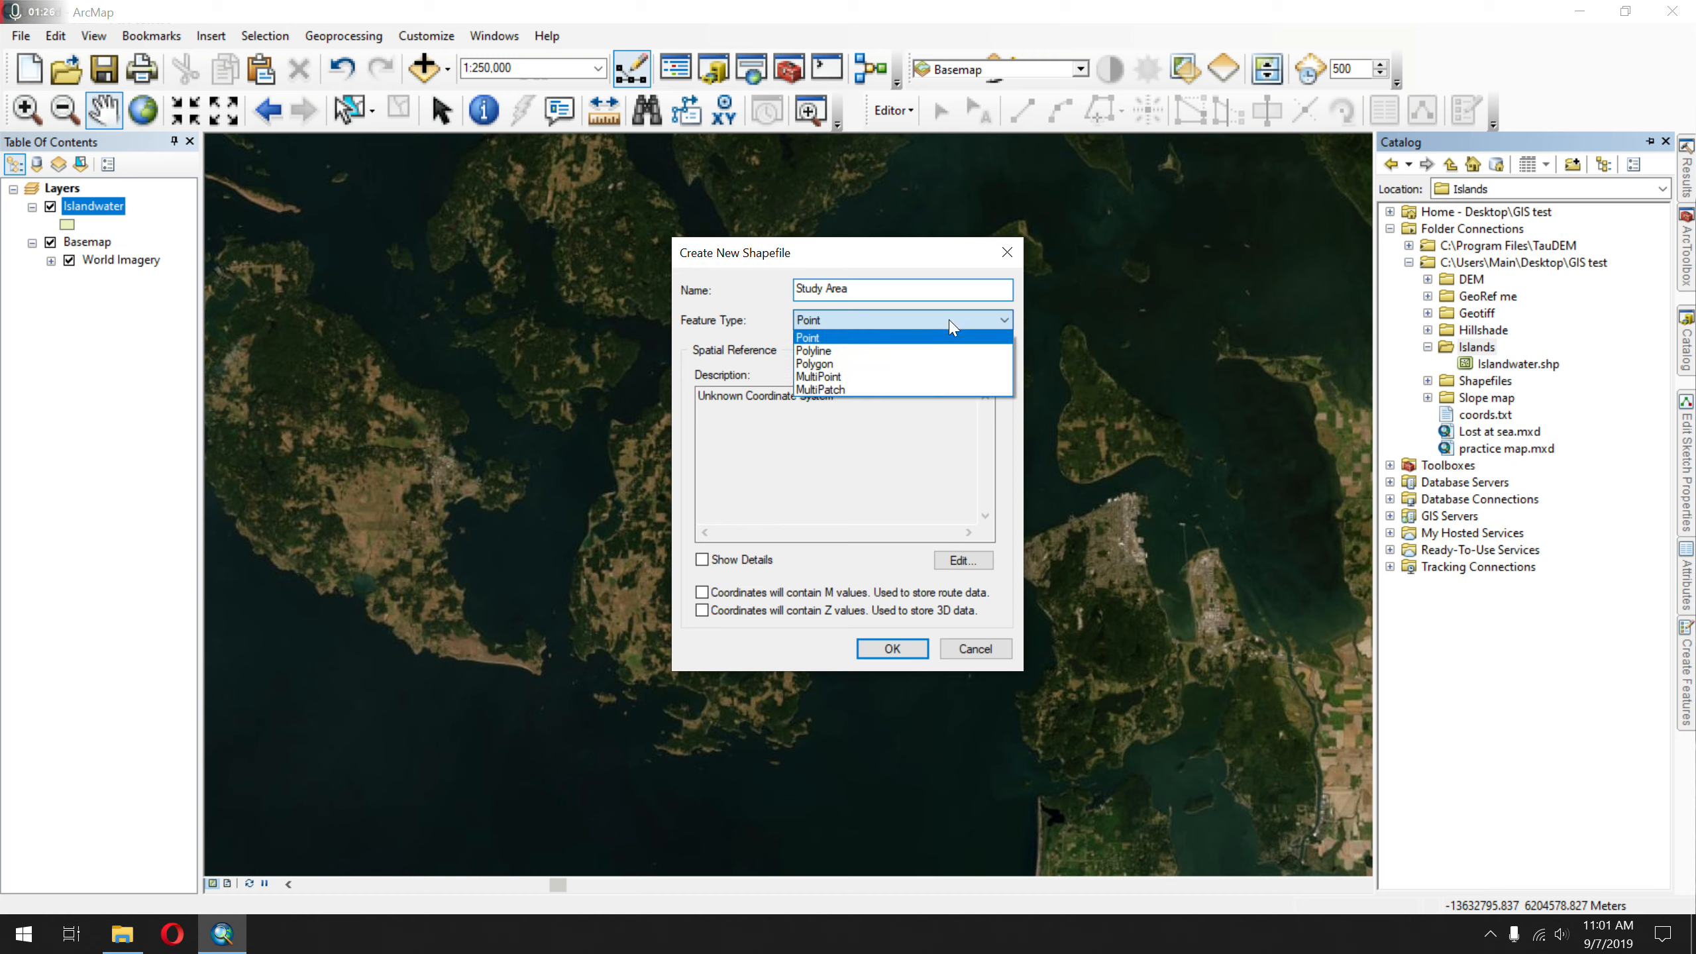
click(963, 365)
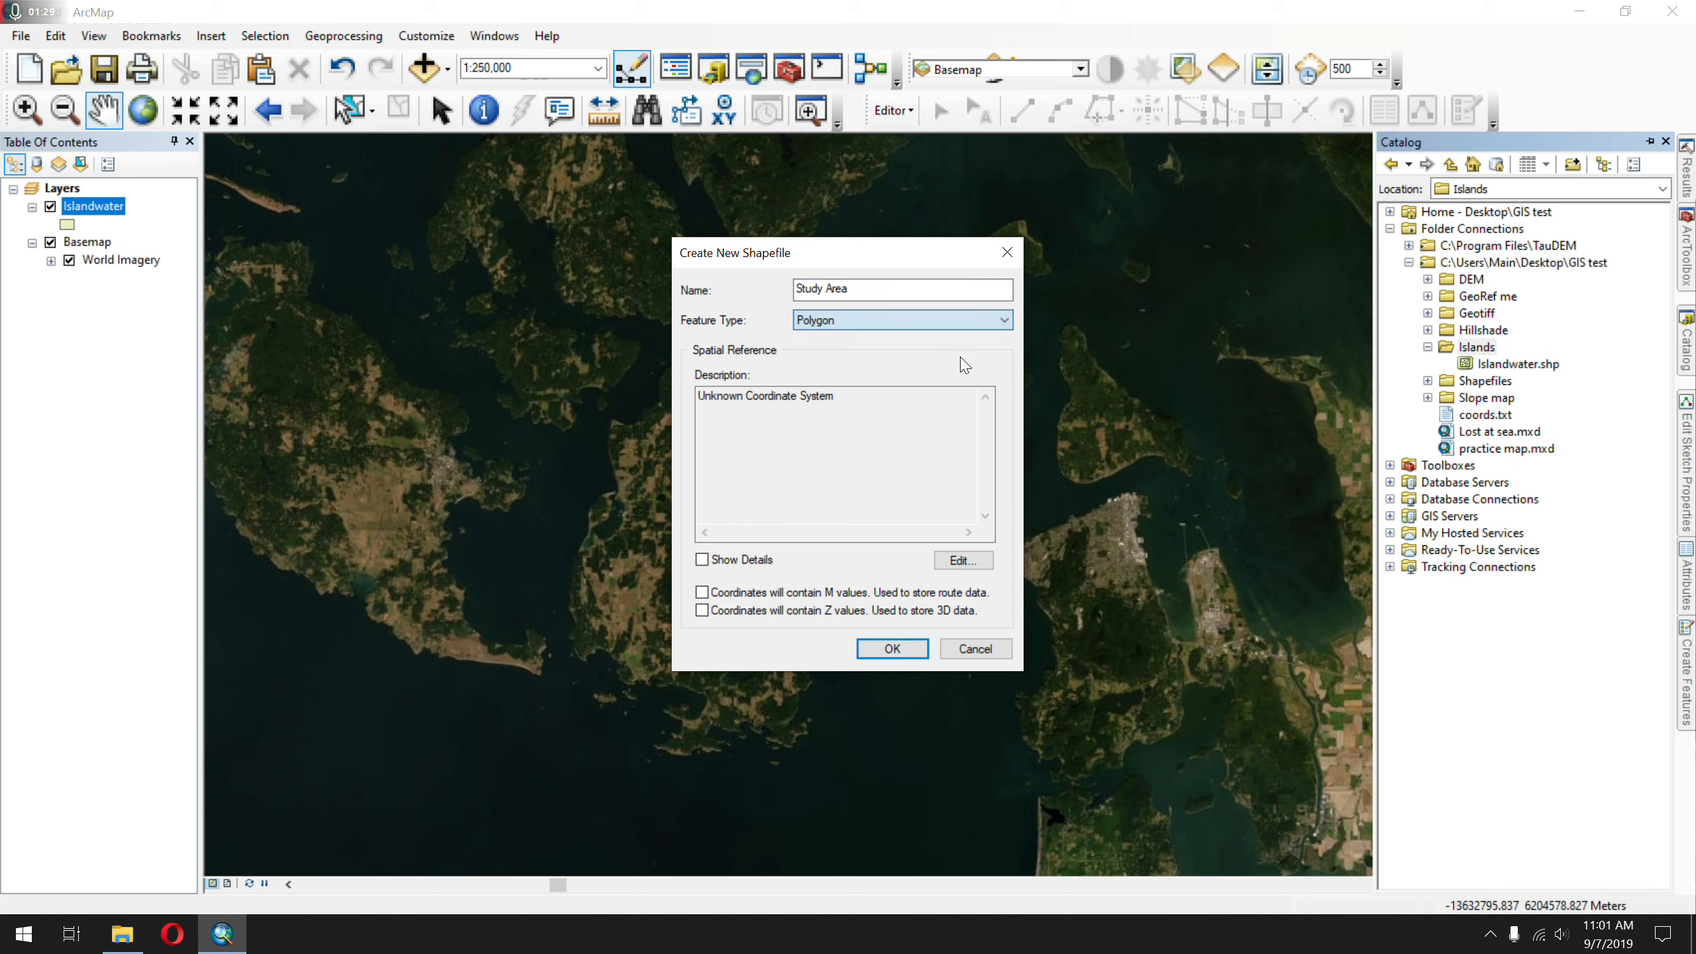
- Assign NAD_1983_UTM_Zone_13N to the Study Area shapefile and create it, dismissing the coordinate system warning
click(982, 567)
click(775, 319)
click(973, 711)
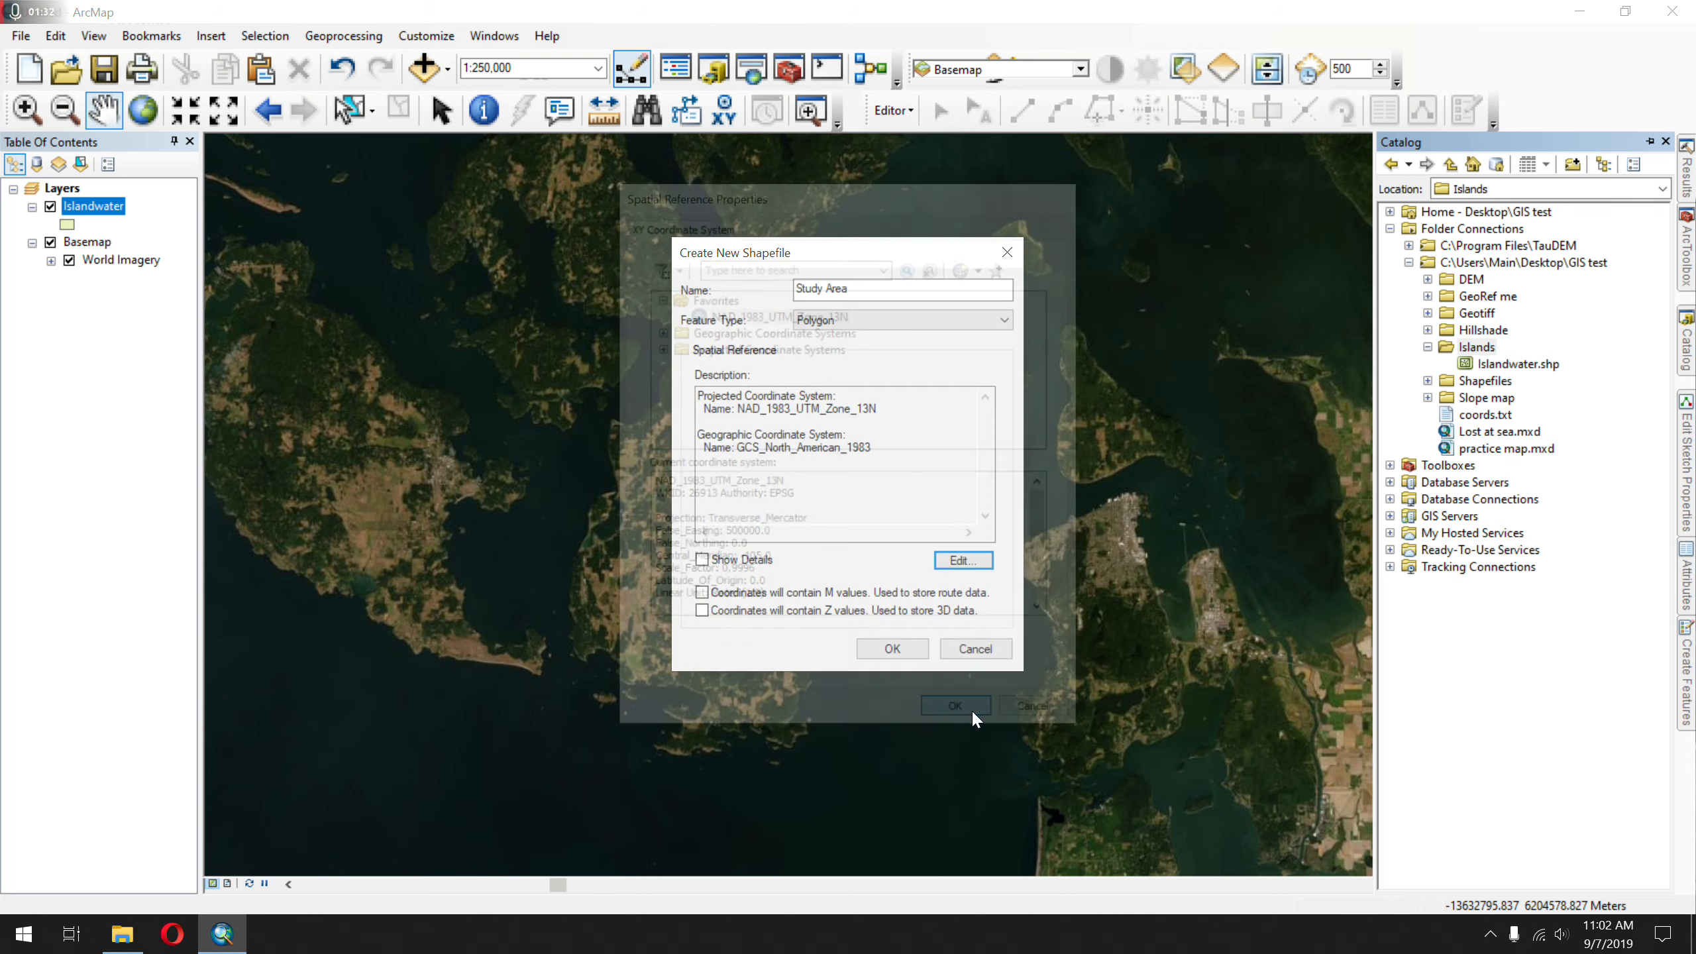
click(893, 649)
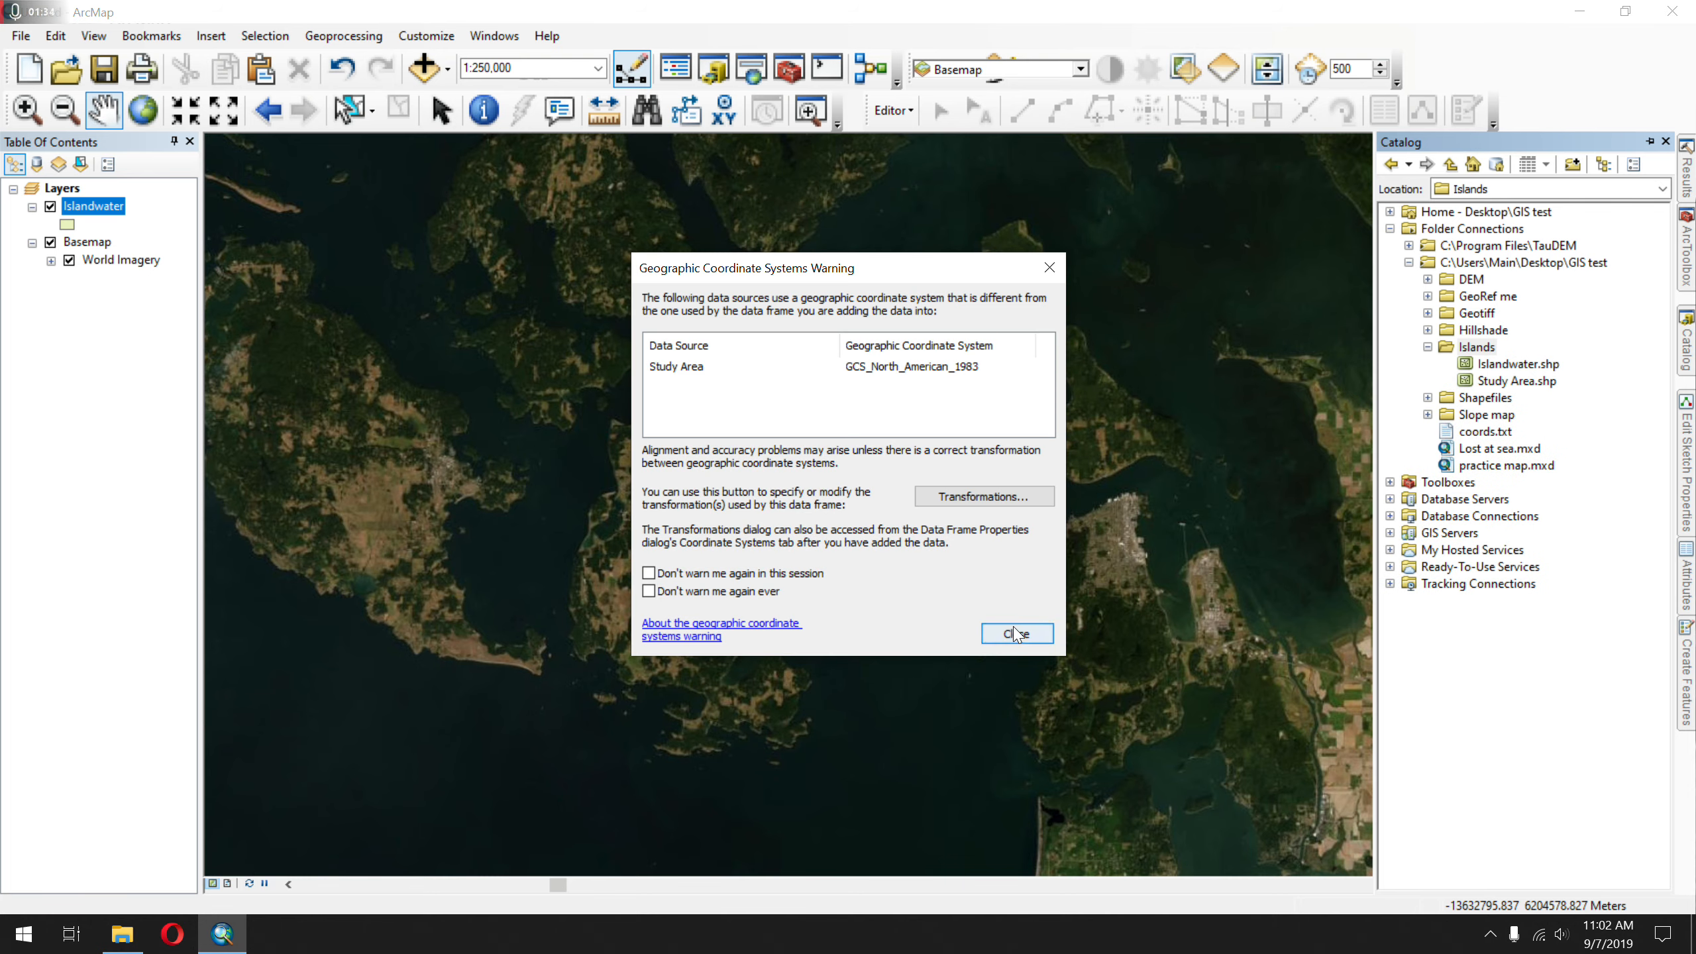
click(1015, 633)
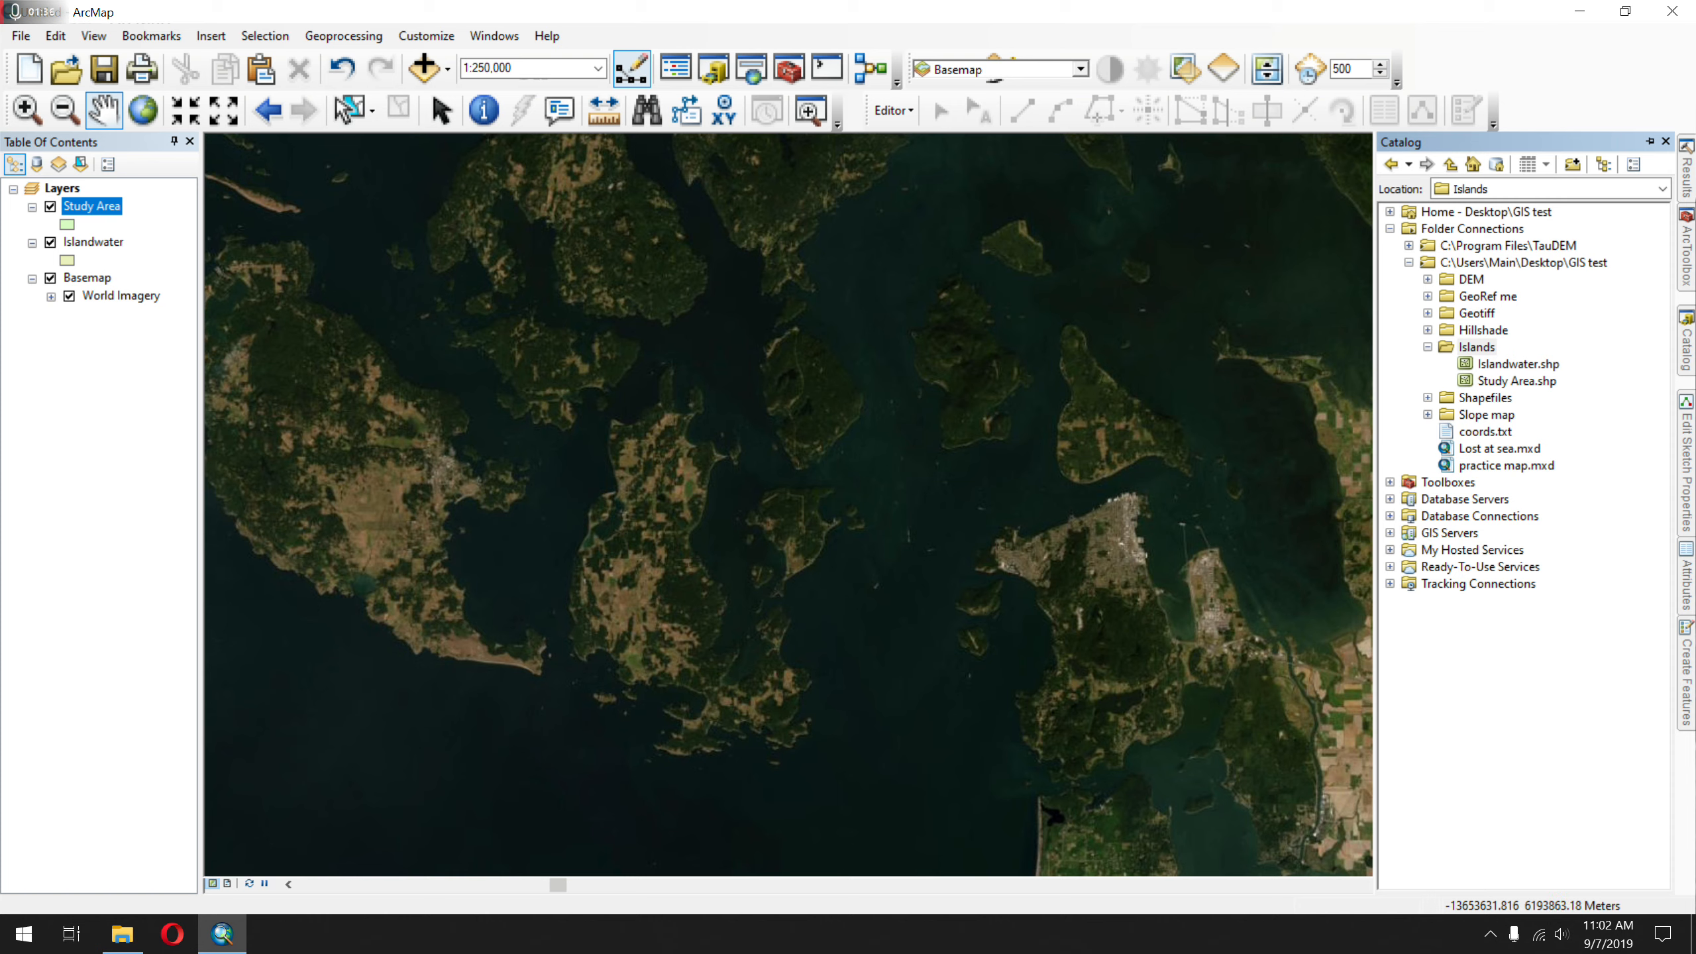
click(1511, 379)
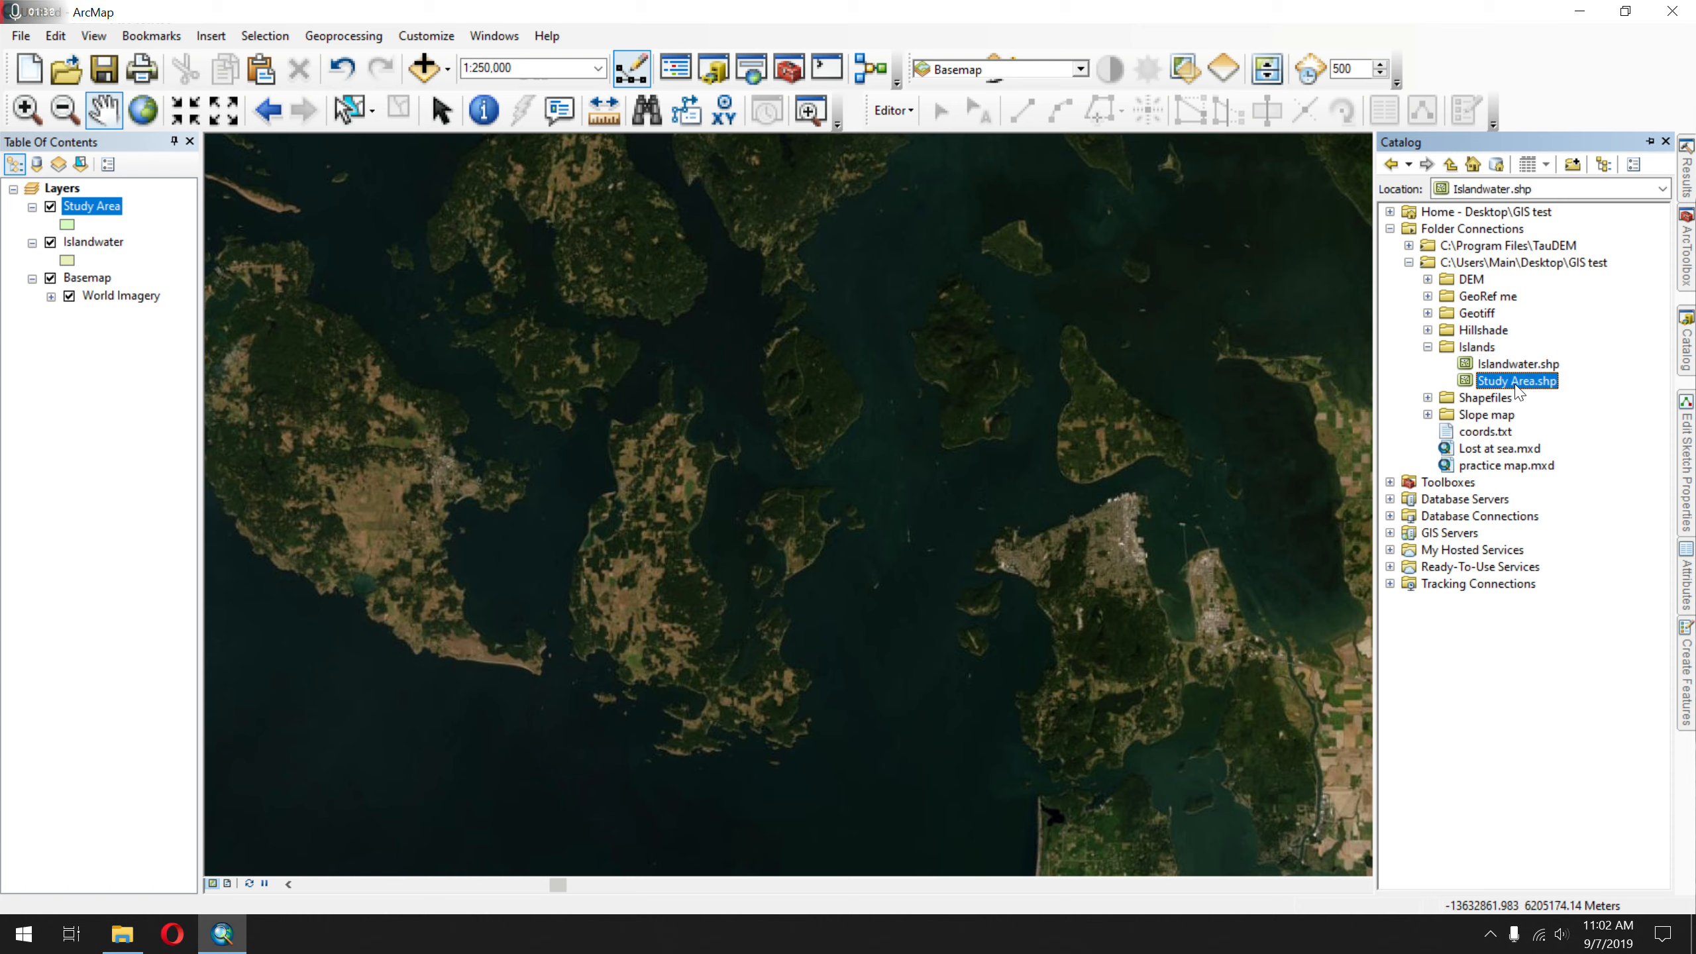
click(893, 110)
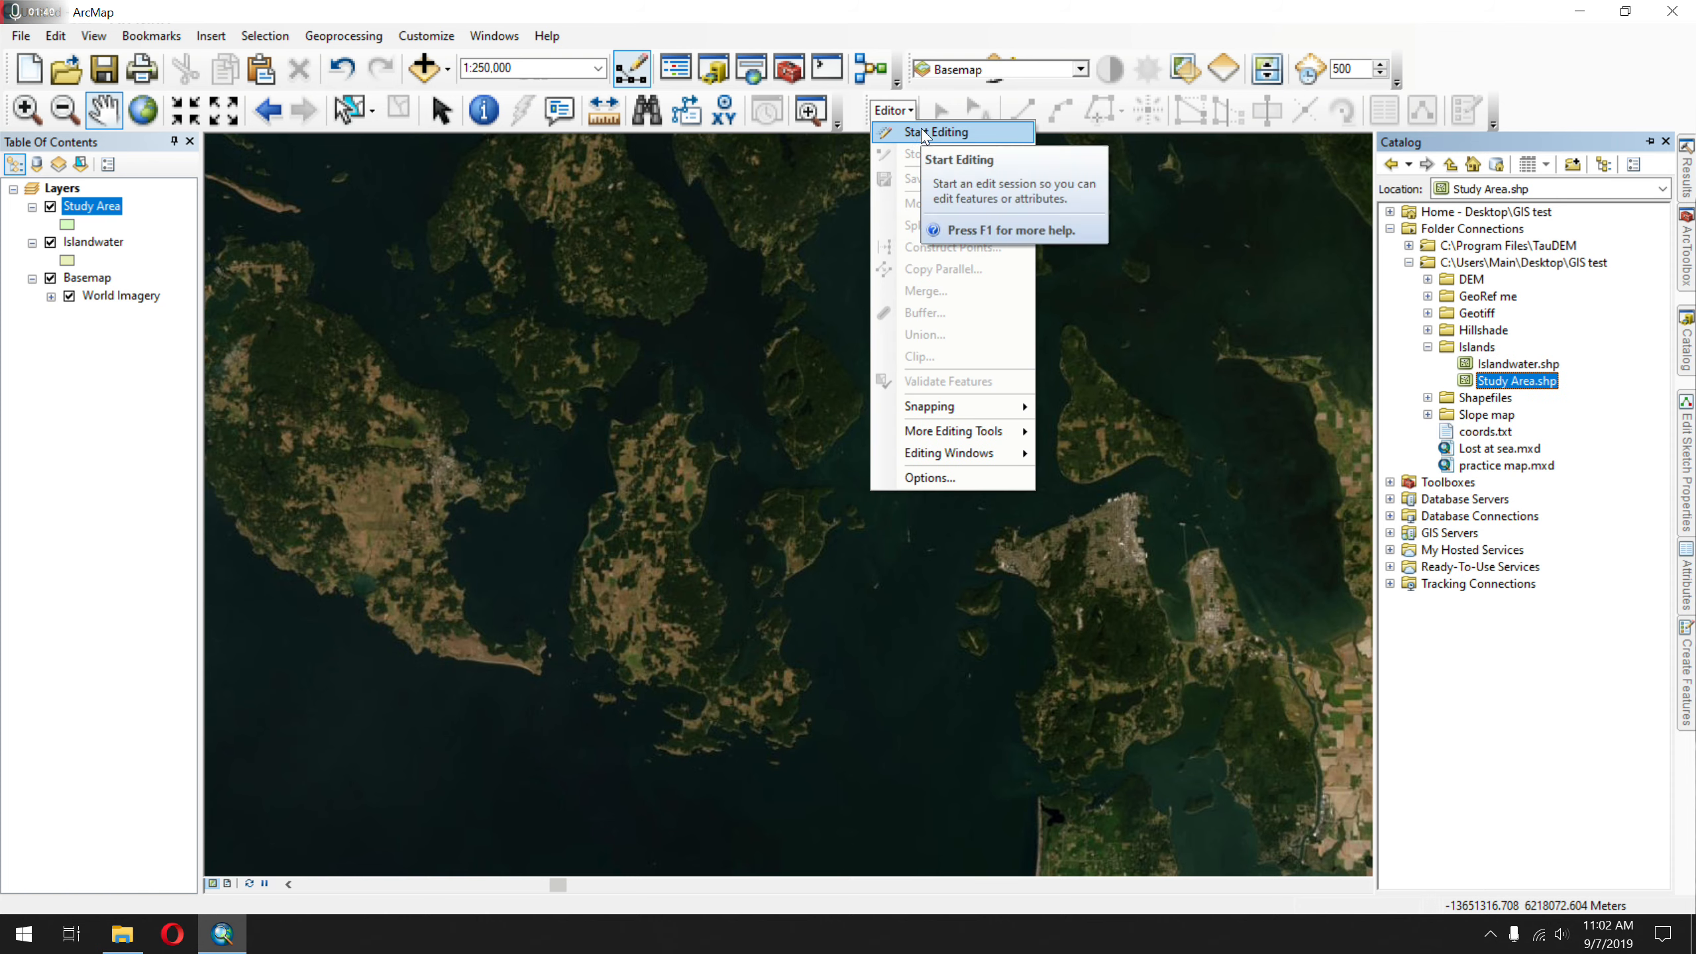
click(924, 134)
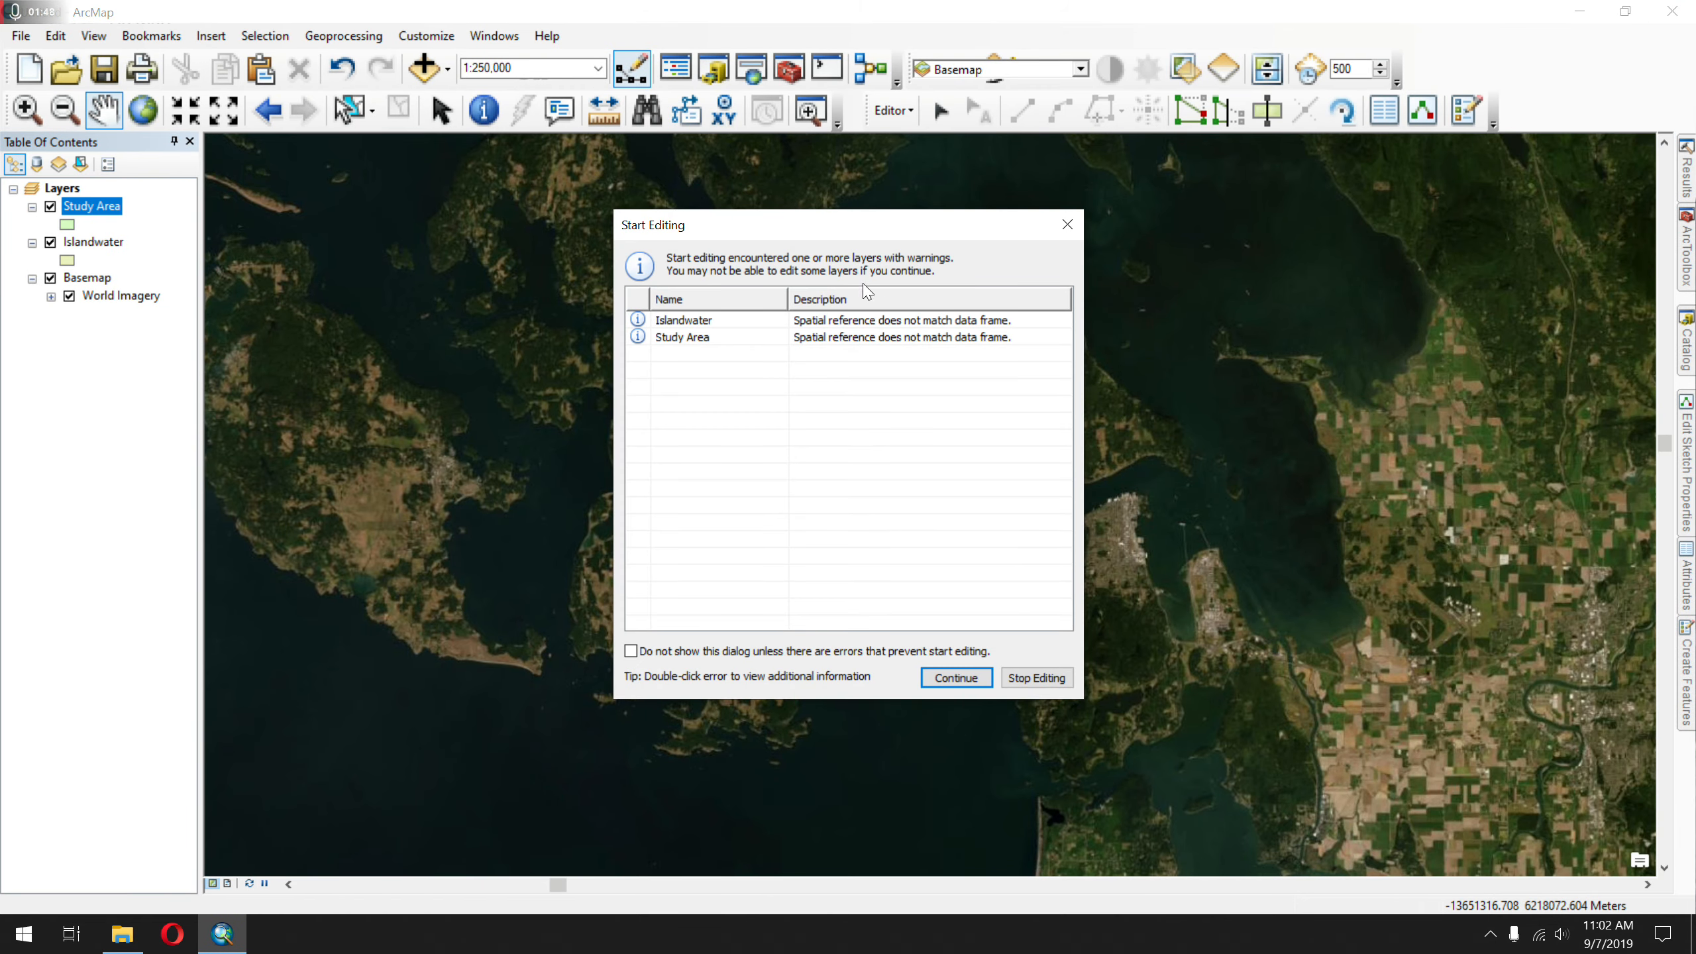
click(675, 346)
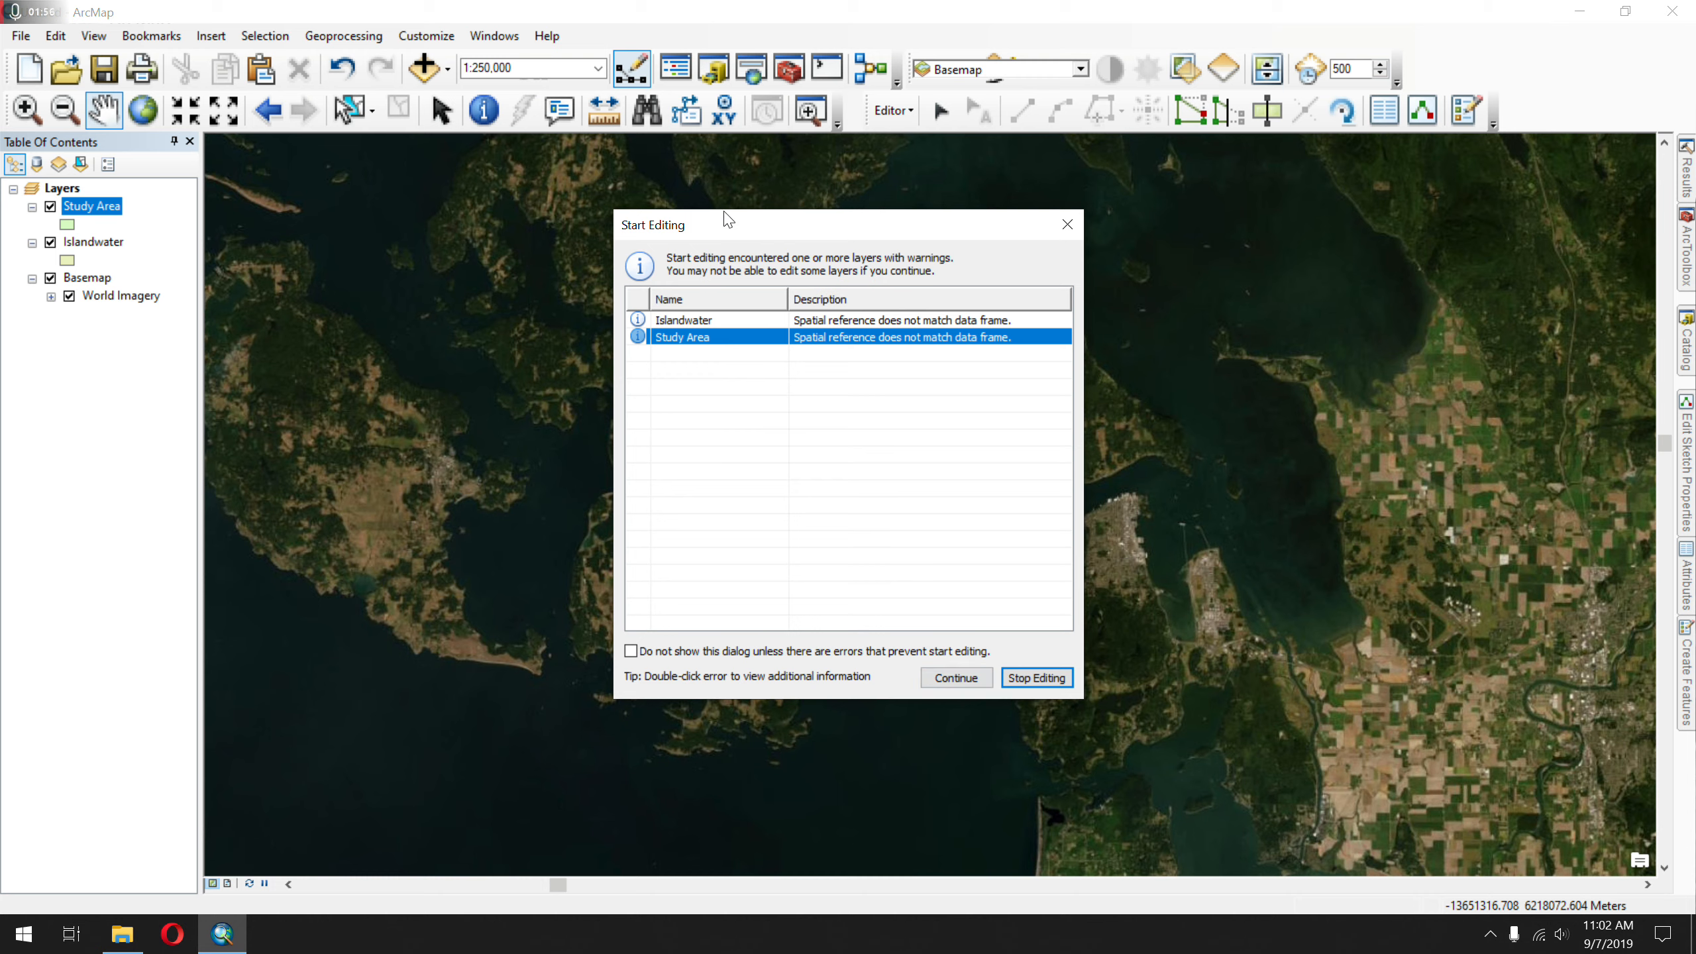
click(1041, 679)
- Set the Layers data frame's coordinate system to the favorite NAD_1983_UTM_Zone_13N, accepting it despite the differing geographic coordinate systems
right_click(61, 188)
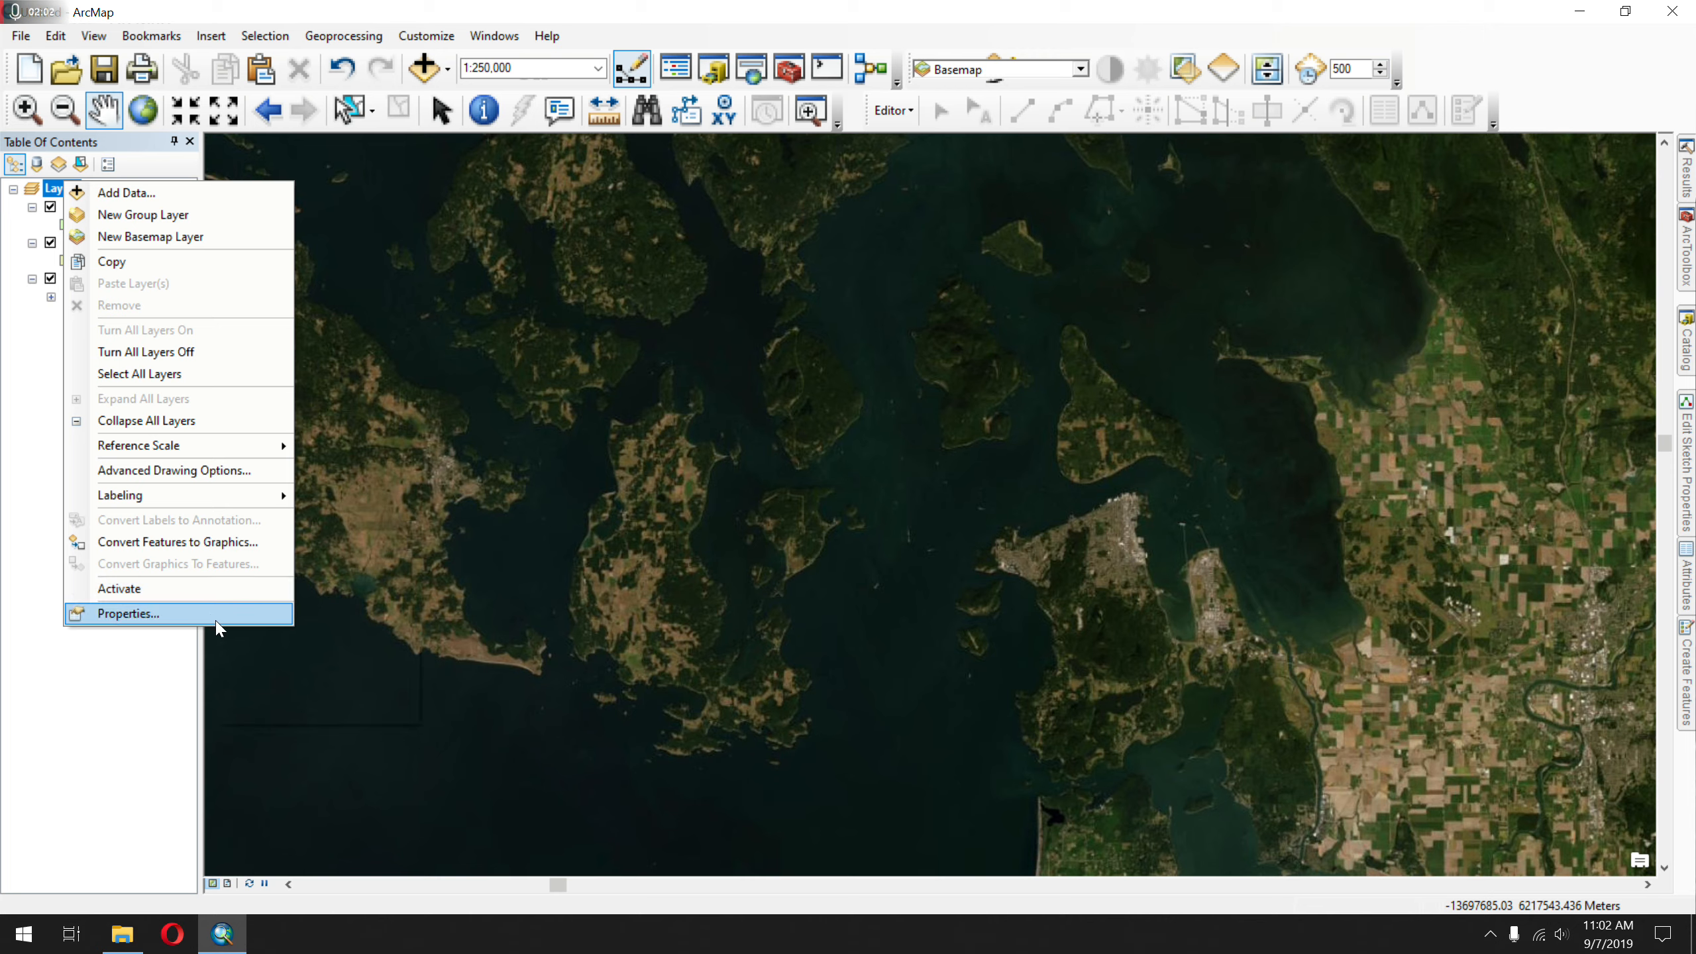
click(216, 625)
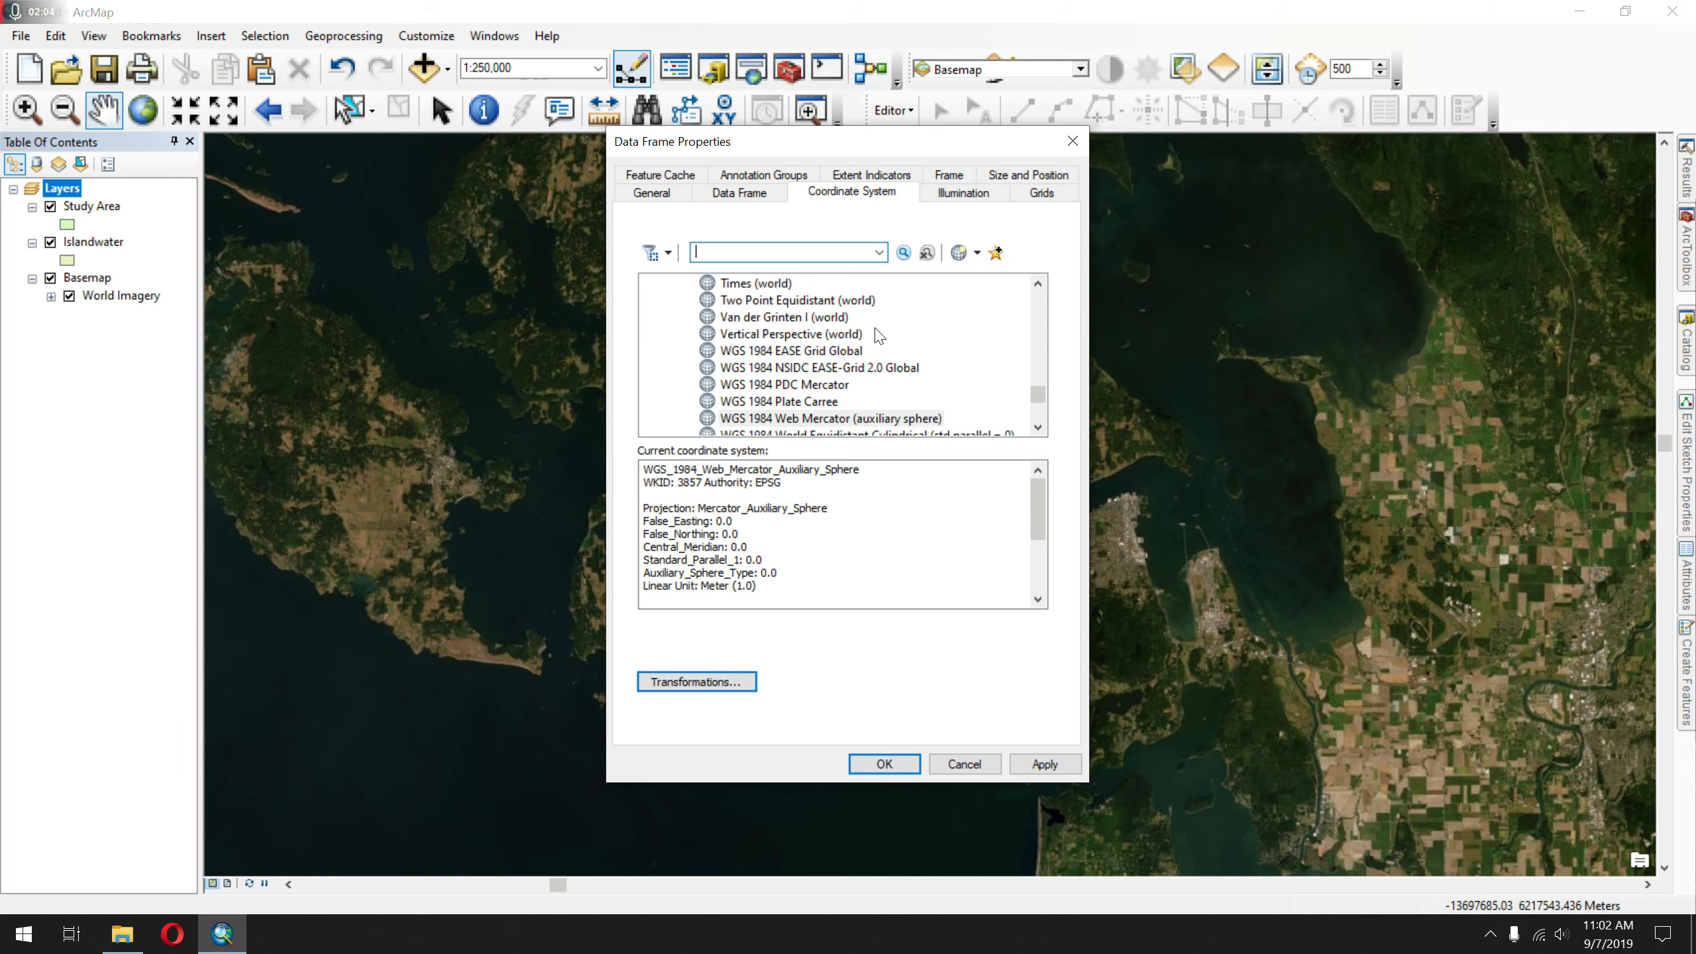
scroll(835, 334, up, 20)
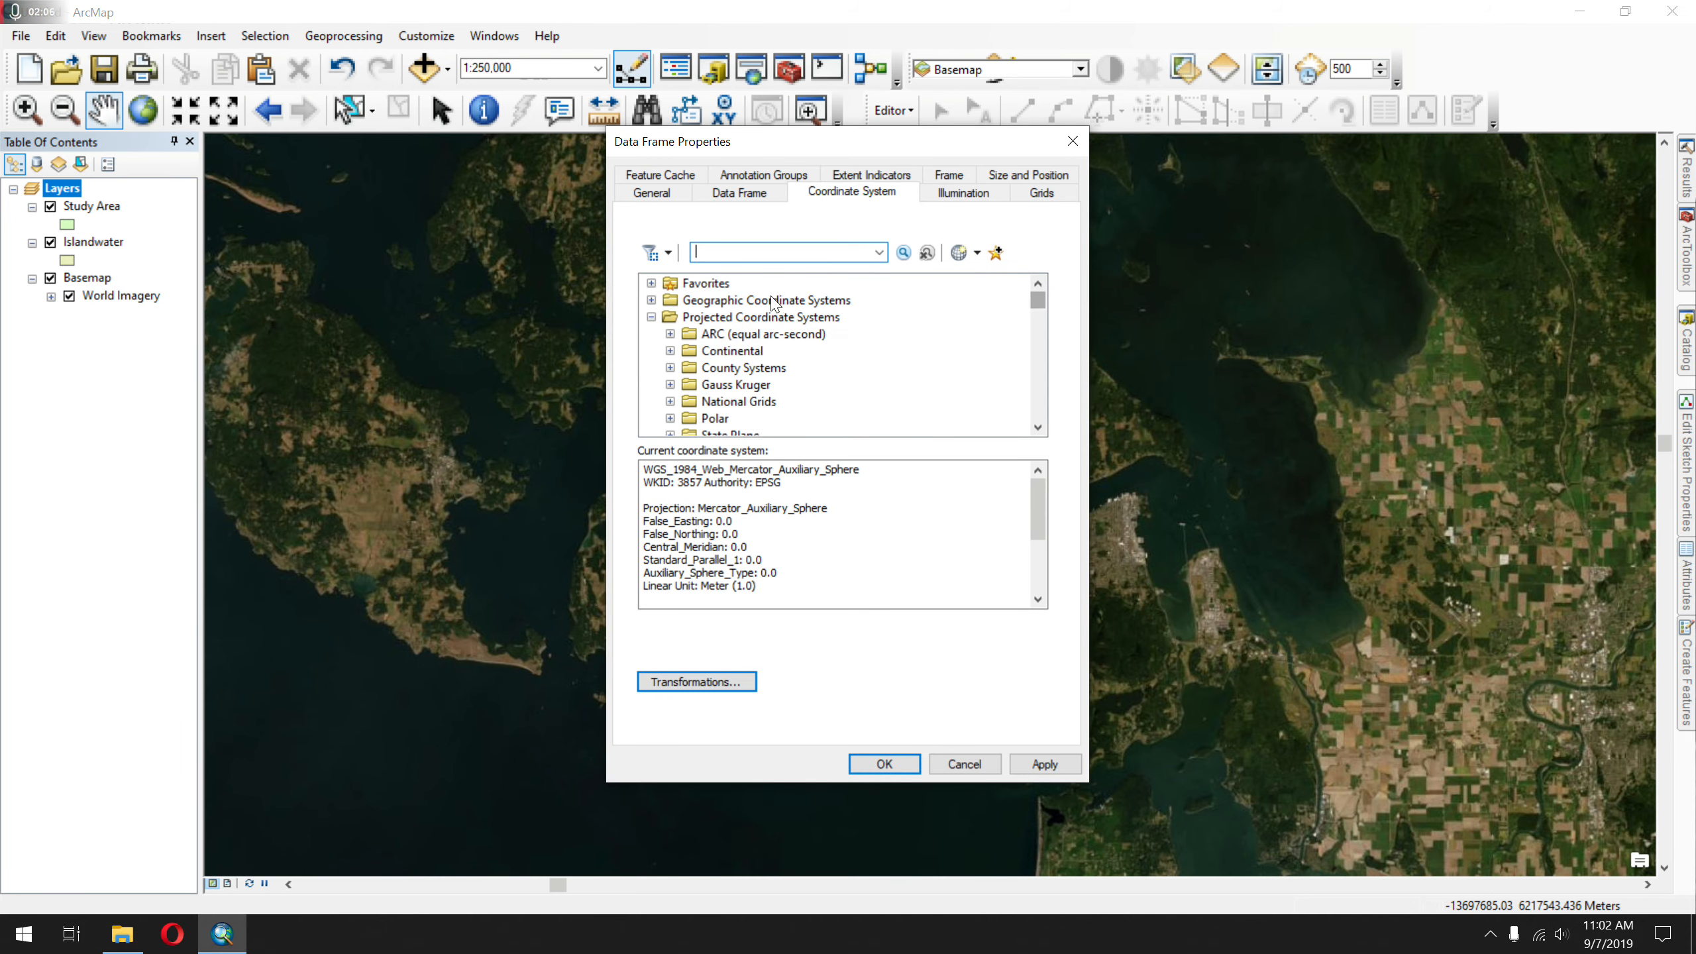
click(651, 283)
click(746, 300)
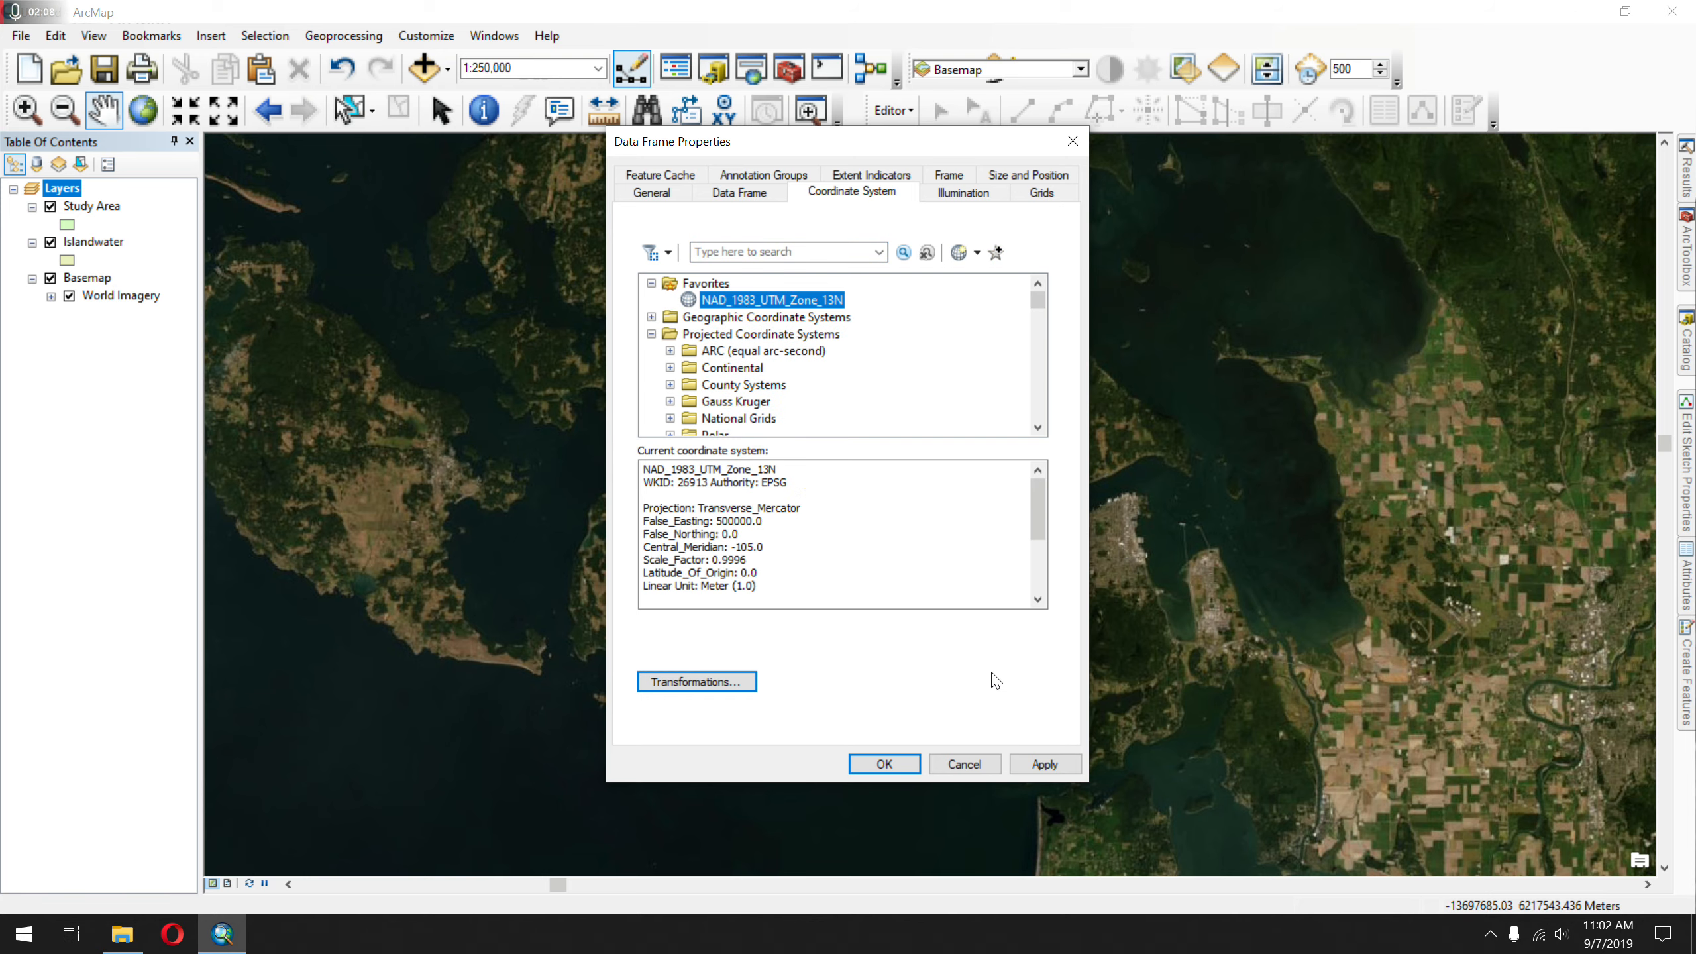
click(1047, 761)
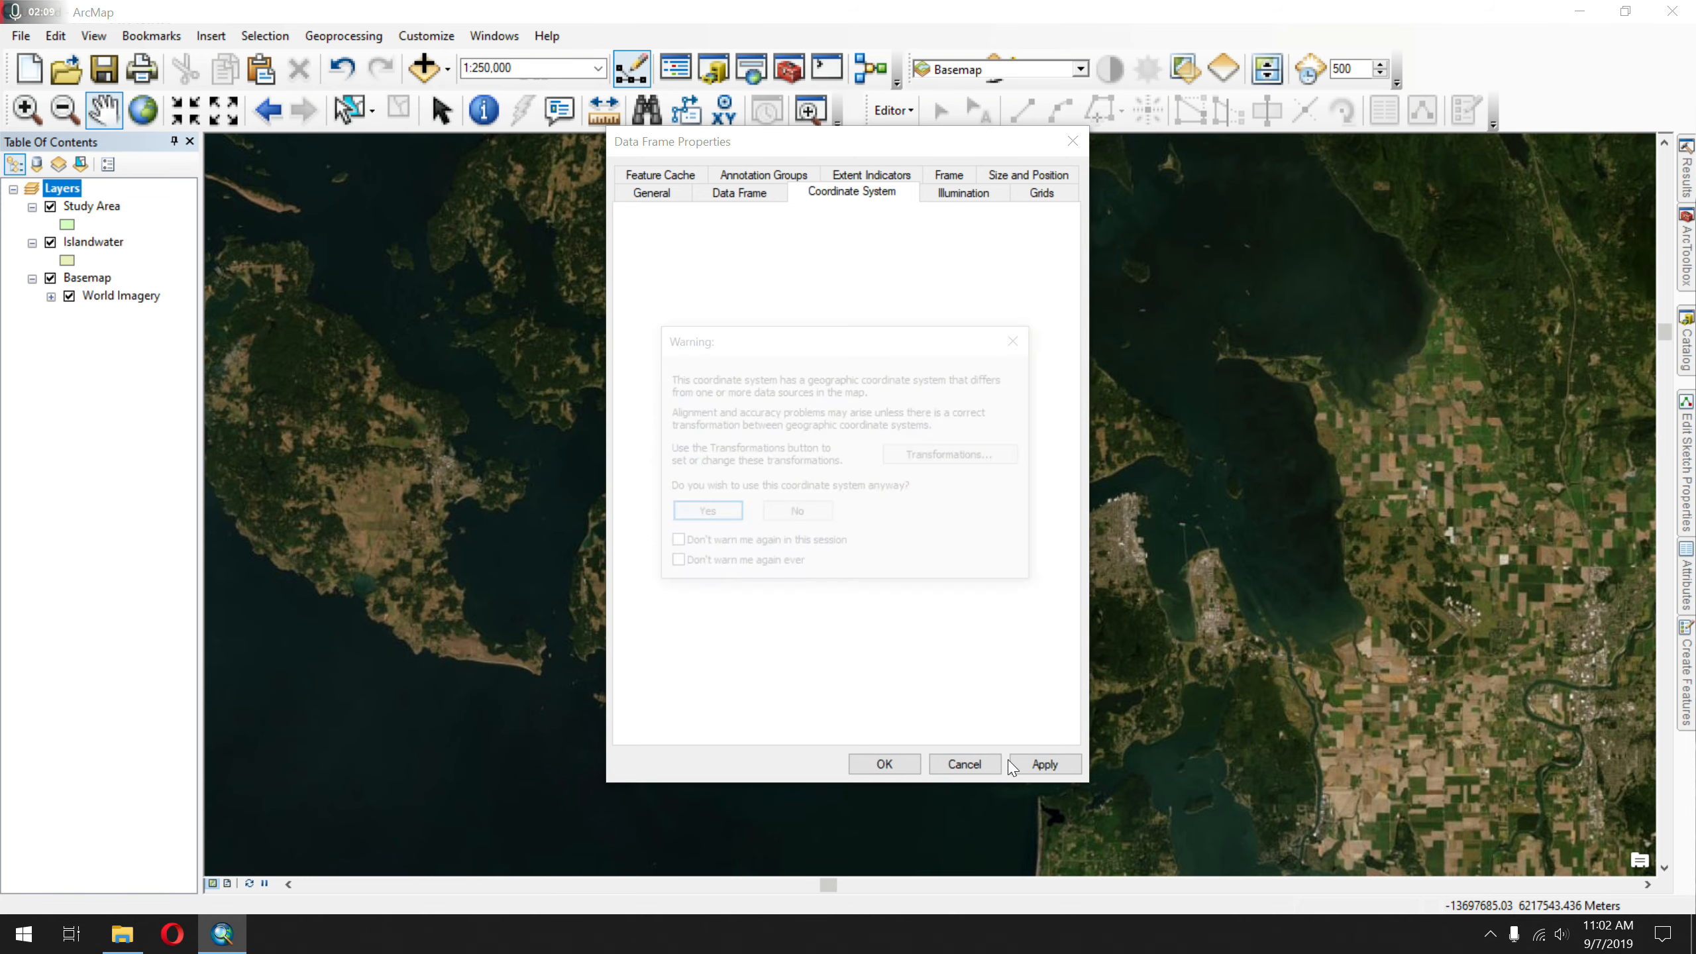
click(705, 514)
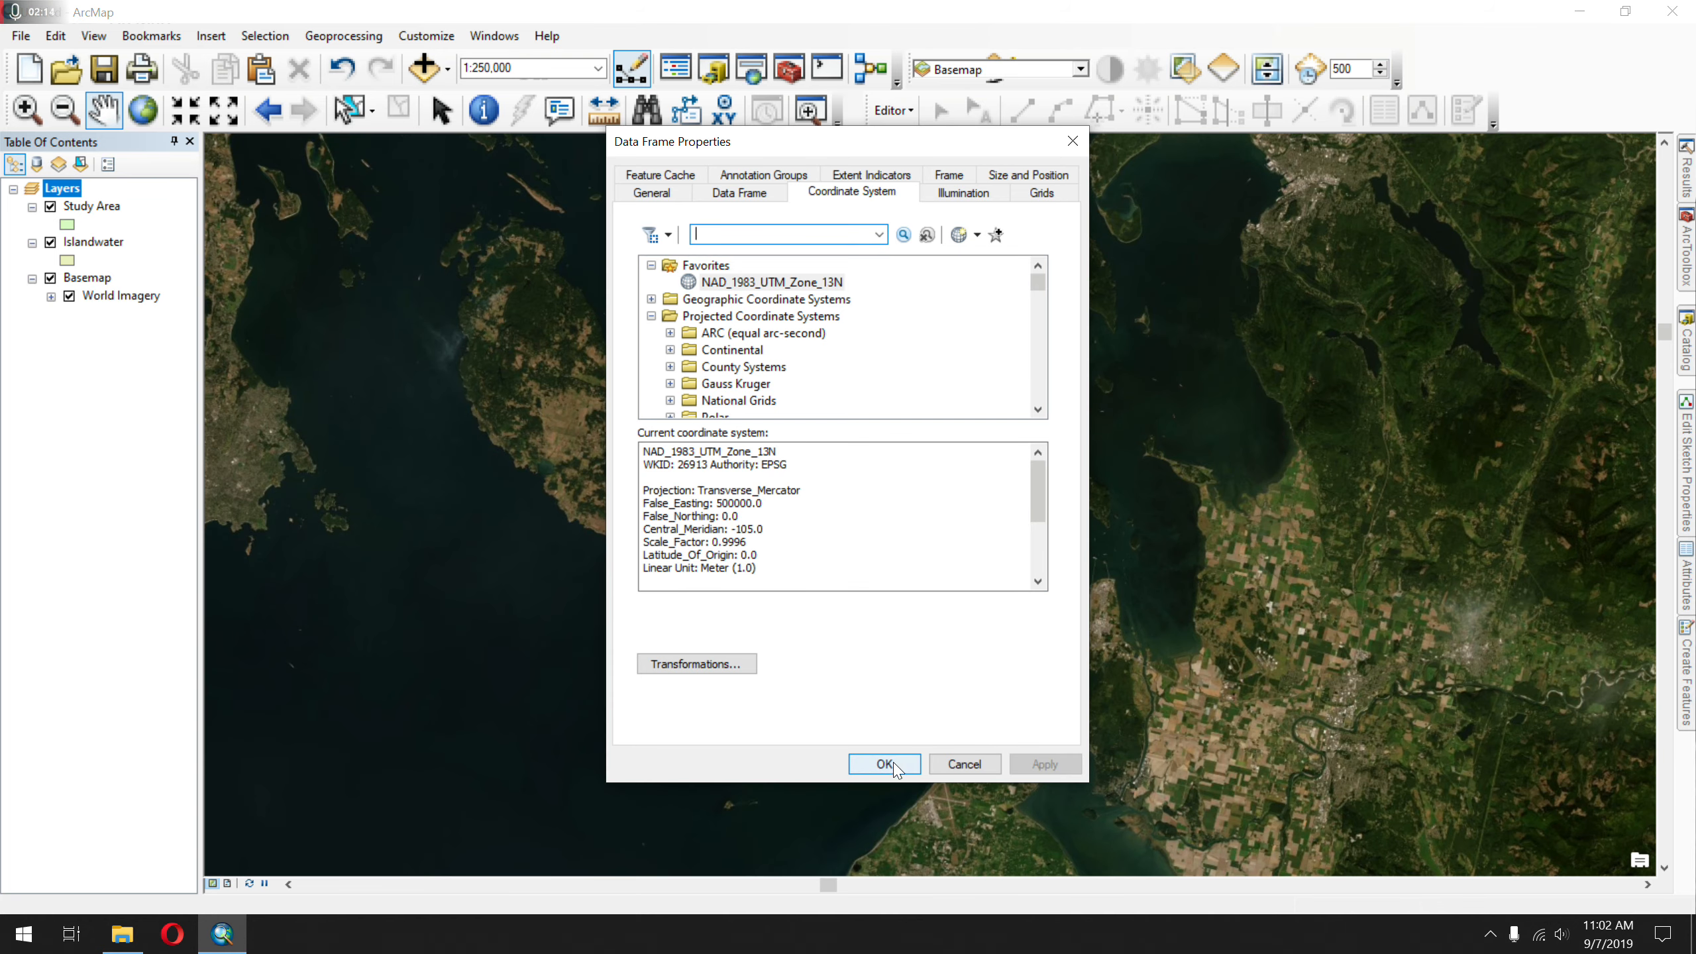
click(888, 767)
click(713, 519)
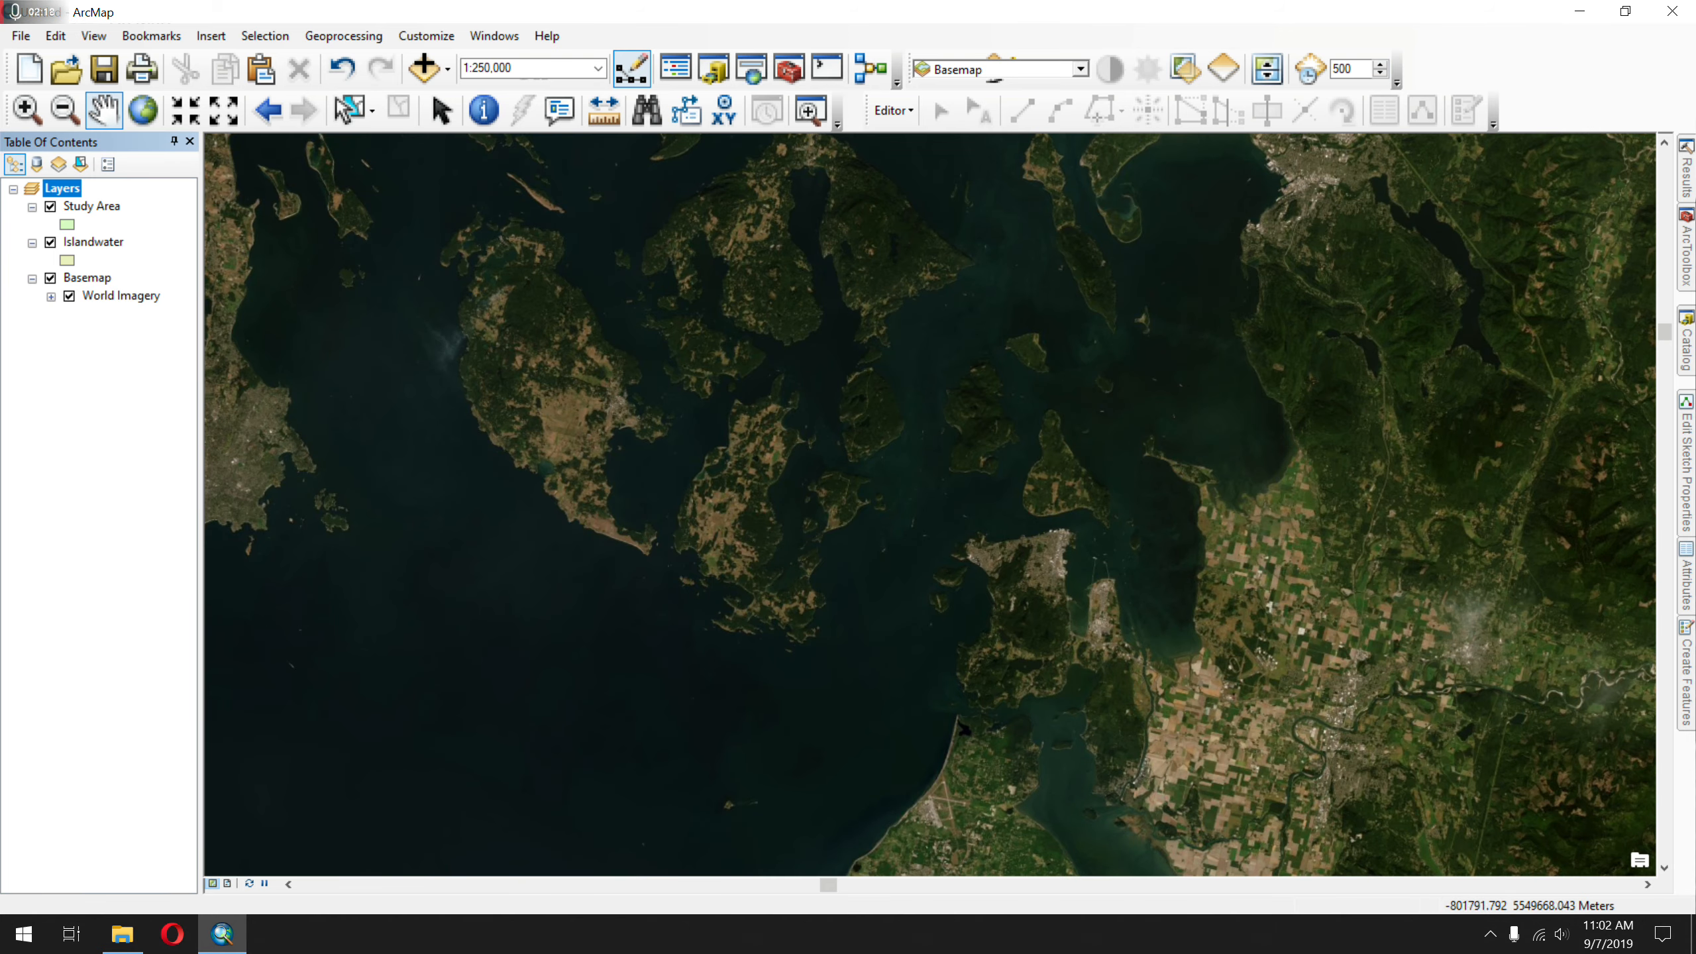
- Start an edit session and choose the Study Area template for creating polygon features, leaving its template properties as they are
click(893, 110)
click(925, 137)
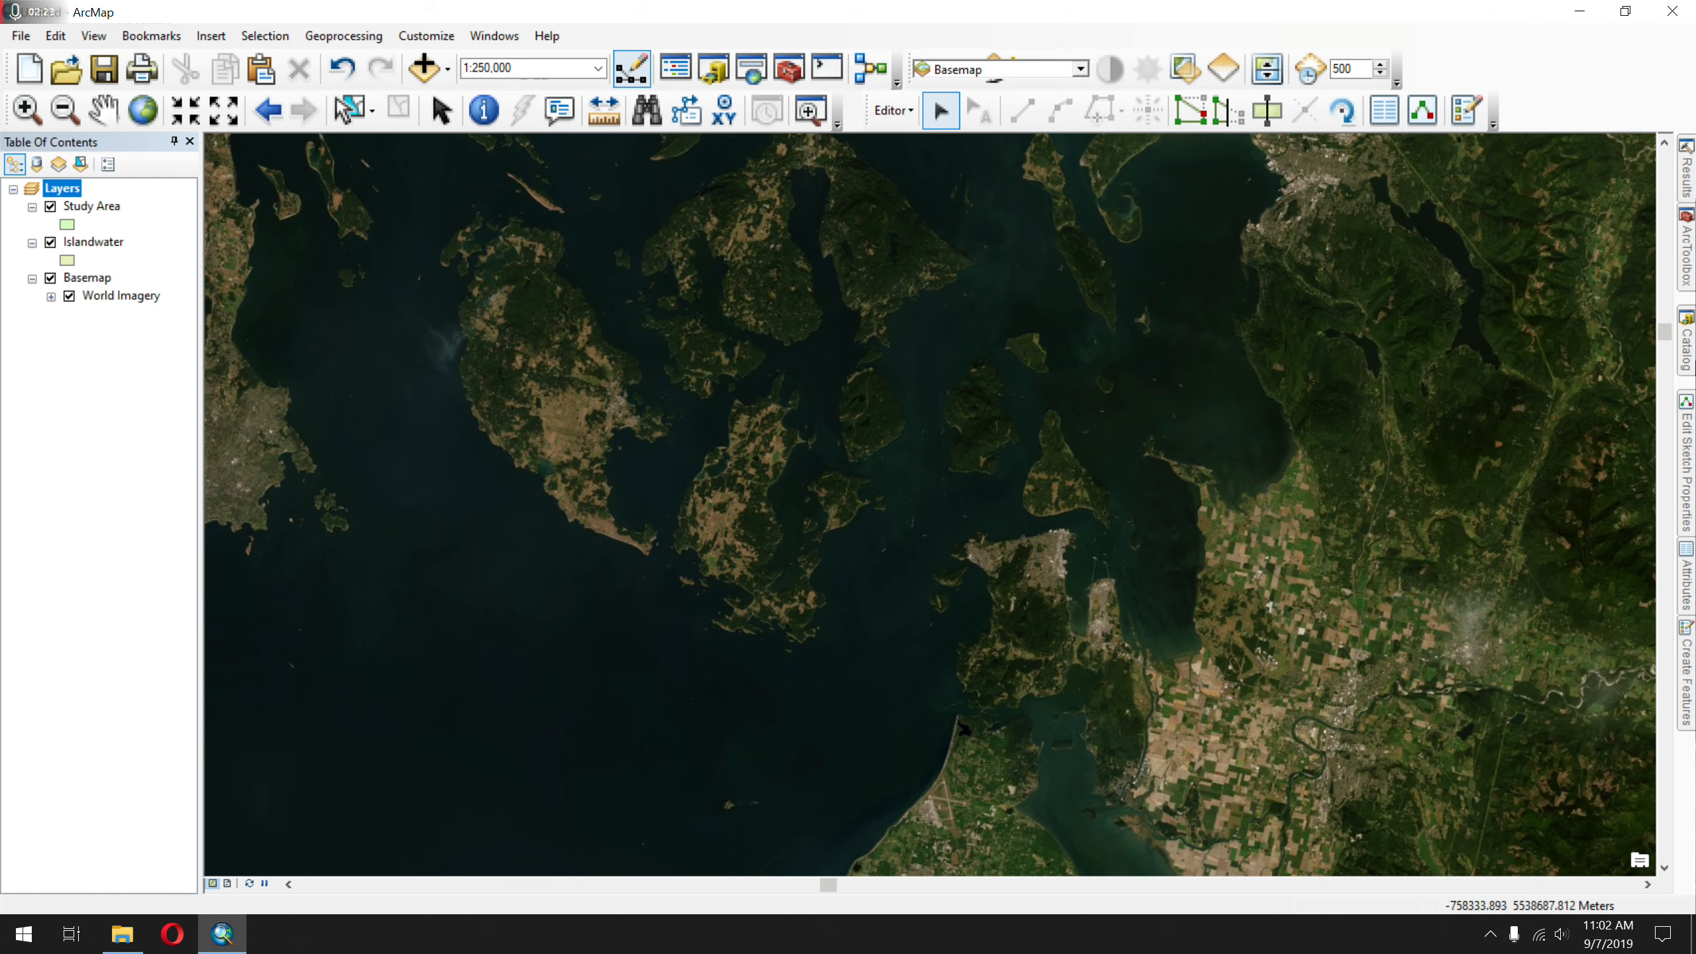
click(1463, 110)
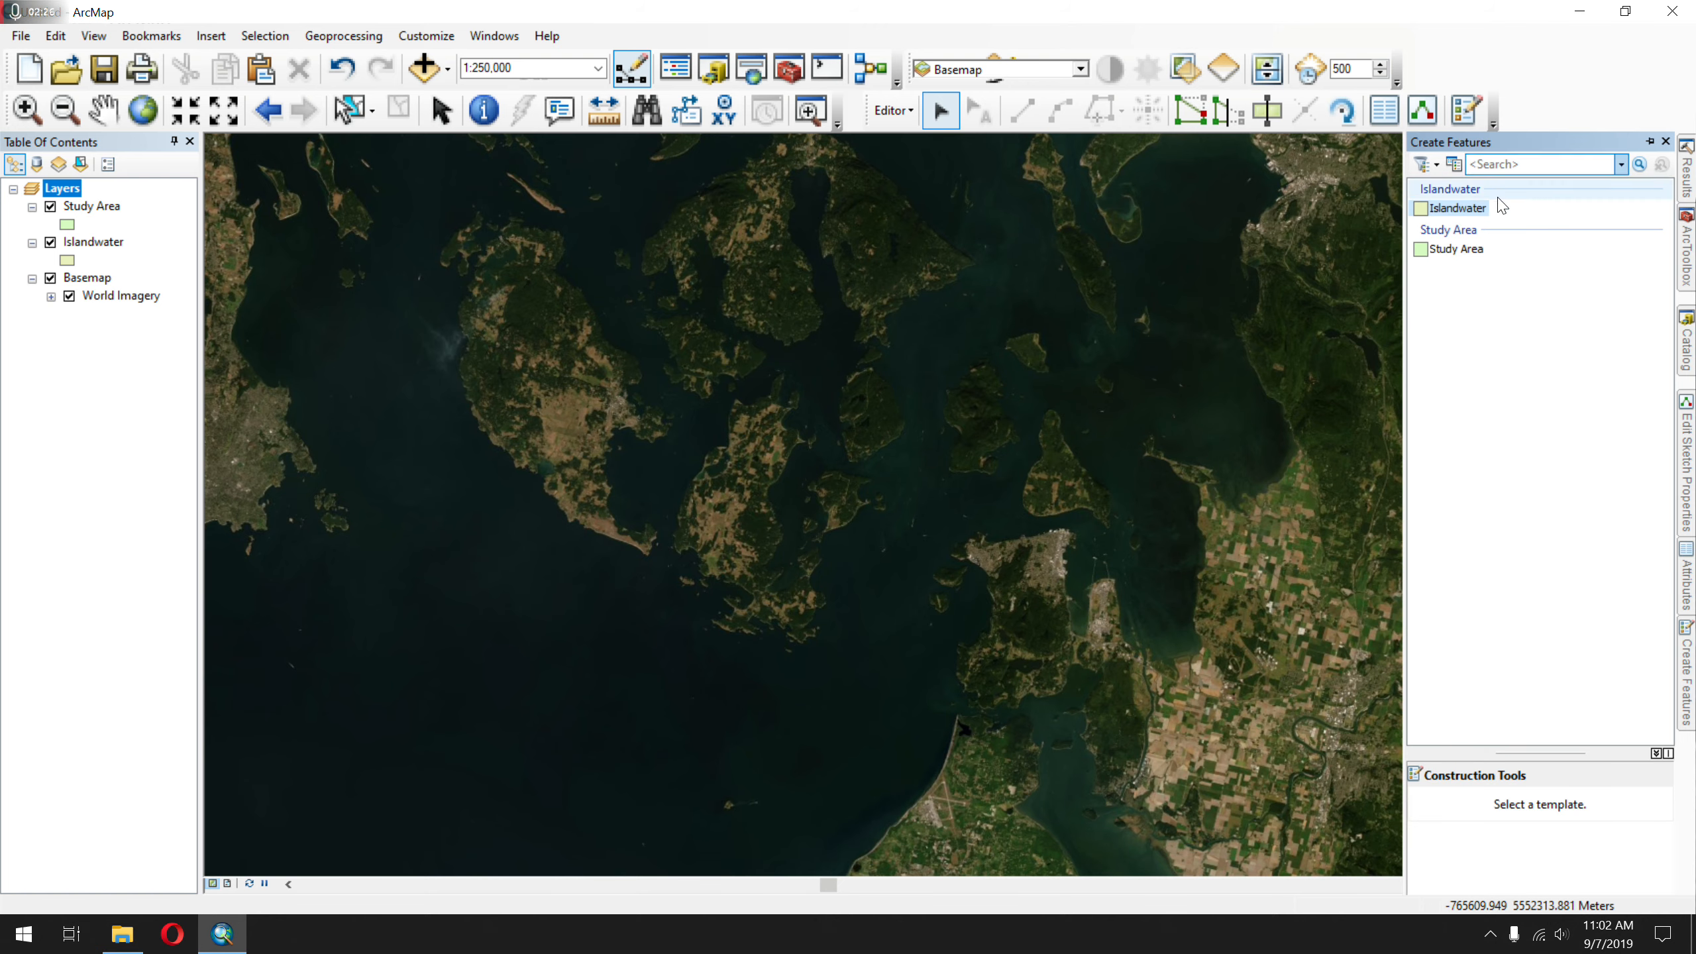
double_click(1455, 248)
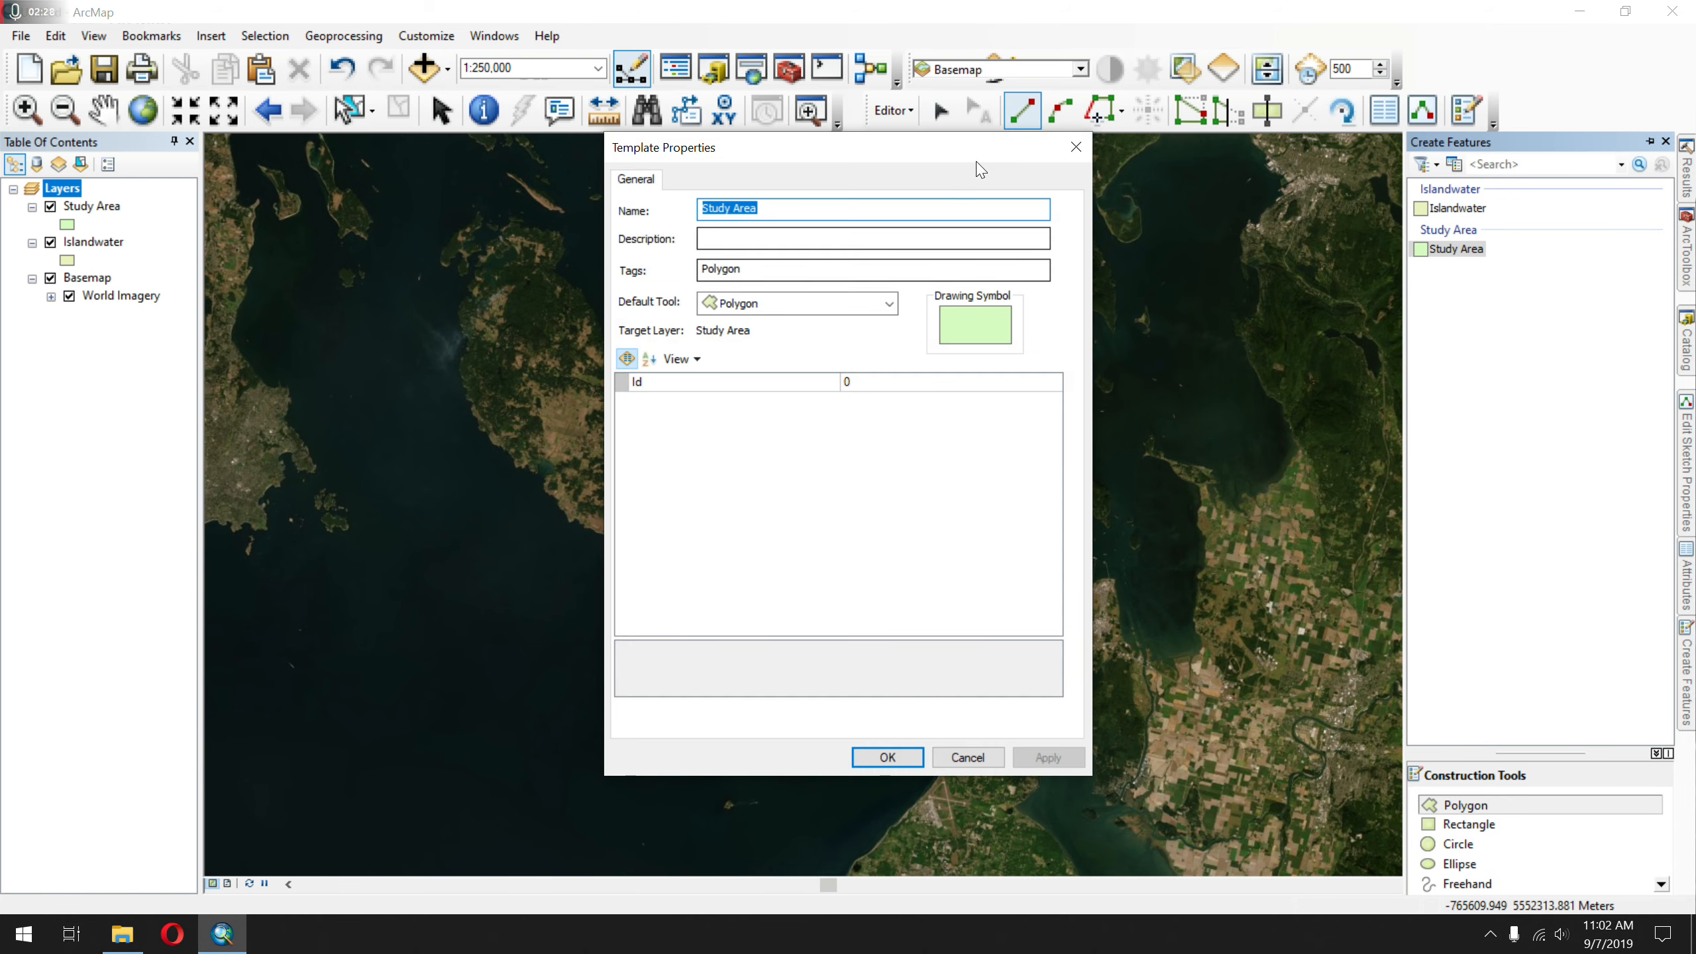
click(1076, 148)
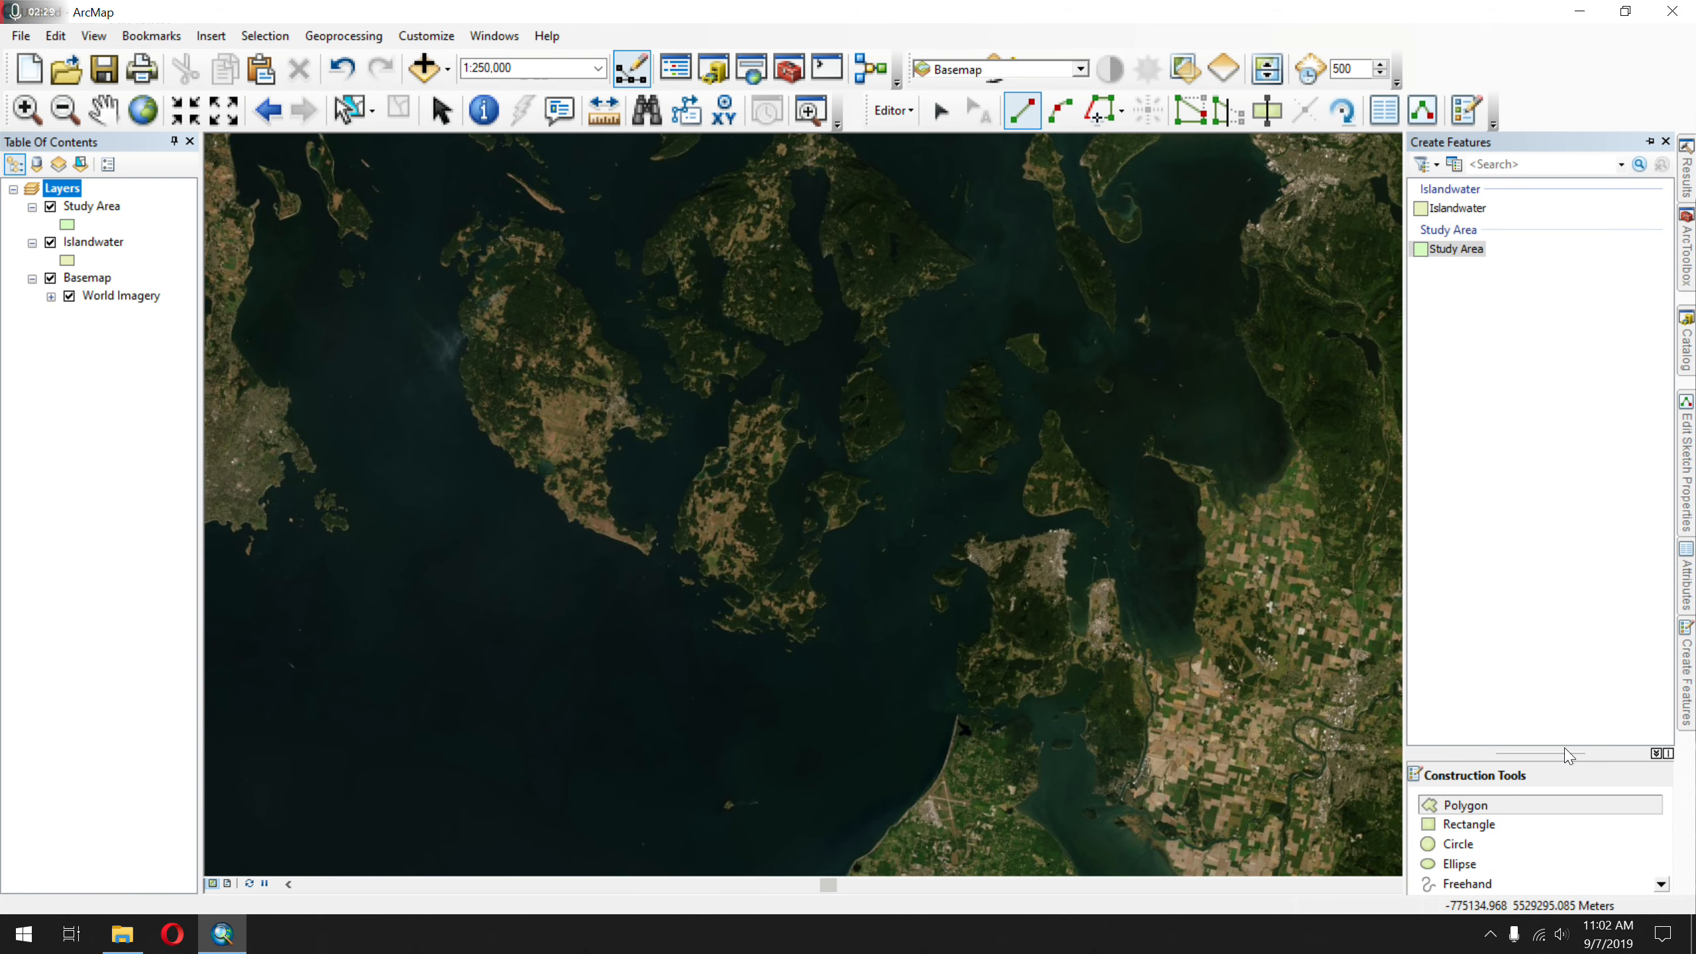
- Draw a rectangular Study Area polygon about 61.5 km wide around the islands and the adjacent mainland coast
click(1481, 826)
click(395, 714)
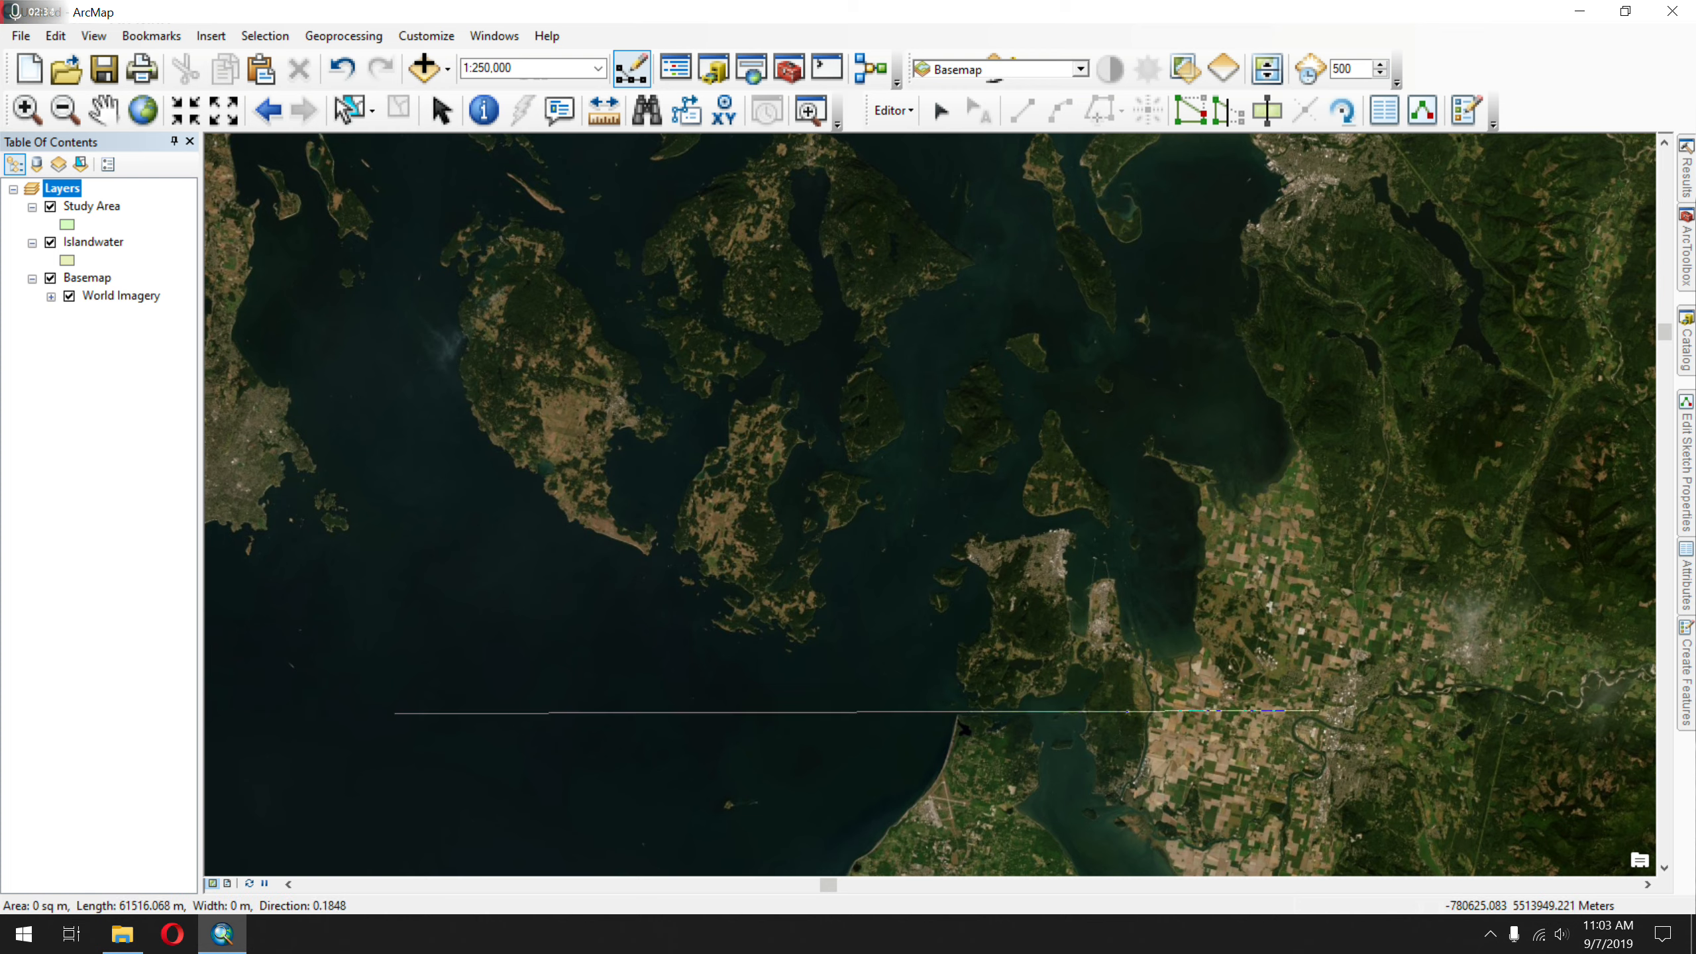
click(1286, 707)
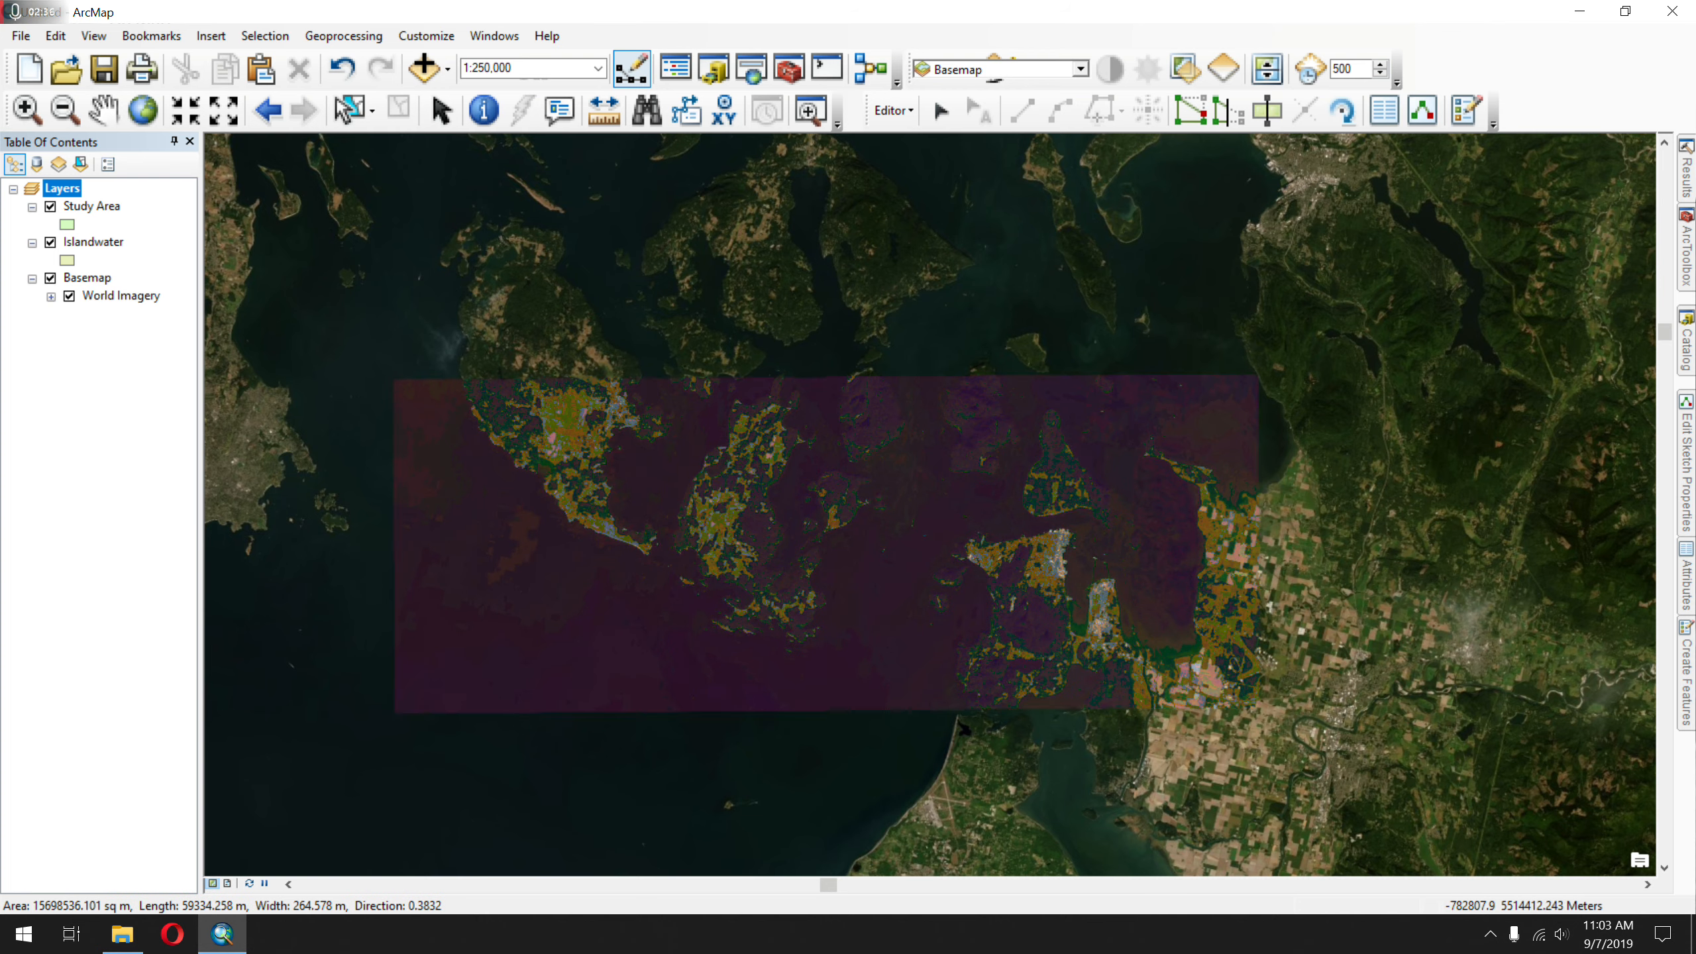
click(1285, 149)
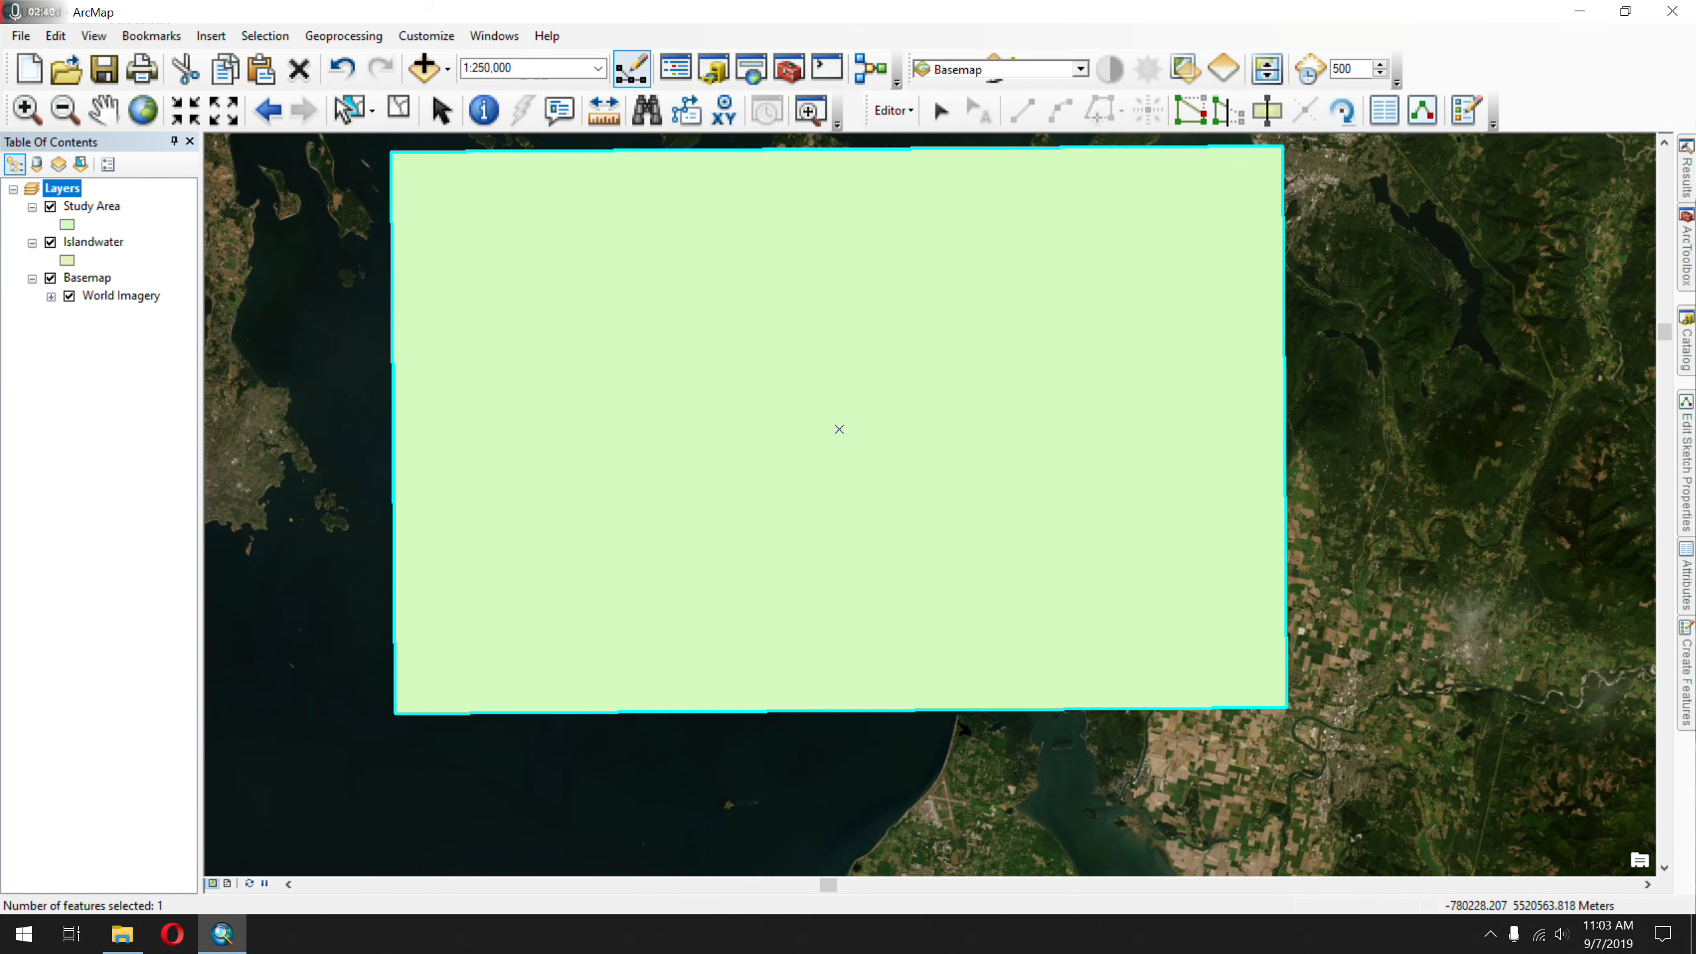
- Save the edits to the Study Area polygon and stop the edit session
click(893, 111)
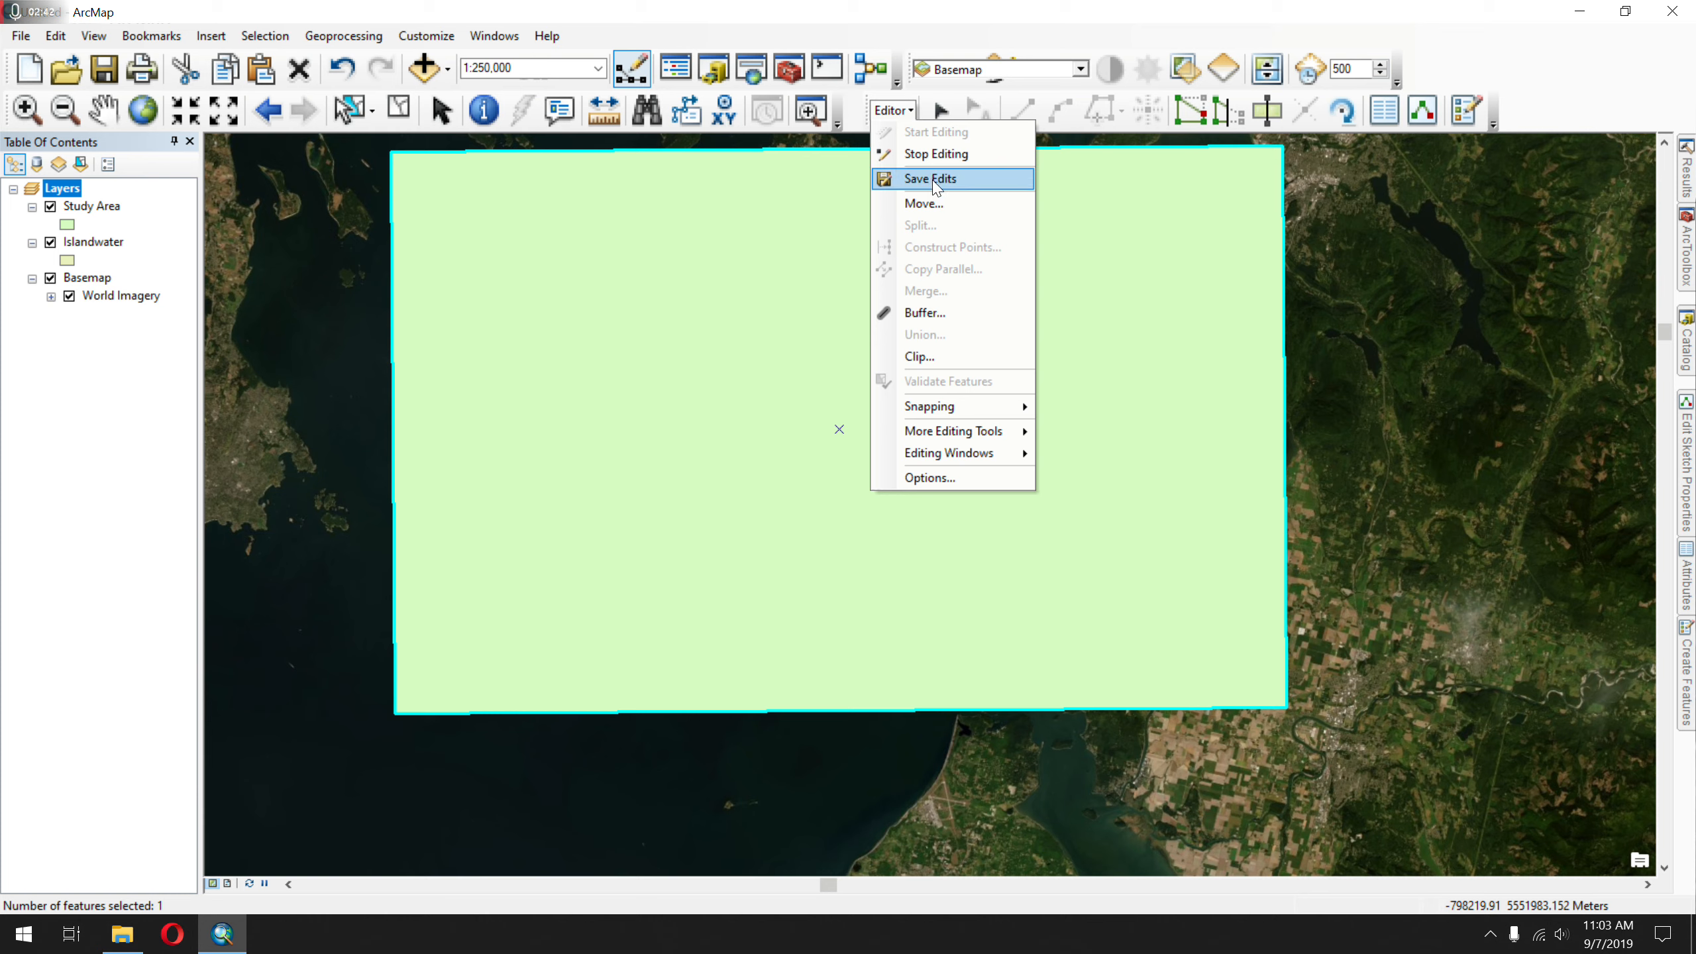
click(935, 180)
click(893, 110)
click(935, 154)
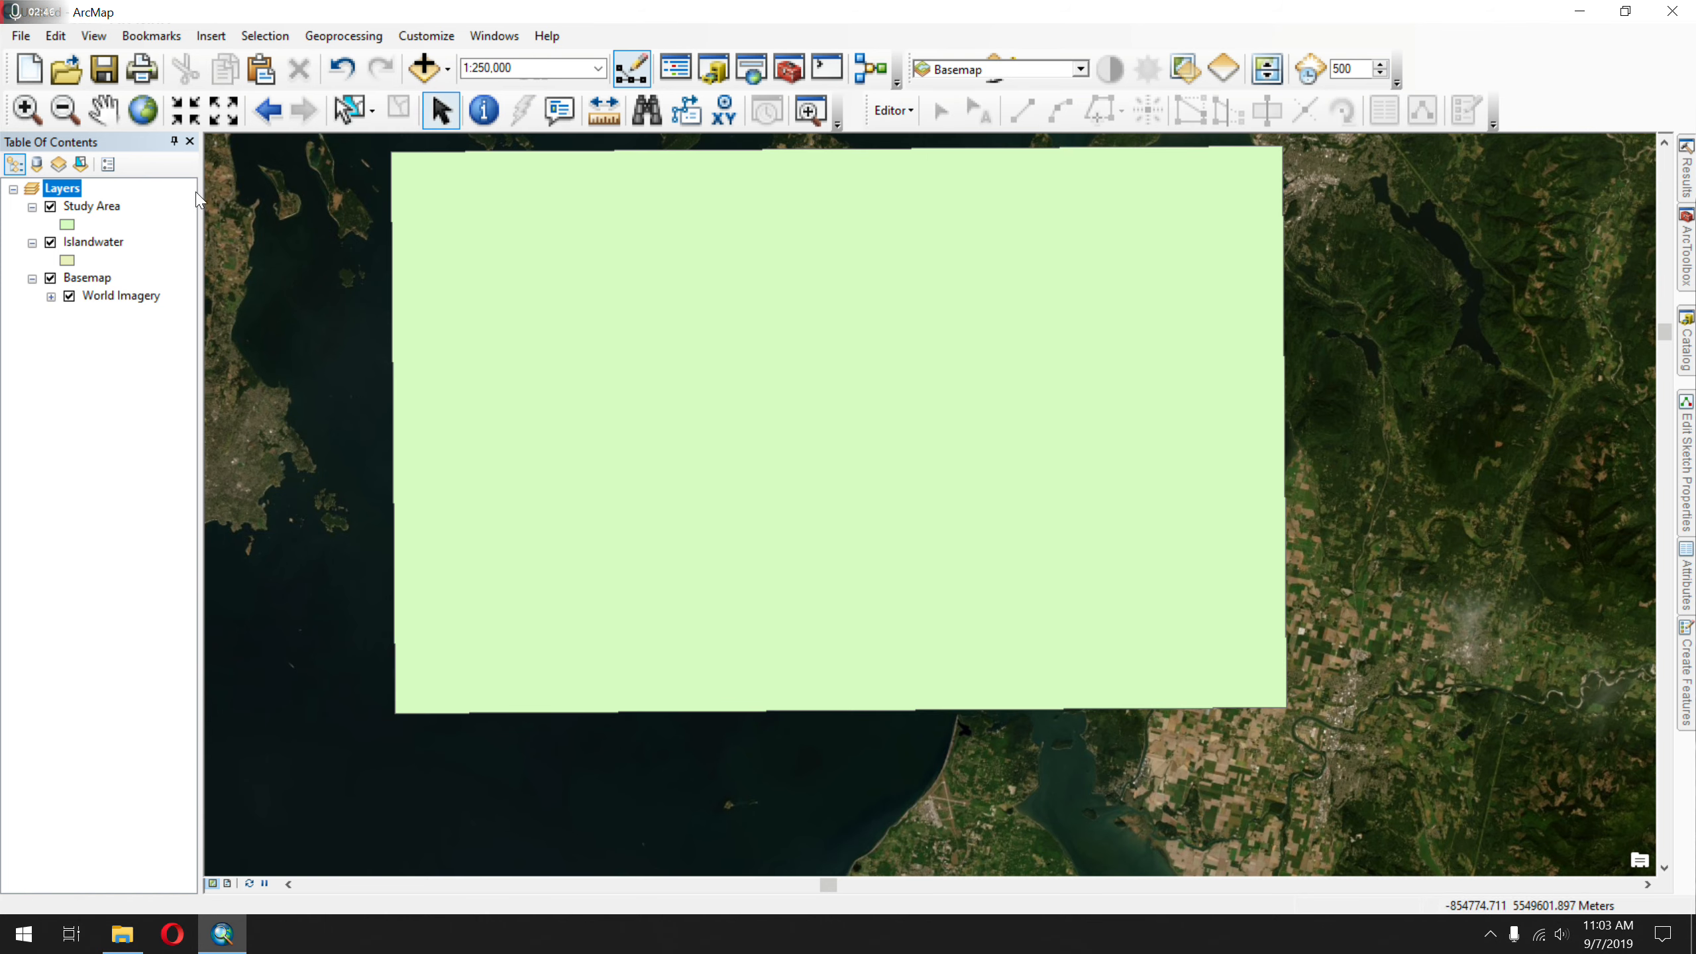
- Symbolize the Study Area layer as Hollow with a black outline, trying an outline width of 2 and settling on 4
double_click(68, 225)
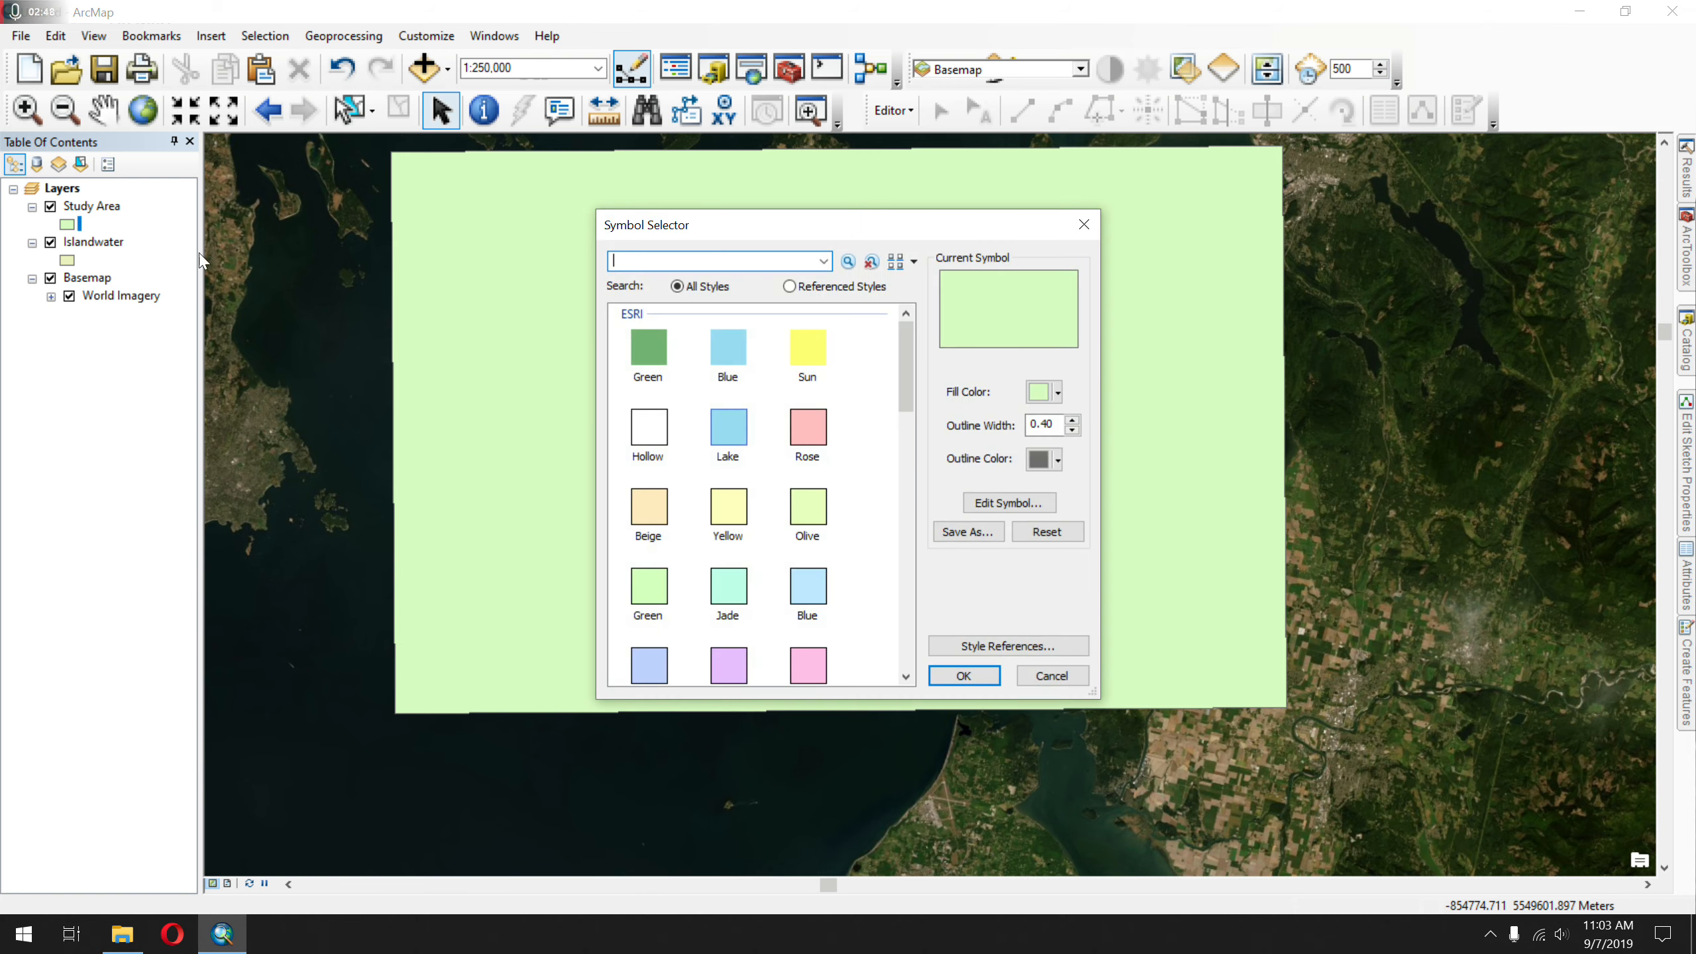
click(649, 422)
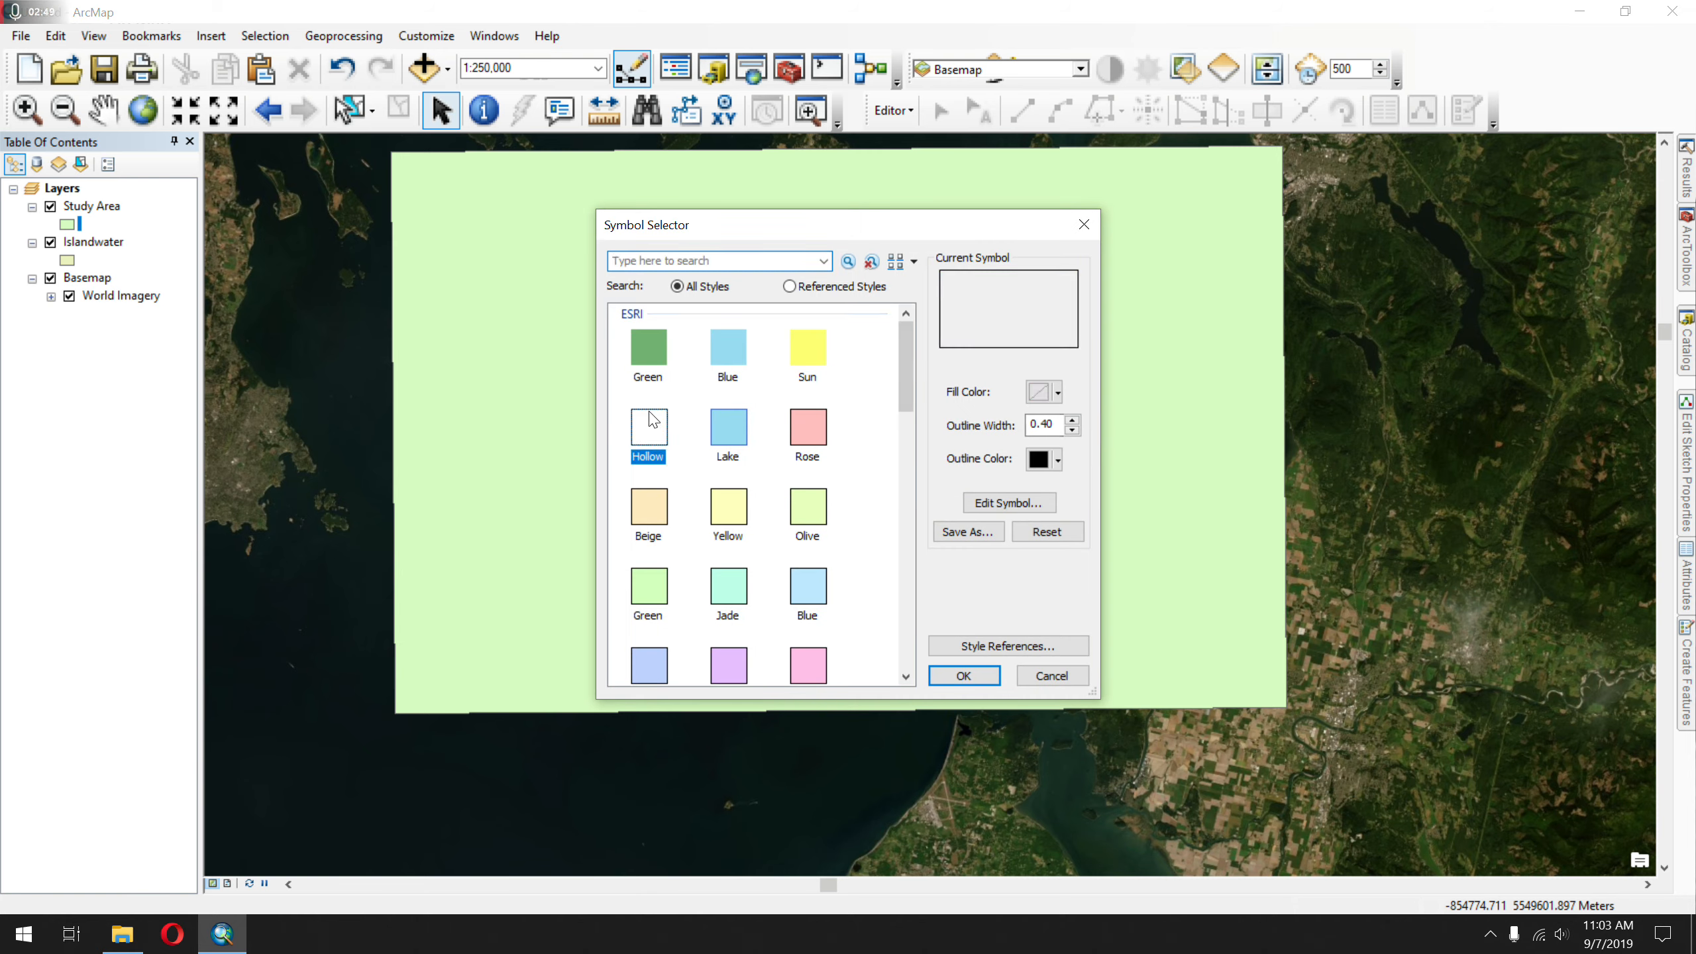
click(1072, 421)
click(1071, 421)
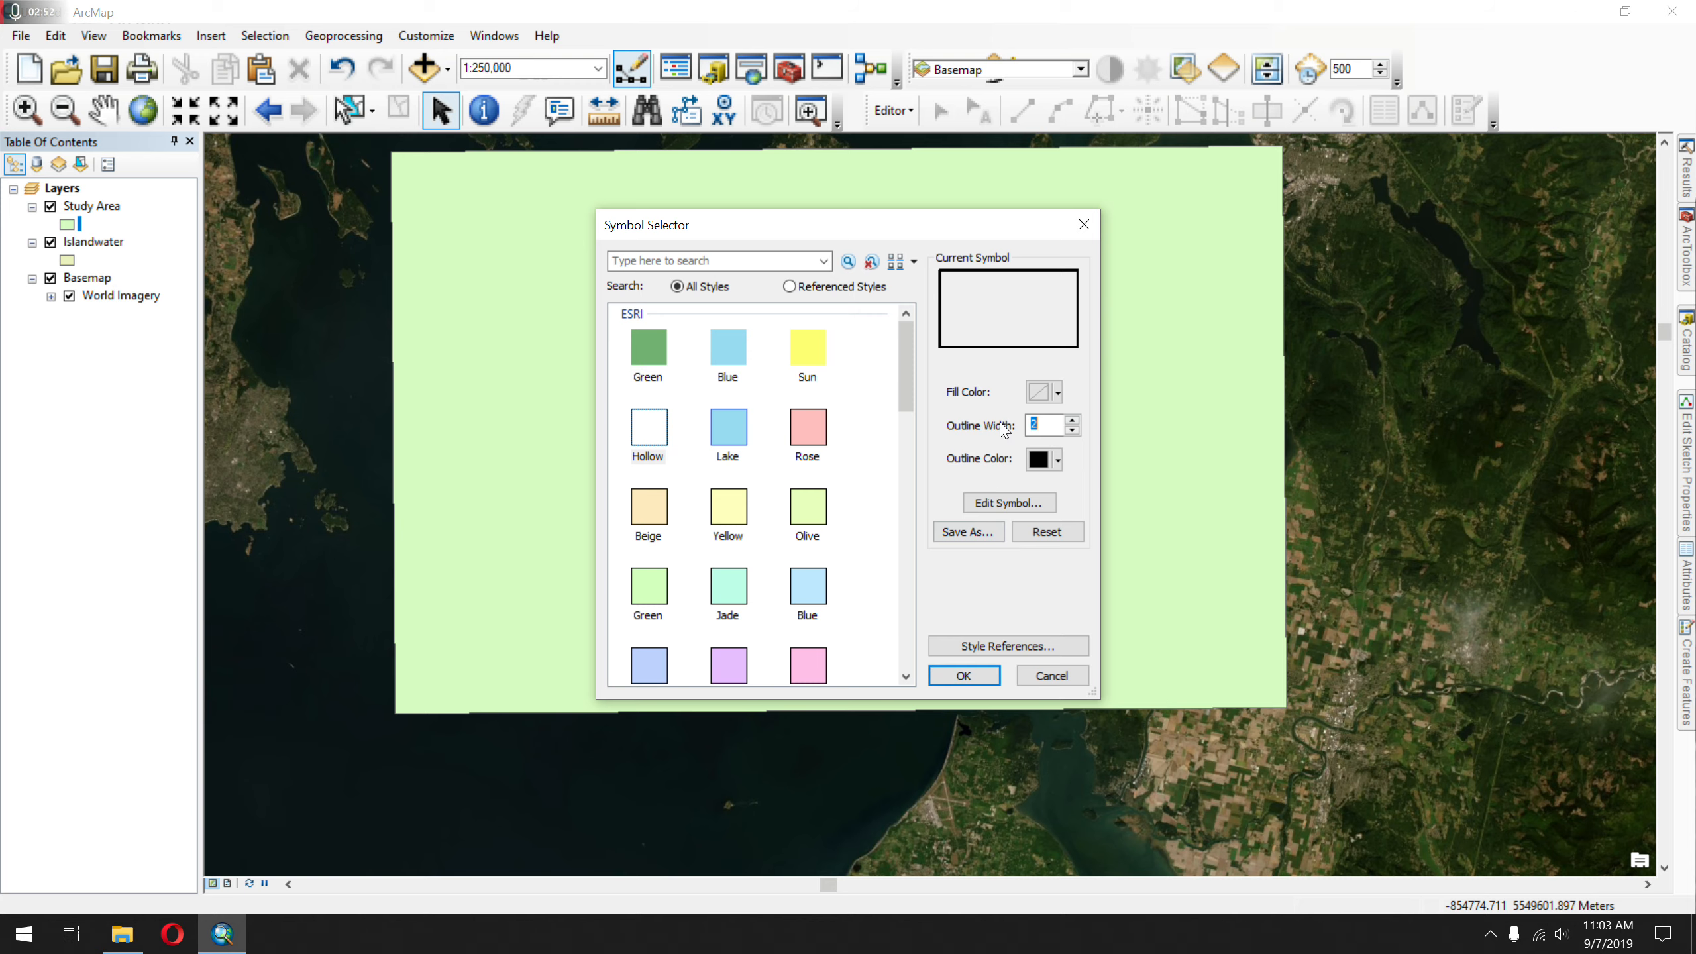
click(965, 675)
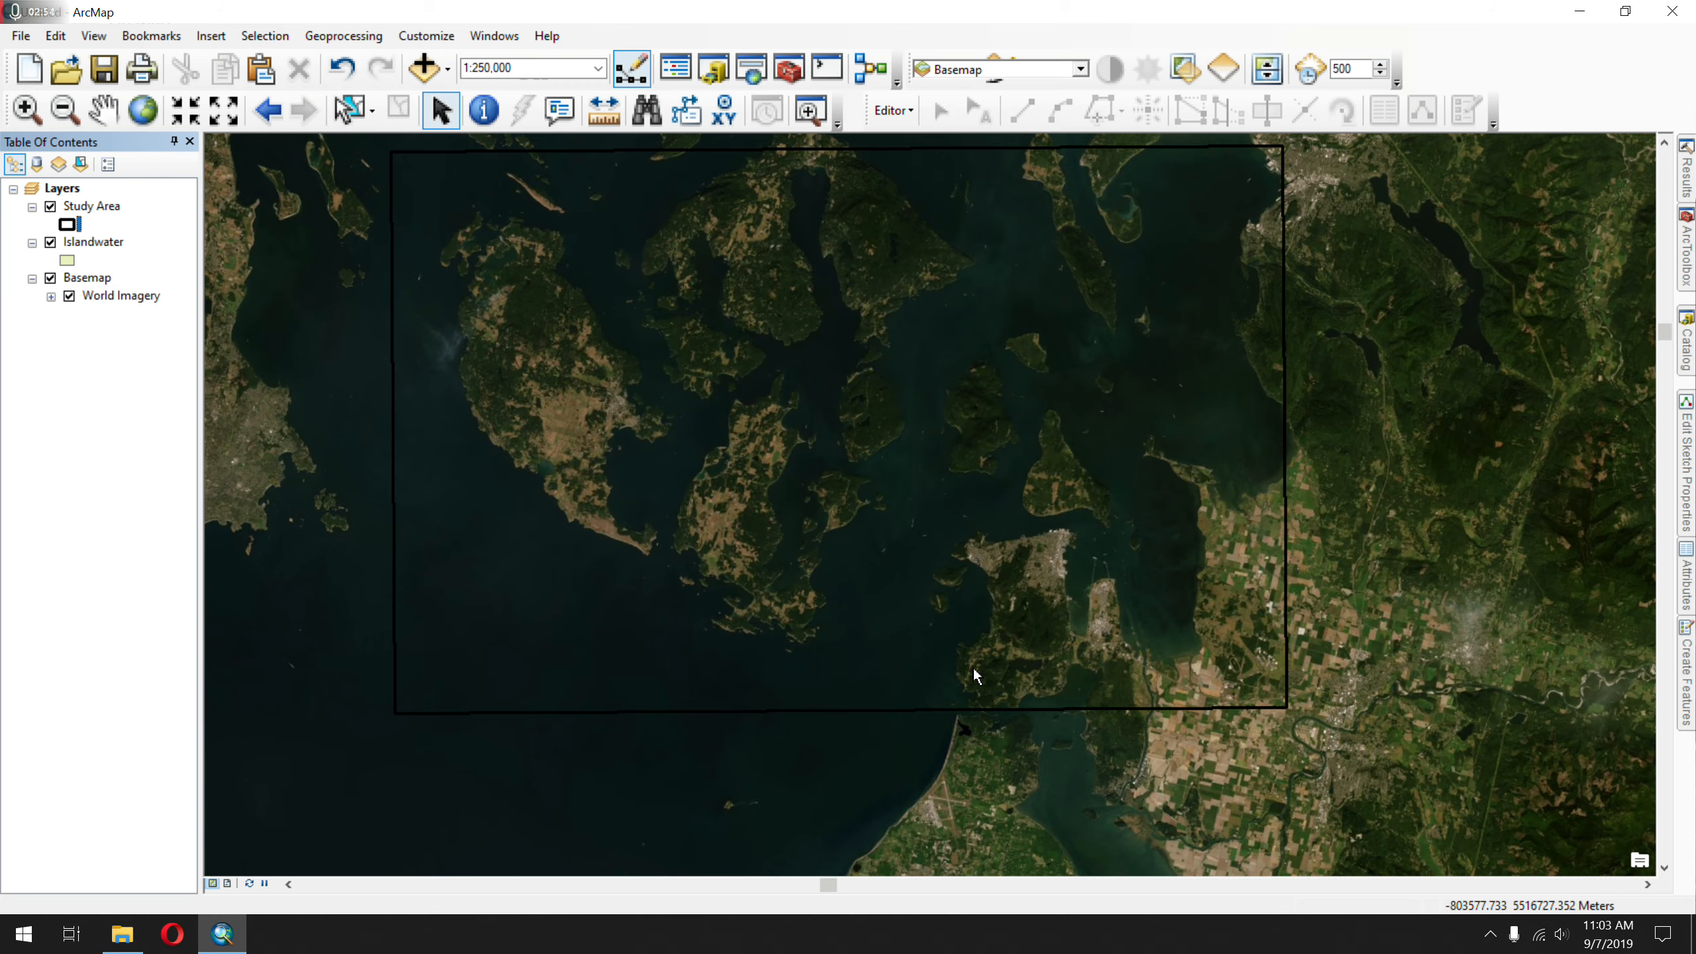
click(68, 224)
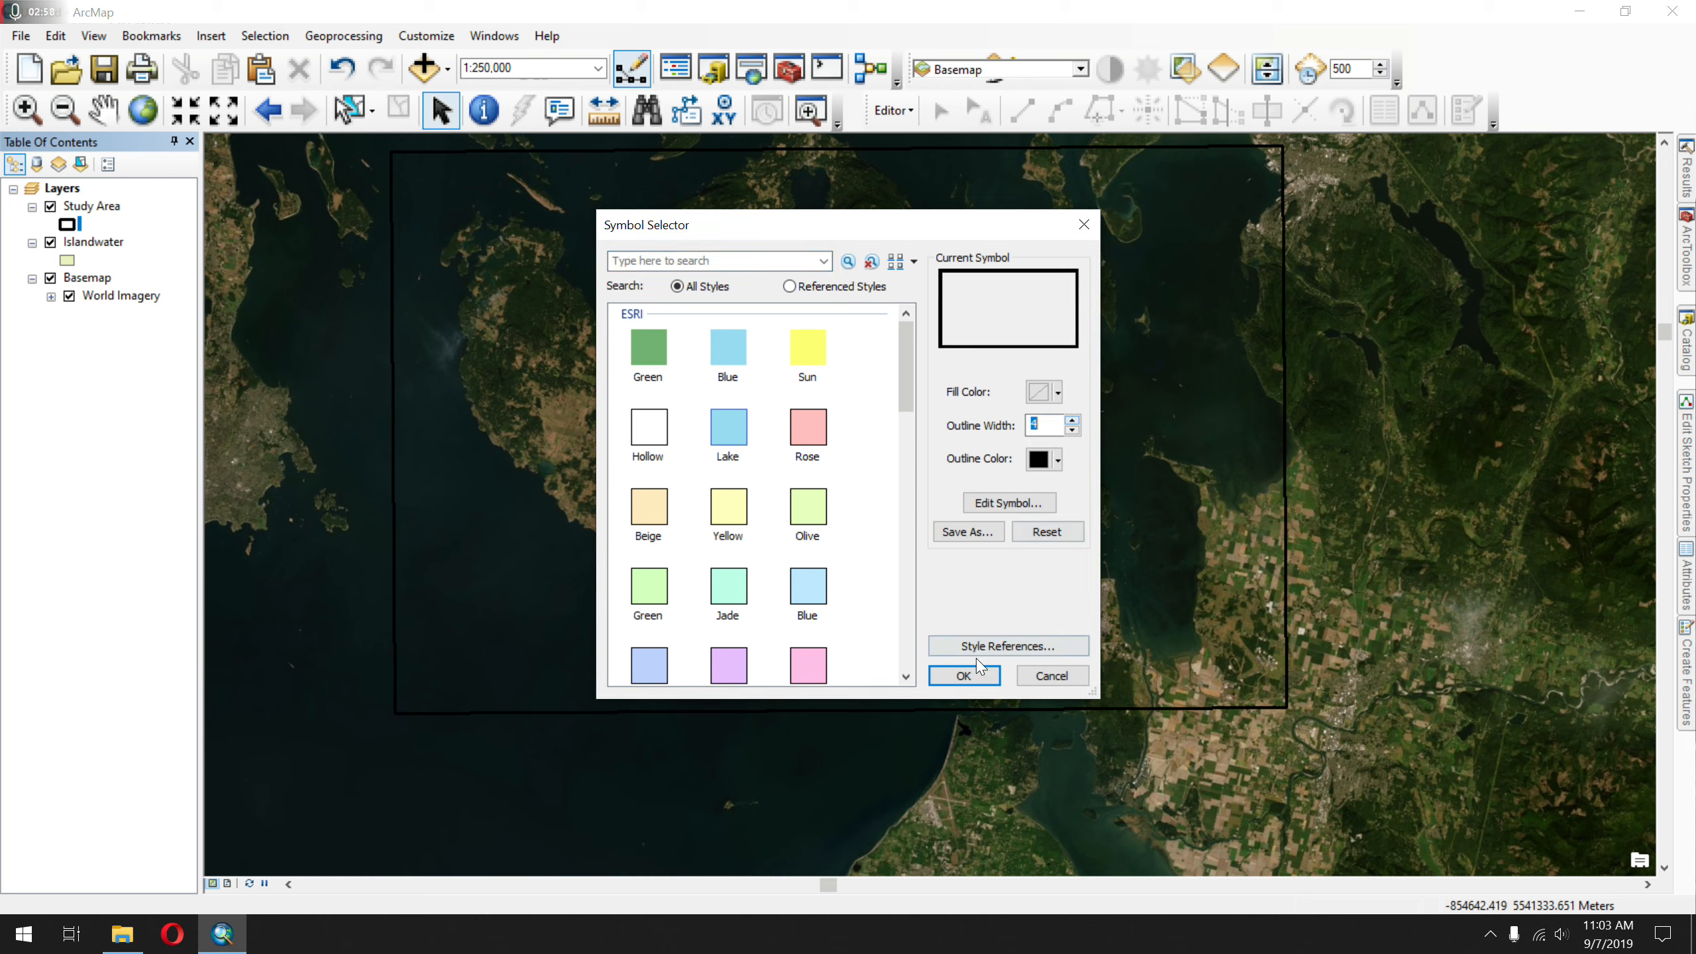
click(950, 676)
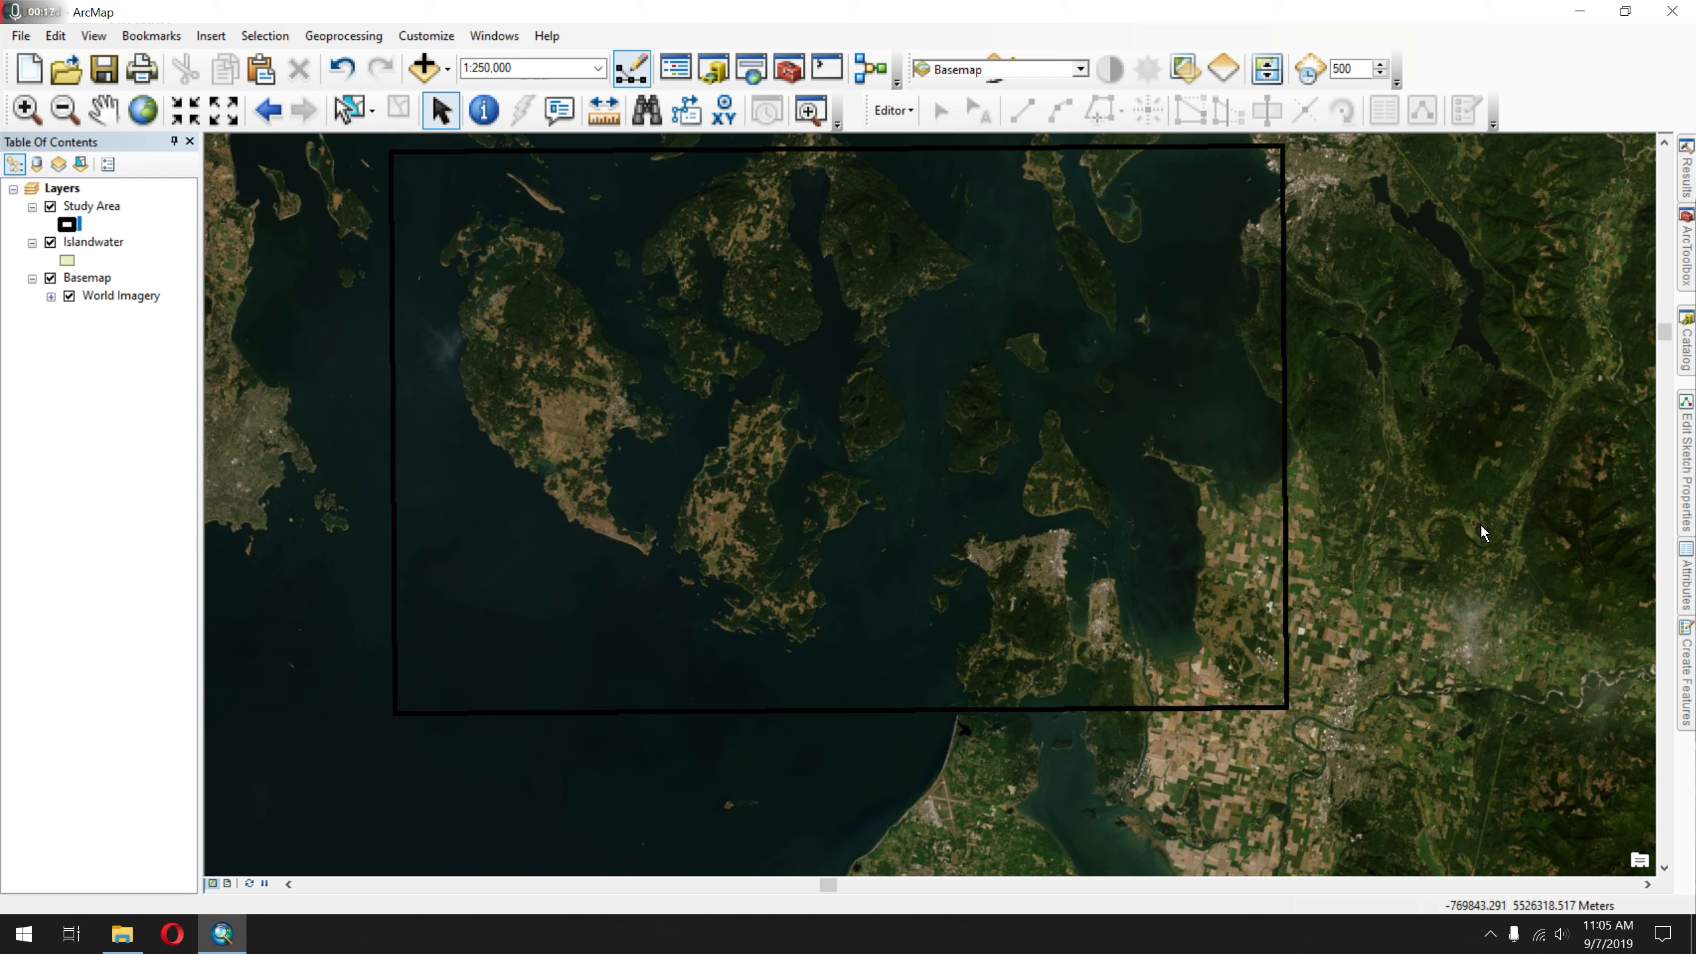
- Open the Islandwater attribute table and start a new field of type Text
click(95, 243)
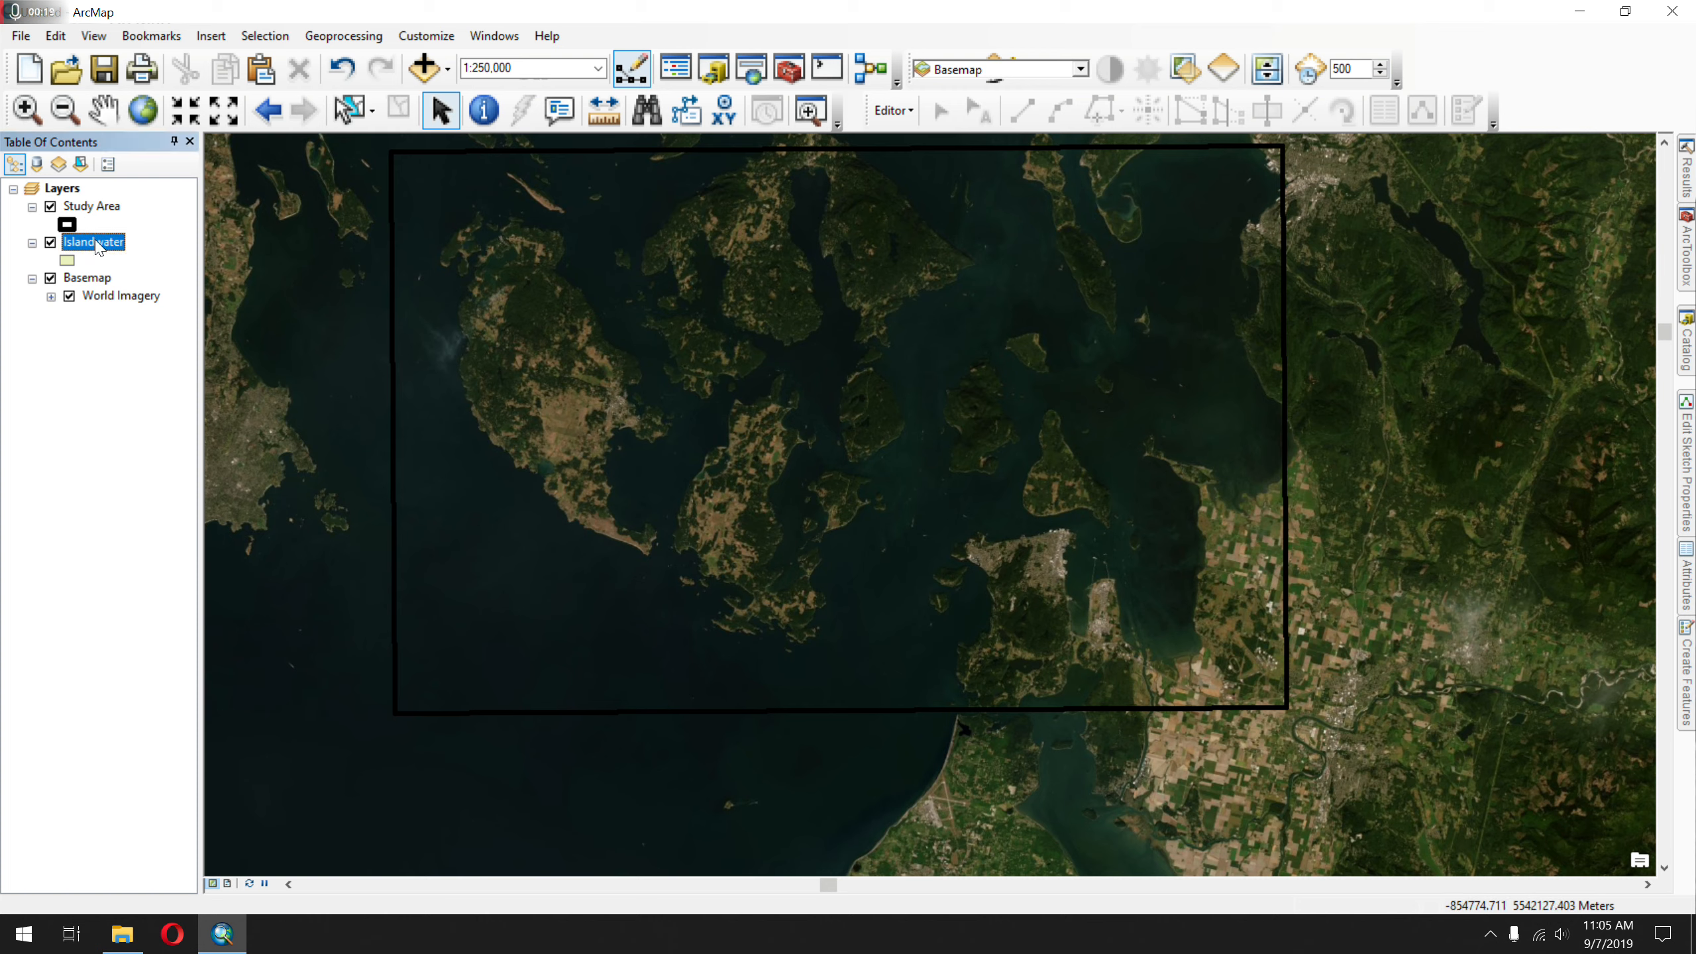
right_click(98, 248)
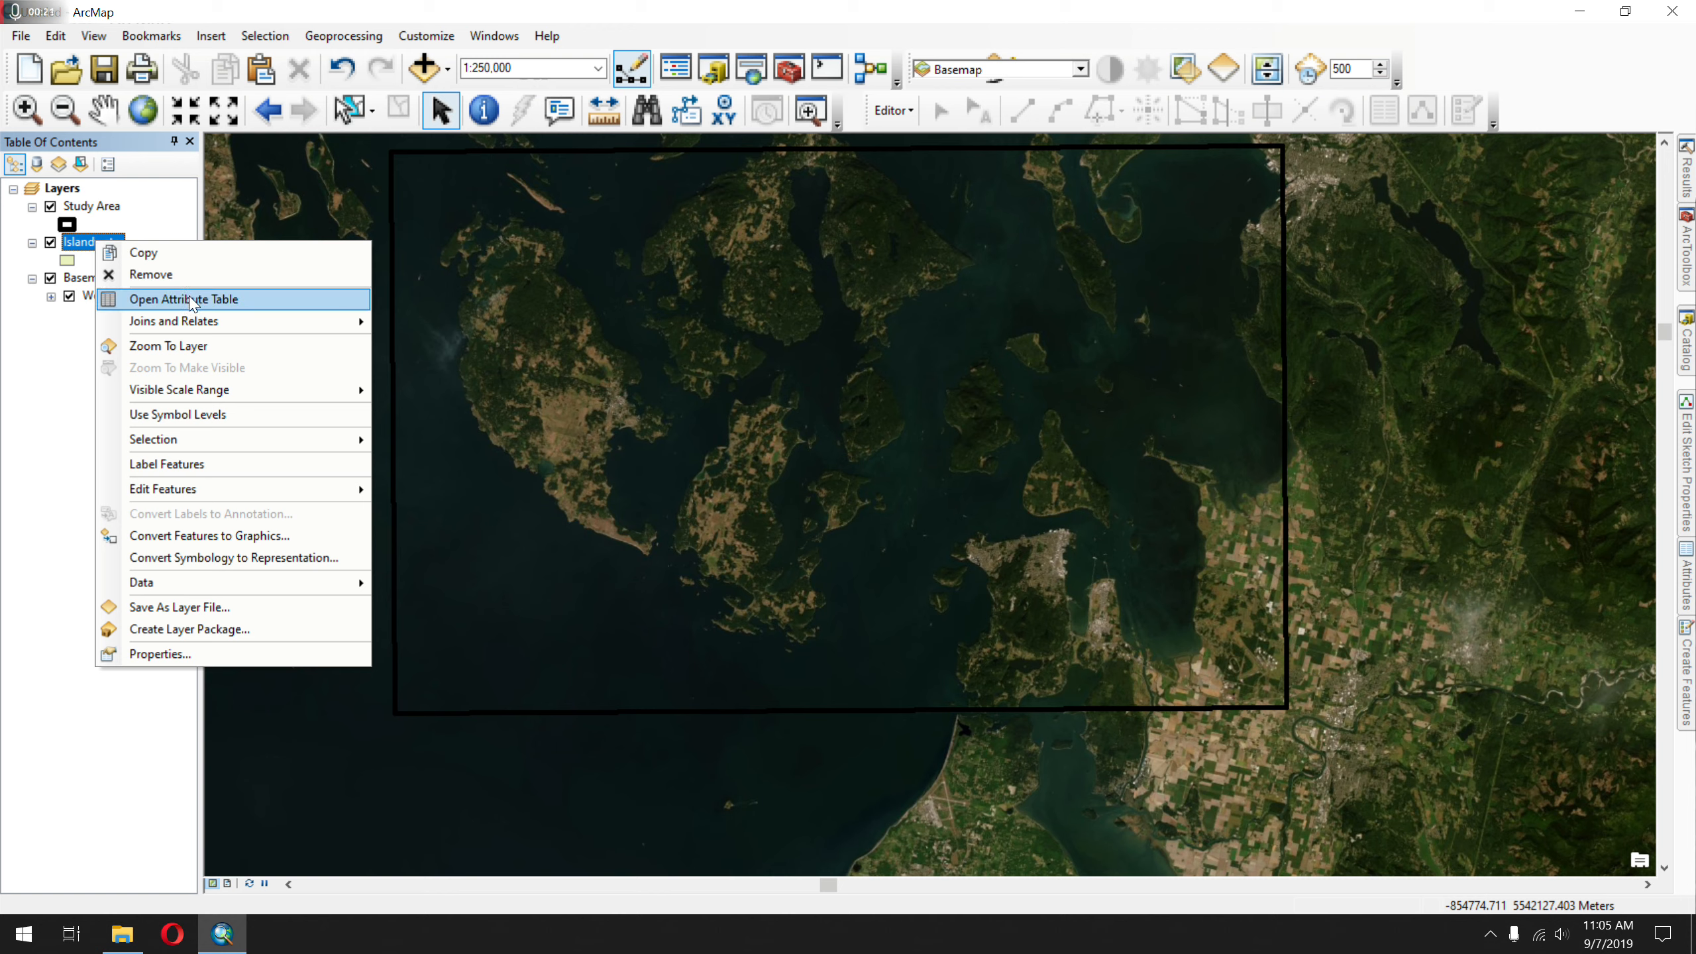
click(242, 299)
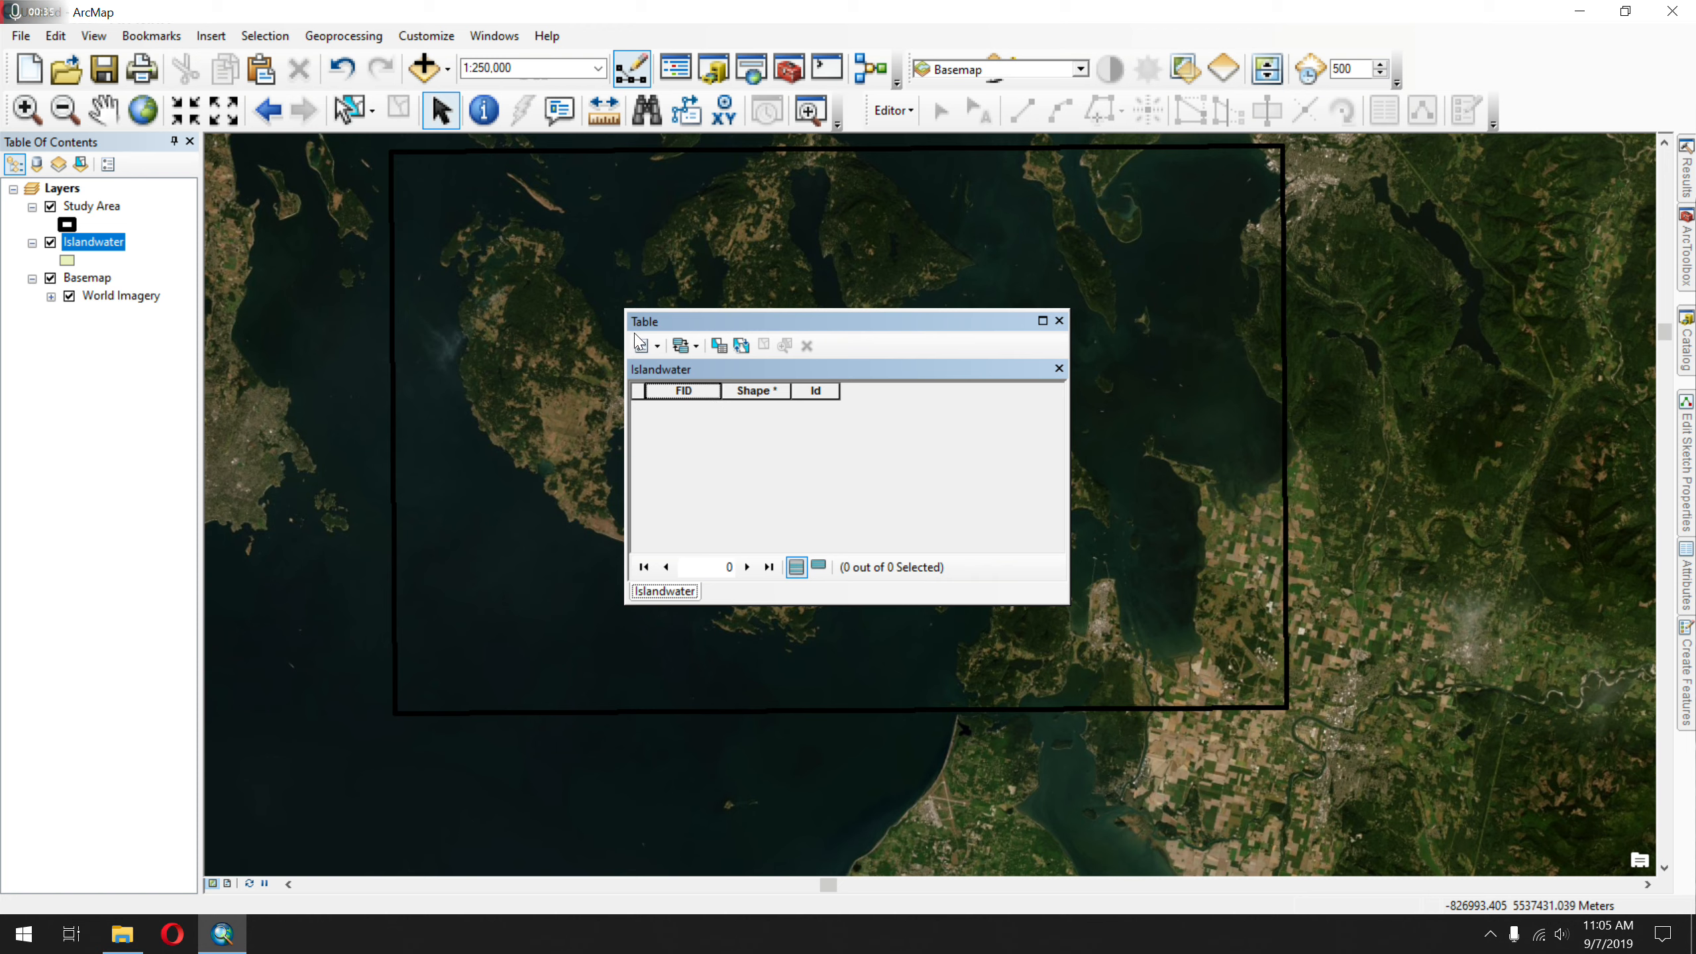
click(657, 346)
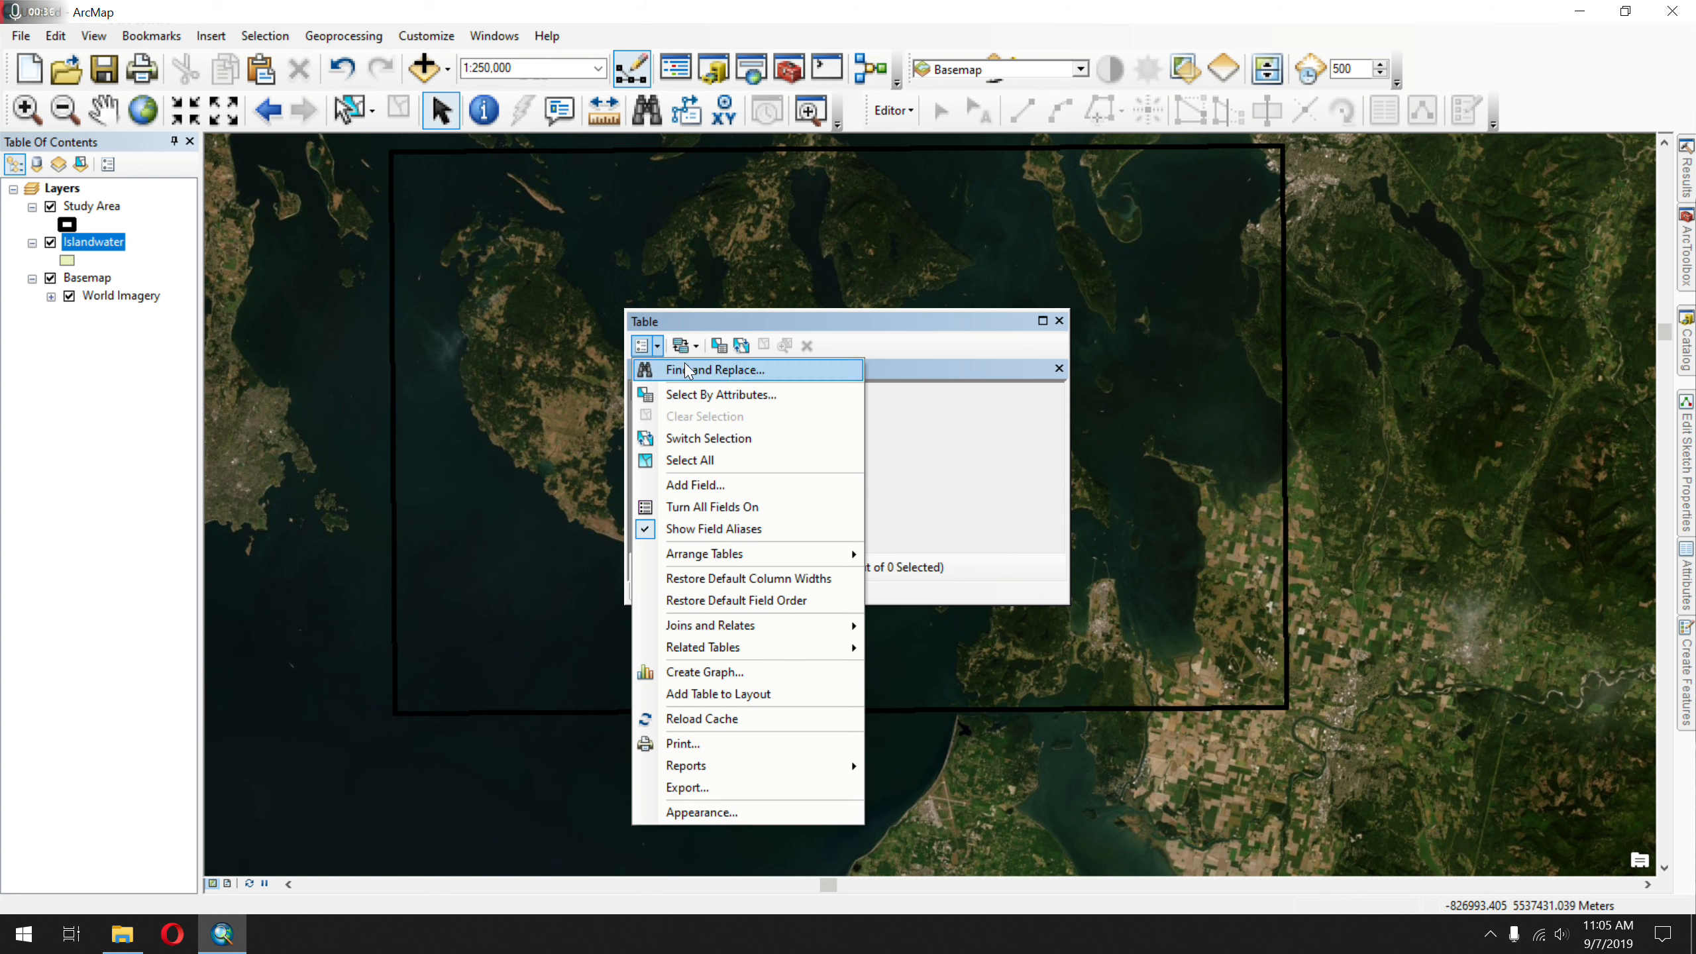
click(787, 483)
click(890, 395)
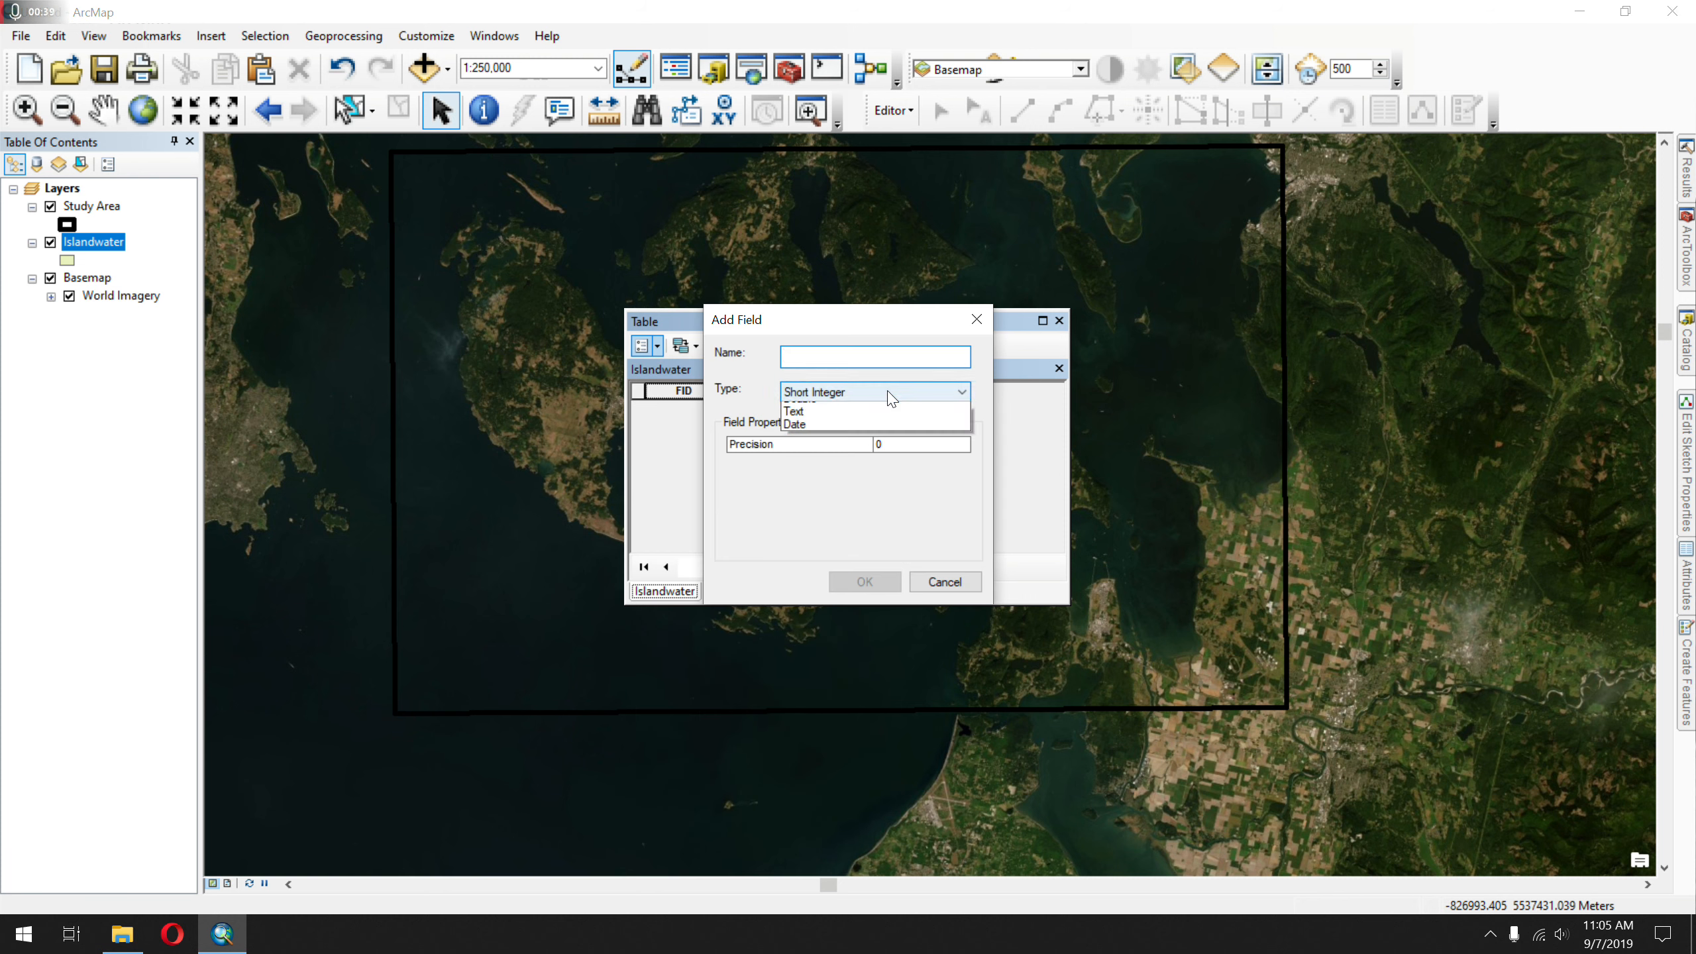
click(915, 461)
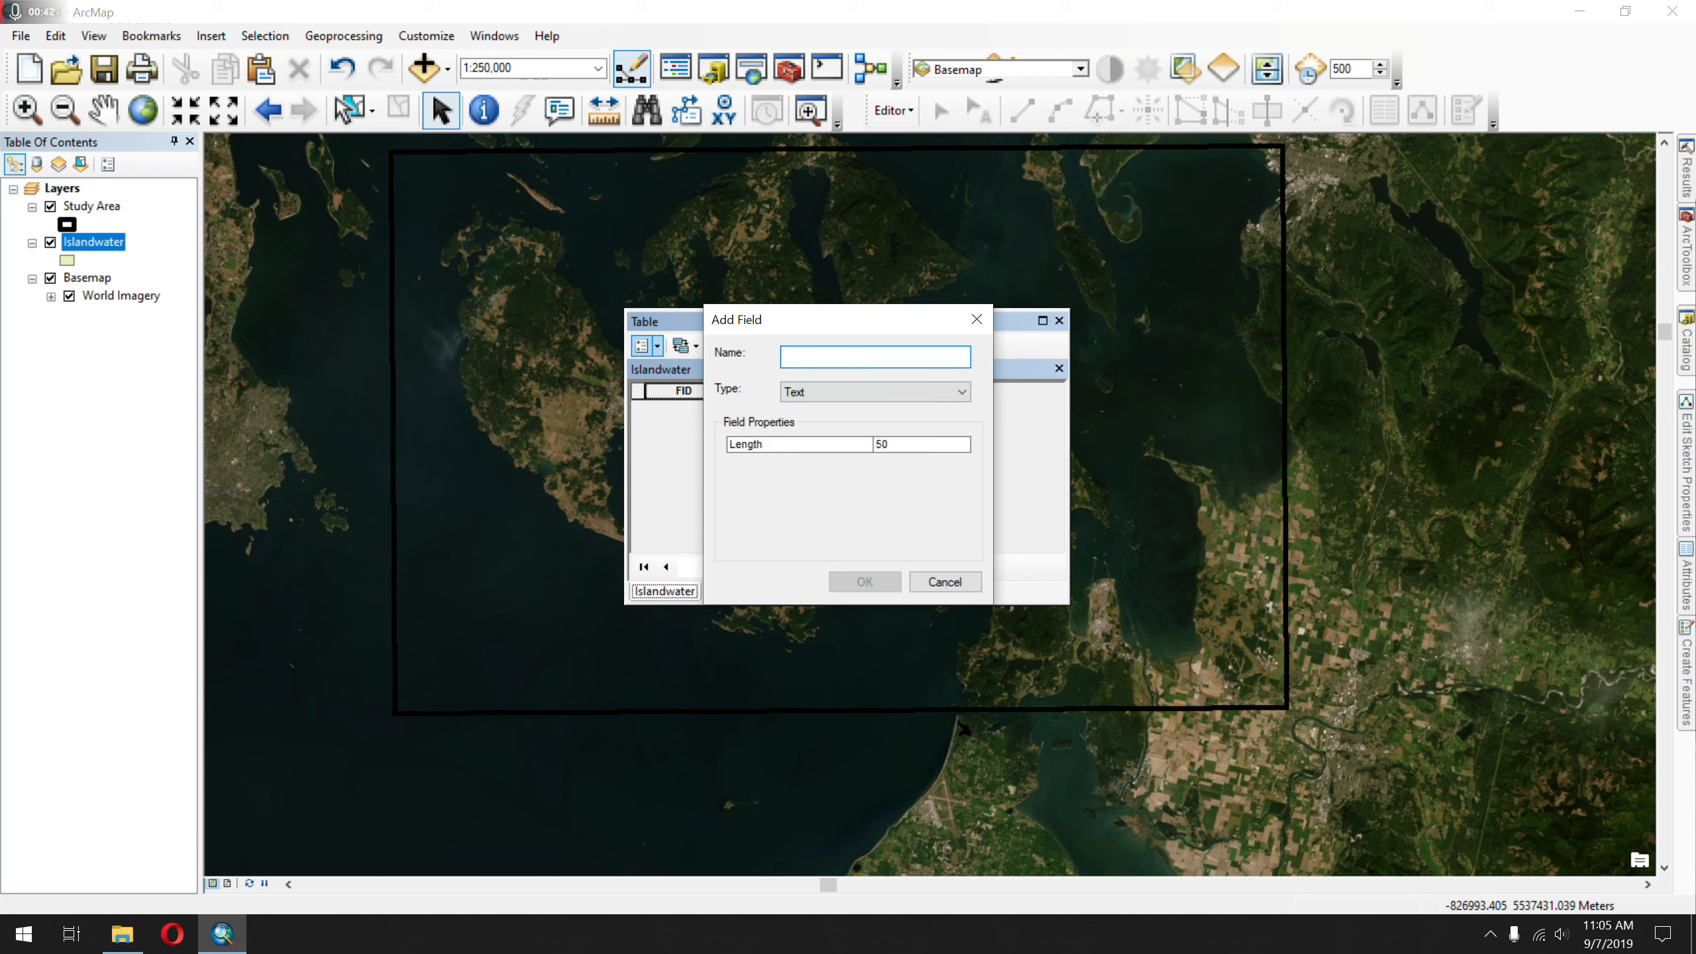
- Try naming the text field Description, decline the automatic rename, and add it as Descrip with length 50
text(Description)
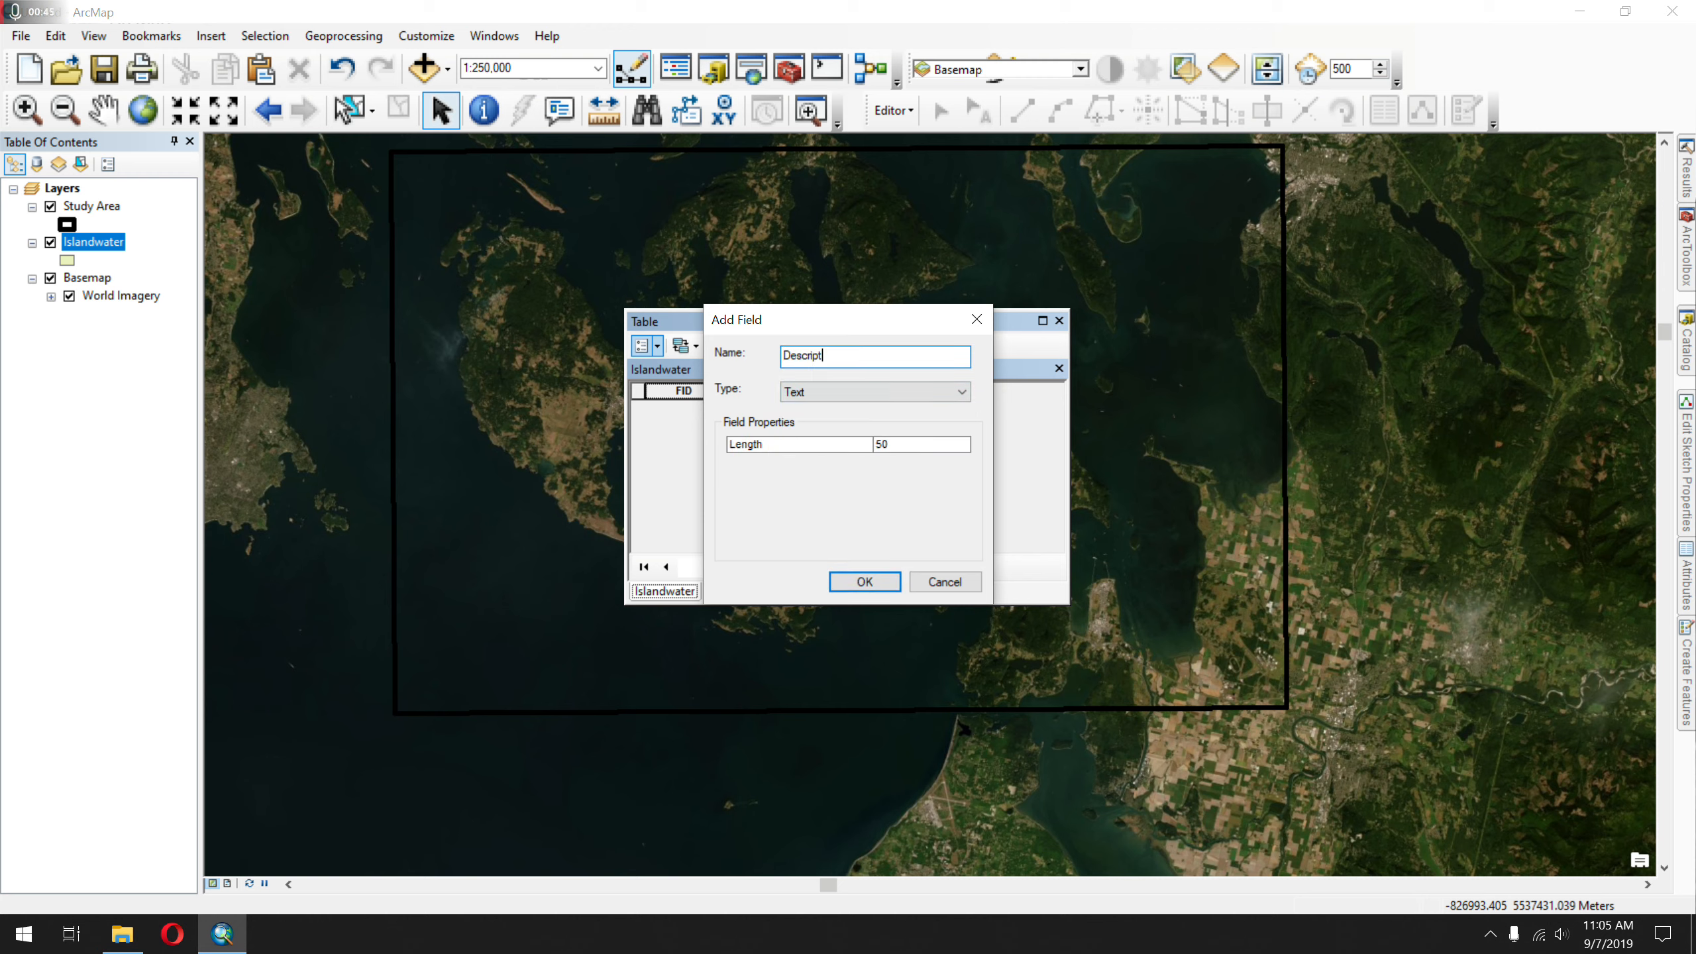
click(879, 582)
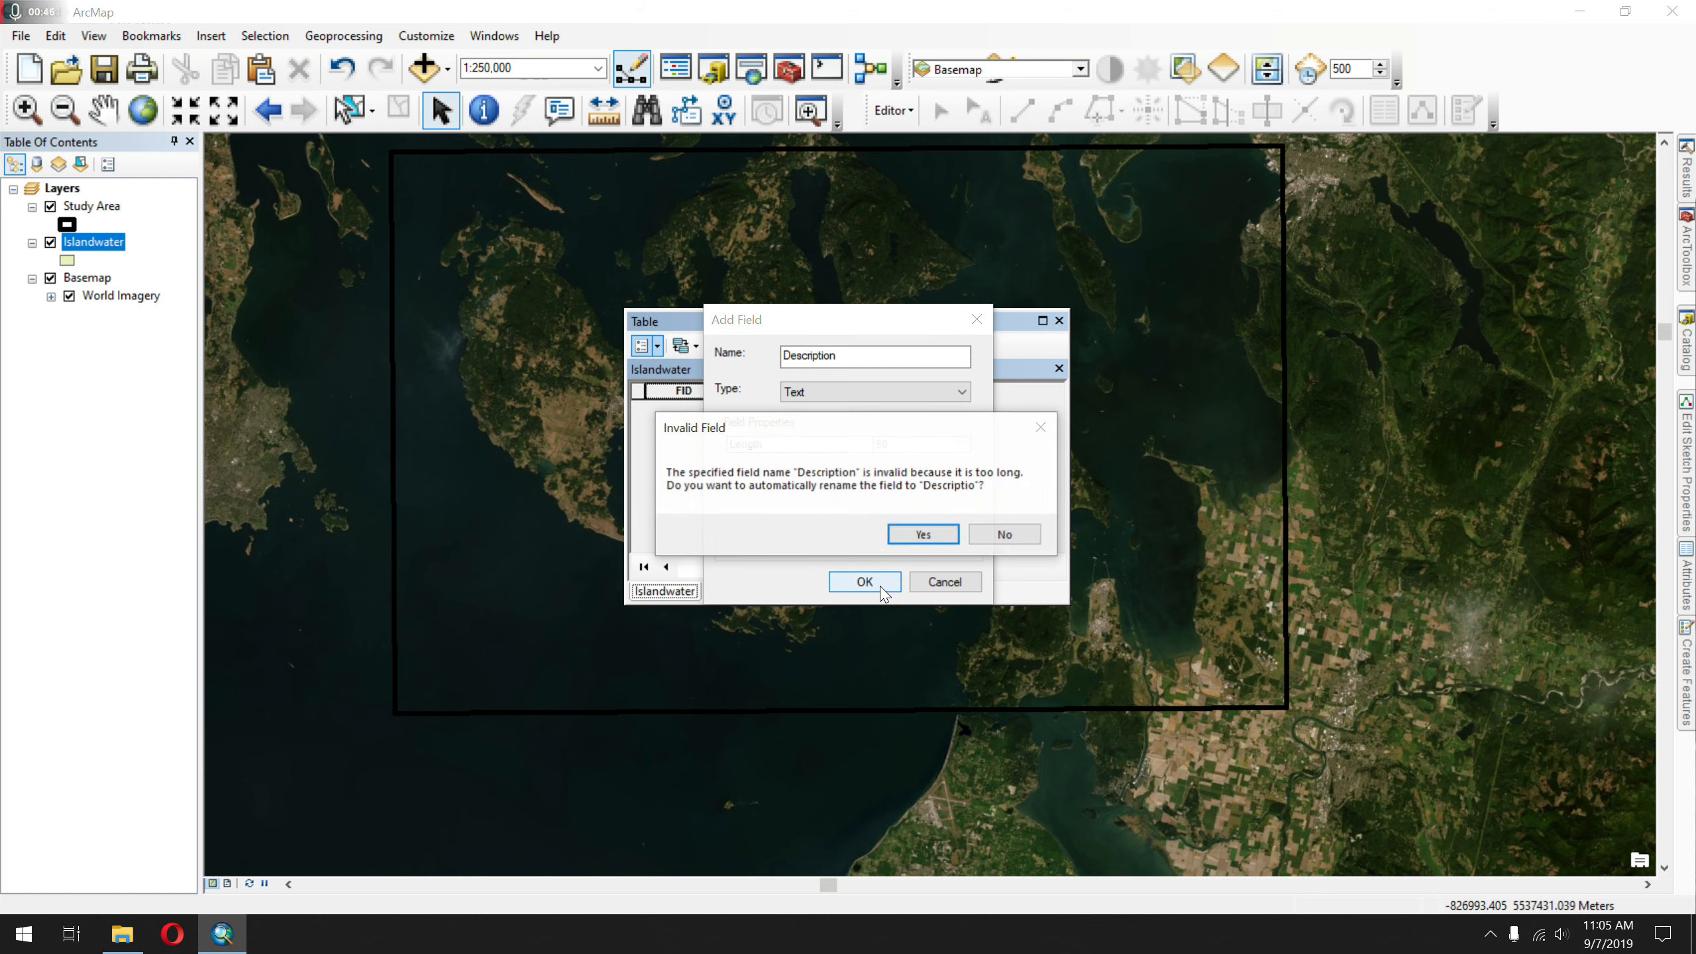
click(1011, 543)
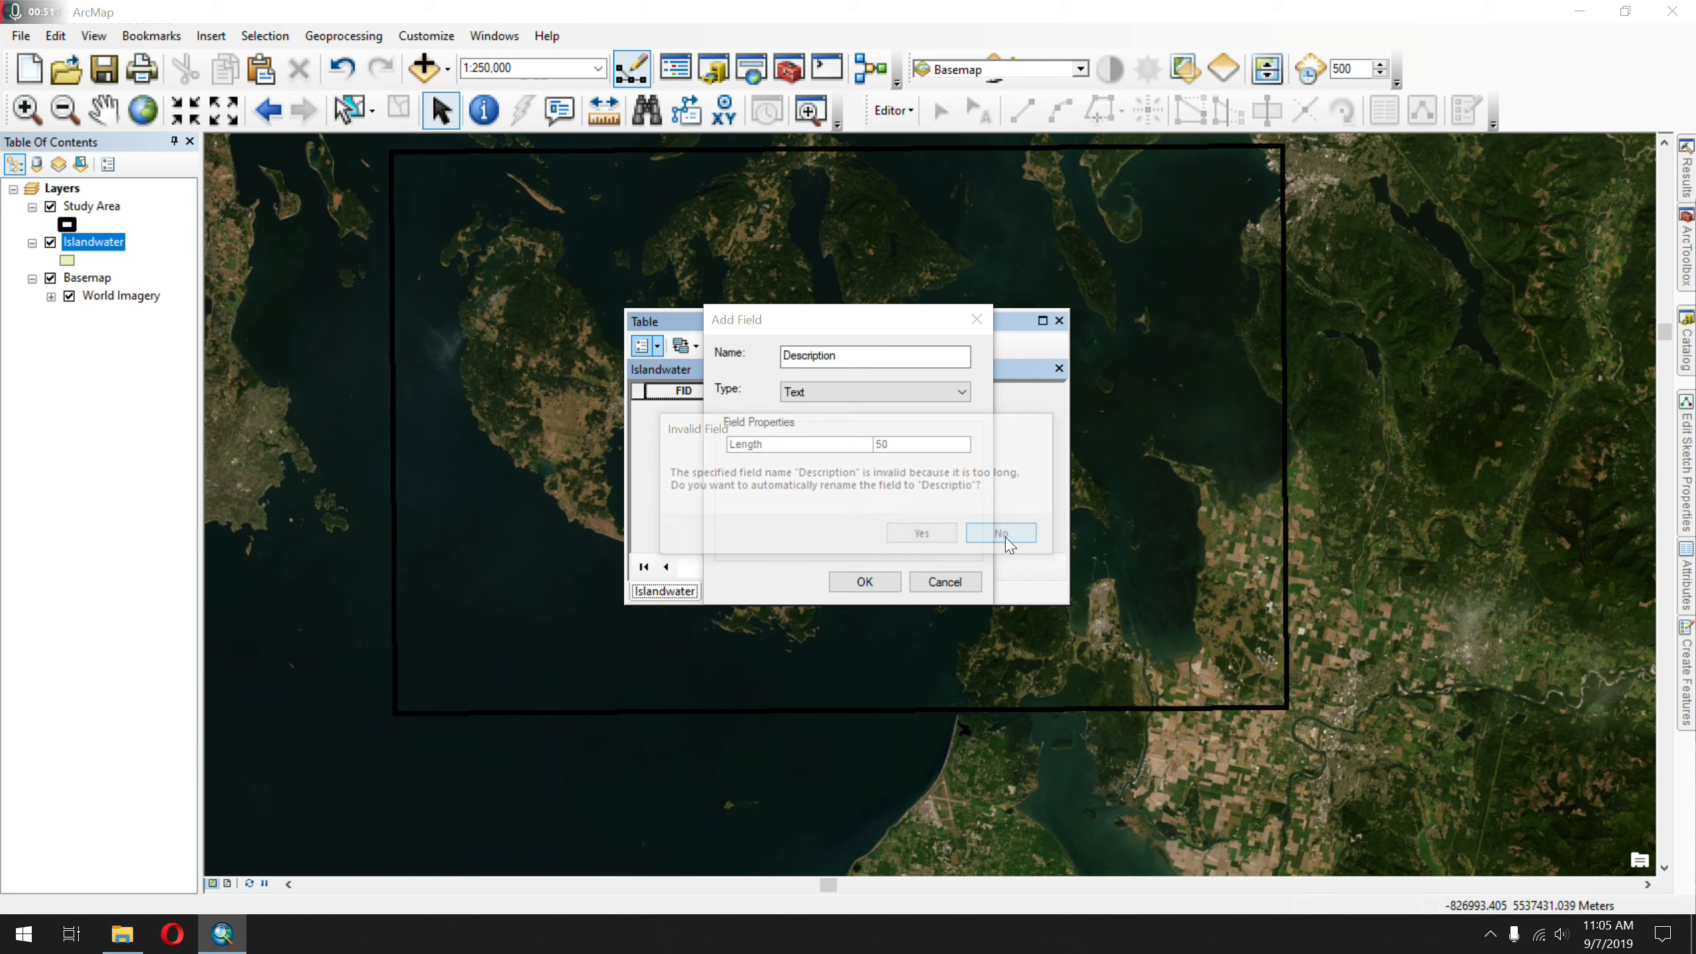
key(BackSpace)
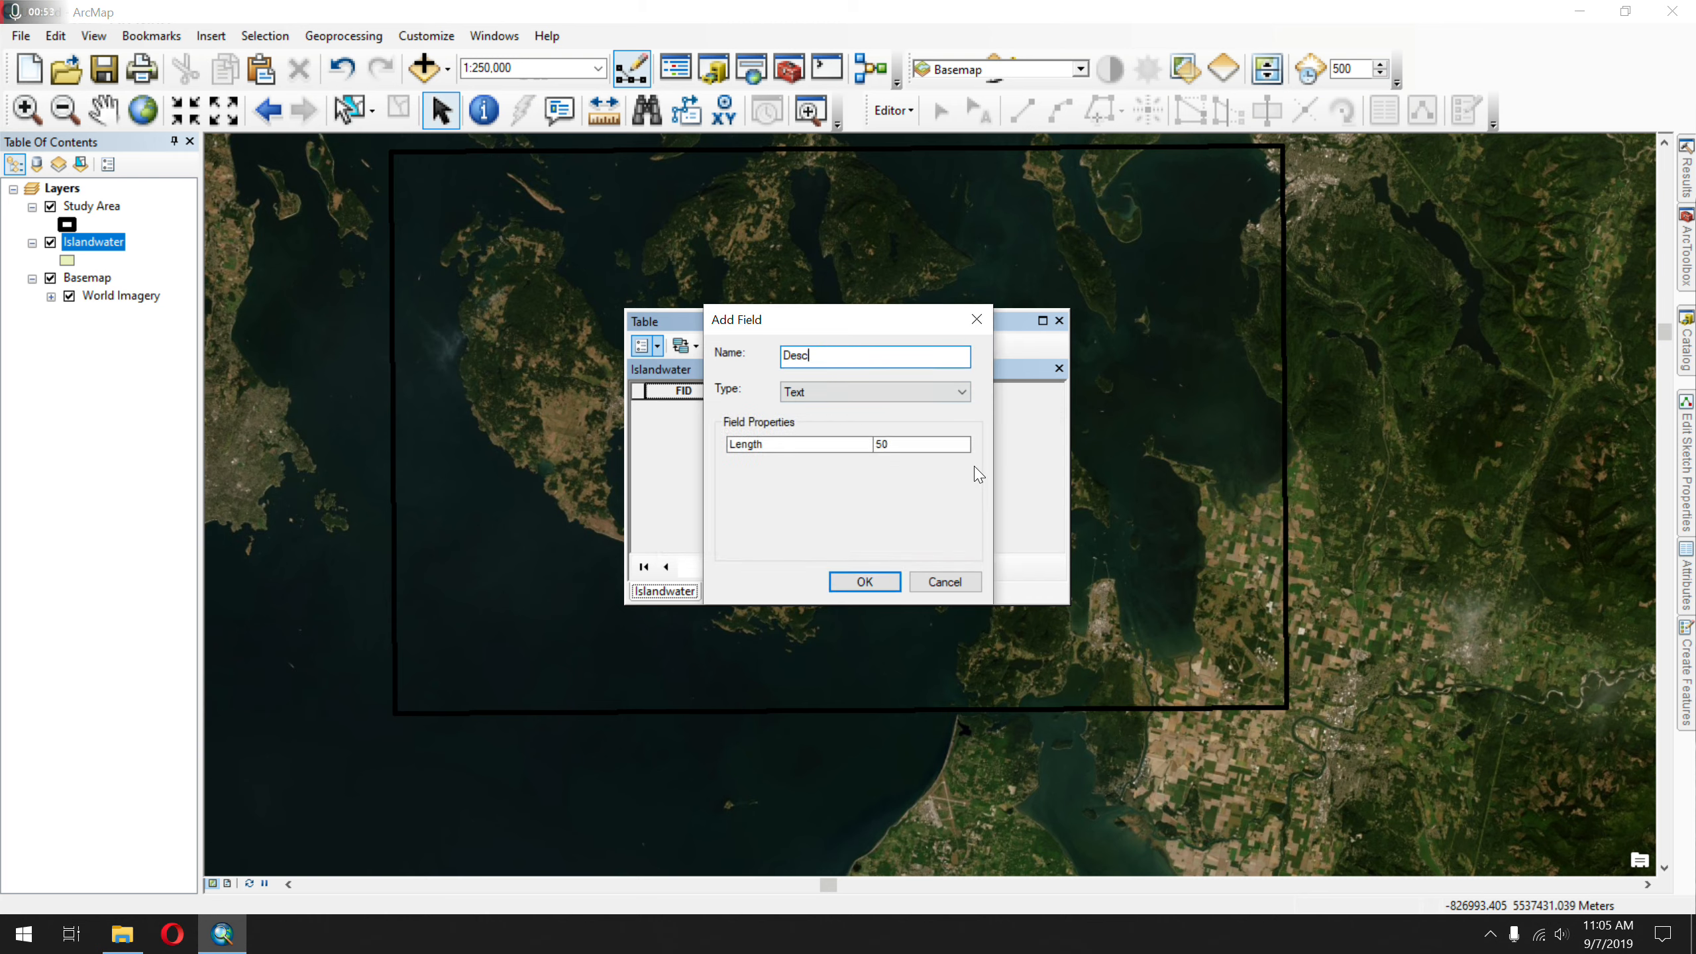
text(rip)
click(865, 581)
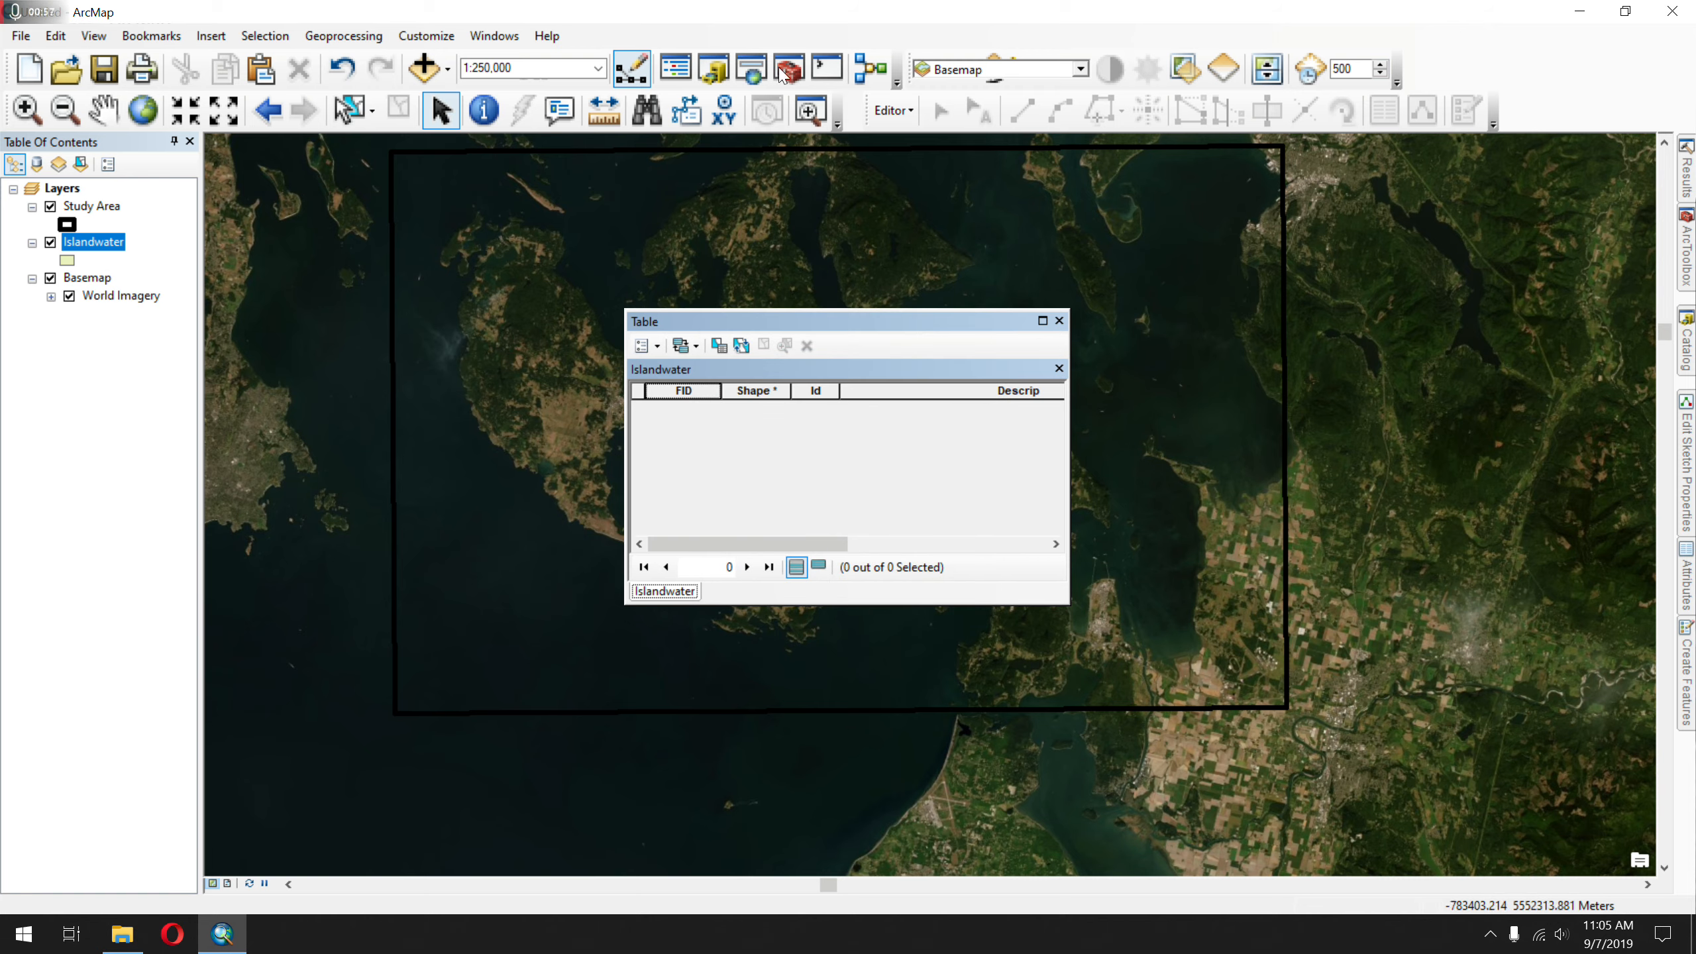
- Add a Short Integer field named Area to the Islandwater attribute table
click(653, 346)
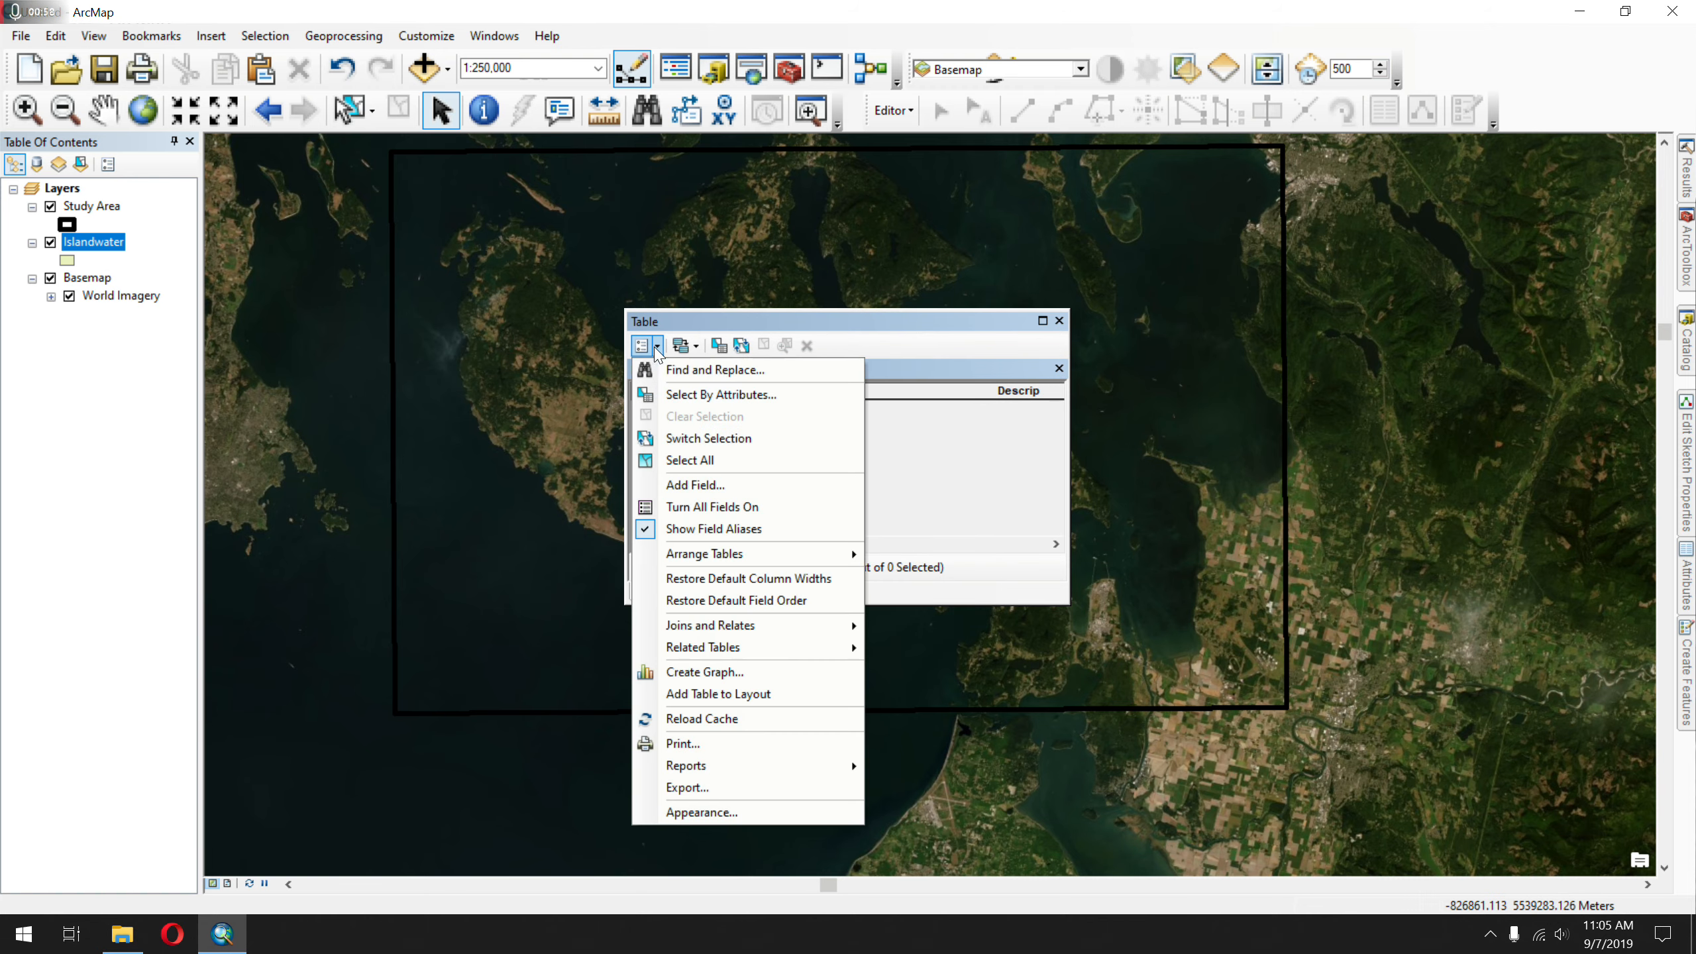
click(750, 485)
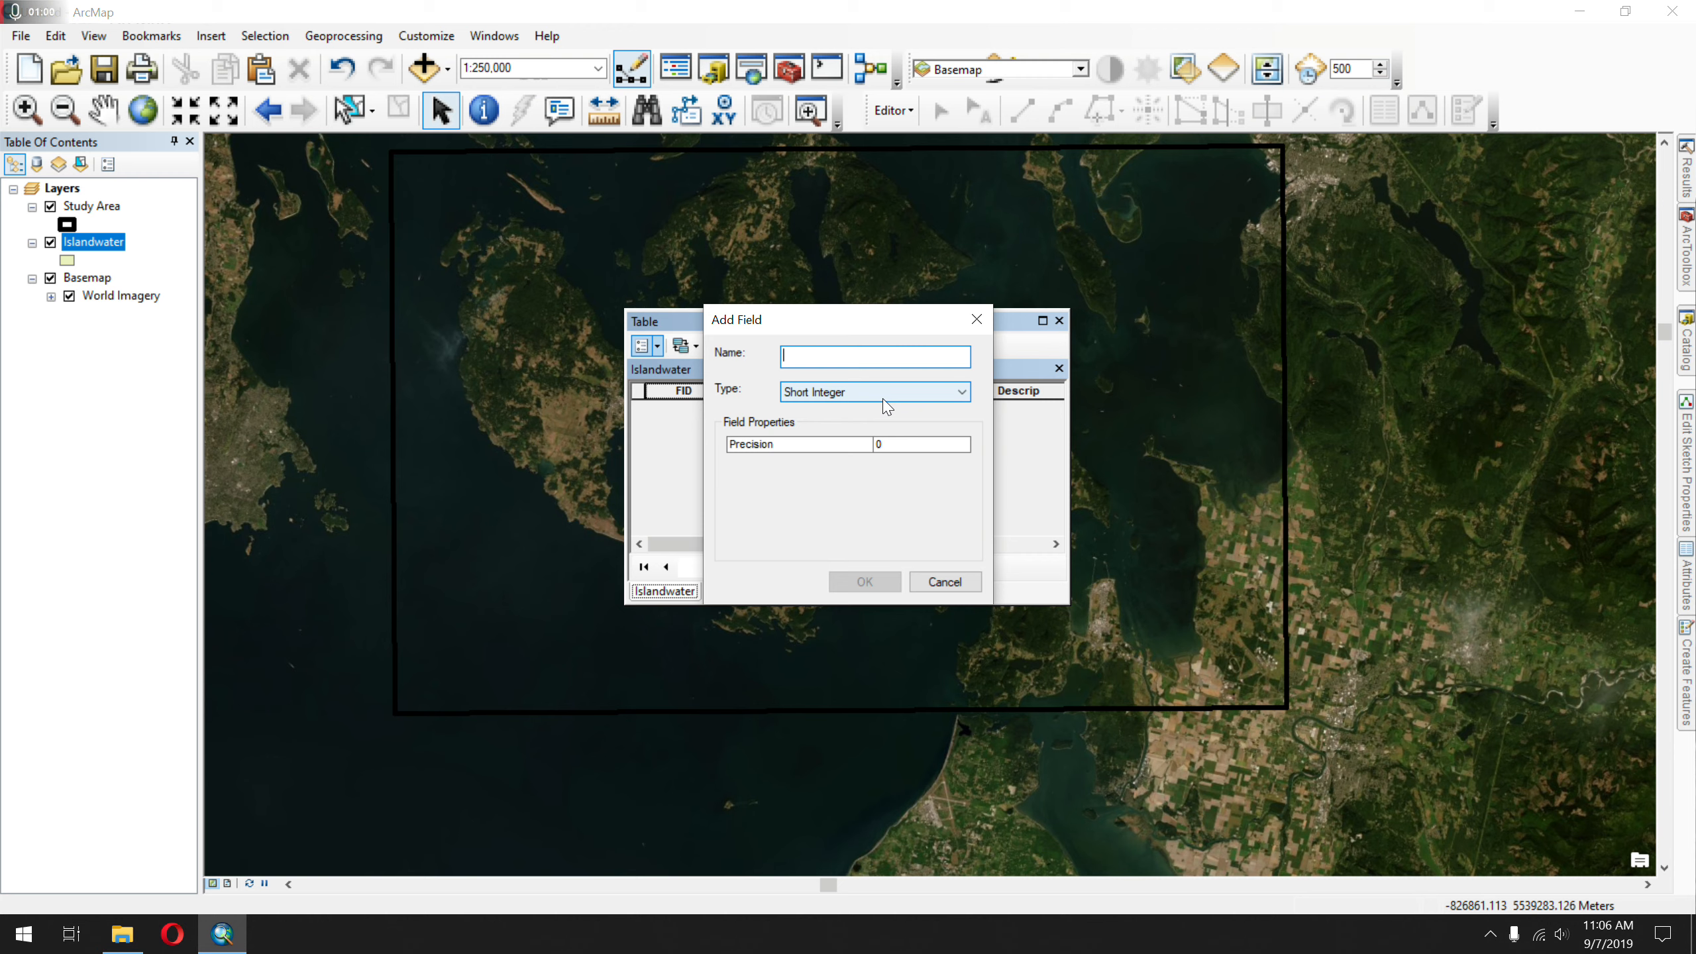
text(Area)
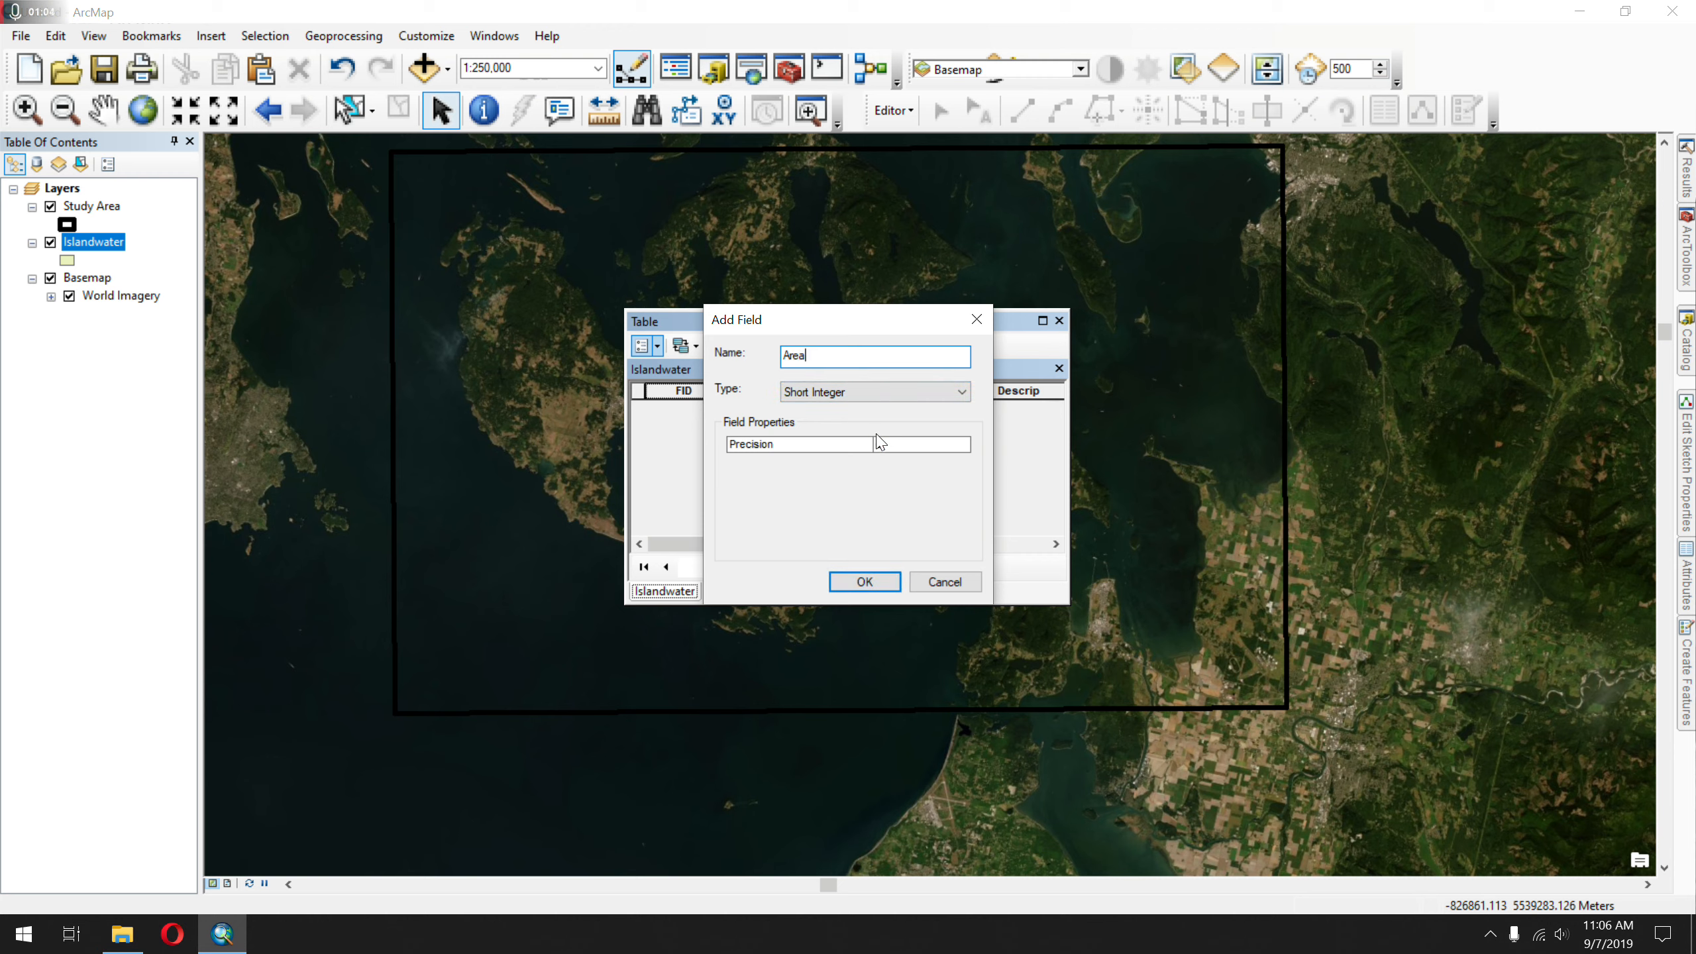
click(865, 581)
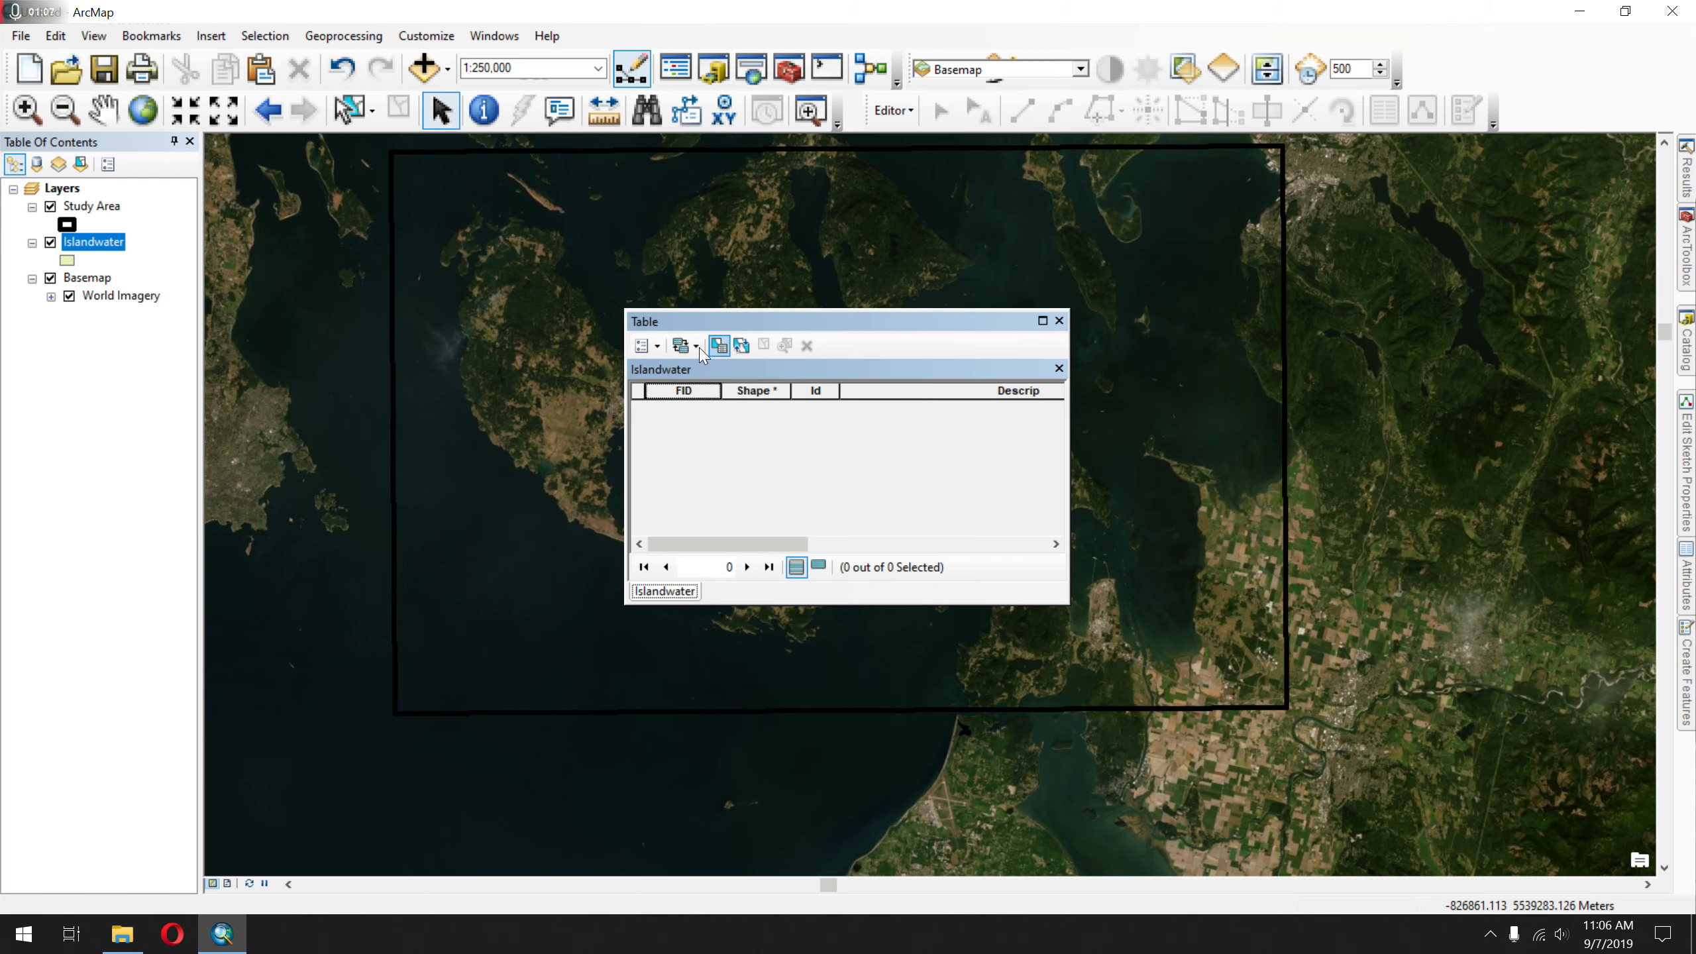
- Add a Short Integer field named Perim to the Islandwater attribute table
click(648, 346)
click(724, 483)
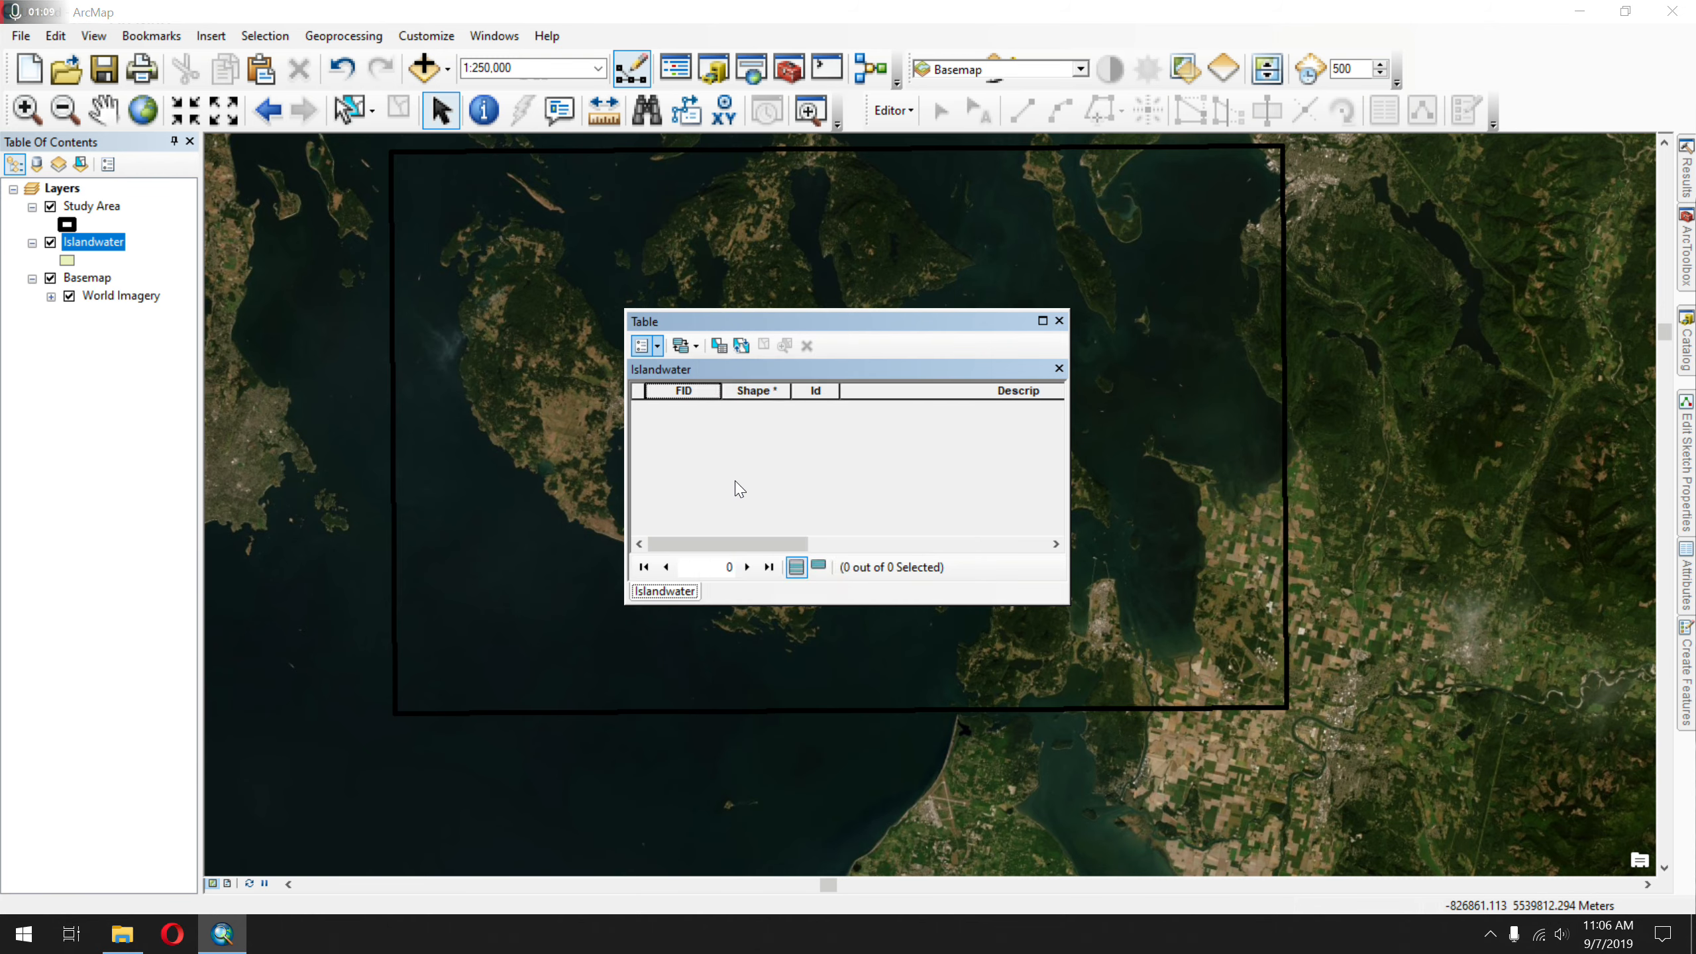
text(Perim)
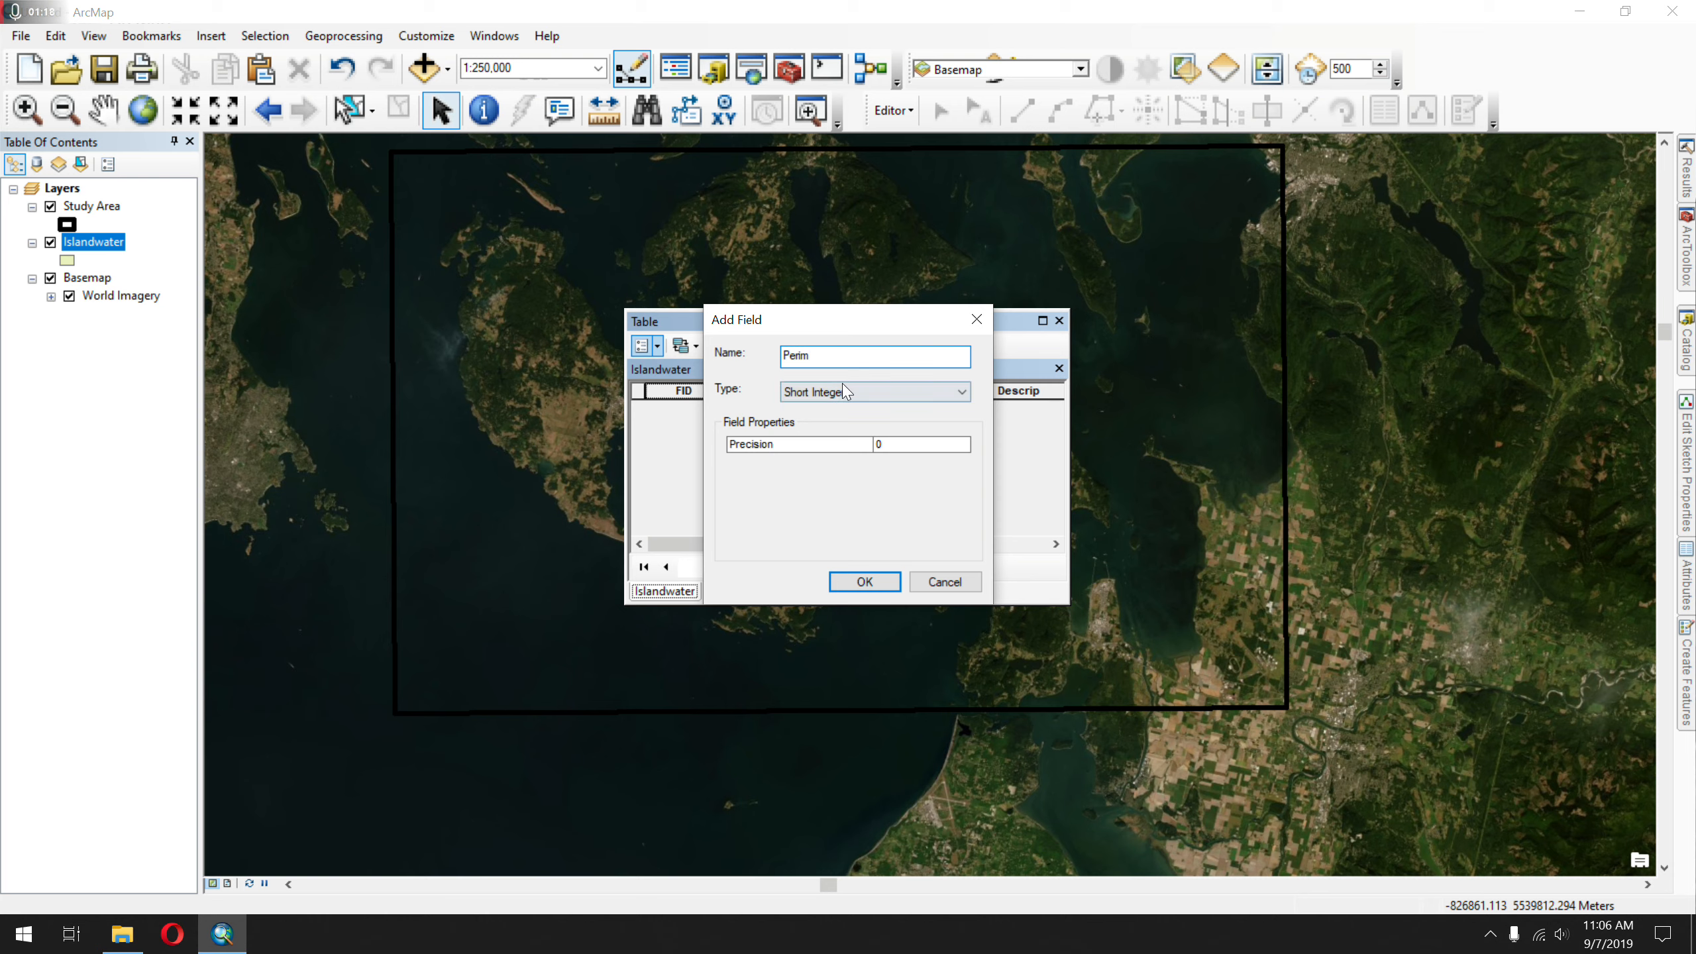
click(868, 391)
click(828, 403)
click(863, 582)
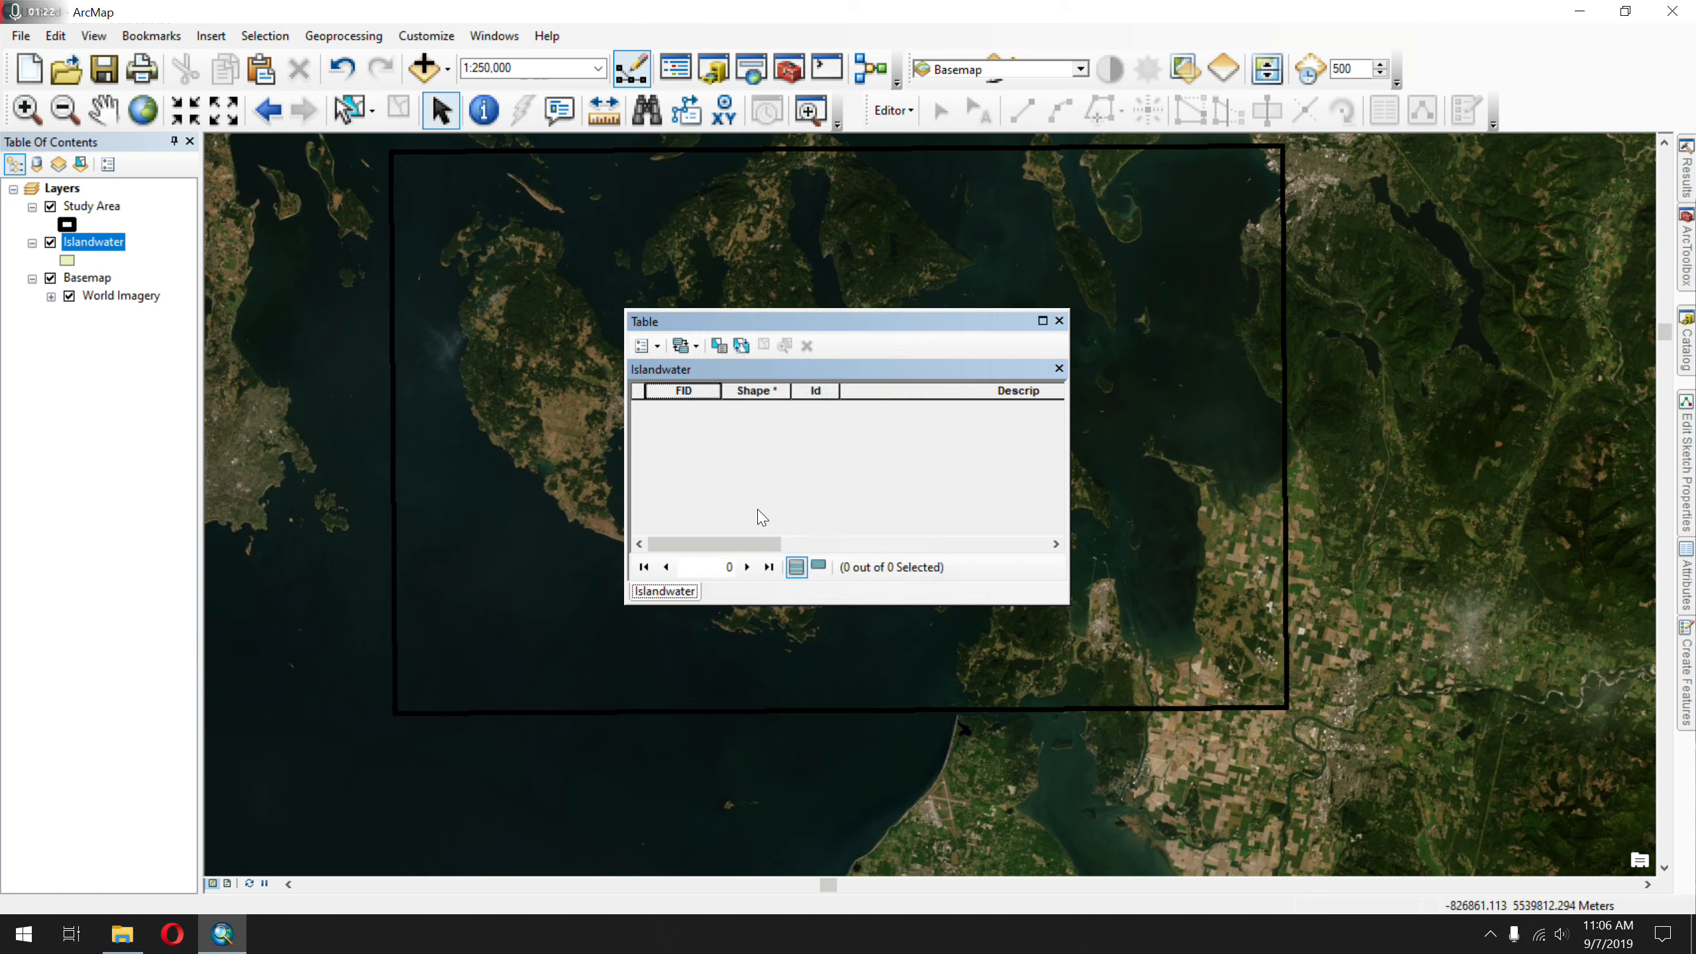
- Add a Text field named Other with length 50 to the Islandwater table and check the added fields
click(664, 343)
click(721, 485)
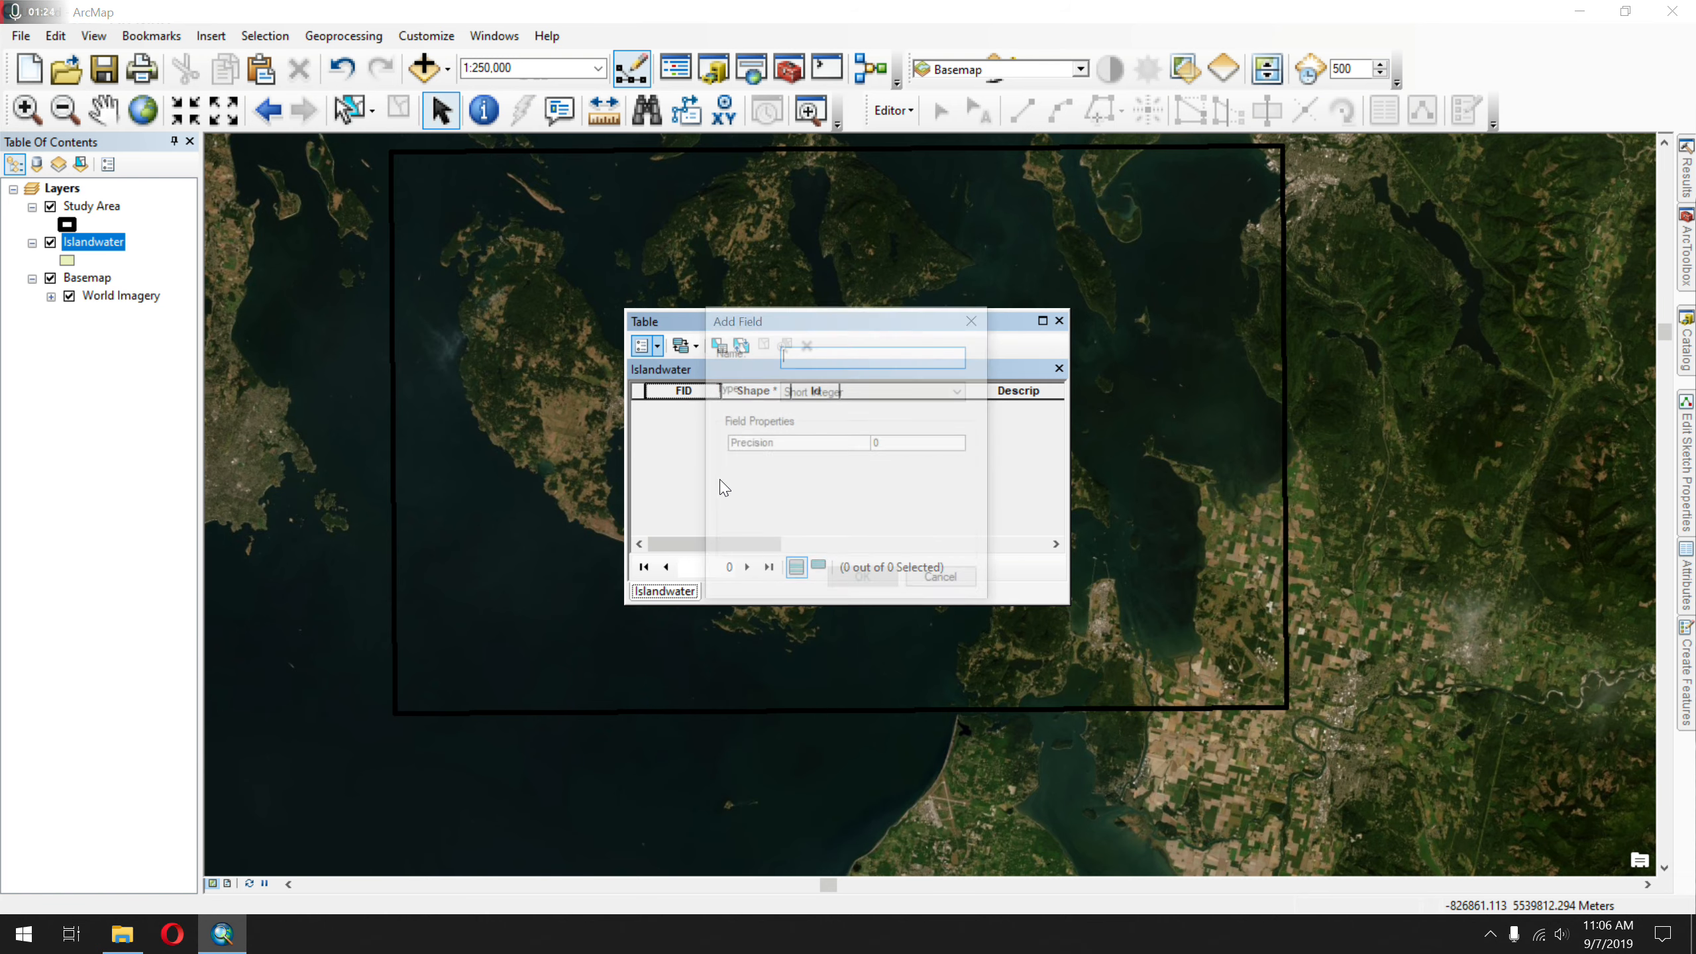
click(803, 398)
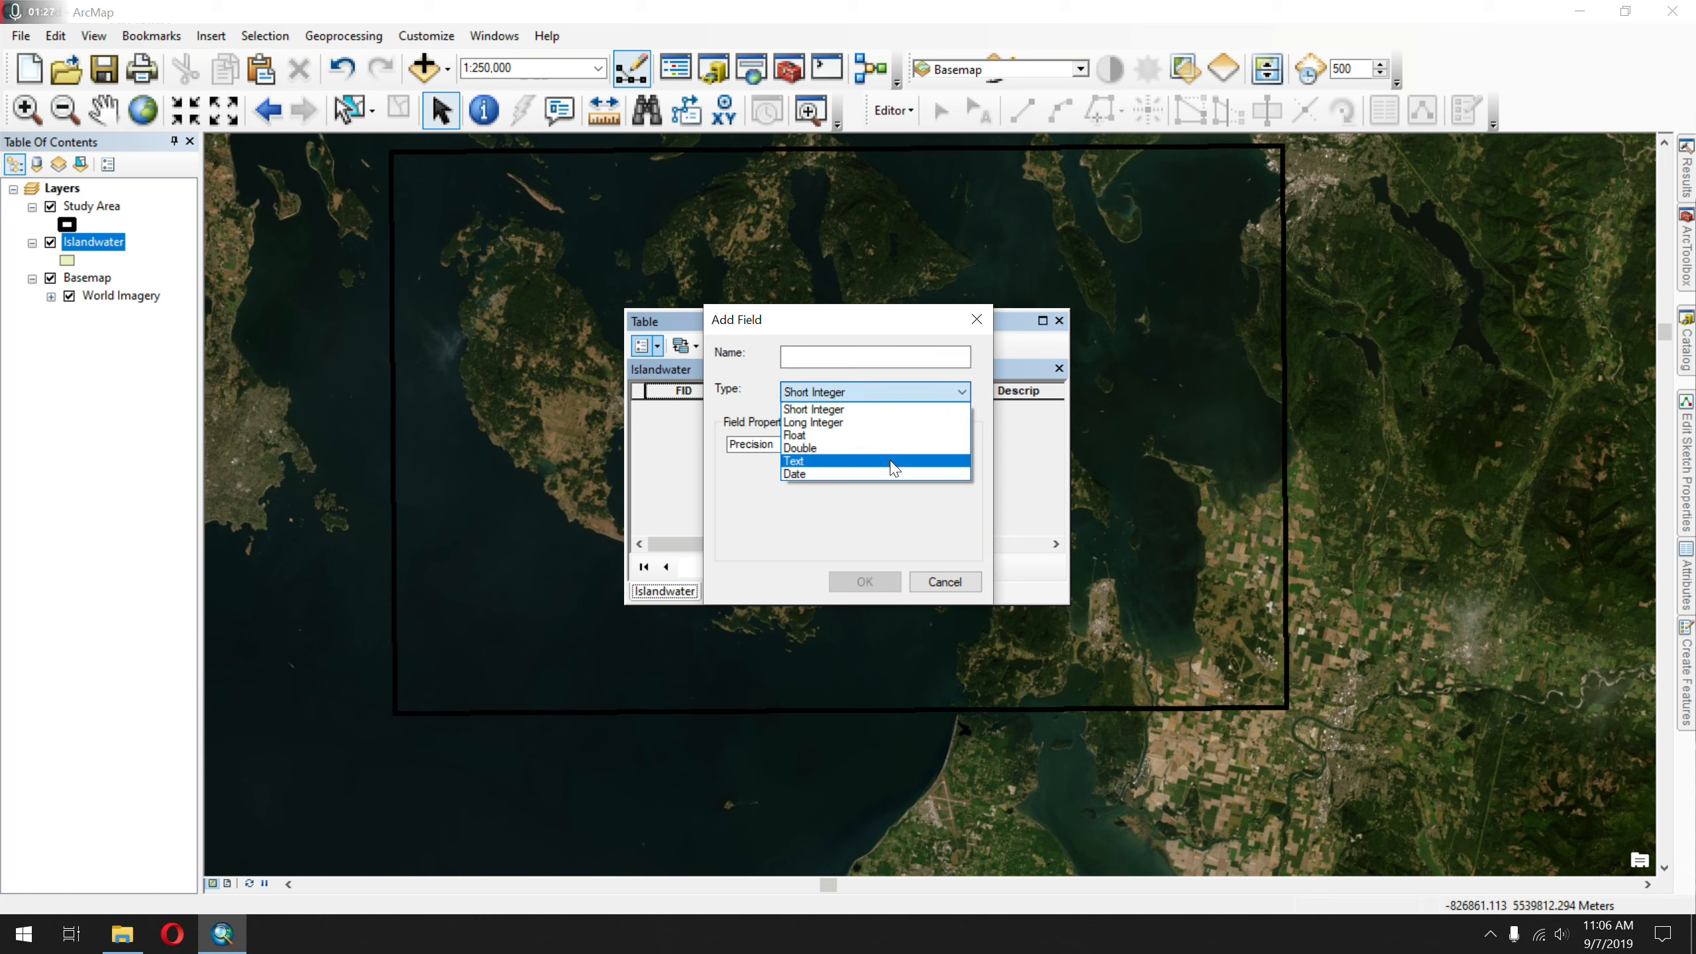
click(889, 463)
click(868, 350)
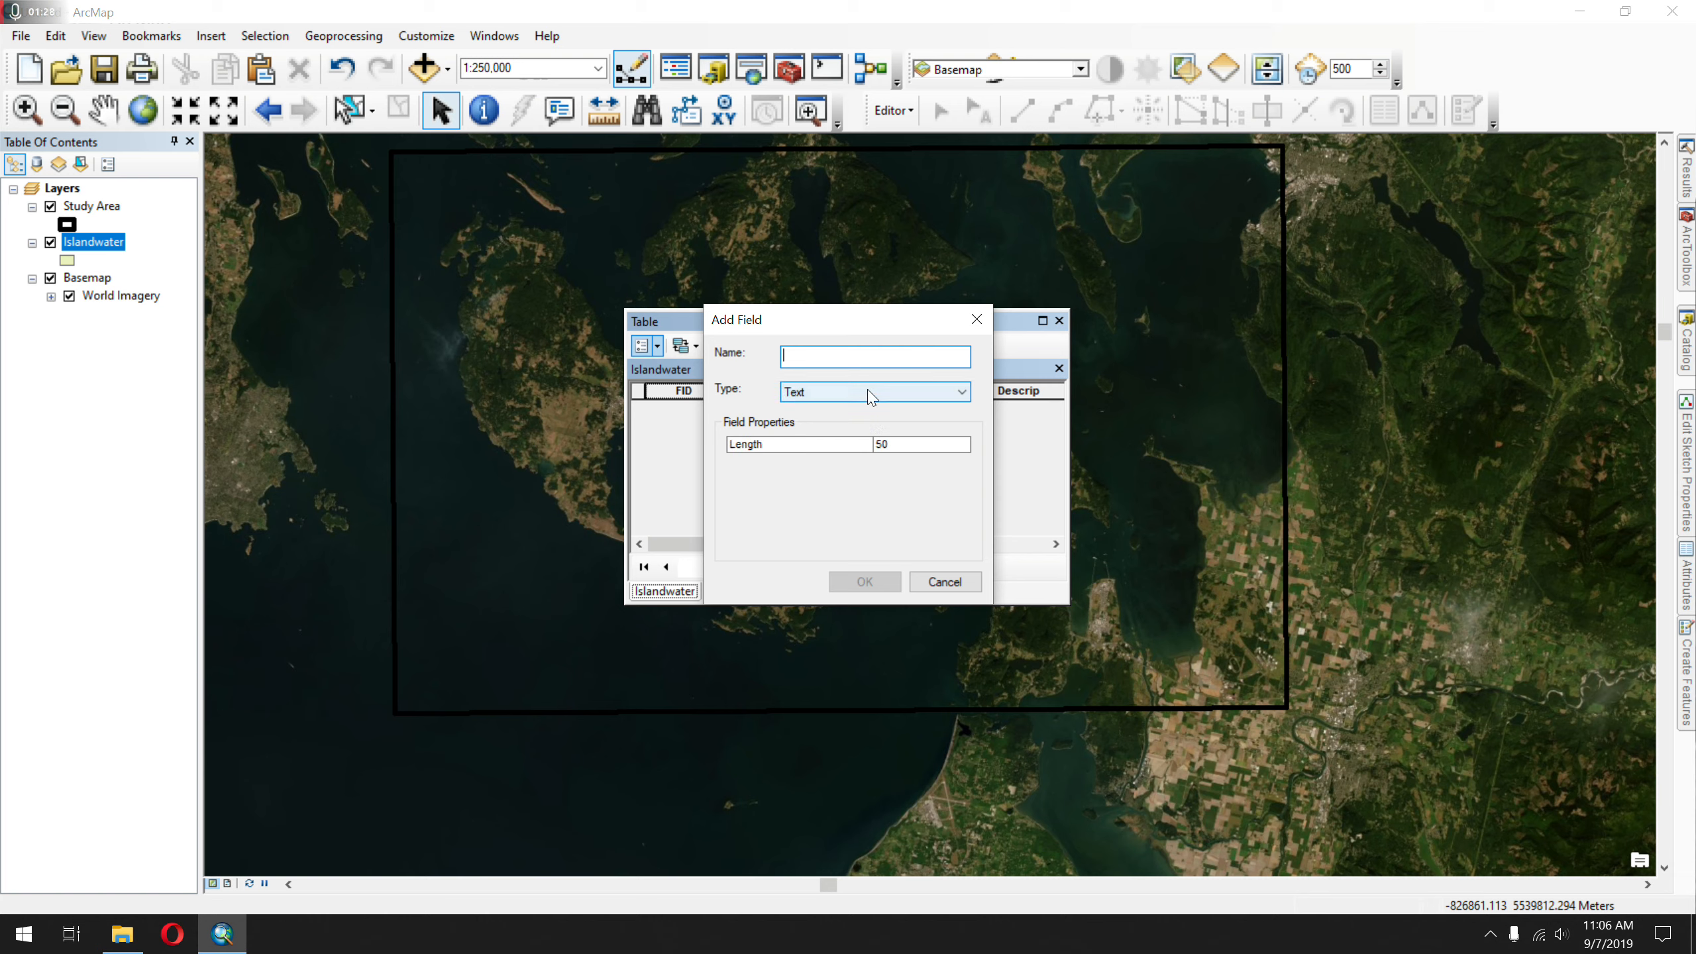
text(Other)
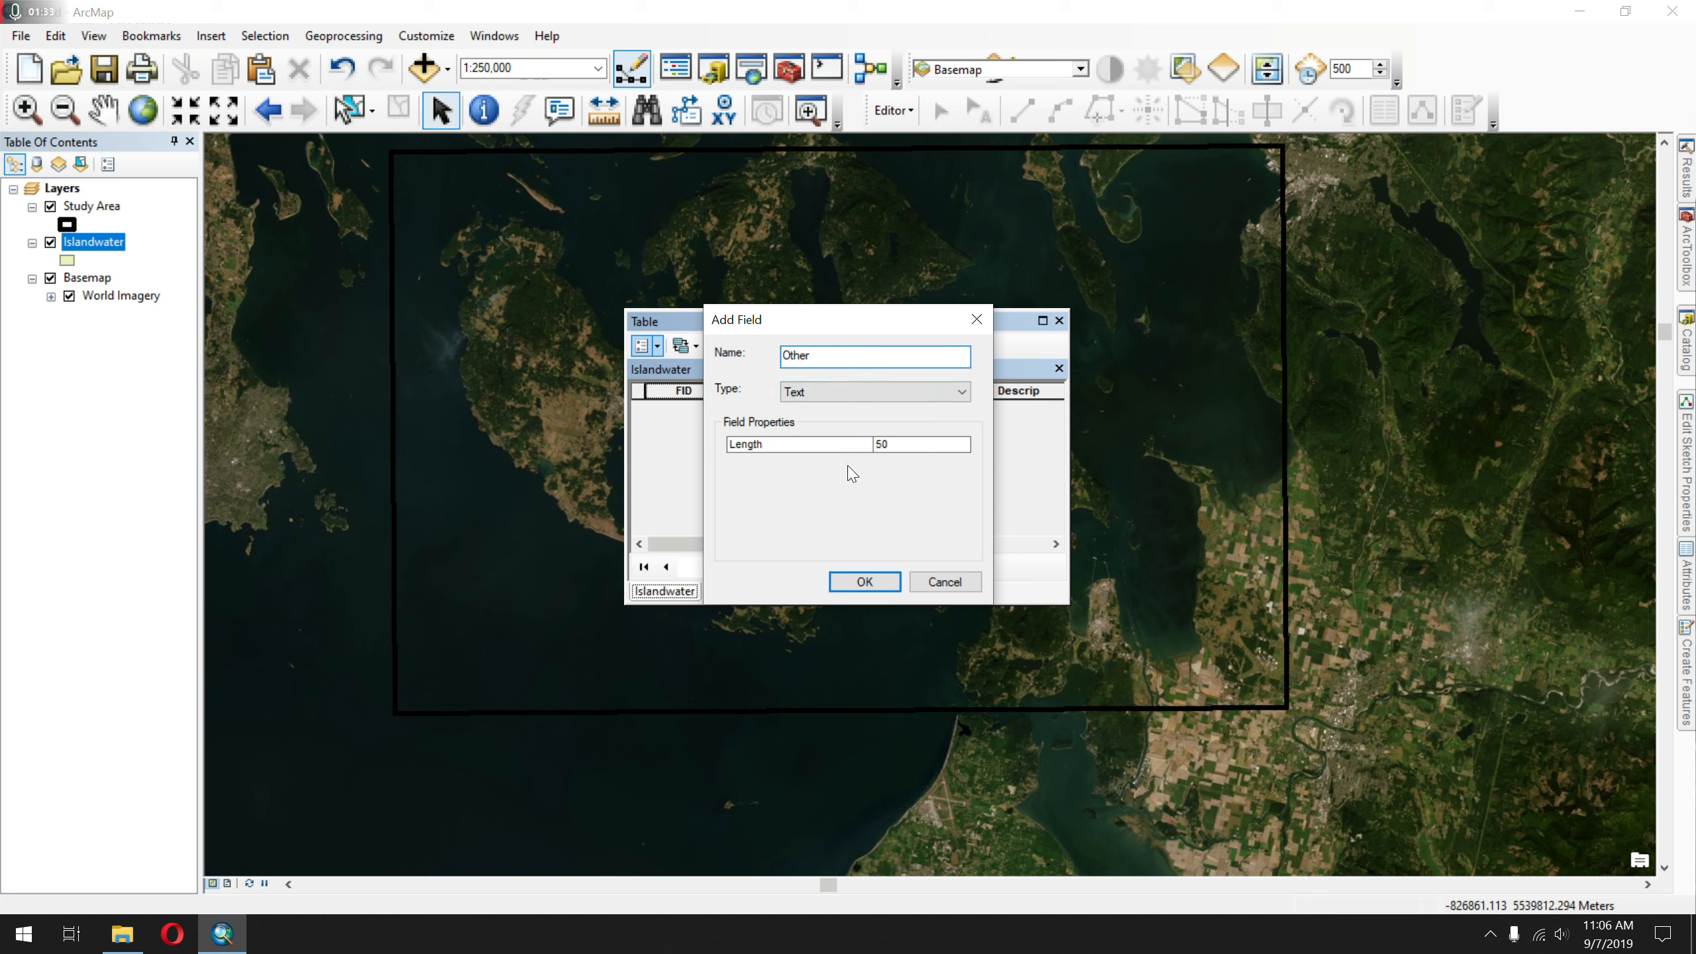
click(878, 583)
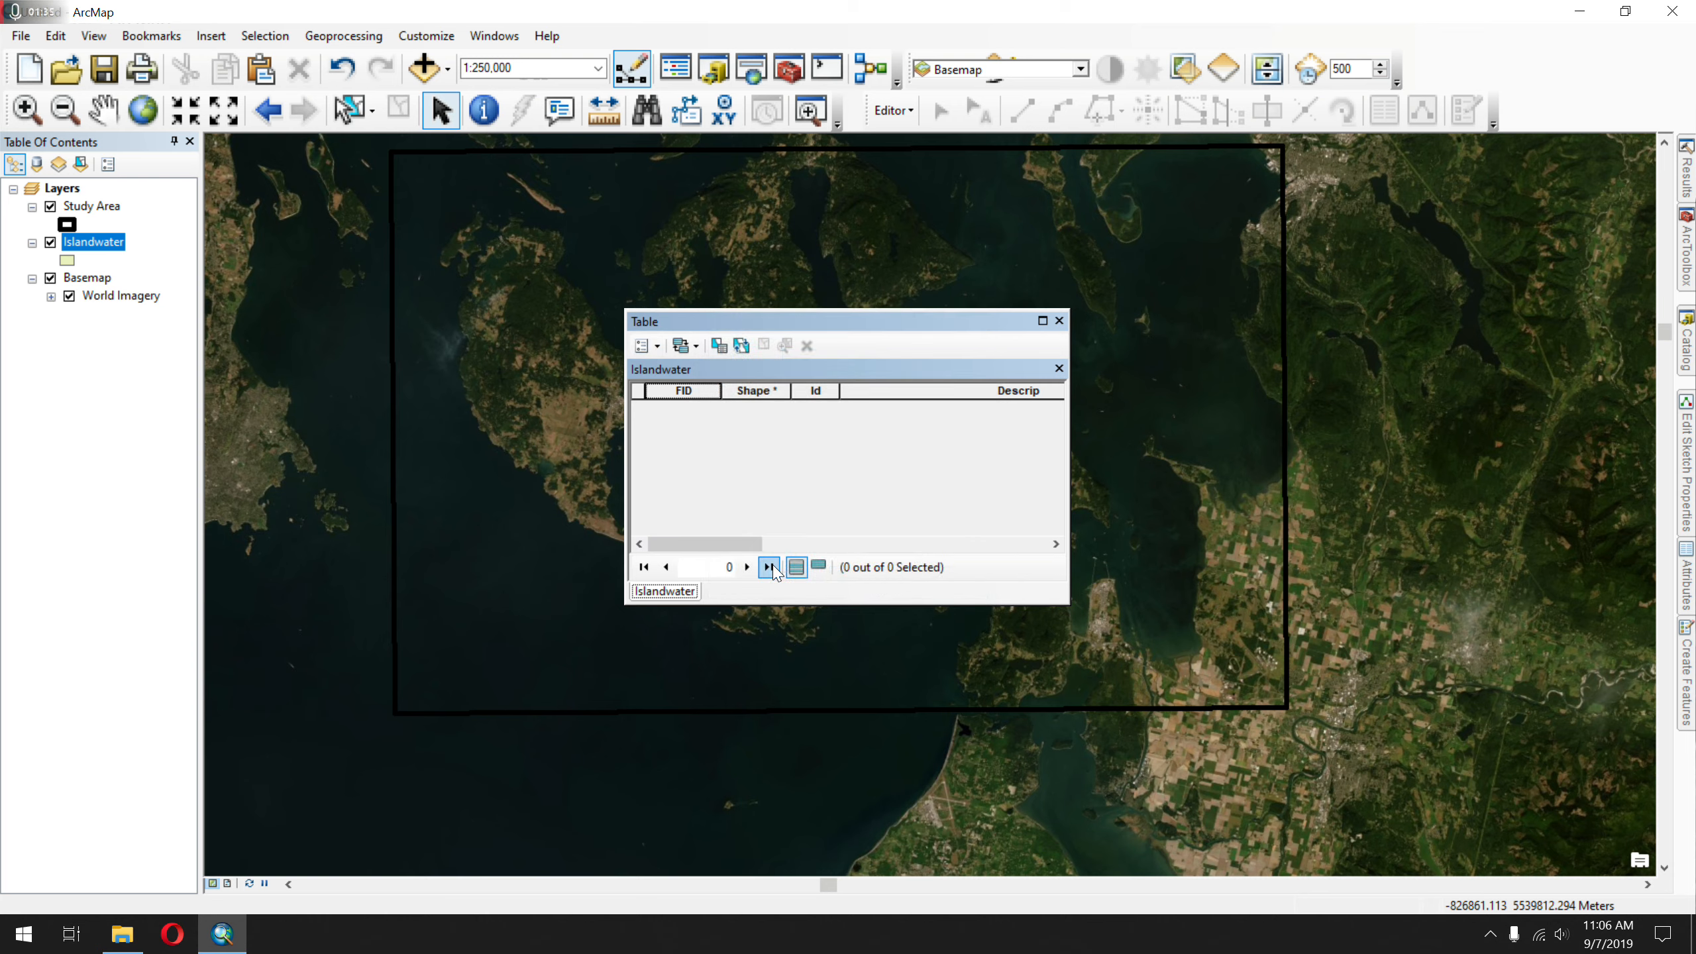
drag(712, 540, 1047, 327)
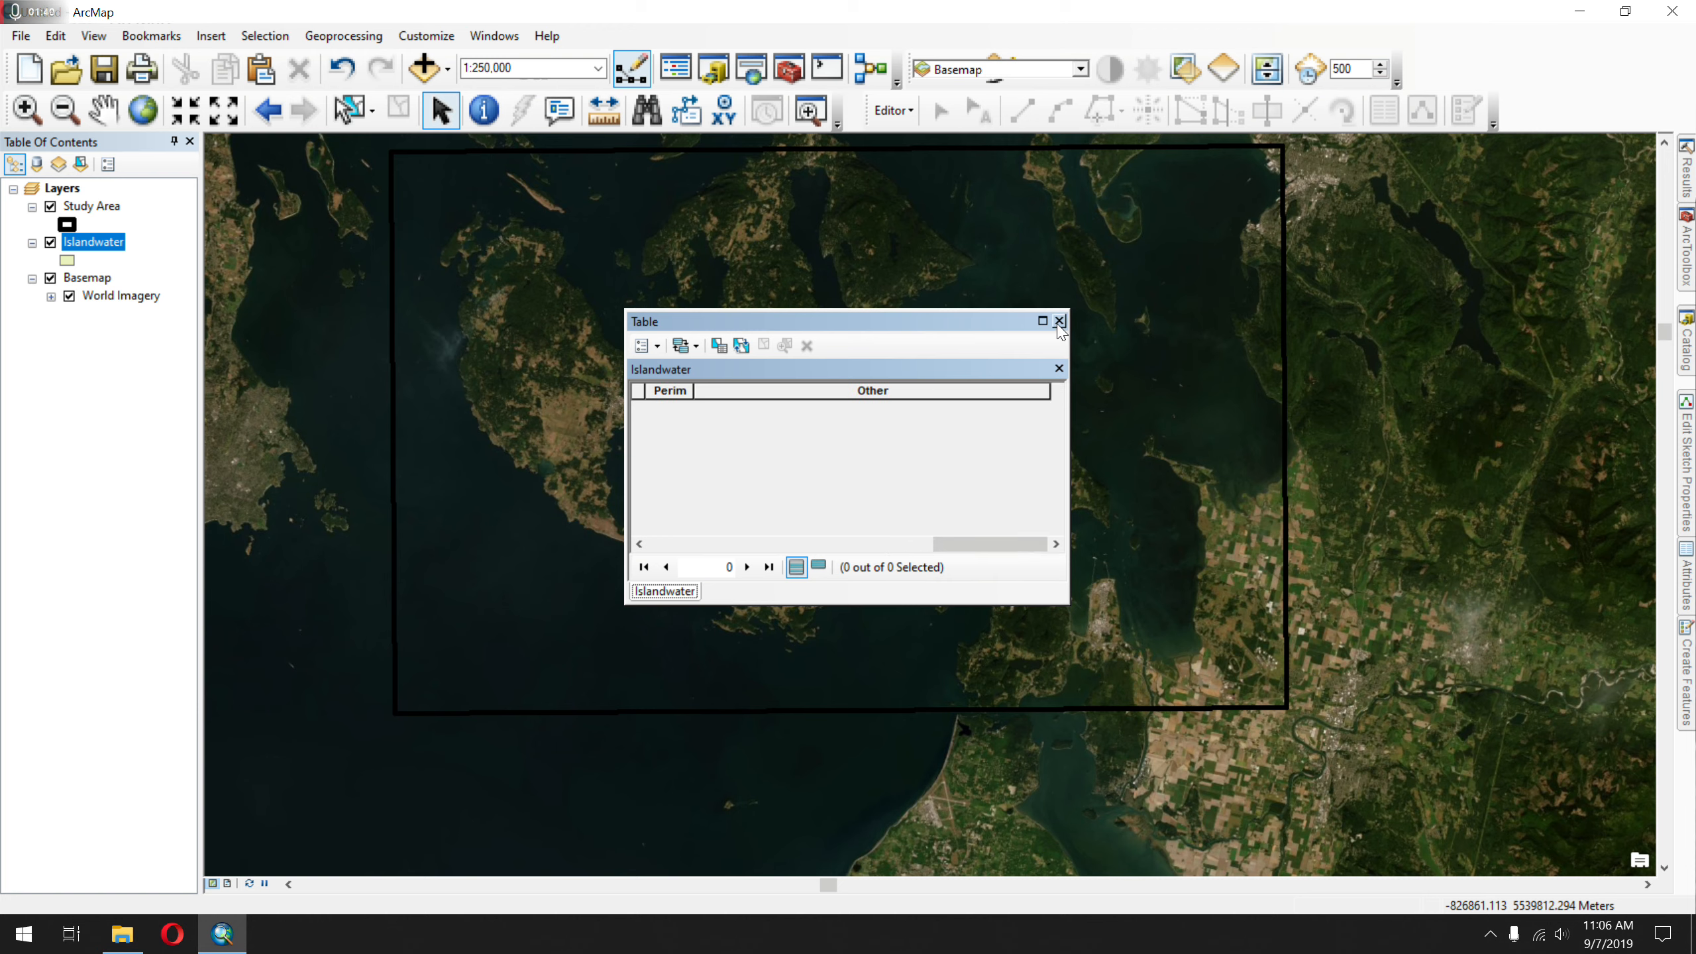
- Close the attribute table, start an edit session, and choose the Islandwater feature template with the Polygon construction tool
click(1058, 321)
click(893, 110)
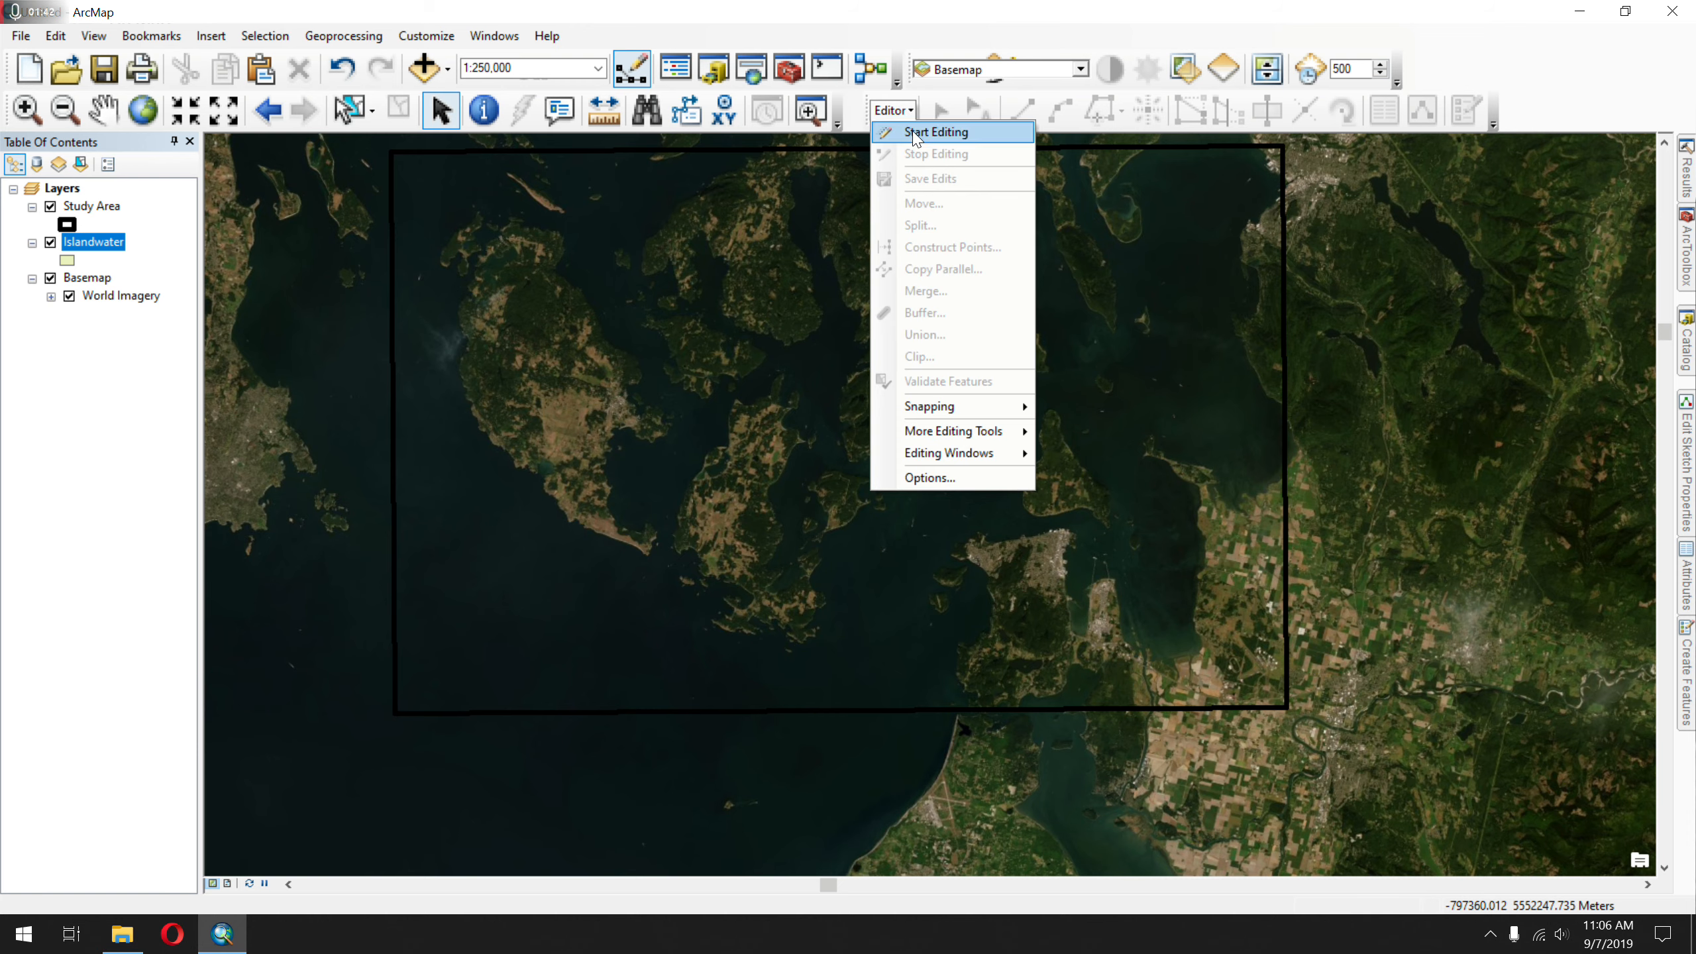
click(915, 134)
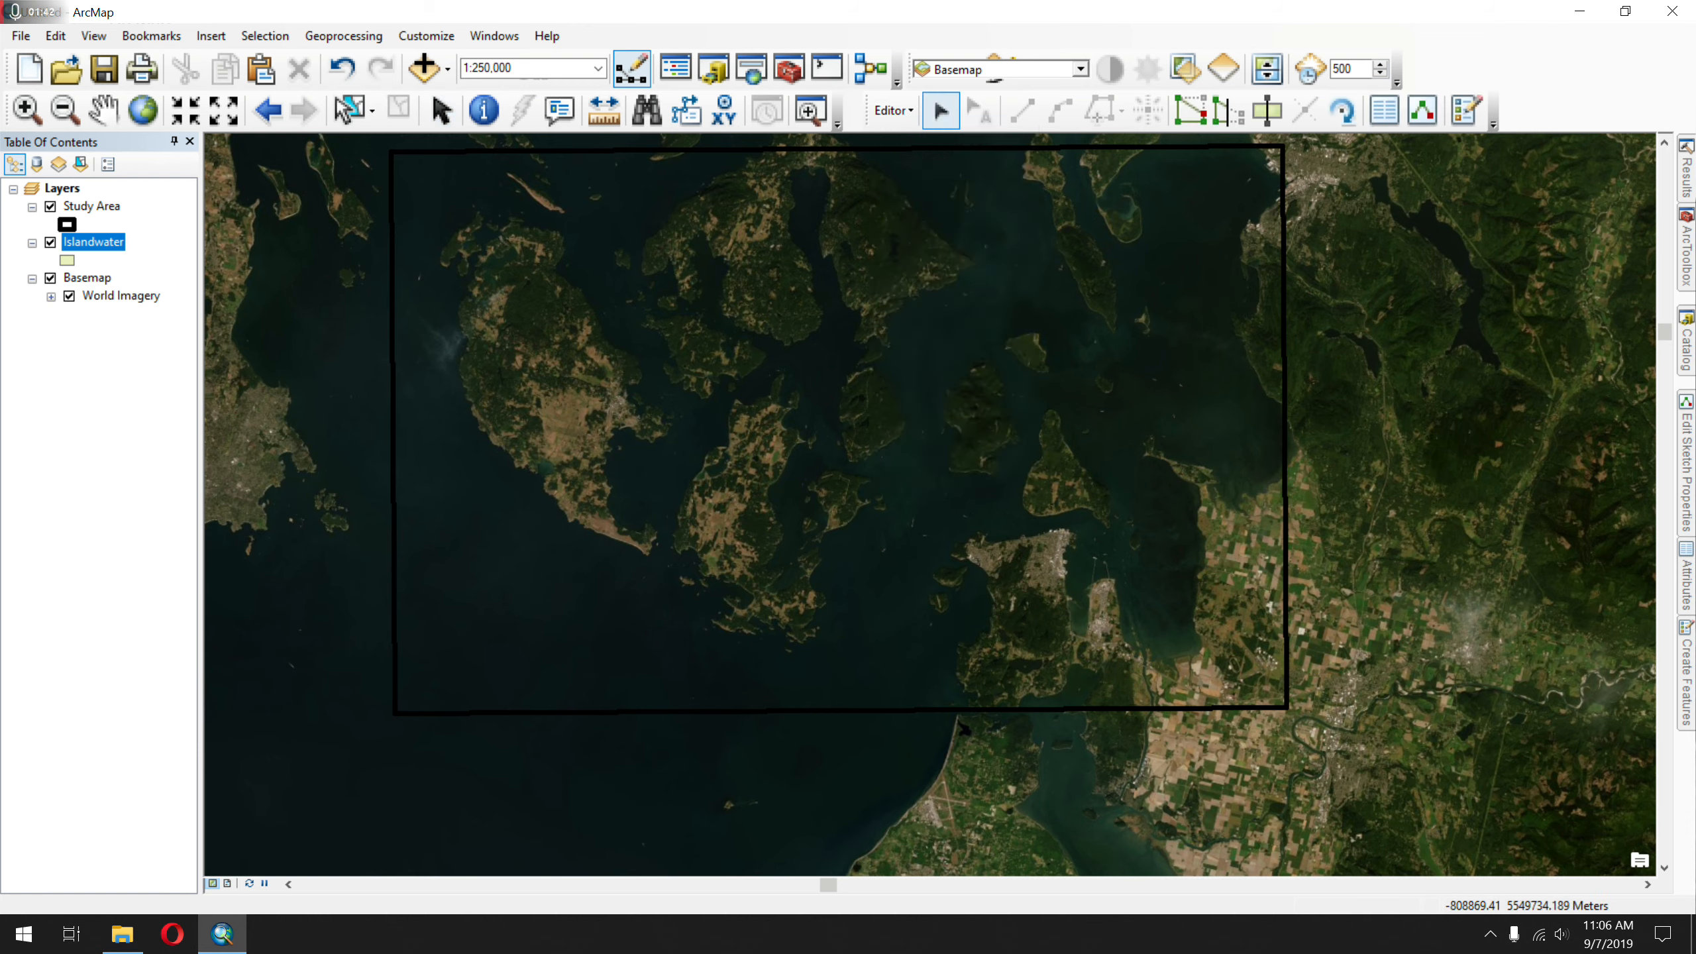
click(901, 116)
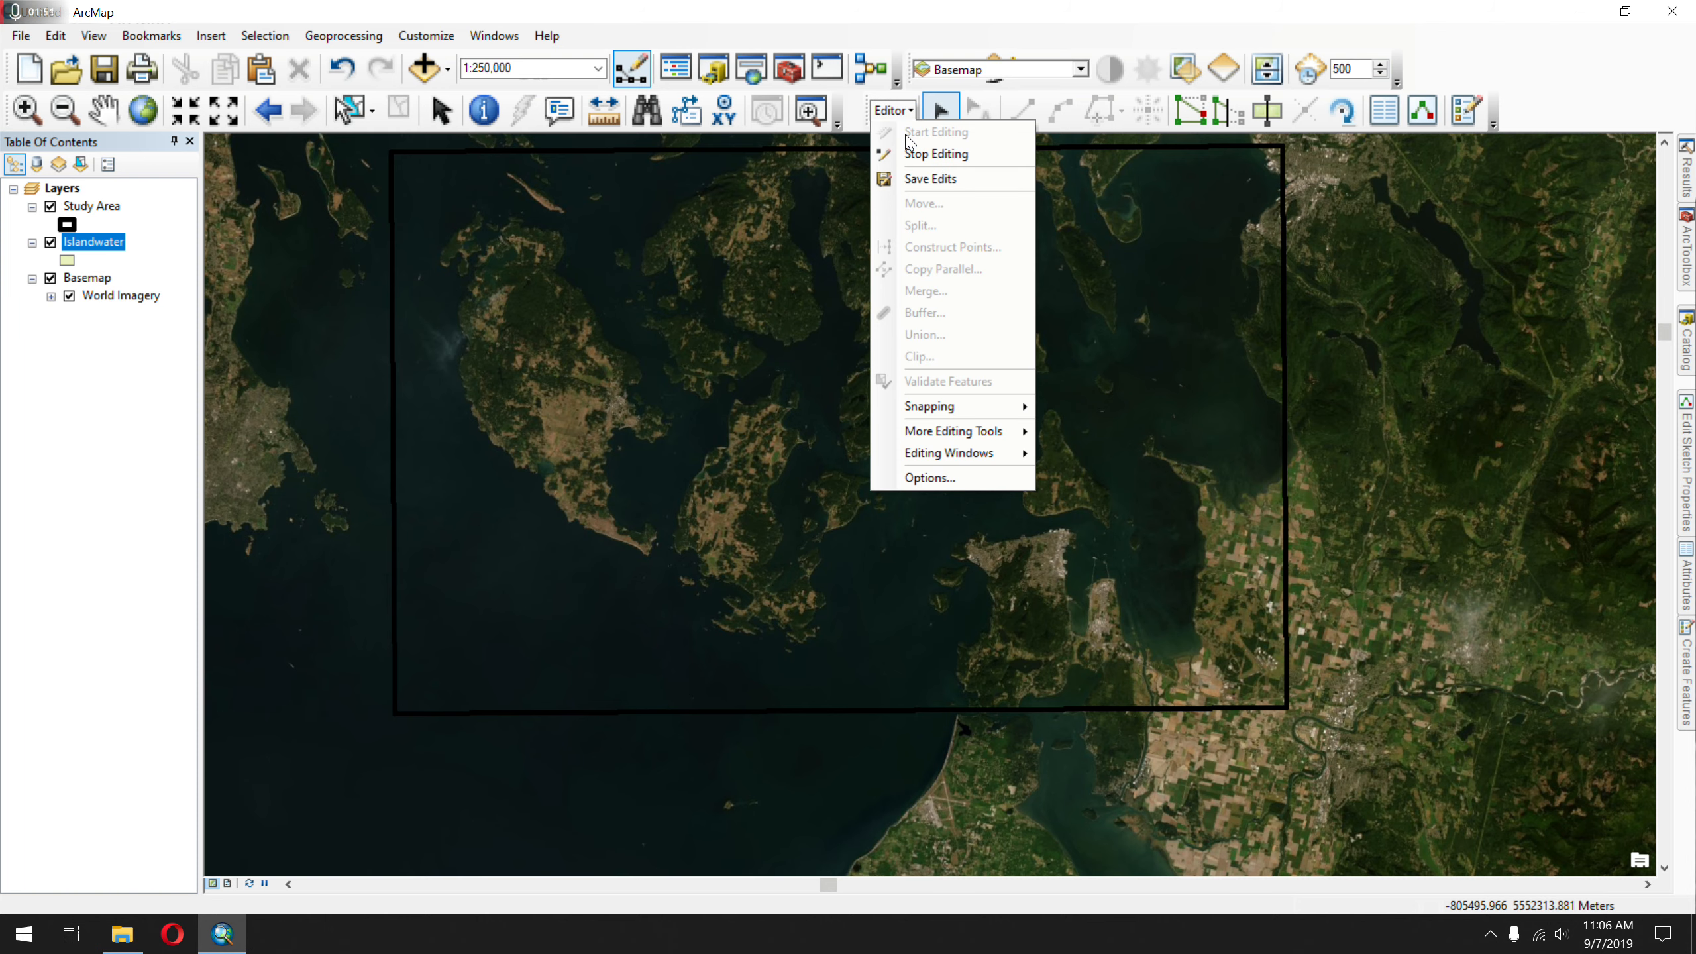
click(1462, 127)
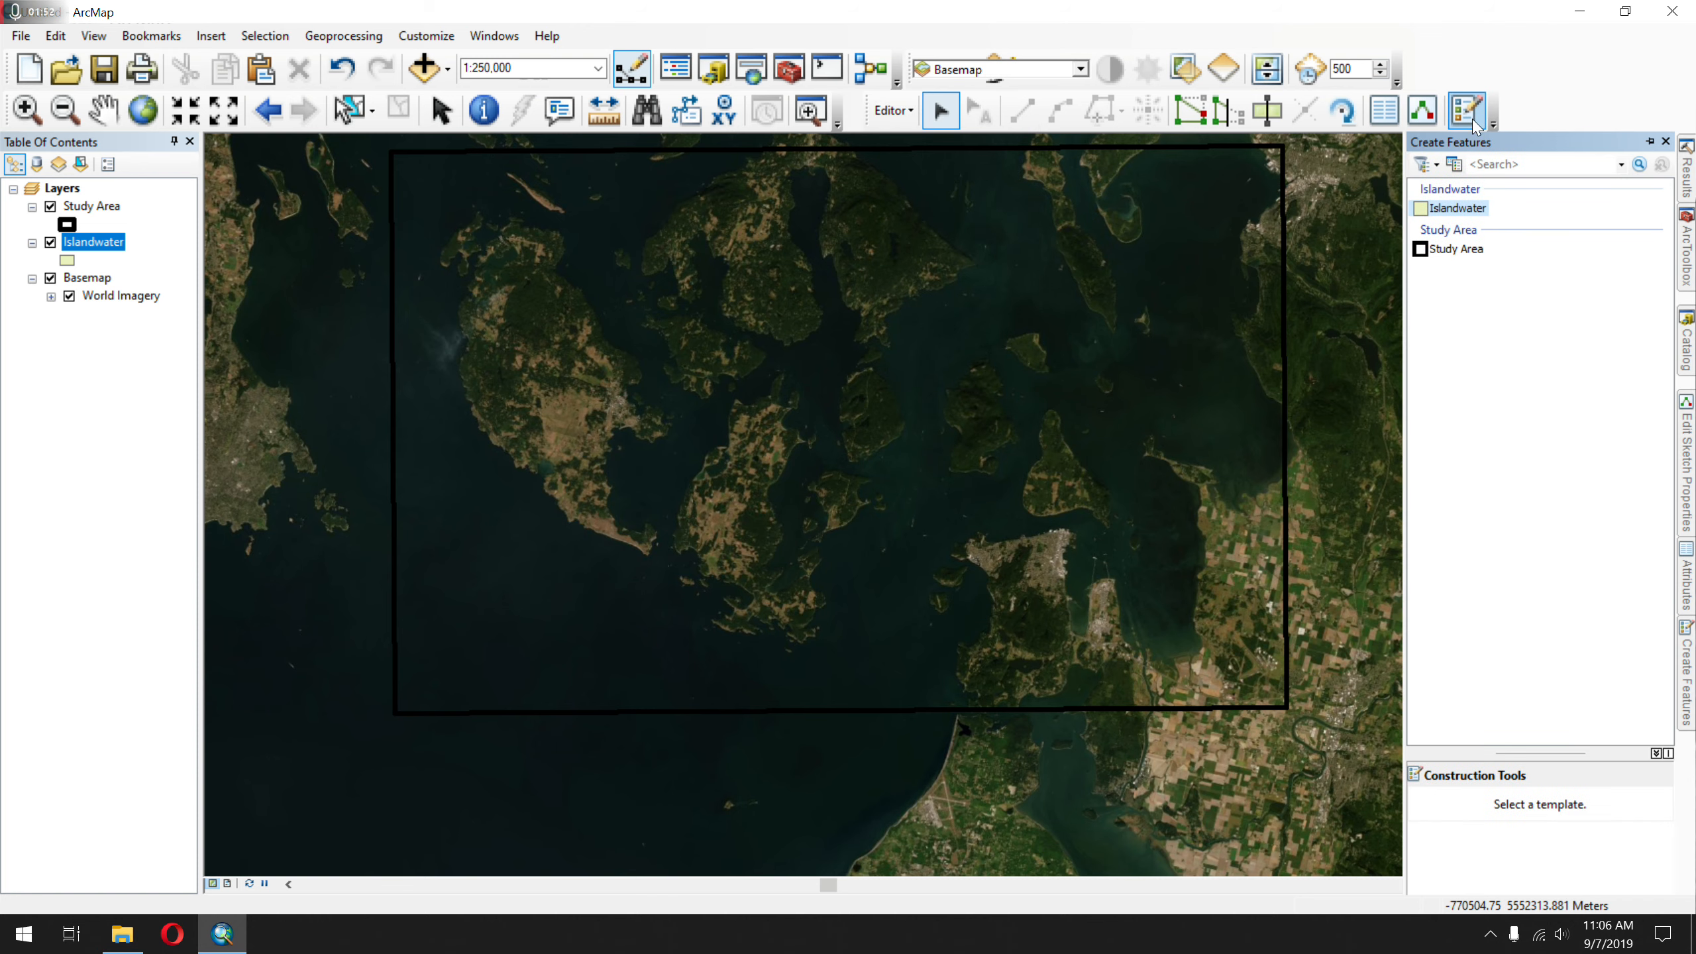
click(1459, 209)
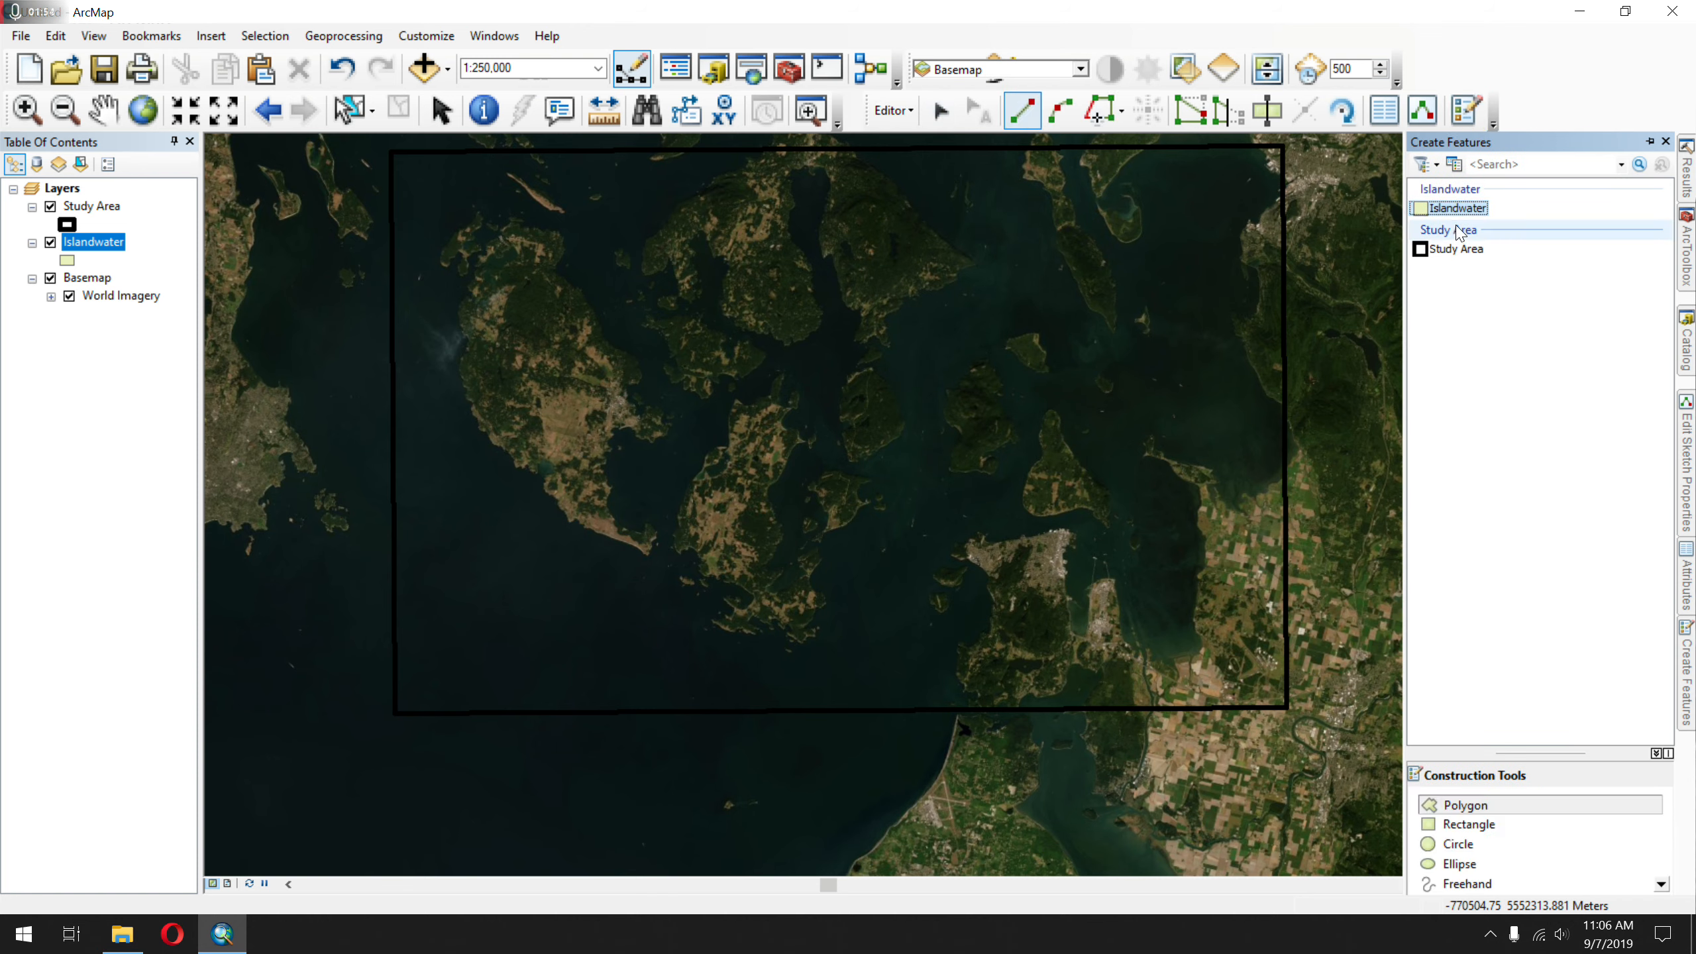
click(1499, 824)
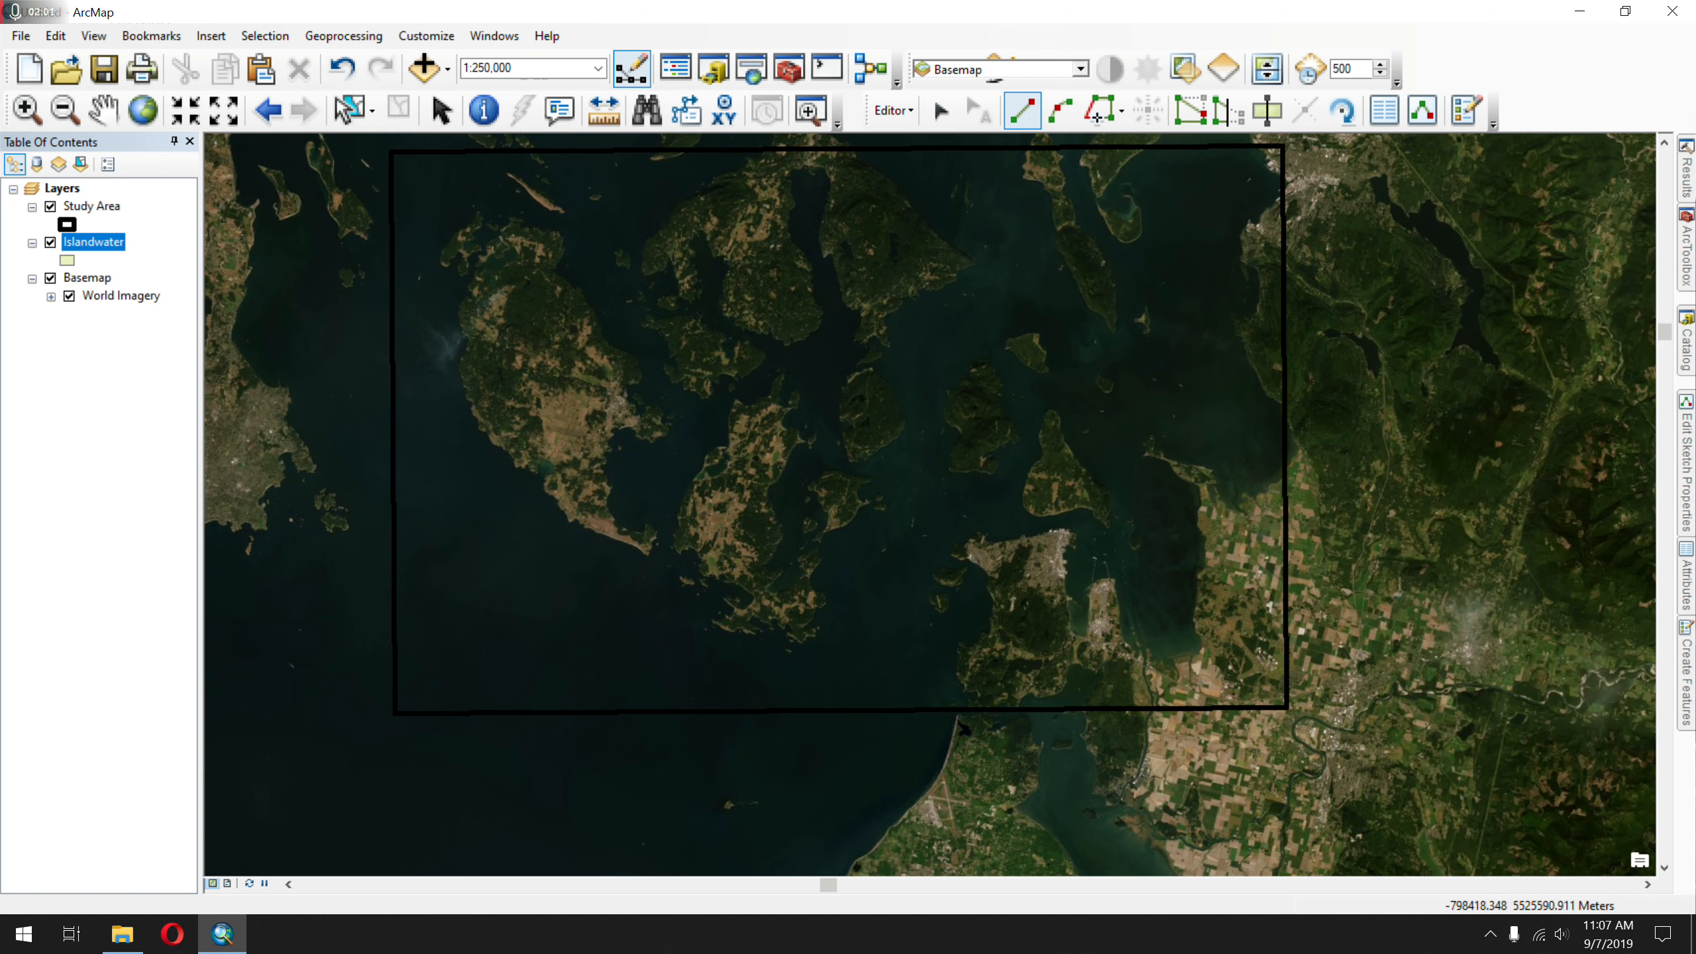
- Digitize the triangular island in the eastern half of the study area as an Islandwater polygon, following its shoreline
right_click(1036, 523)
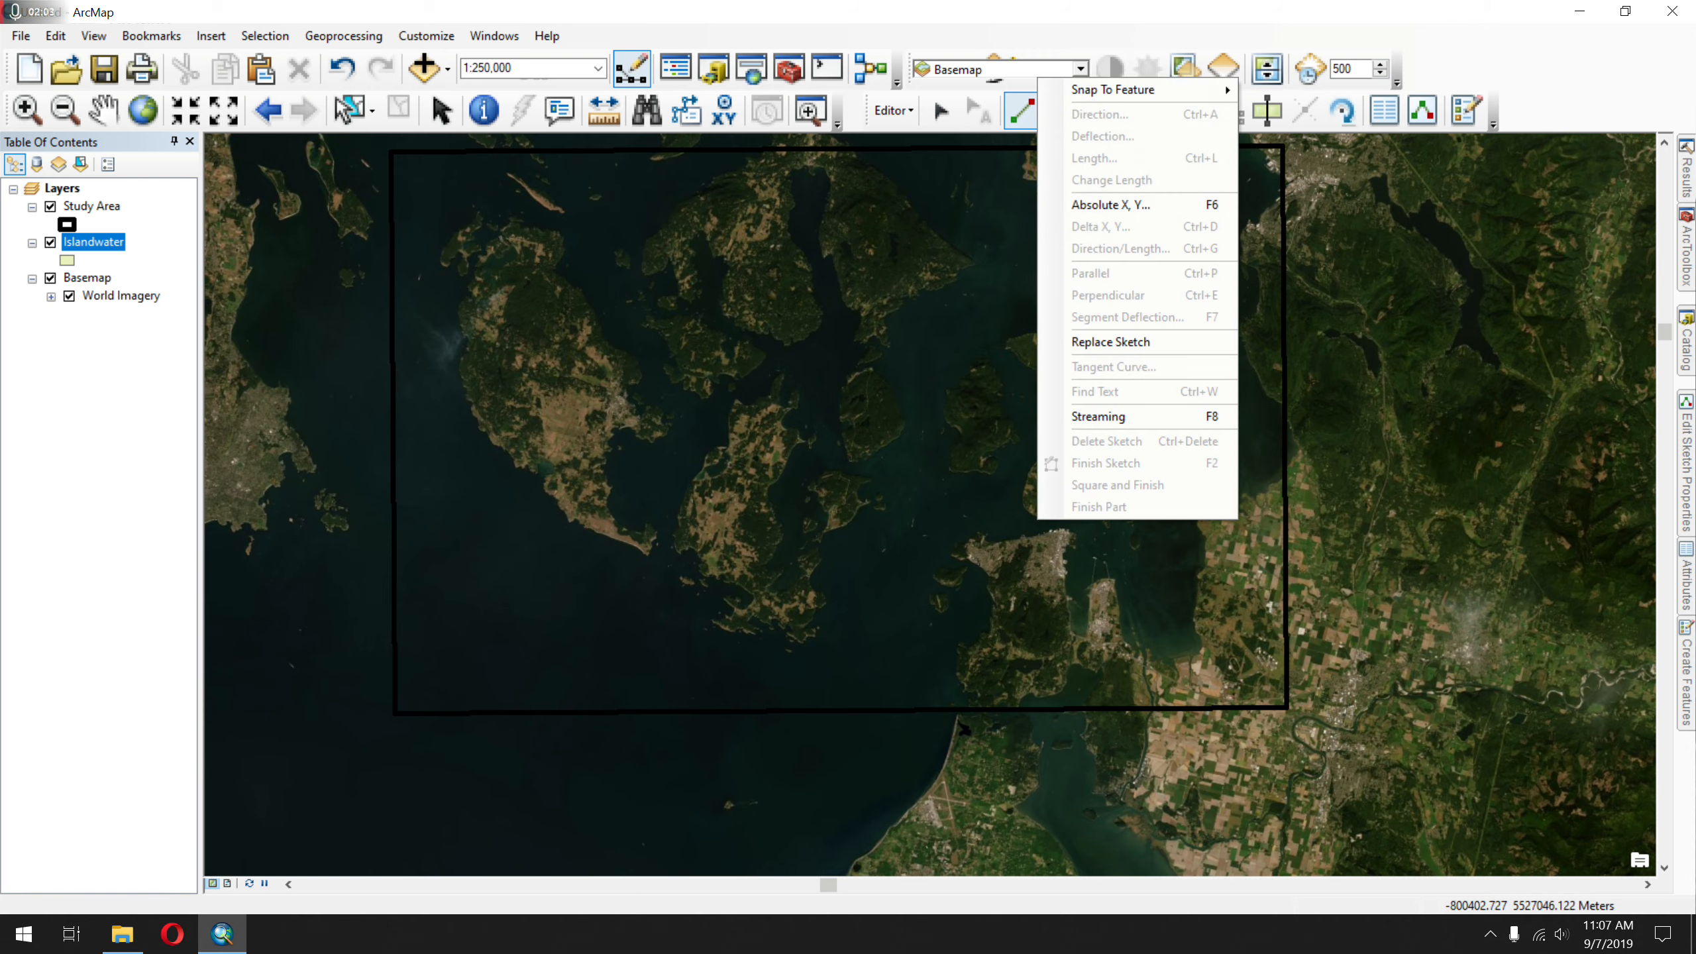
click(1023, 513)
click(1023, 494)
click(1023, 486)
click(1027, 468)
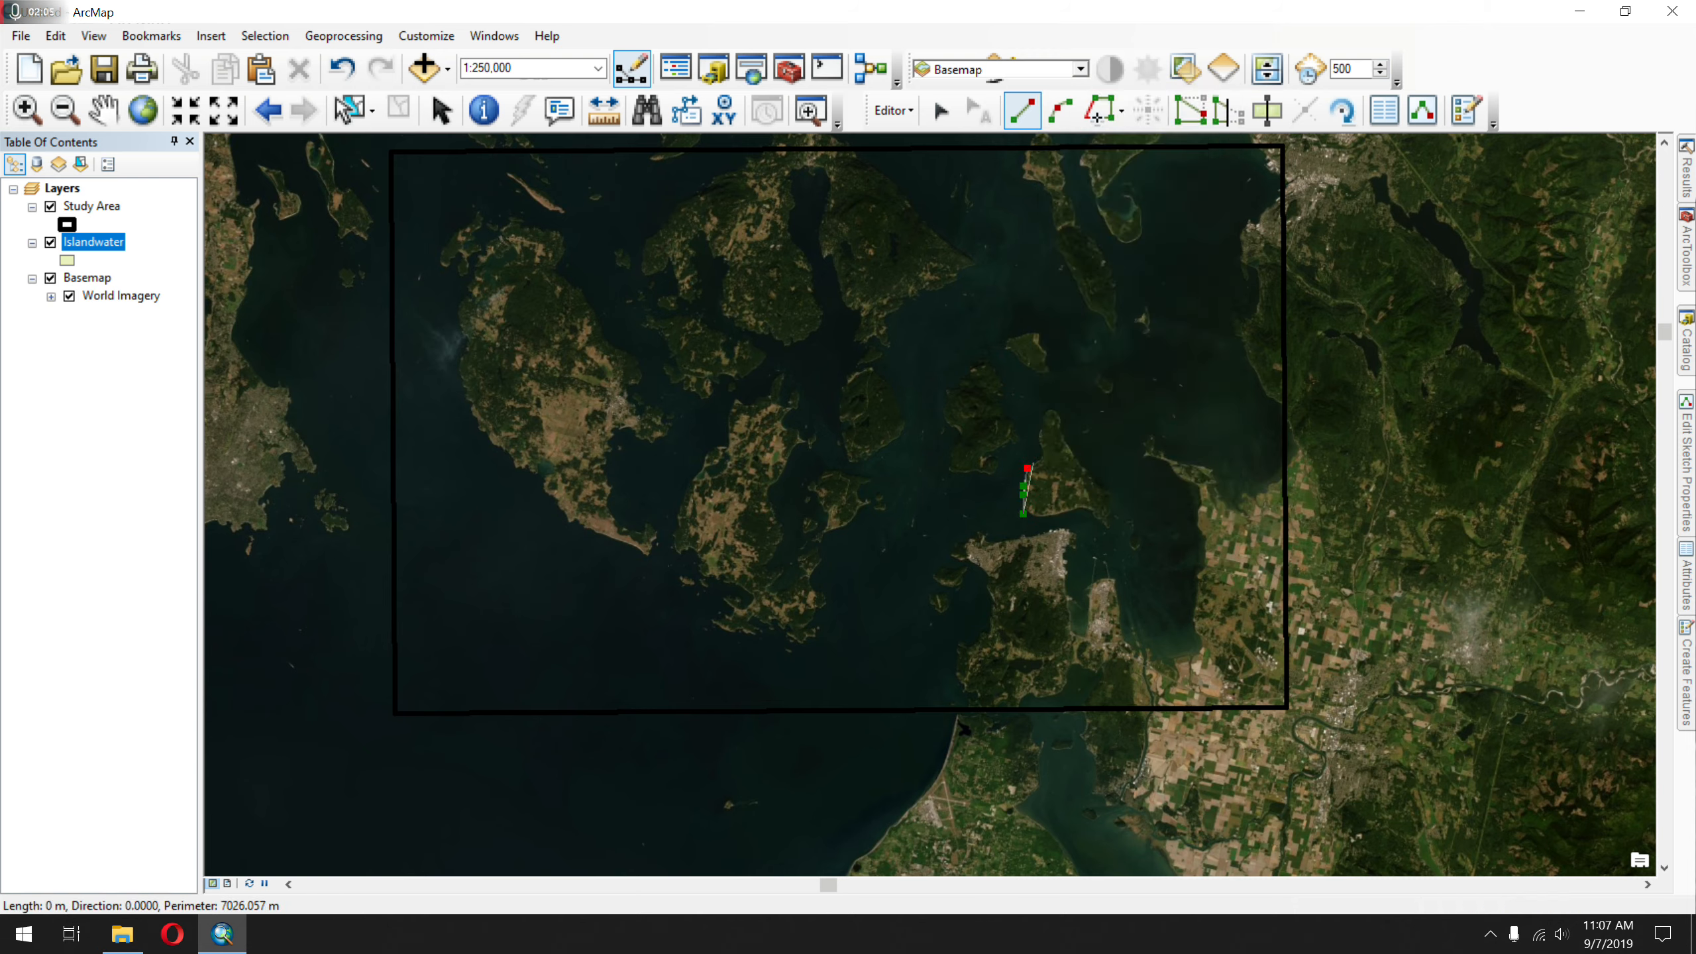
click(1033, 462)
click(1037, 461)
click(1043, 445)
click(1040, 433)
click(1042, 418)
click(1052, 414)
click(1066, 428)
click(1070, 443)
click(1076, 458)
click(1091, 476)
click(1099, 487)
click(1105, 498)
click(1111, 517)
click(1109, 527)
click(1097, 522)
click(1087, 519)
click(1079, 518)
click(1062, 516)
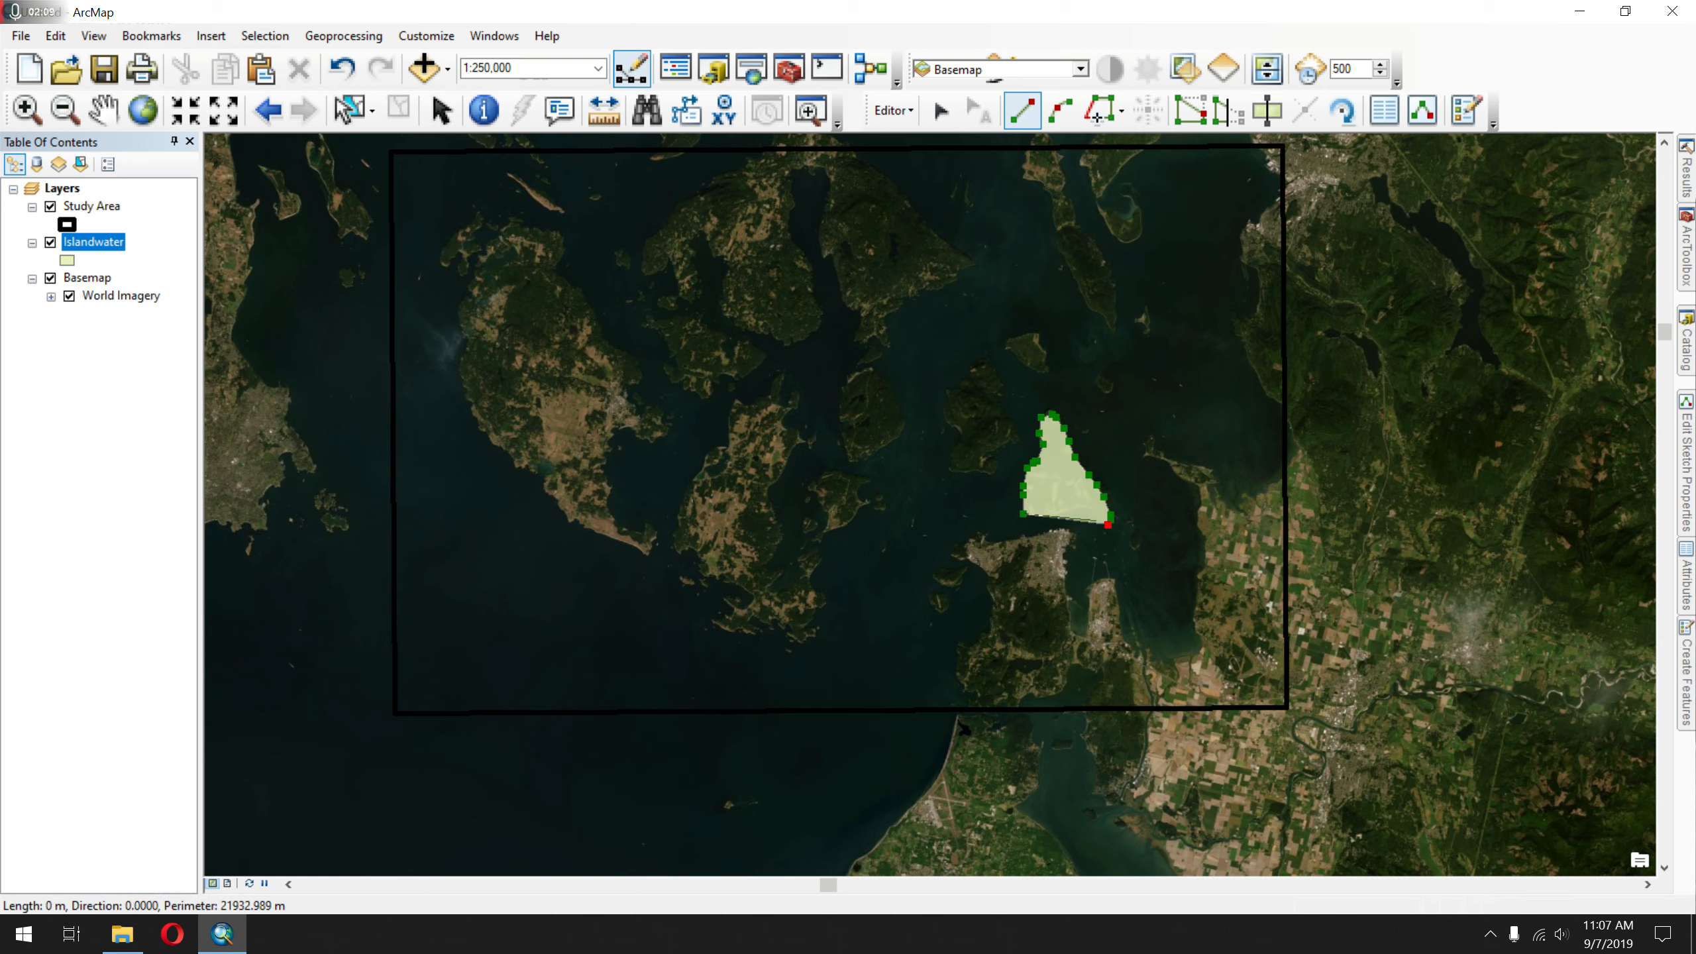
double_click(1044, 515)
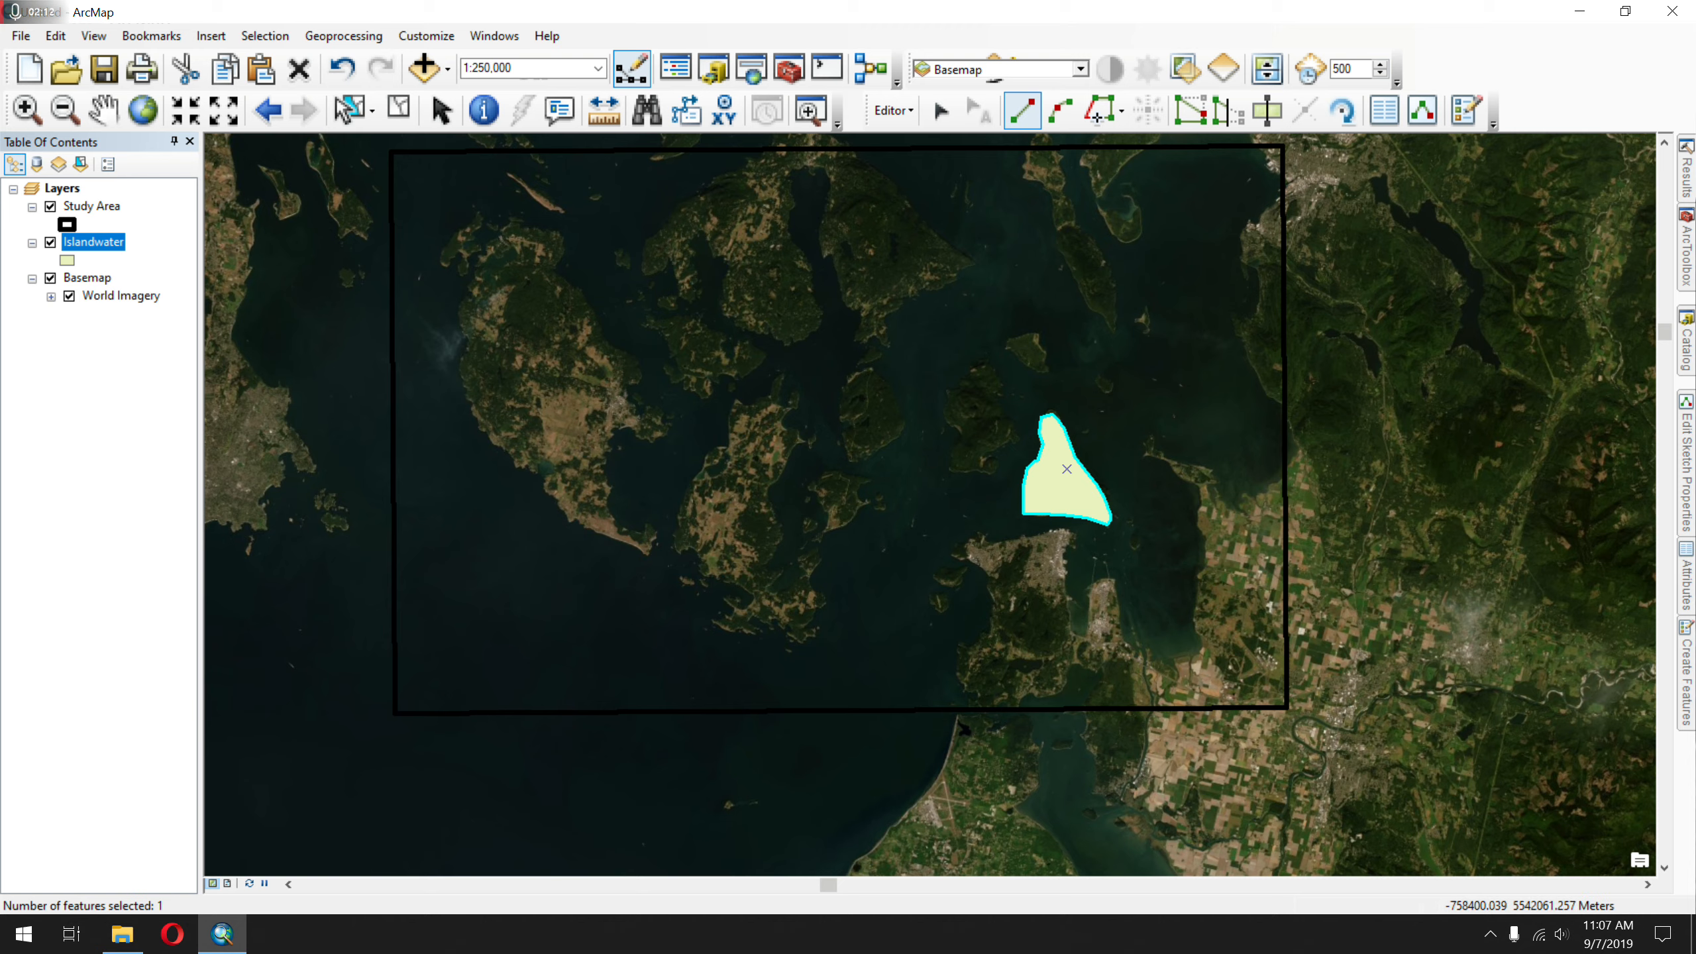
- Set the triangular island's Descrip attribute to Island and its Other attribute to nice island
mouse_move(1687, 342)
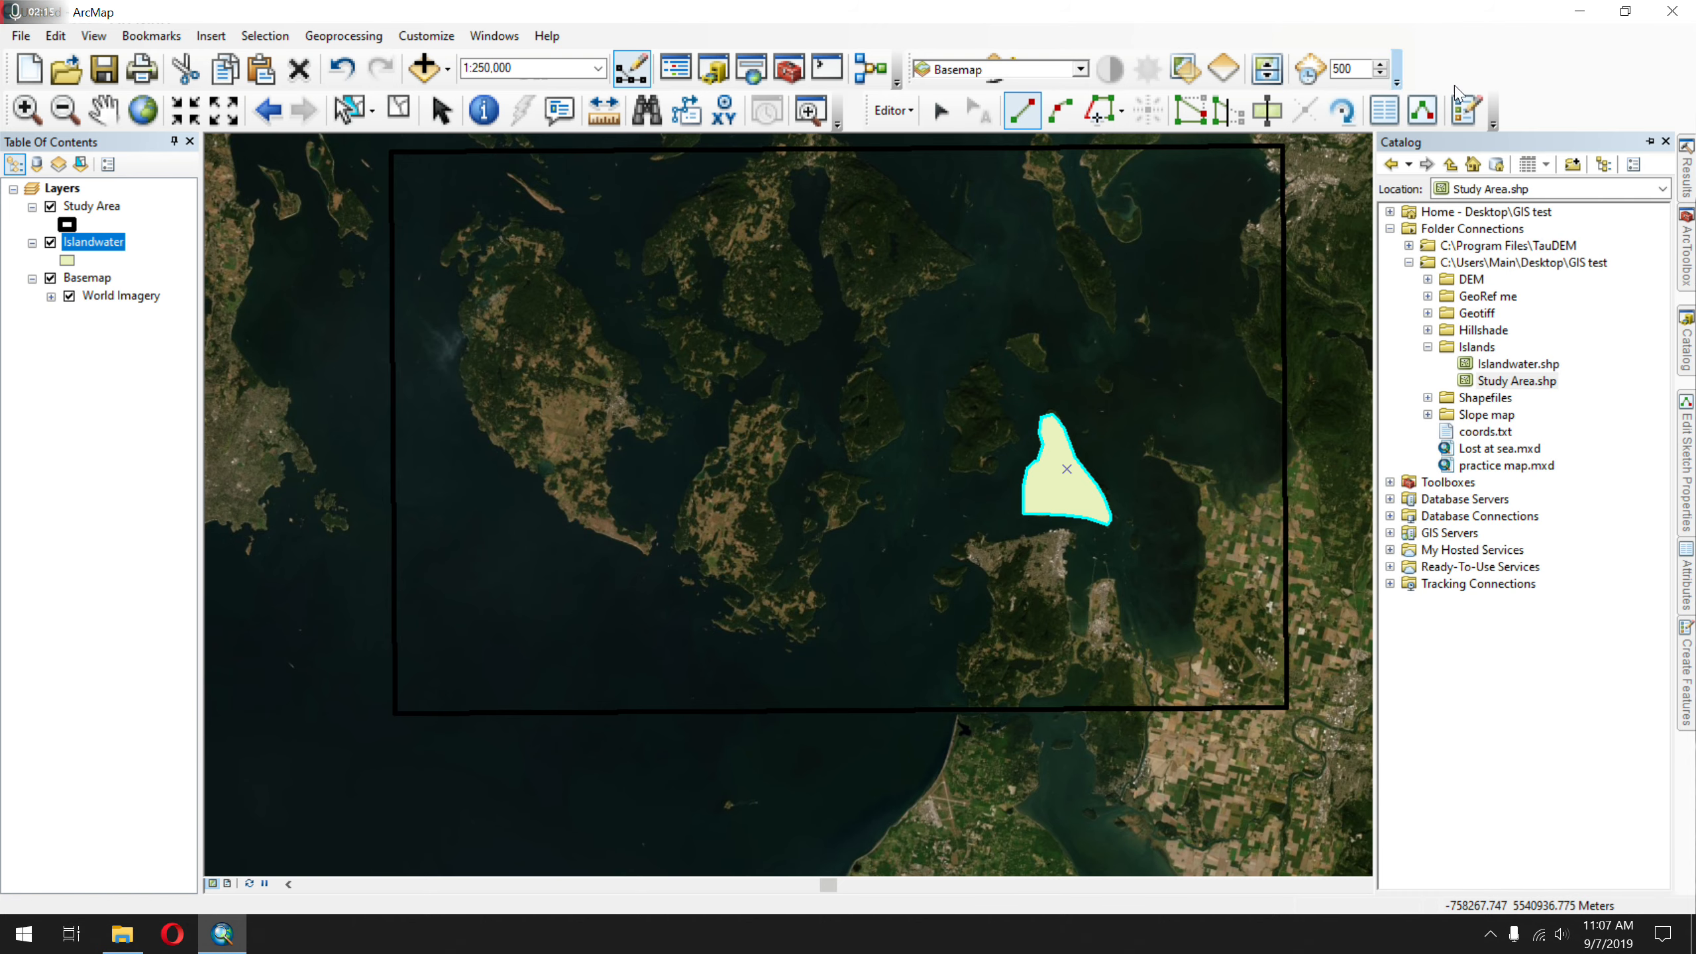
click(1384, 110)
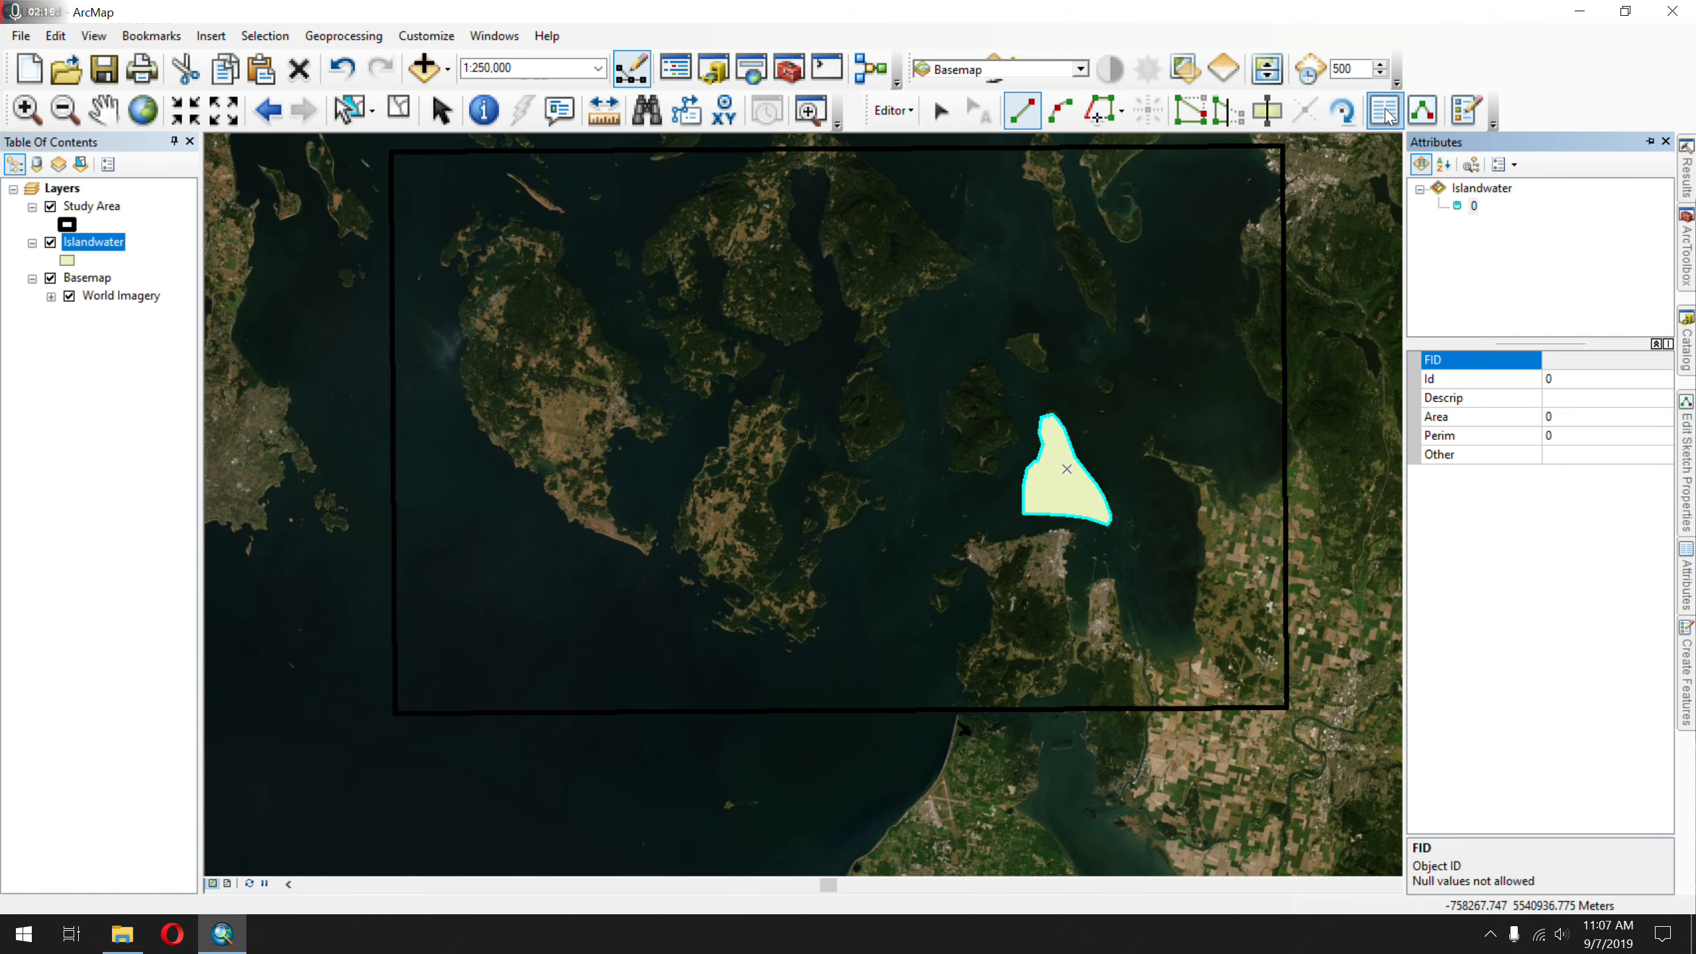
click(1602, 398)
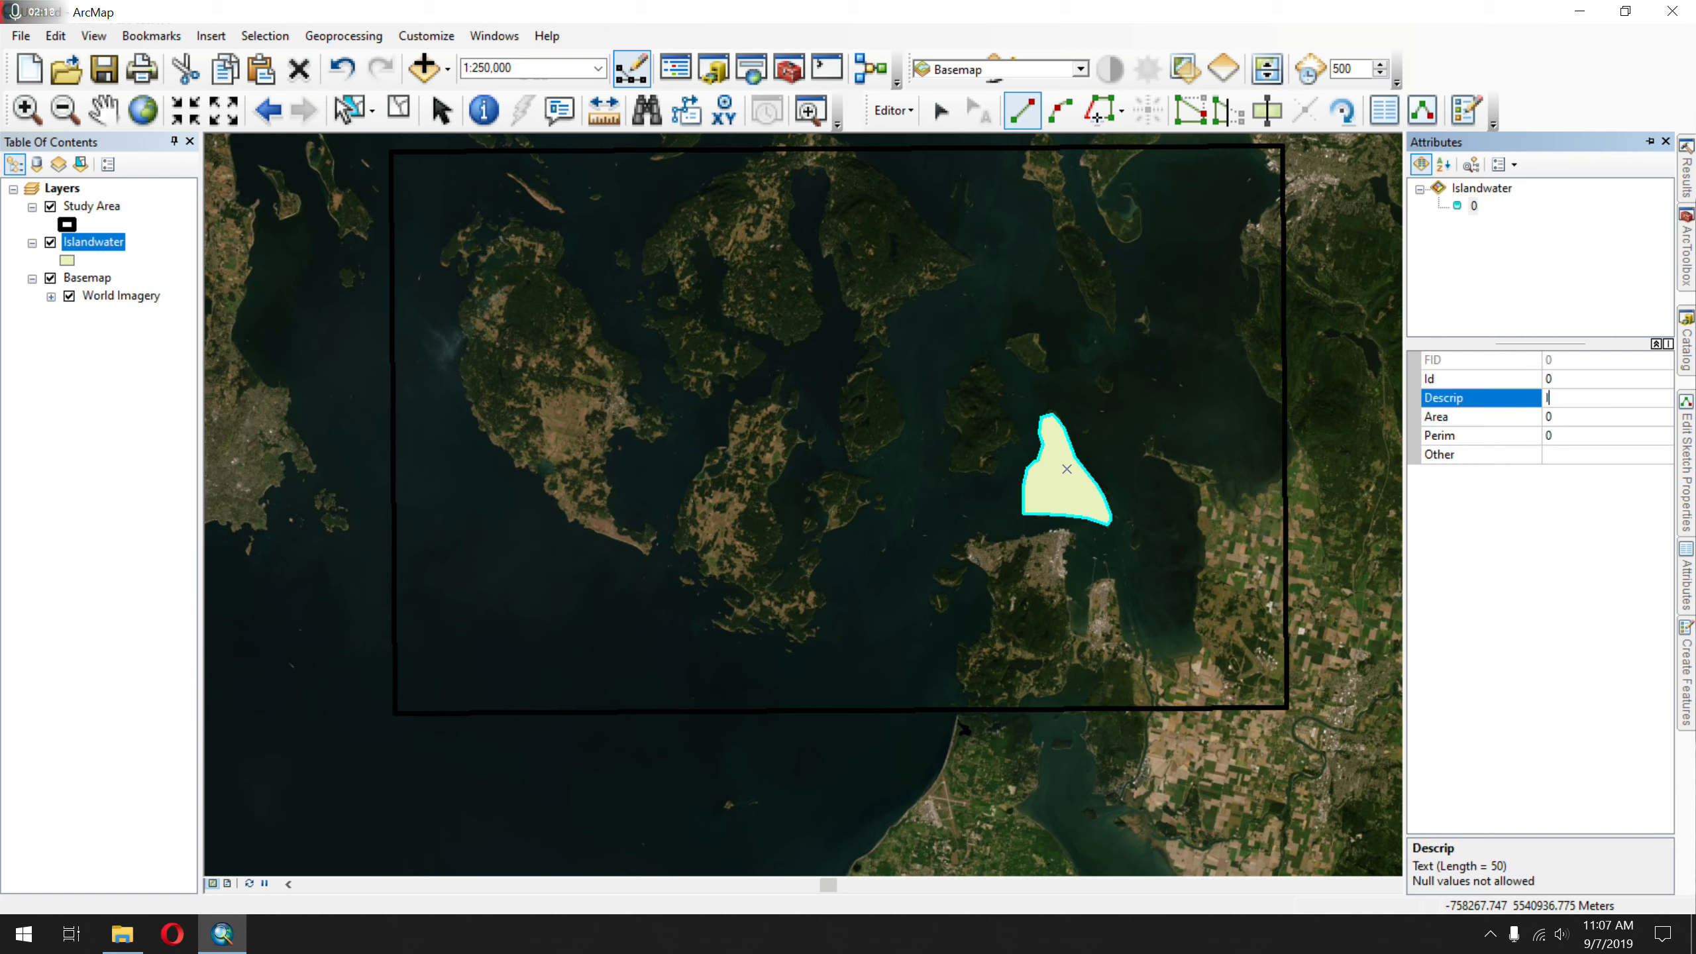
click(1619, 454)
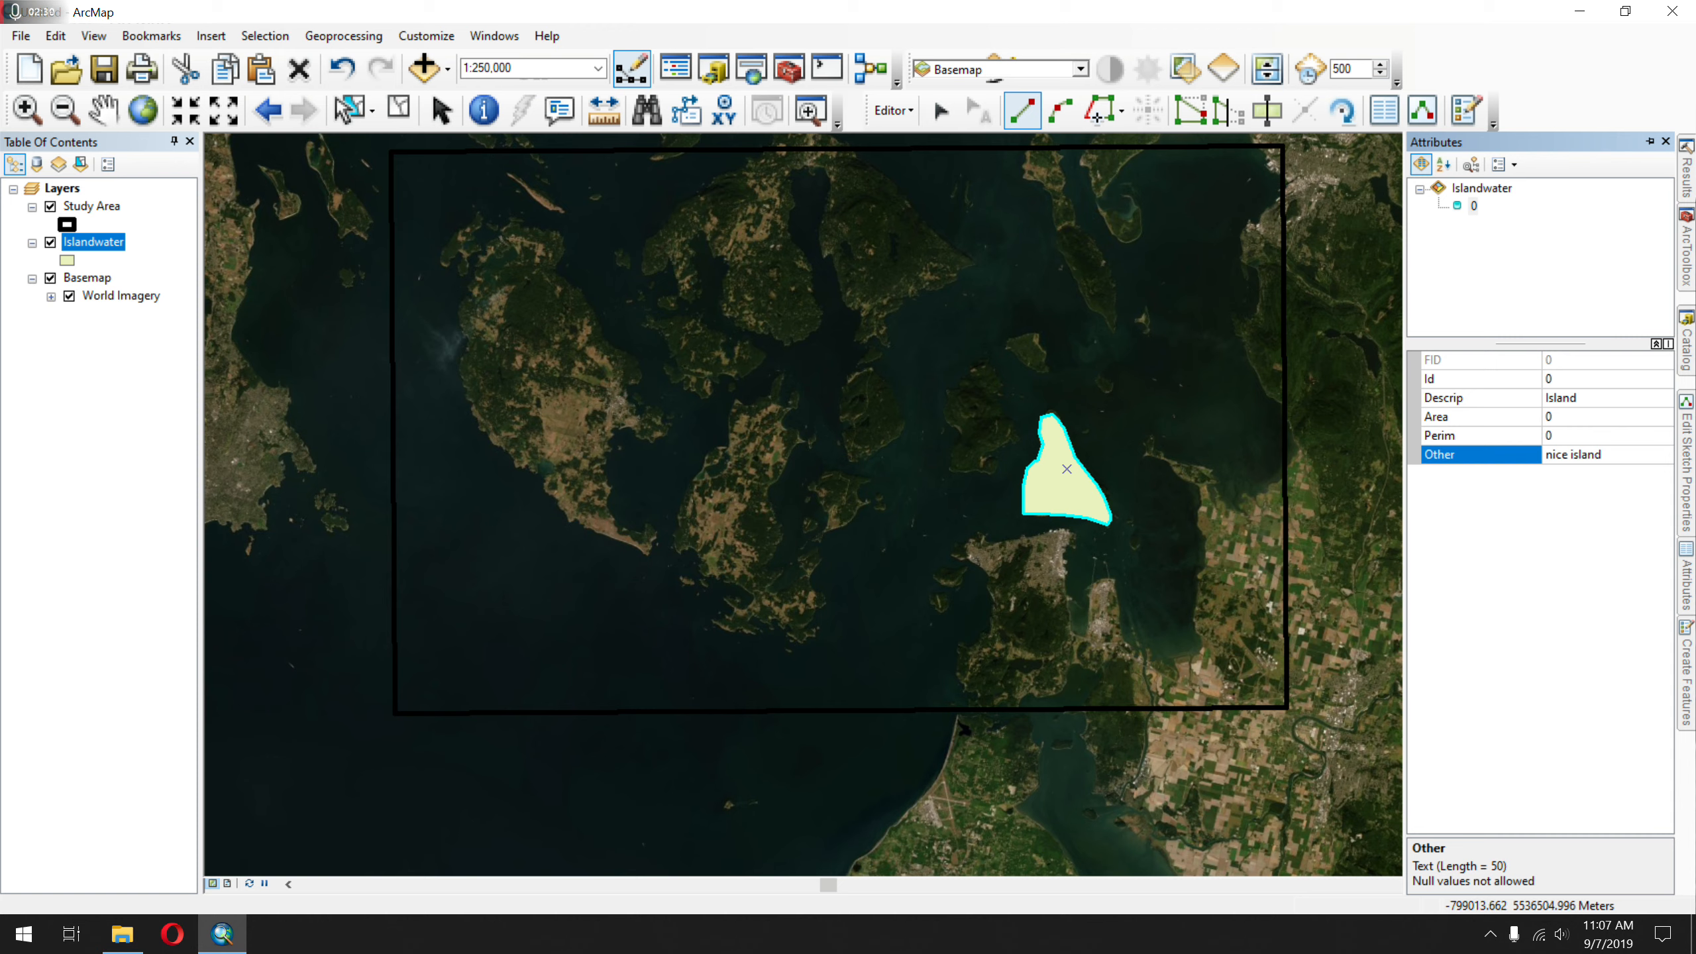
- Digitize the small island just north of the triangular island as an Islandwater polygon, following its shoreline
click(1053, 373)
click(1041, 374)
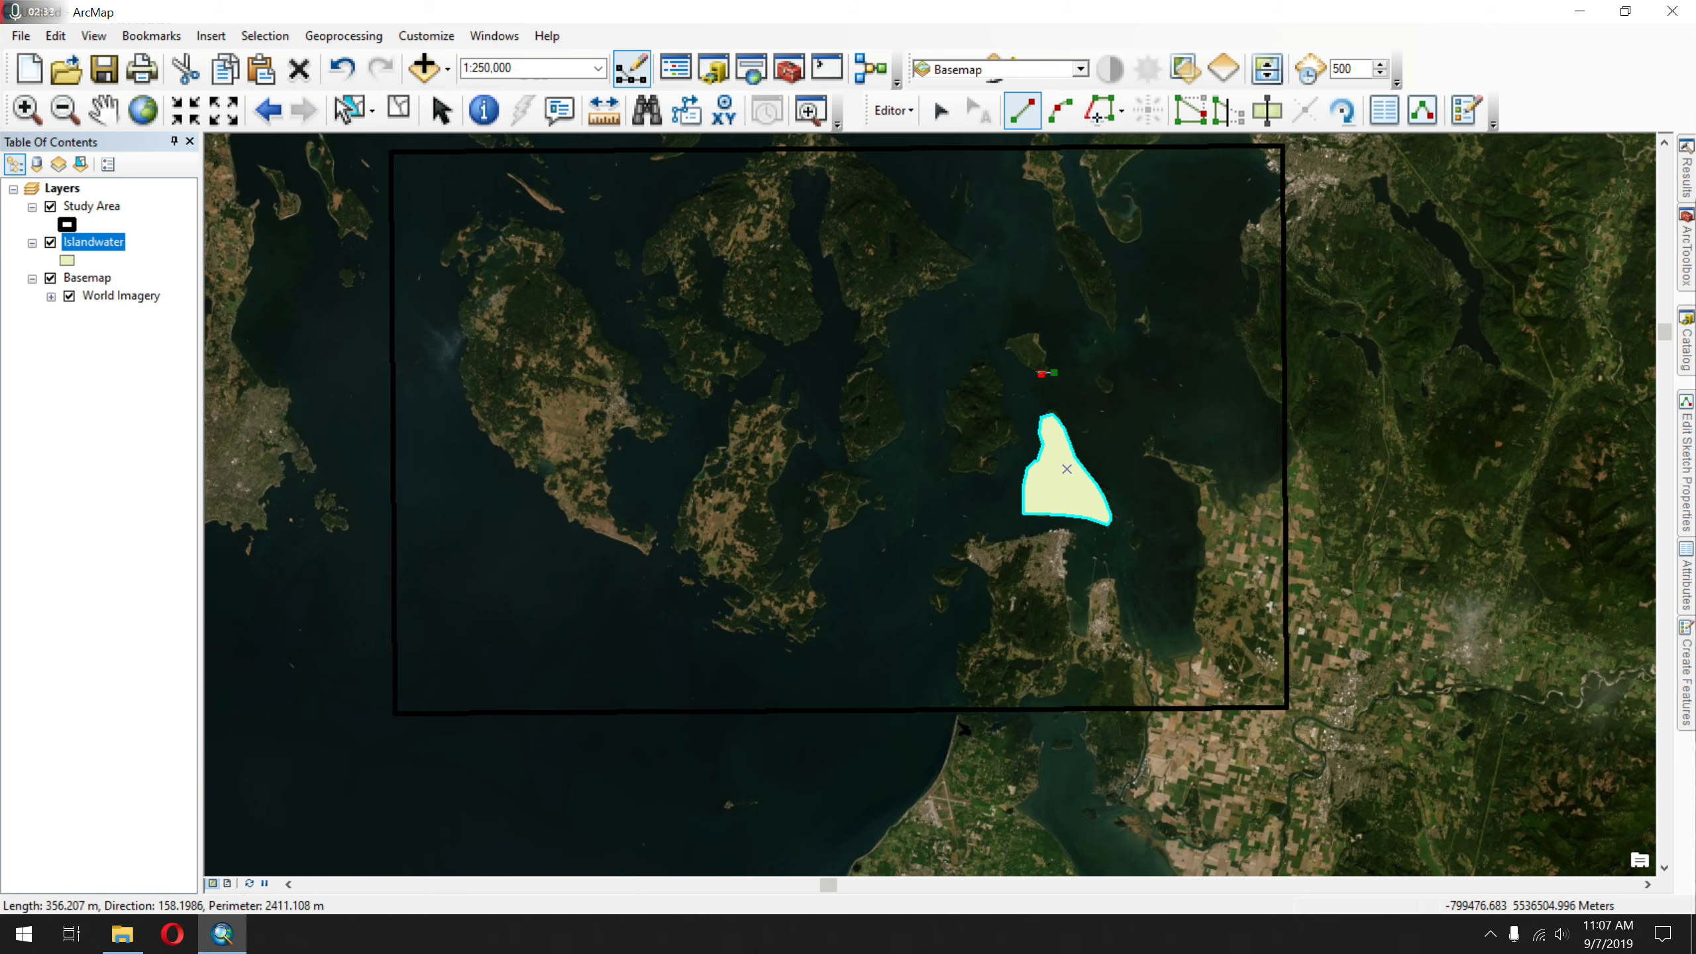
click(1036, 372)
click(1023, 363)
click(1015, 355)
click(1006, 349)
click(1001, 341)
click(1013, 339)
click(1039, 331)
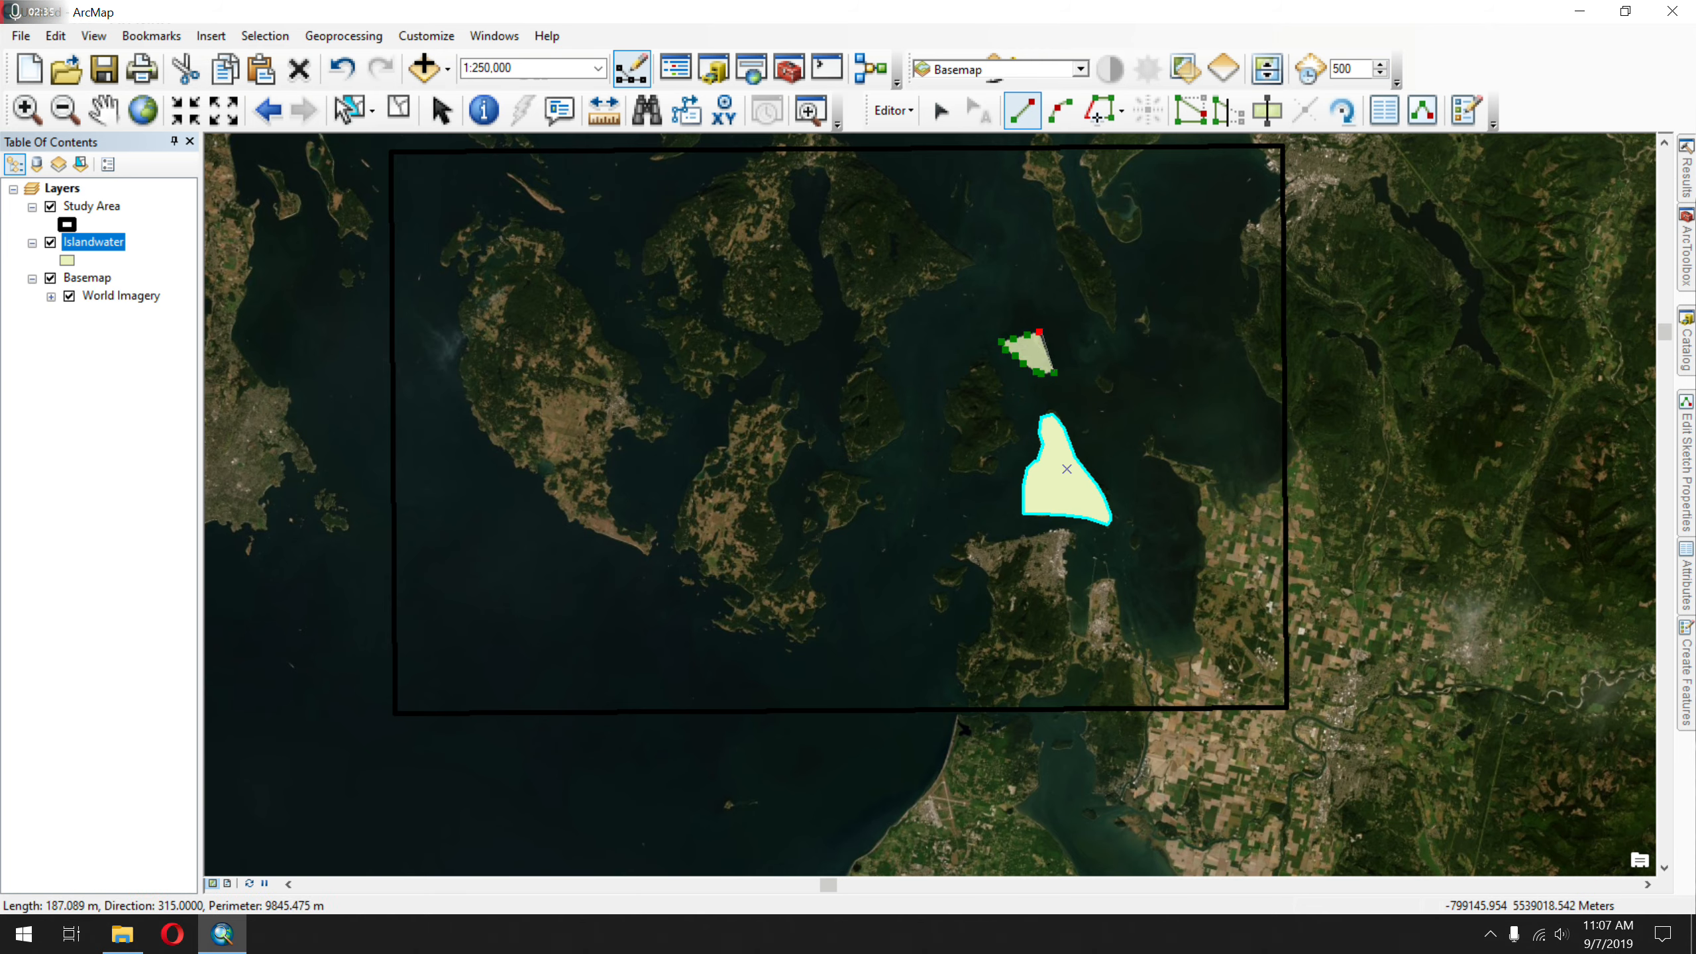
click(1053, 350)
double_click(1054, 365)
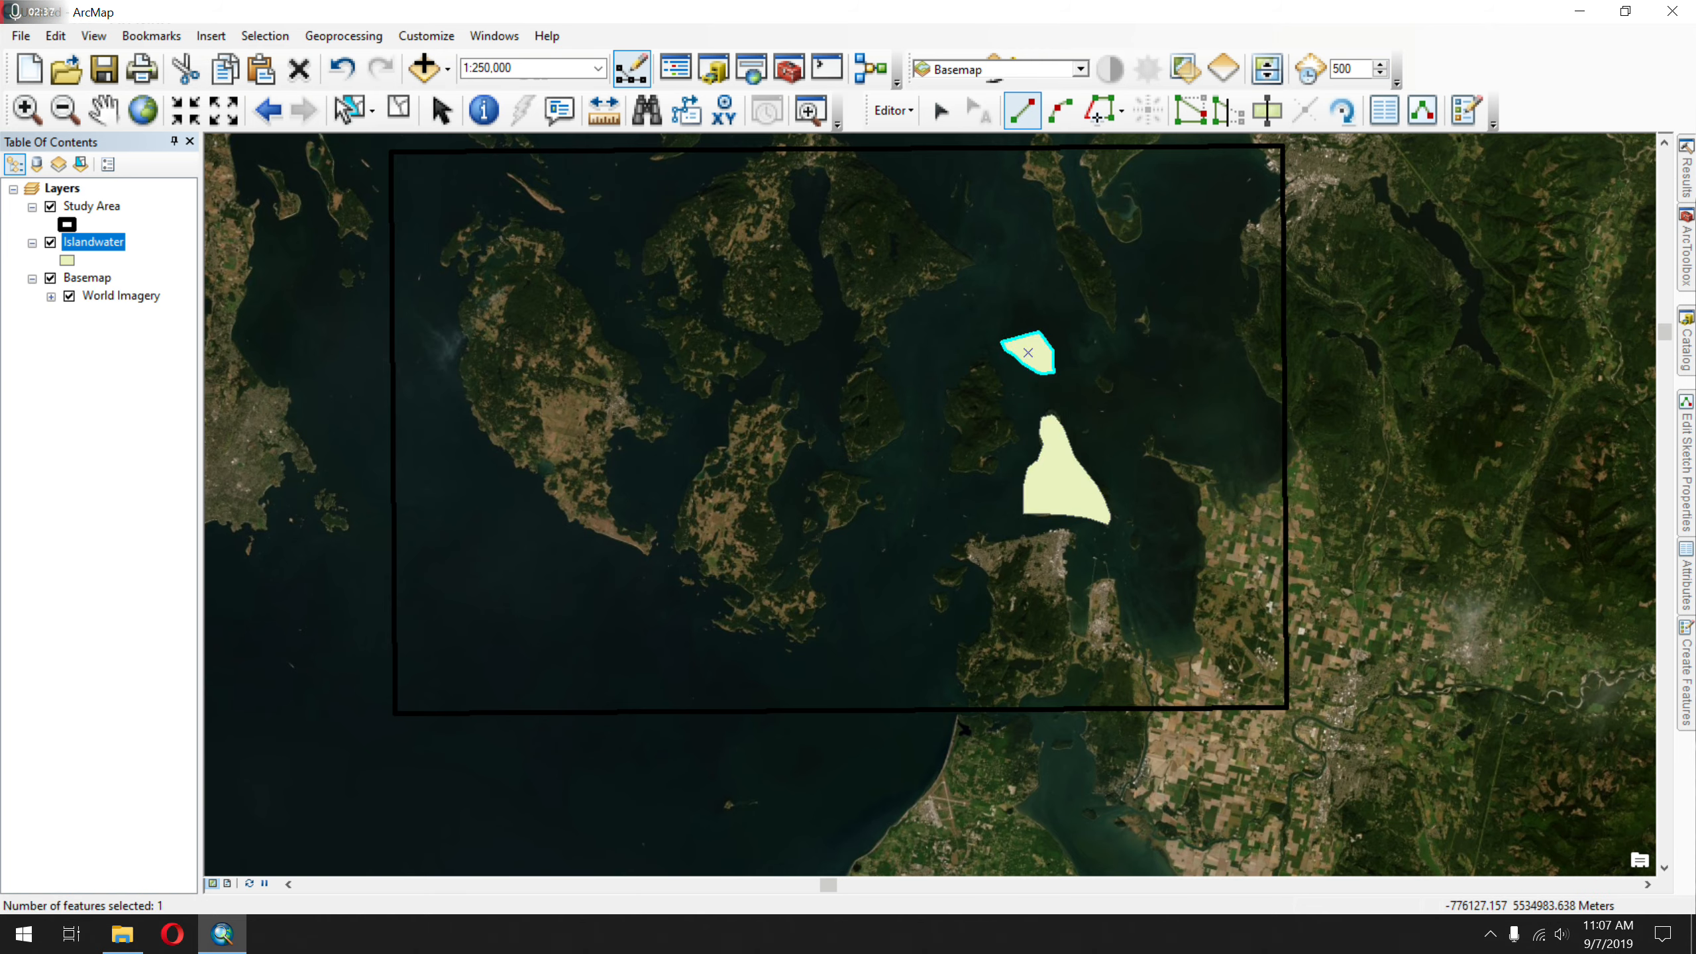
- Set the small northern island's Descrip attribute to island and its Other attribute to small island
click(1384, 111)
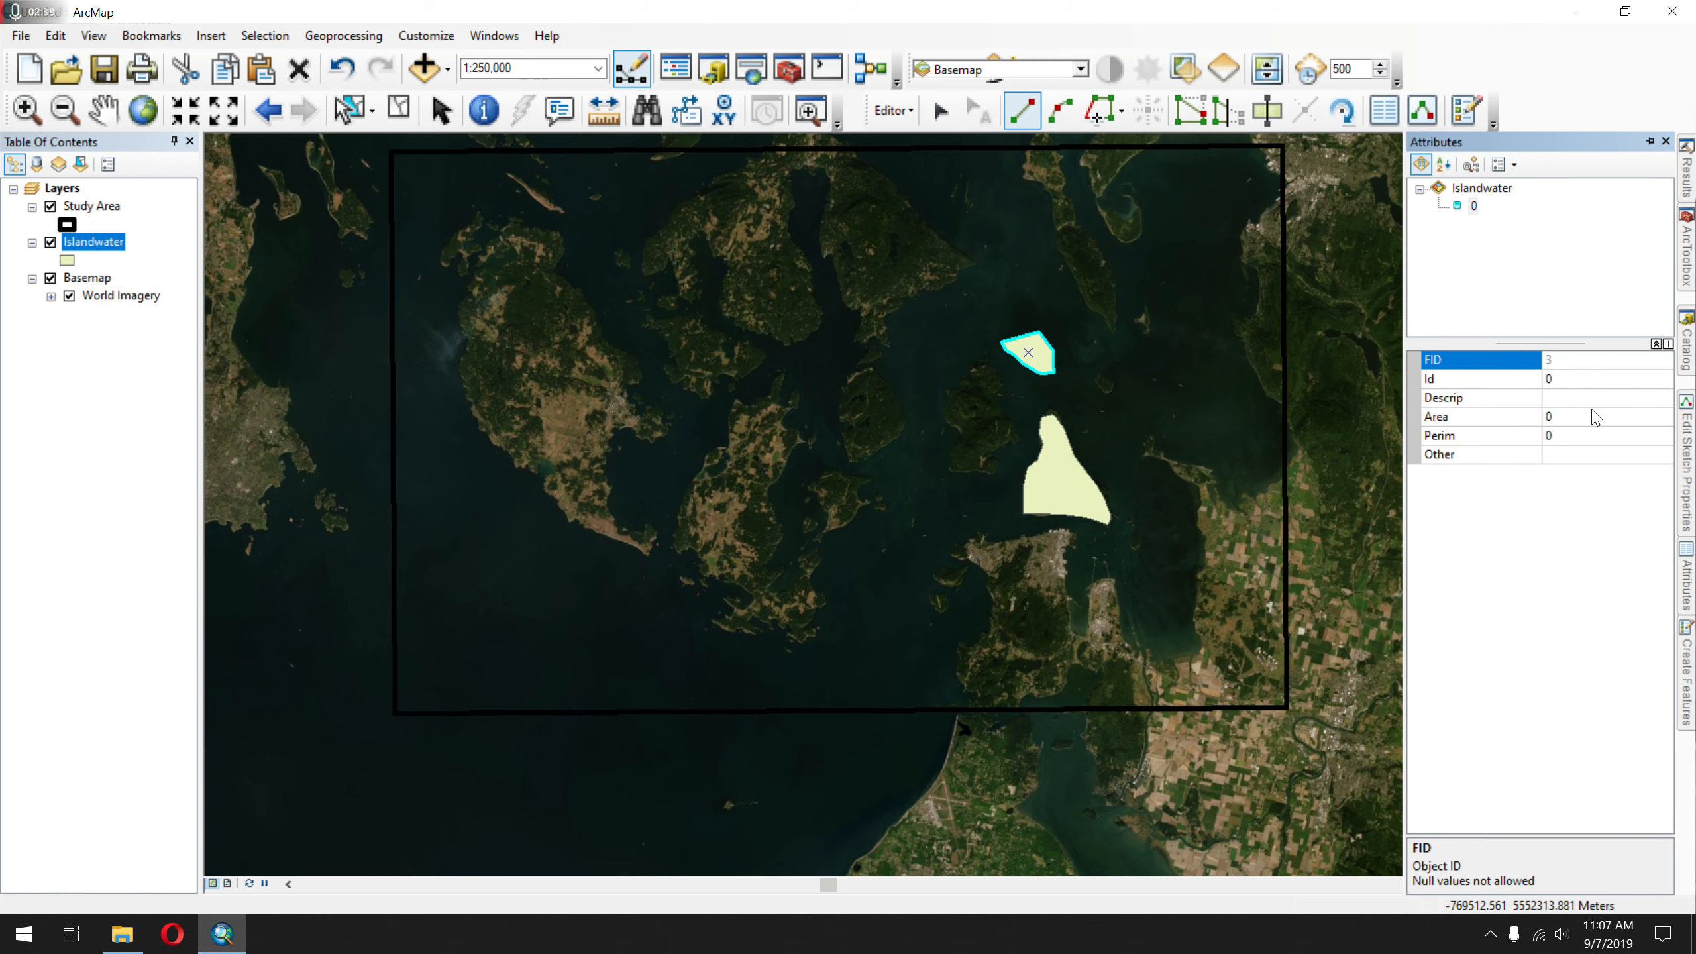
click(1539, 398)
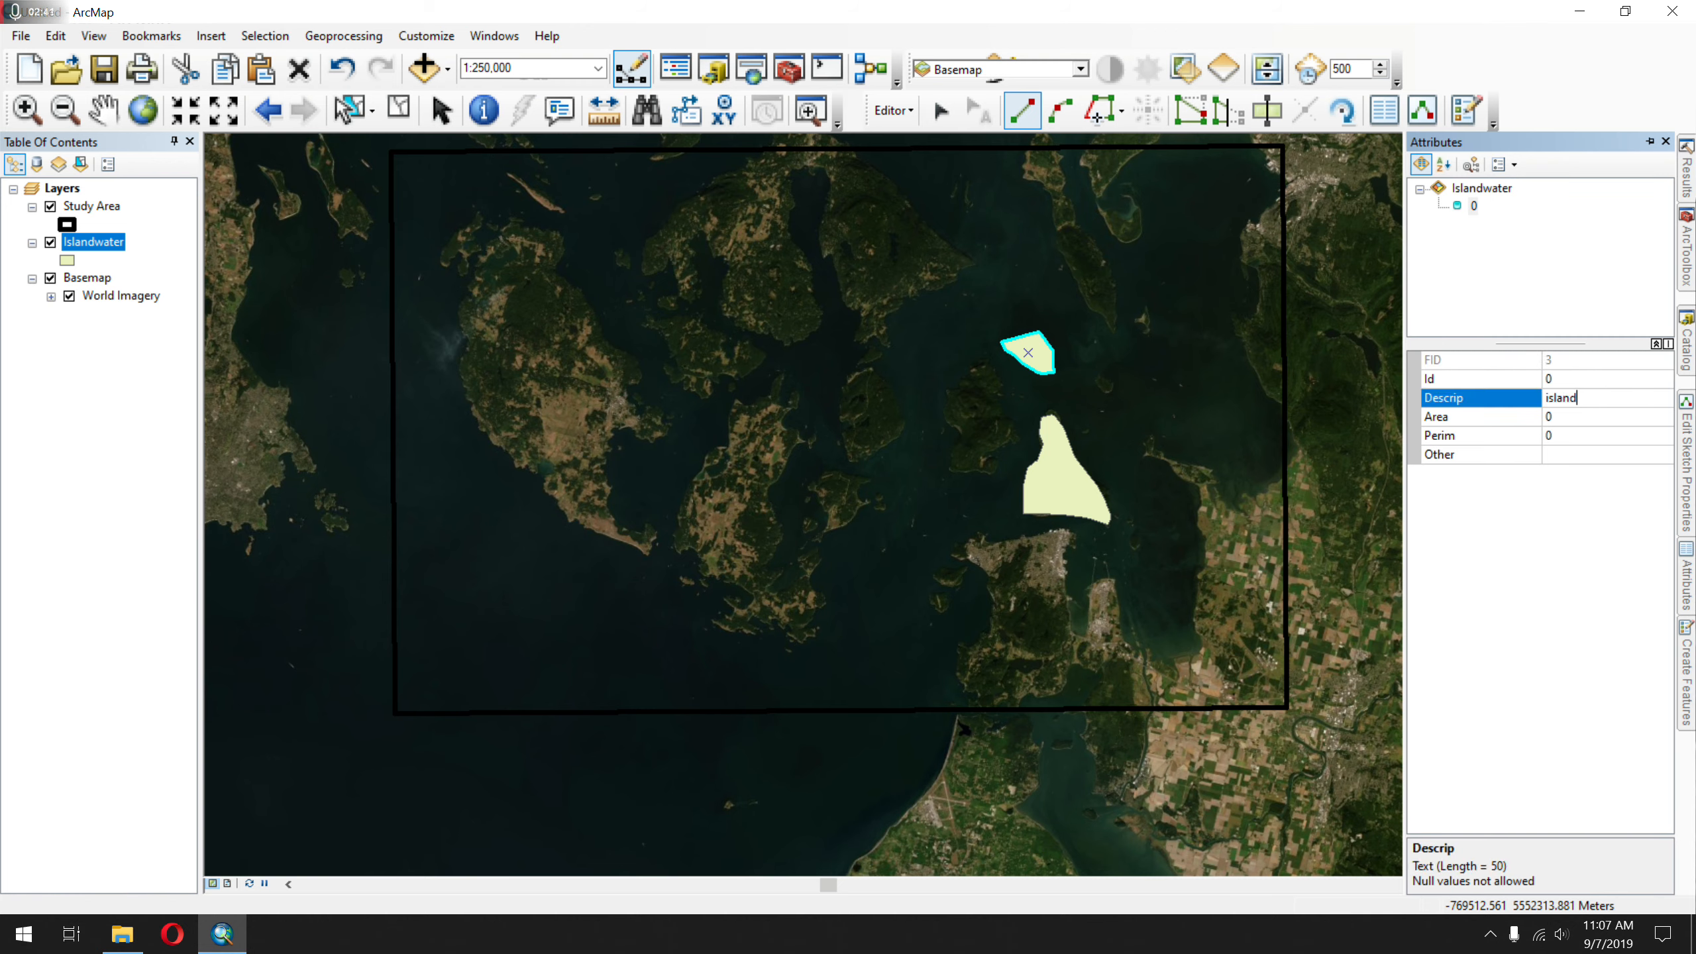
key(Tab)
key(Tab)
key(Tab)
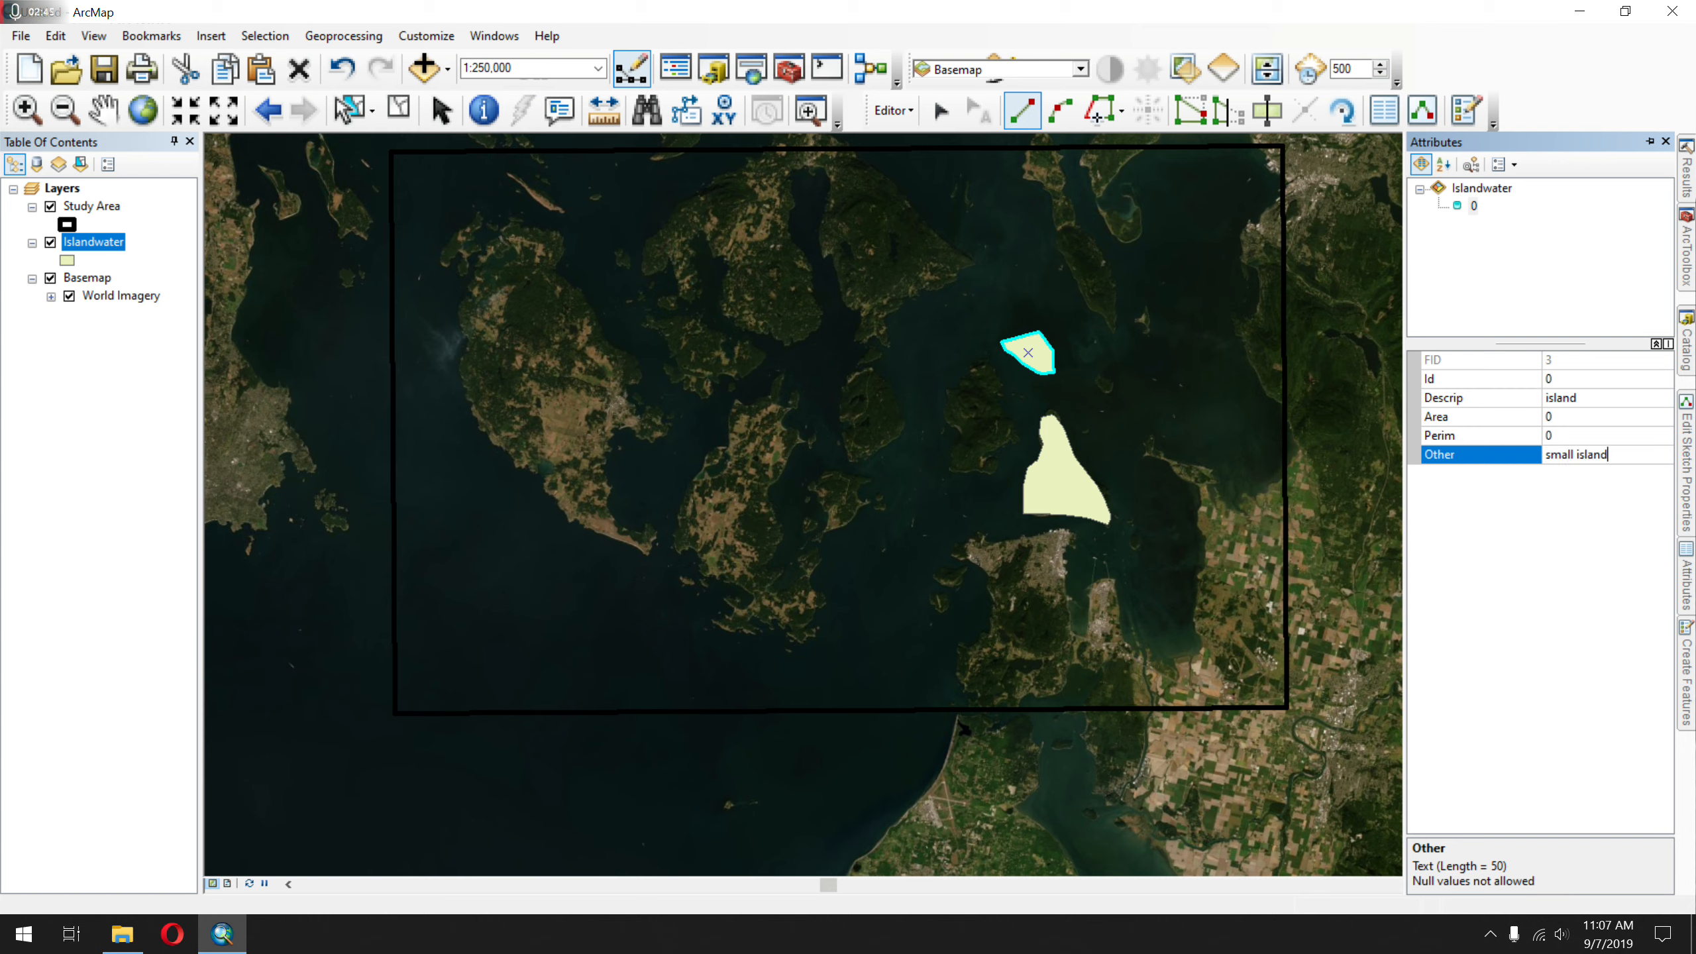
- Try to digitize the island directly west of the two traced islands along its shoreline, and undo the last piece
click(995, 374)
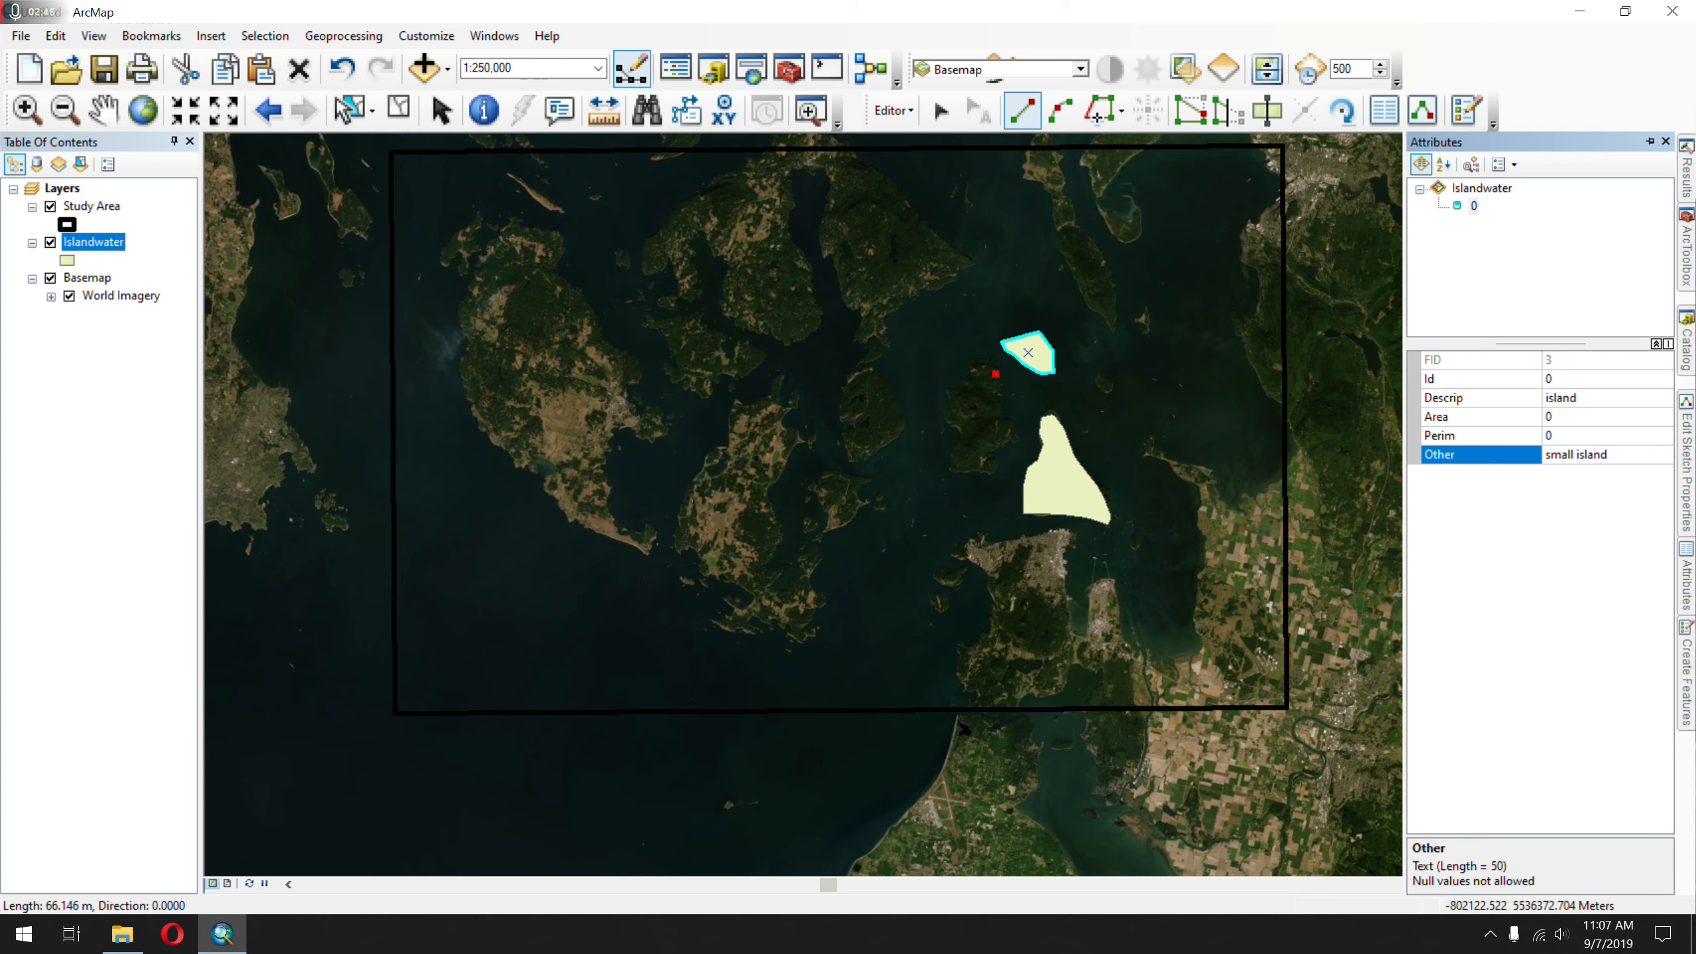
click(1002, 387)
click(1003, 393)
click(1009, 408)
click(1012, 416)
click(1013, 431)
click(1015, 439)
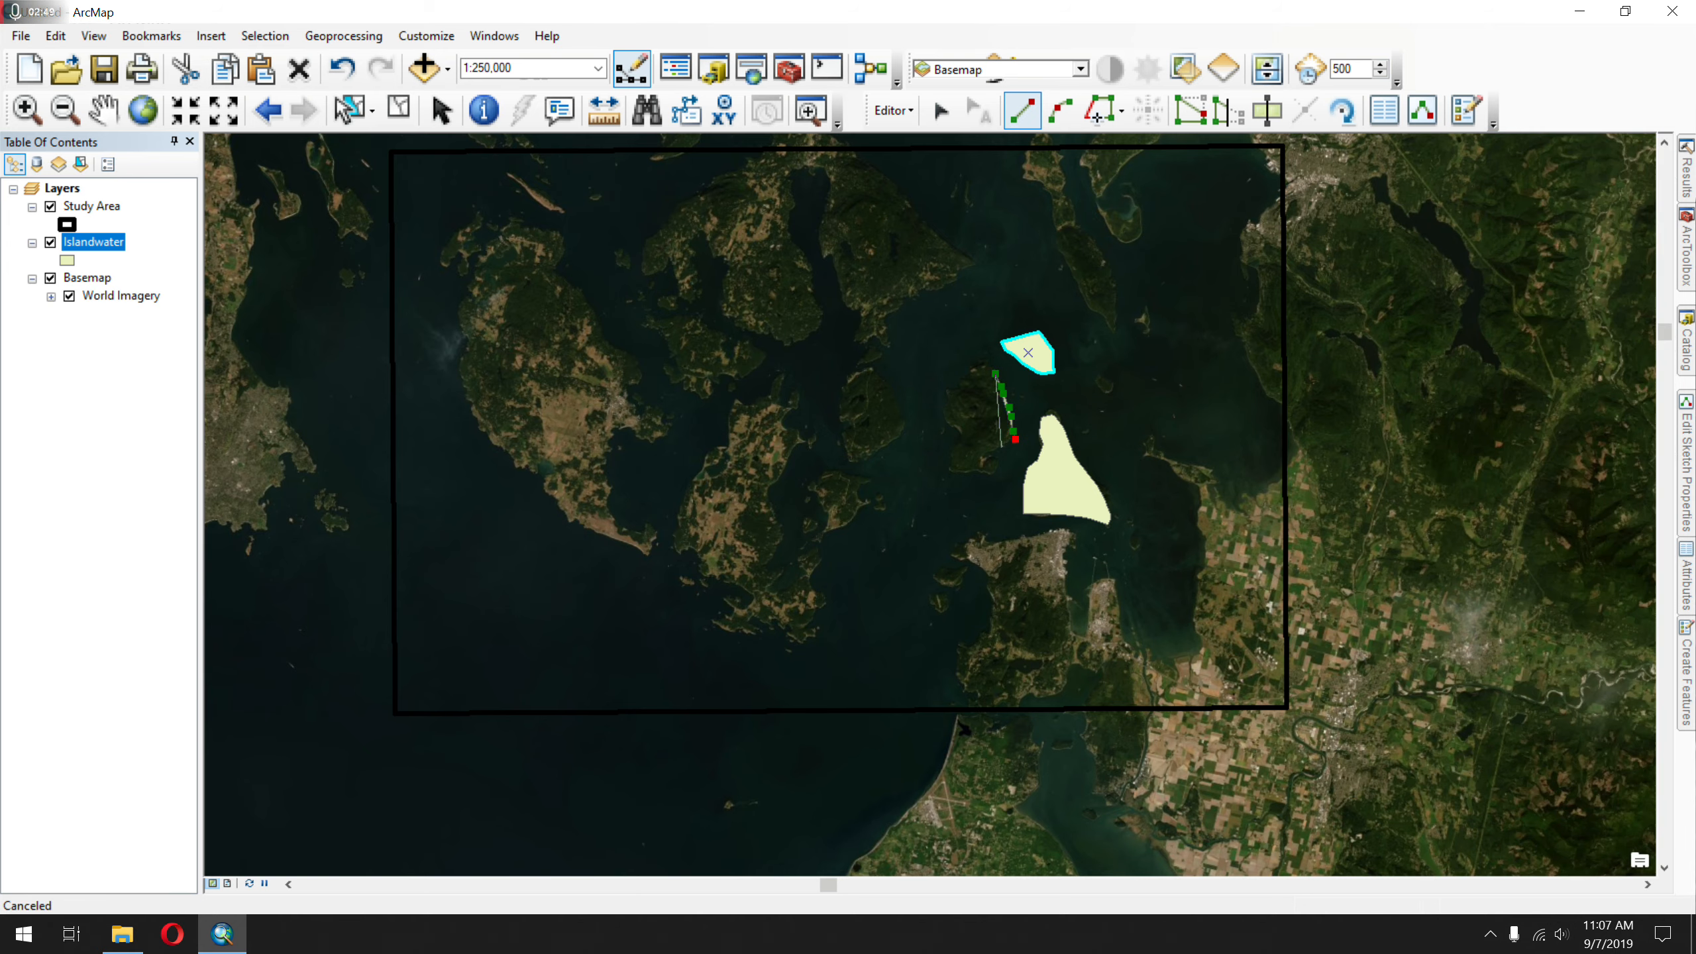
click(1000, 448)
double_click(992, 464)
click(992, 466)
click(966, 467)
click(955, 470)
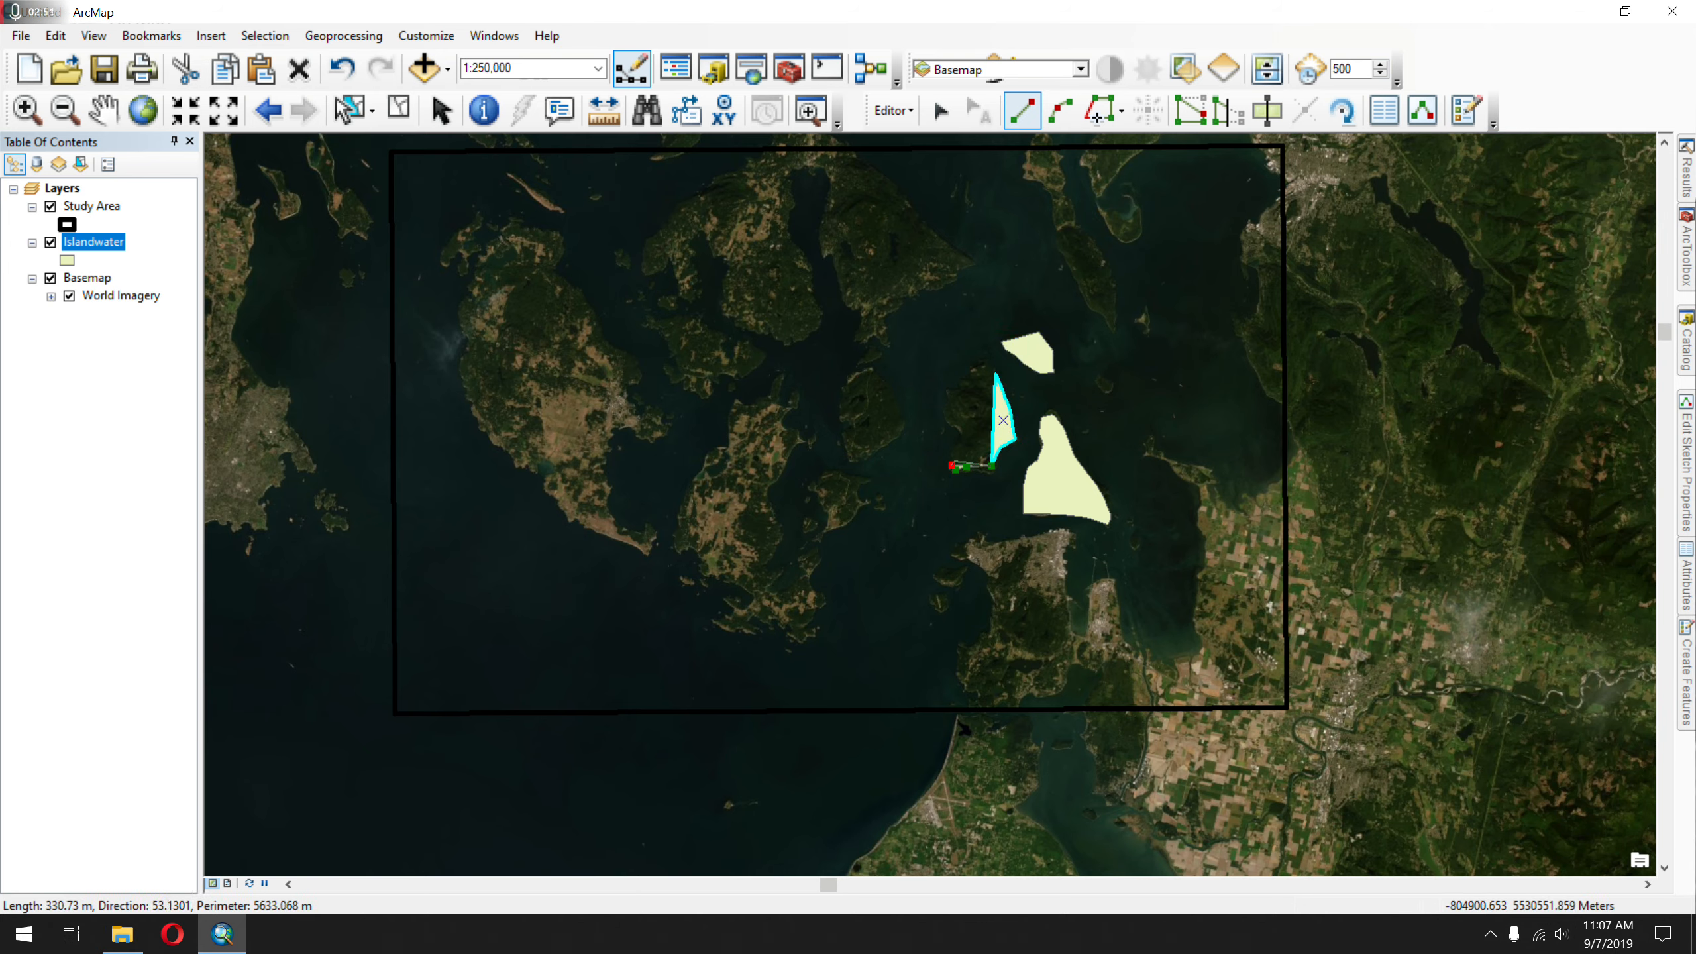
double_click(964, 447)
click(956, 434)
click(948, 411)
click(950, 393)
click(966, 375)
double_click(979, 368)
key(ctrl+z)
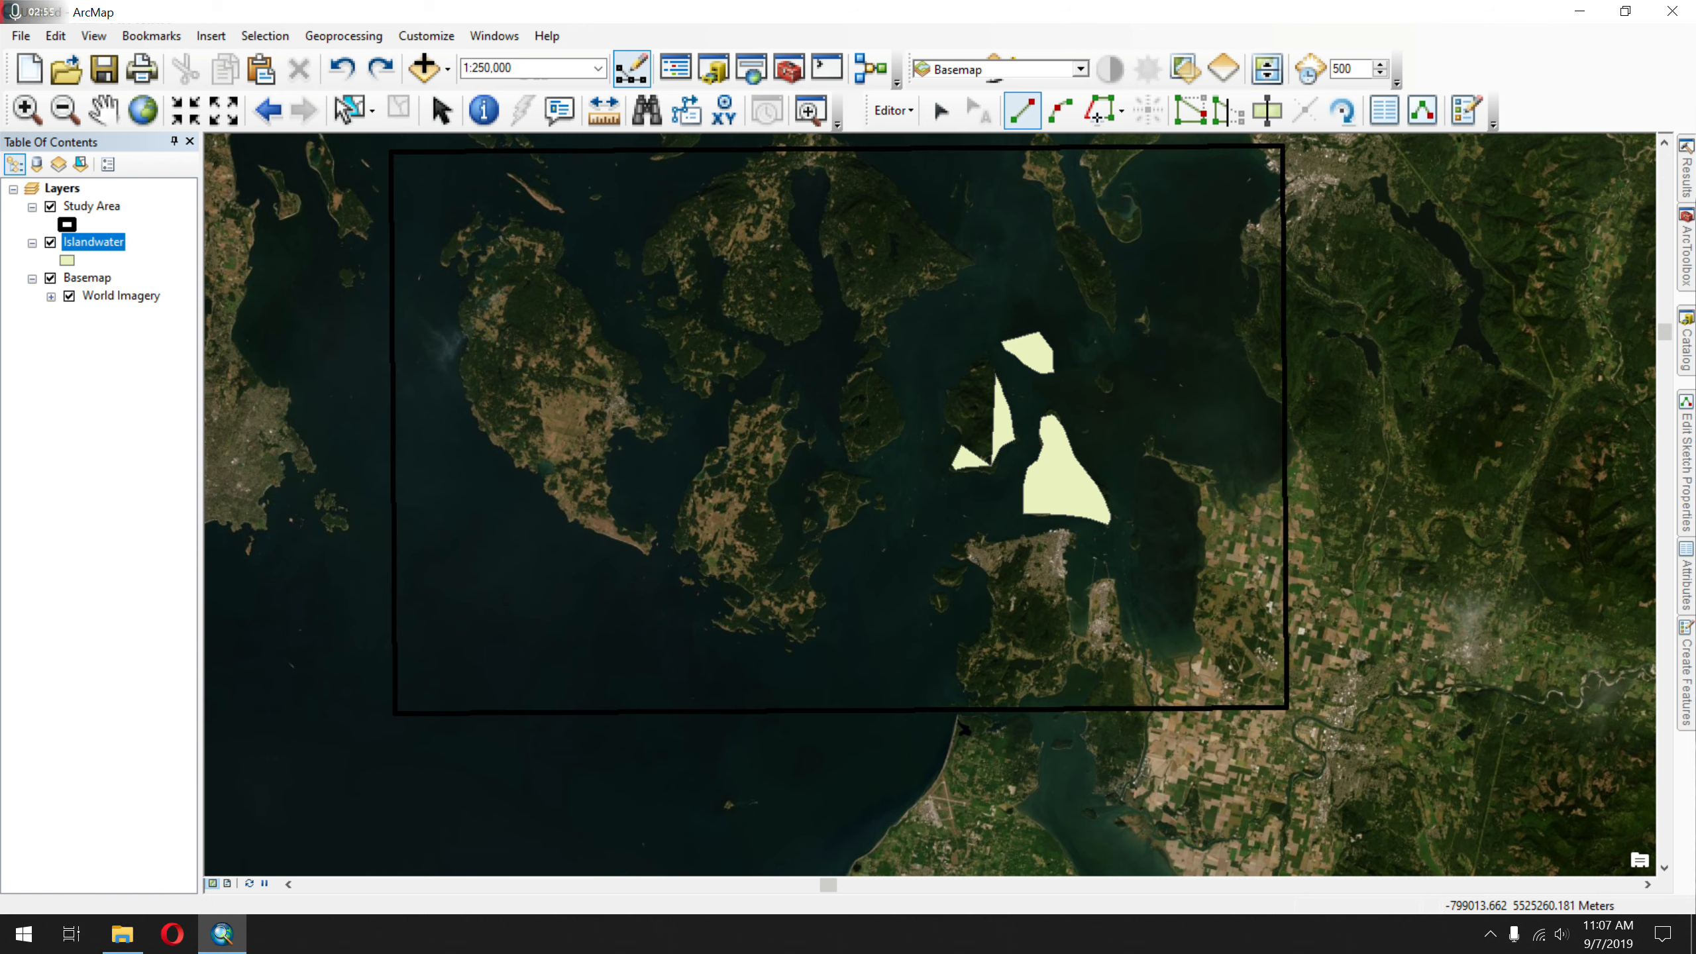
- Move the Study Area layer below Islandwater in the layer order so the island polygons can be selected
click(941, 111)
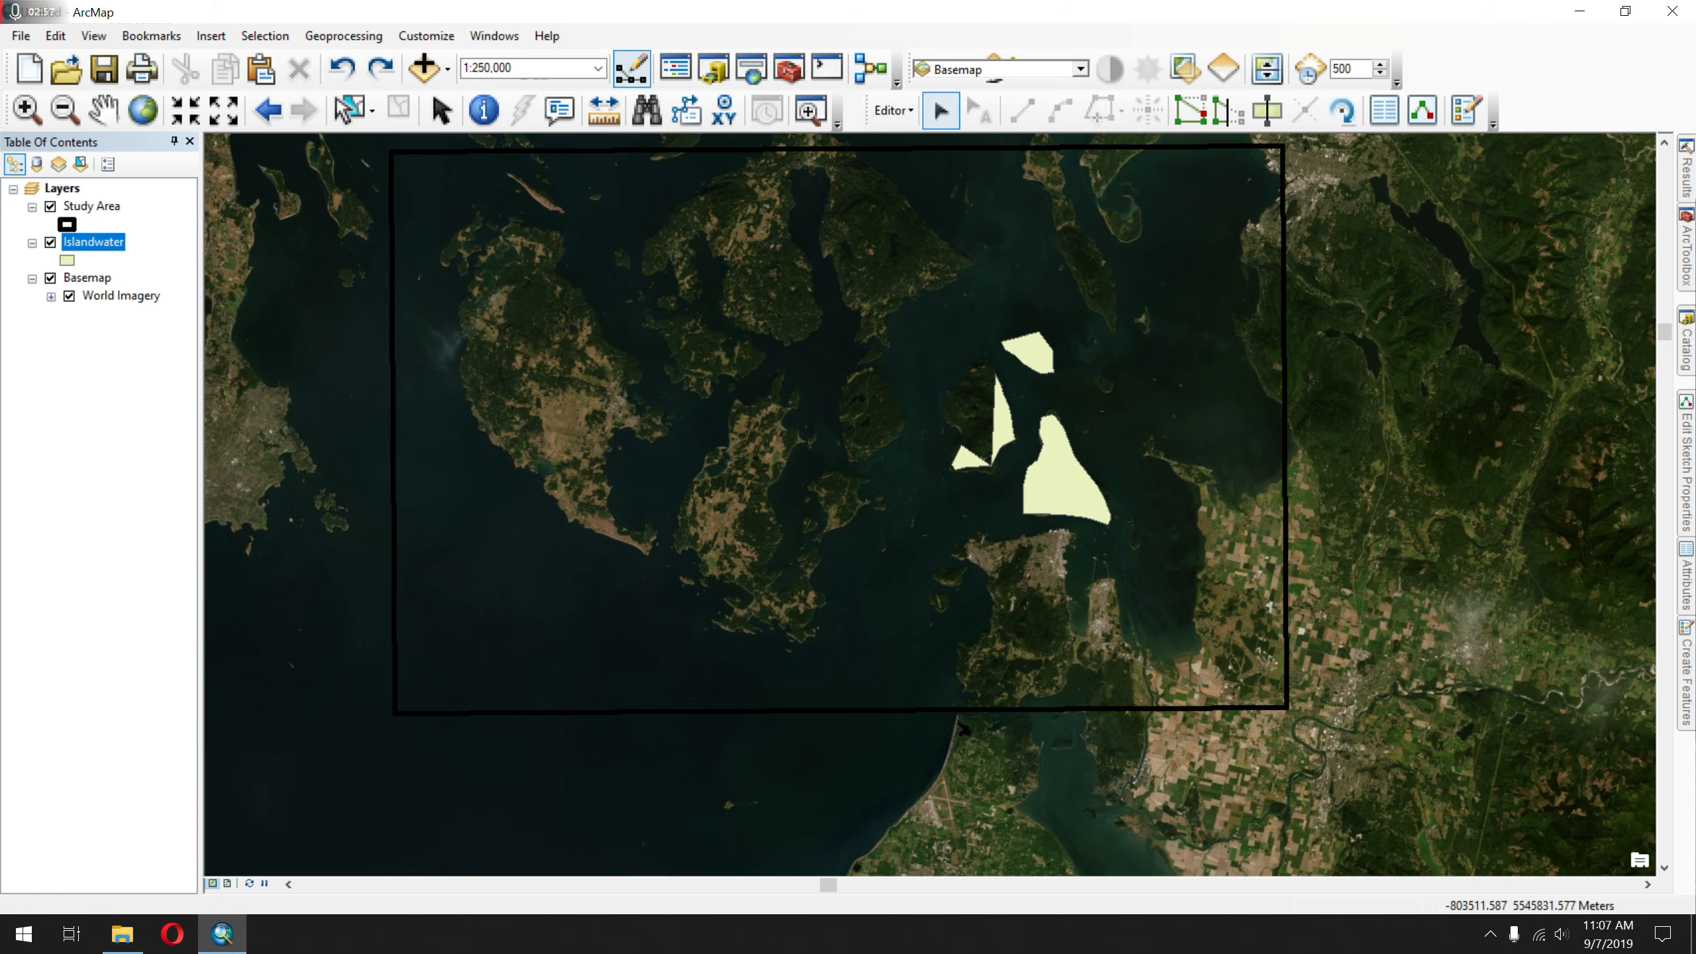
click(990, 423)
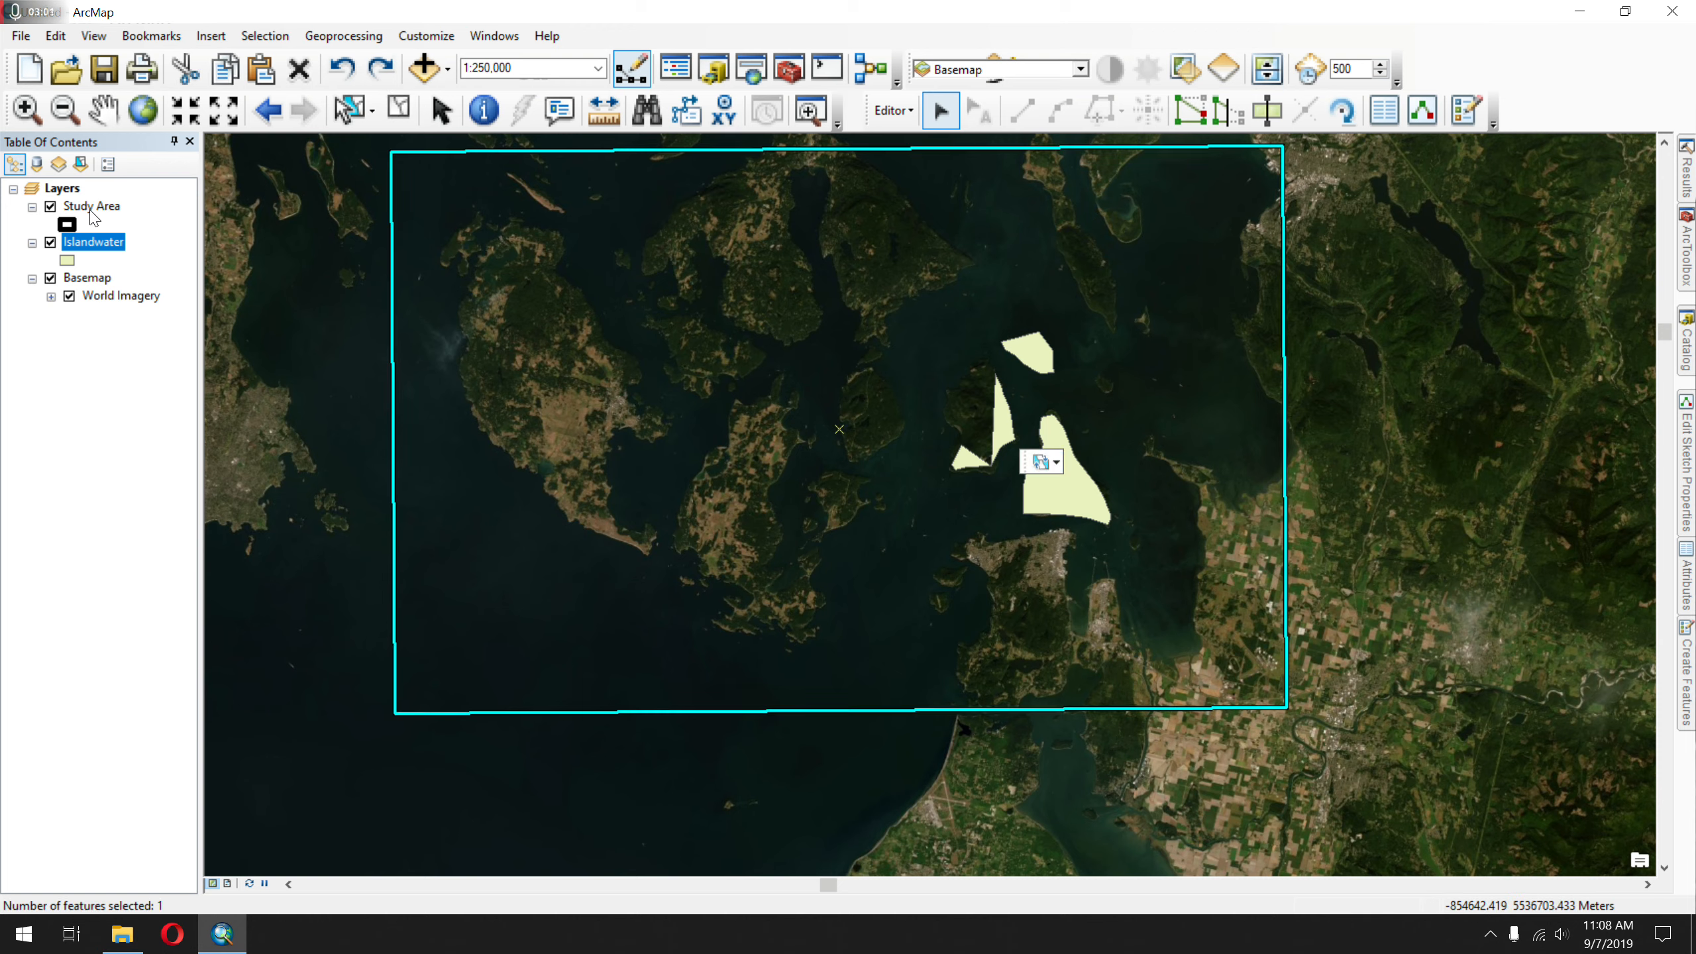
drag(92, 208, 93, 267)
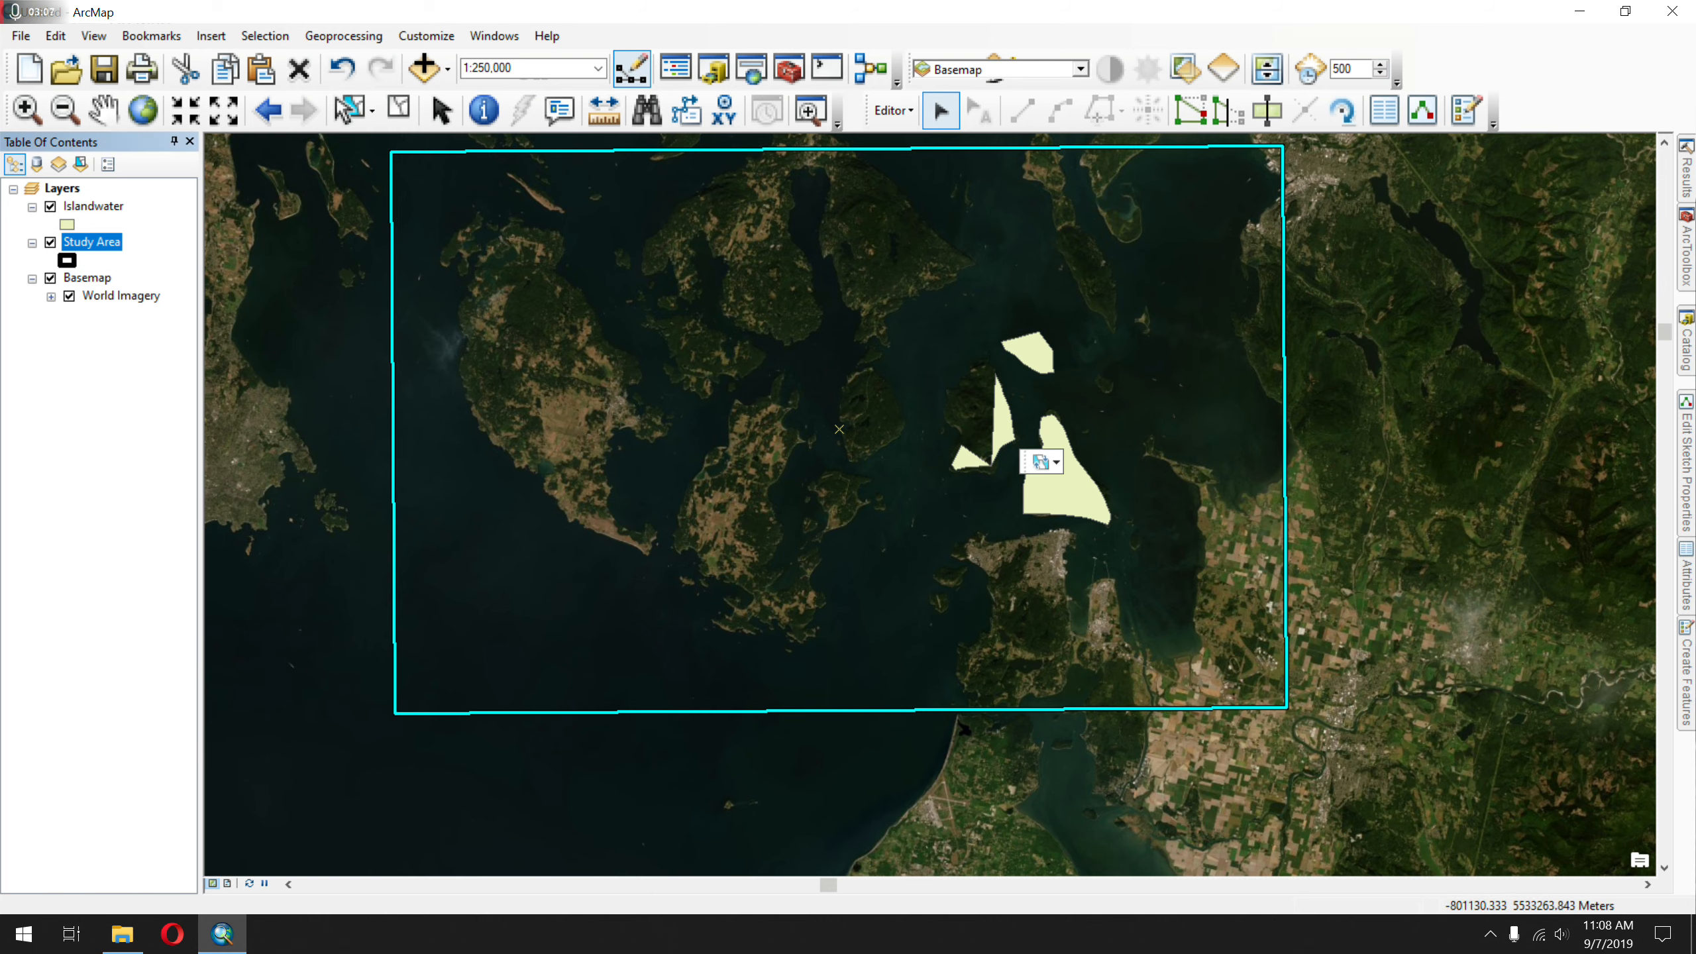
- Delete the two stray Islandwater polygon fragments on the island west of the two traced islands
click(1003, 420)
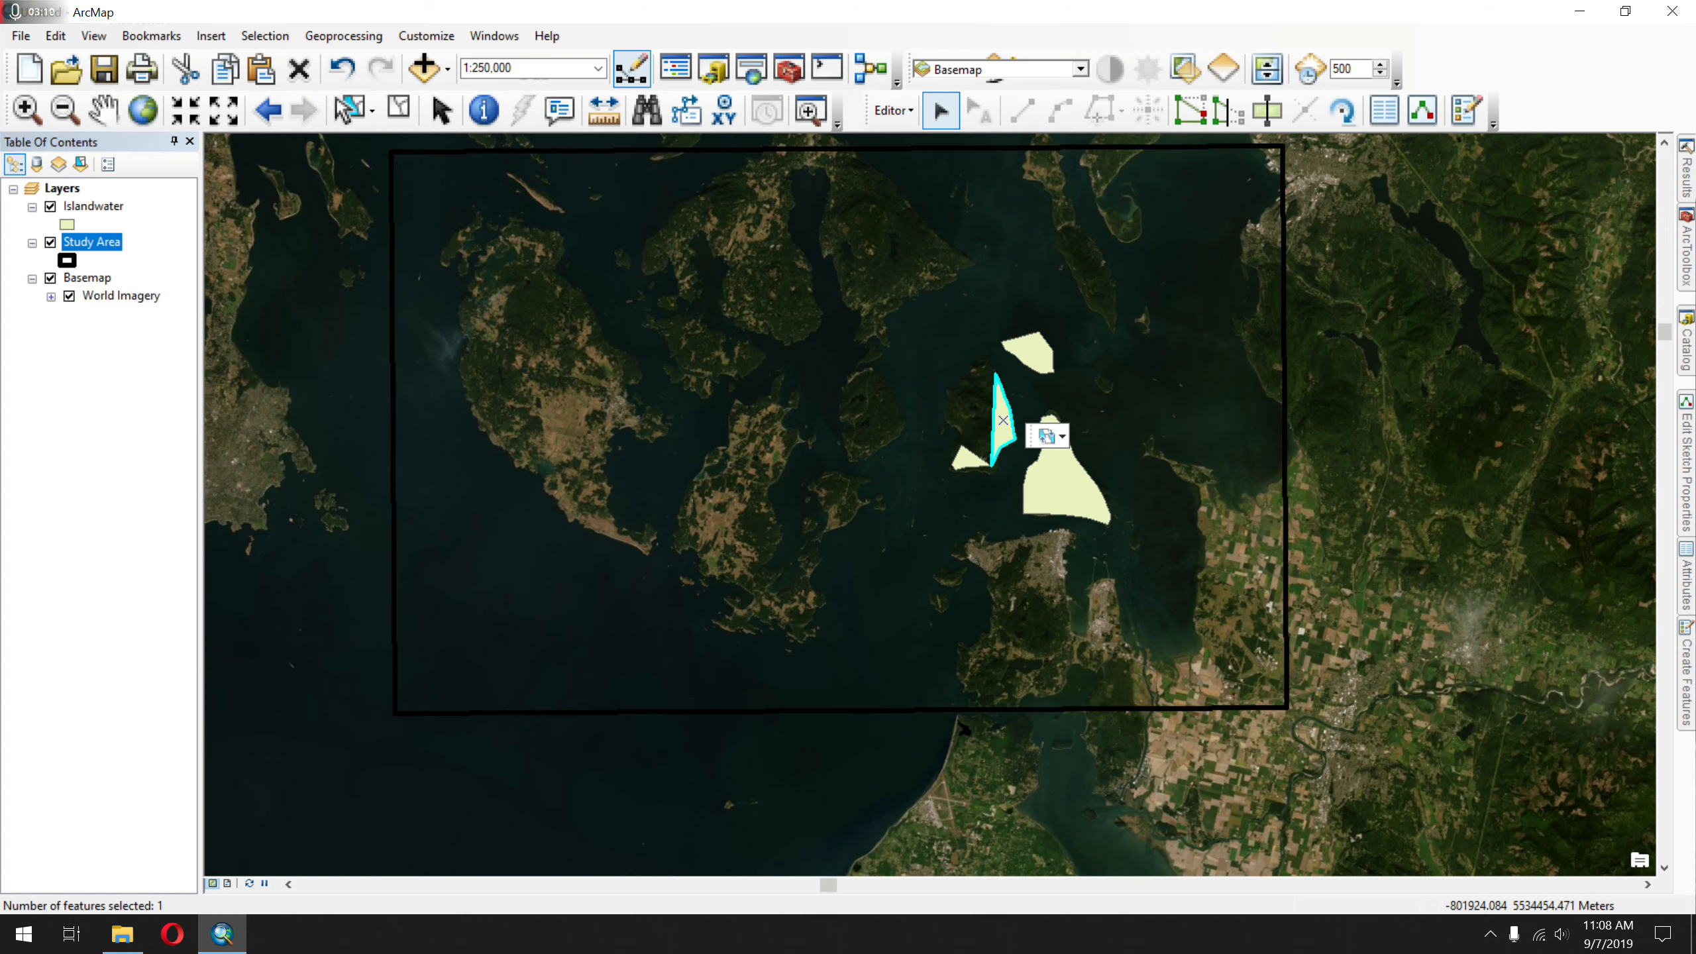
key(Delete)
click(973, 459)
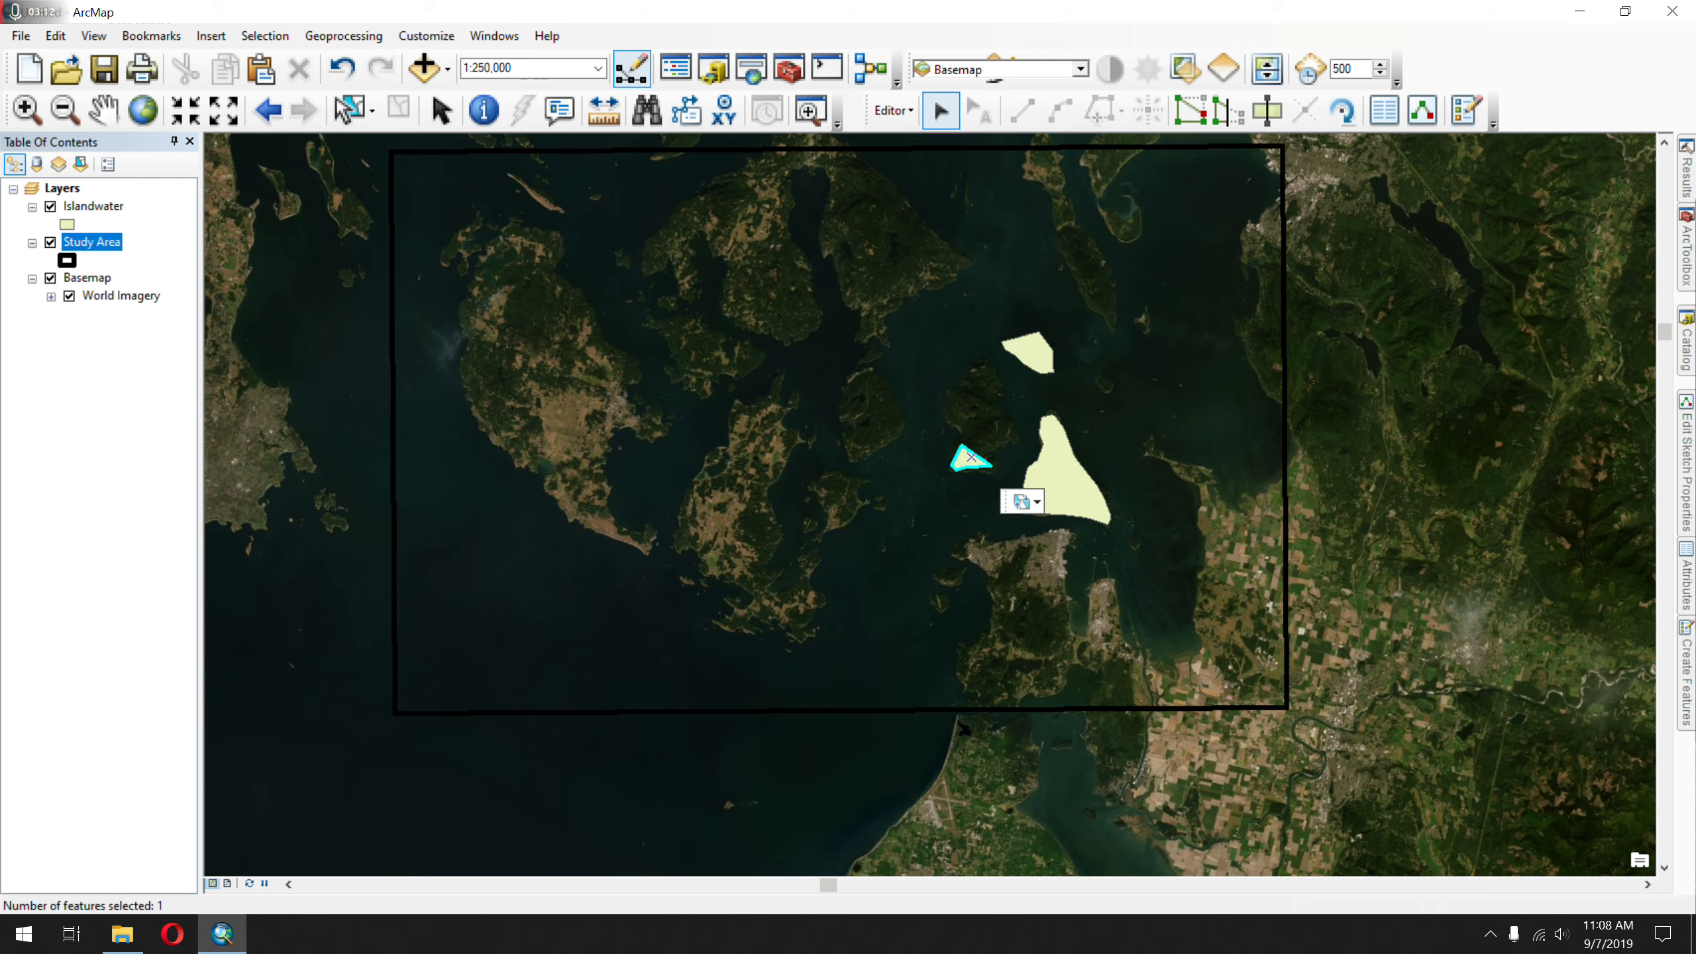
key(Delete)
- Digitize the island directly west of the two traced islands as an Islandwater polygon that follows its shoreline all the way around
scroll(929, 494, up, 2)
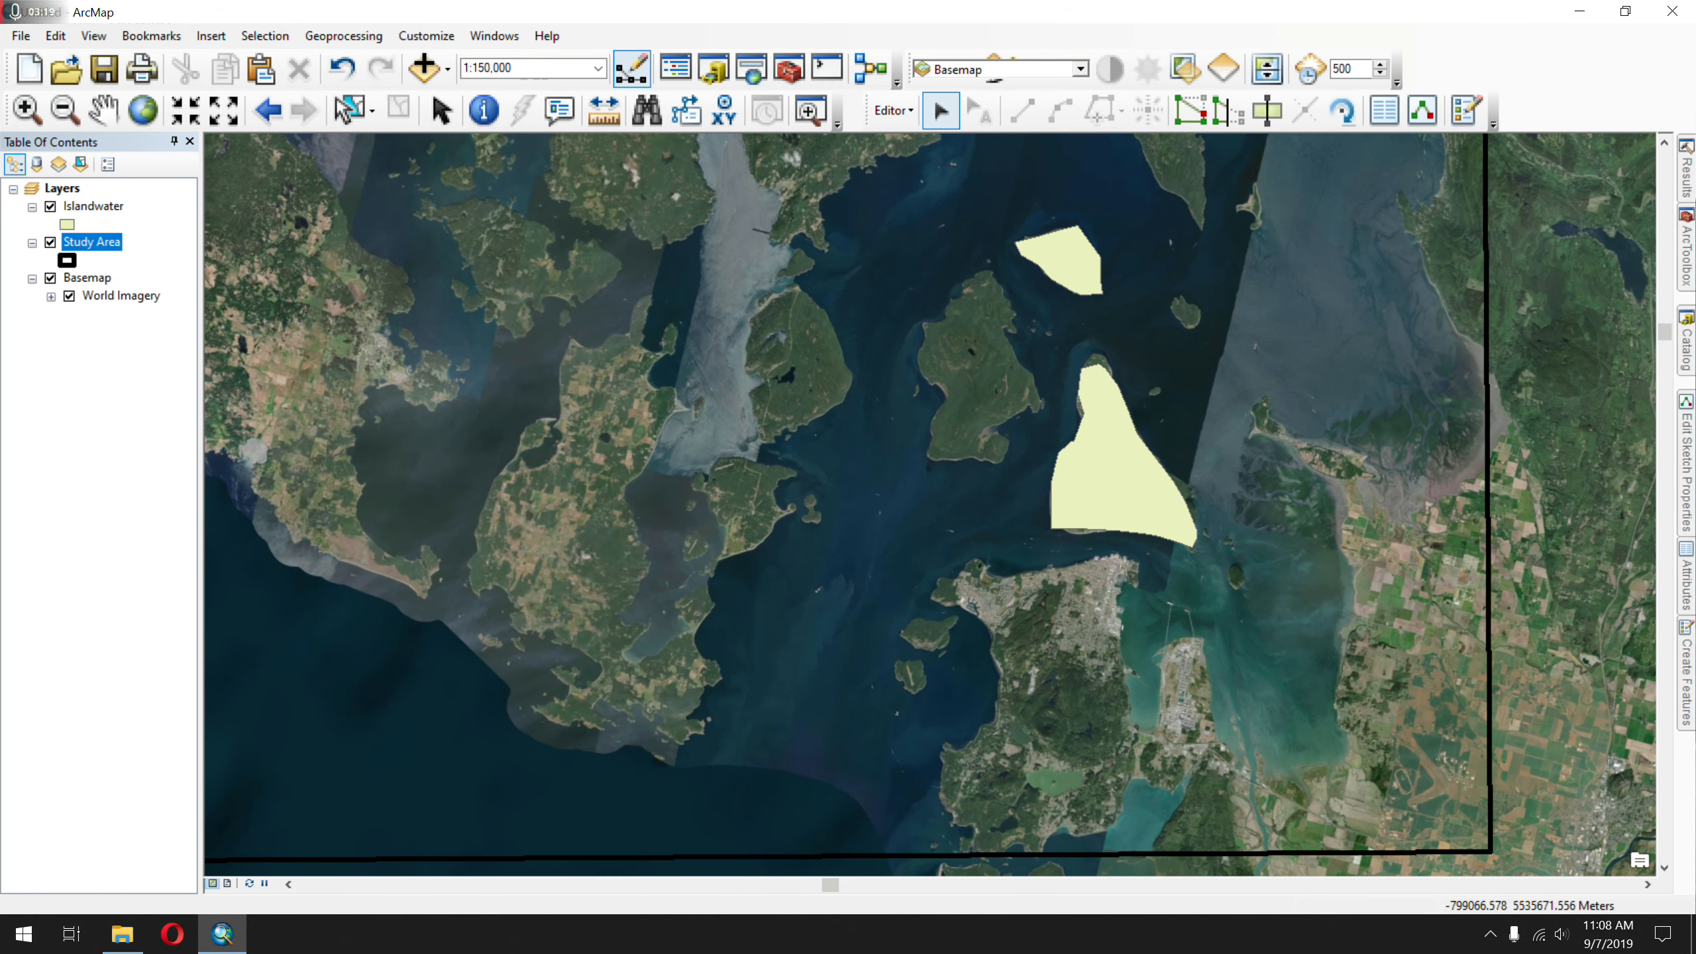
scroll(925, 494, up, 1)
scroll(930, 494, up, 1)
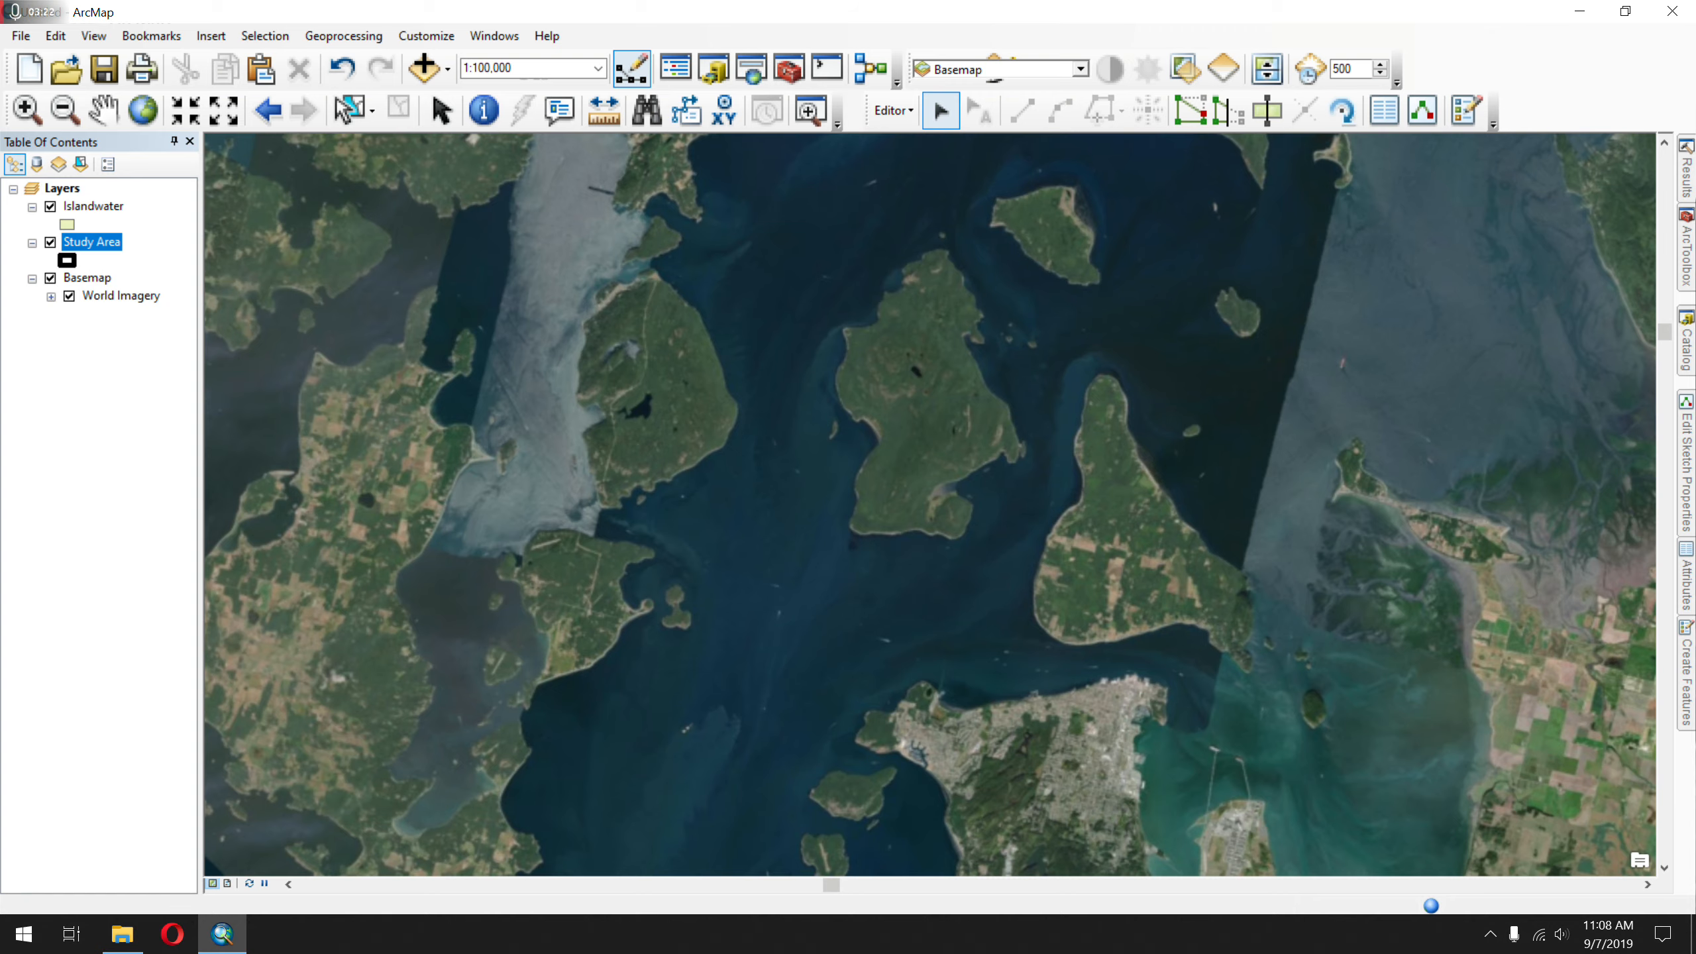
click(1686, 677)
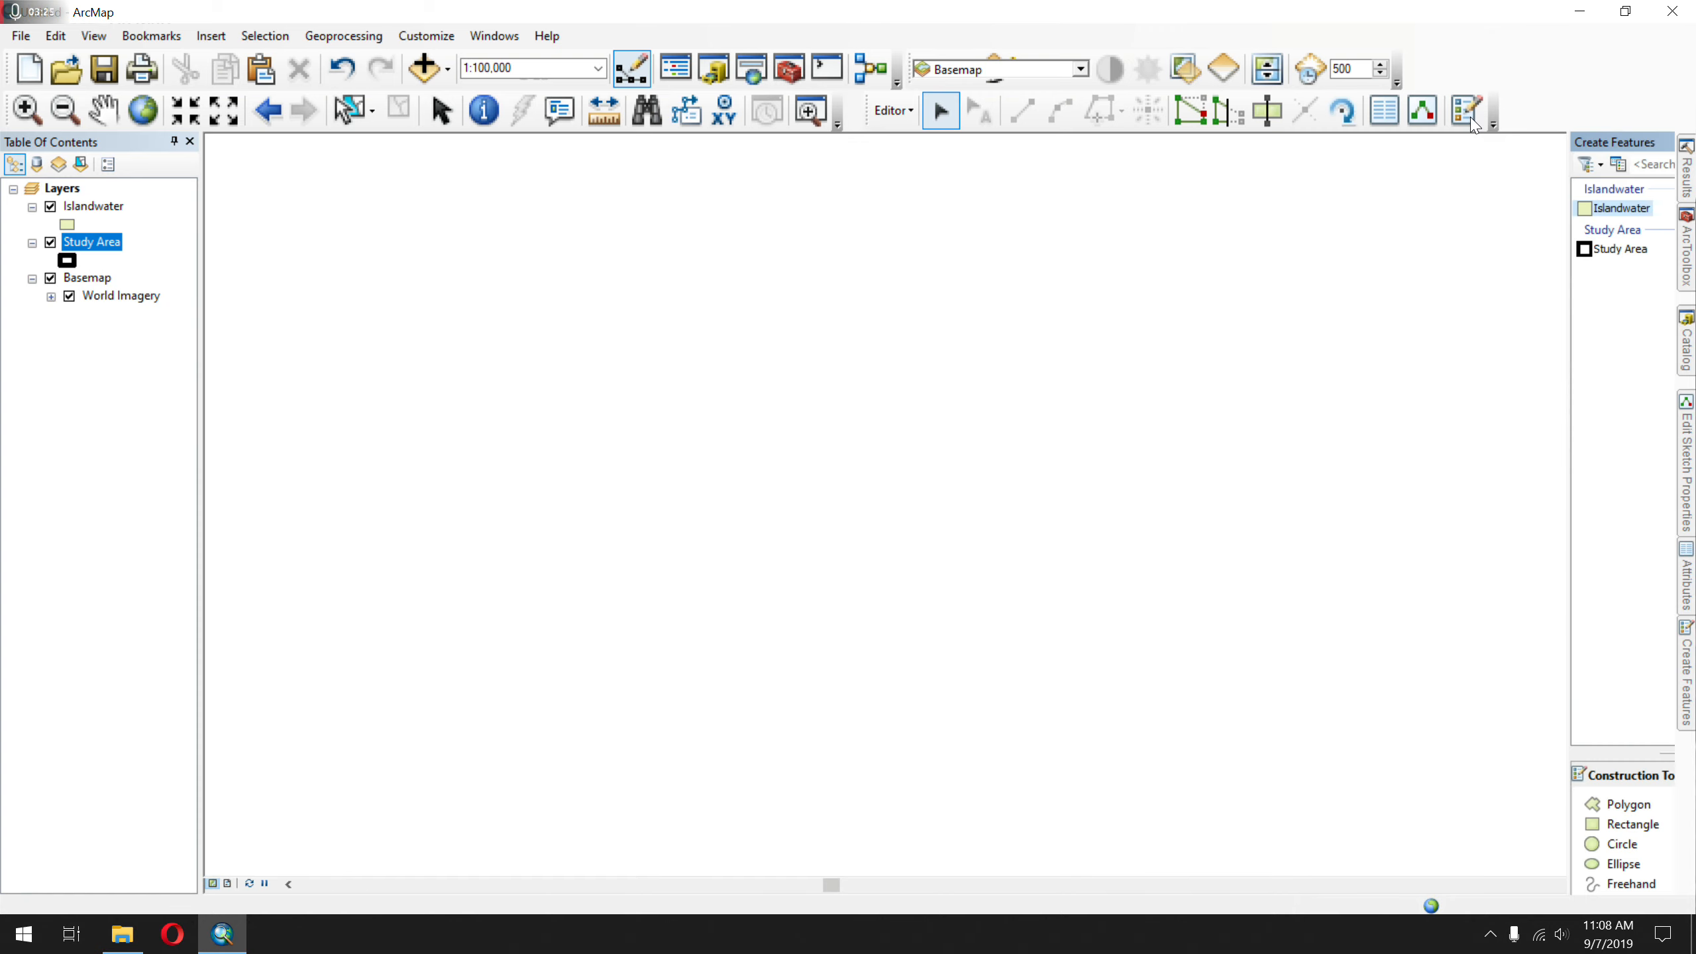
click(1562, 209)
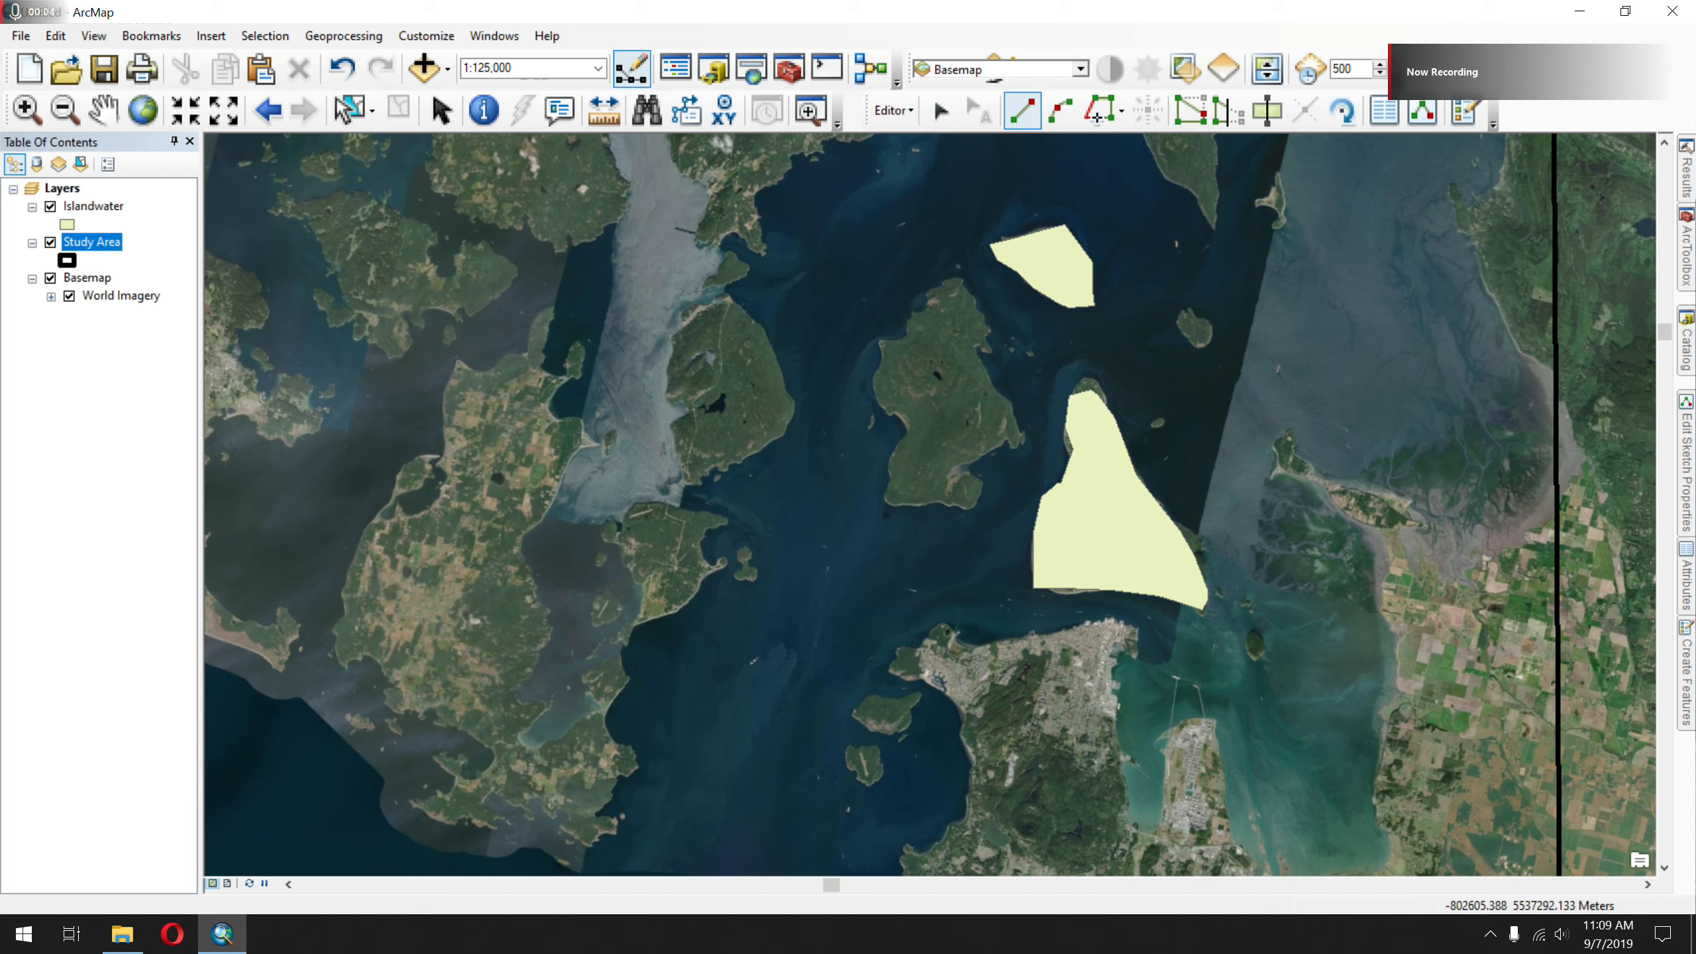
click(964, 280)
click(978, 301)
click(983, 321)
click(990, 337)
click(992, 359)
click(992, 362)
click(994, 379)
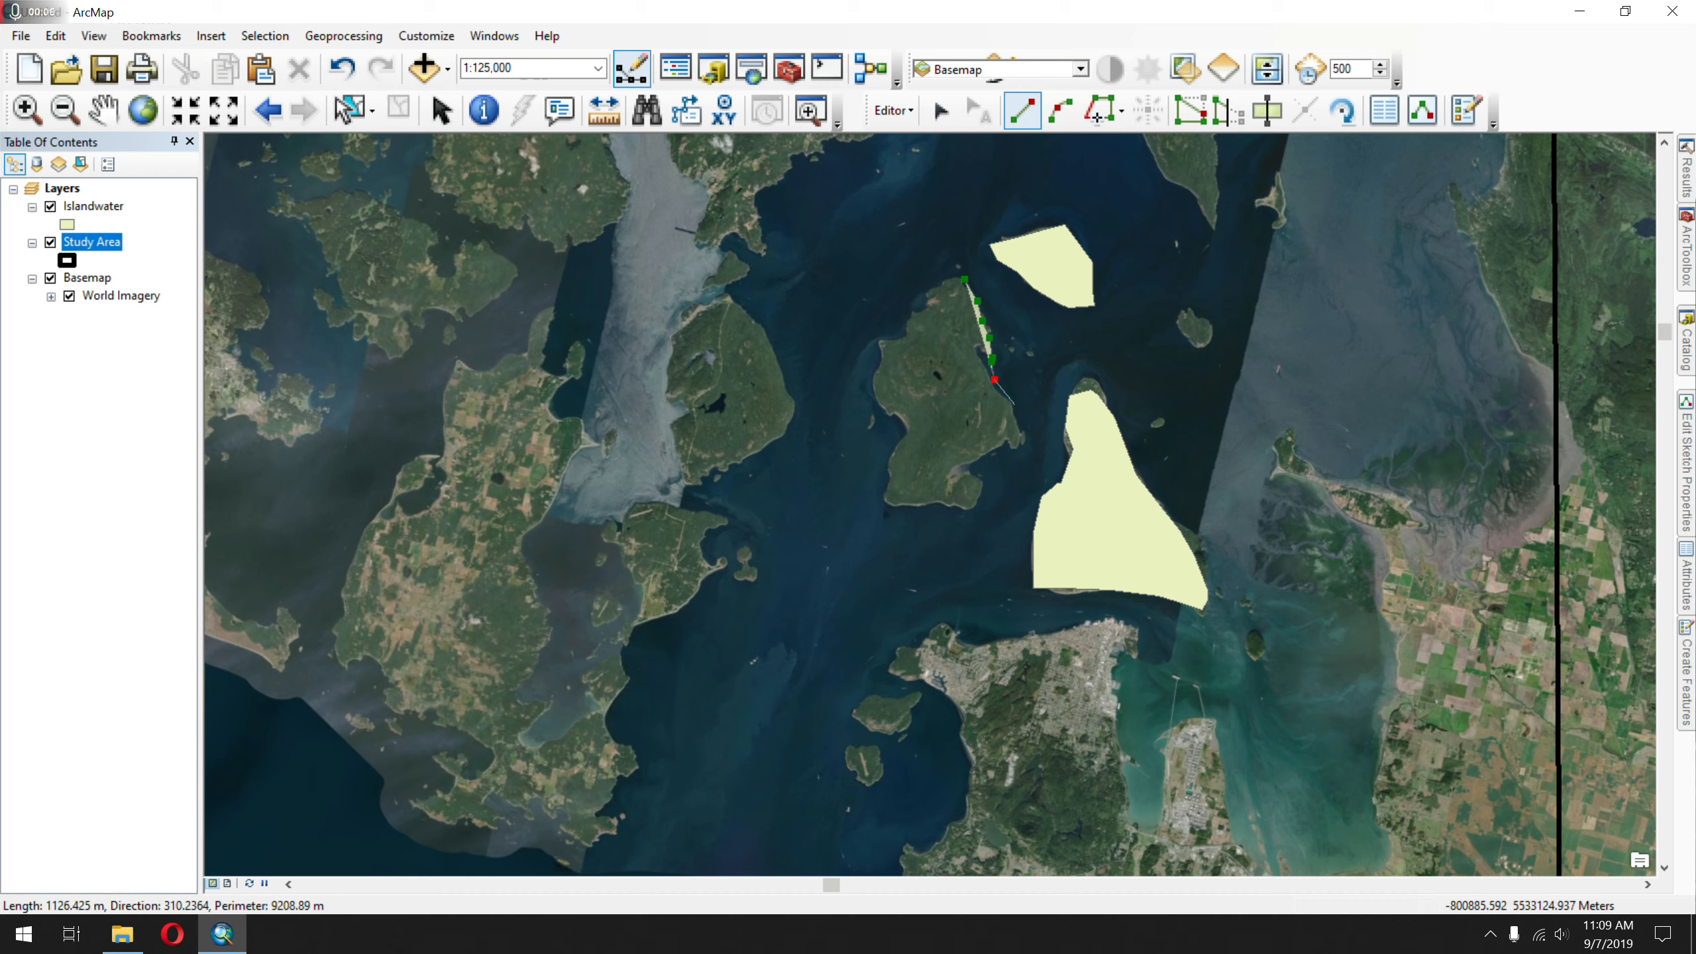
click(1017, 406)
click(1023, 430)
click(1026, 450)
click(1005, 454)
click(995, 458)
click(976, 466)
click(982, 491)
click(981, 500)
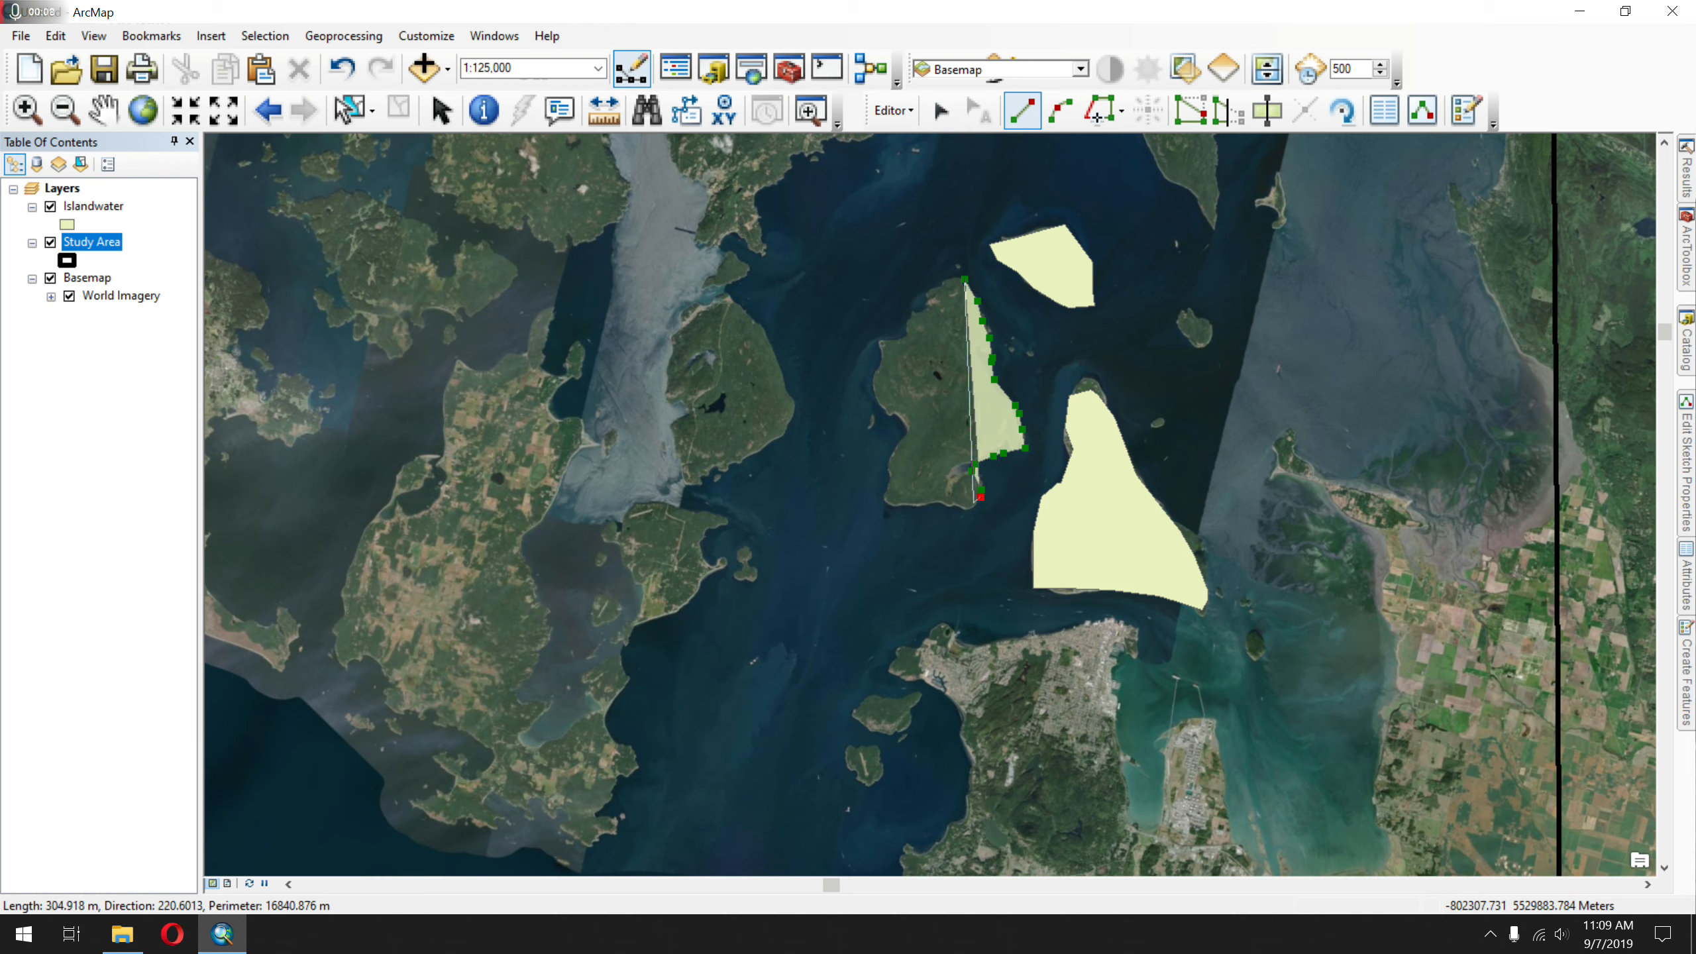
click(973, 504)
click(958, 508)
click(936, 507)
click(920, 508)
click(908, 509)
click(893, 511)
click(886, 506)
click(891, 482)
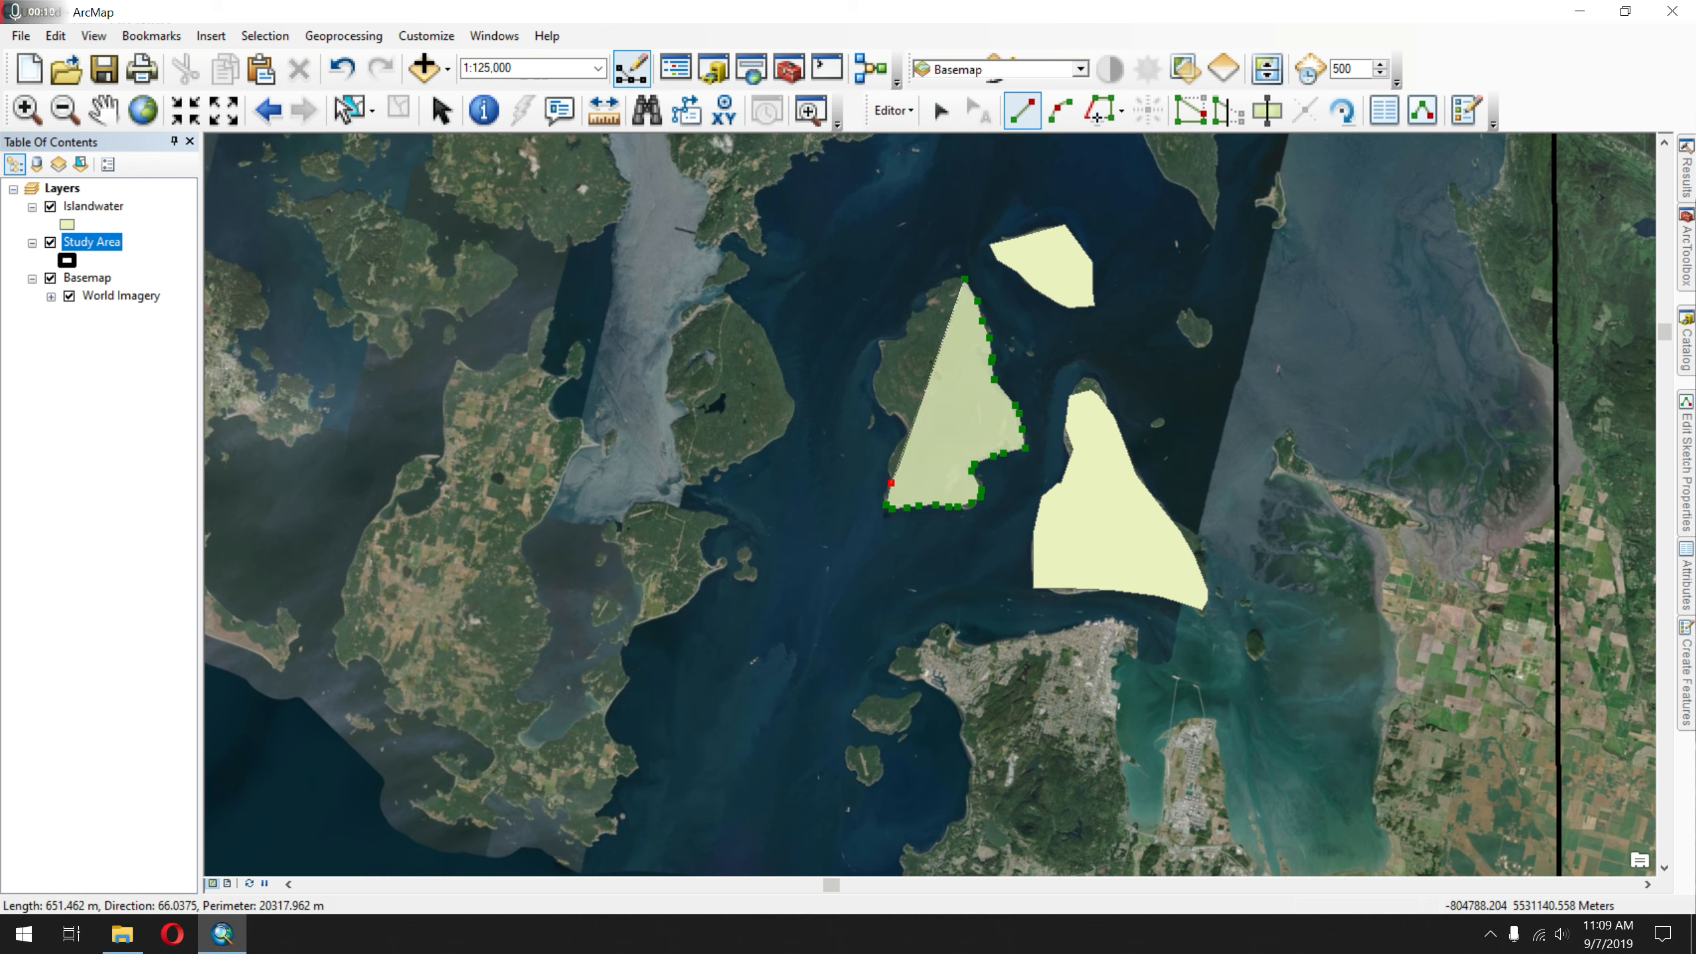
click(900, 467)
click(909, 448)
click(904, 427)
click(883, 410)
click(875, 399)
click(871, 379)
click(877, 364)
click(886, 350)
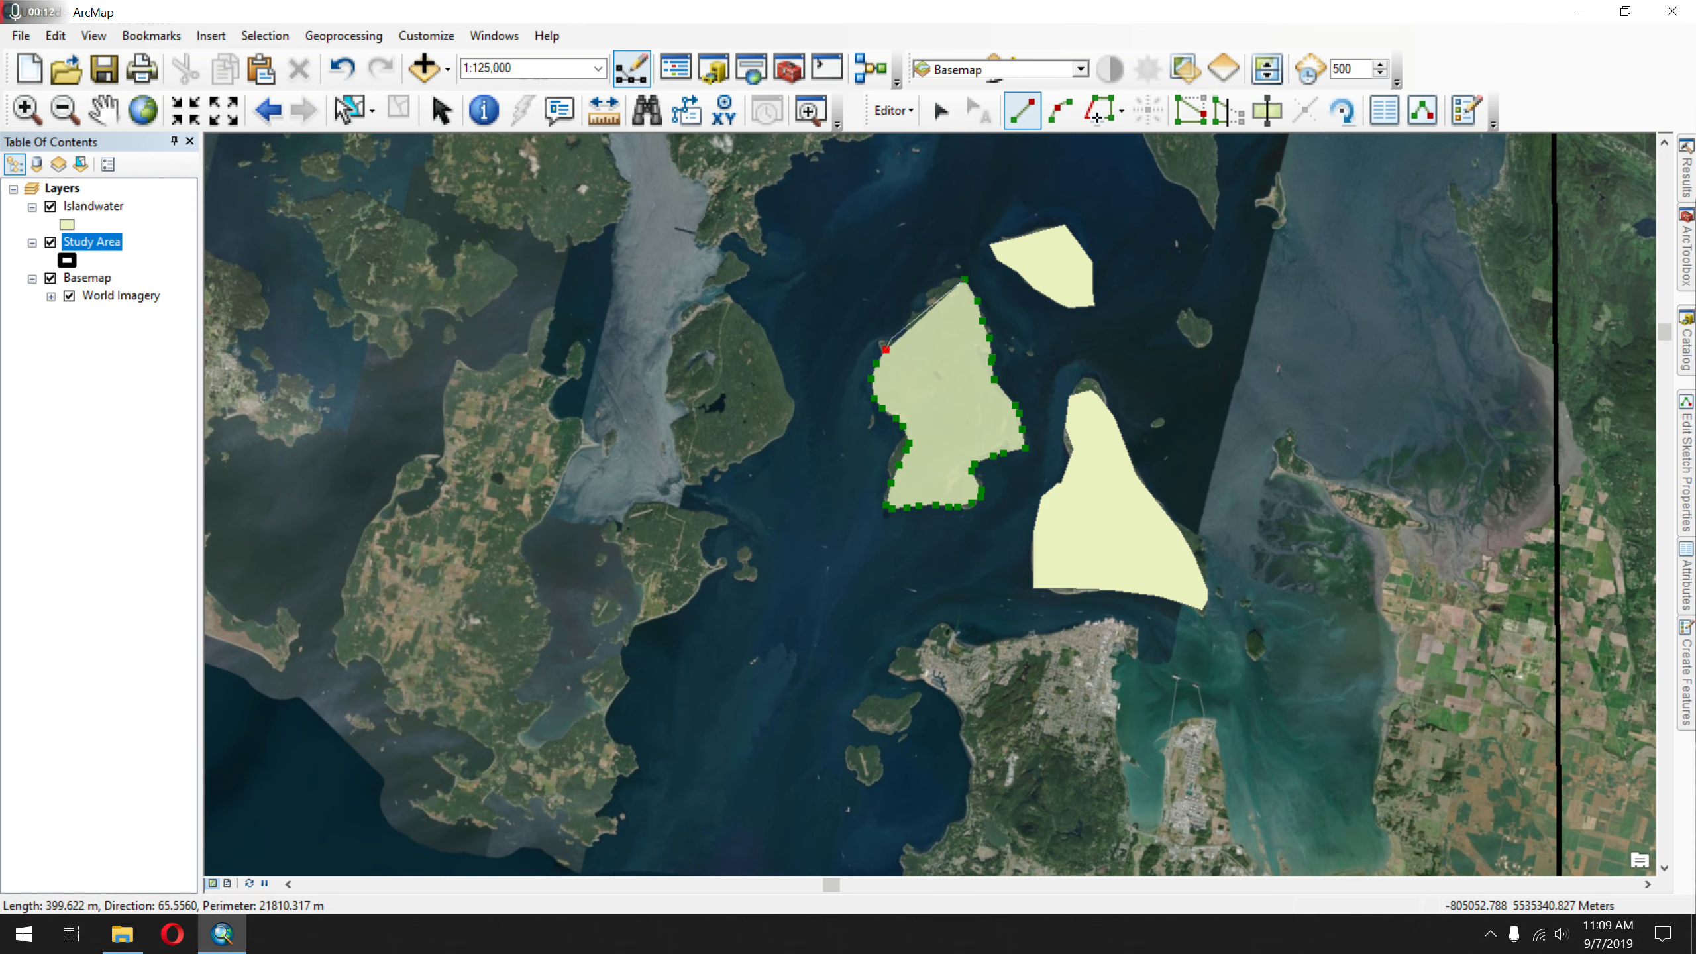
click(893, 338)
click(906, 321)
click(918, 308)
click(930, 295)
double_click(943, 284)
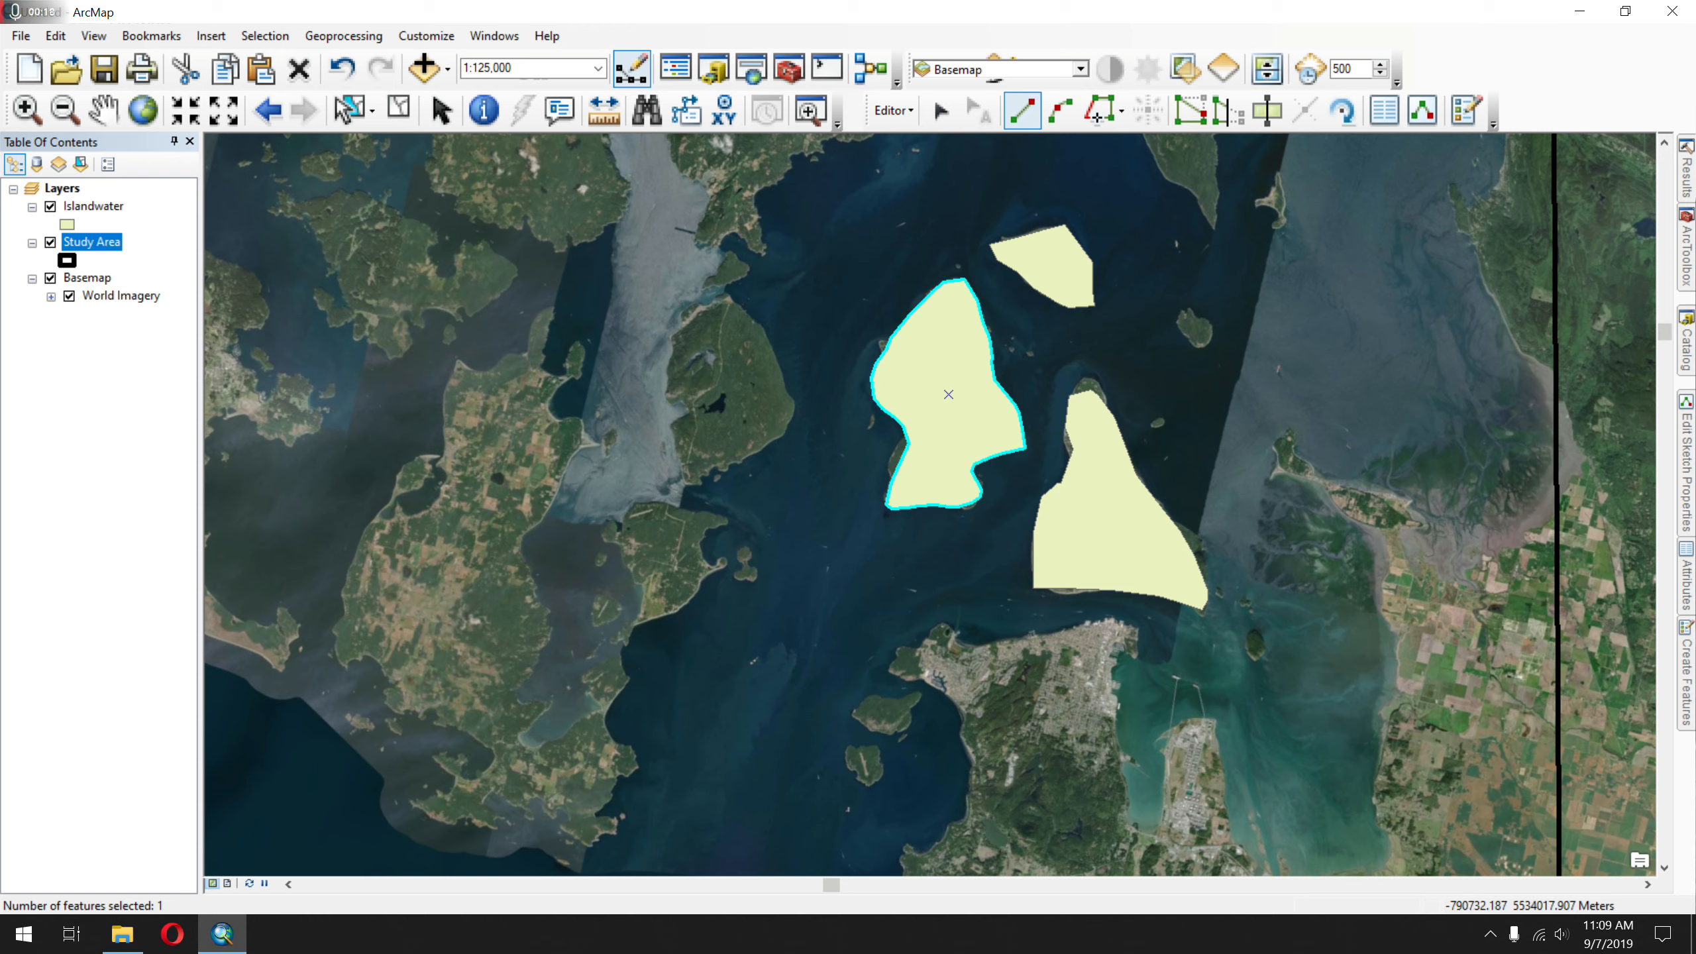
- Set the new western island's Descrip attribute to island and its Other attribute to nice island
click(1384, 109)
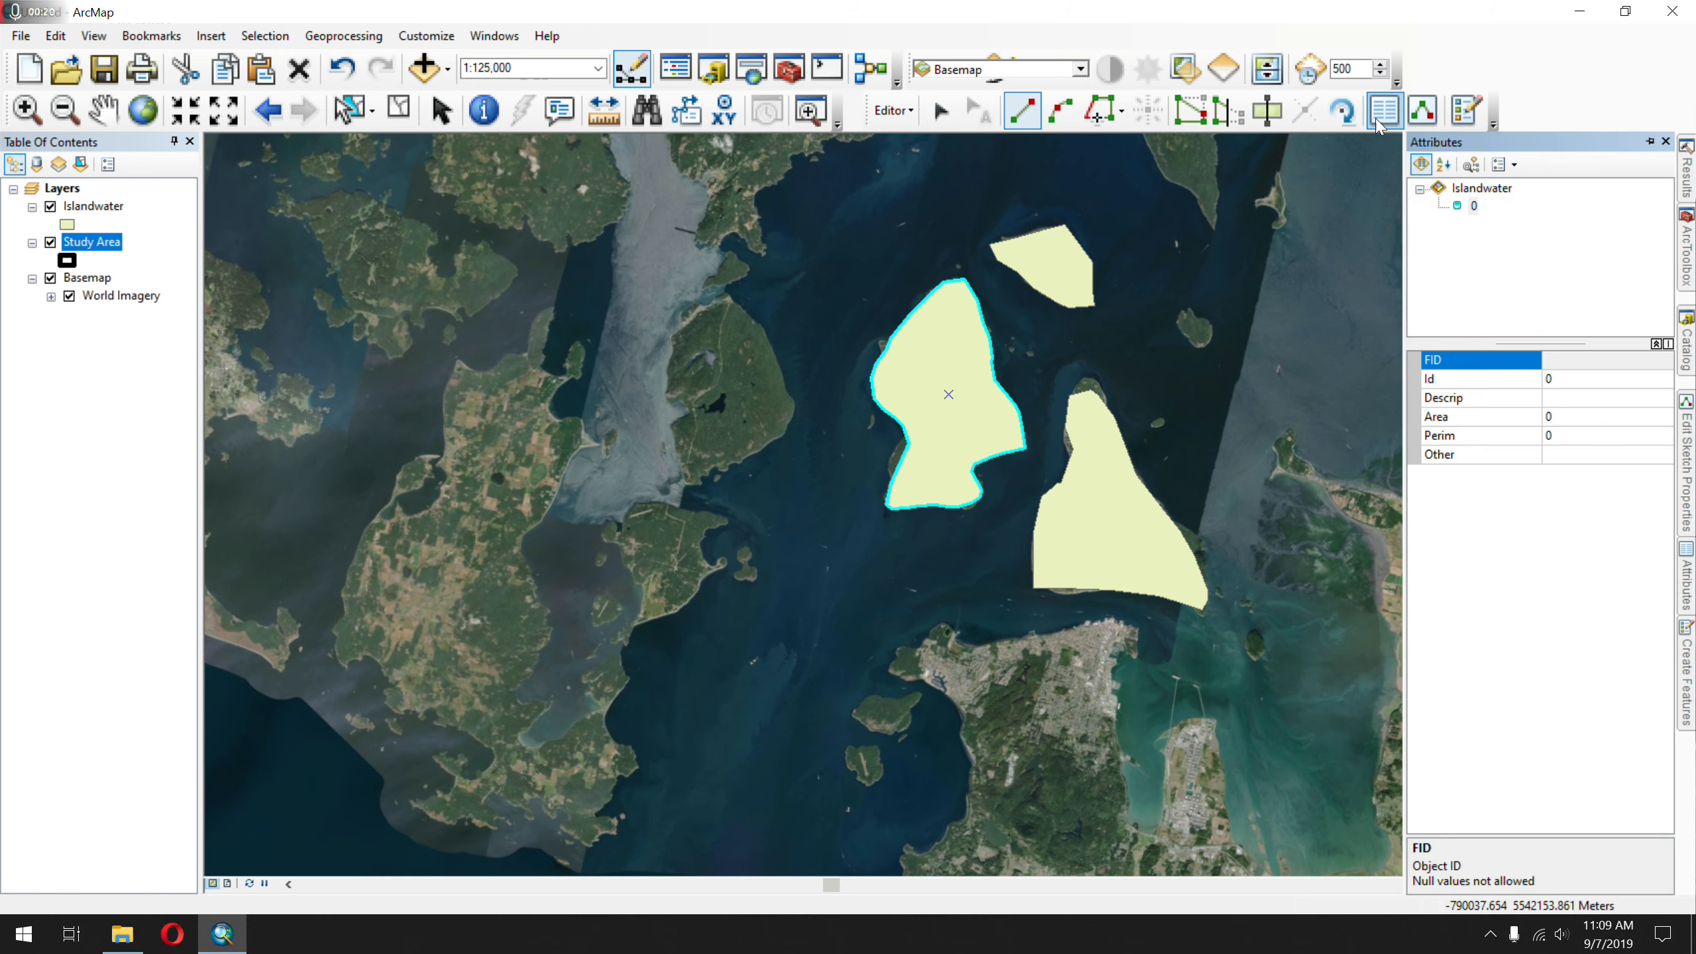
click(1597, 397)
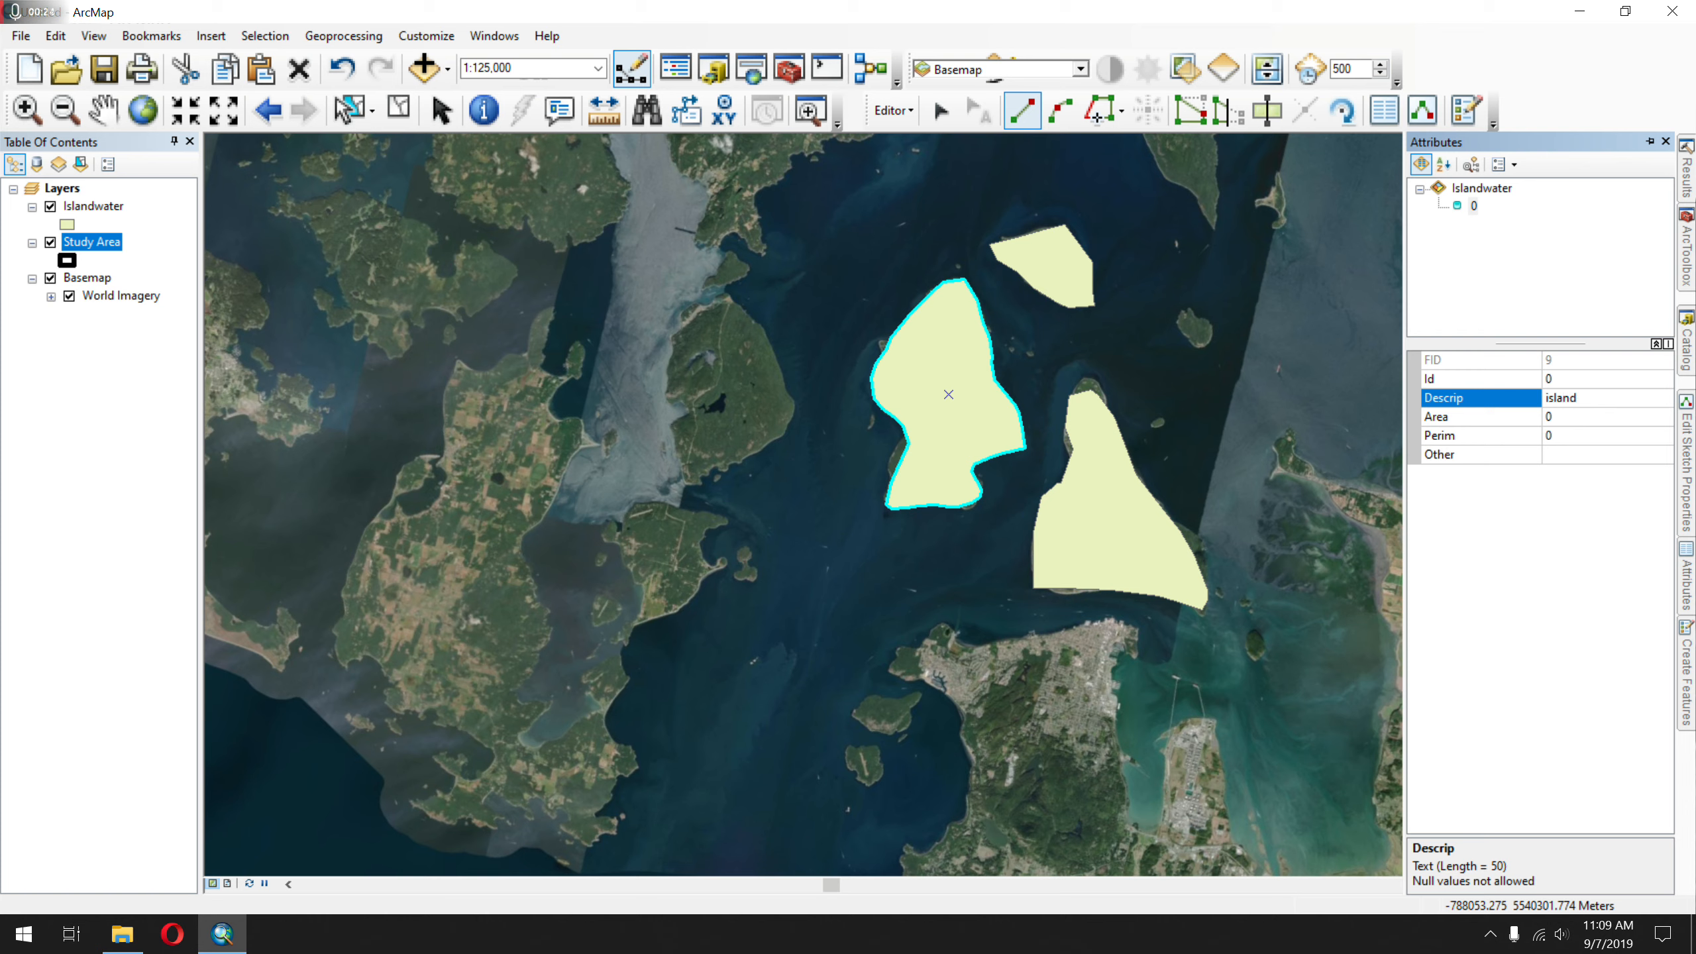
key(Tab)
key(Tab)
key(Tab)
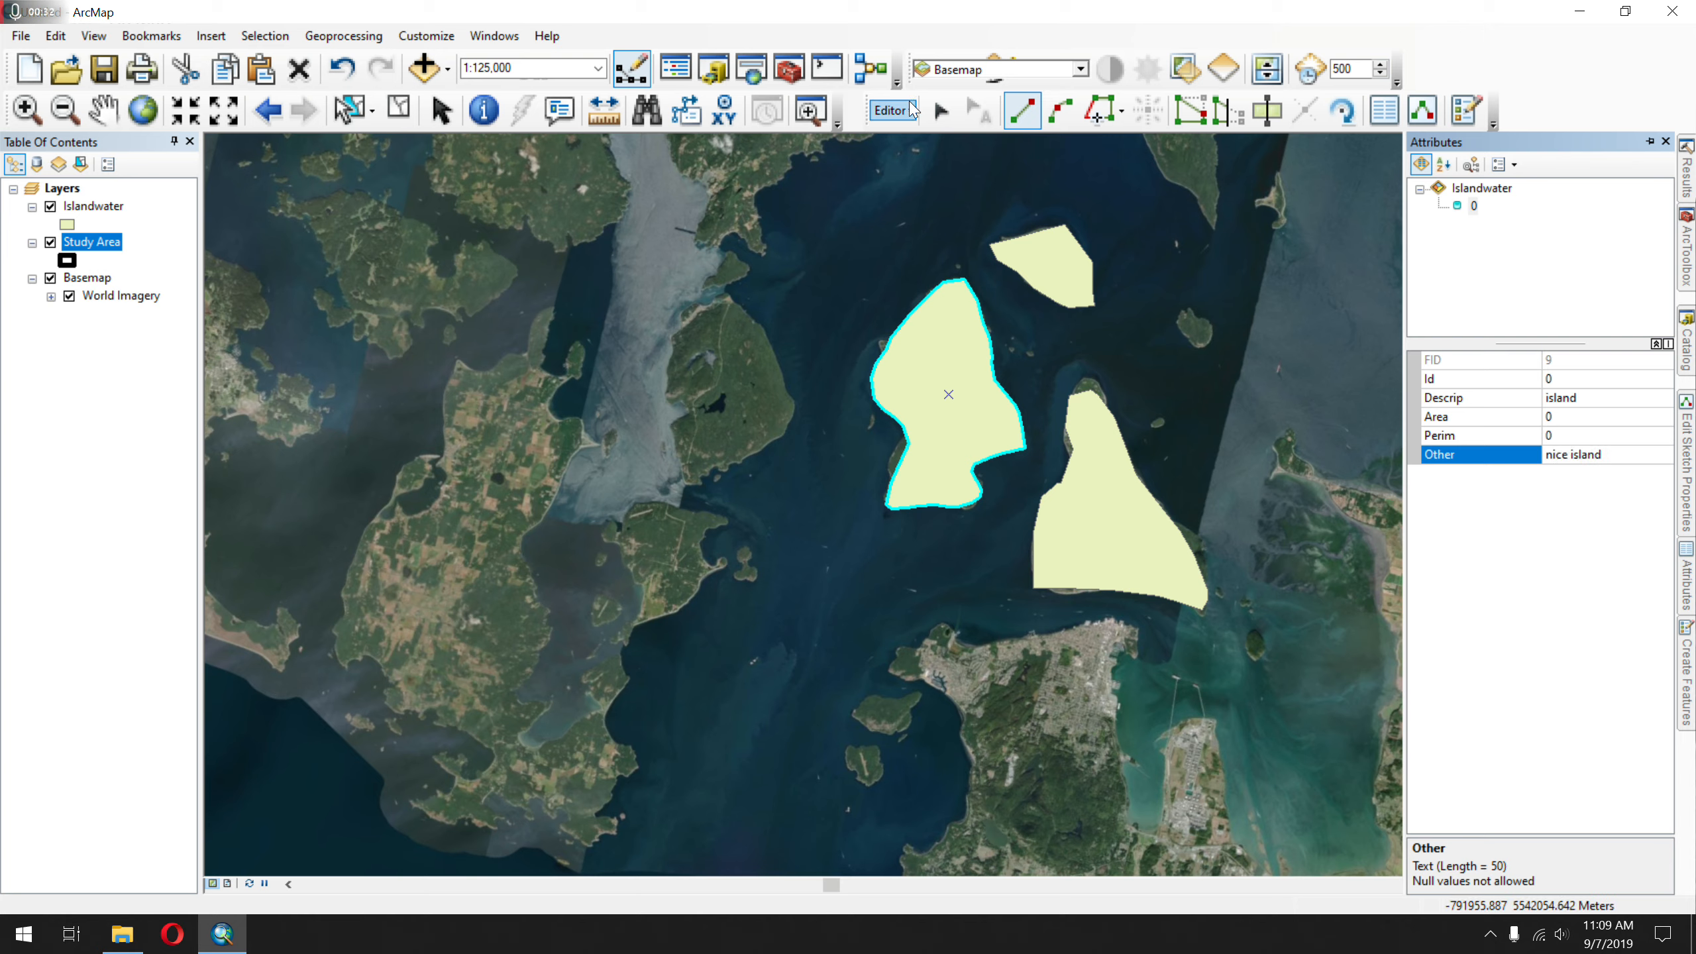
- Edit the vertices of the large triangular island's polygon to fit the shoreline at its northern tip and upper west coast
click(941, 111)
click(1203, 545)
click(1153, 550)
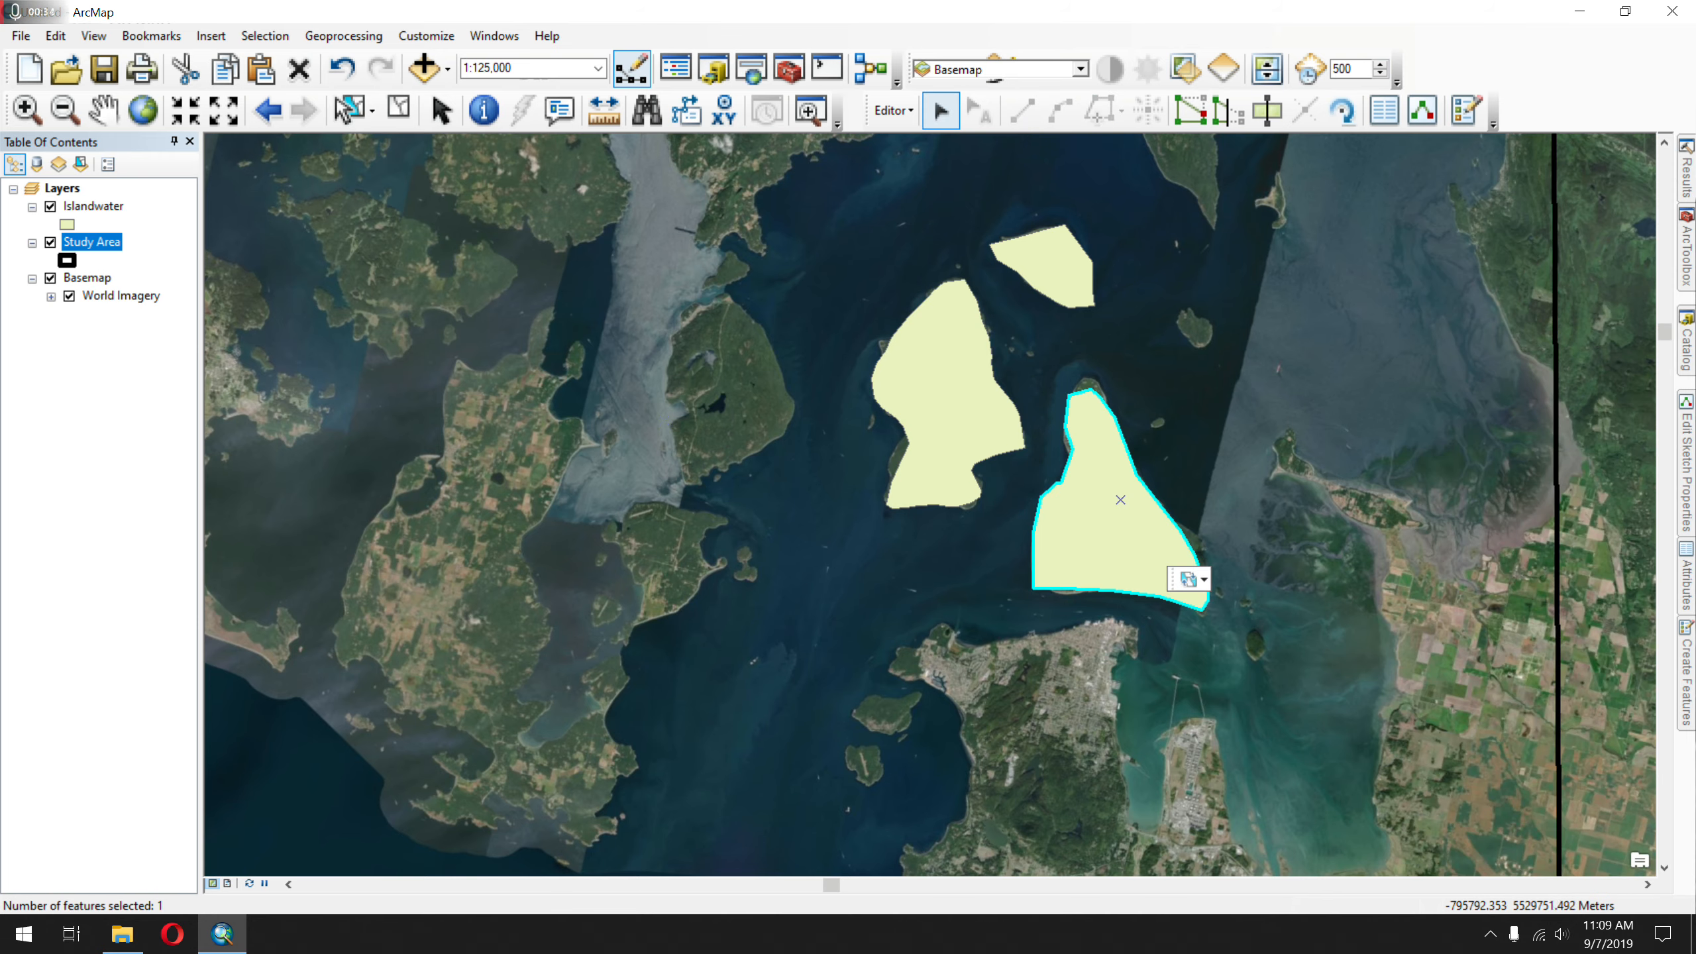
scroll(1203, 571, up, 3)
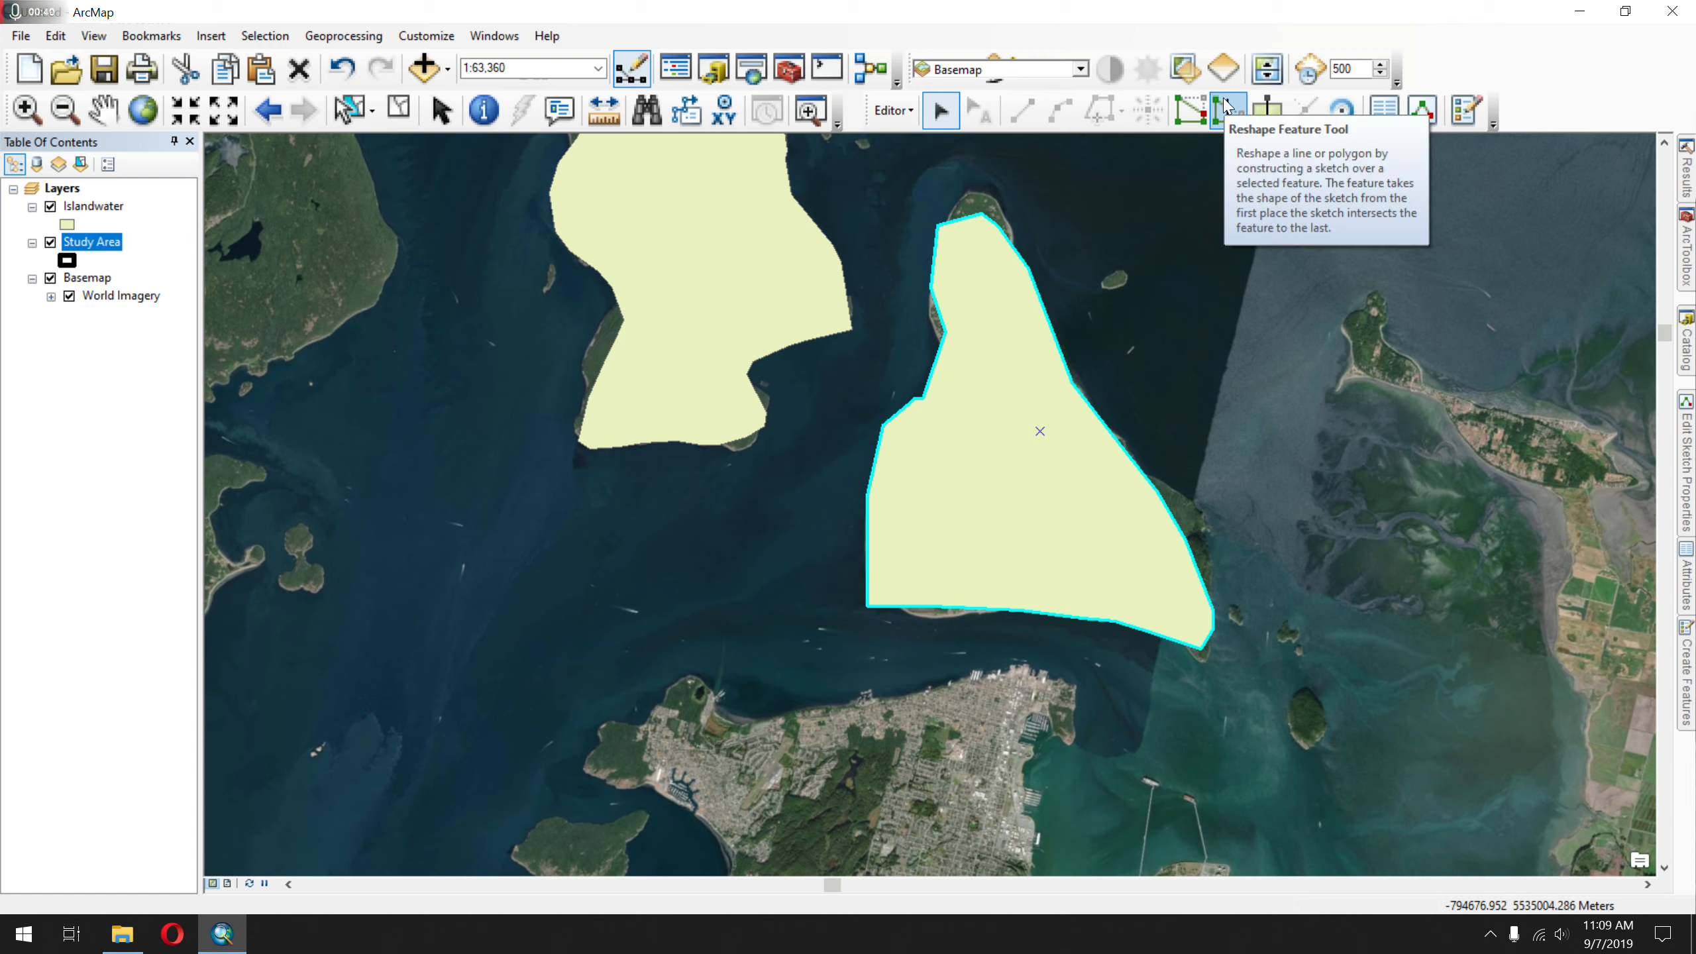
click(1192, 117)
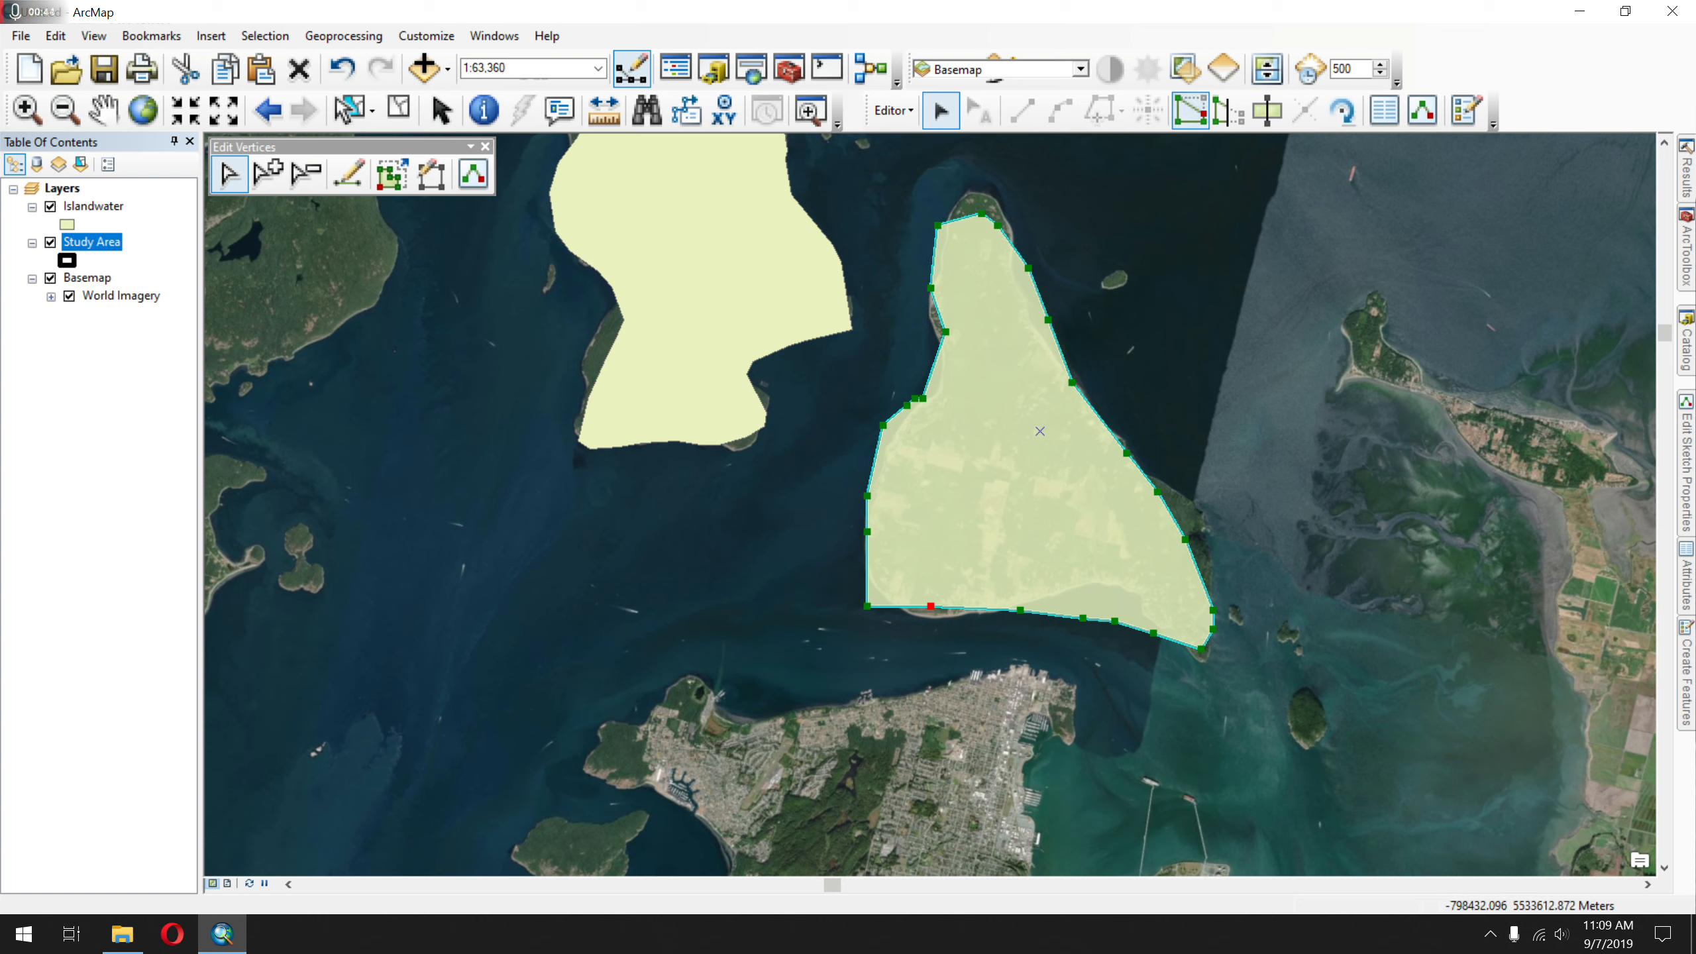
mouse_move(981, 214)
mouse_down()
mouse_move(989, 194)
mouse_move(998, 228)
mouse_move(1005, 213)
mouse_move(961, 193)
mouse_up()
mouse_move(945, 335)
mouse_down()
mouse_move(928, 322)
mouse_move(940, 313)
mouse_up()
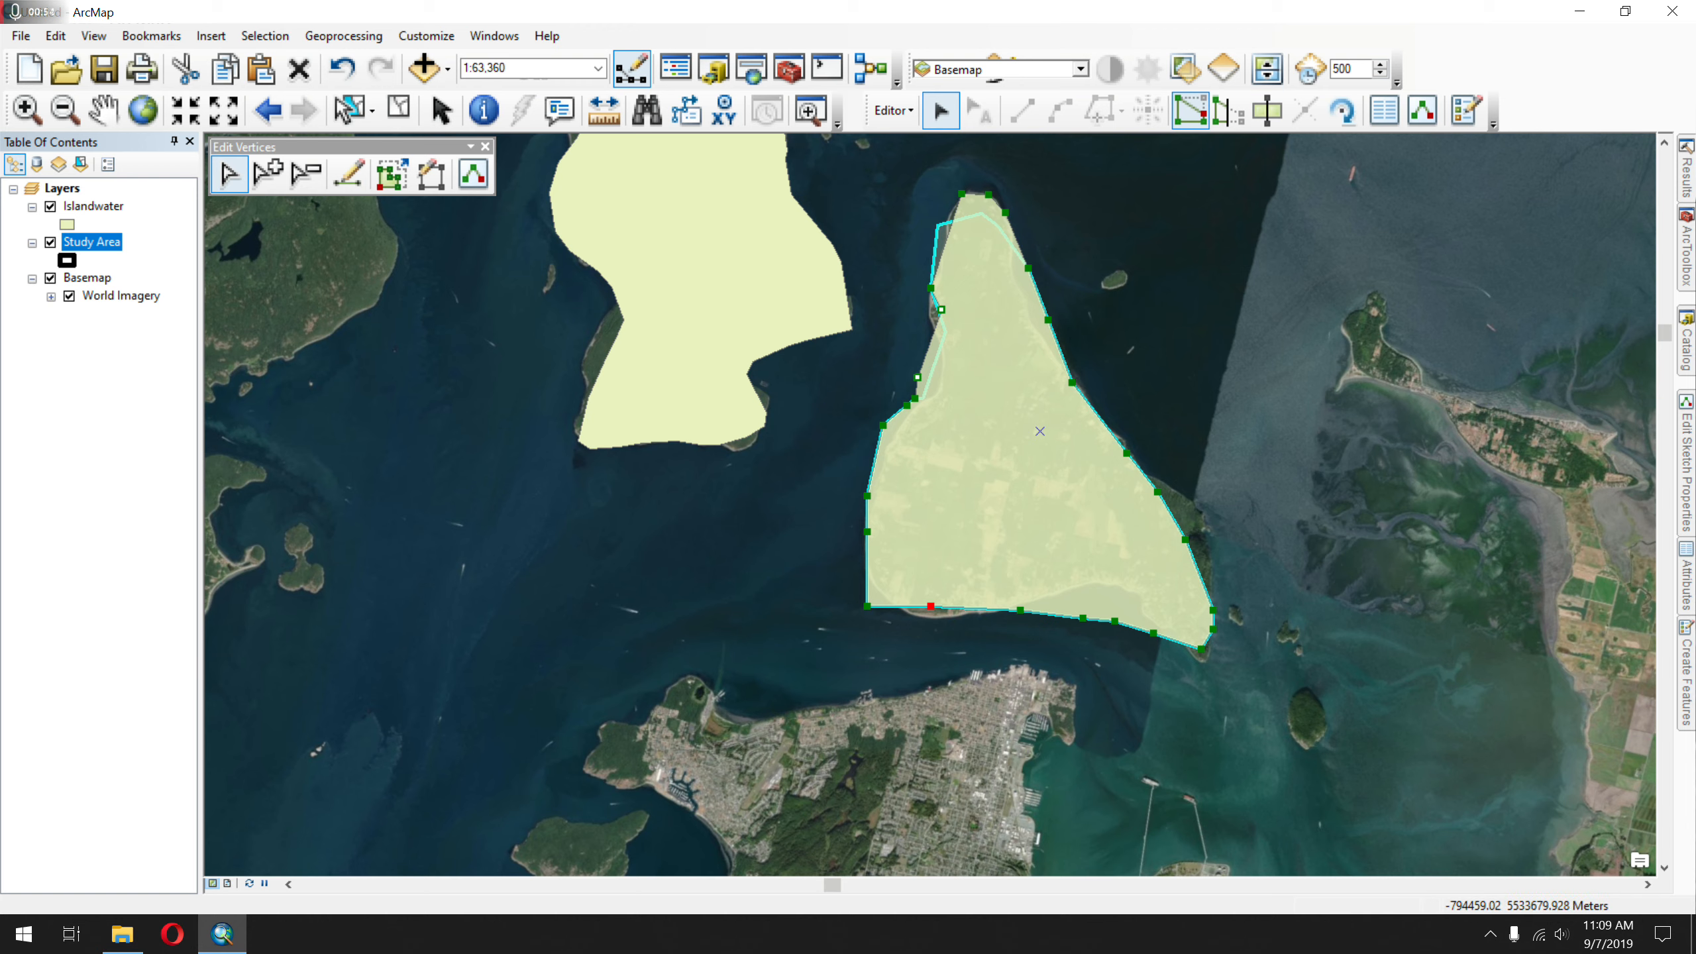
click(1222, 218)
- Try to reshape the large triangular island with a straight line drawn across its northern part
click(1227, 121)
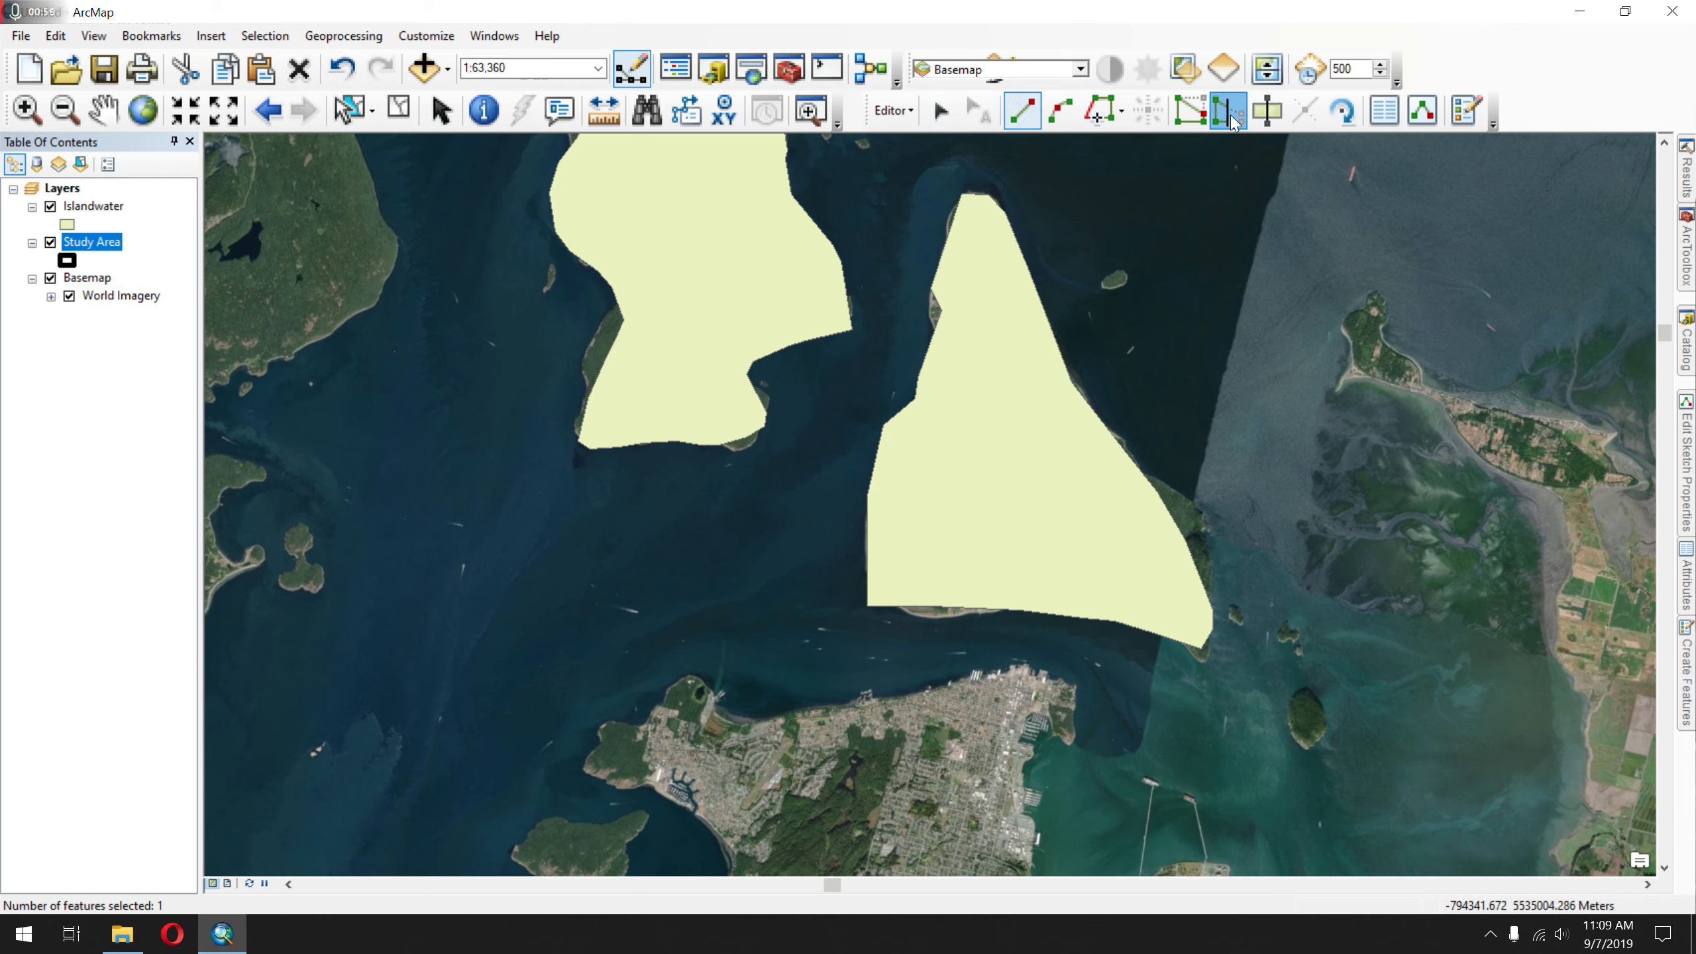
click(1085, 269)
double_click(878, 366)
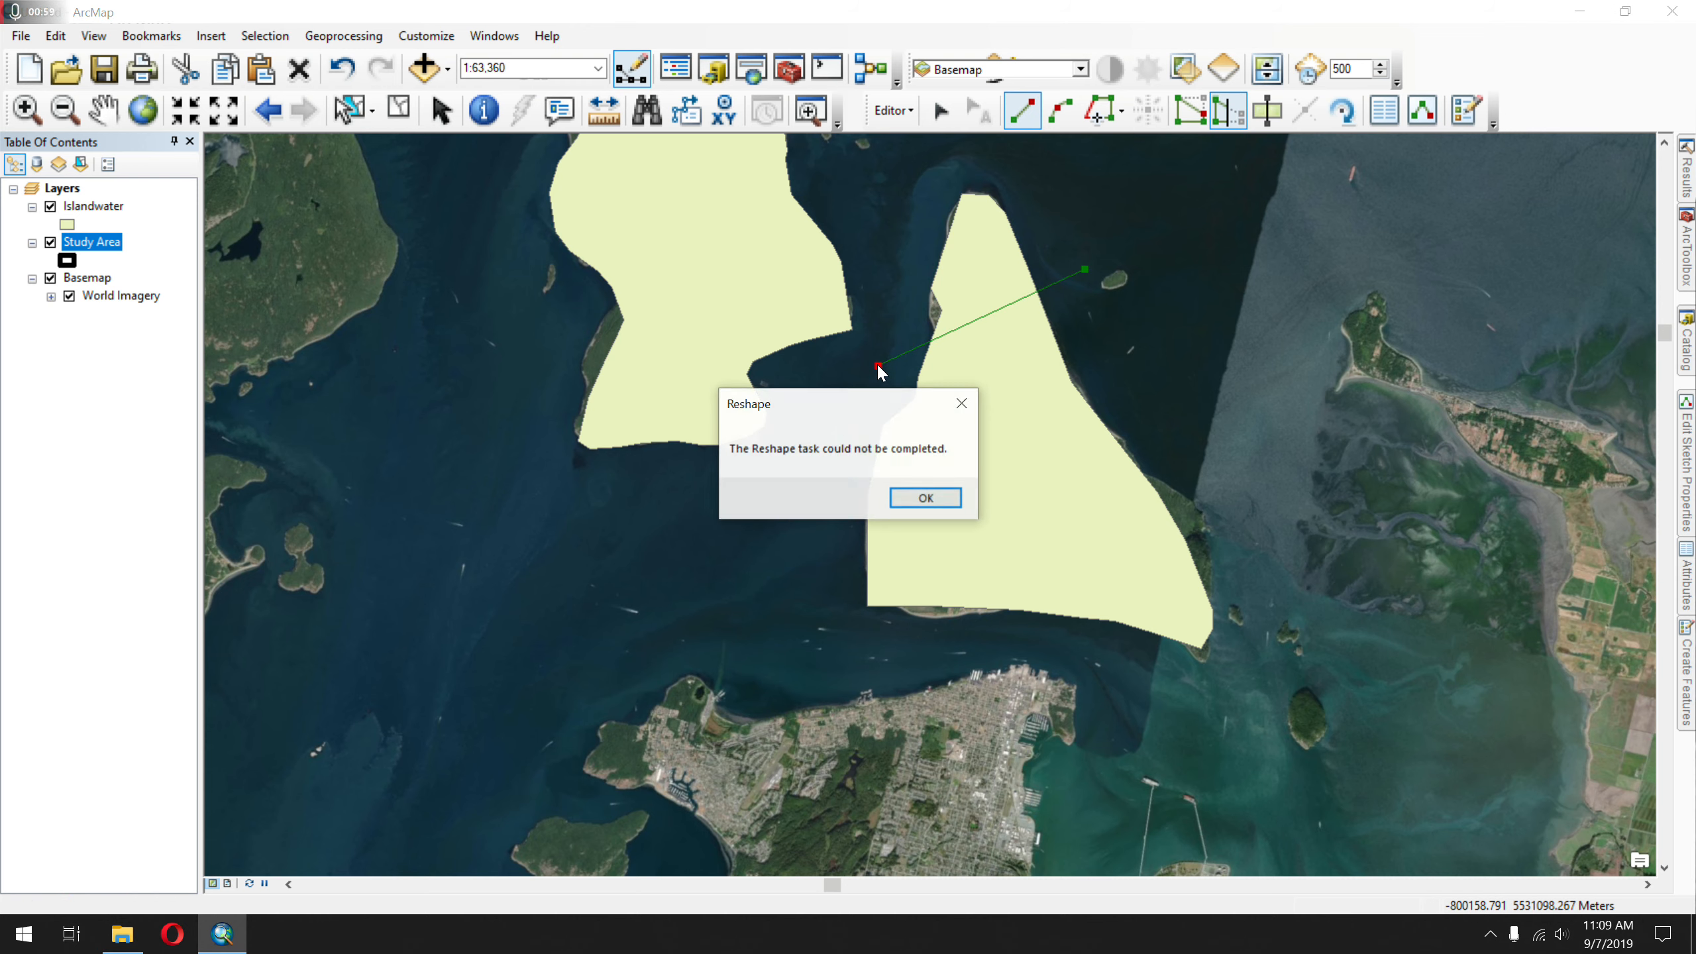
click(926, 498)
click(941, 110)
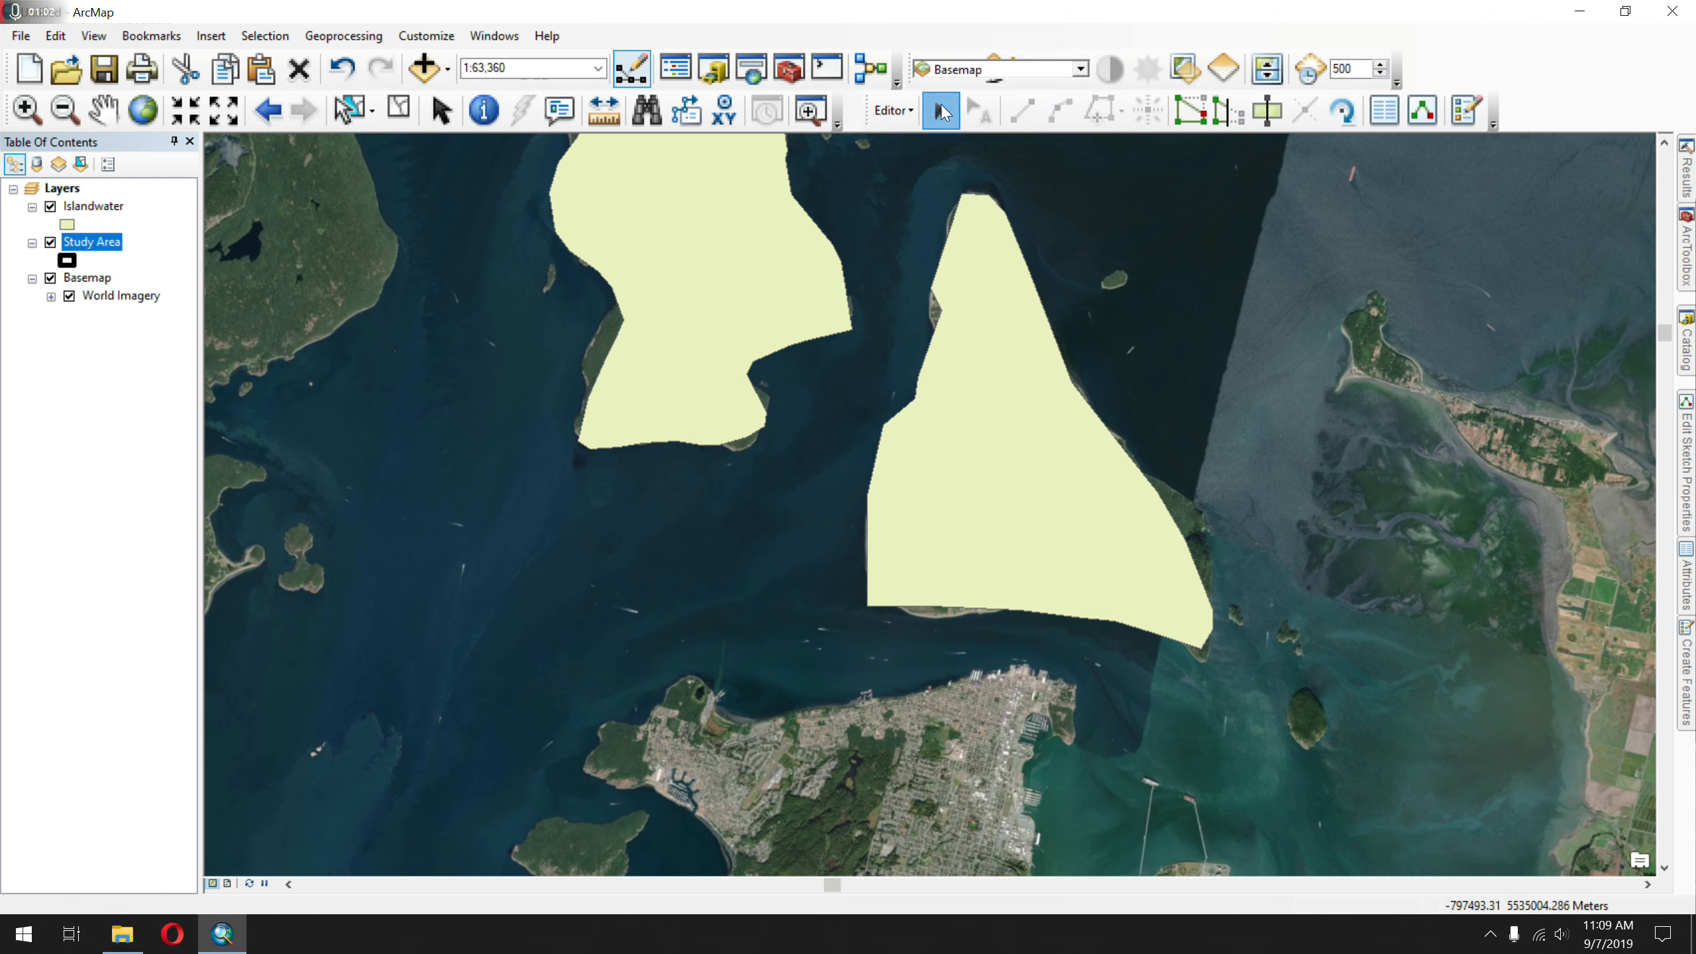
- Select the large triangular island's polygon and reshape it with a straight diagonal cut that removes its northern tip
click(1040, 427)
click(1227, 110)
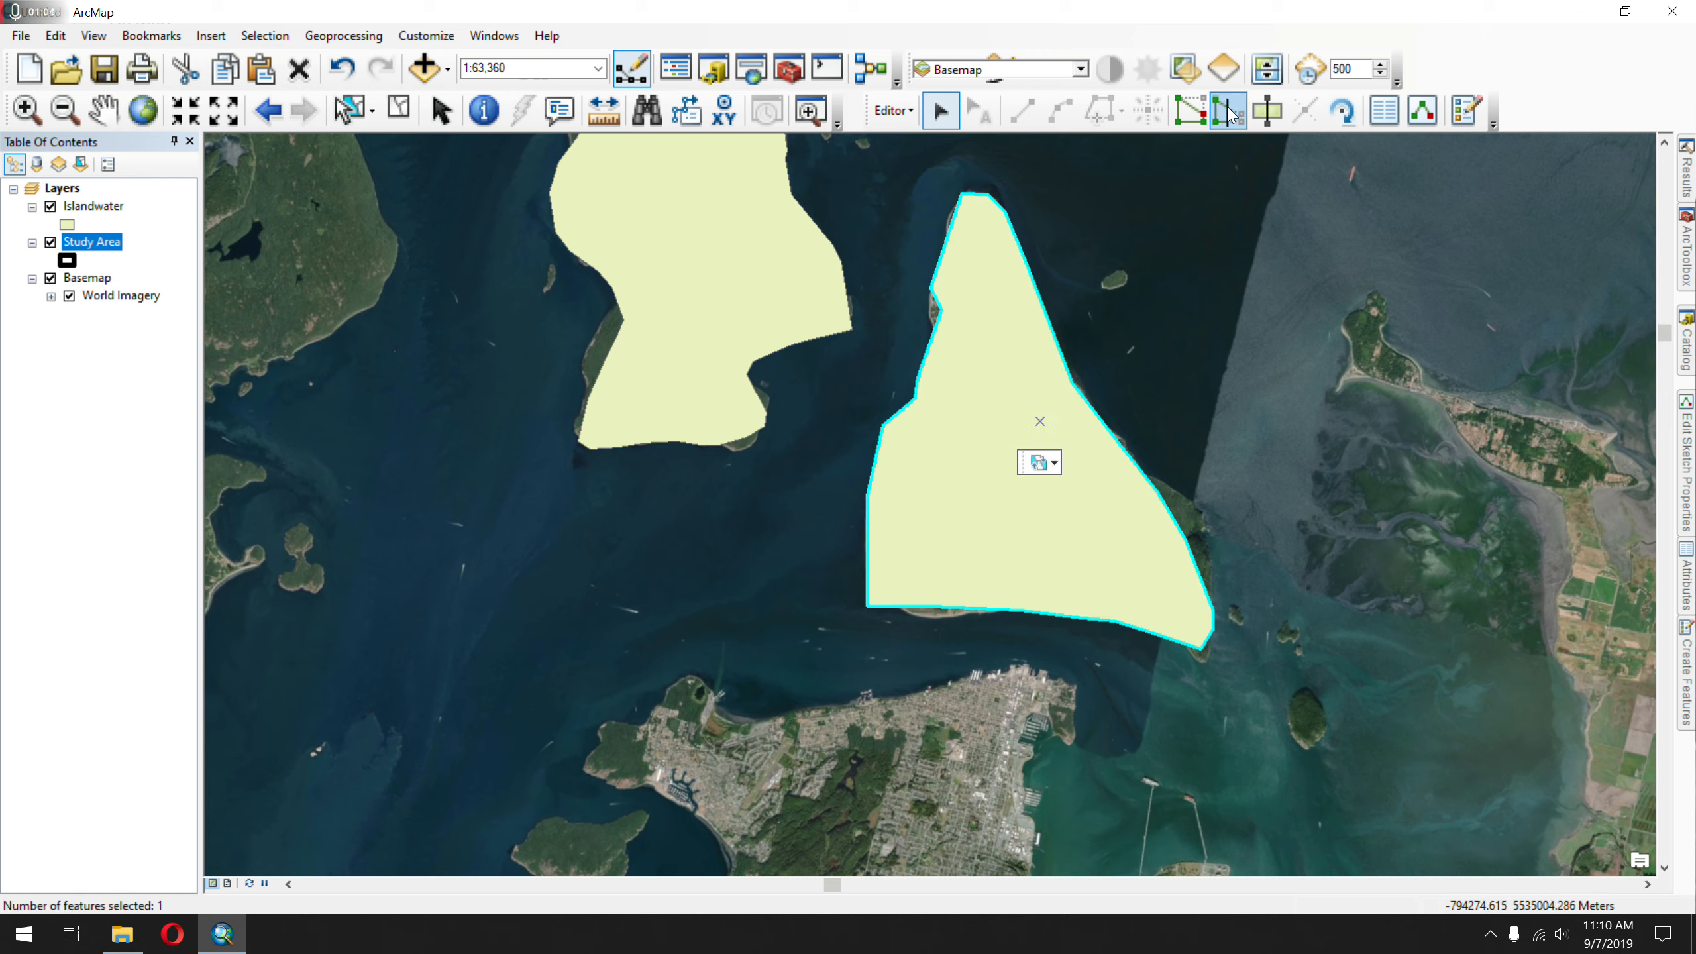
click(1072, 261)
double_click(921, 367)
- Reshape the large triangular island's polygon with two near-vertical cuts that remove its western and eastern parts
click(971, 230)
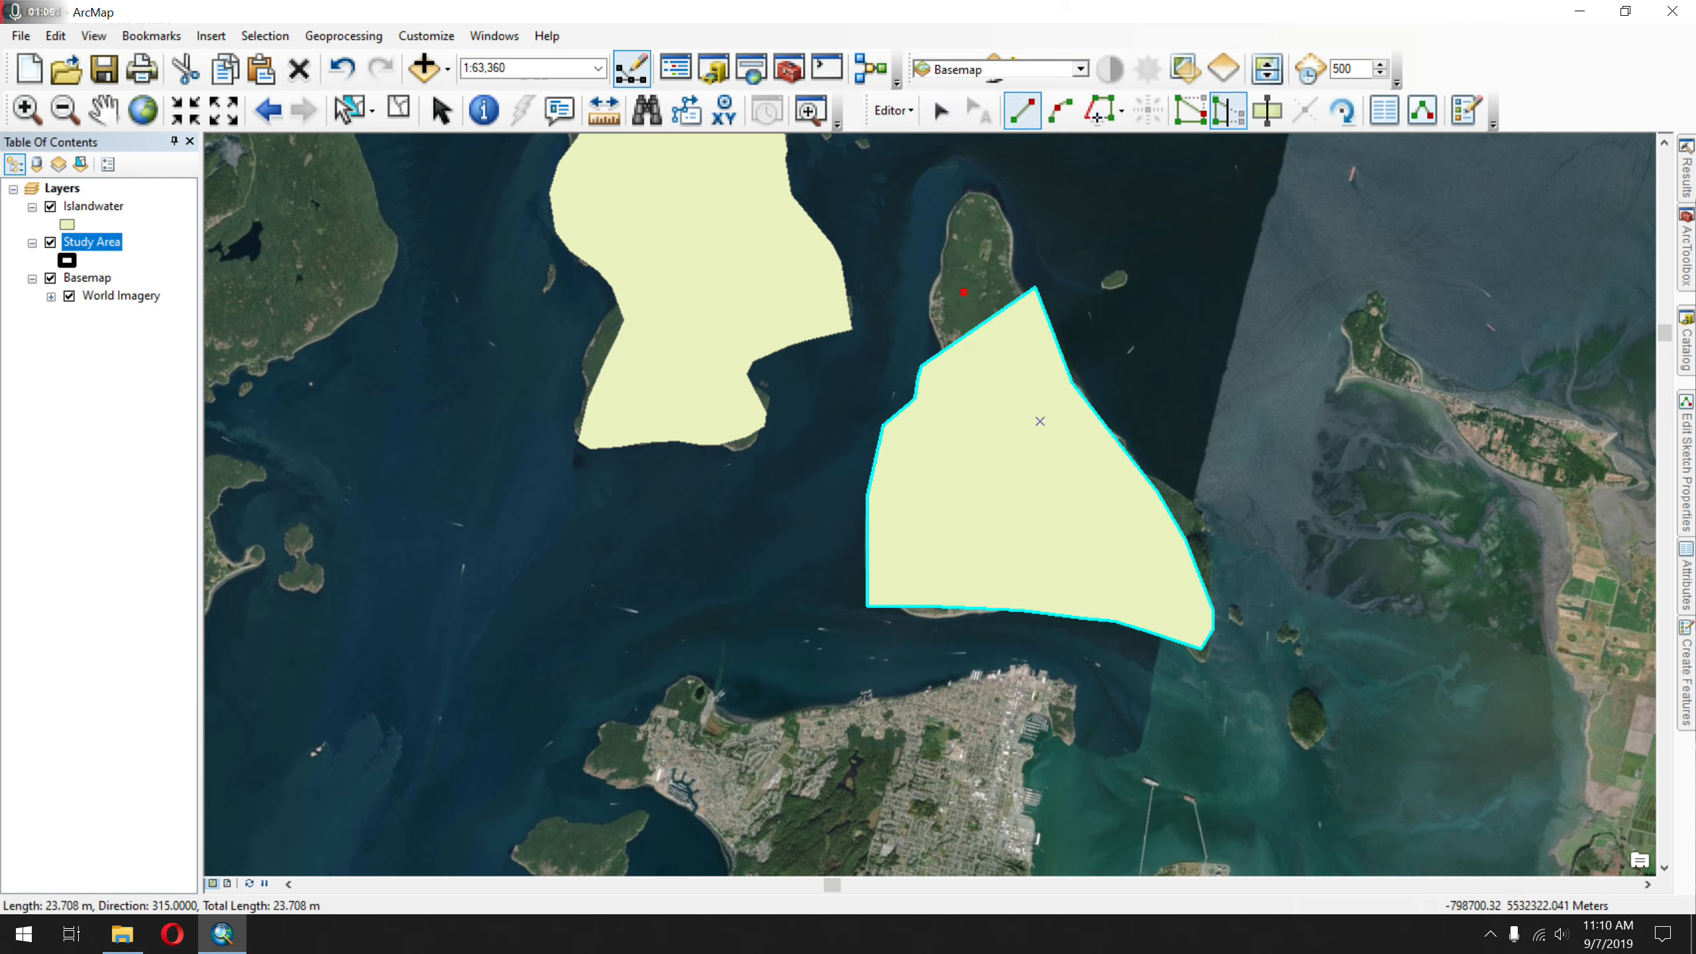
double_click(910, 712)
click(1102, 321)
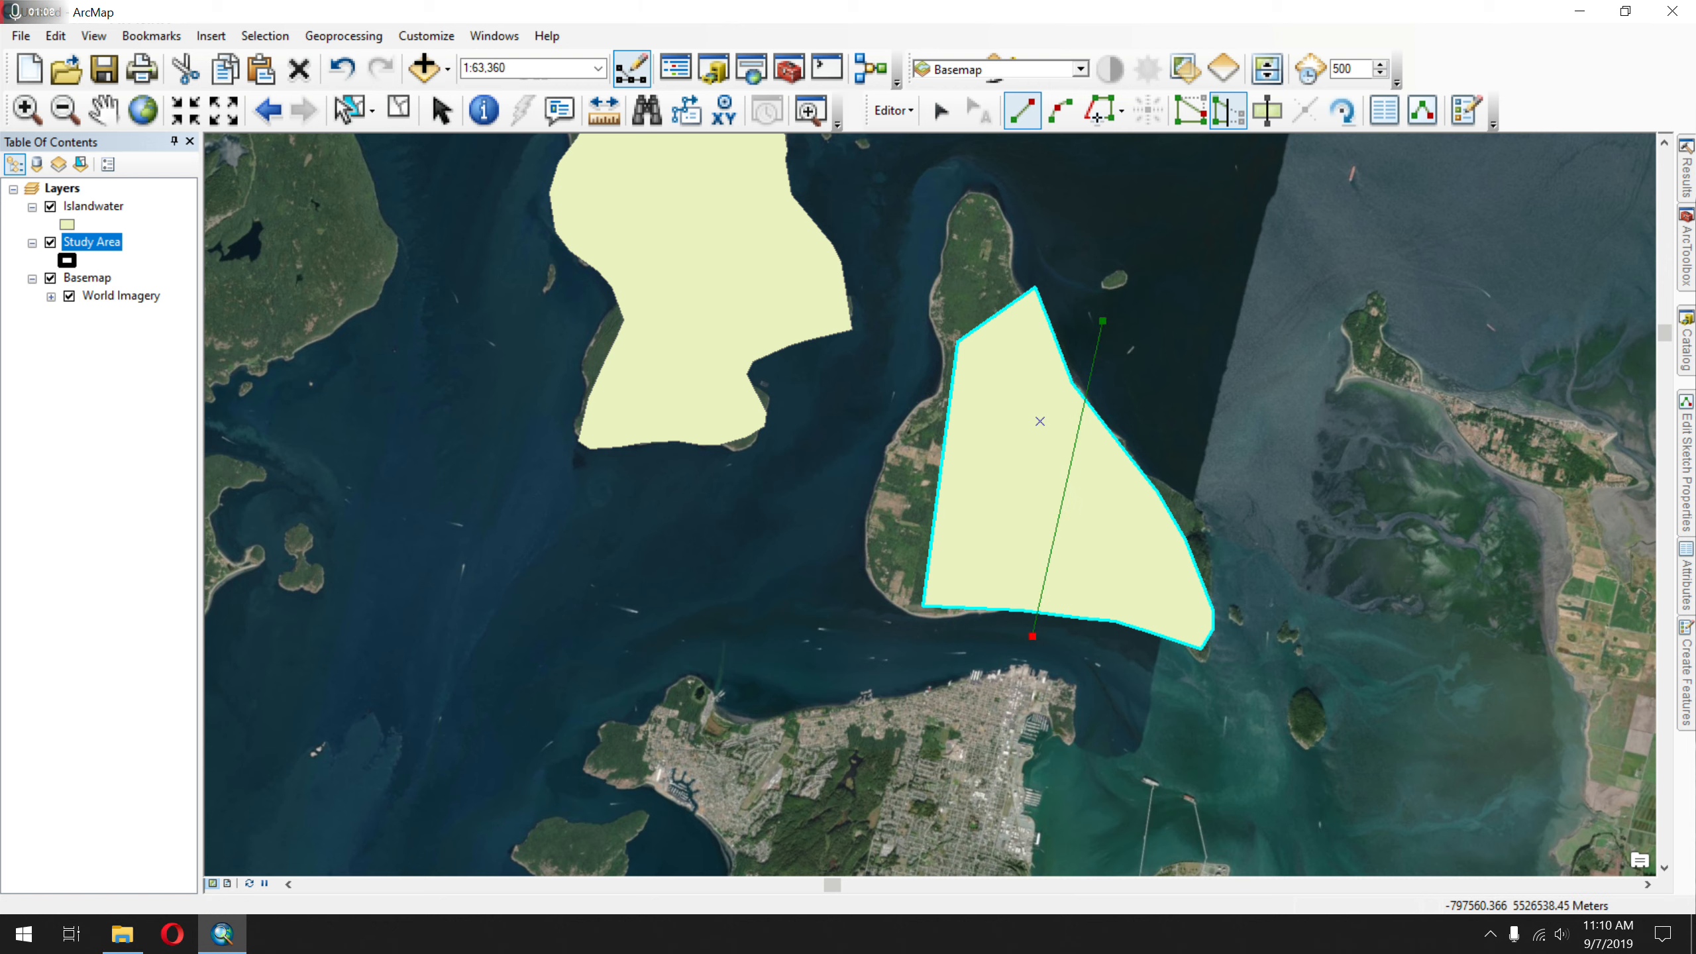
double_click(1025, 641)
- Reshape the trimmed island polygon with straight cuts that remove its southern strip and its northern point
click(1102, 572)
click(862, 568)
double_click(861, 568)
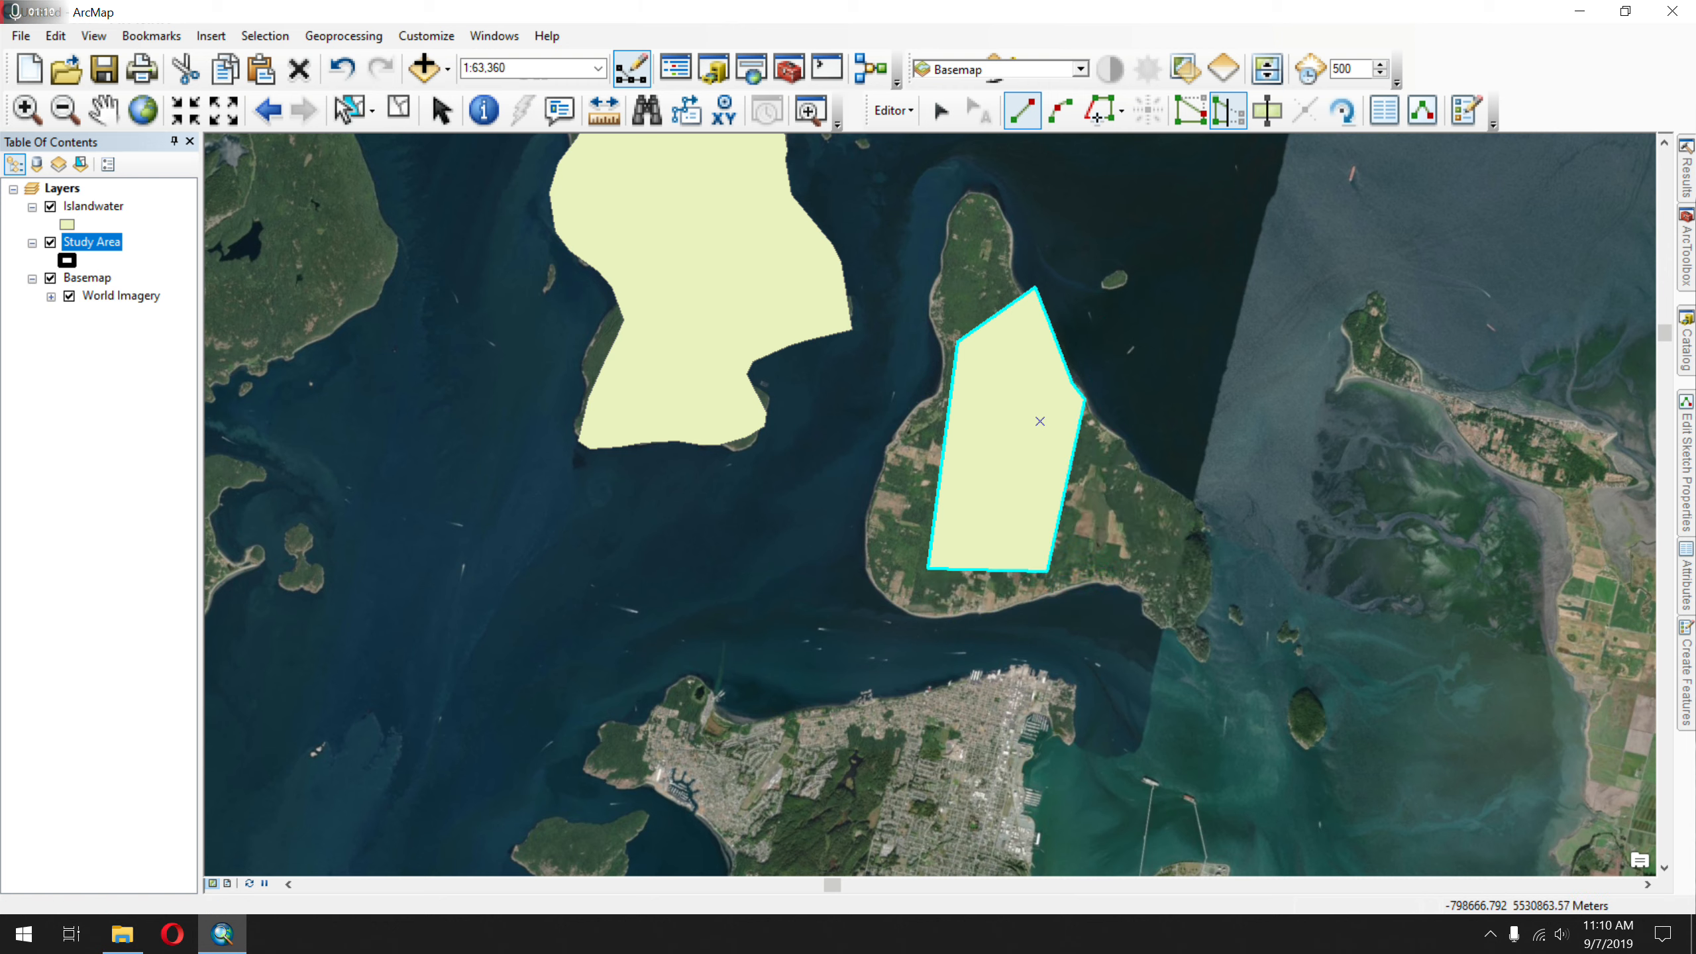
click(939, 330)
double_click(1115, 450)
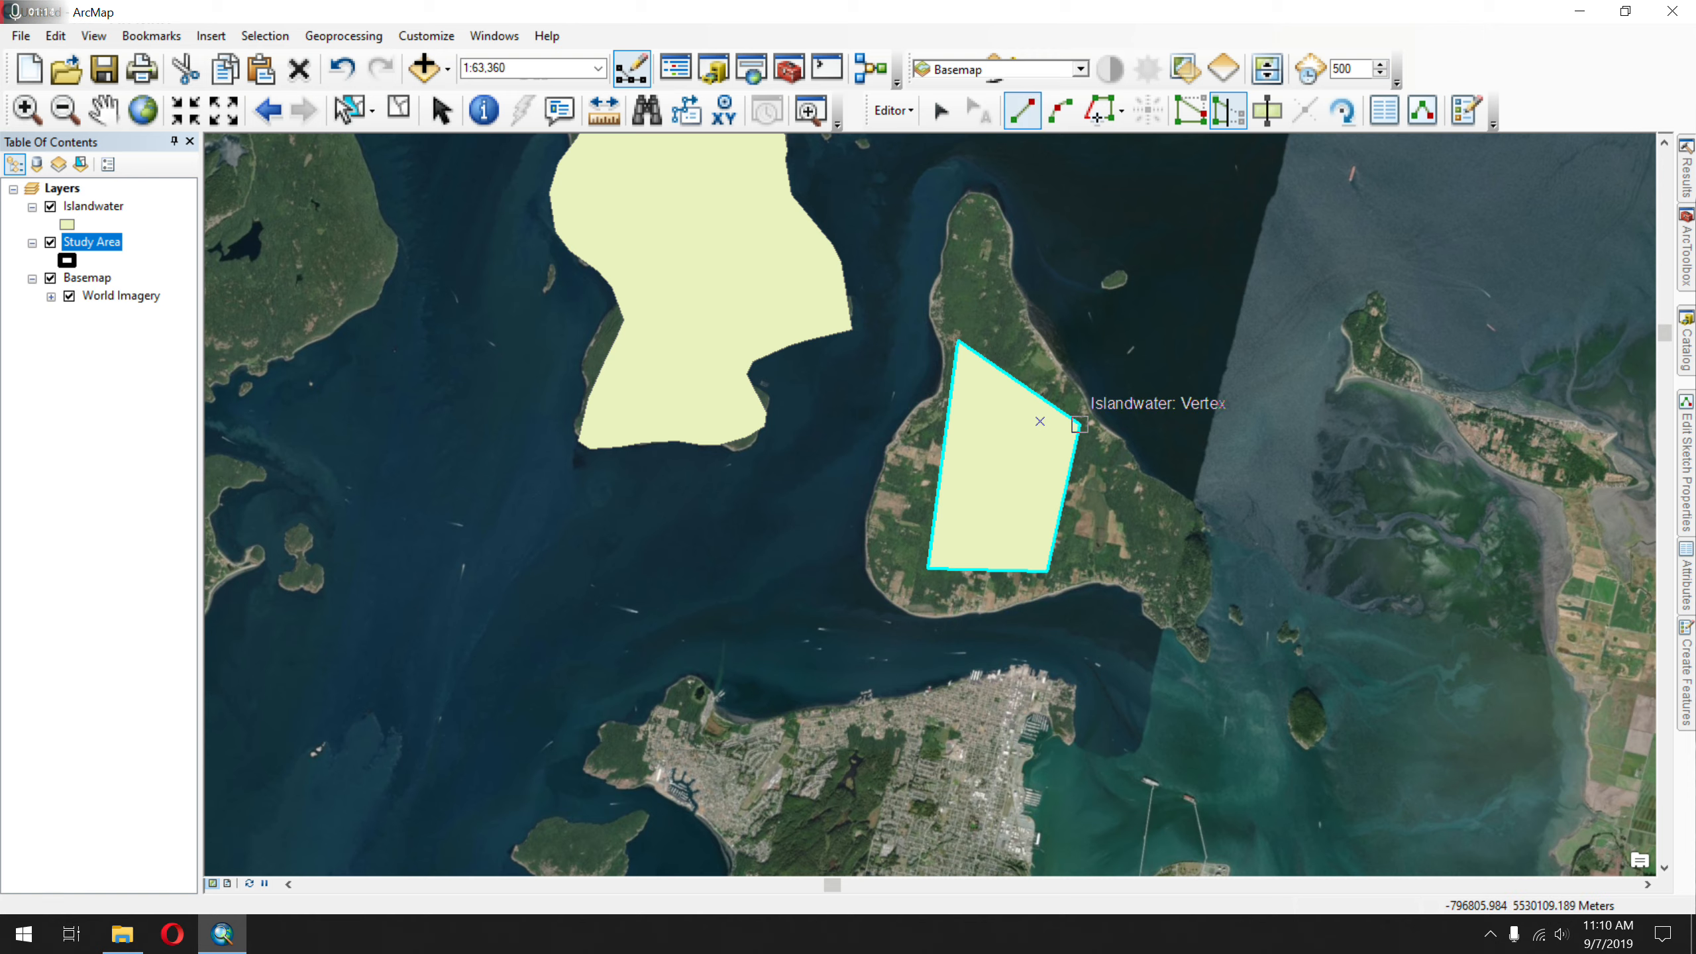
- Reshape the trimmed island polygon outward along the northeast coast, around the northern tip and down the upper west coast
click(1079, 424)
click(1081, 396)
click(1071, 374)
click(1064, 367)
click(1050, 352)
click(1035, 329)
click(1027, 317)
click(1019, 292)
click(1016, 276)
click(1012, 221)
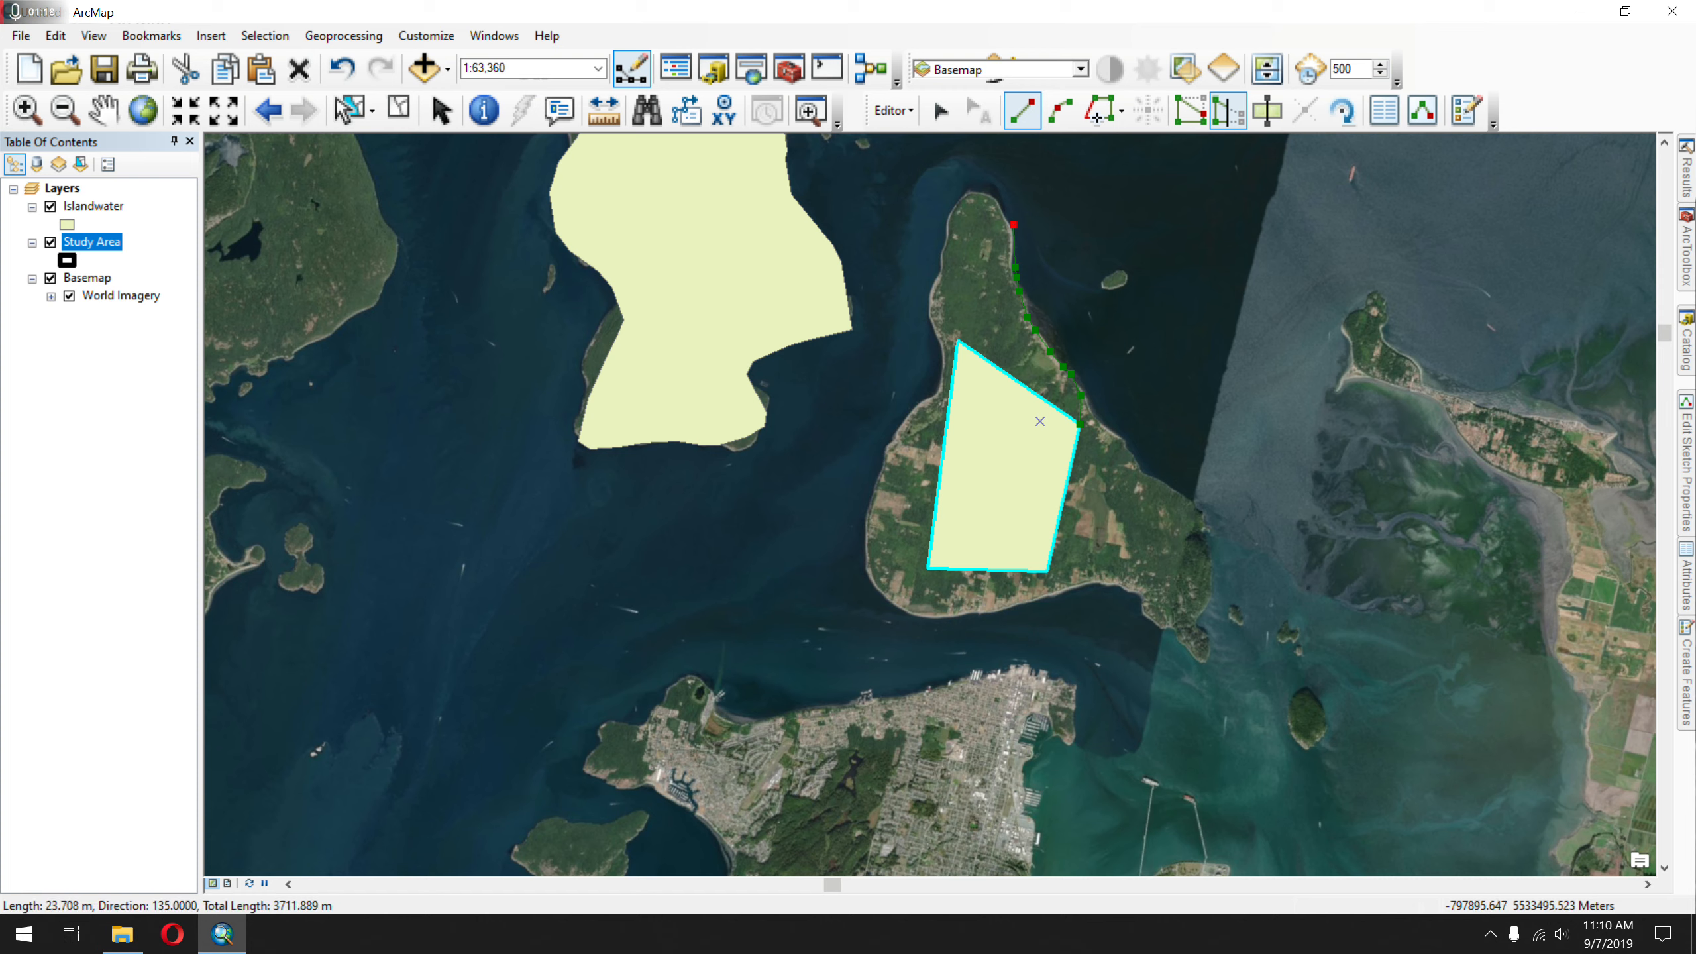
click(996, 192)
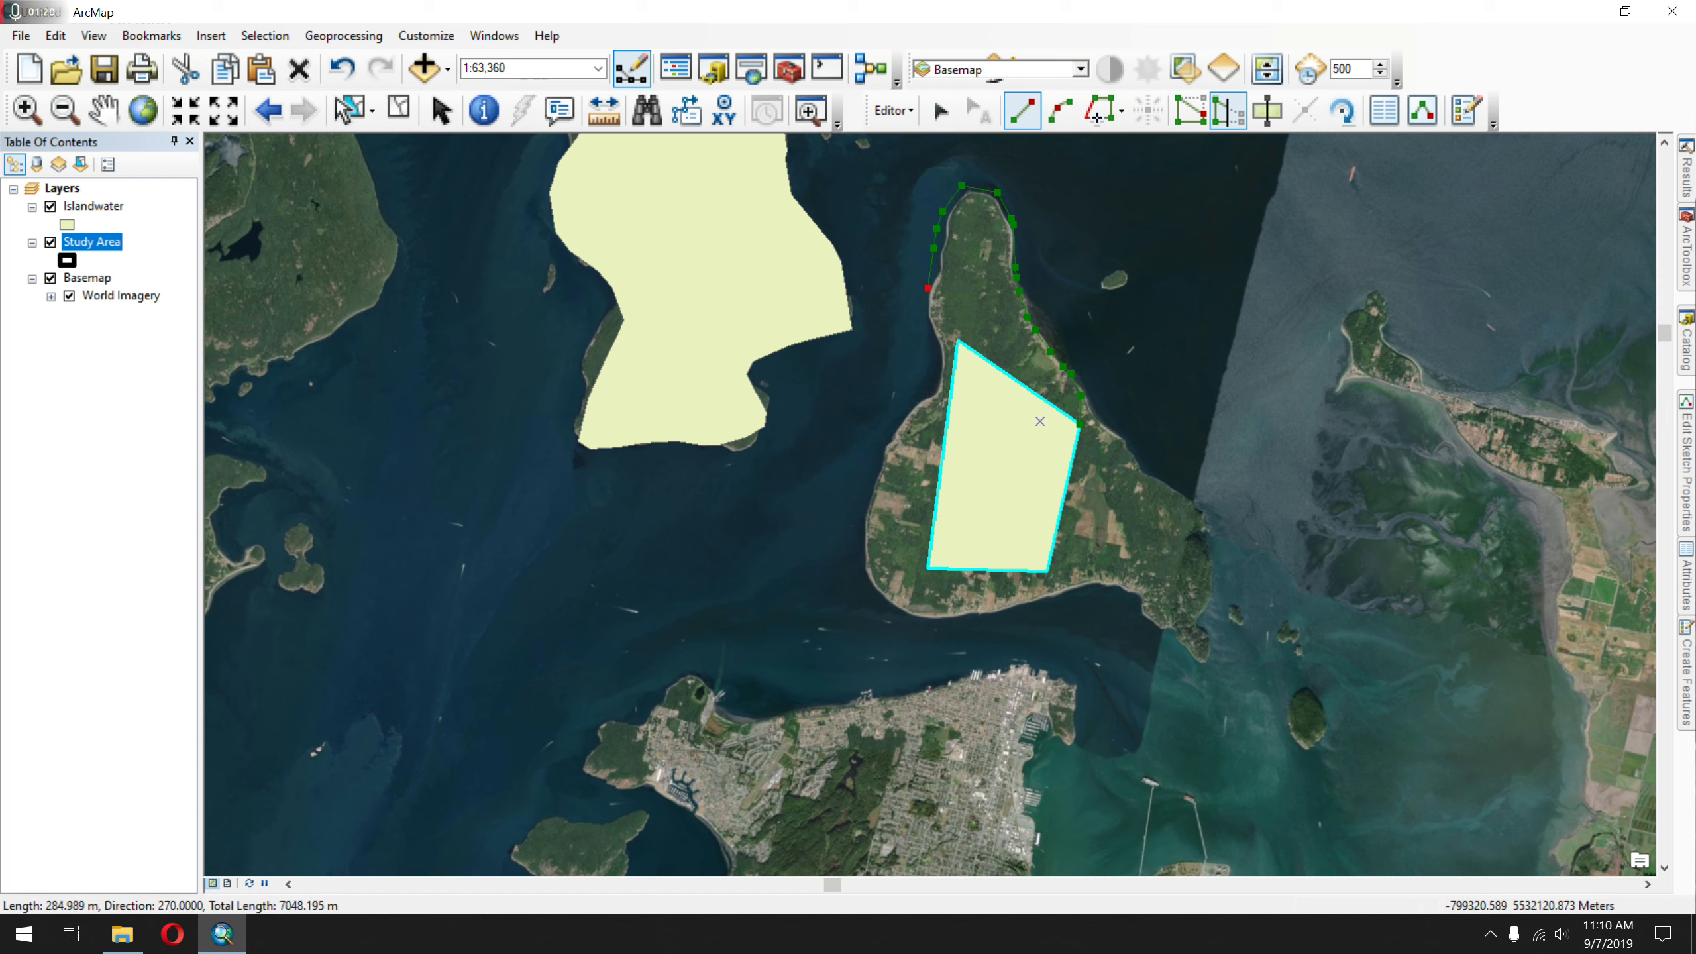
double_click(943, 348)
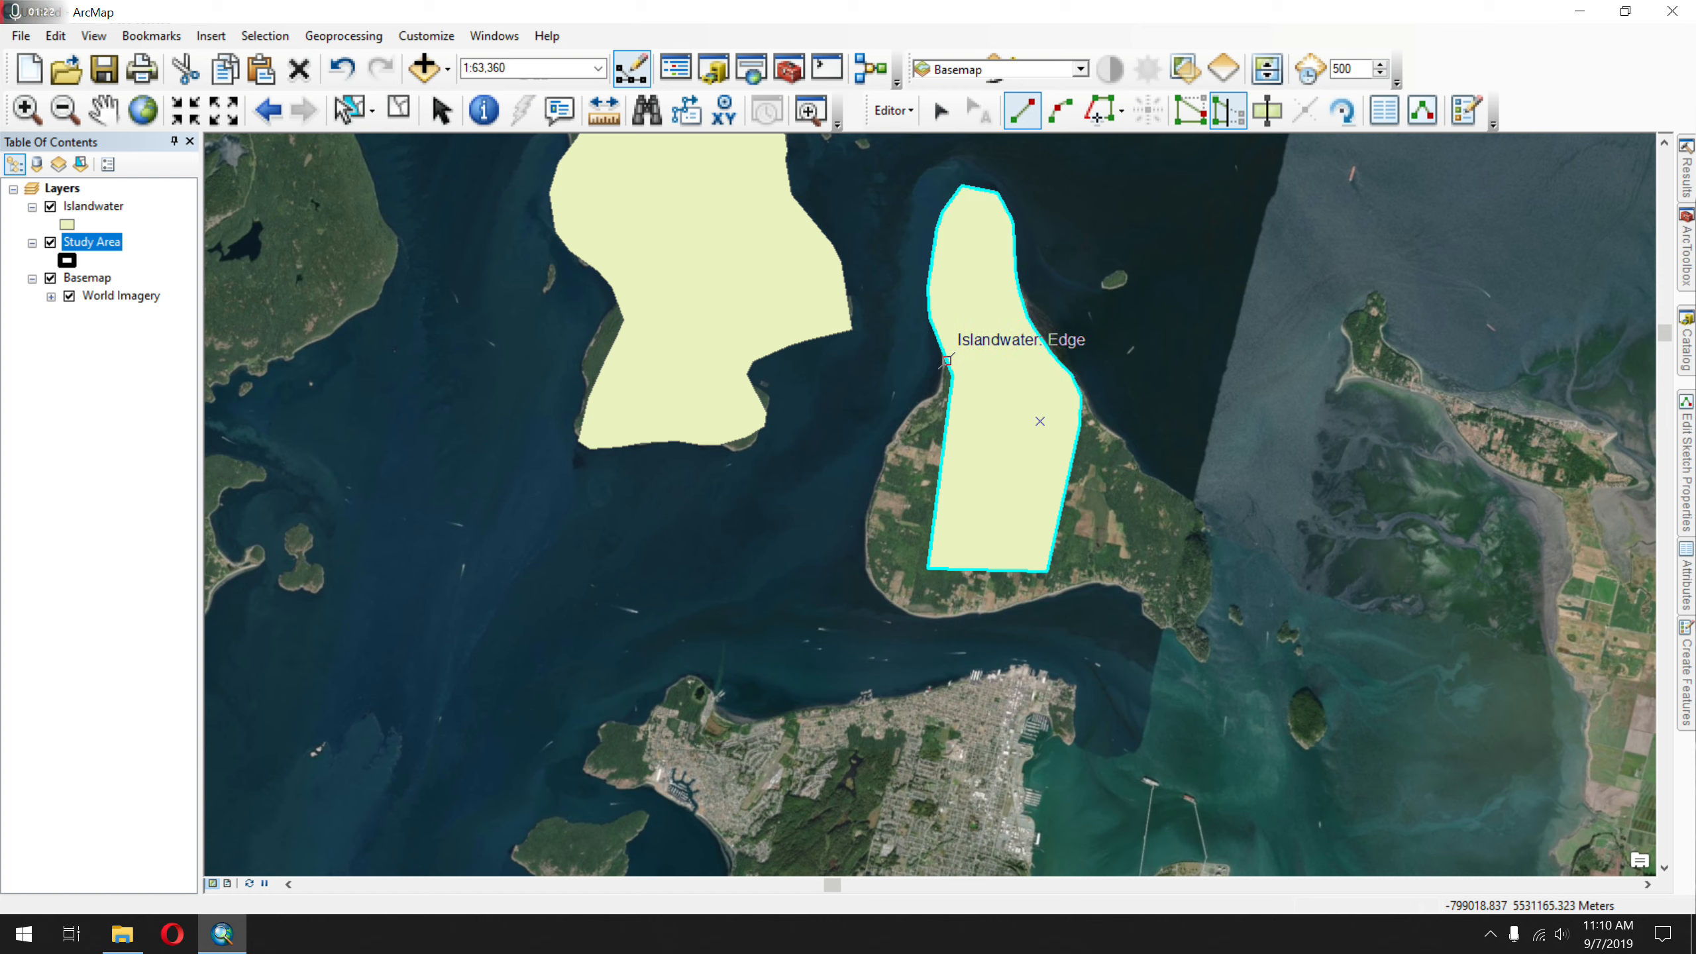
- Reshape the island polygon outward along the western coast and the adjoining southern shoreline to include the southwestern part
click(943, 348)
click(951, 395)
click(933, 399)
click(915, 425)
click(899, 448)
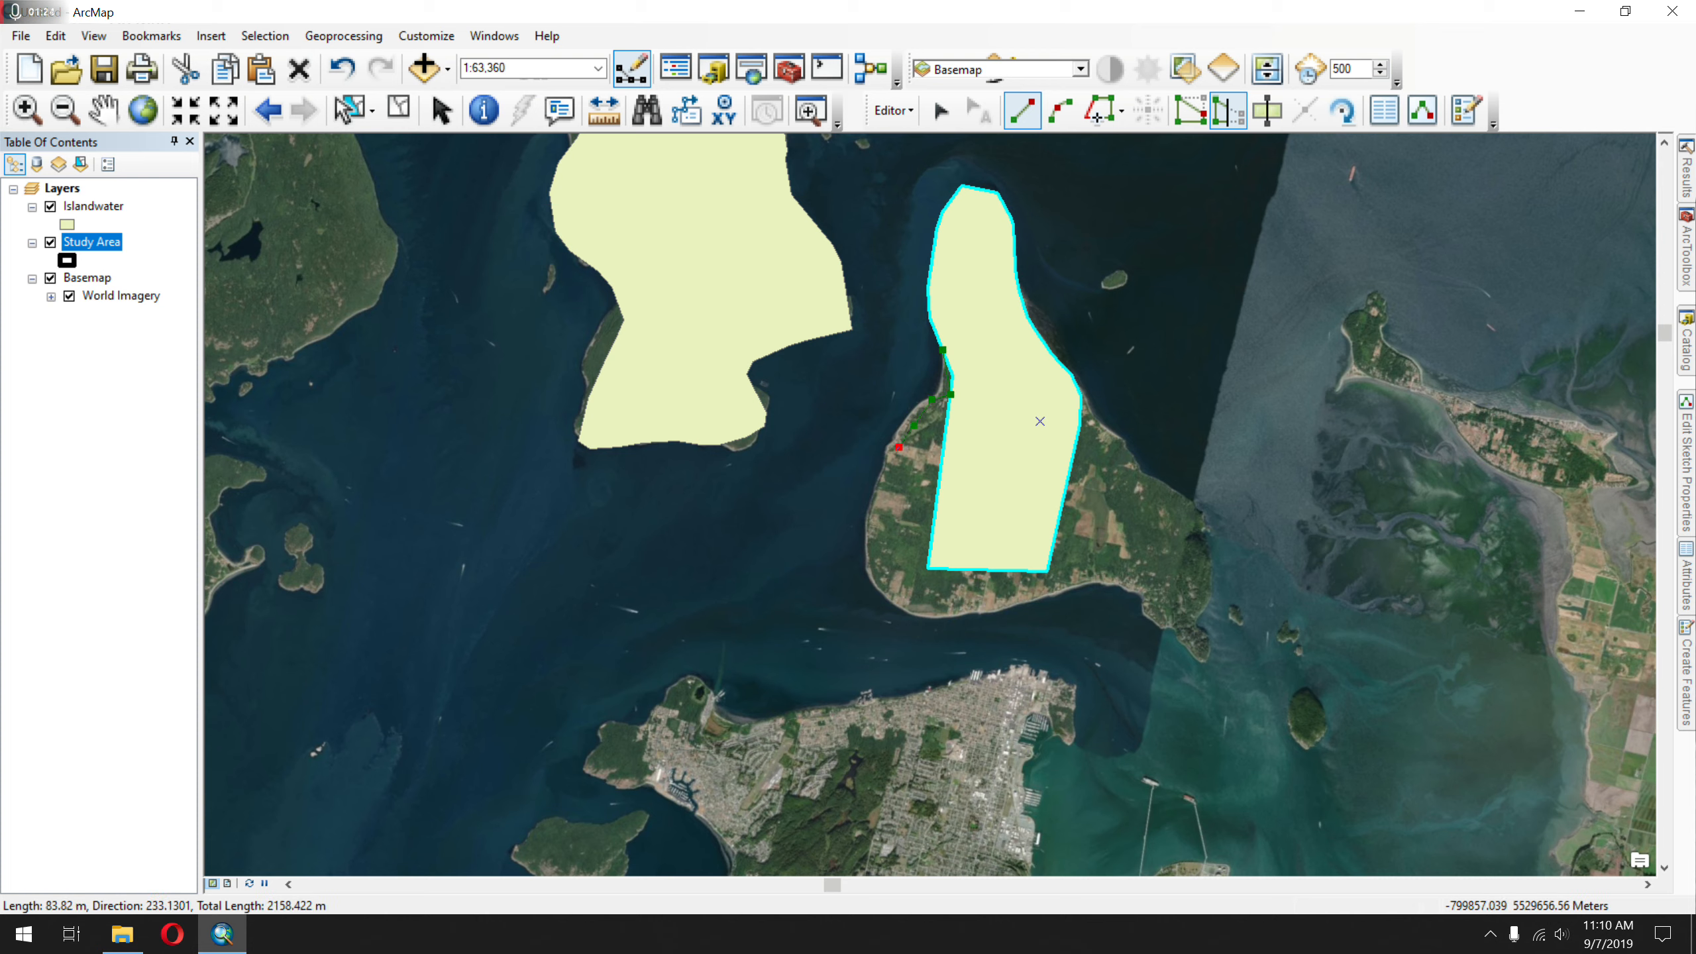
click(883, 481)
click(877, 516)
click(872, 552)
click(880, 585)
click(901, 603)
click(912, 606)
click(938, 613)
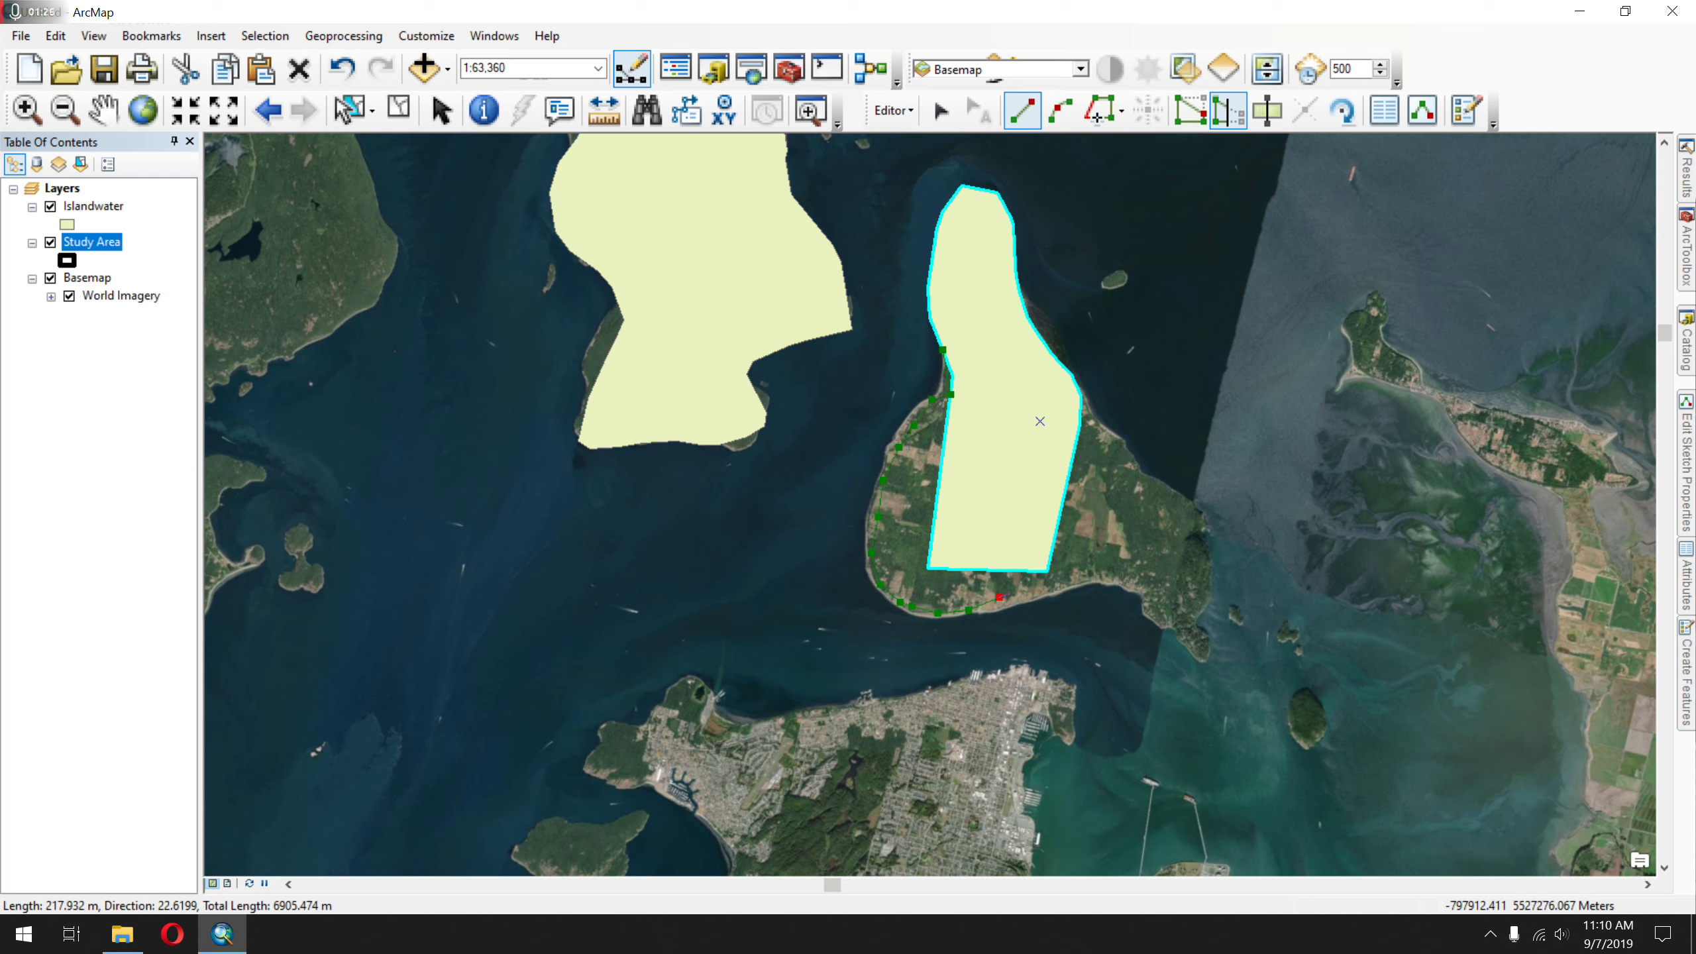
double_click(1048, 571)
- Reshape the island polygon outward along the southern shore, around the southeastern point and up the eastern coast
click(965, 610)
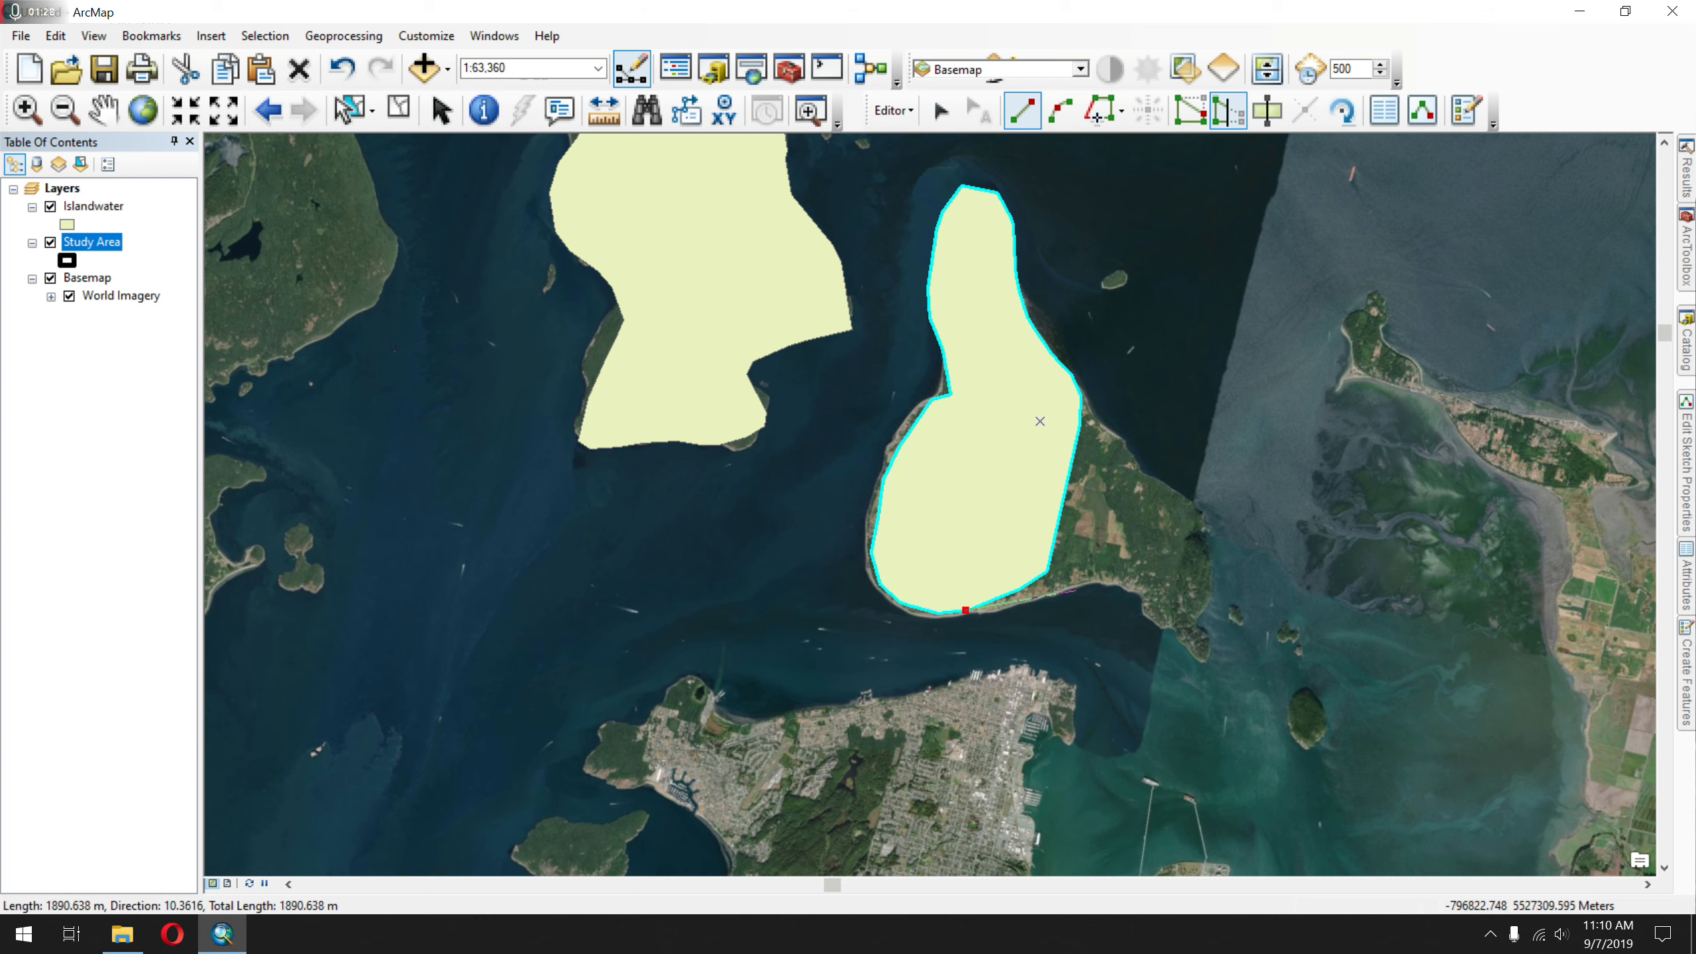
click(1084, 585)
click(1119, 584)
click(1129, 594)
click(1158, 630)
click(1174, 644)
click(1207, 664)
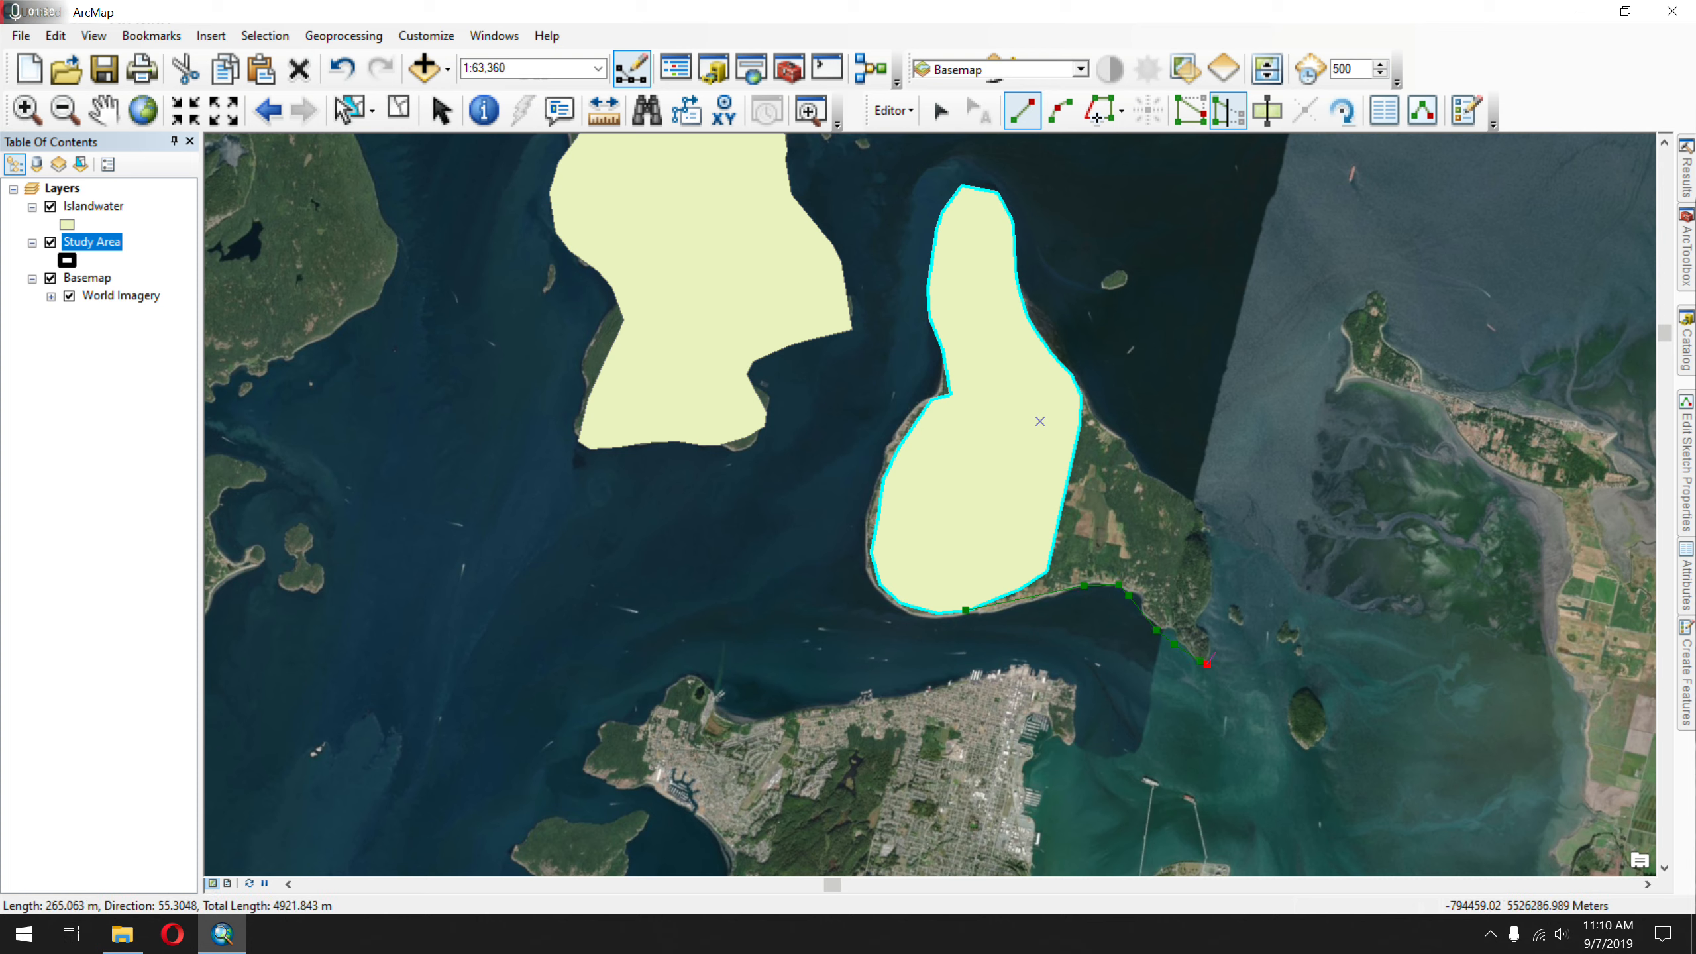
right_click(1077, 395)
double_click(1071, 375)
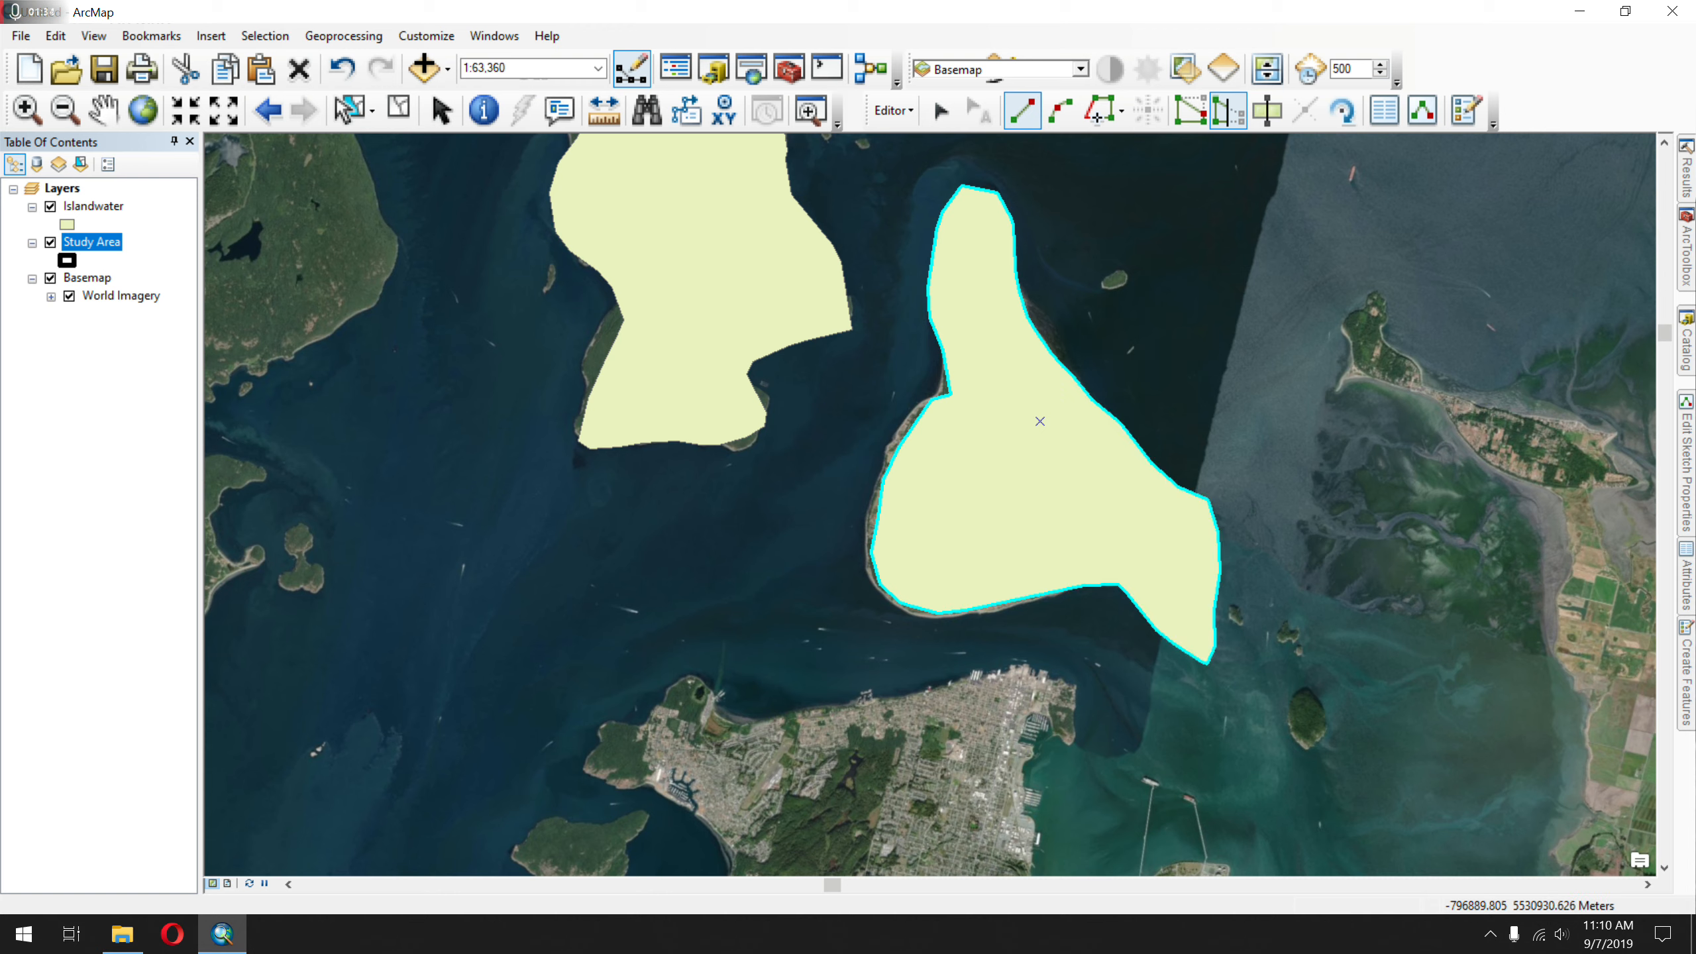
- Smooth the island polygon's lower west coast by reshaping it with an end point arc segment
click(1060, 110)
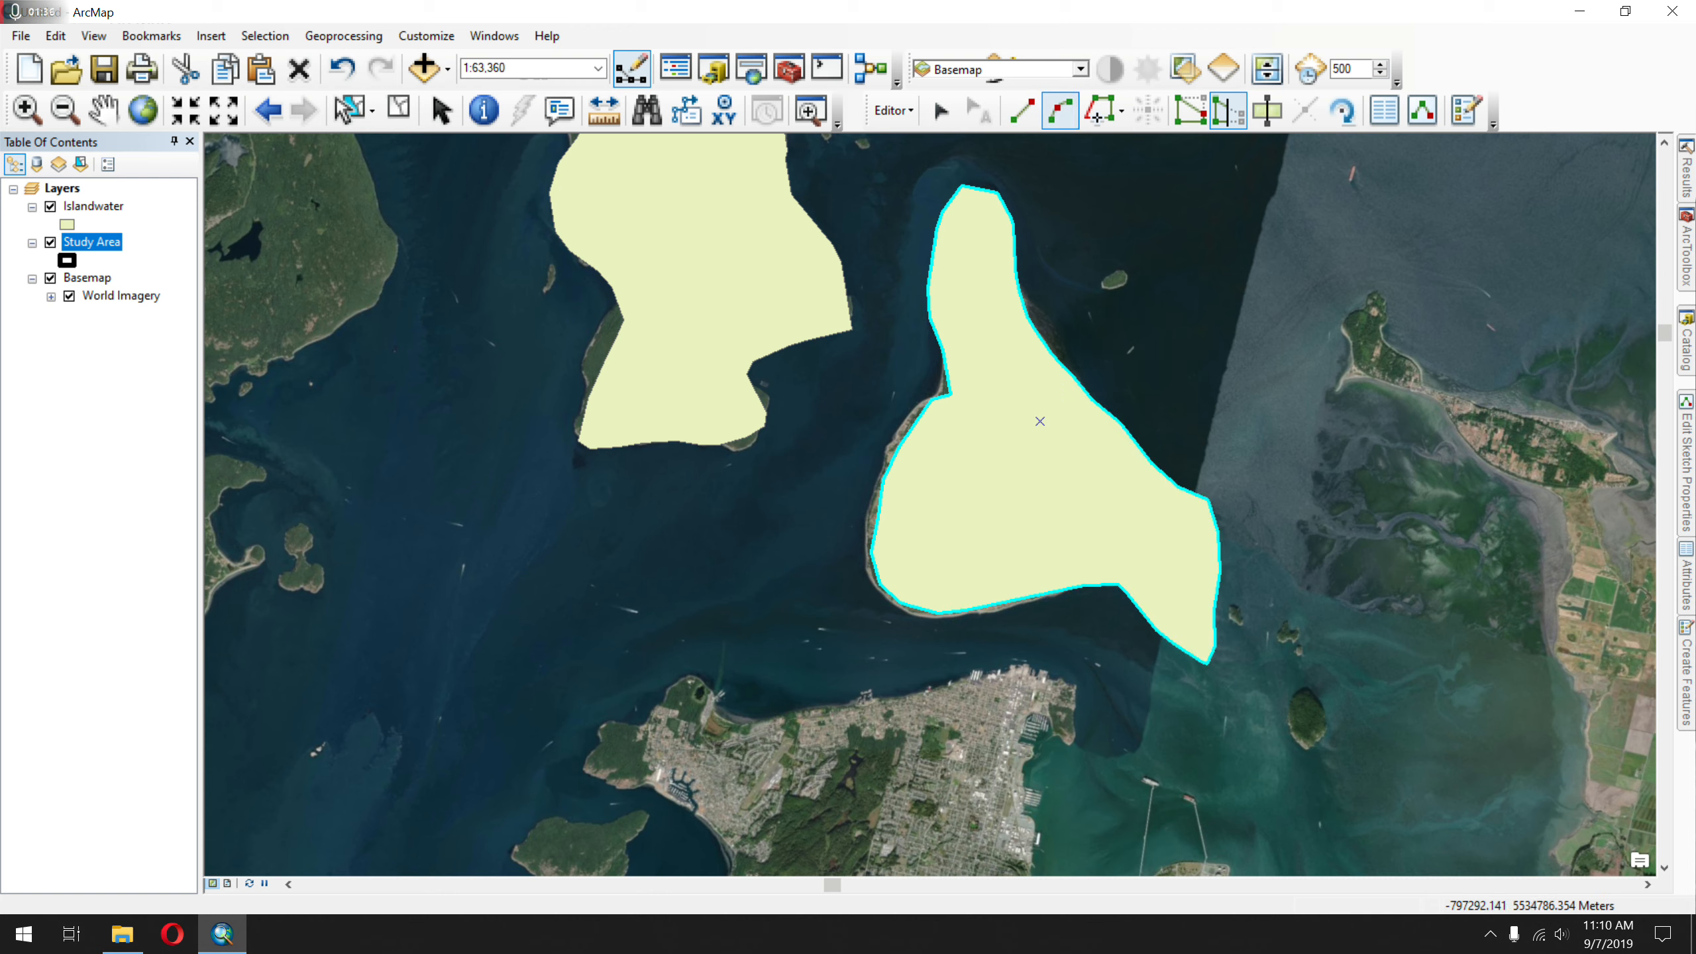
click(932, 399)
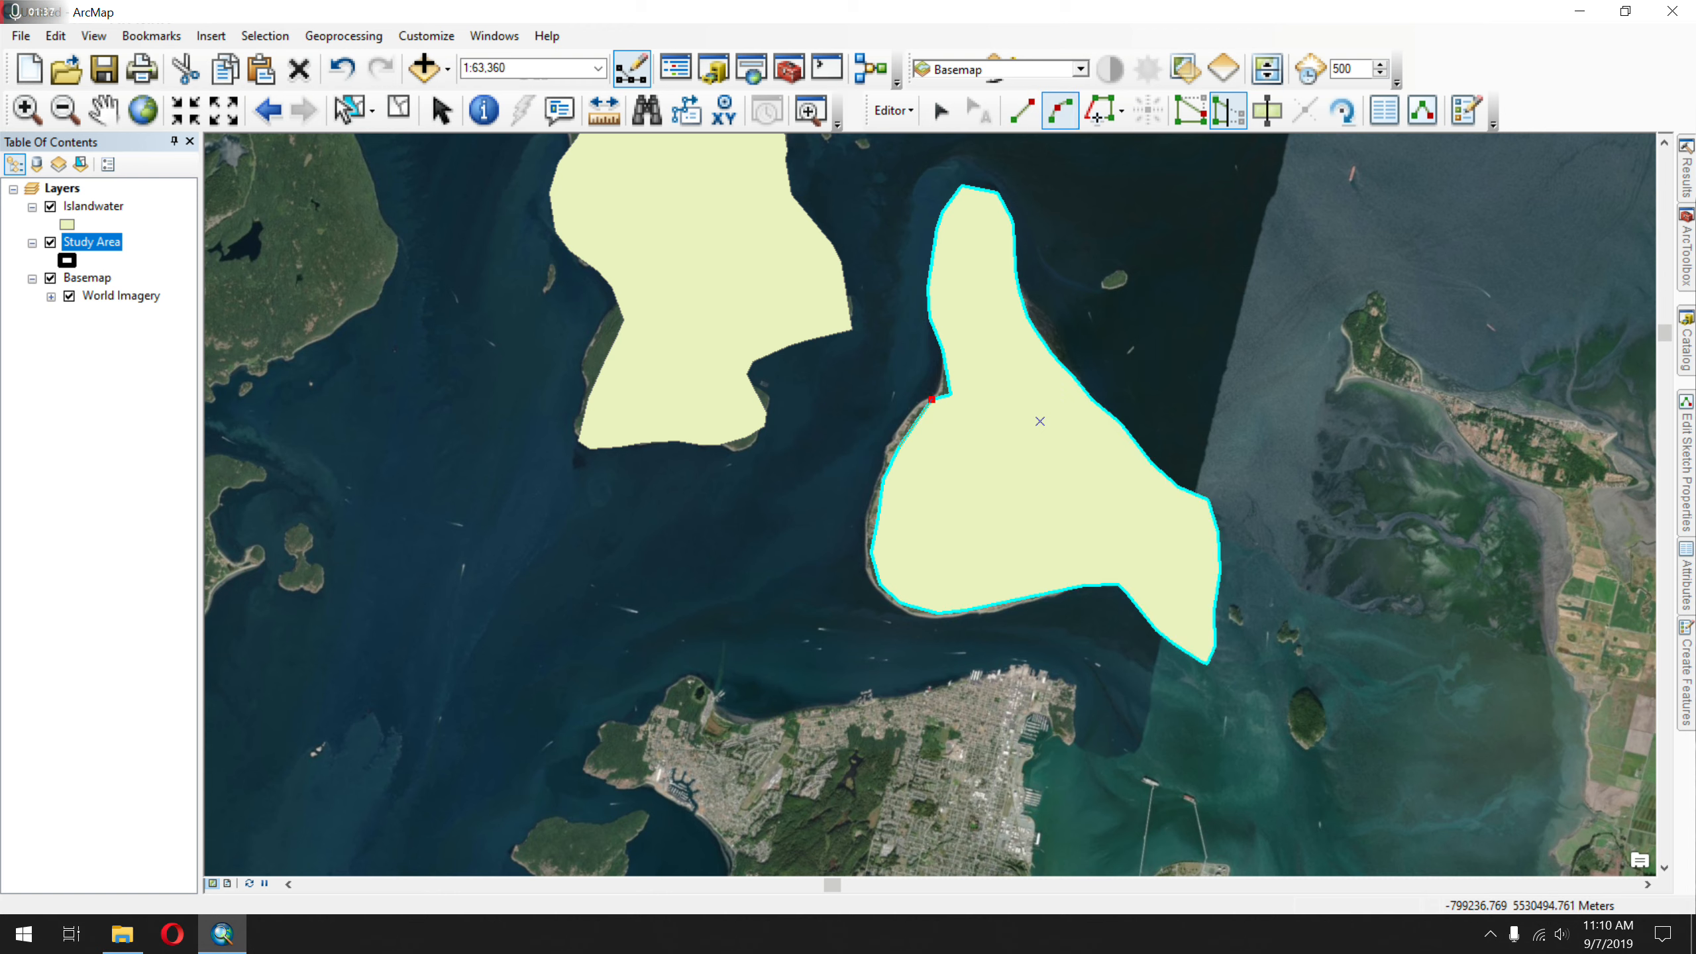
click(901, 602)
double_click(885, 453)
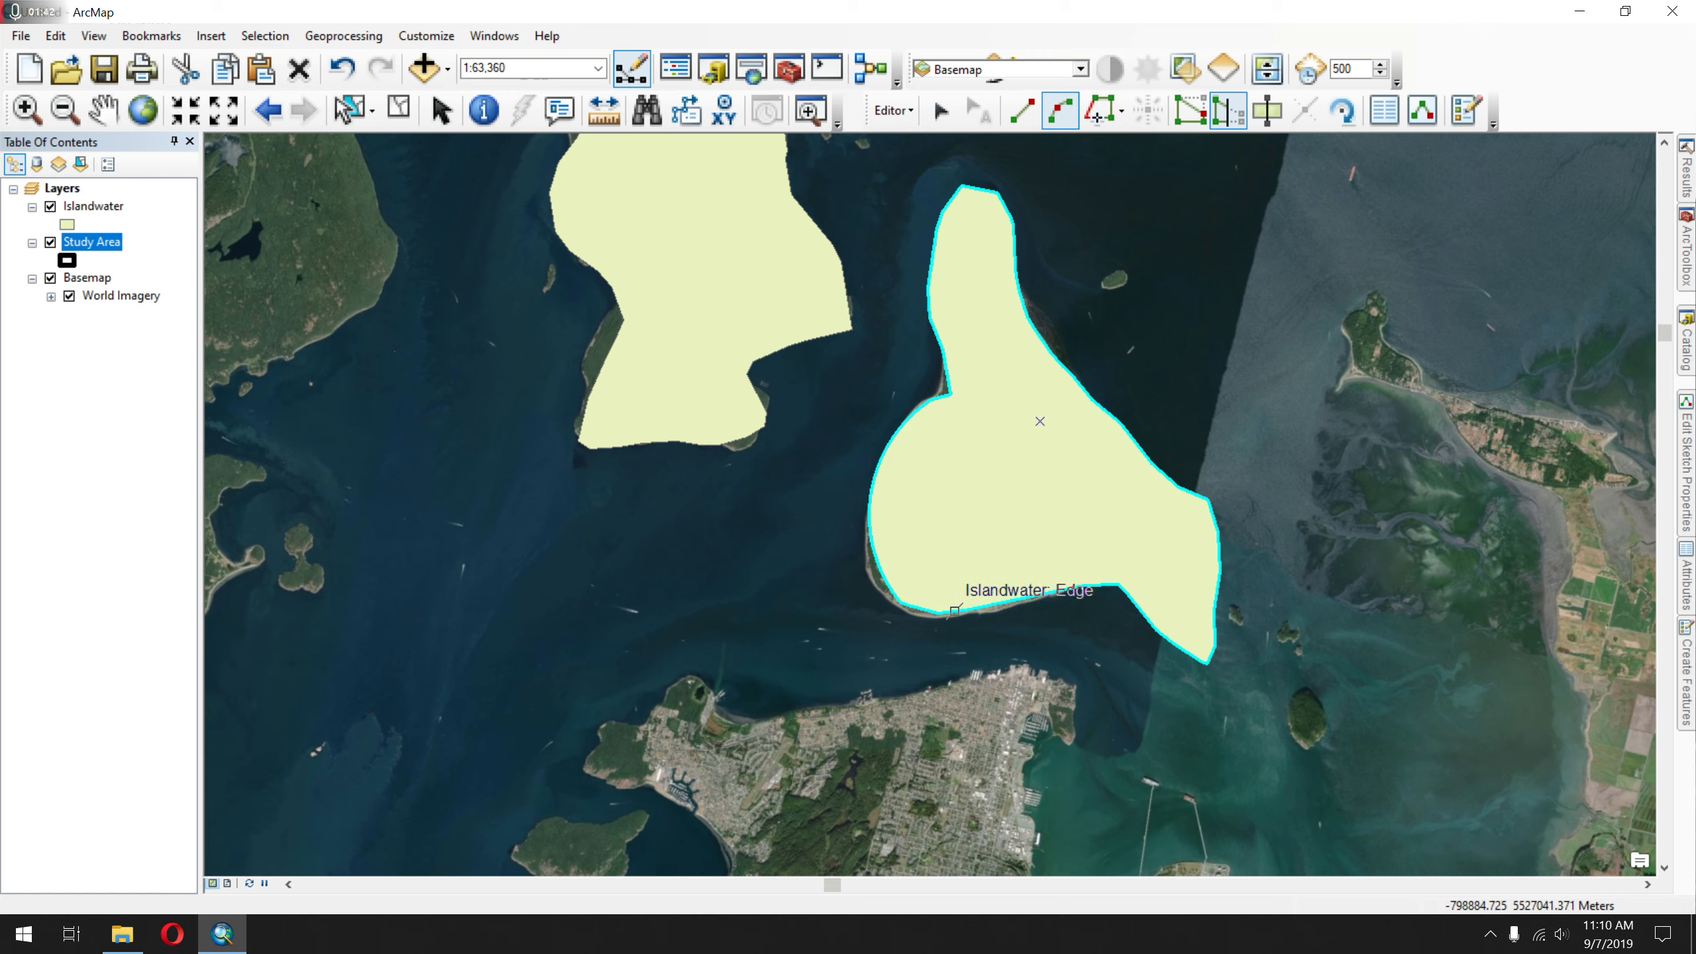
- Reshape the island polygon outward along its southwestern coast and round off the notch on its upper west coast
click(868, 511)
click(911, 605)
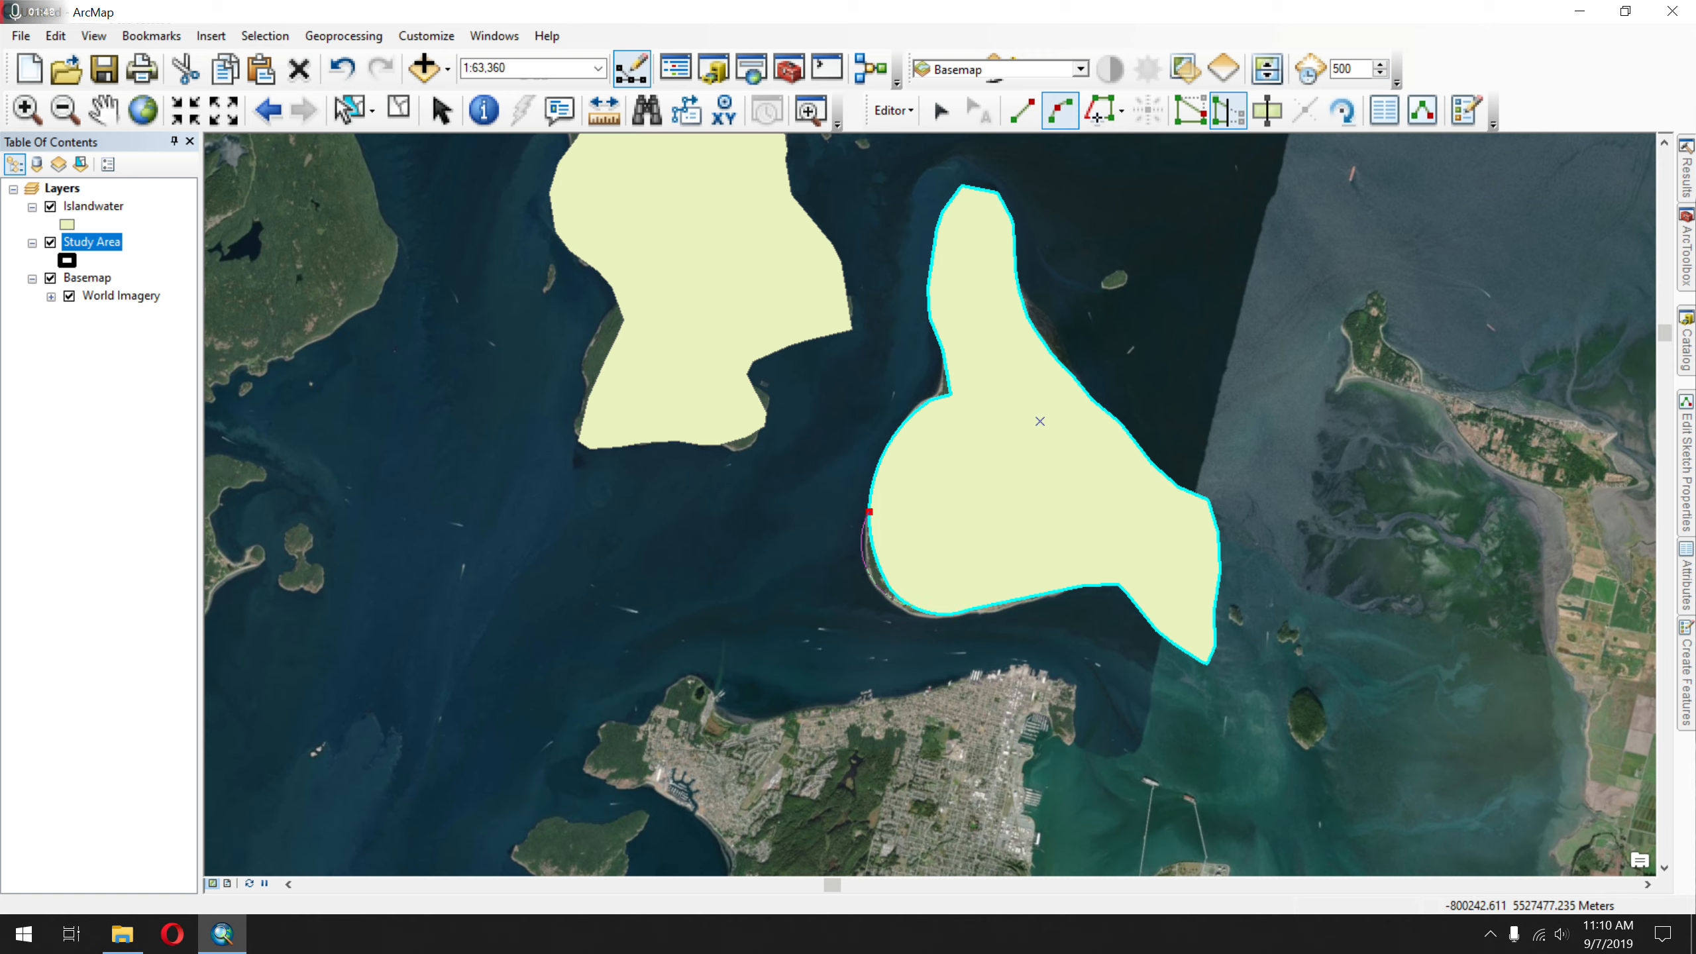
double_click(862, 536)
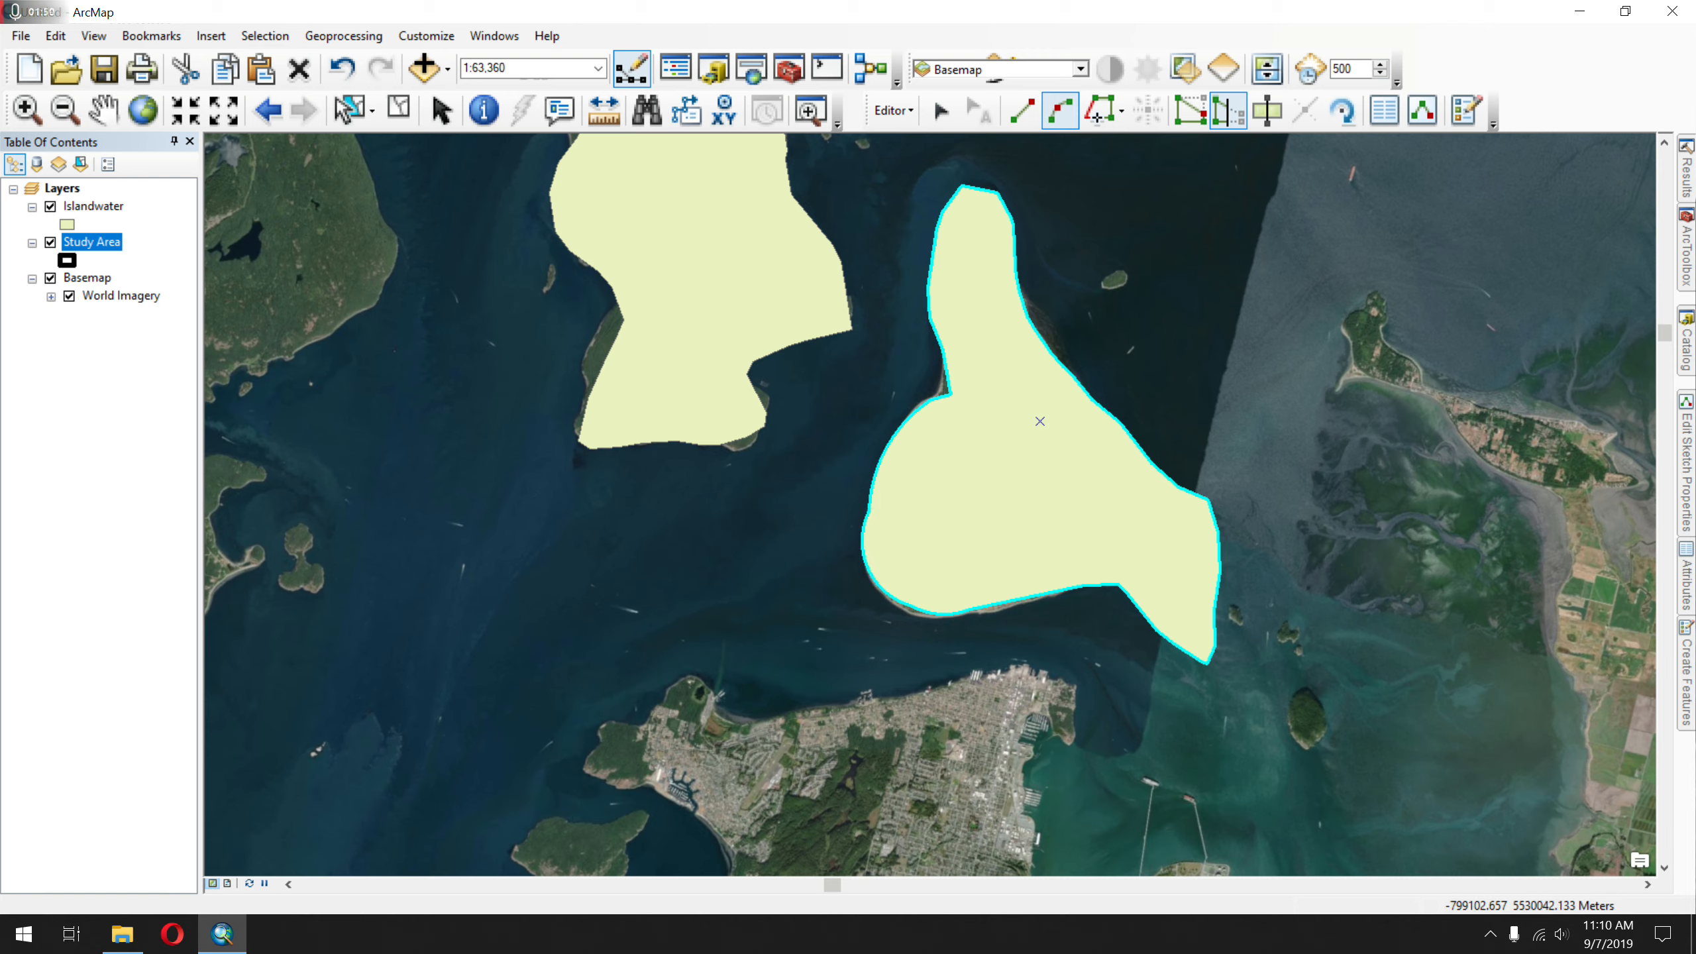
click(935, 329)
double_click(929, 398)
- Start a new Islandwater polygon by tracing the southwestern edge of the small northern island
drag(1294, 315, 1192, 572)
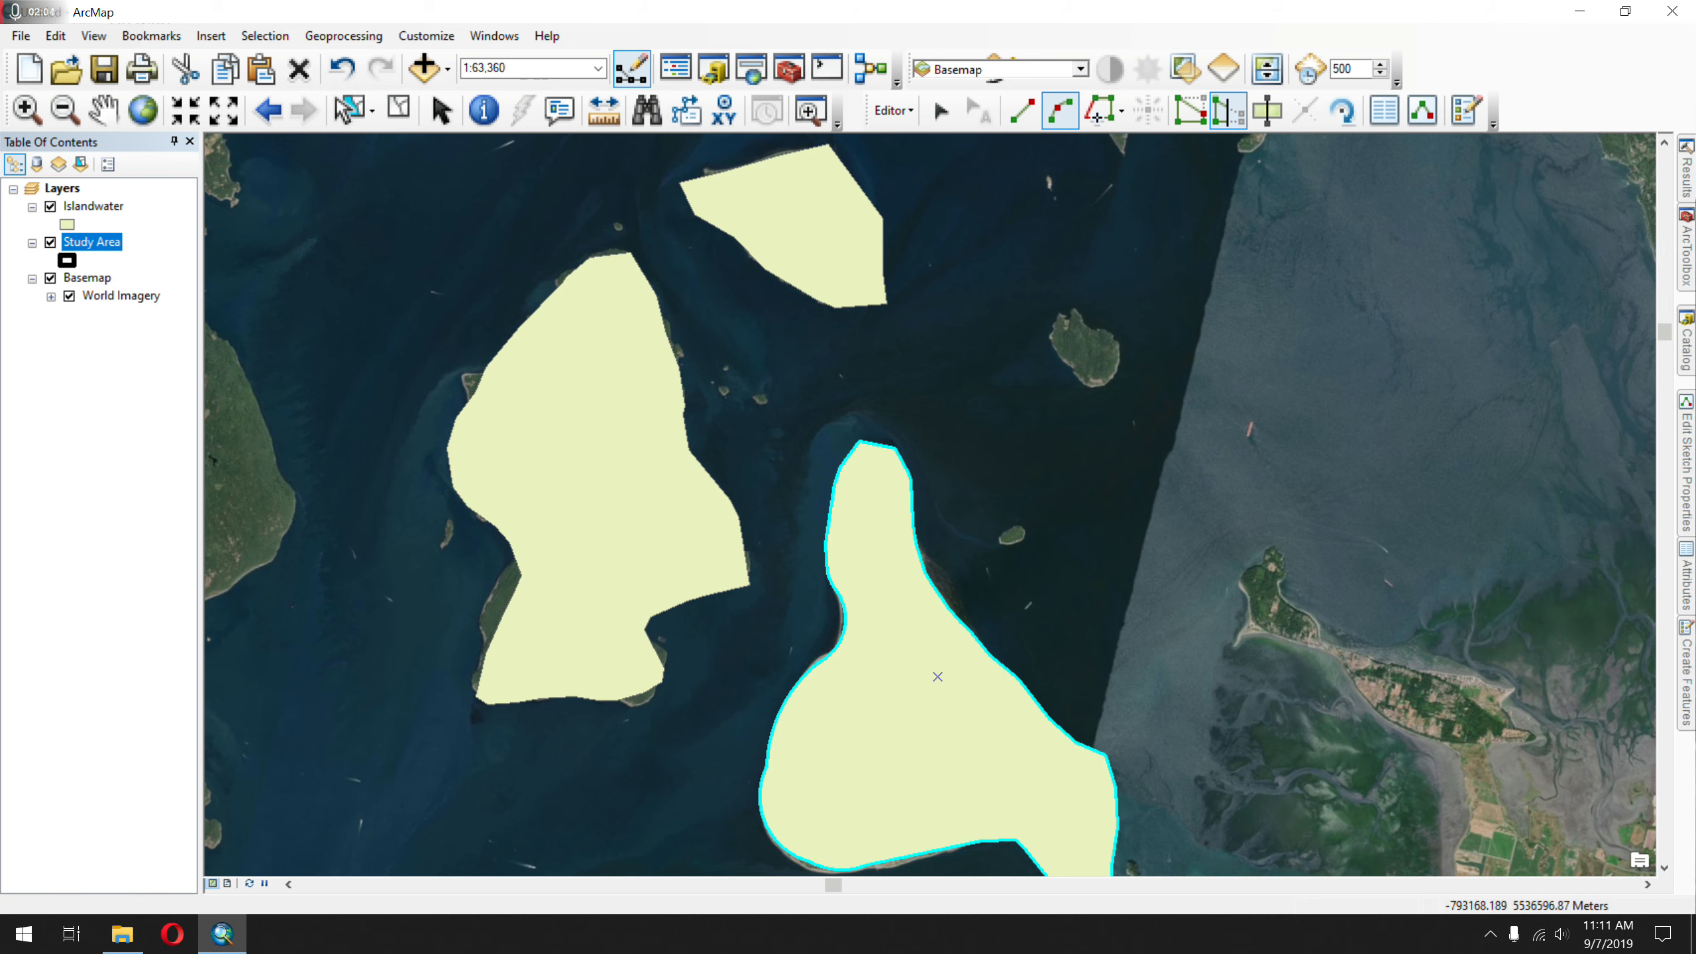
scroll(1196, 400, down, 2)
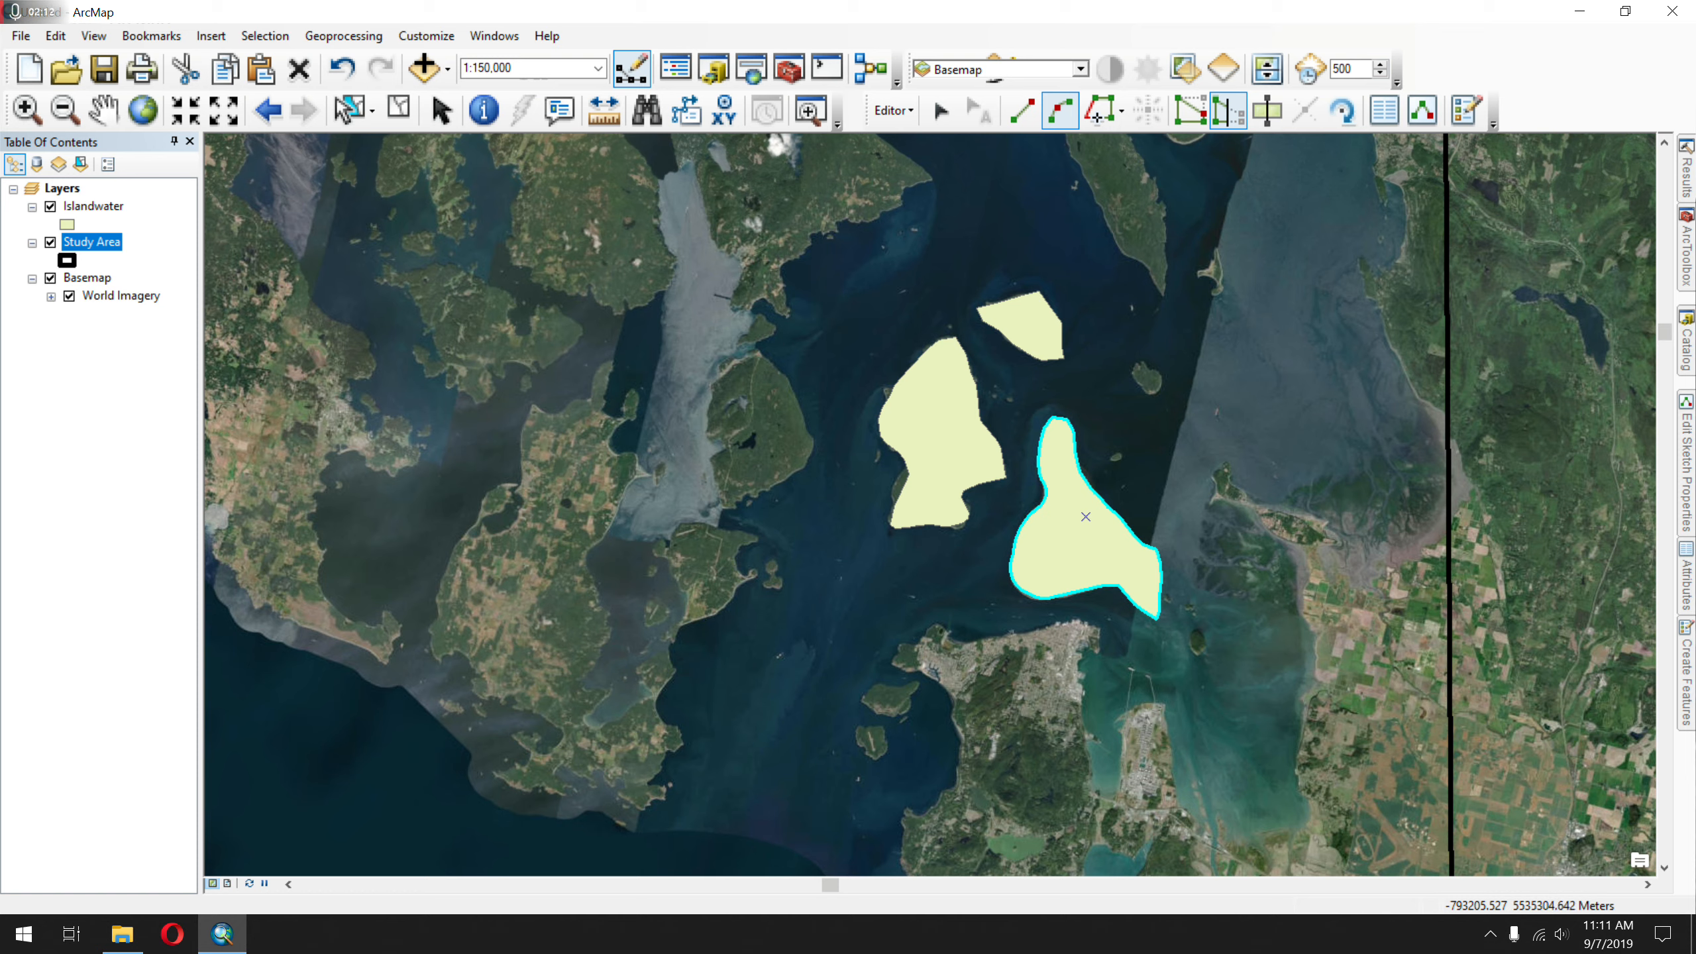
click(1462, 126)
click(1477, 209)
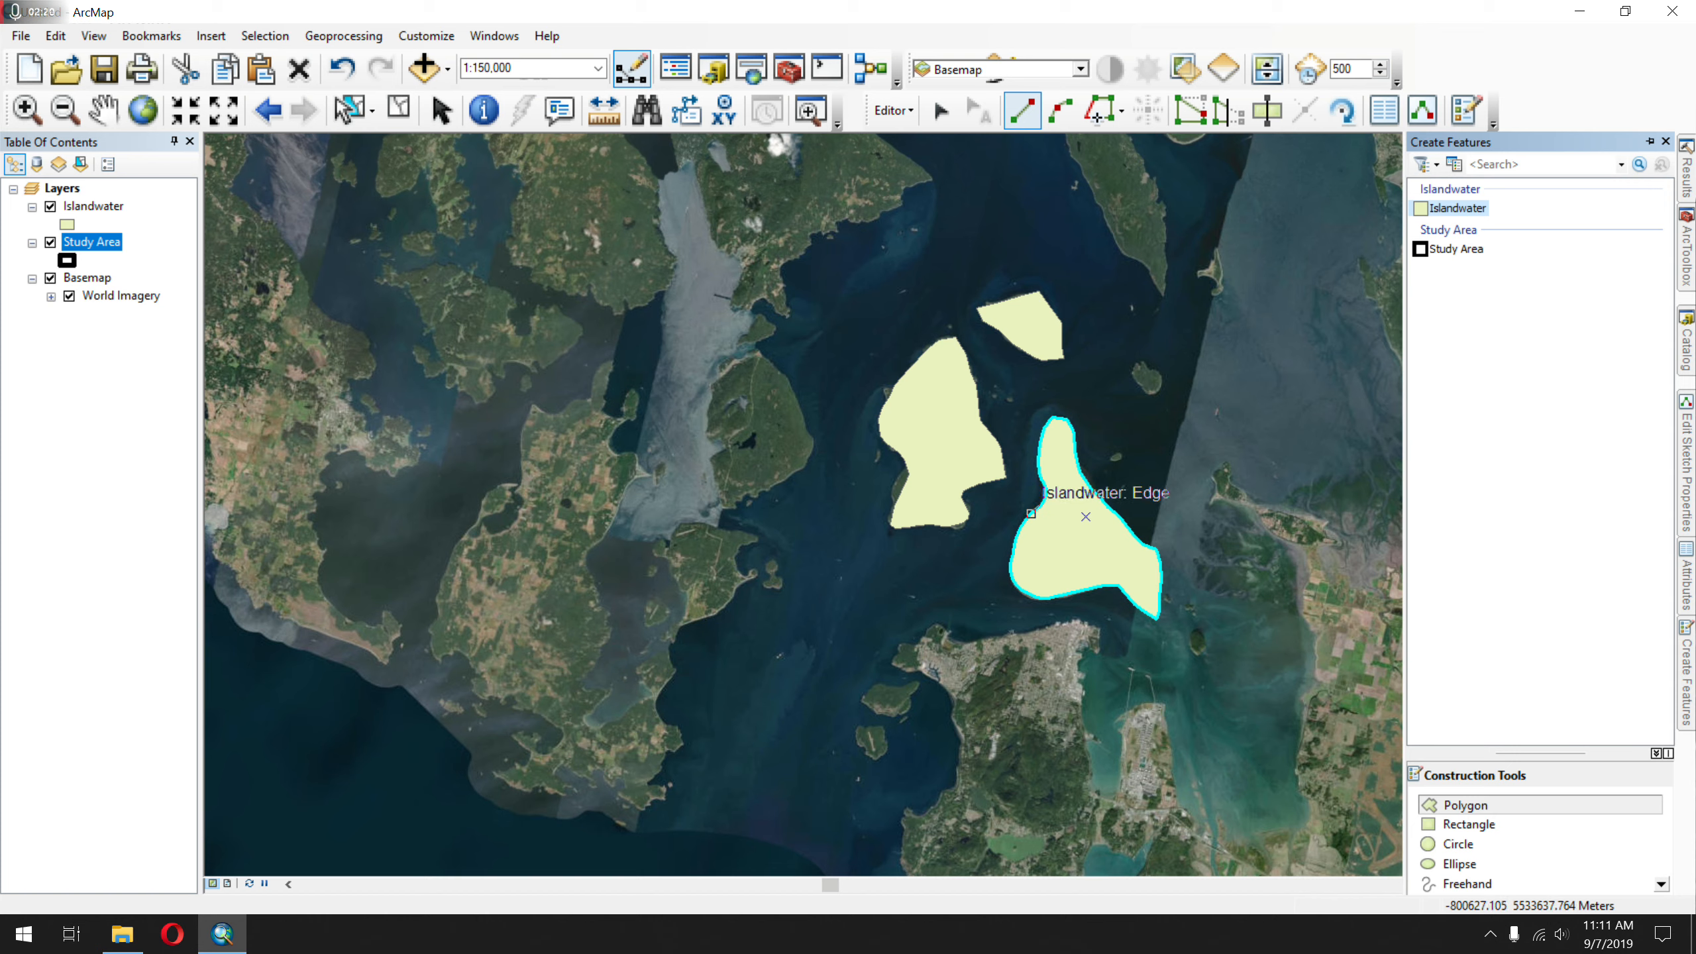
click(1103, 110)
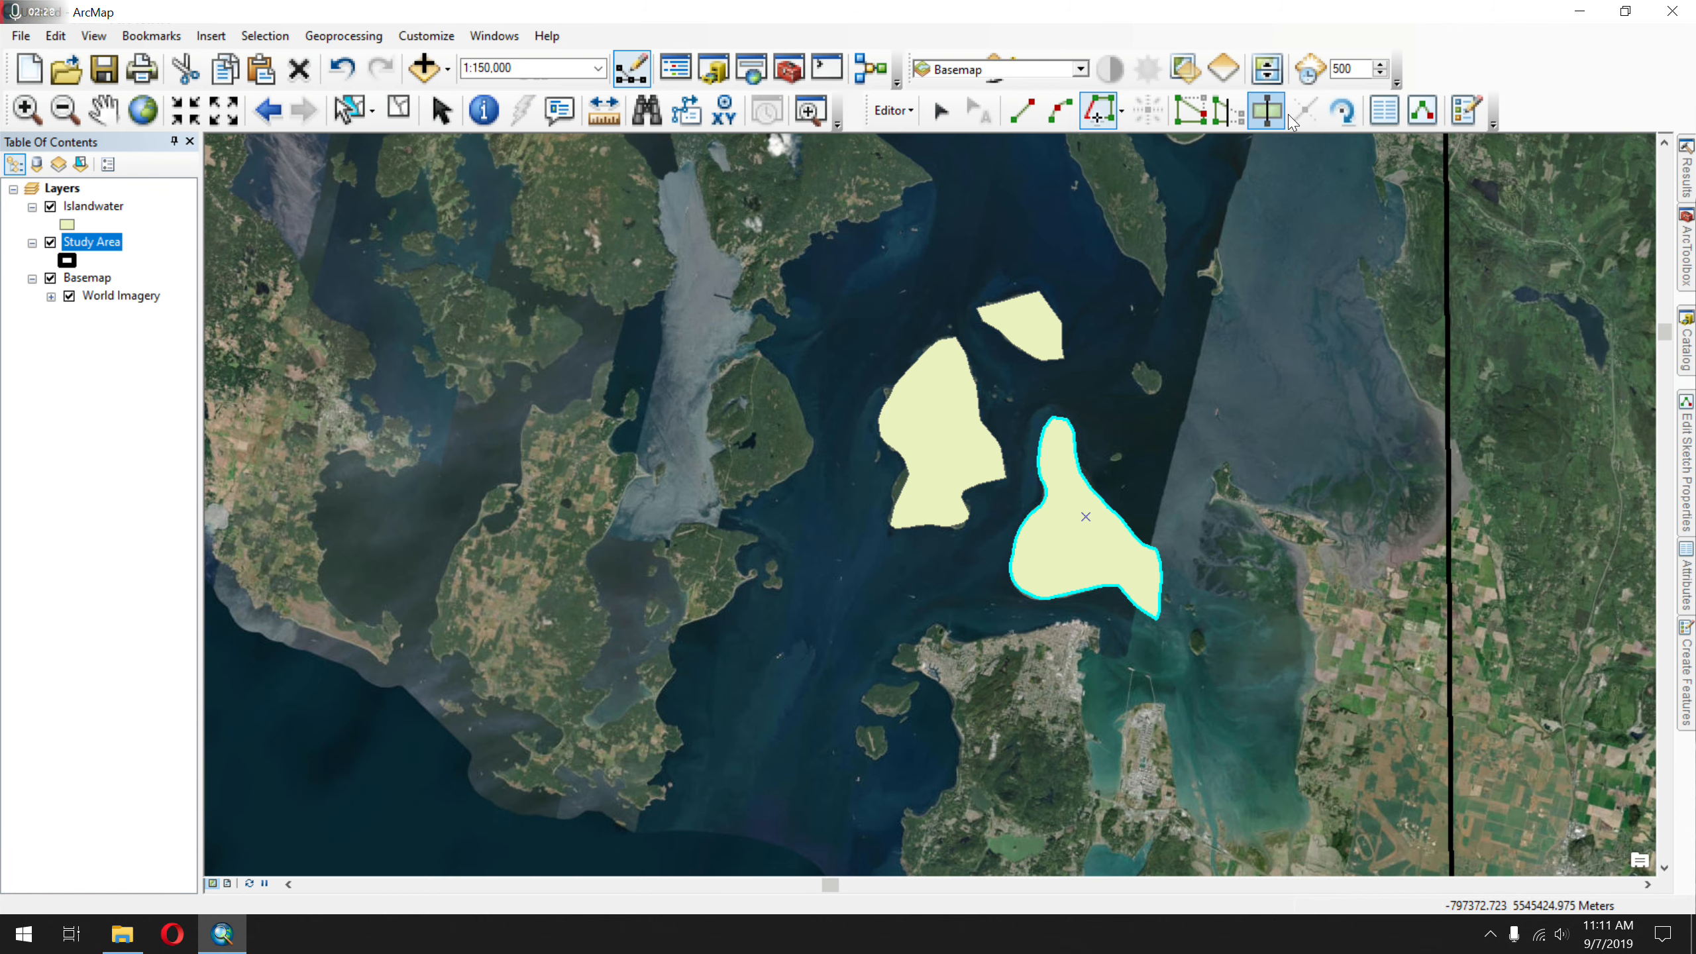
click(1465, 110)
click(1468, 209)
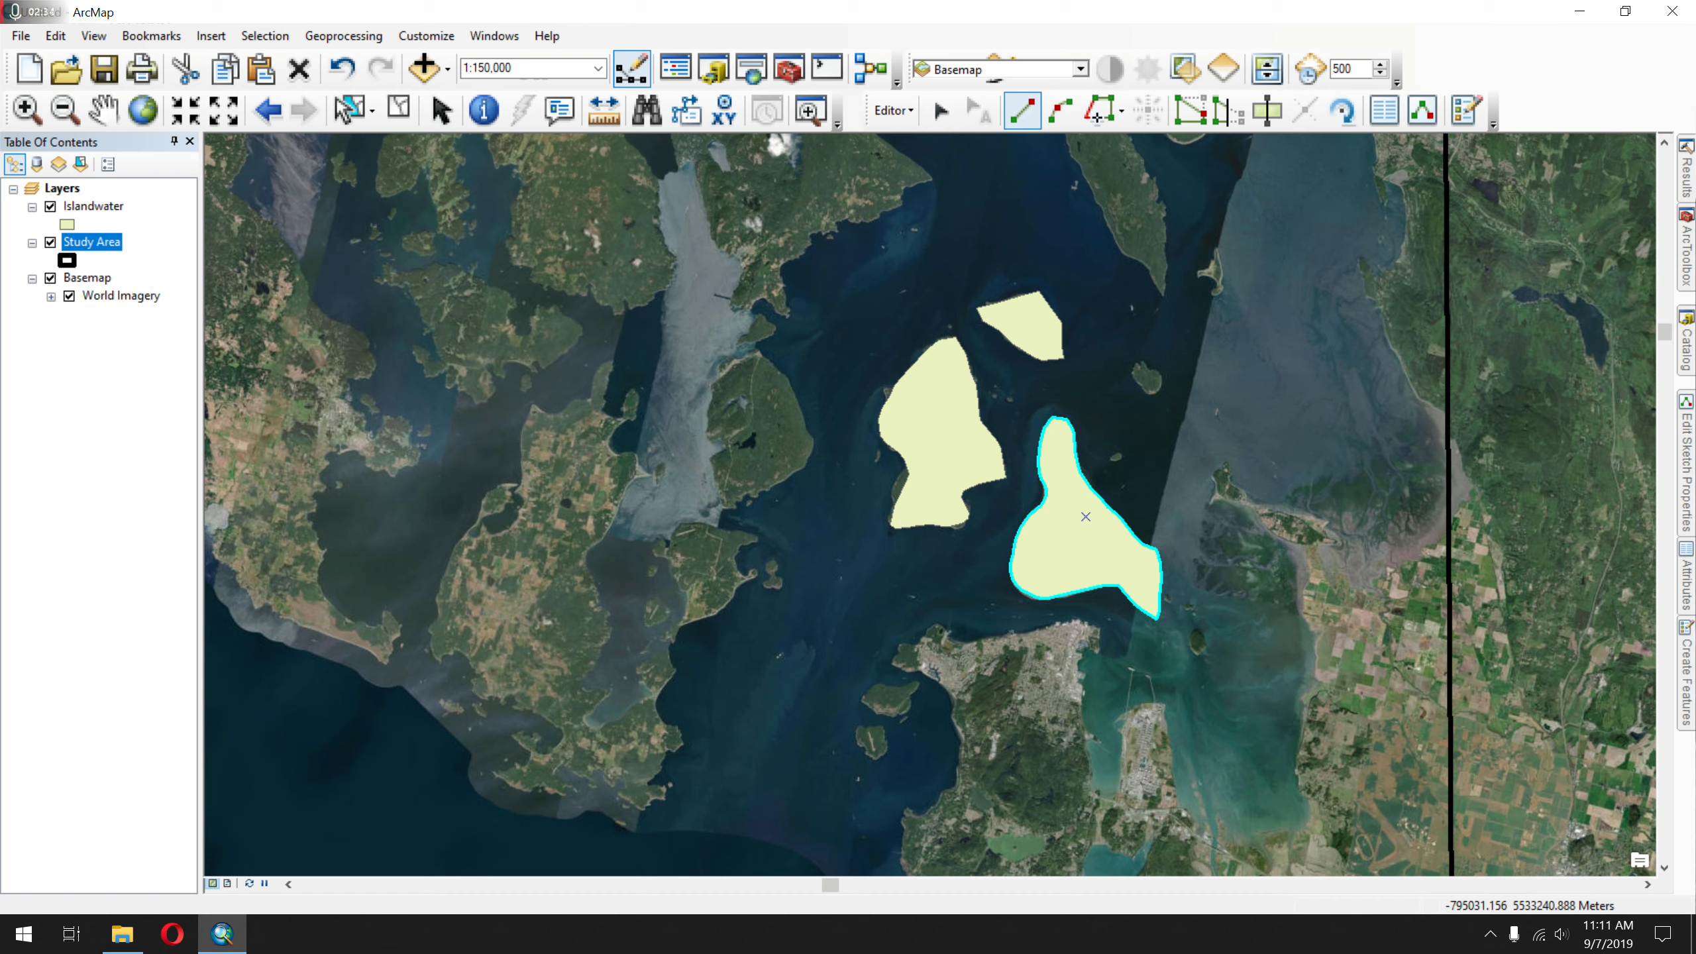
click(1098, 110)
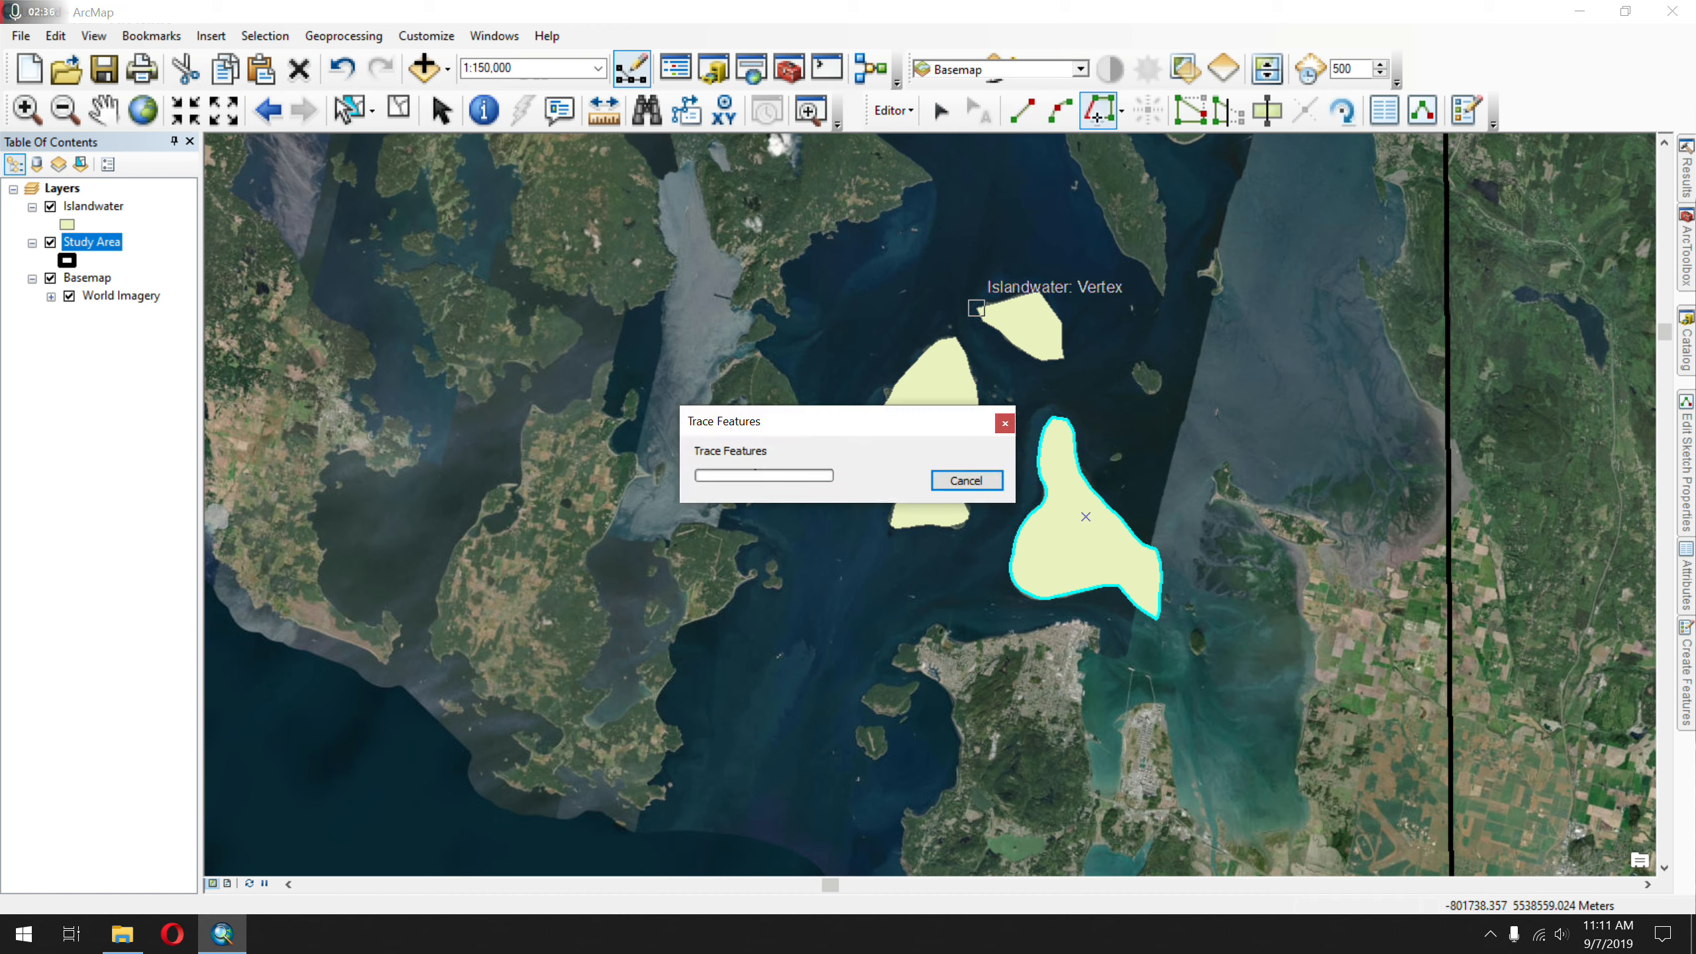
click(983, 320)
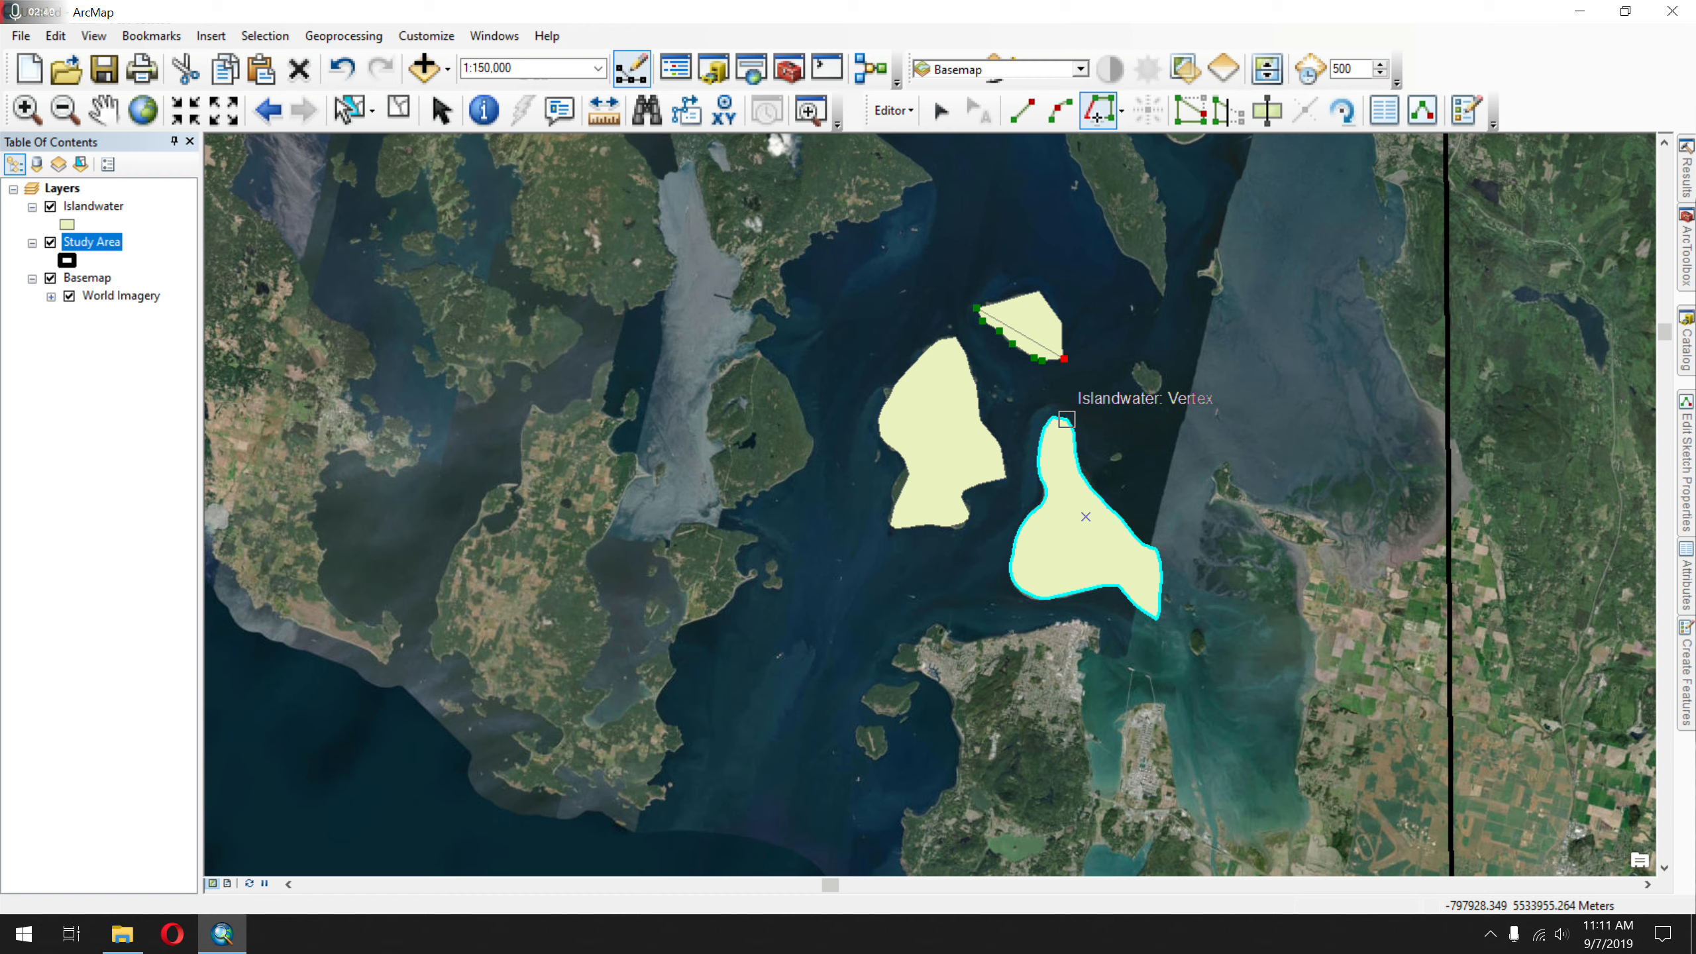
- Extend the sketch straight to the southeastern island's northern tip and trace that island's west coast to its southern shore
click(1022, 110)
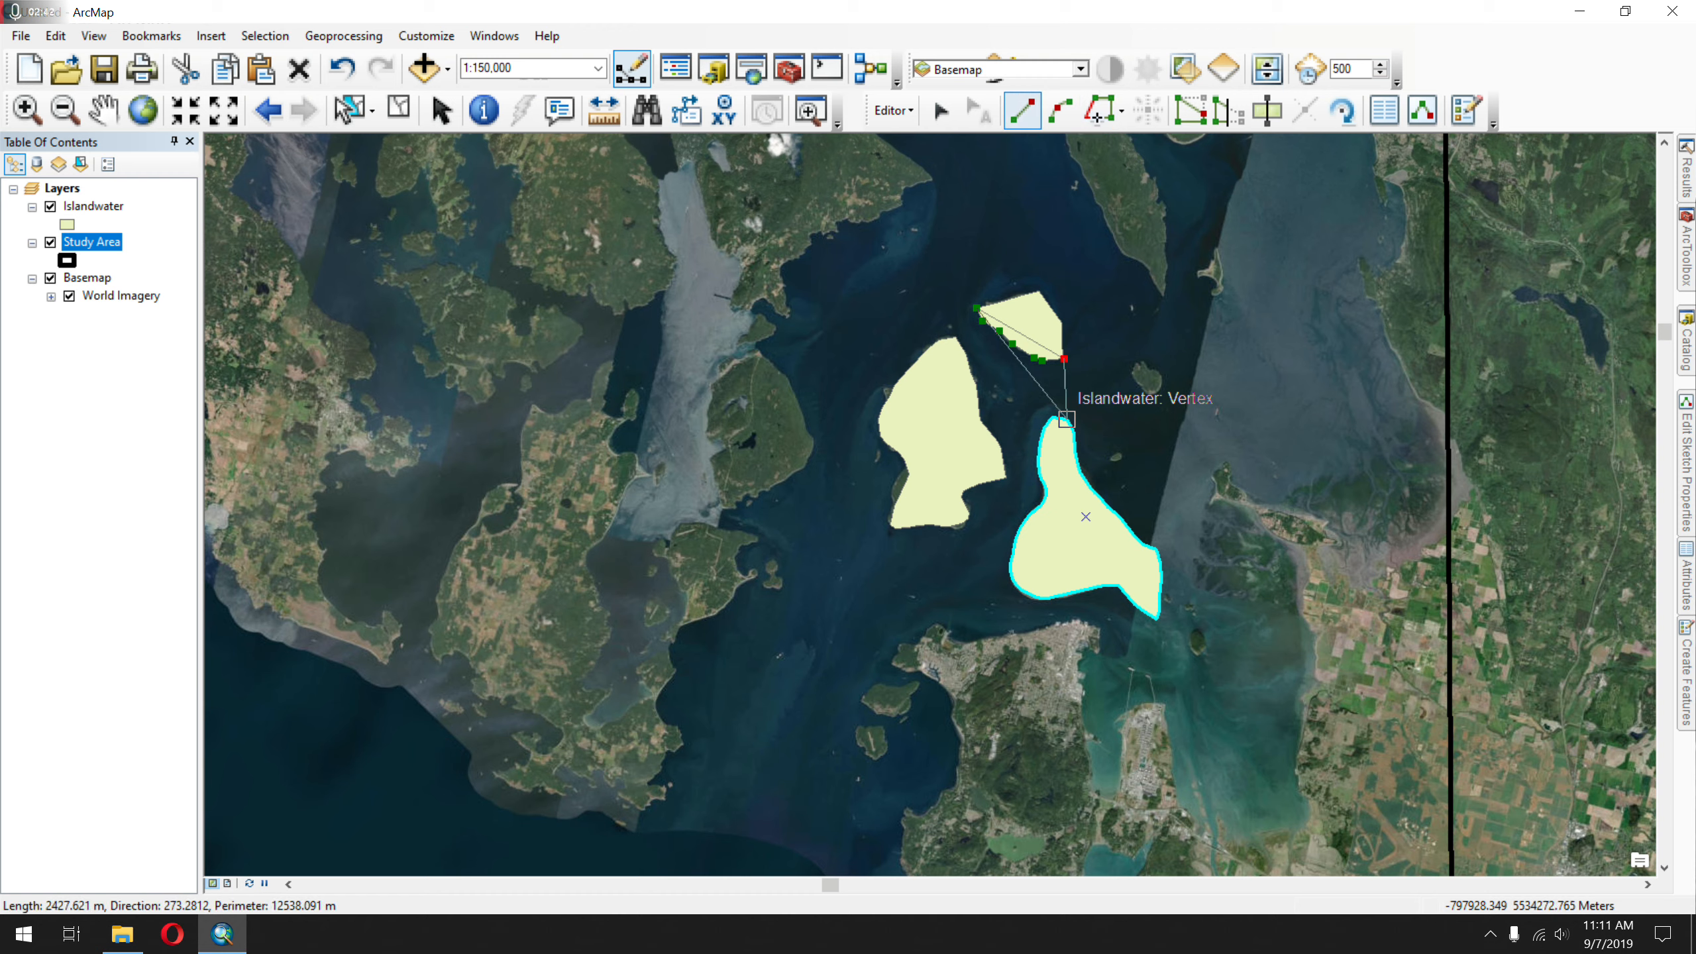
click(1067, 418)
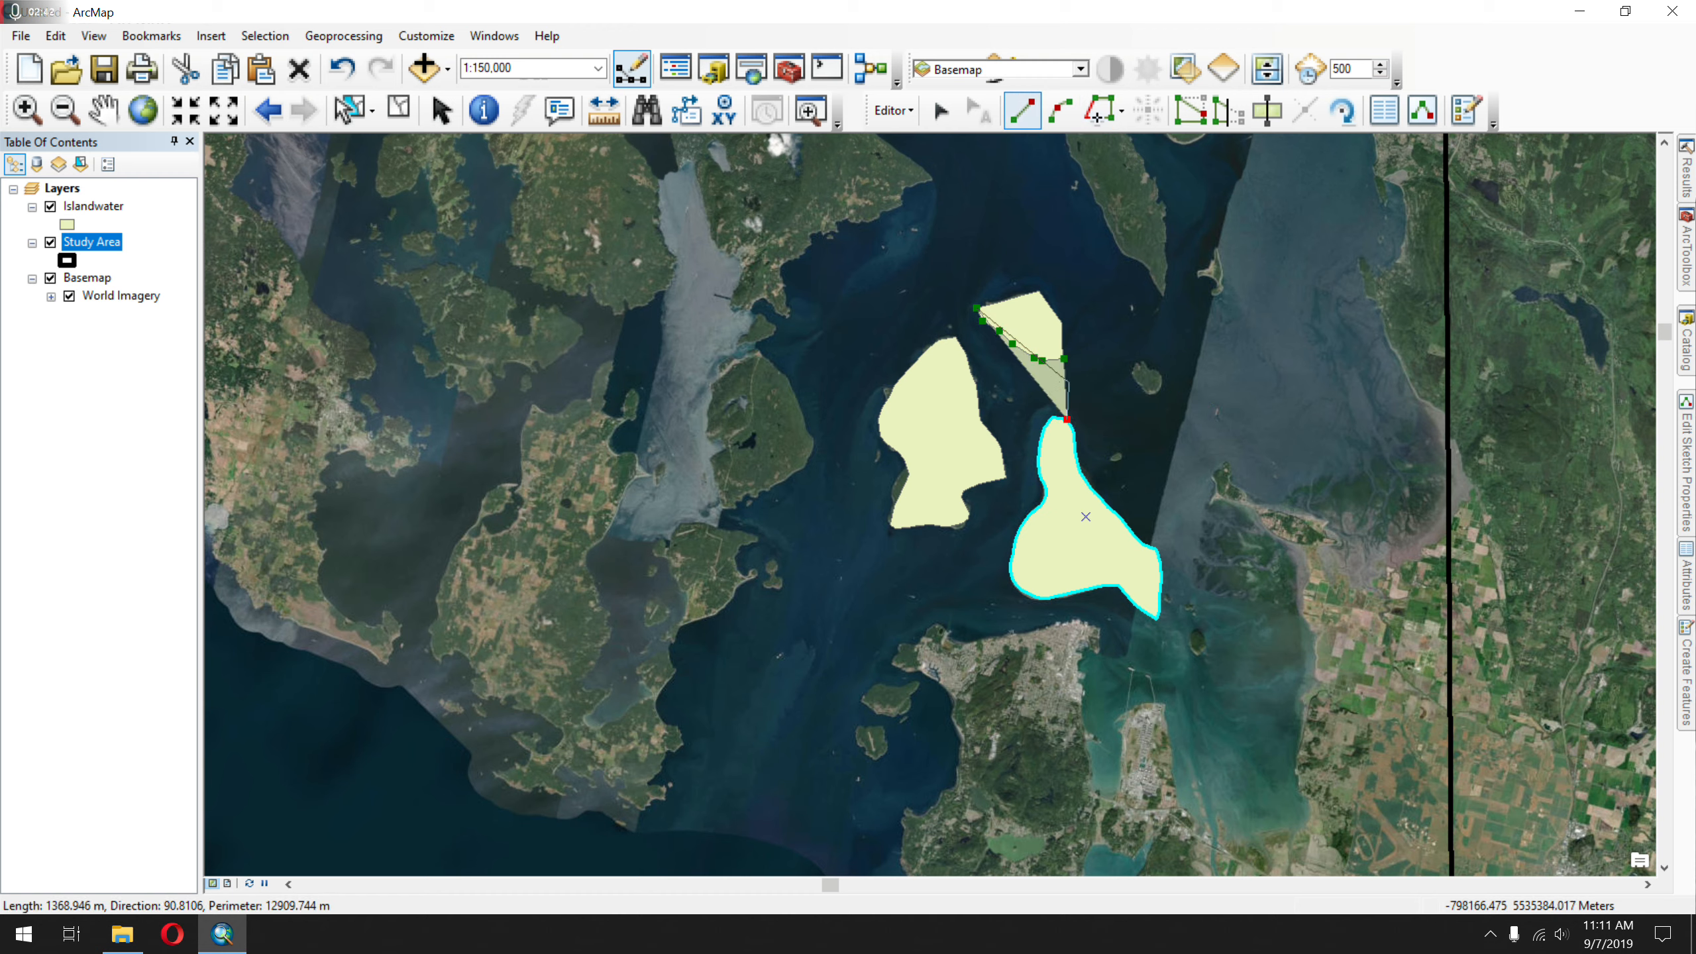
click(1101, 113)
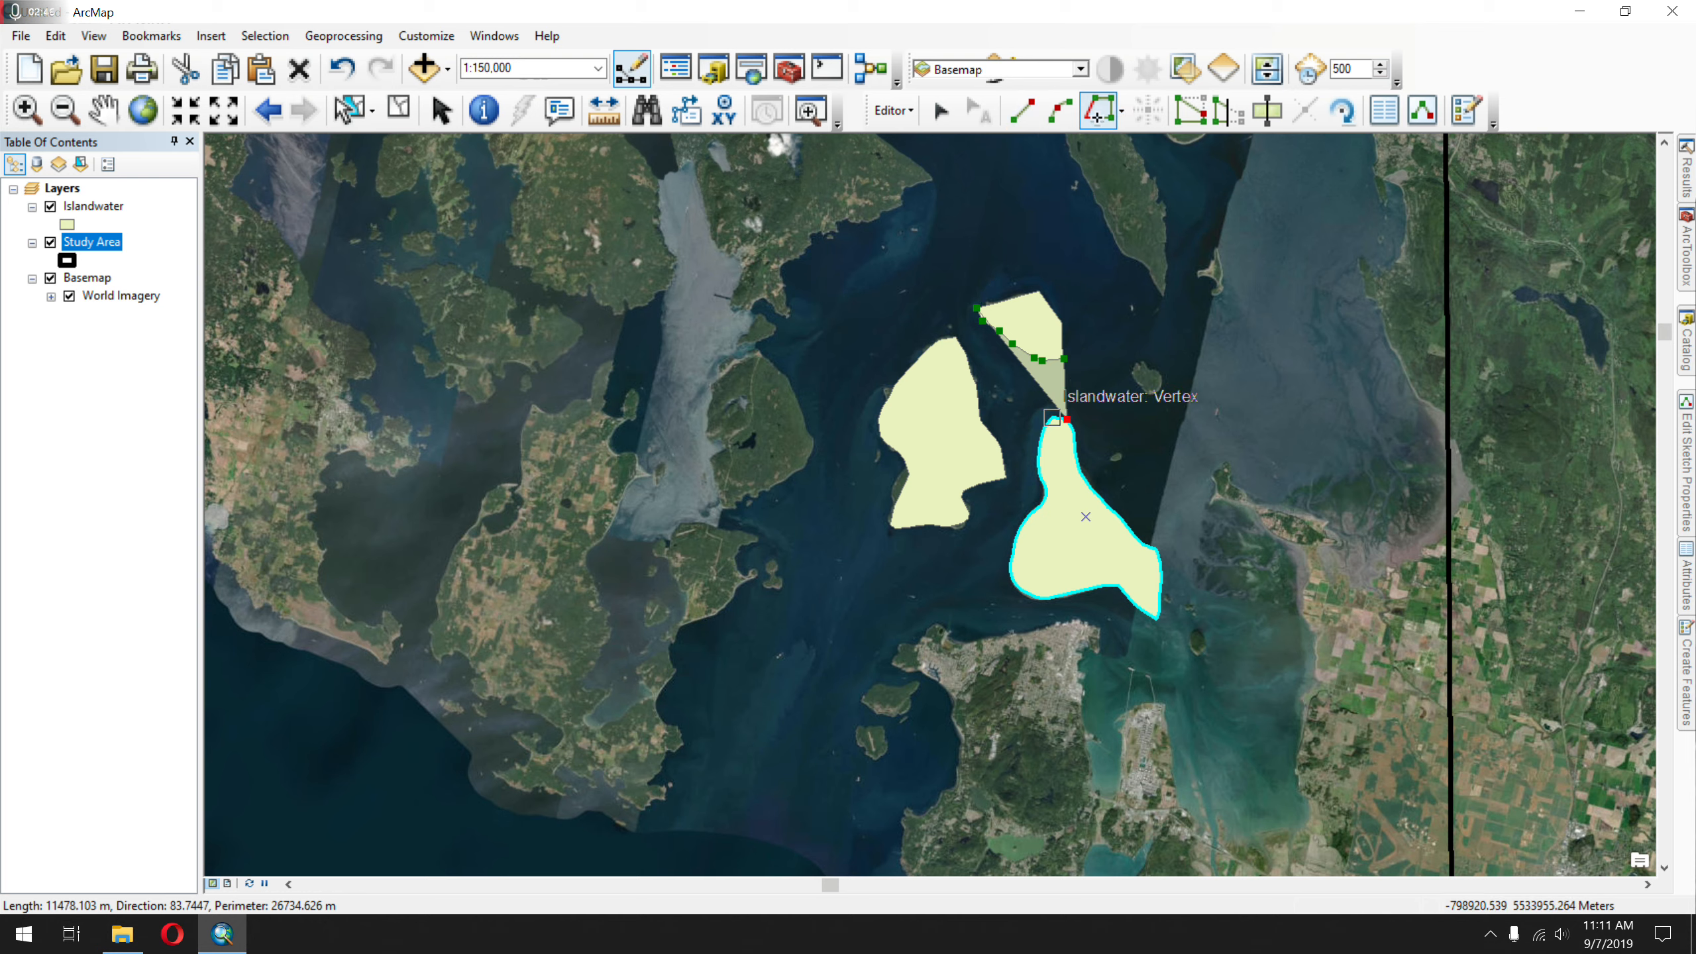
click(1053, 418)
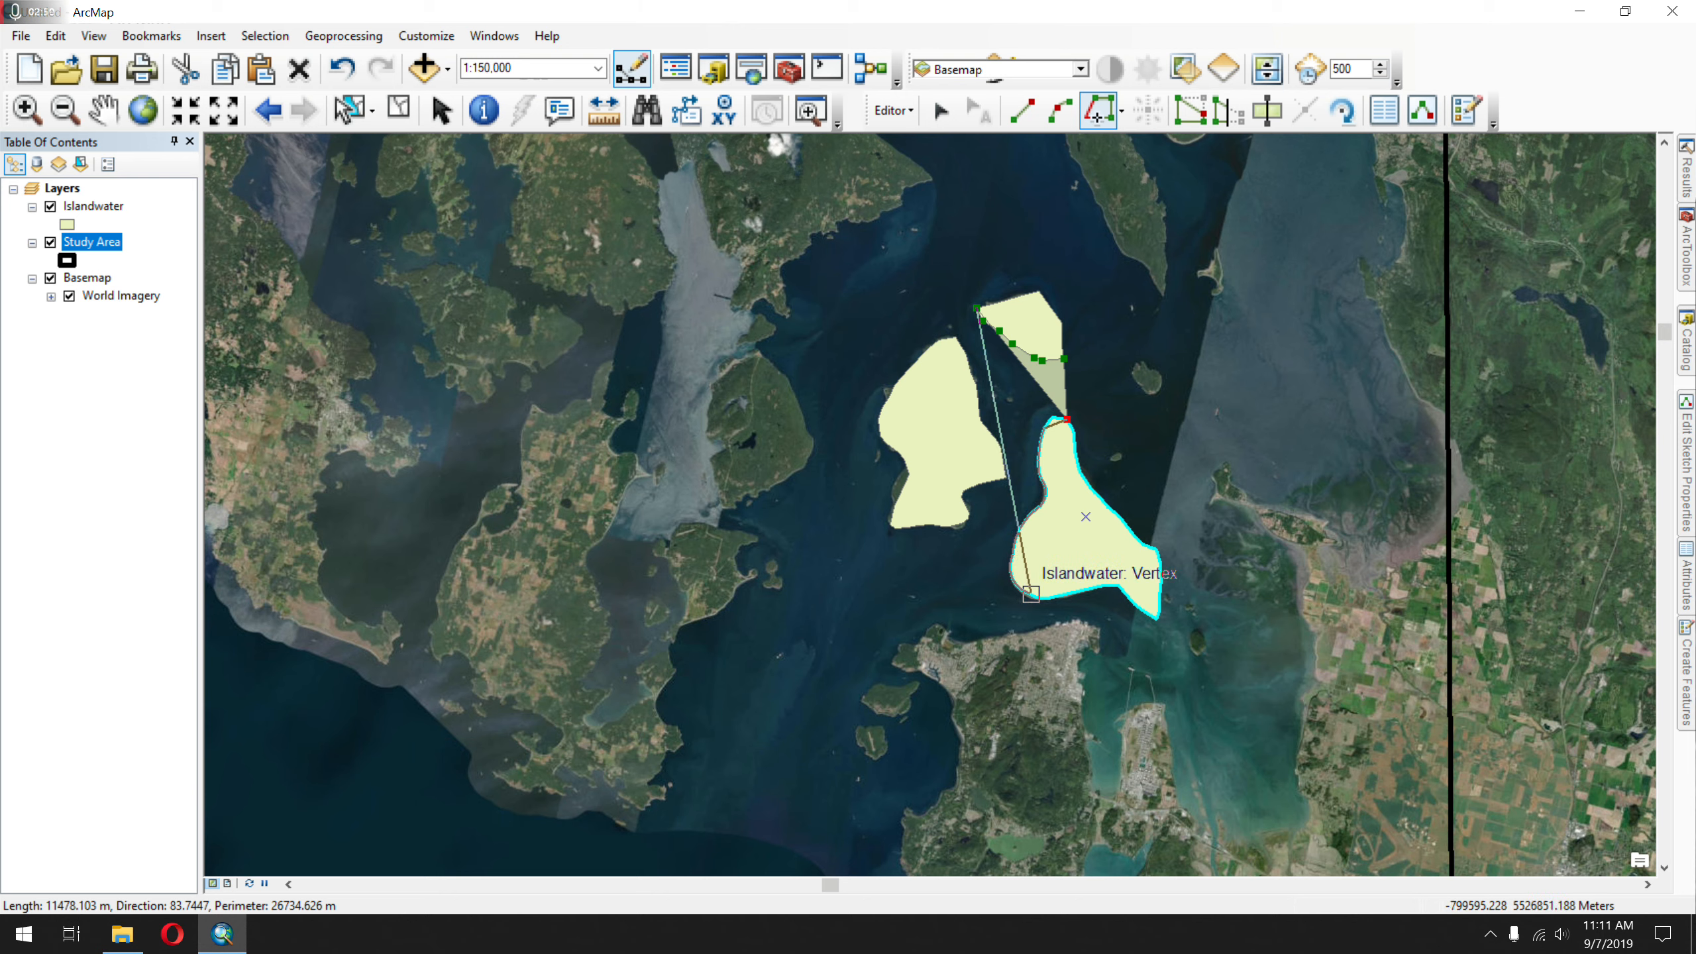
click(1031, 593)
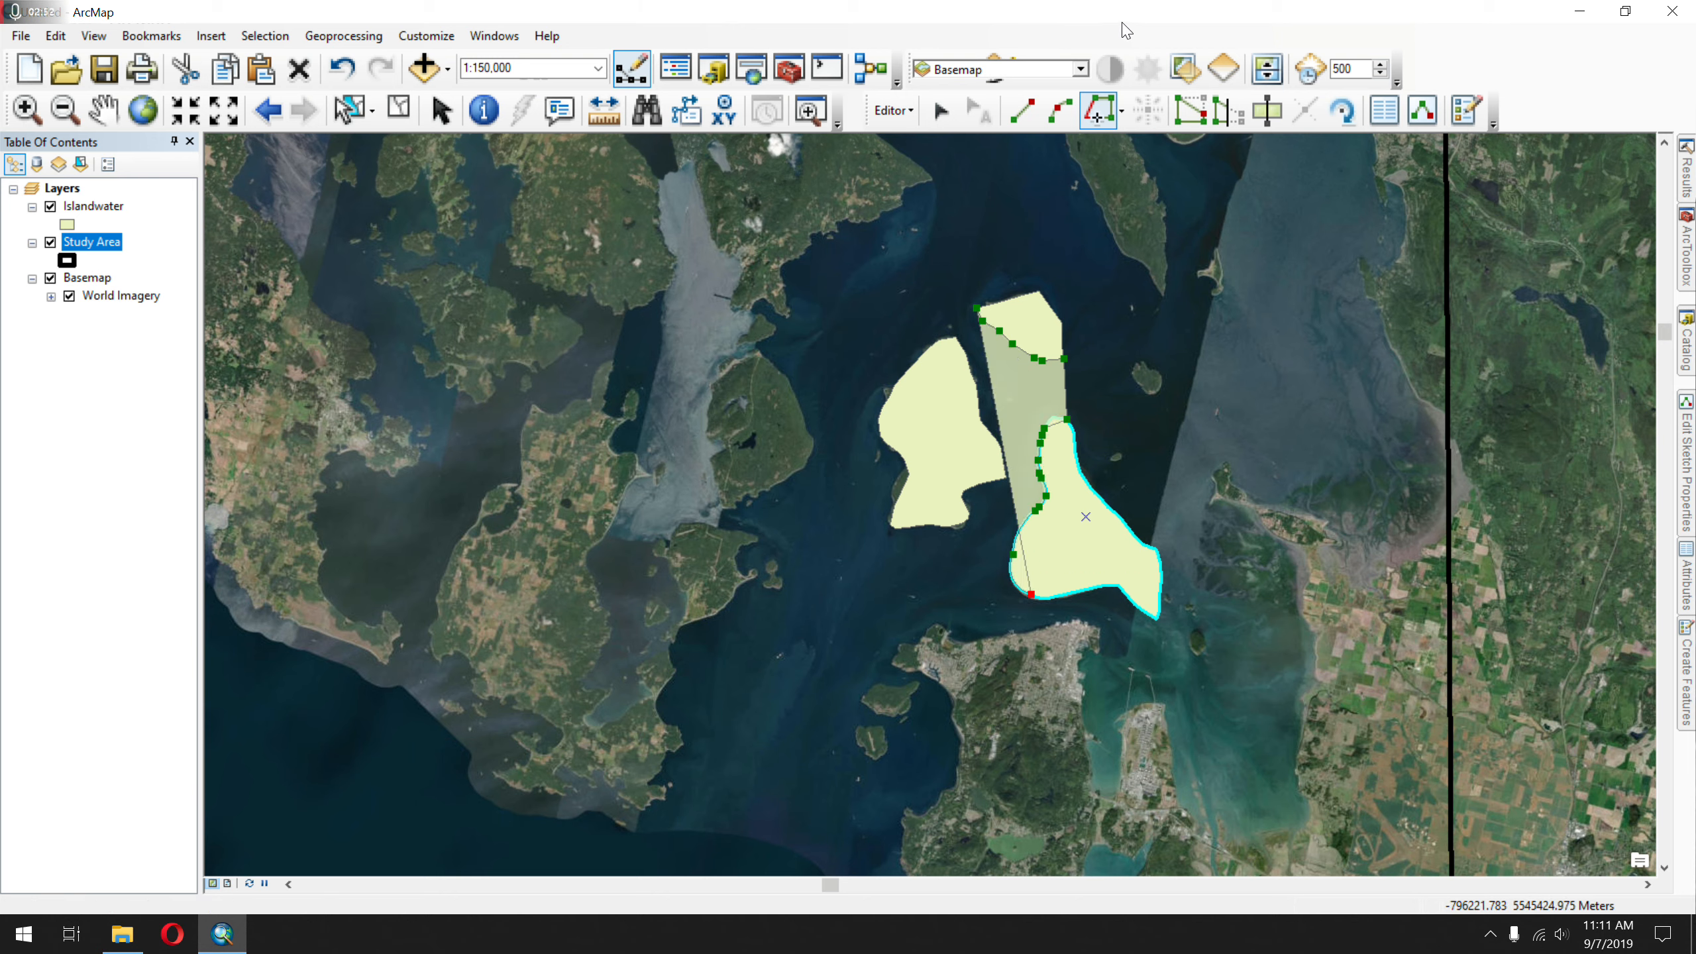
- Close the channel polygon with a straight segment to the western island's southwest corner and a trace along its east coast to the northern tip
click(1022, 110)
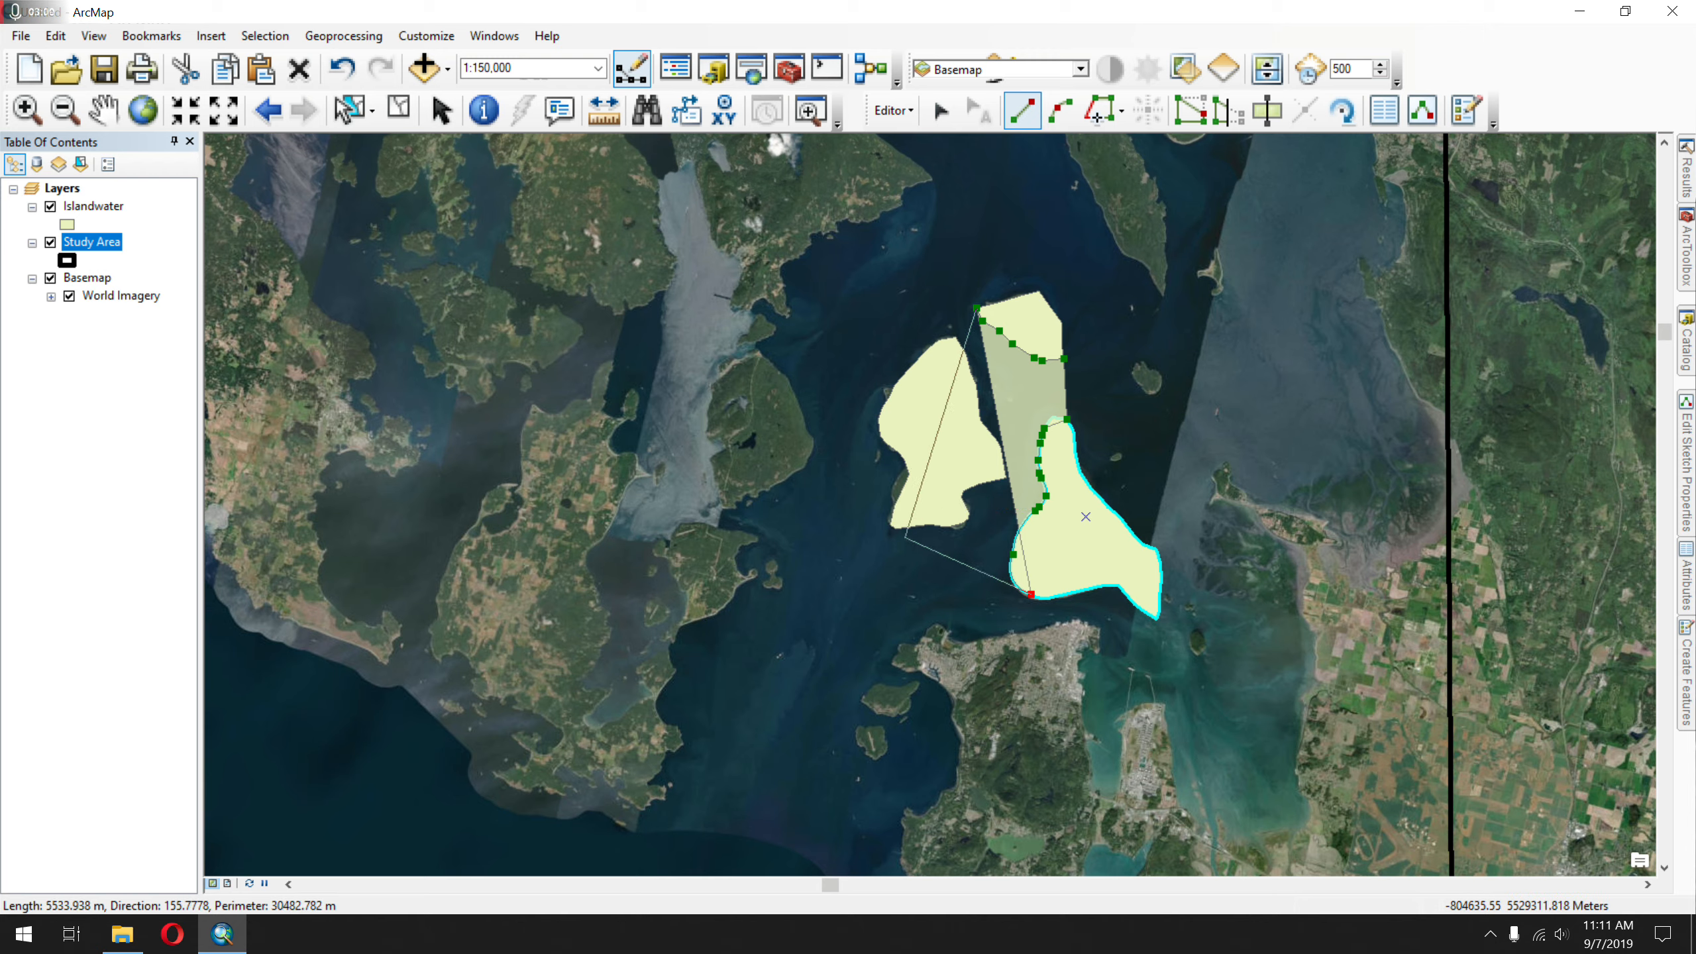
click(892, 526)
click(1097, 110)
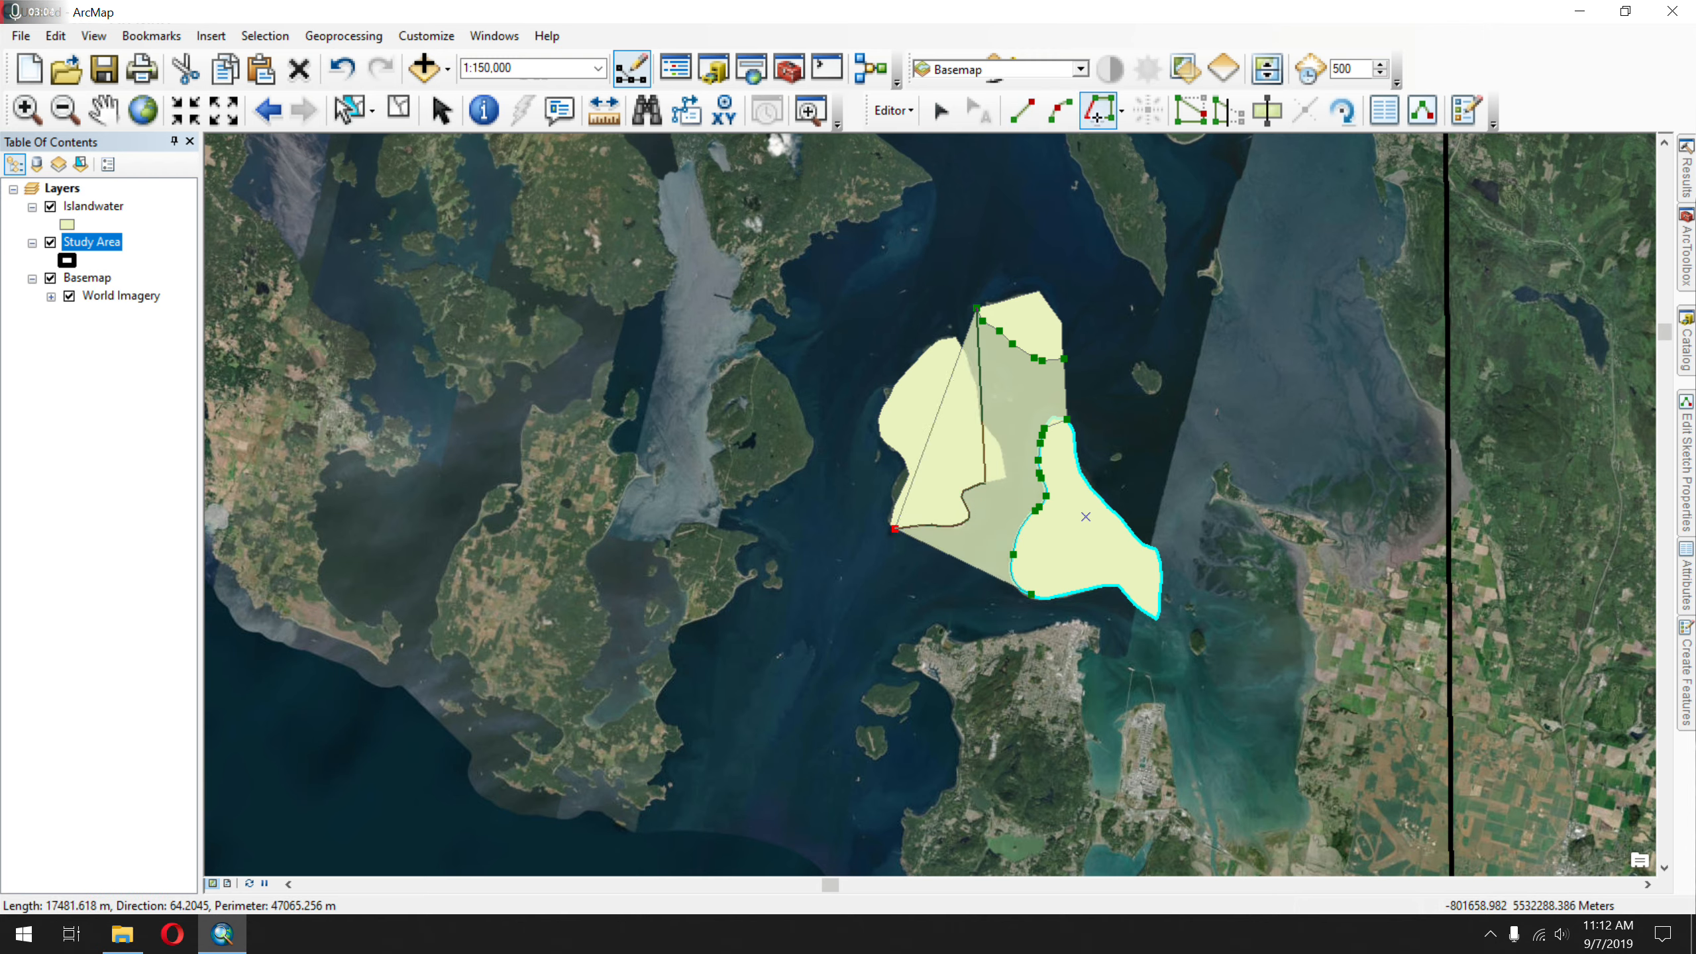
double_click(955, 336)
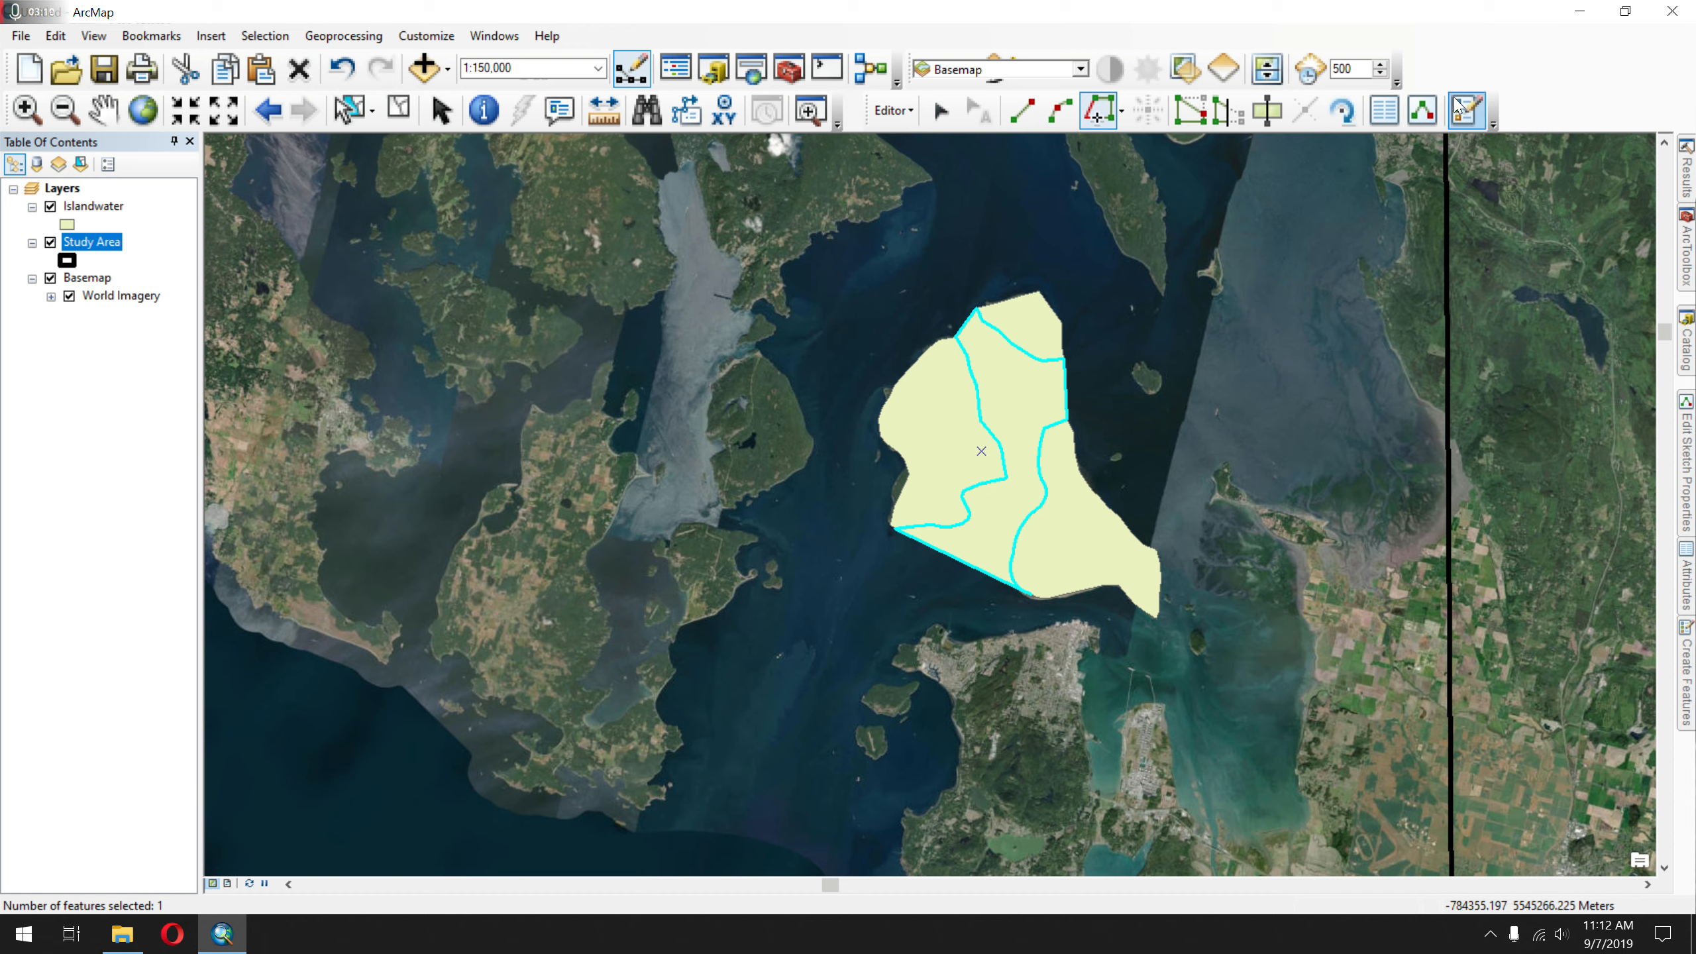
- Fill in the new channel polygon's attributes with Descrip "Ocean" and Other "Submarine deep"
click(1384, 110)
click(1606, 398)
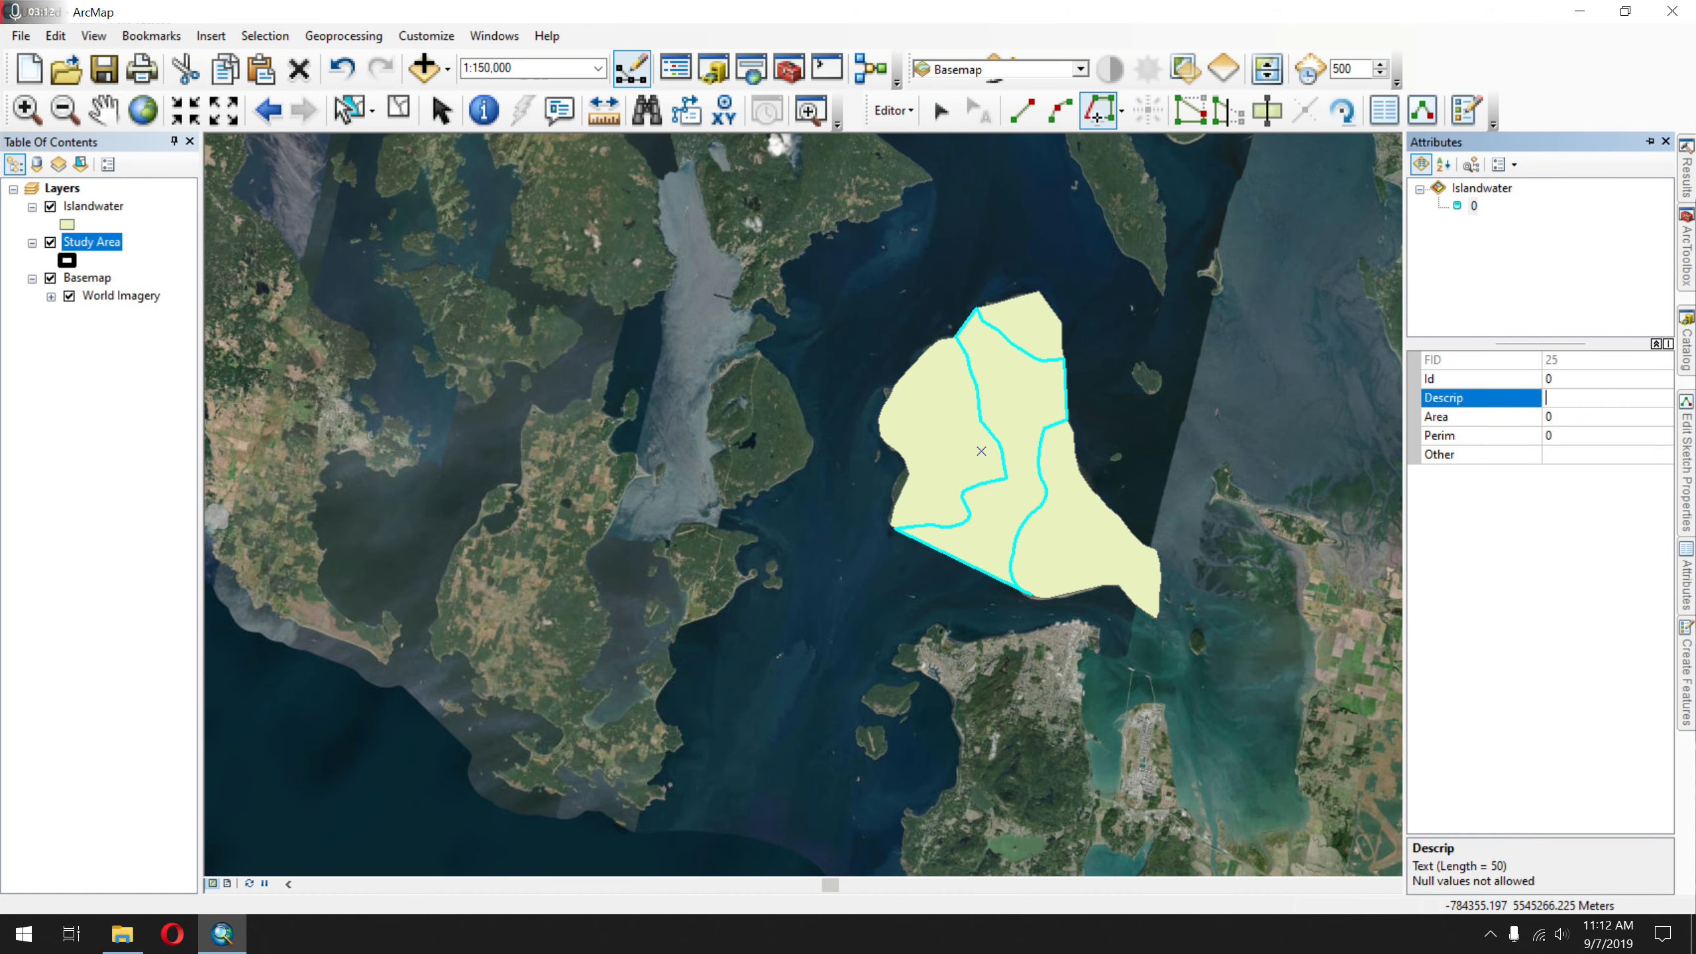
text(Ocean)
click(1629, 455)
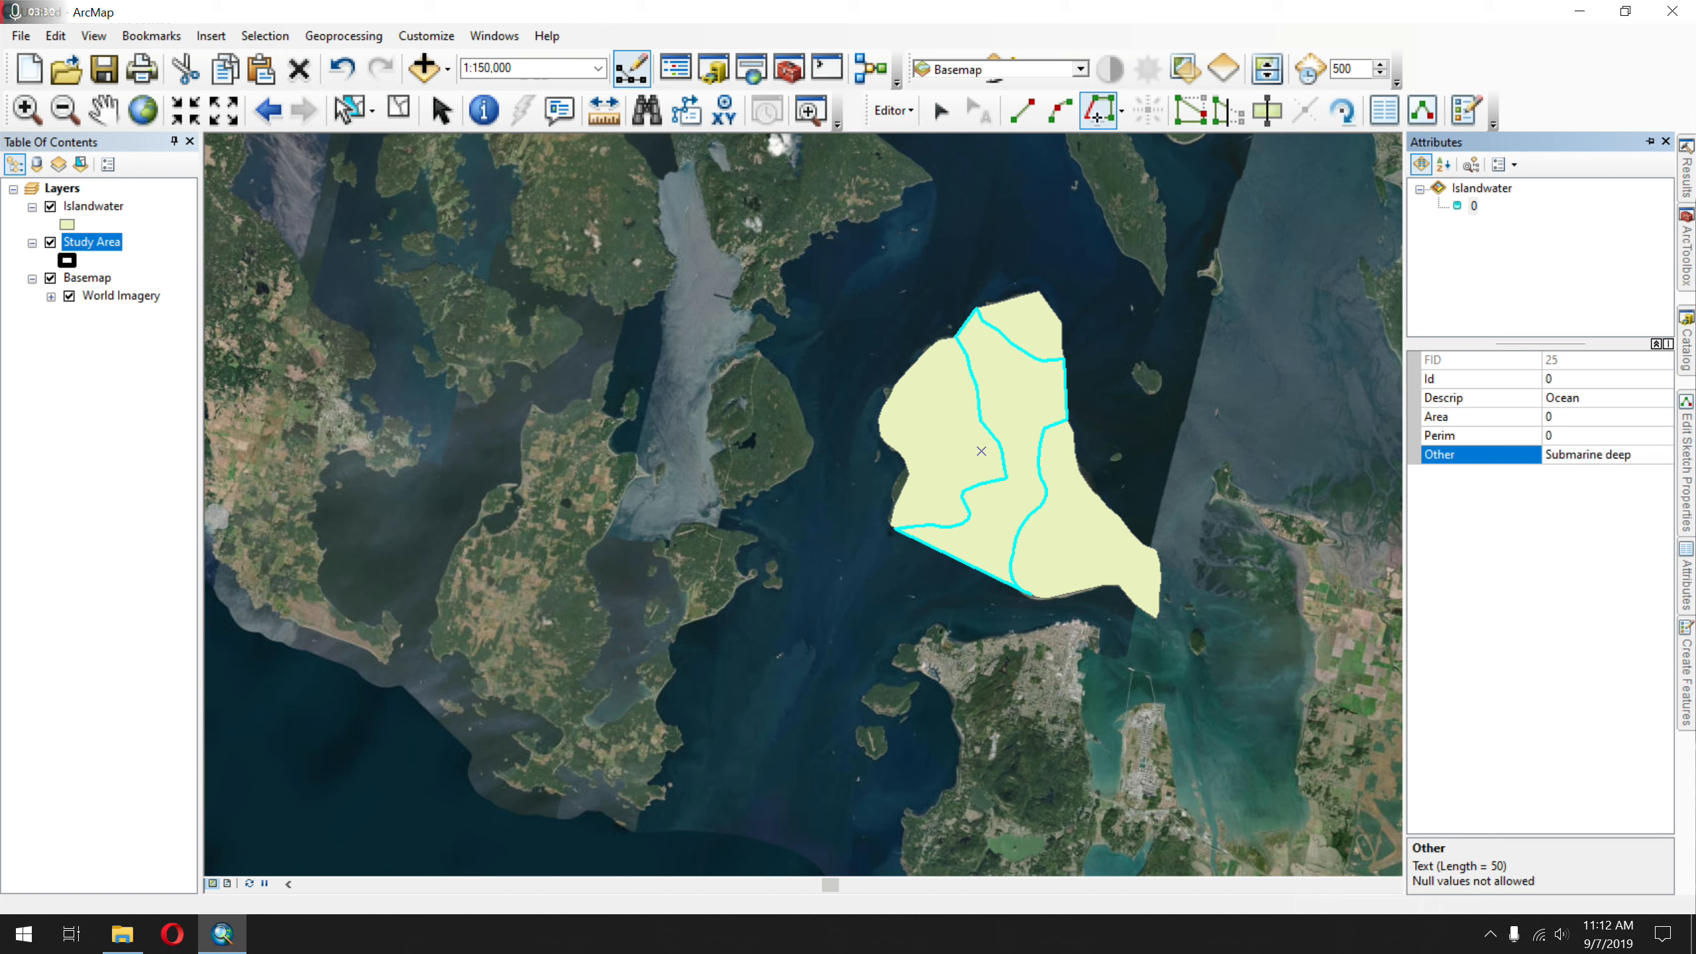
- Check the attributes of the southeastern and western island polygons
click(941, 110)
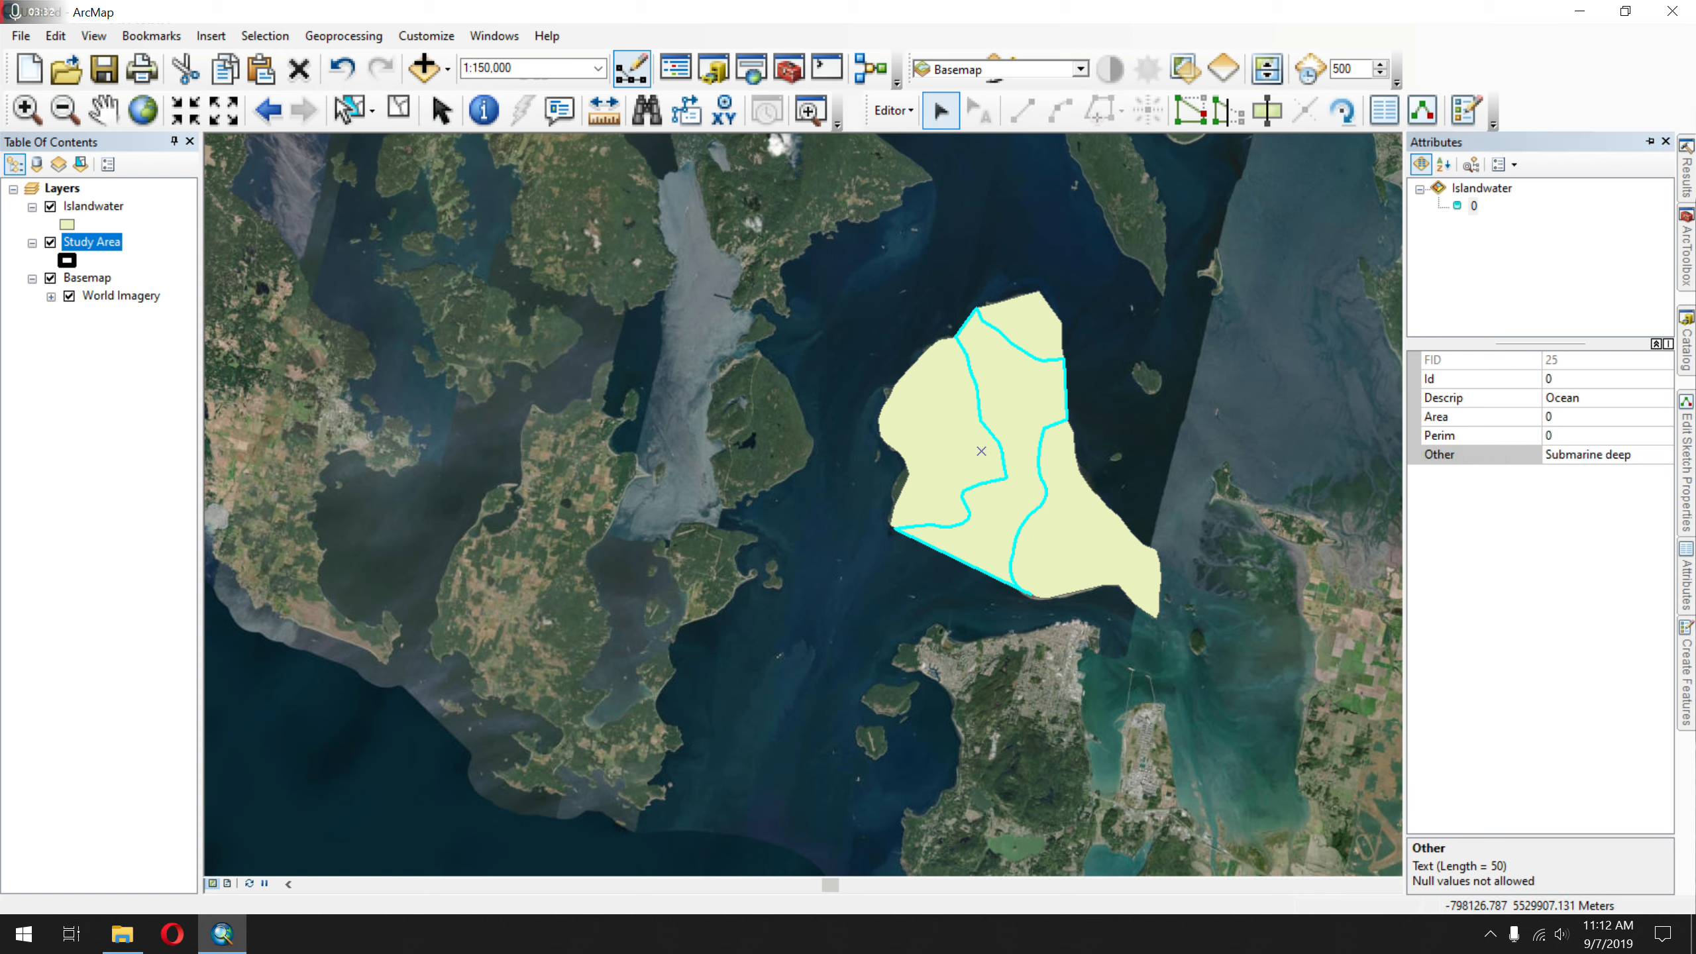
click(1089, 528)
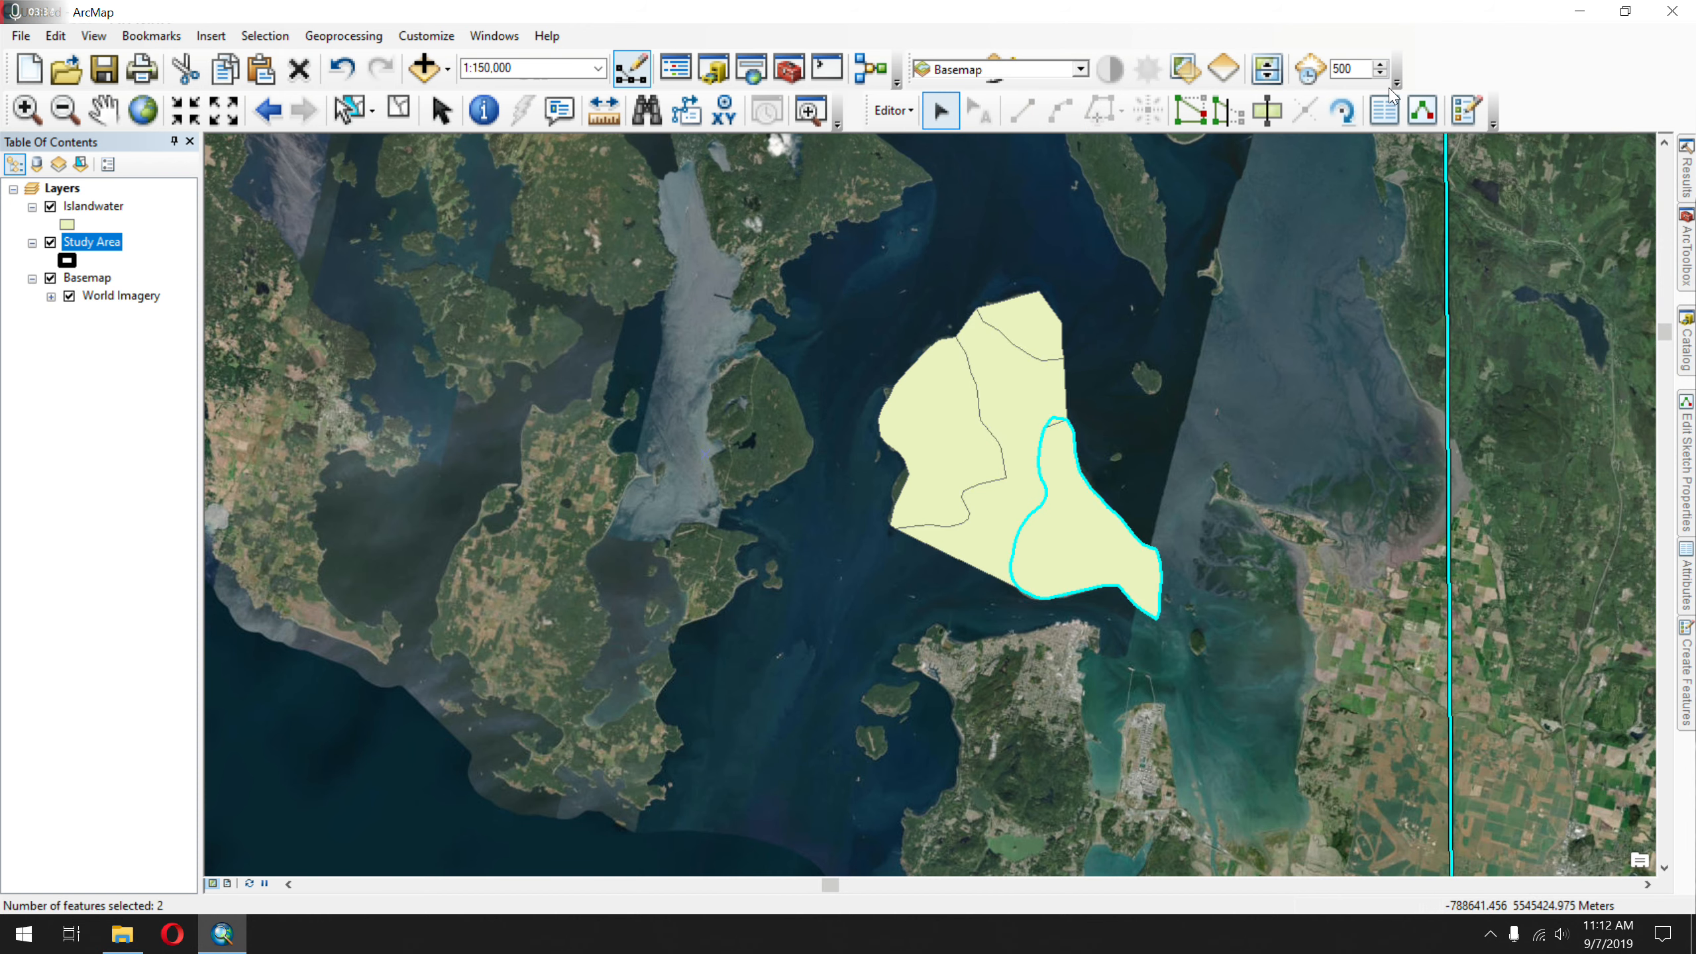
click(1384, 110)
click(1038, 331)
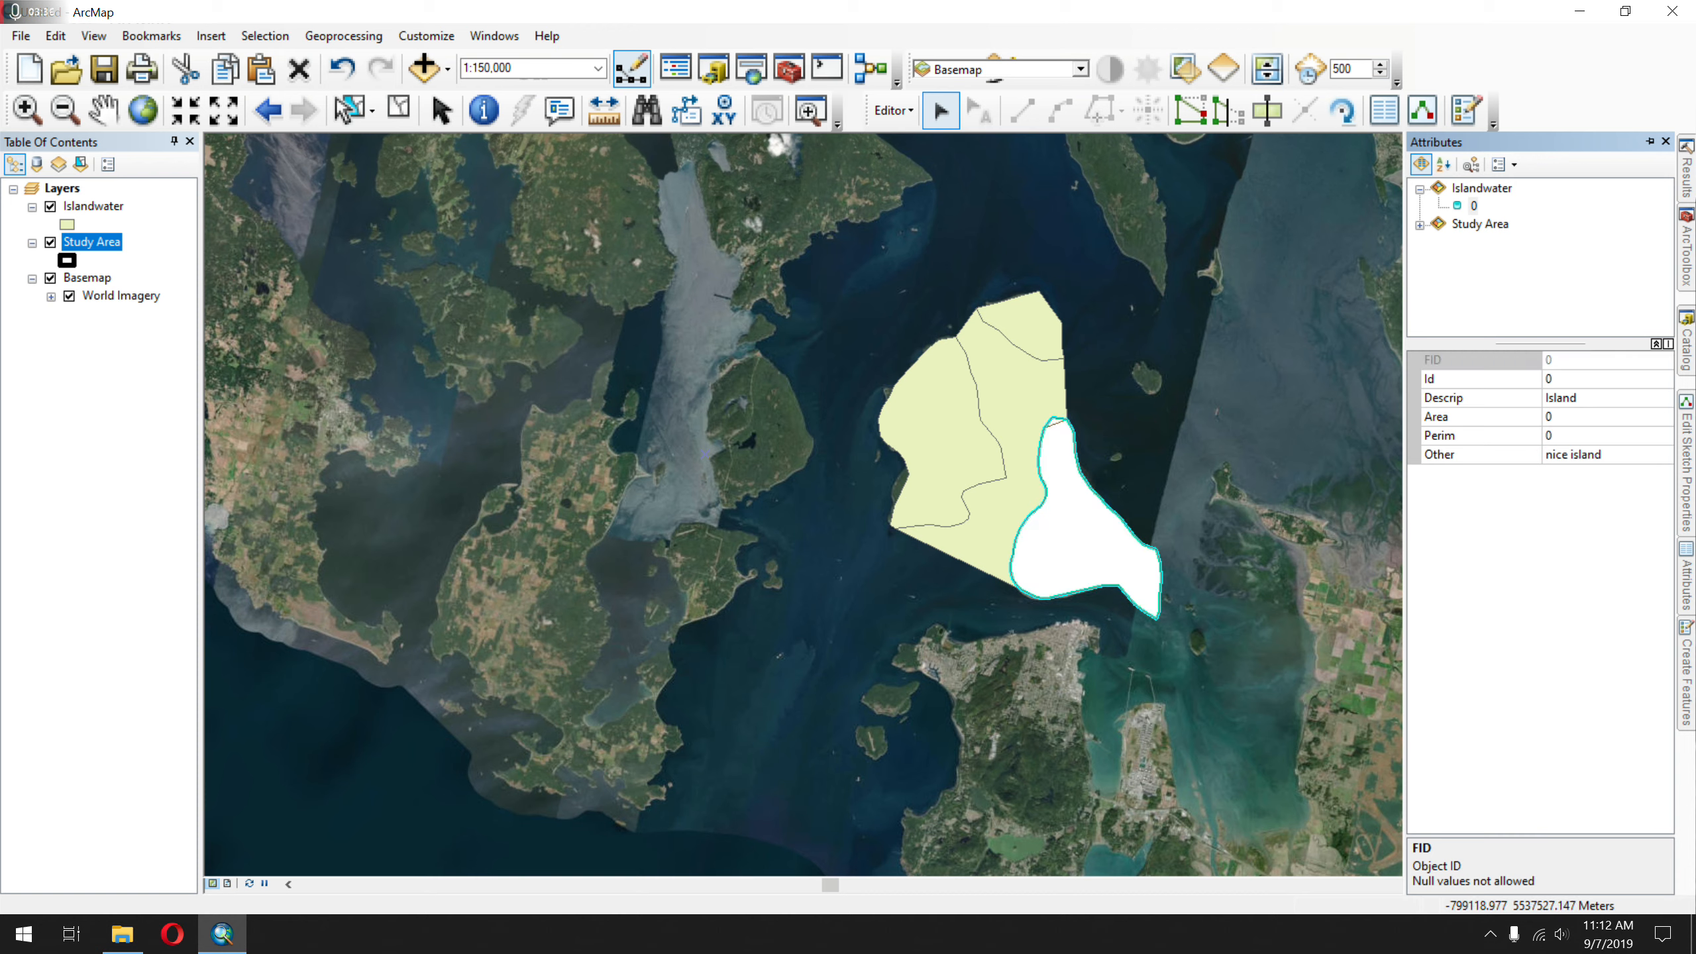
click(931, 427)
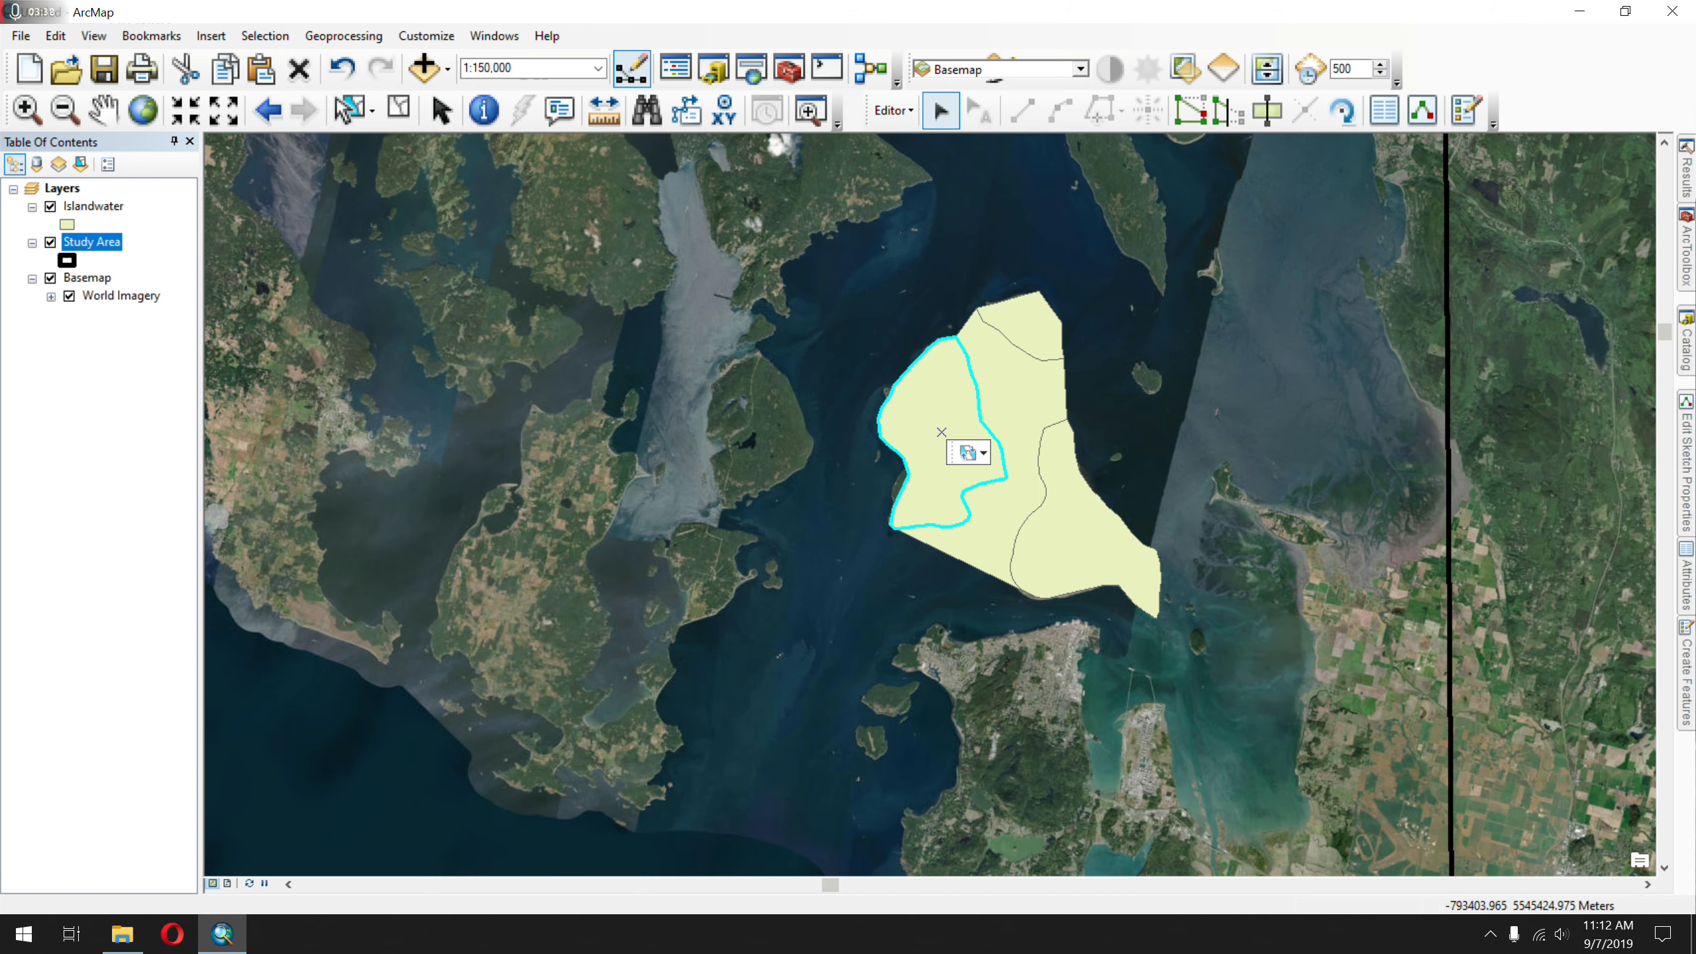
click(1382, 112)
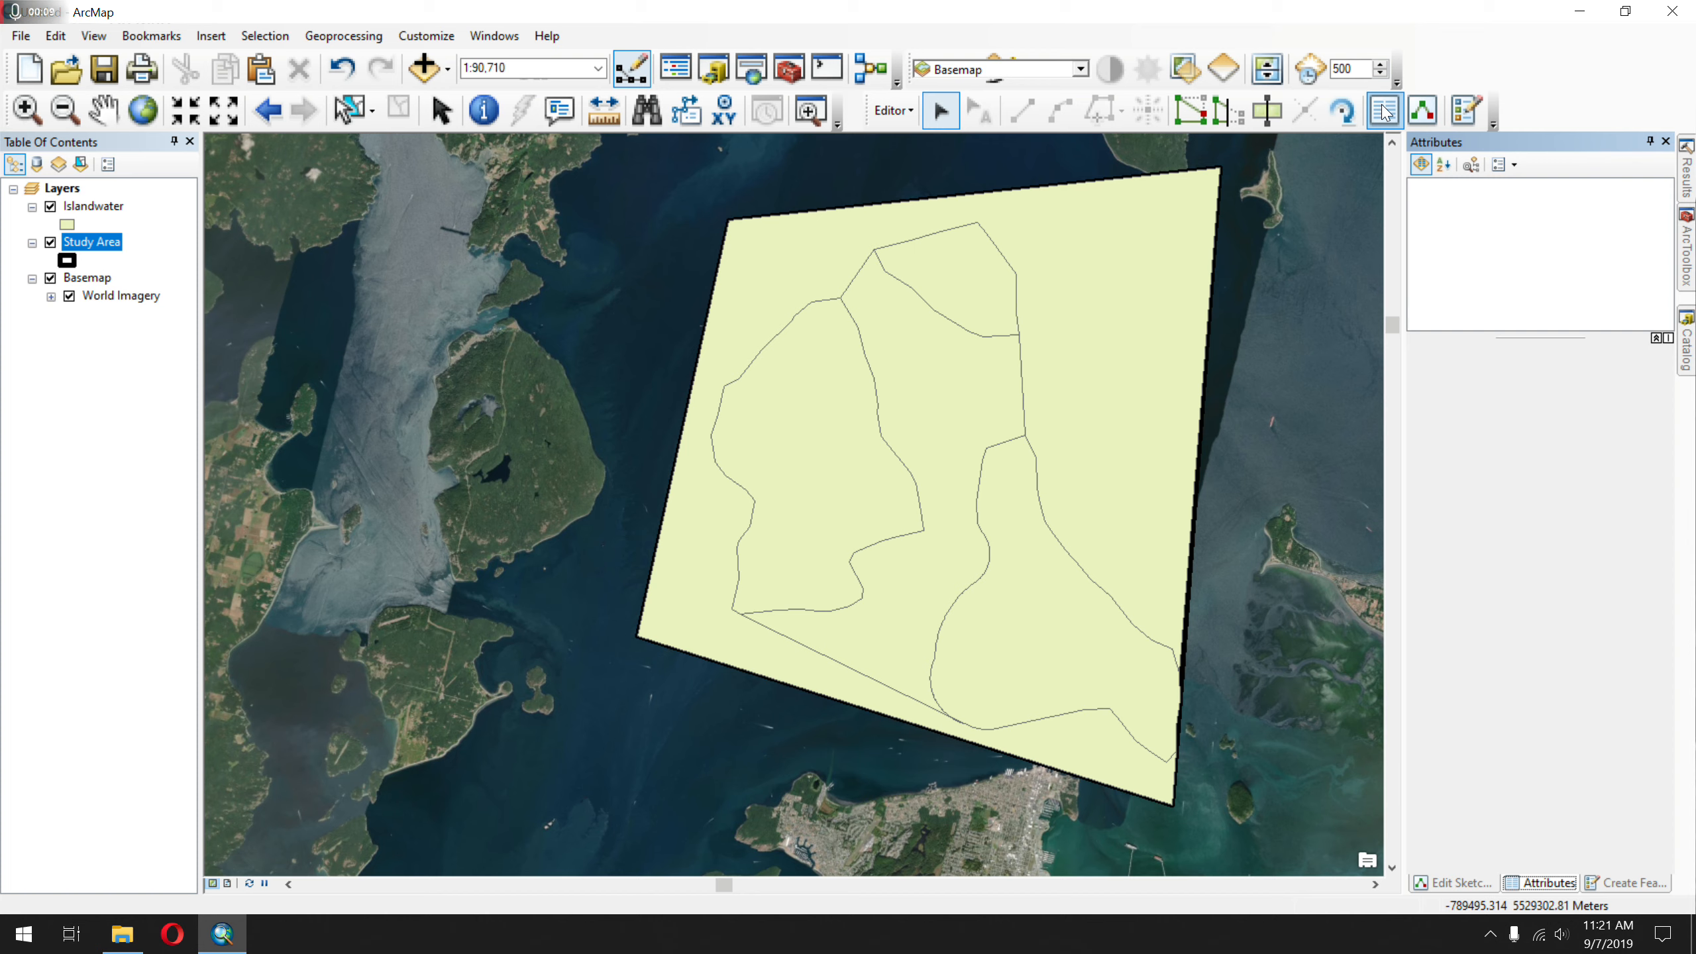
- Review the attributes of the outer ocean, channel, southeastern island and small northern island polygons, and clear the selection
click(928, 486)
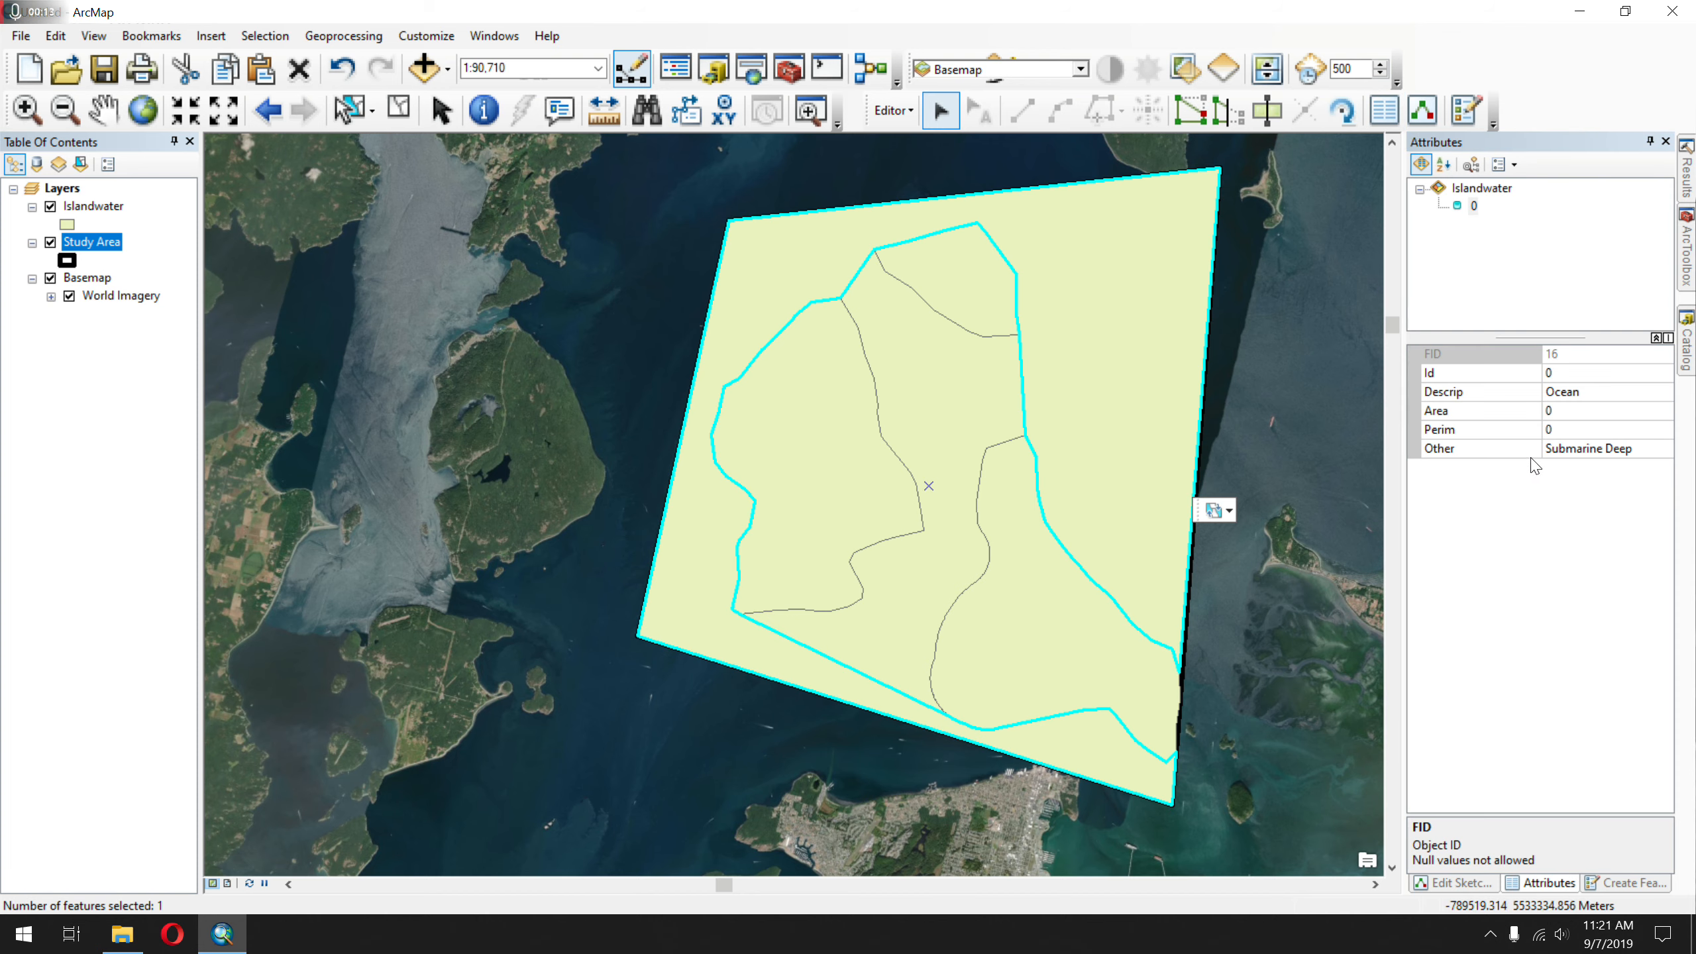
click(945, 447)
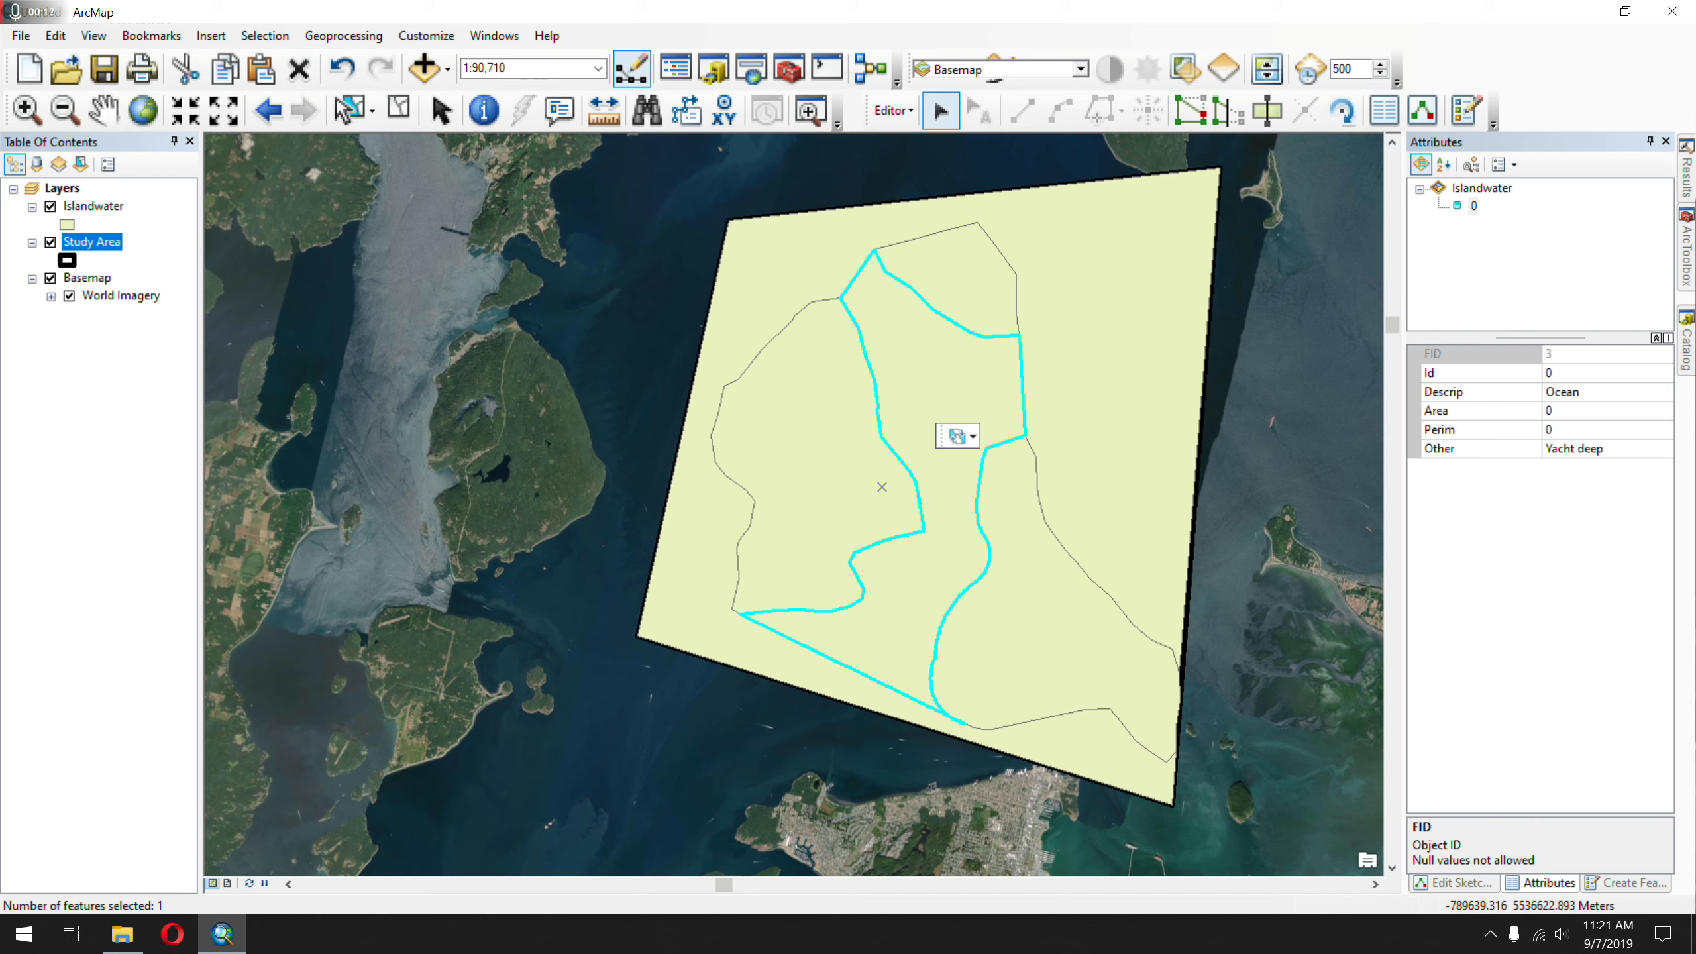
click(1076, 691)
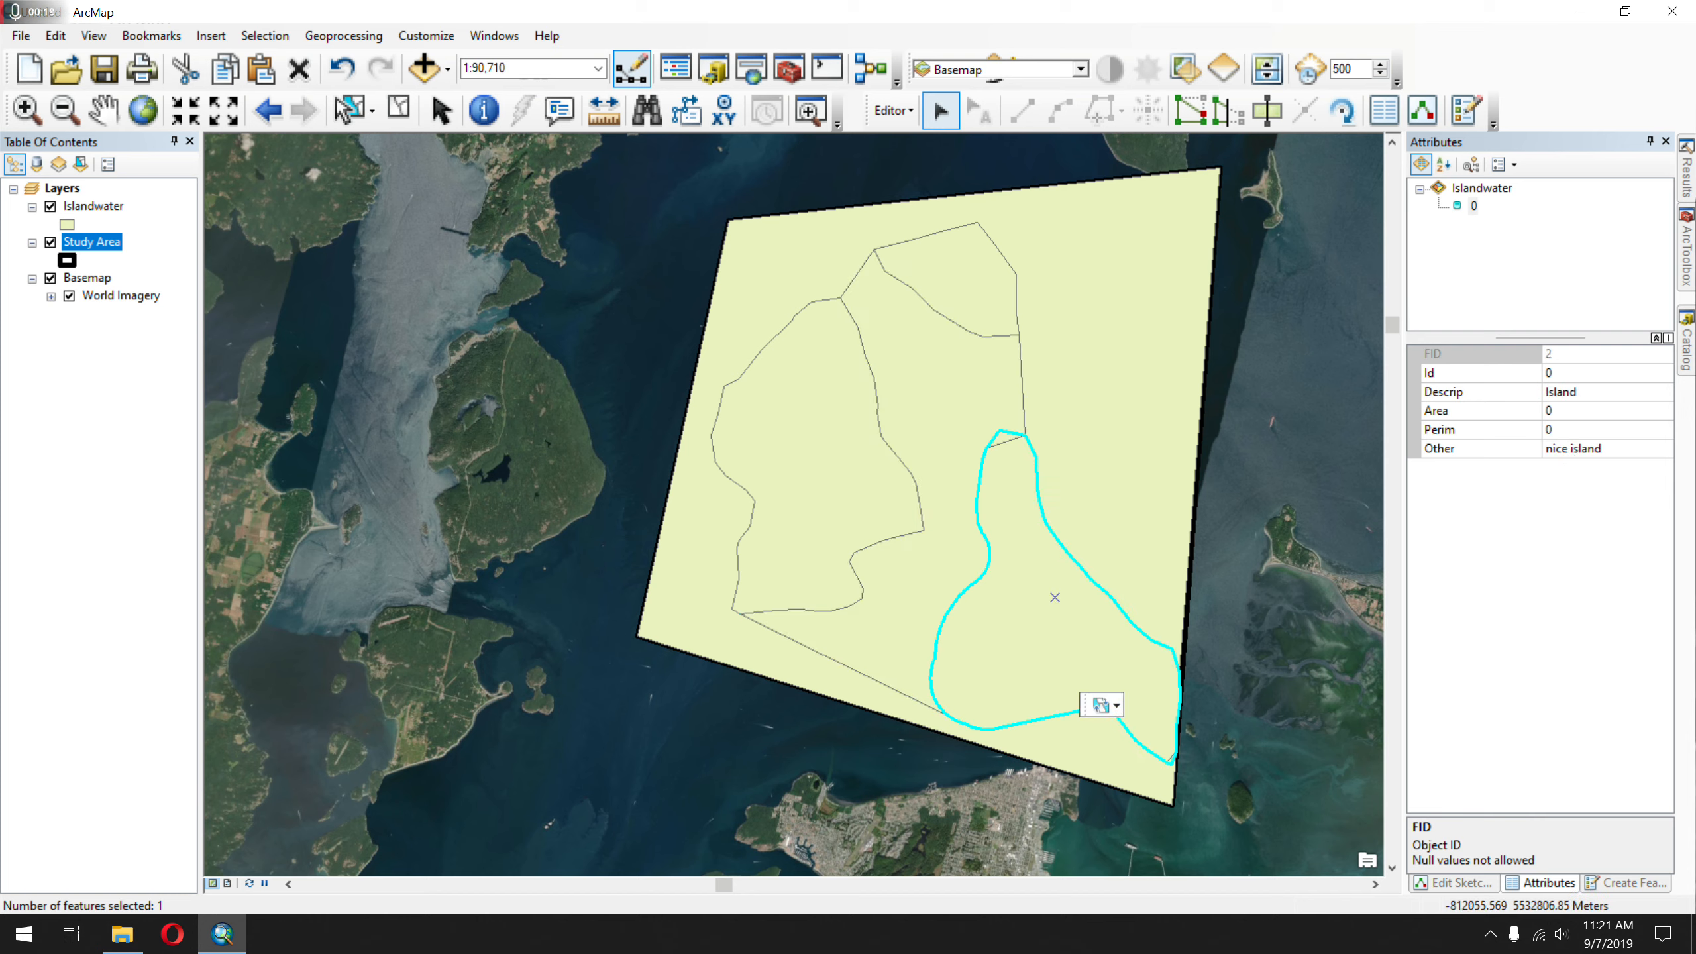
click(929, 486)
click(946, 280)
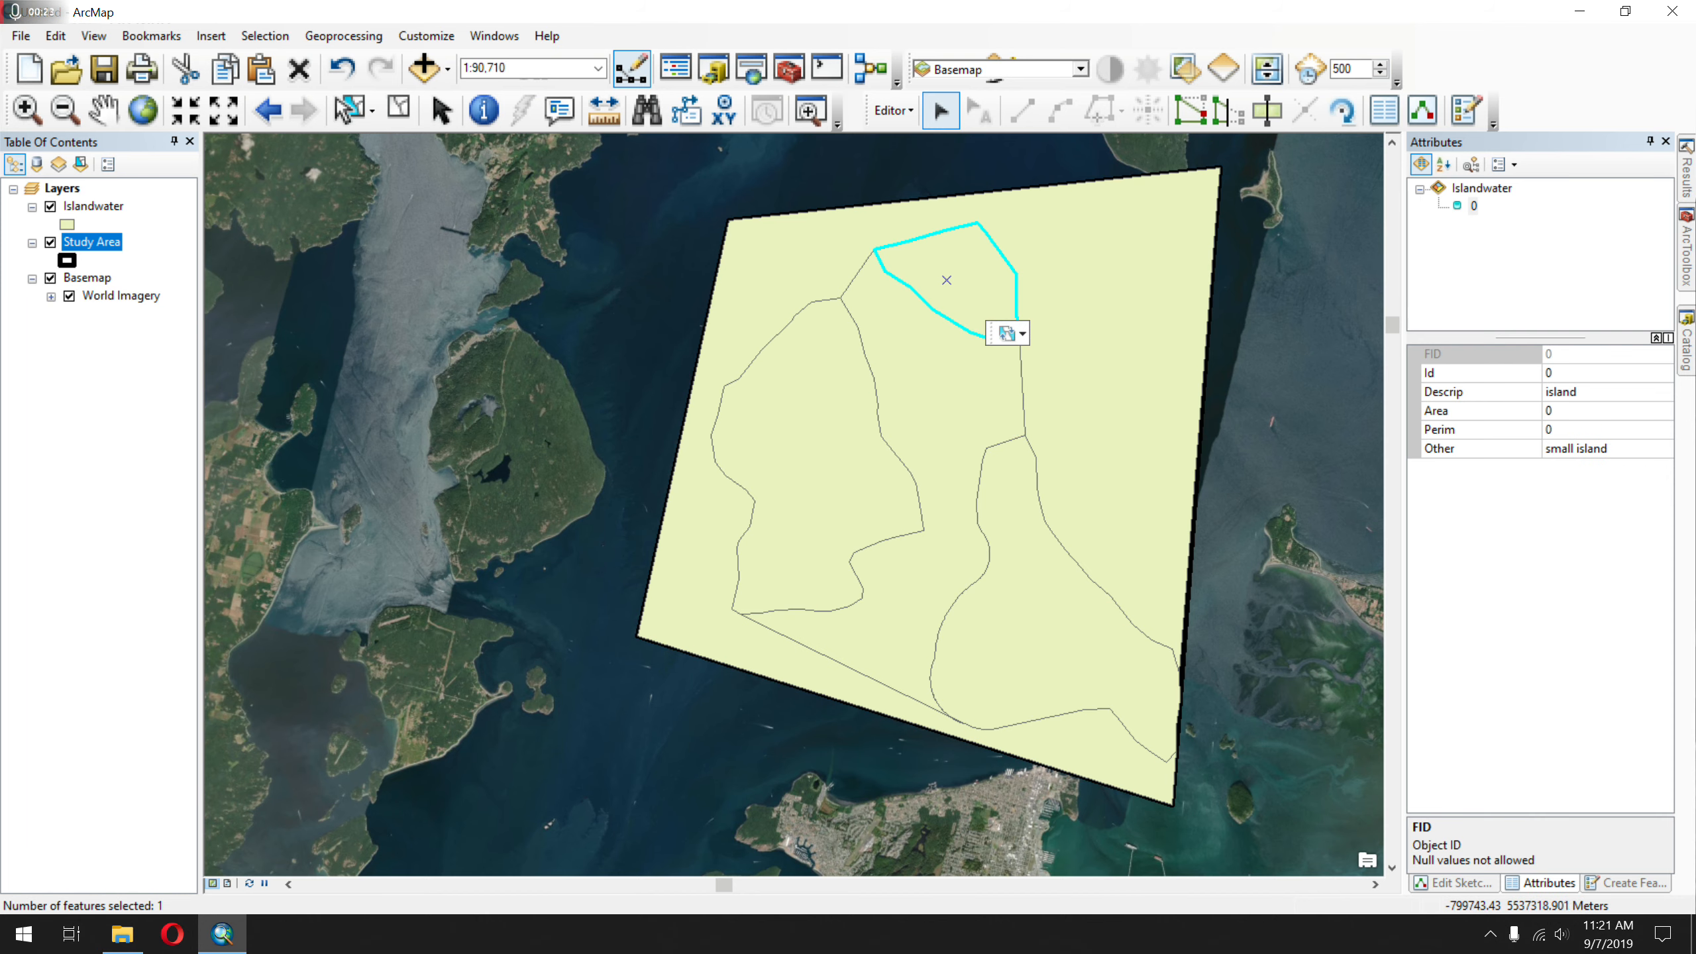
click(1328, 478)
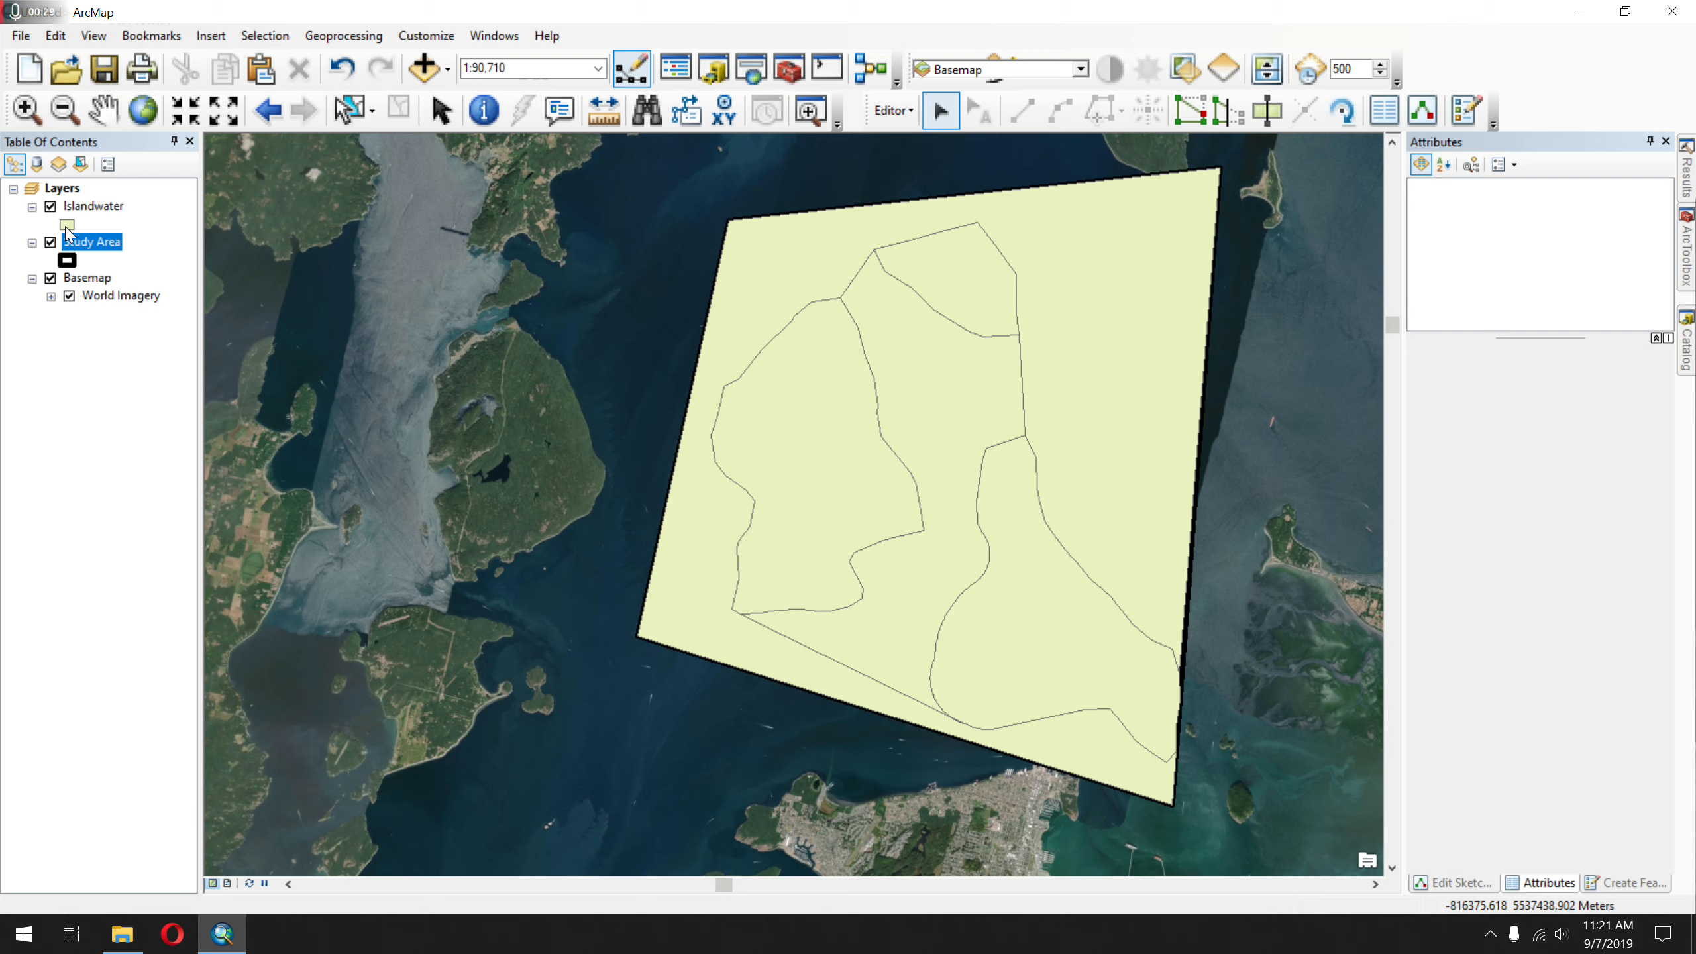
- Open the Islandwater layer's symbology settings and switch them to categories with unique values
click(67, 225)
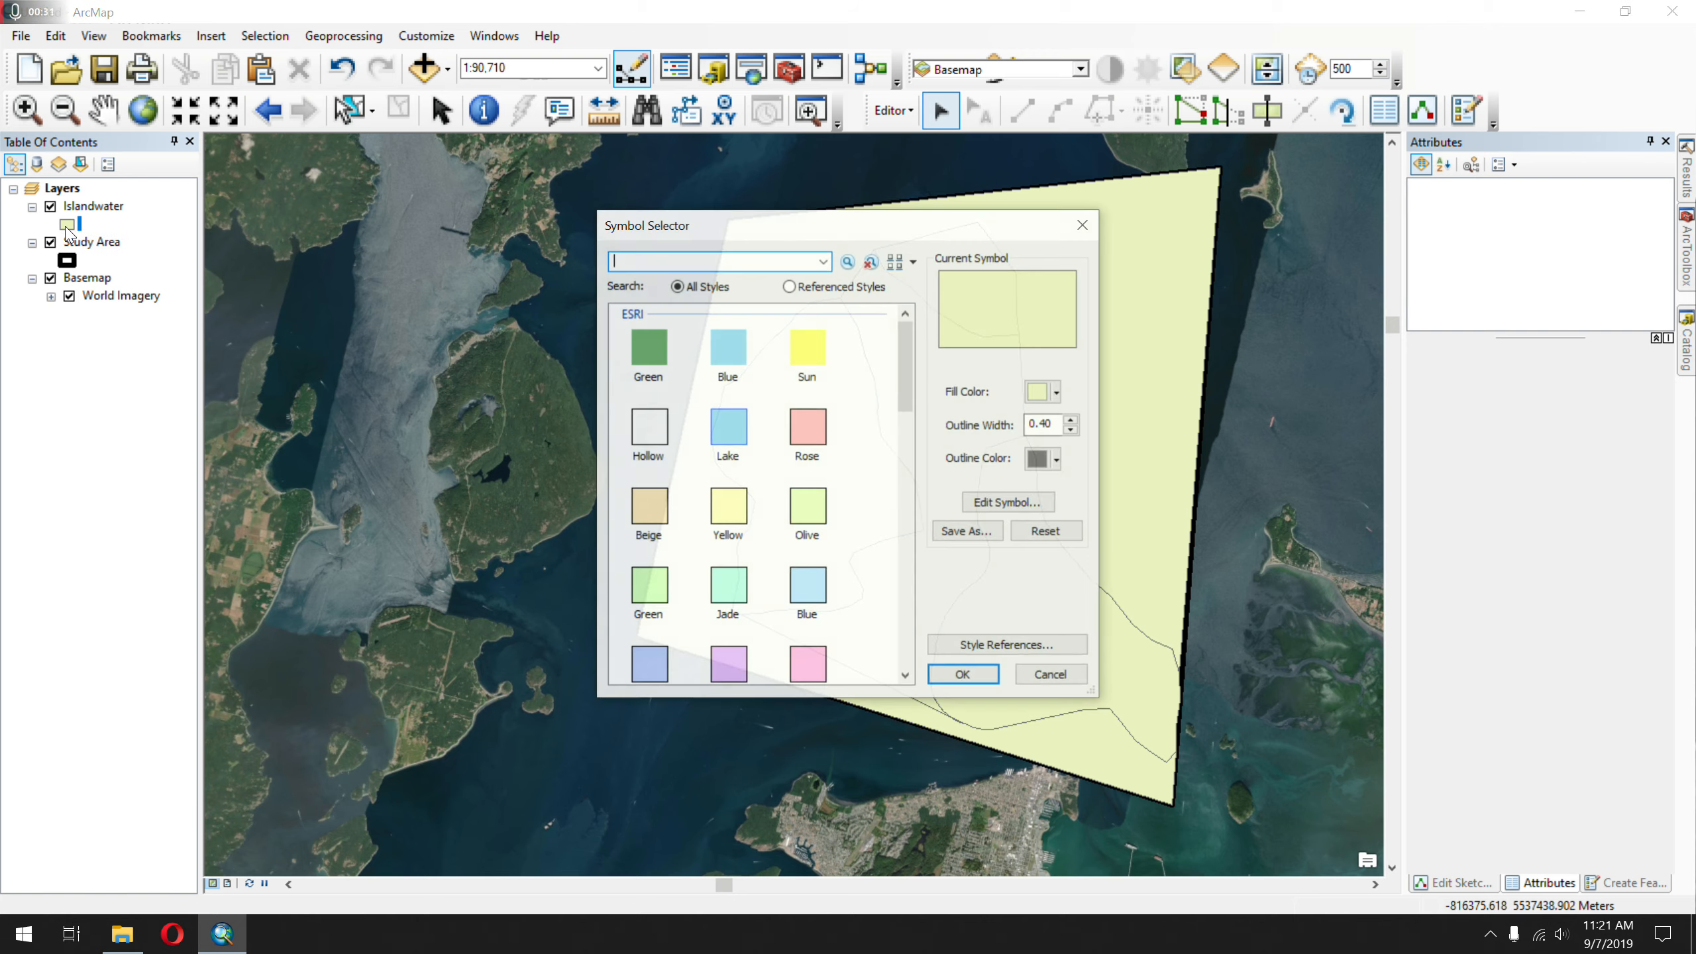
click(1083, 225)
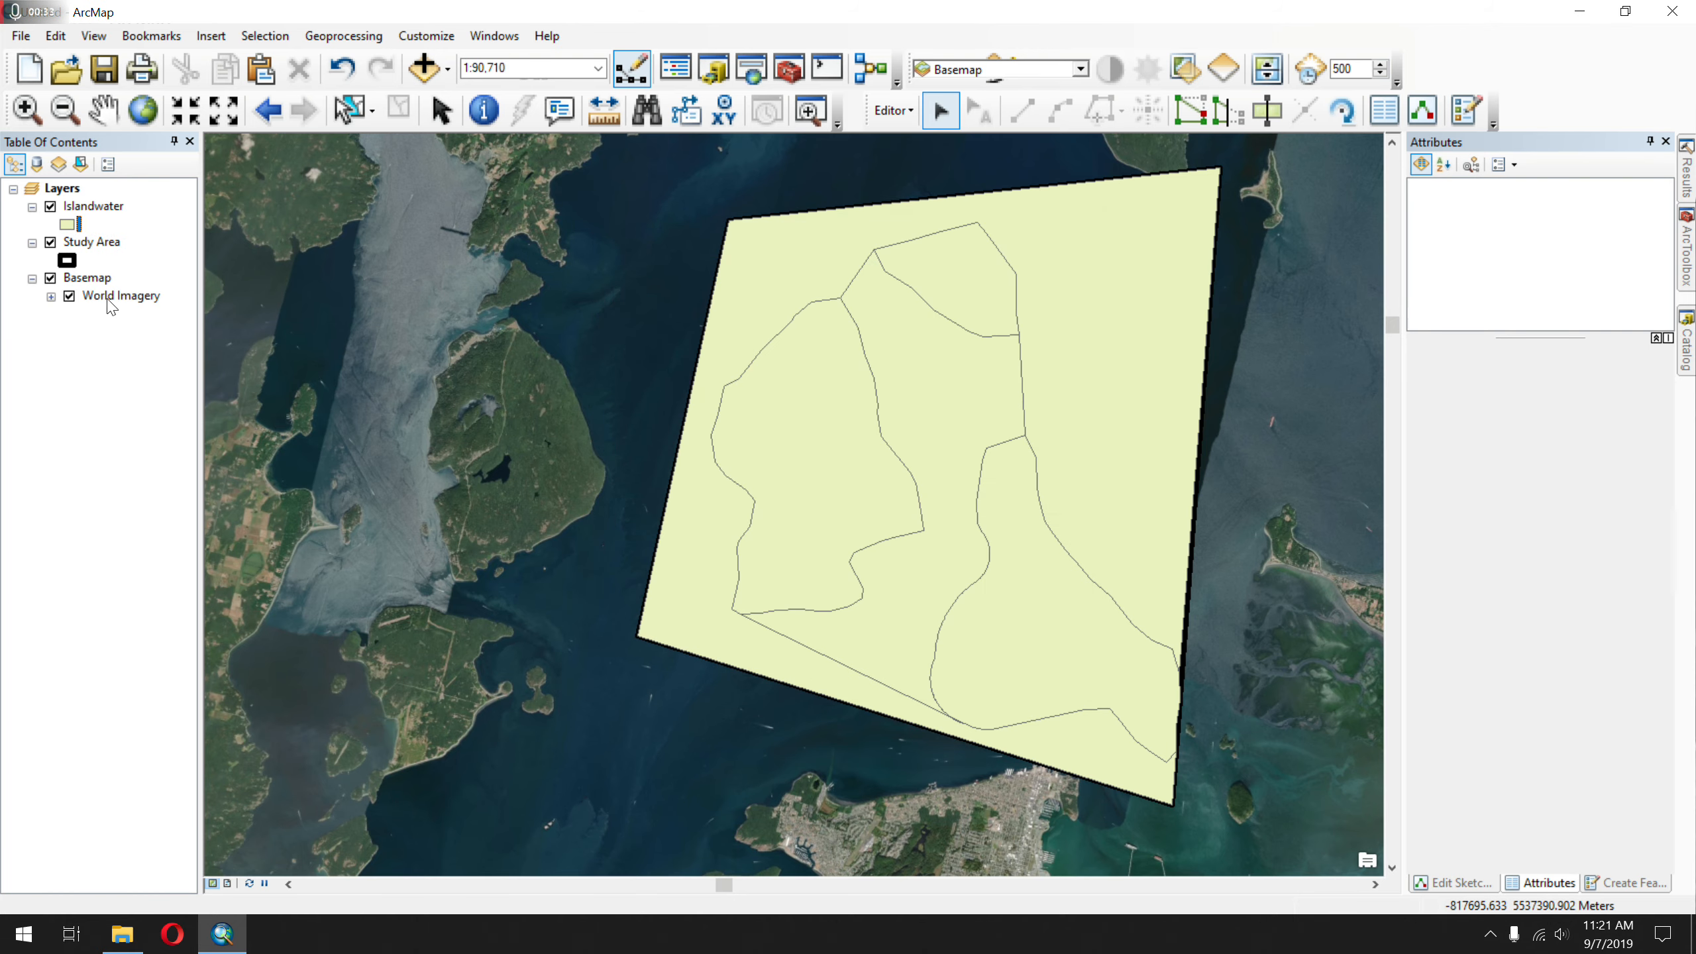
click(82, 206)
right_click(82, 206)
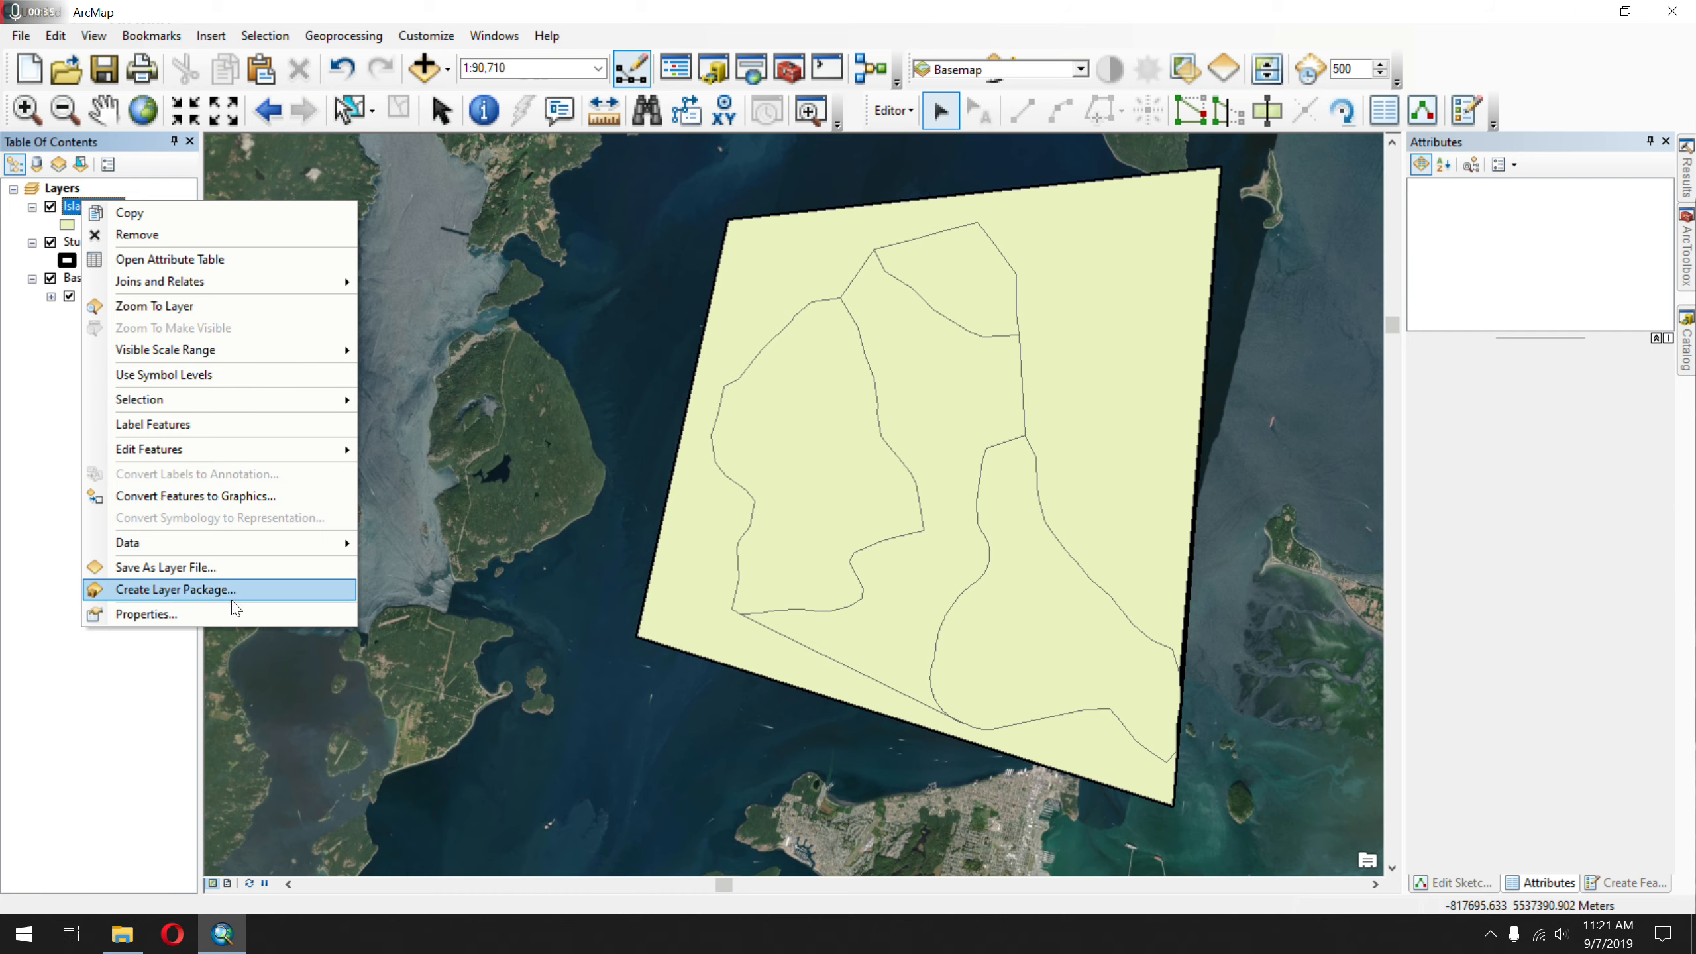
click(147, 614)
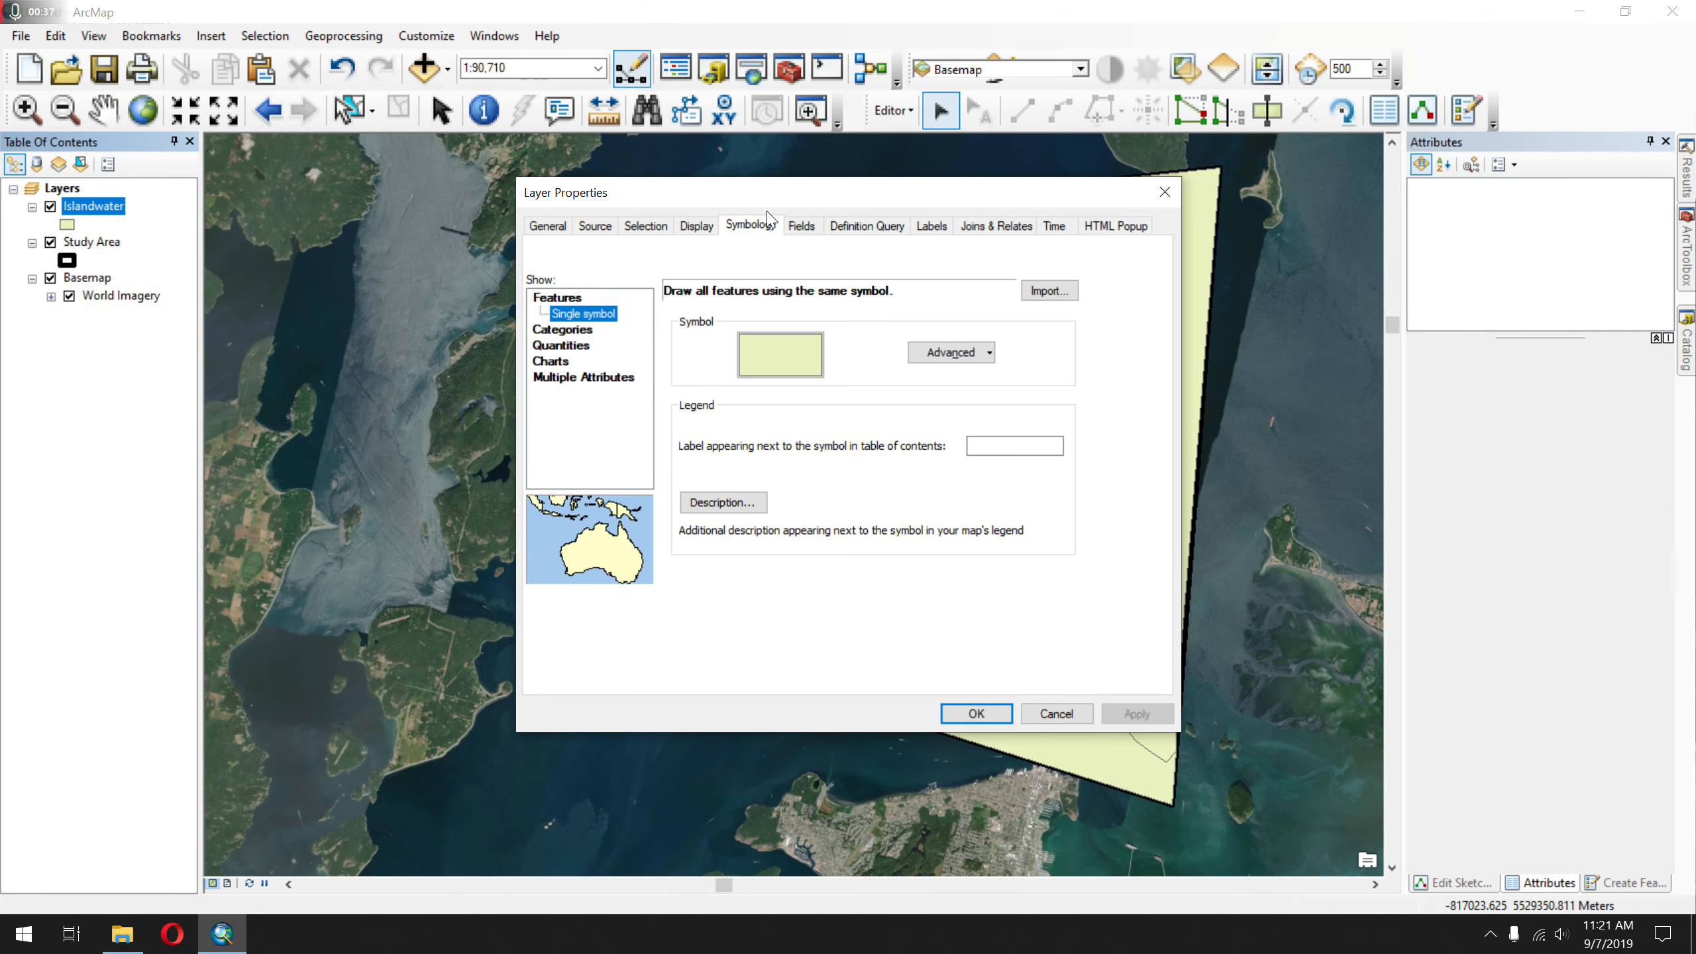
drag(803, 191, 360, 132)
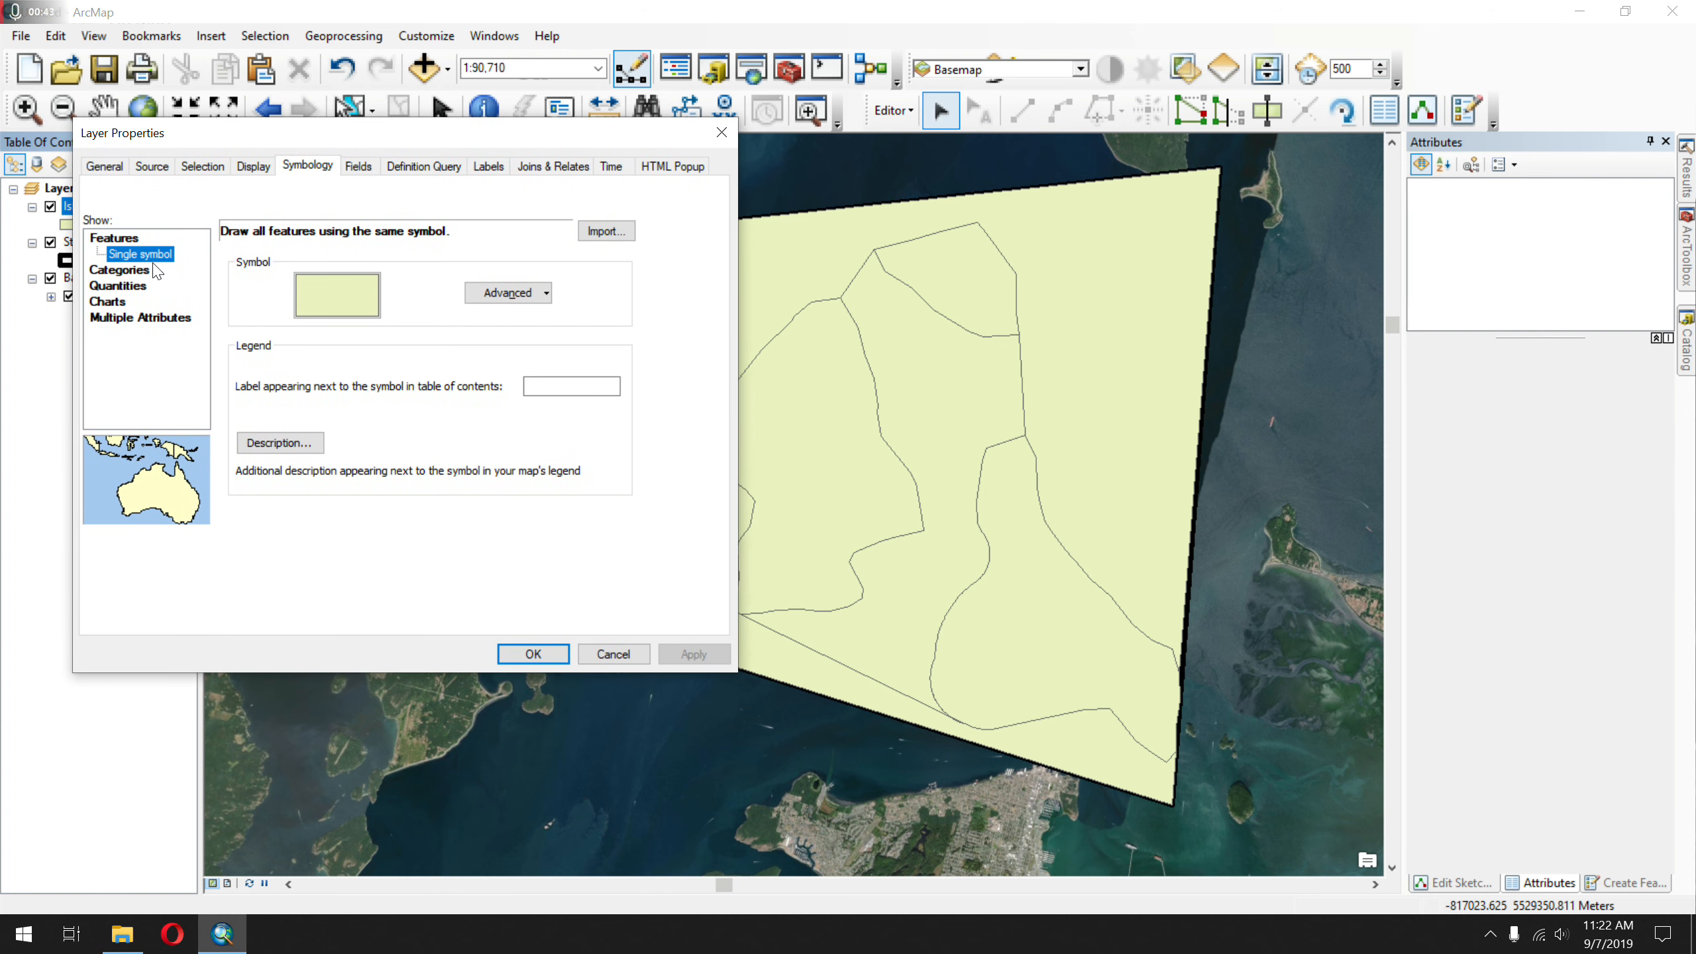
click(118, 270)
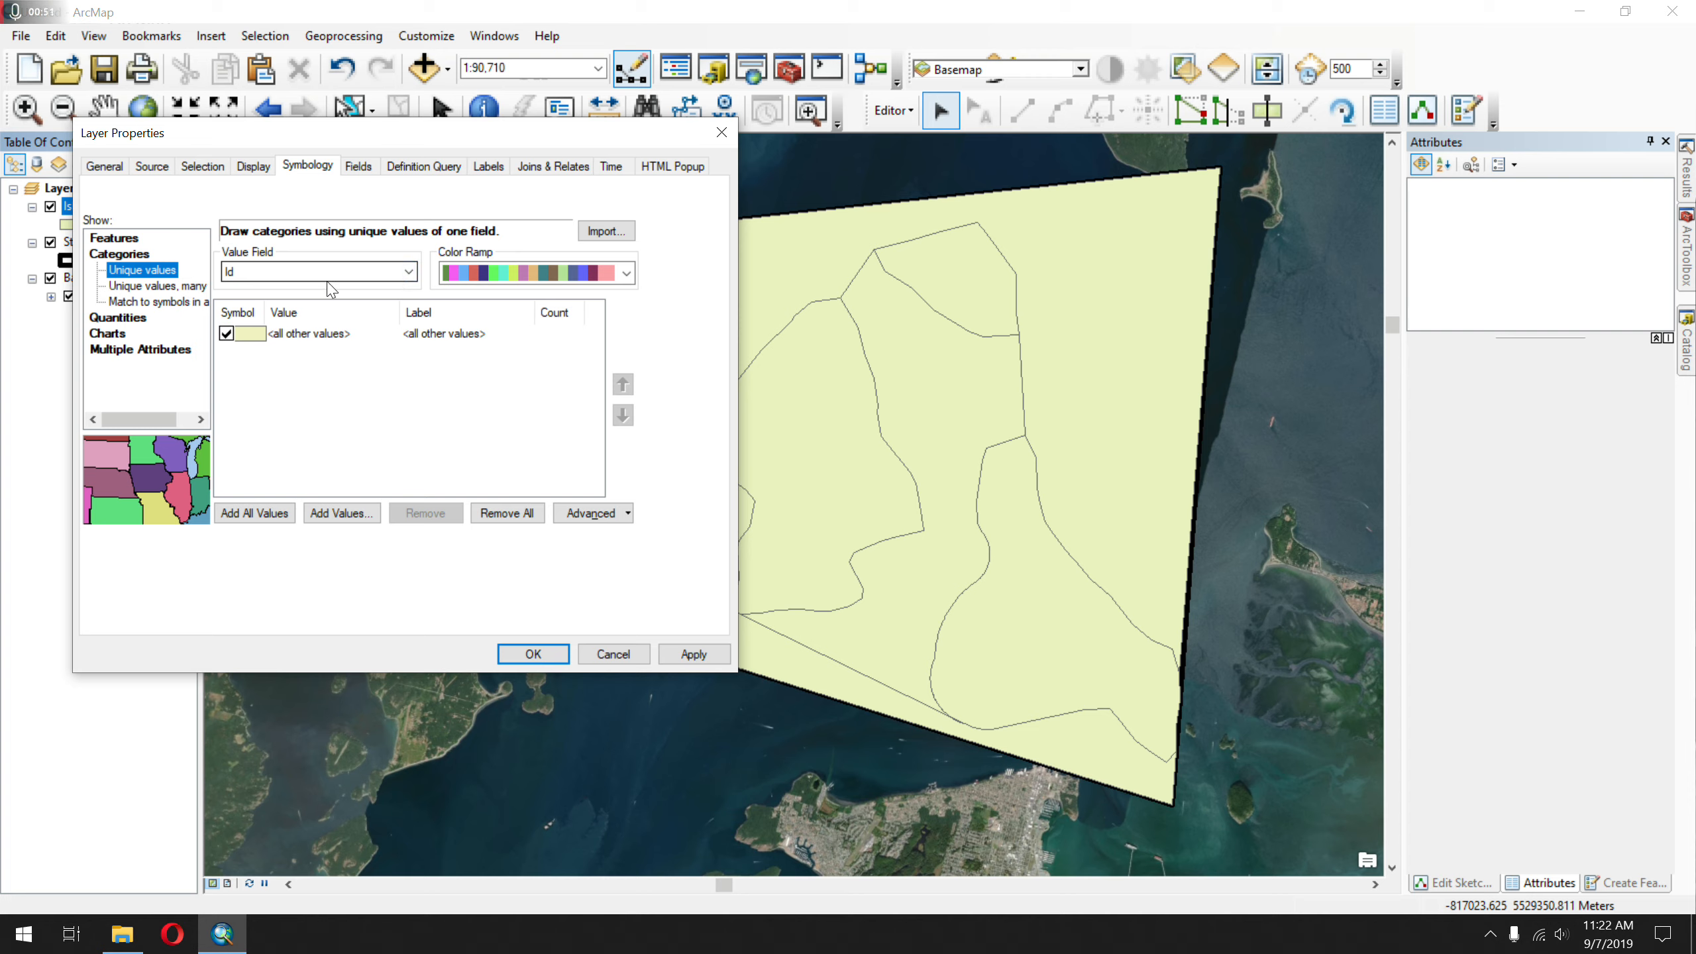
- Categorize the Islandwater polygons by the Descrip field and add all of its values
click(408, 276)
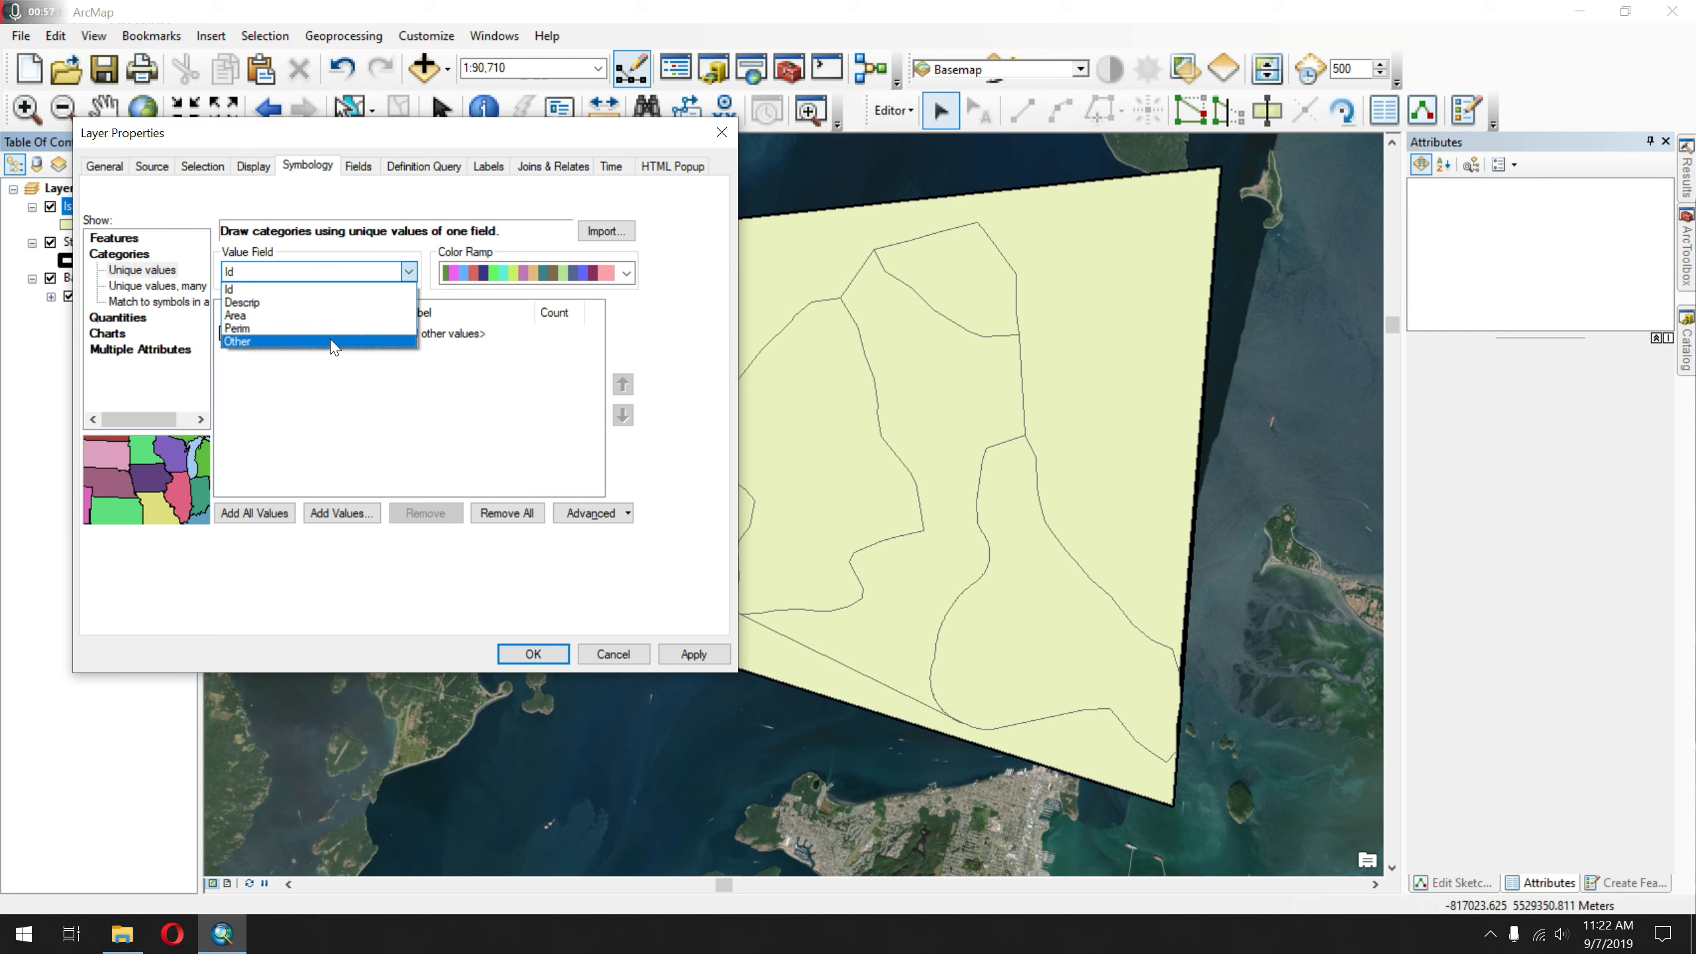
click(304, 303)
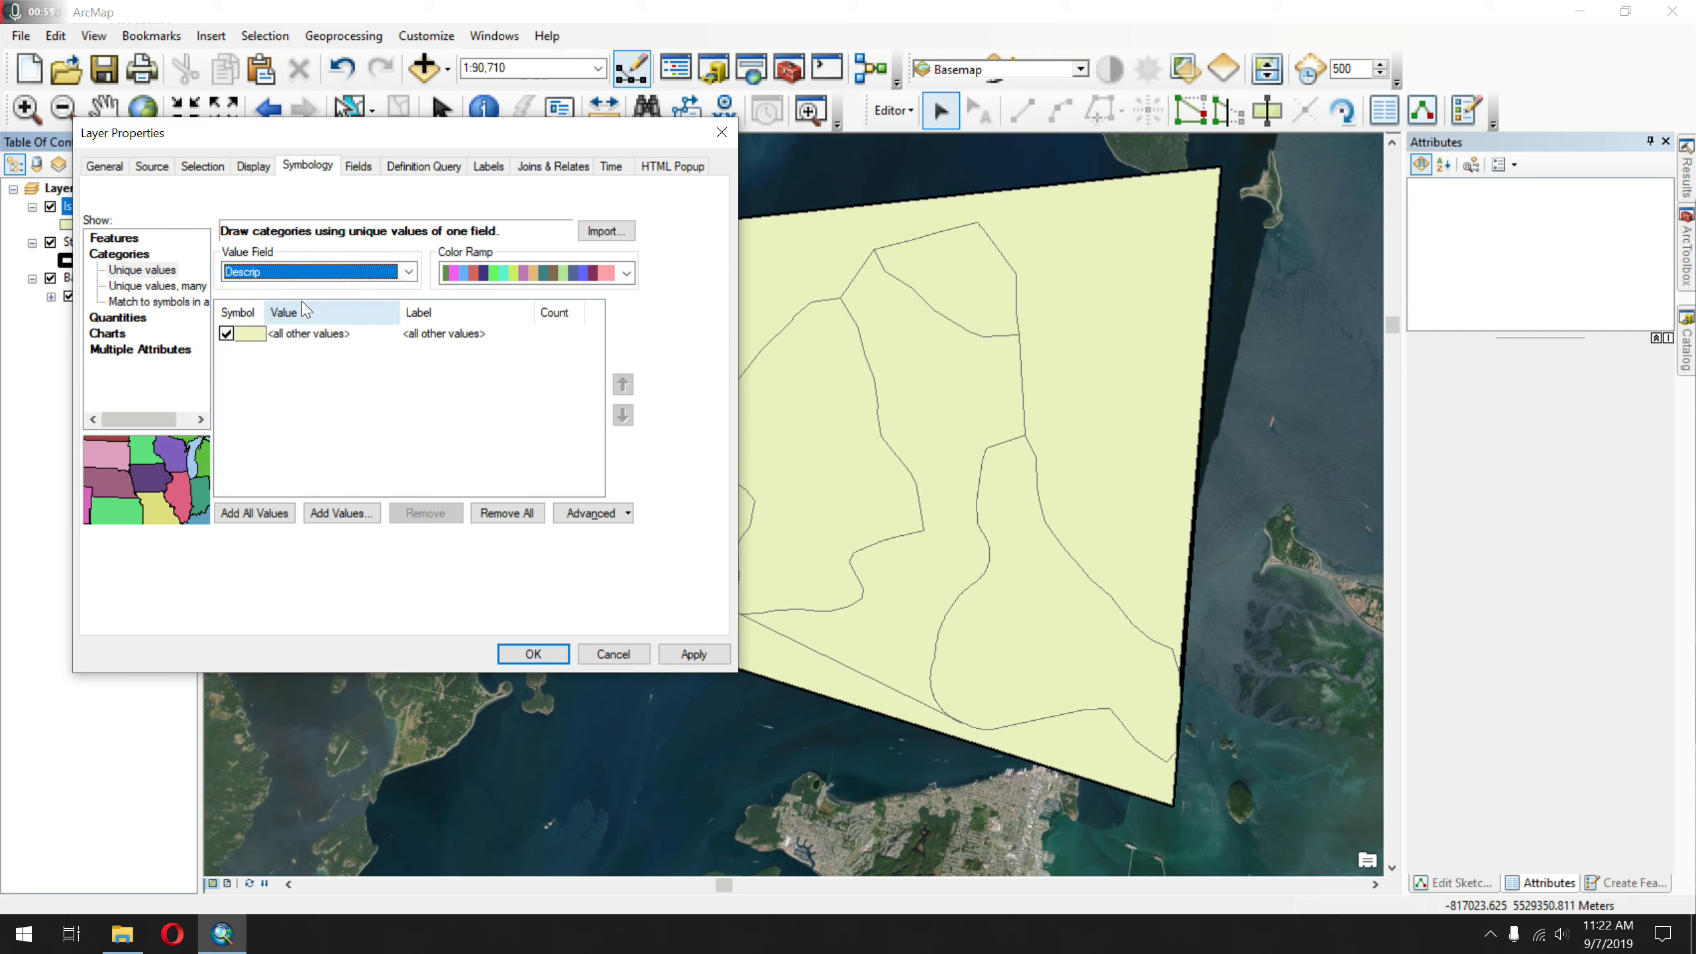
click(273, 514)
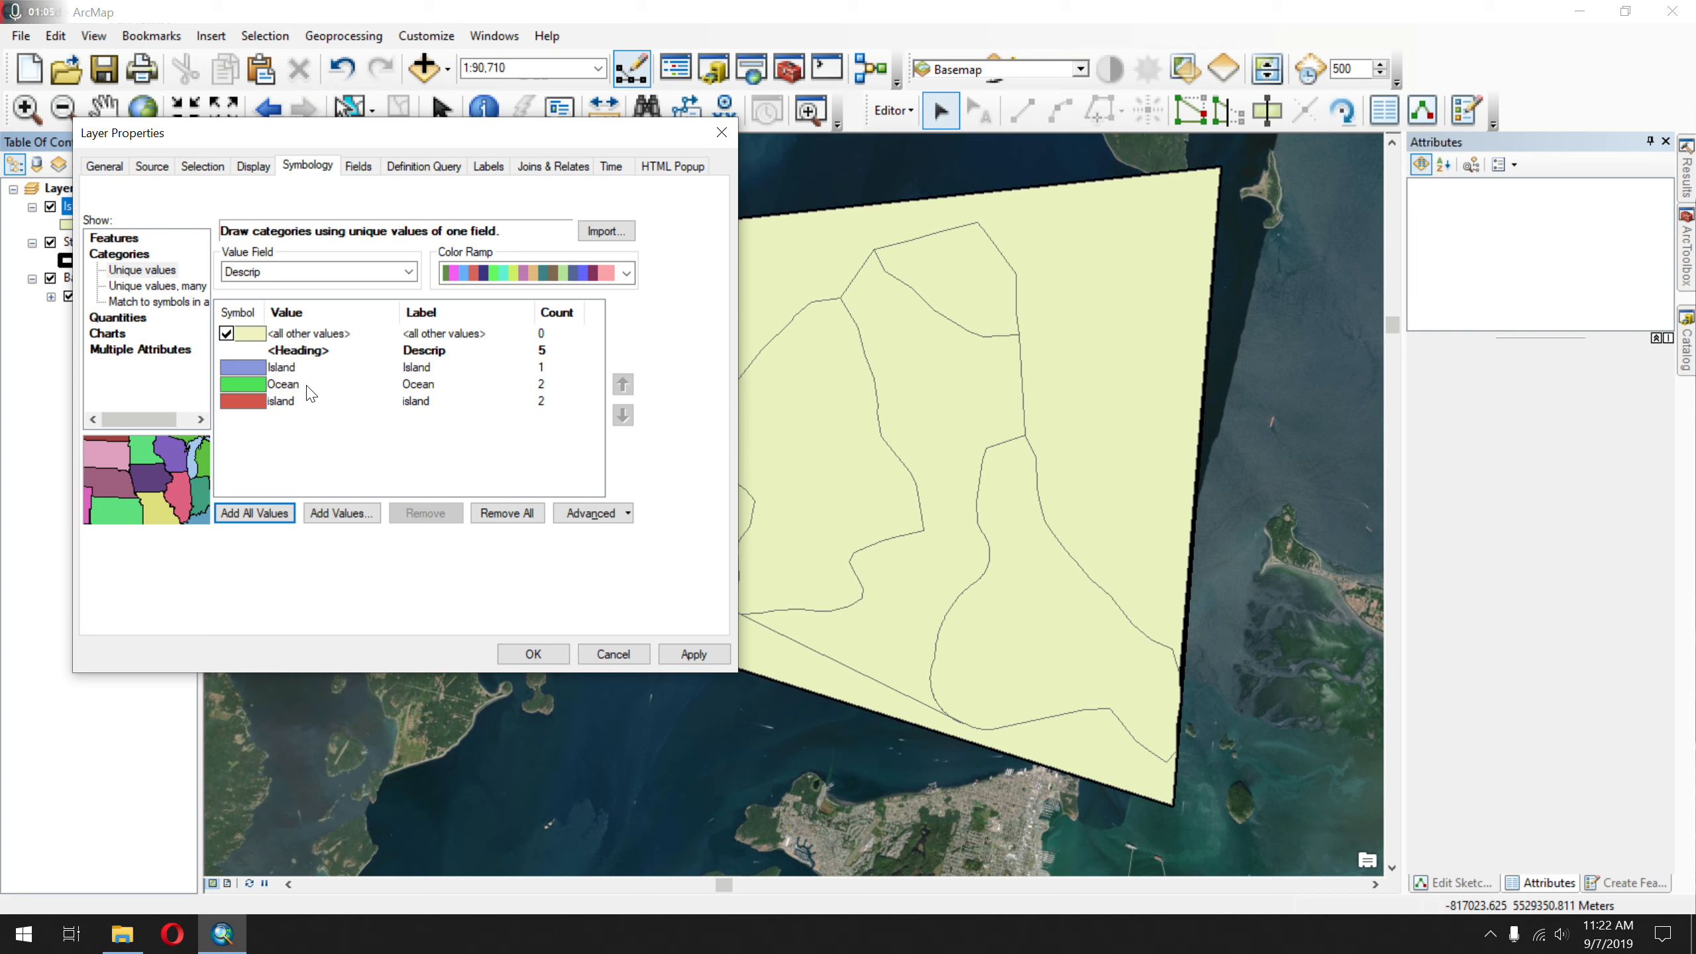
- Categorize the Islandwater polygons by the Other field, add all of its values, and apply the symbology
click(409, 272)
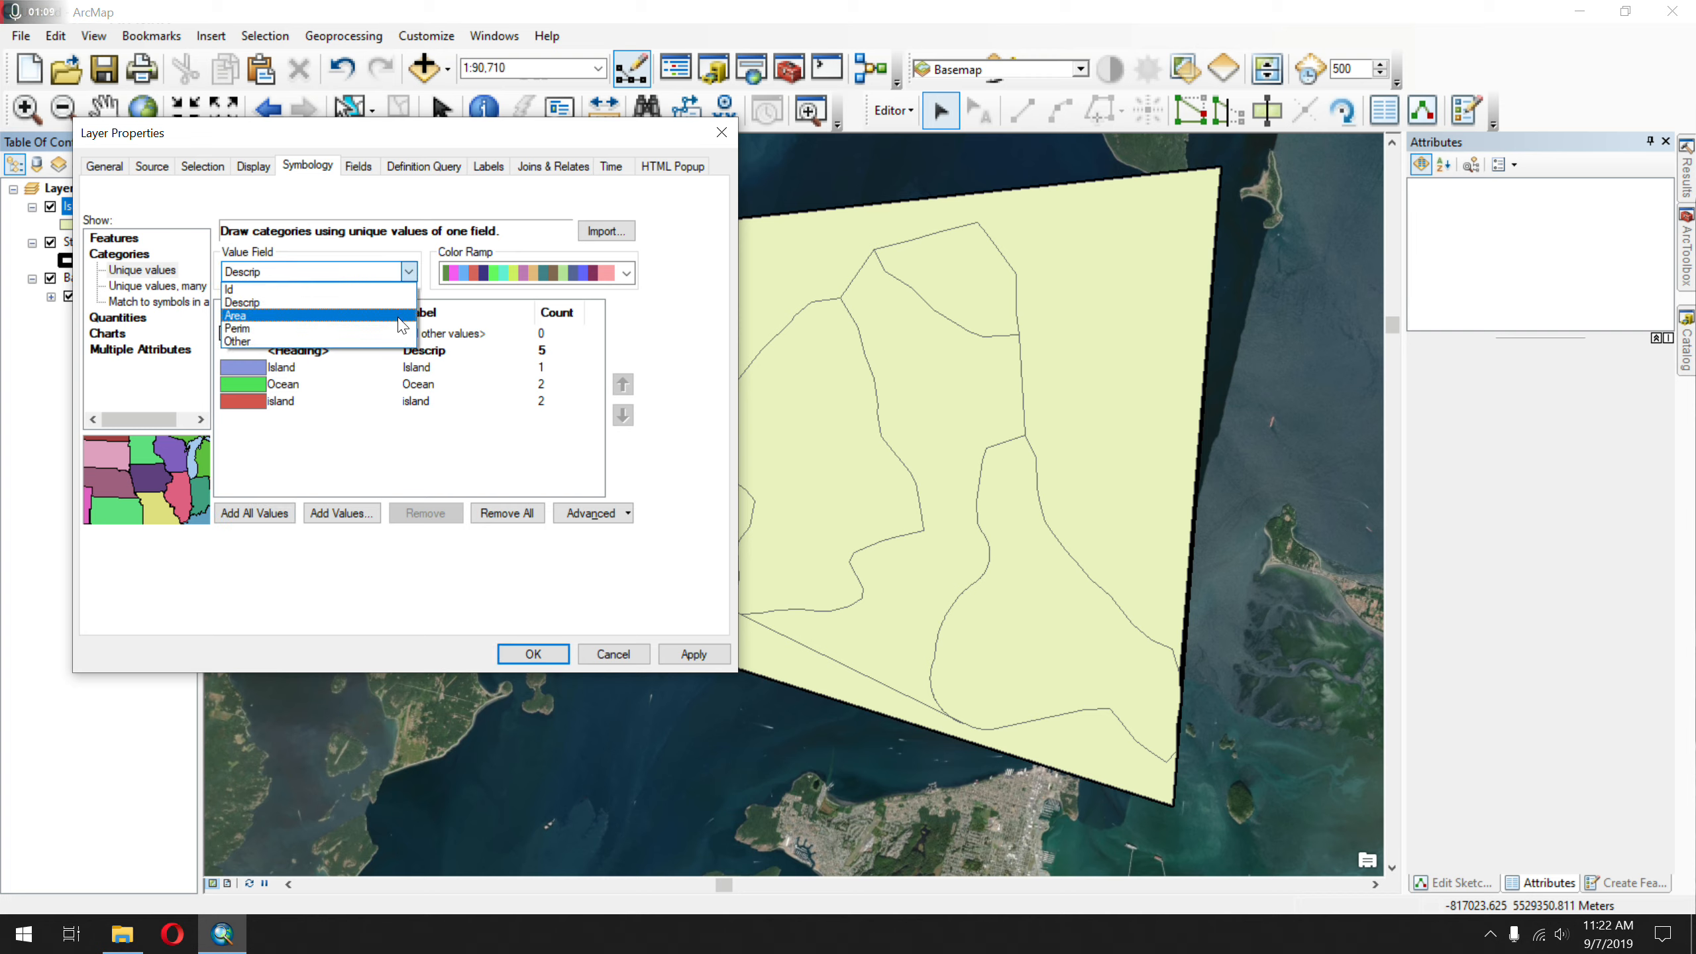
click(377, 341)
click(280, 512)
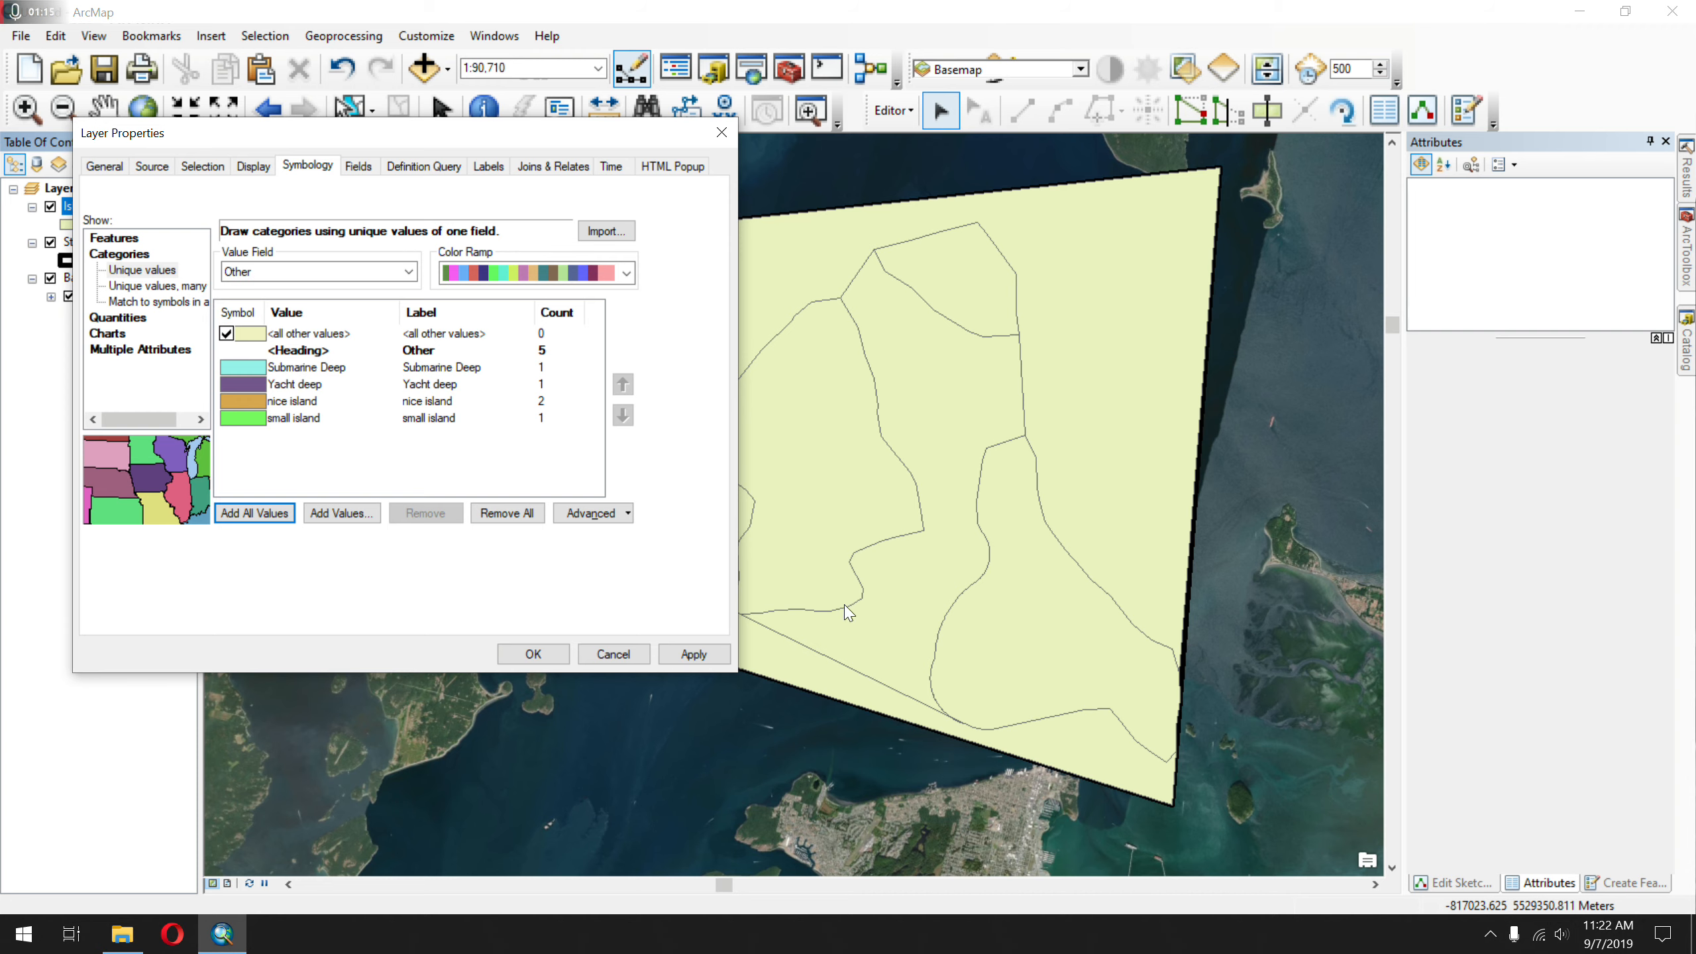
click(693, 653)
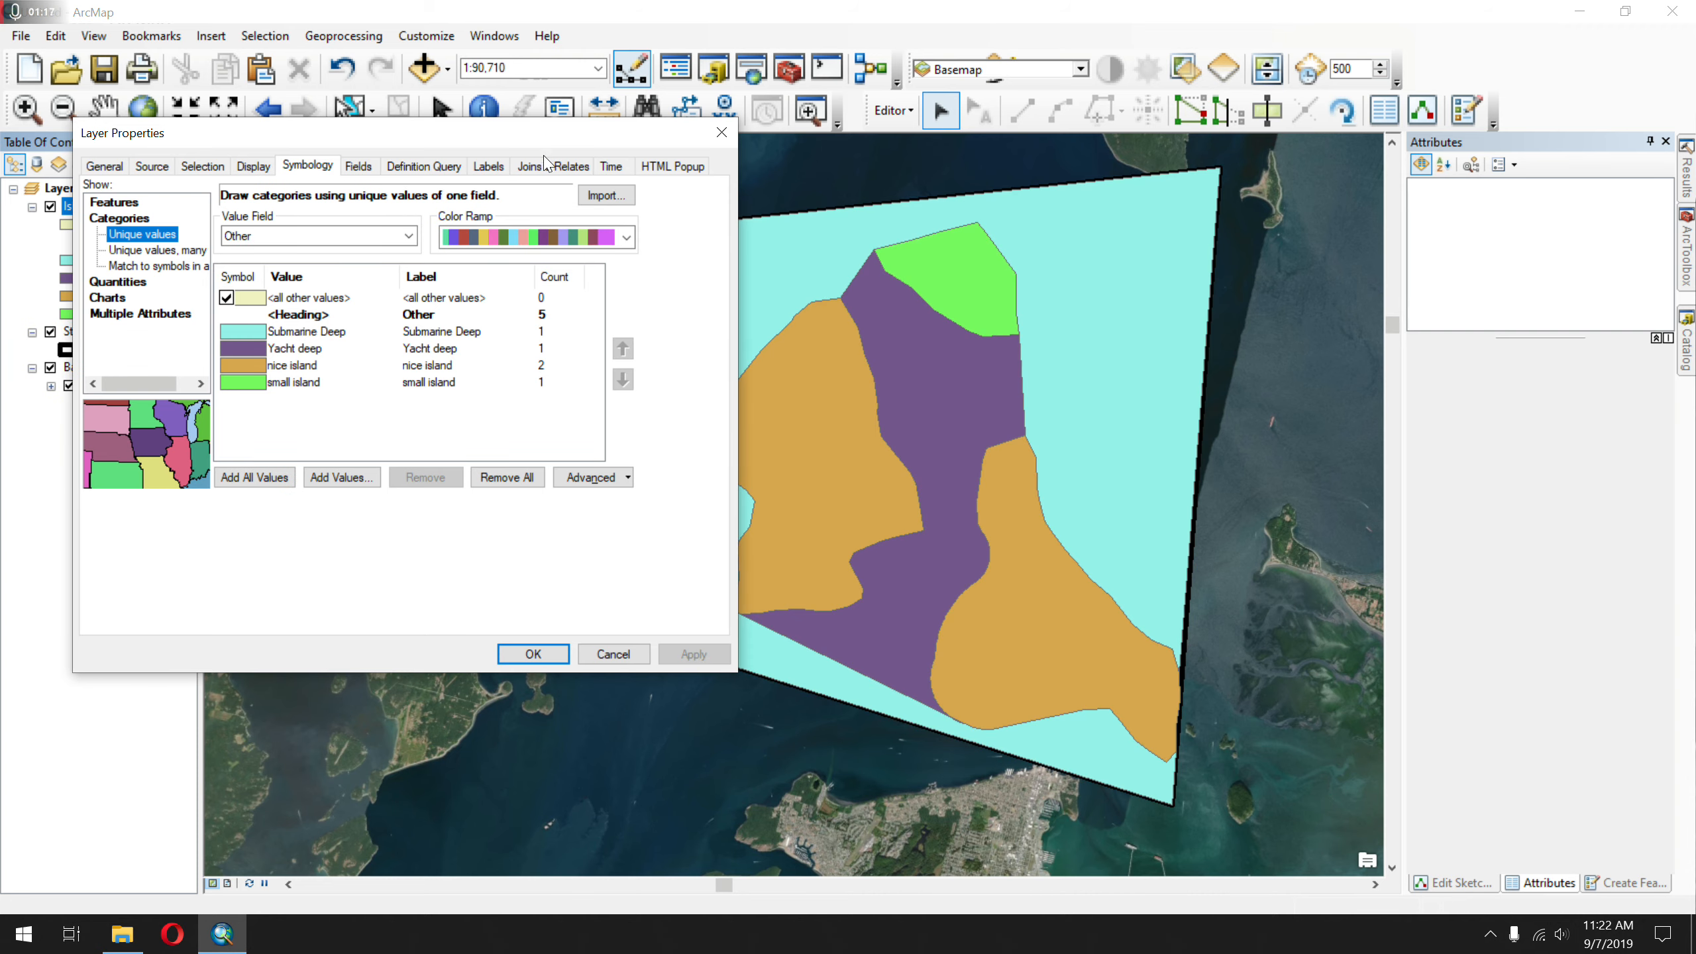
drag(547, 137, 500, 94)
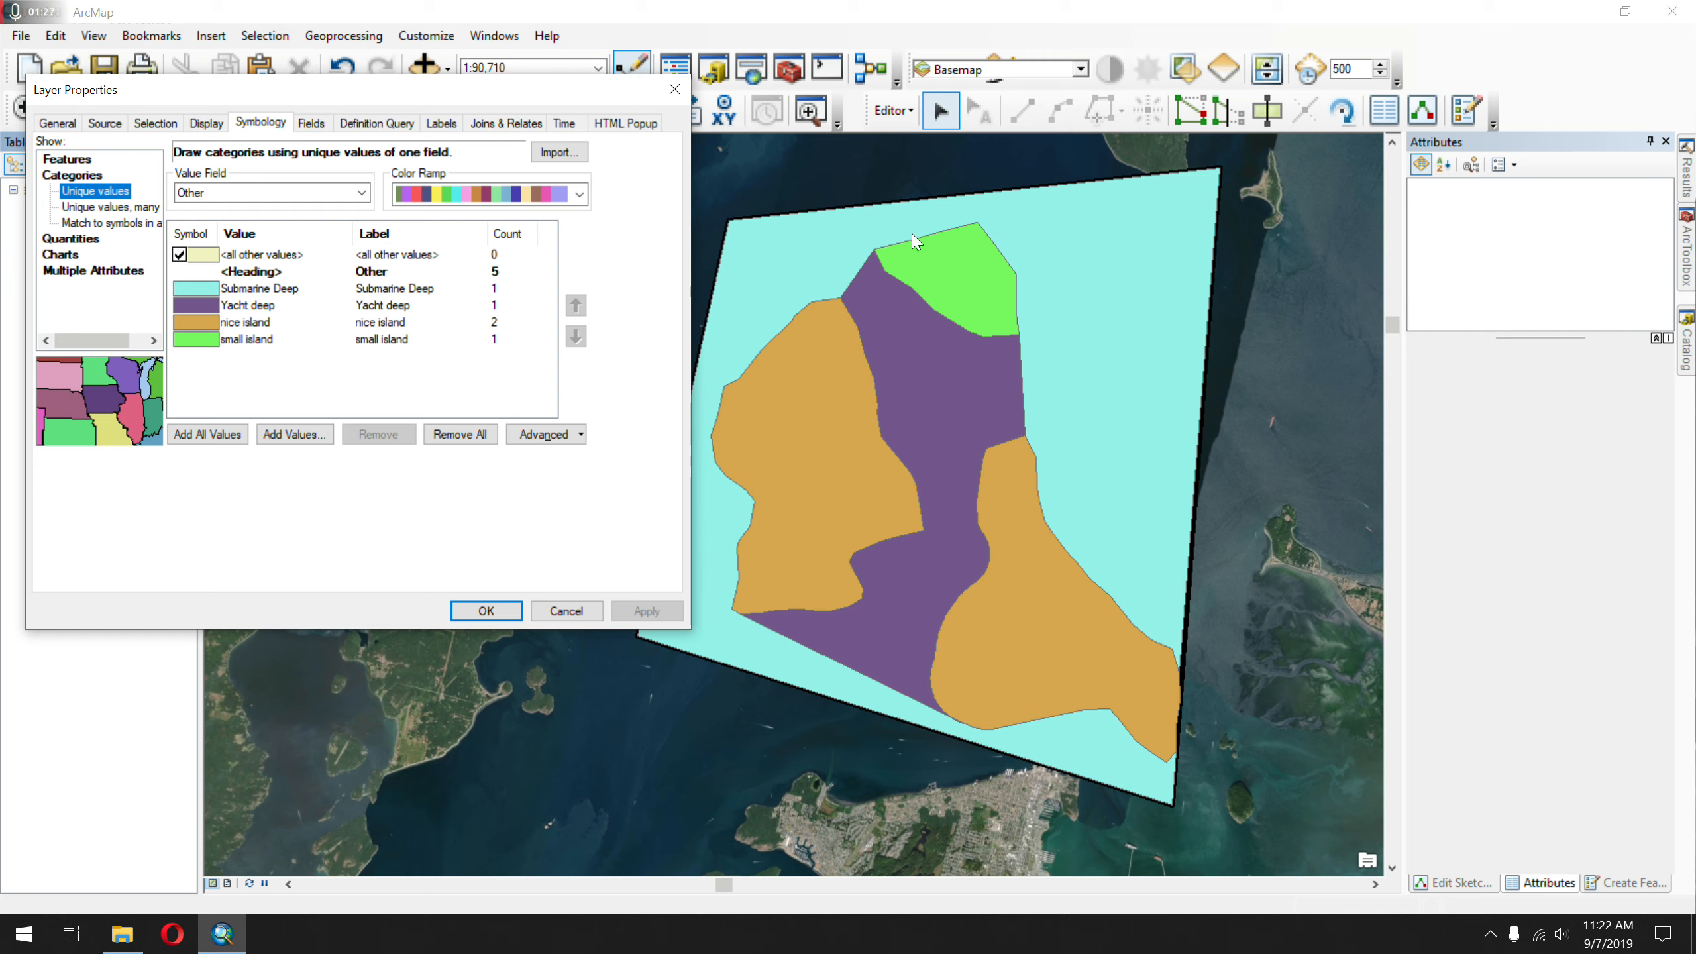
- Try a dark multicolor, a blue-to-red and a yellow-brown color ramp on the Islandwater categories
click(580, 195)
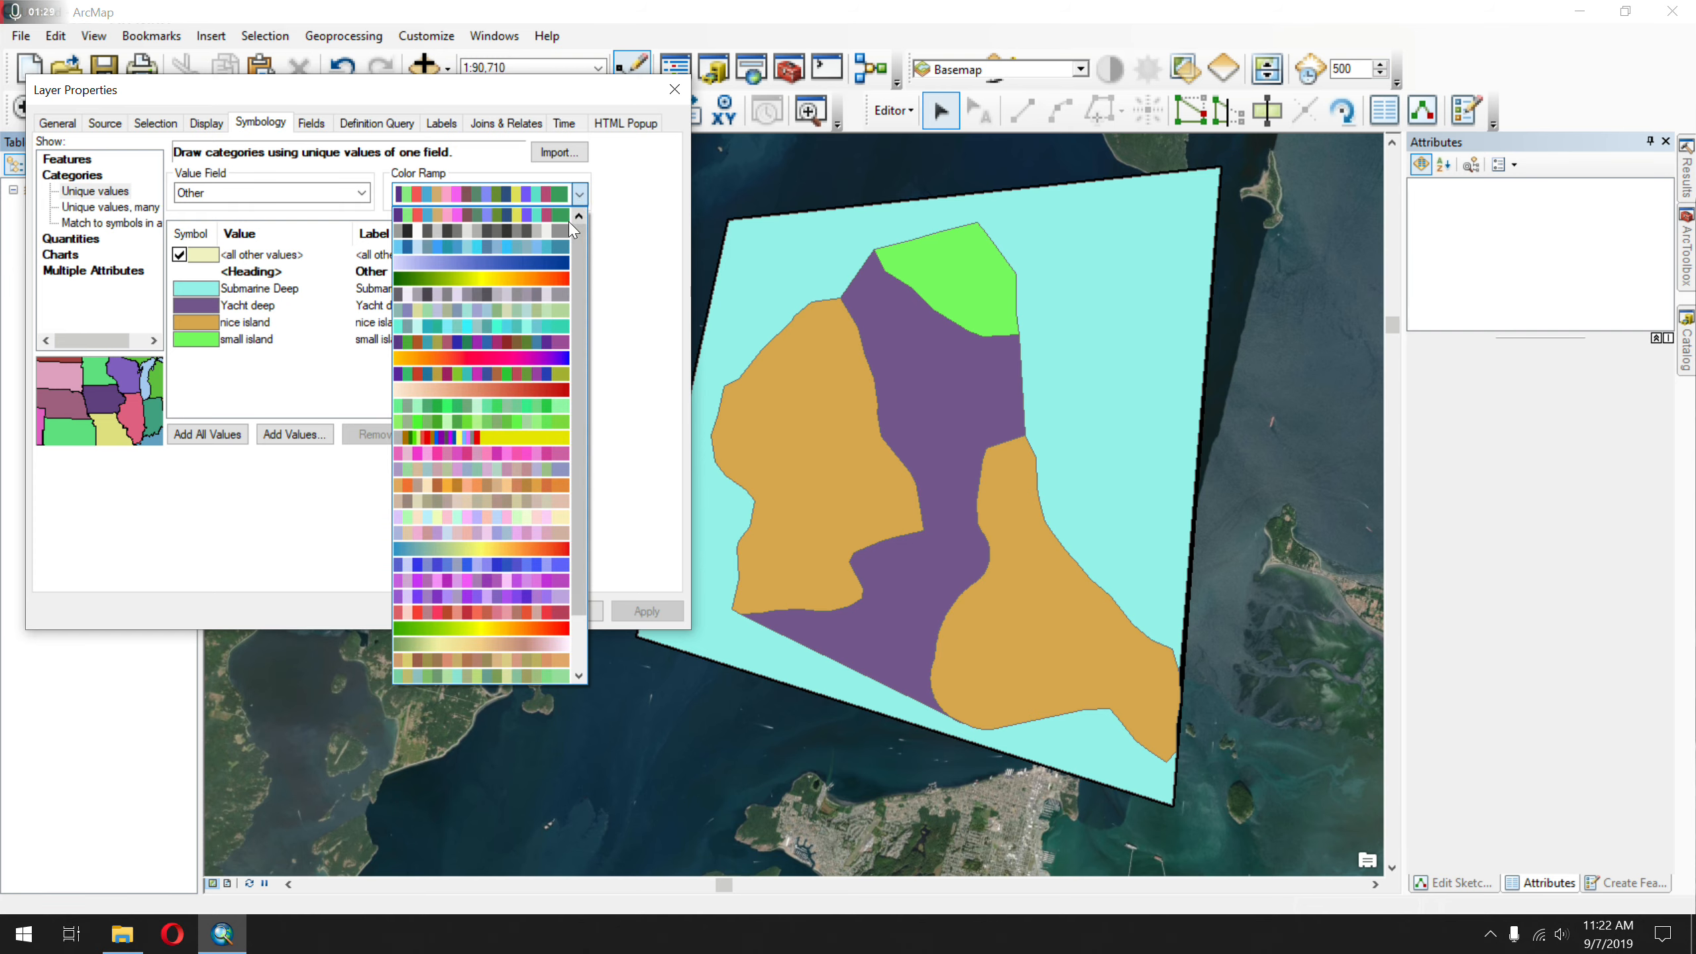
scroll(568, 221, down, 2)
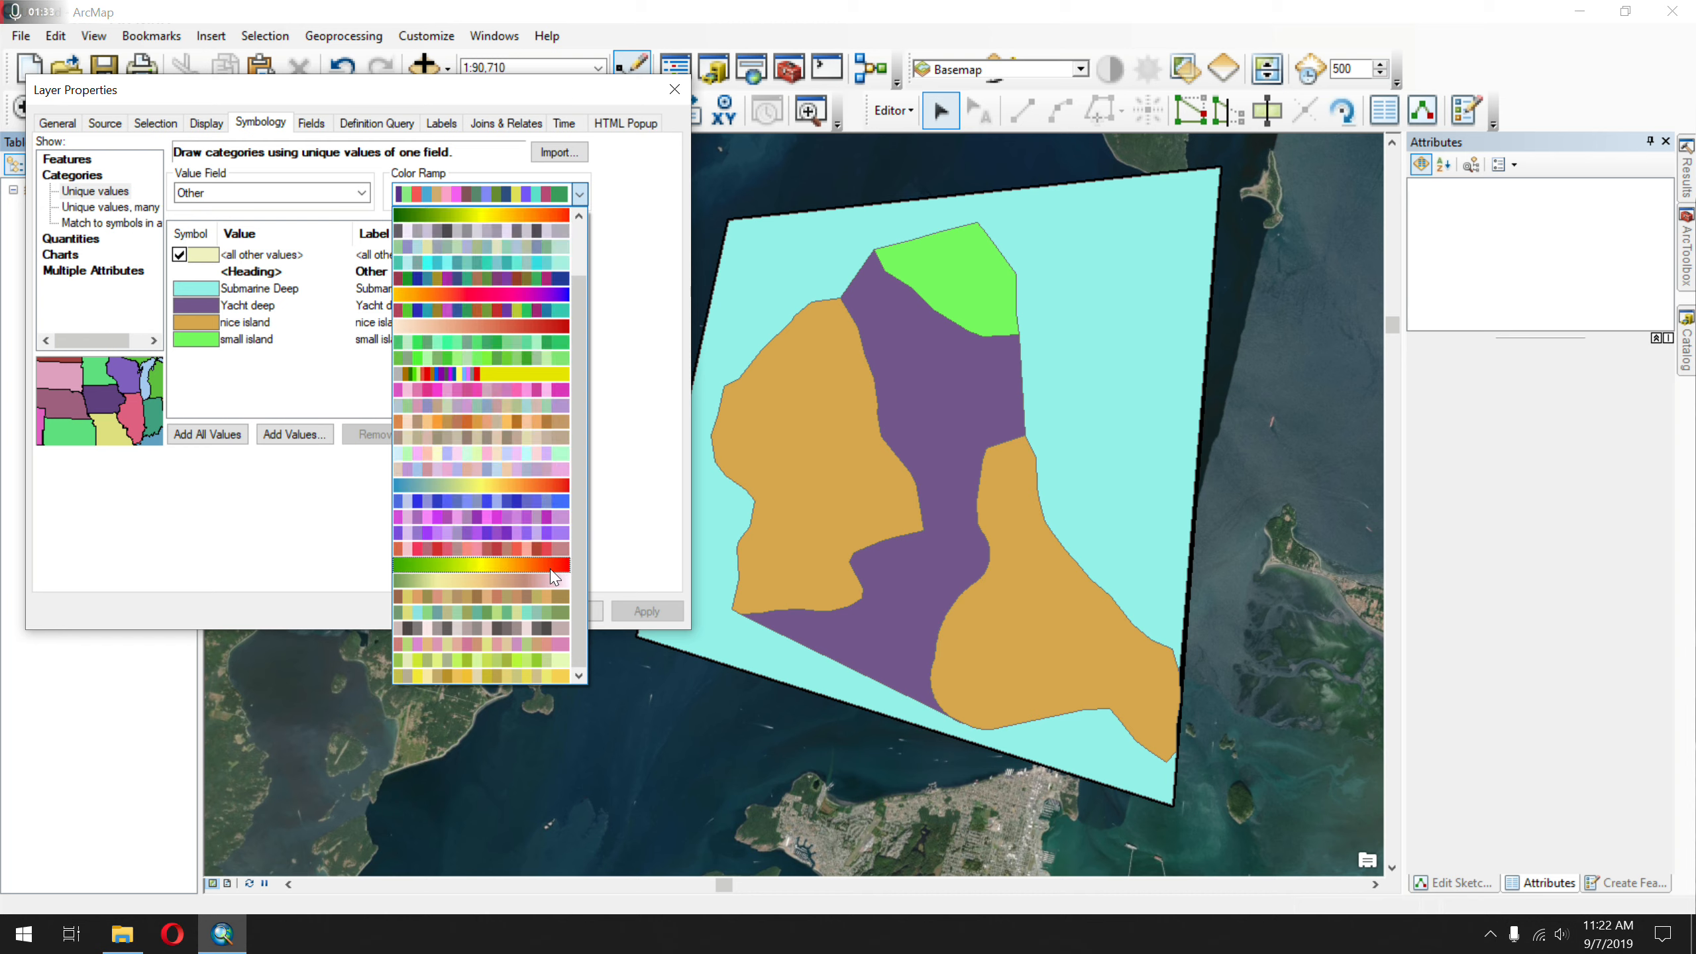
click(527, 311)
click(659, 609)
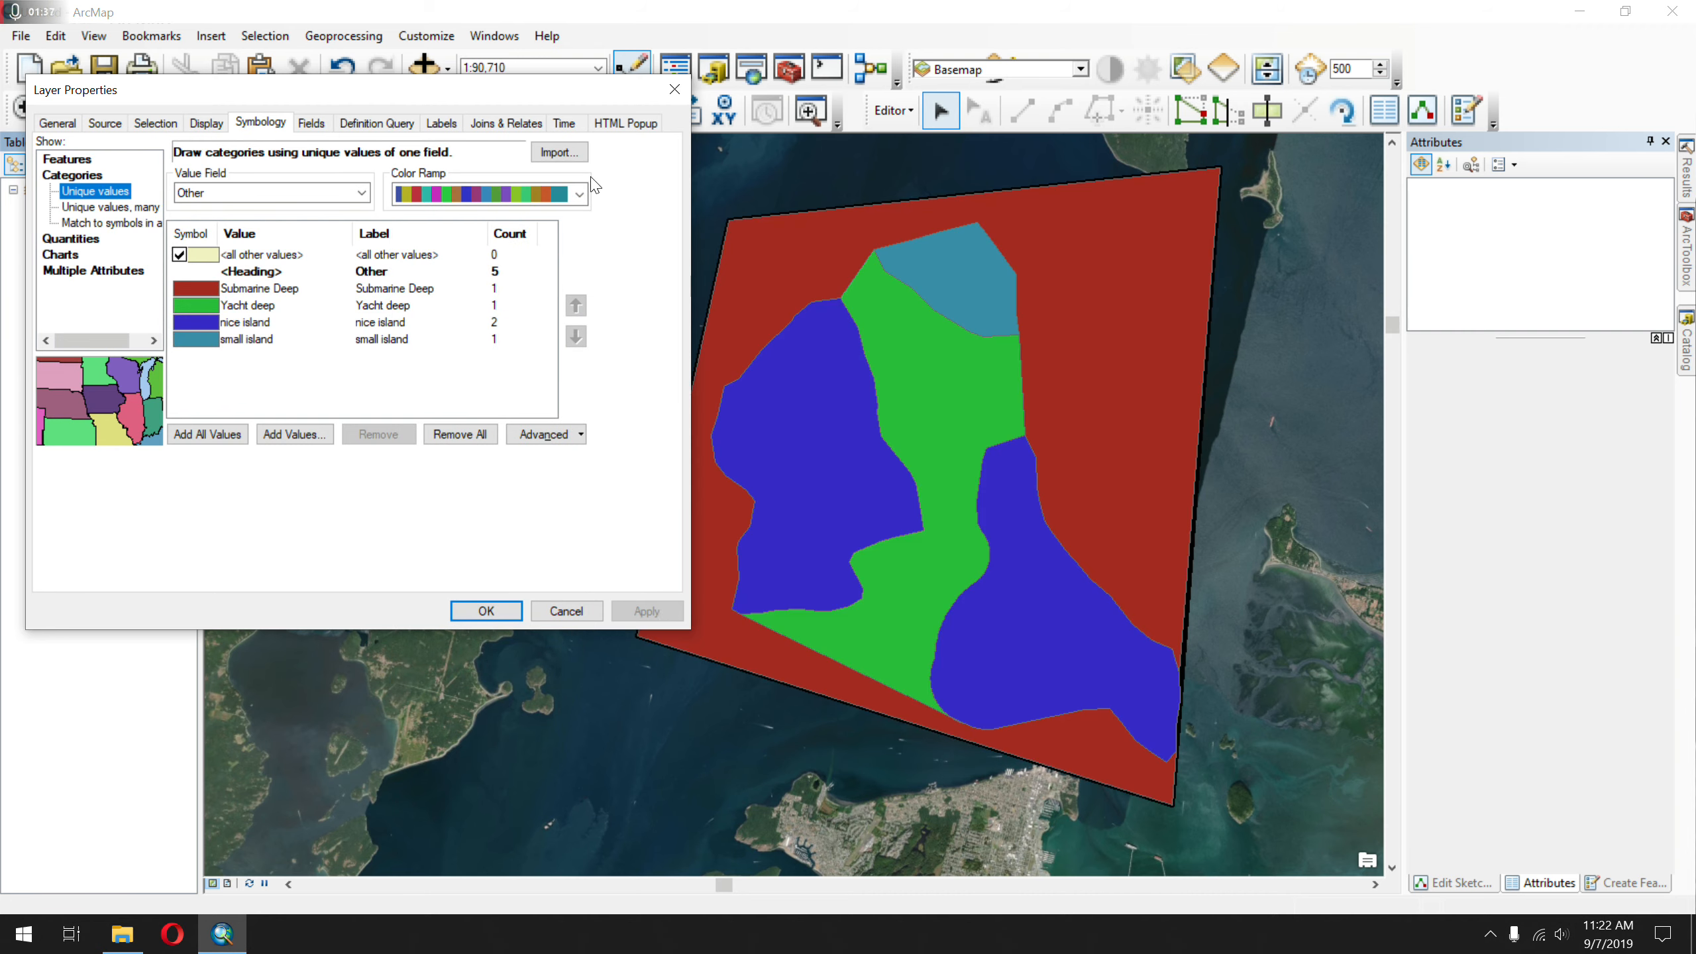
click(579, 193)
click(534, 491)
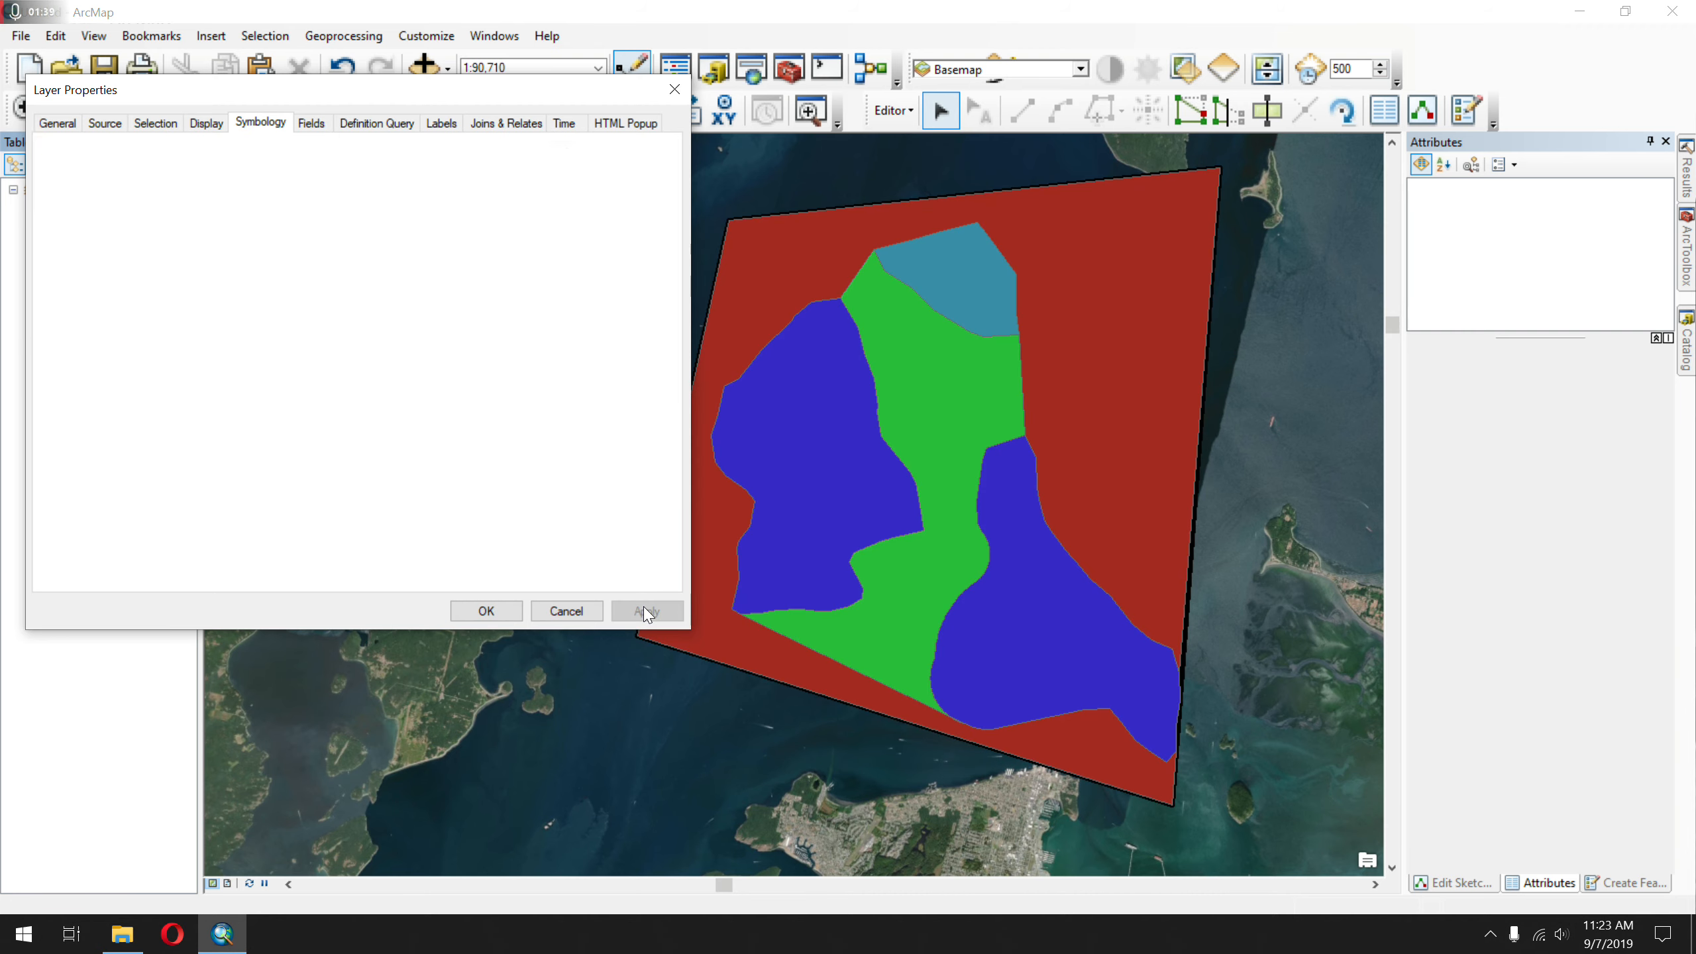
click(642, 610)
click(579, 193)
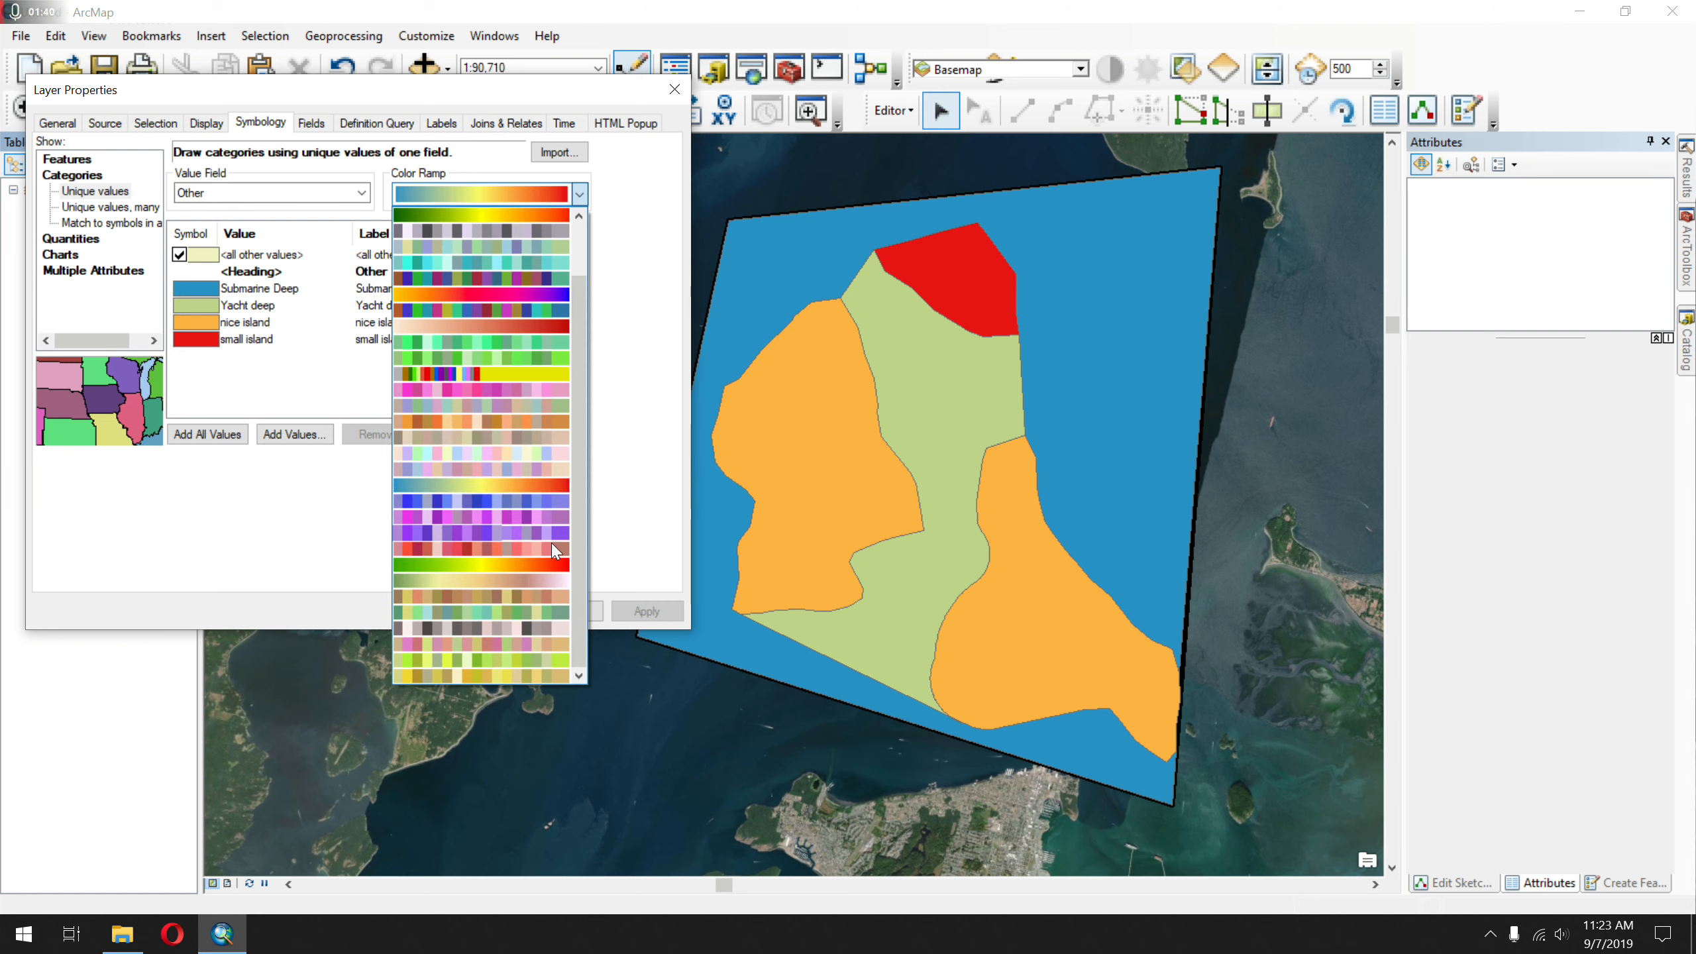
click(561, 675)
click(646, 610)
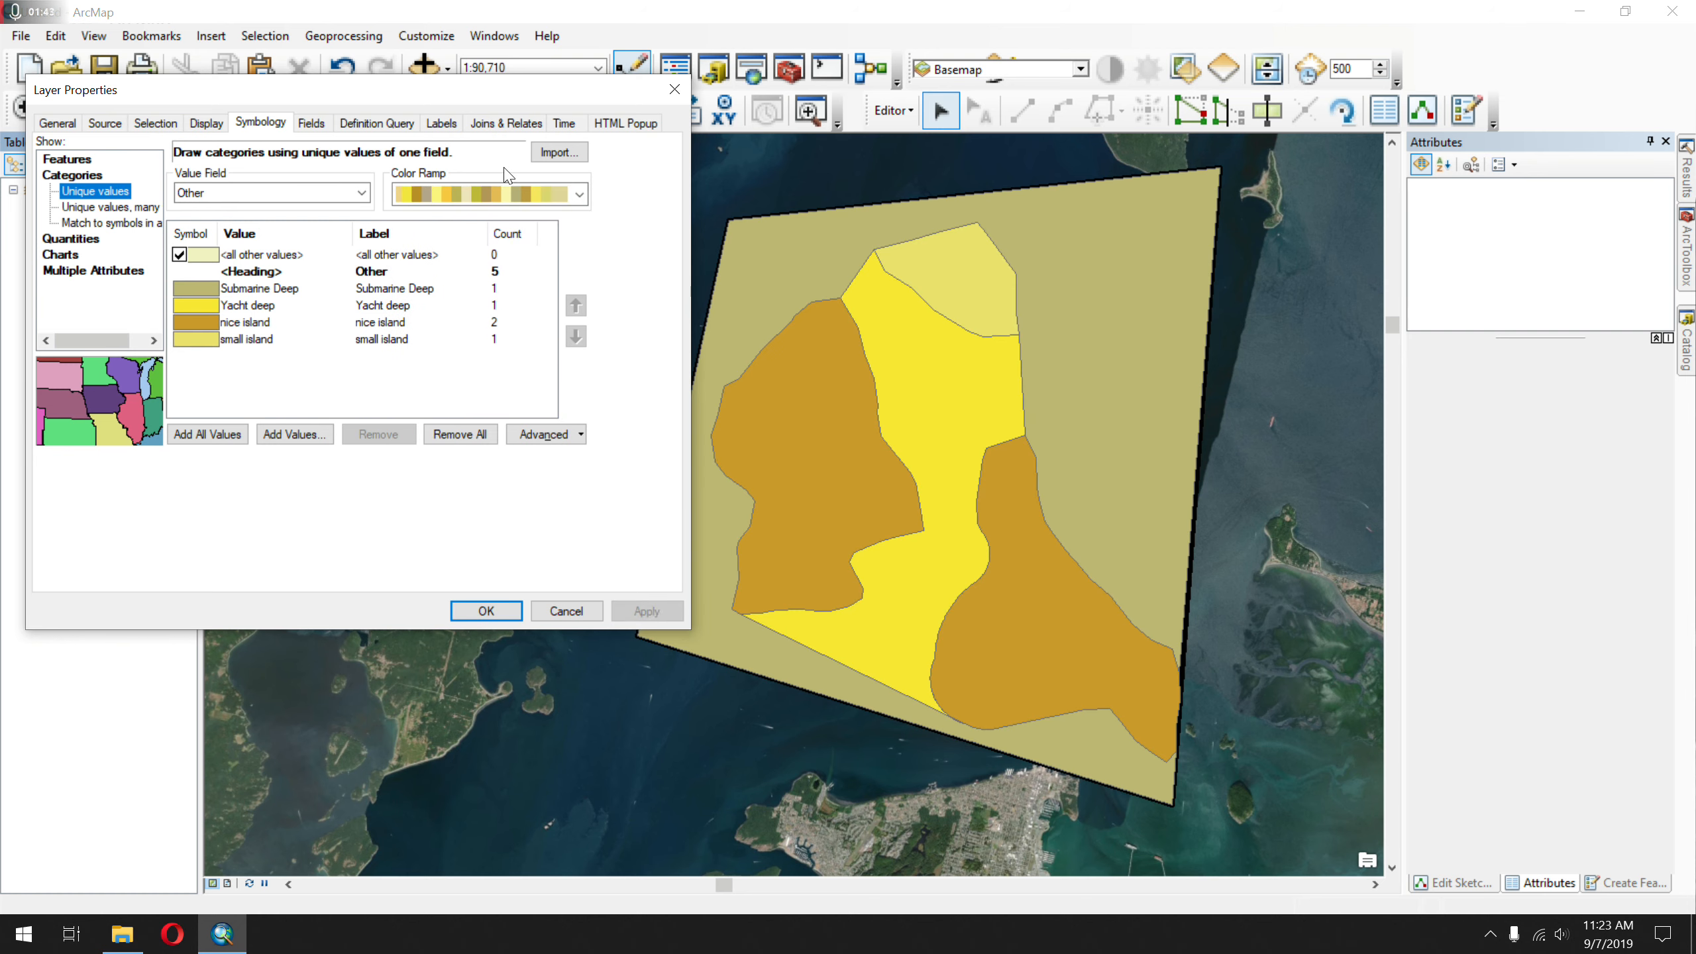
- Apply the mixed light and dark blue color ramp to the Islandwater categories
click(514, 194)
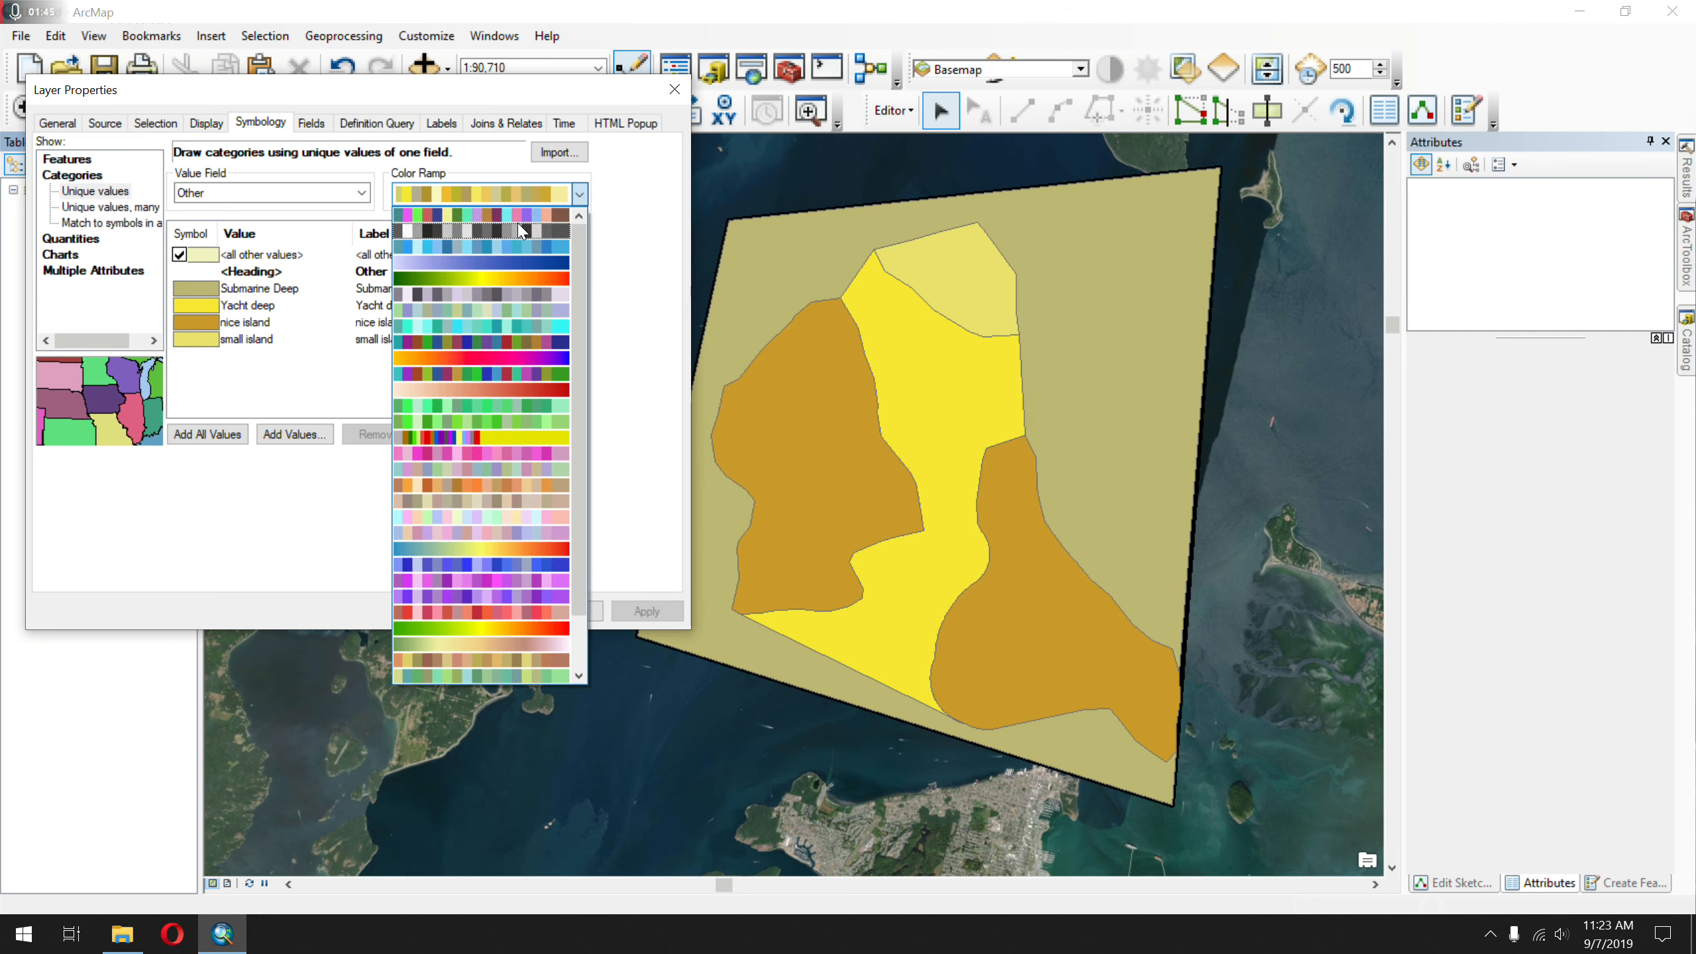
click(514, 246)
click(647, 610)
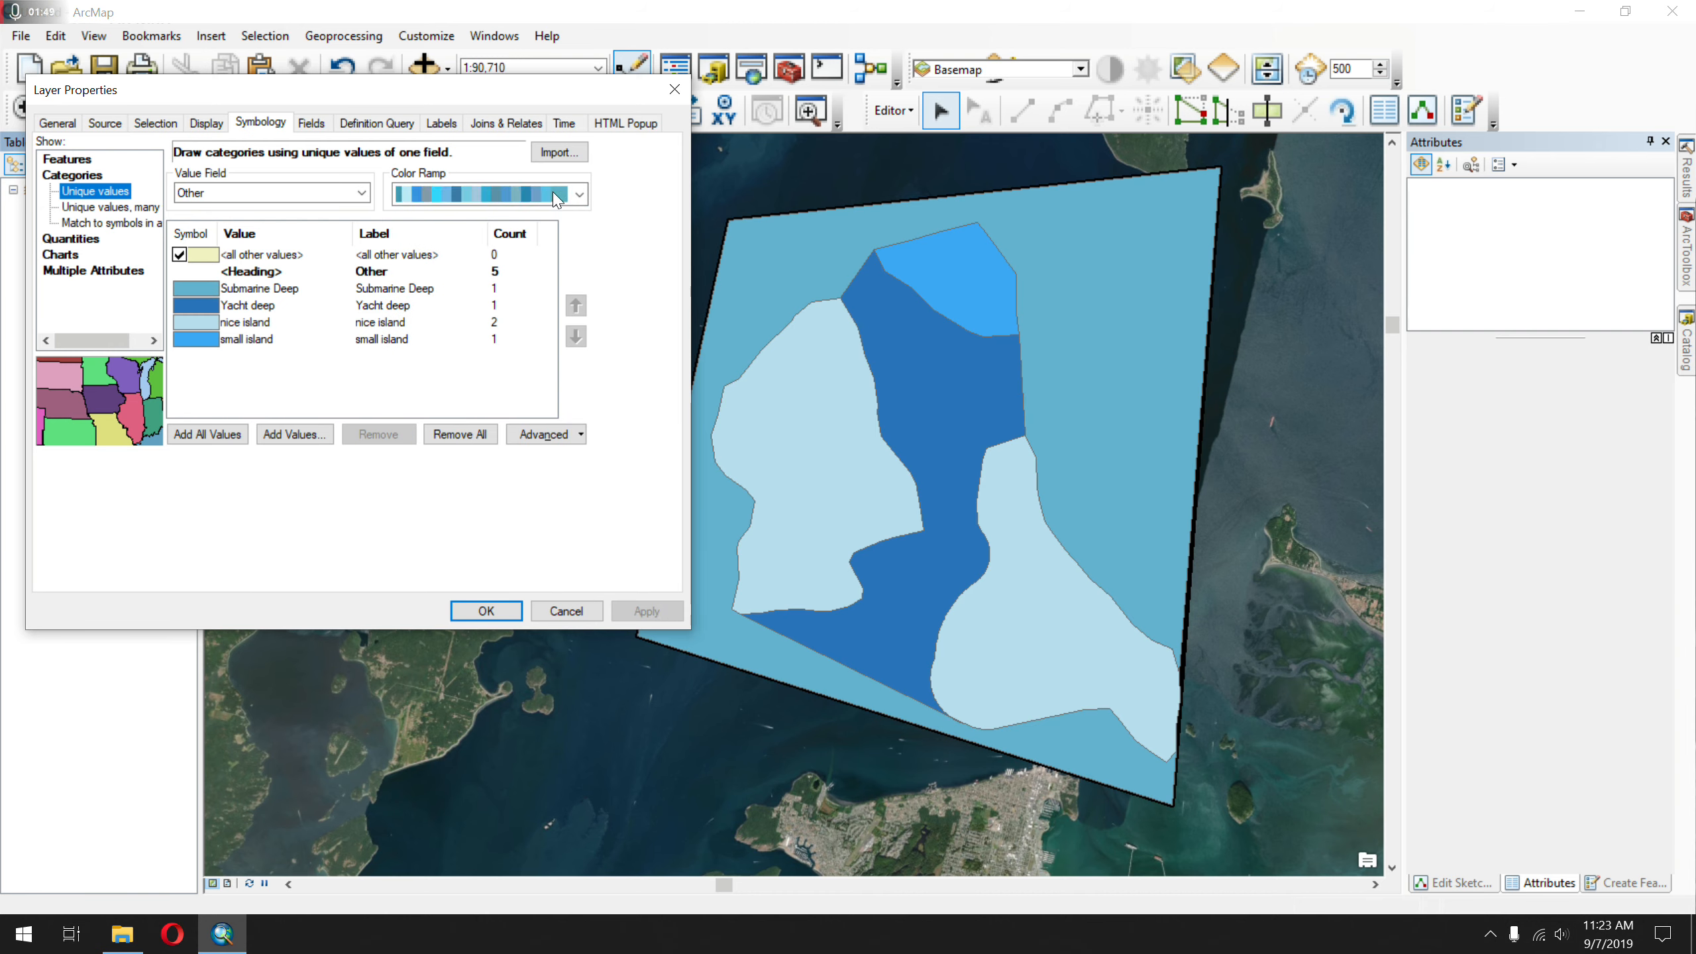
click(580, 193)
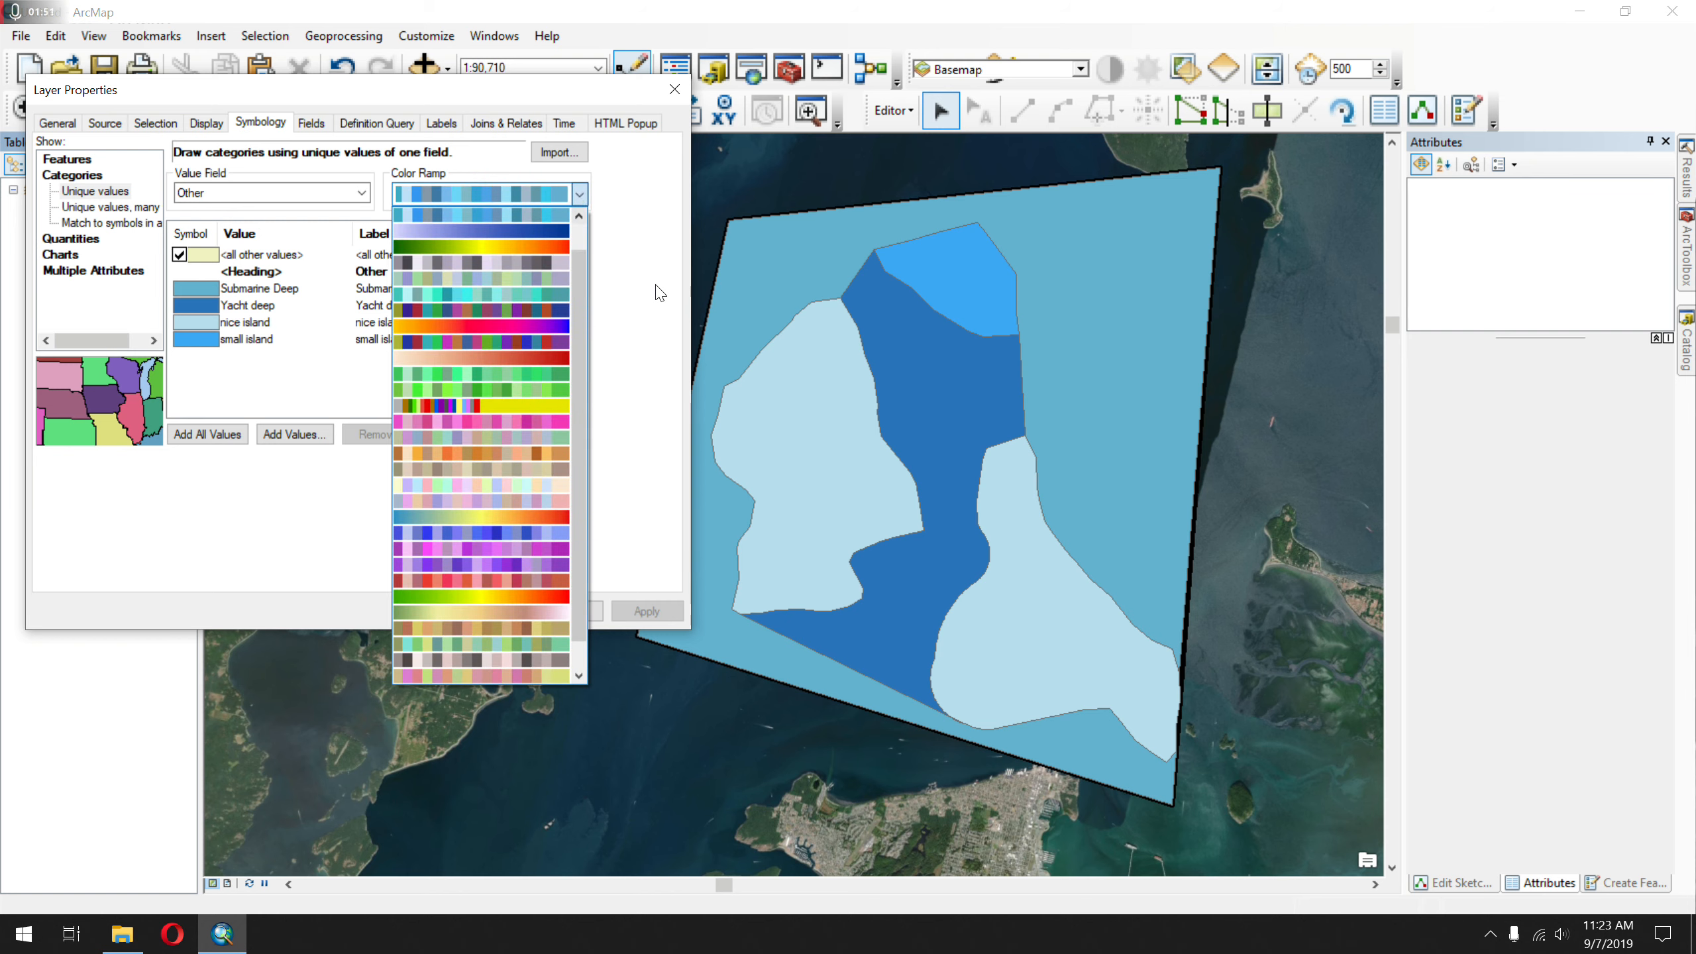
- Change the nice island category's symbol to the yellow Sun preset and apply it
click(182, 333)
click(203, 324)
right_click(203, 324)
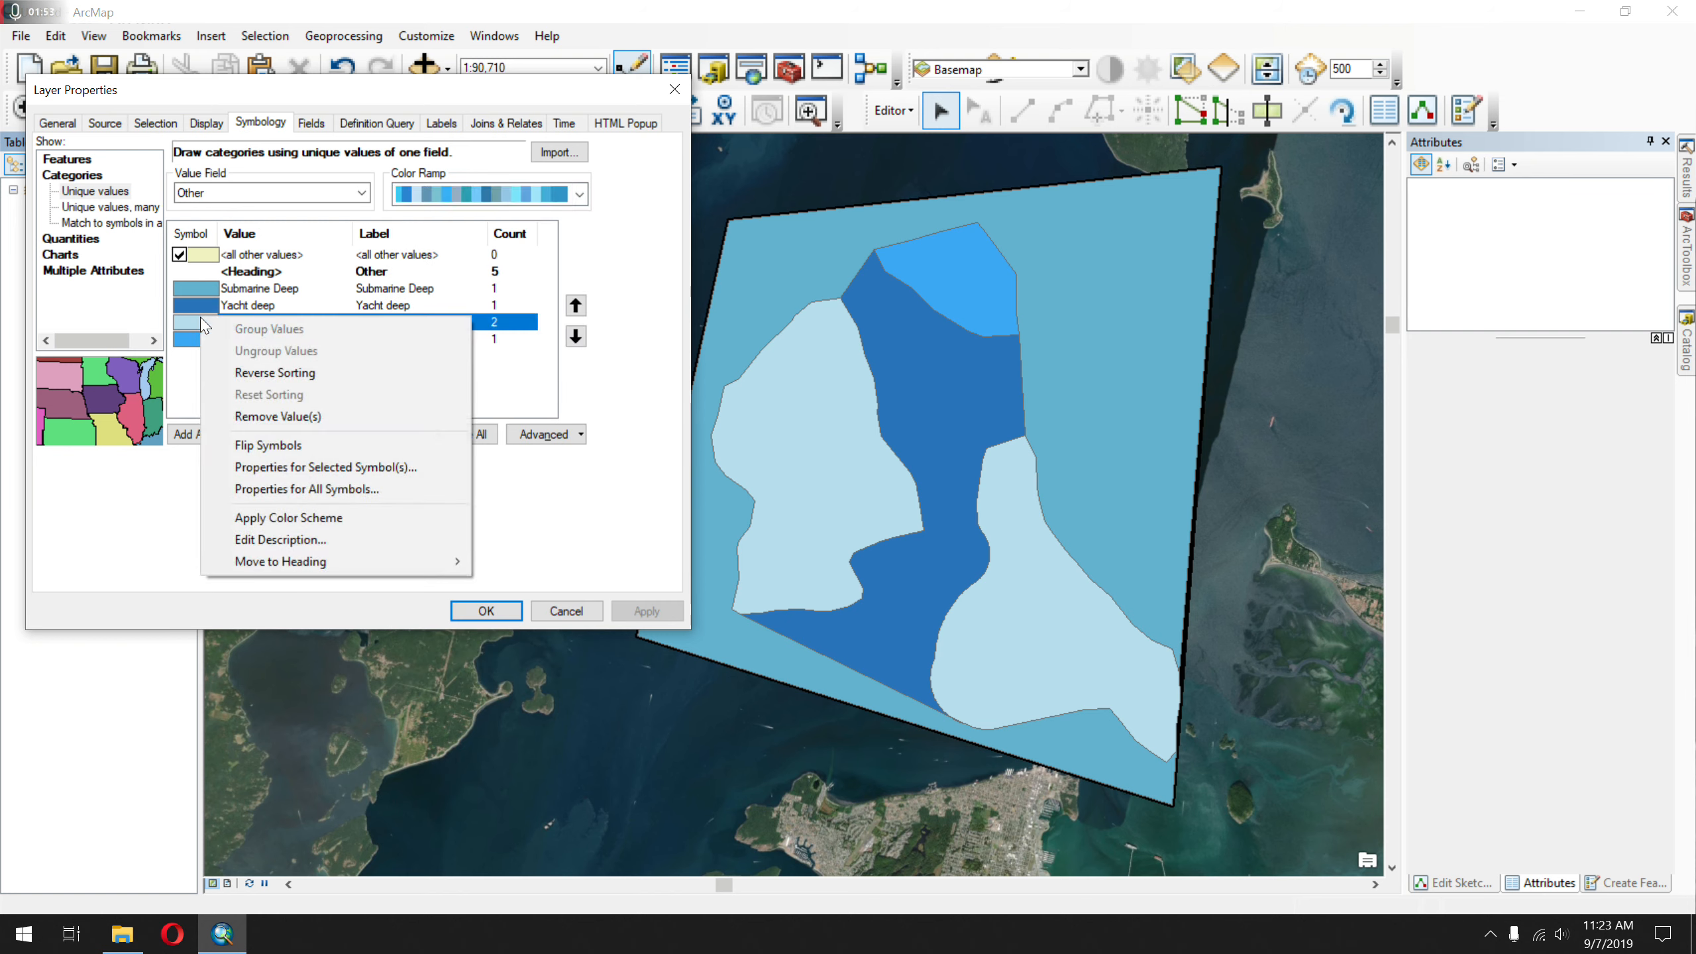
click(188, 327)
double_click(189, 328)
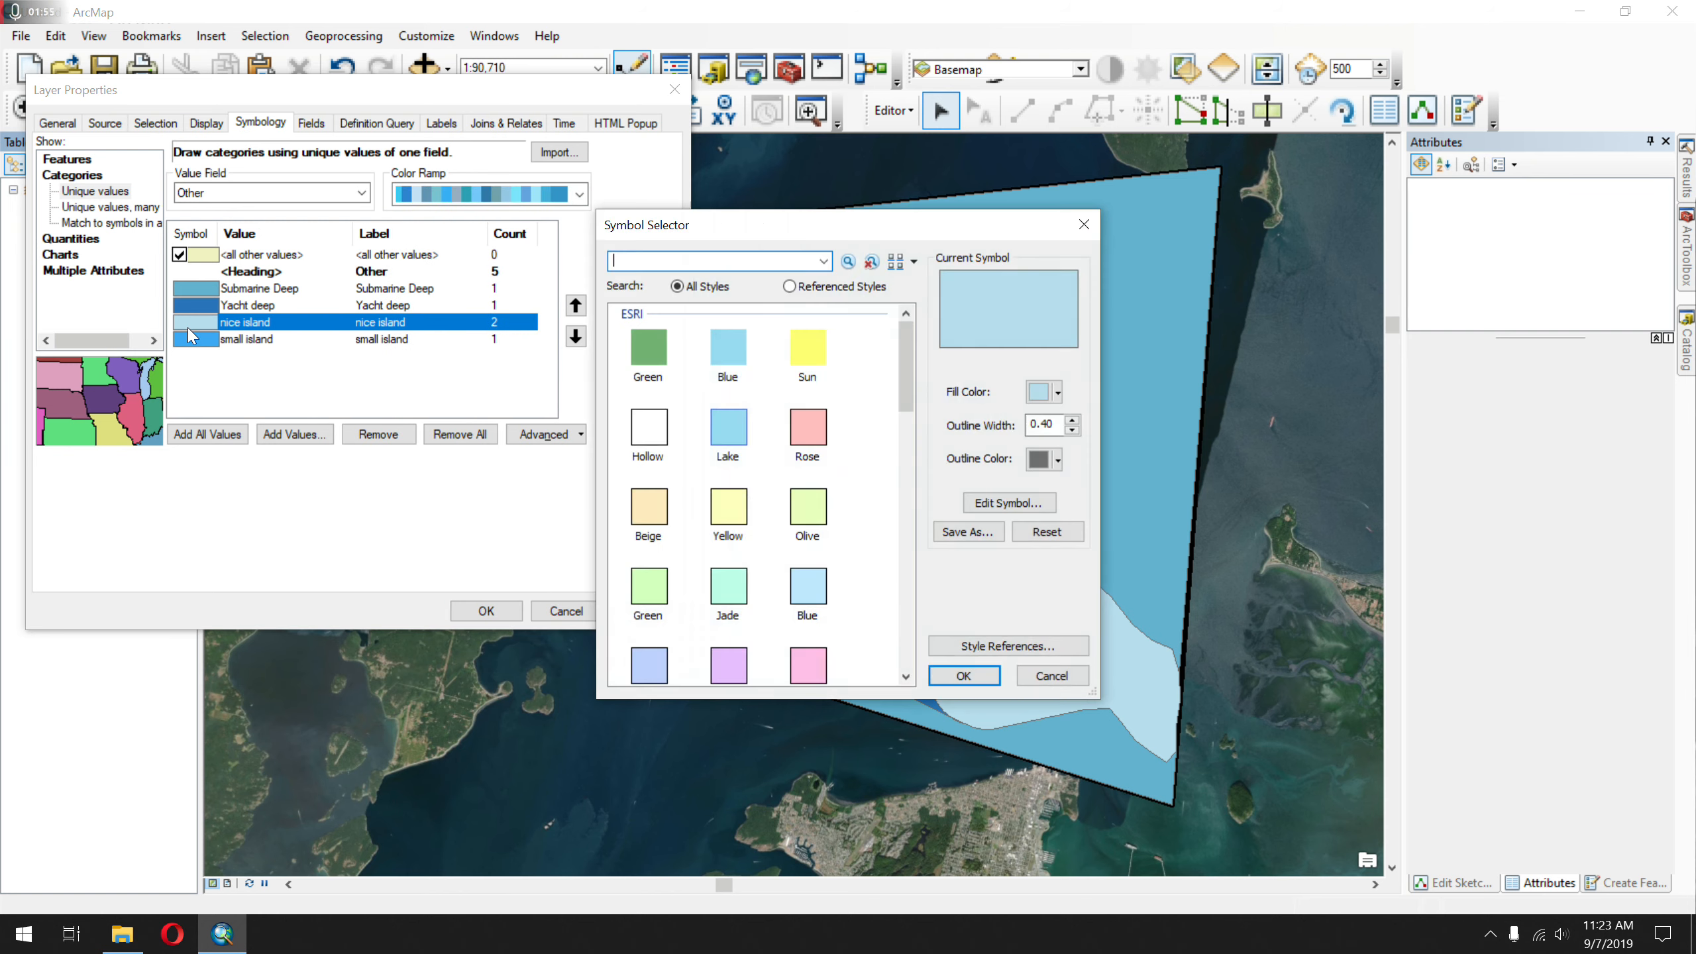
click(809, 347)
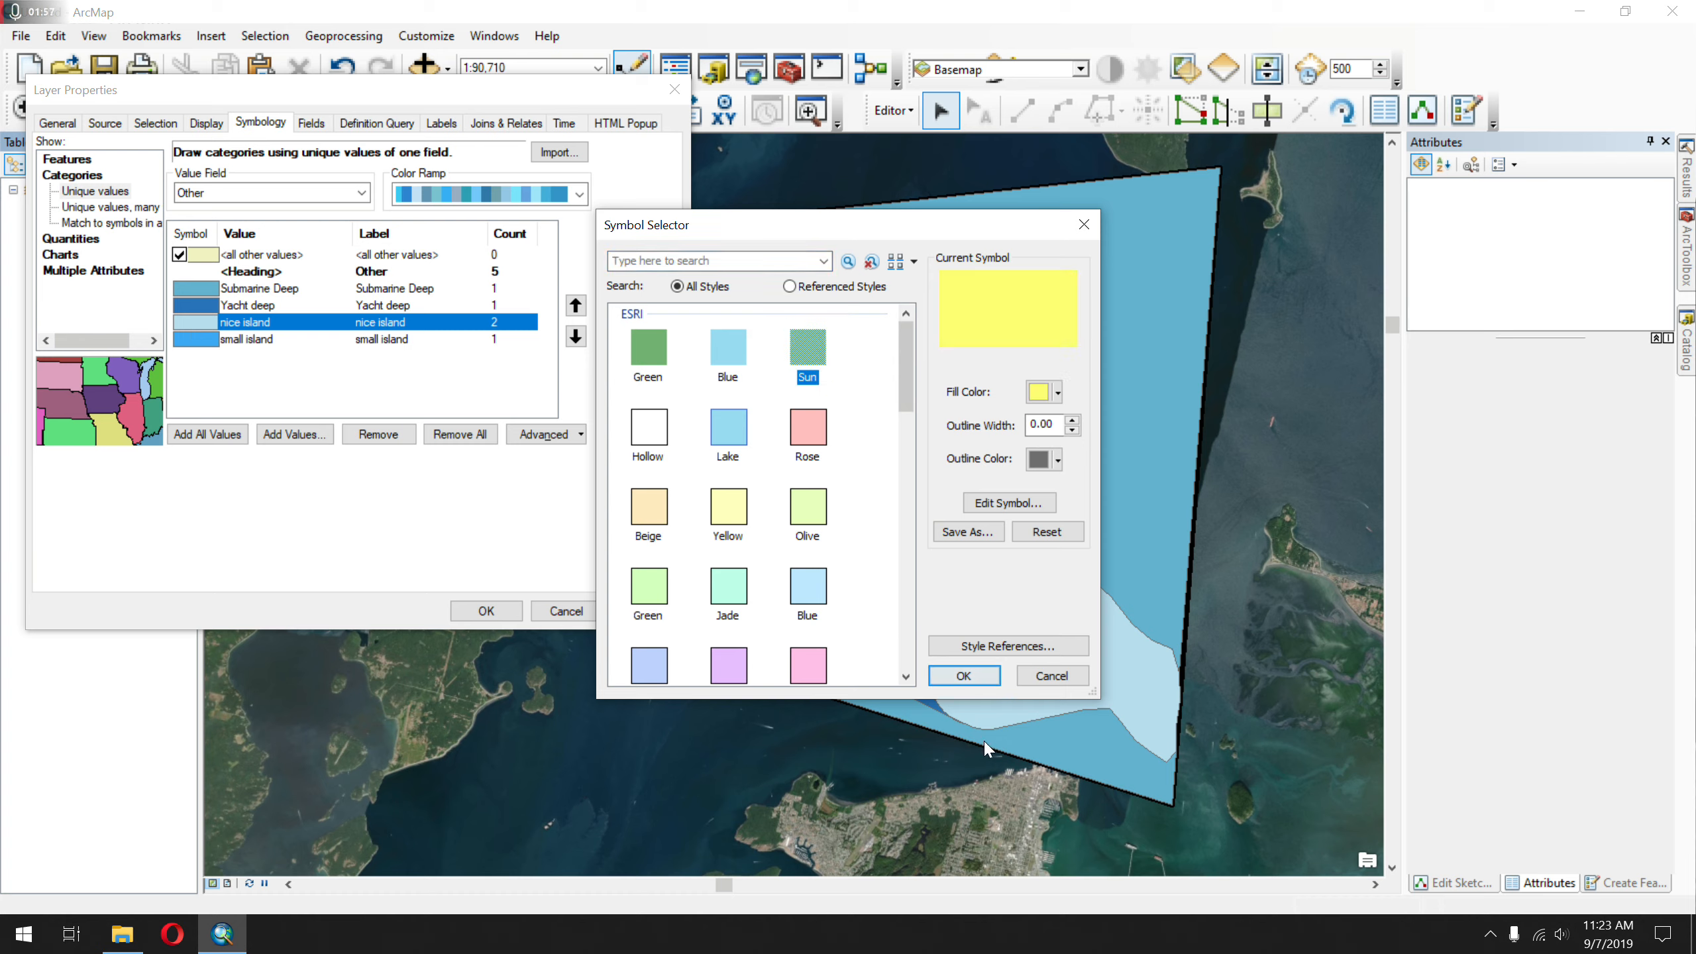
click(980, 677)
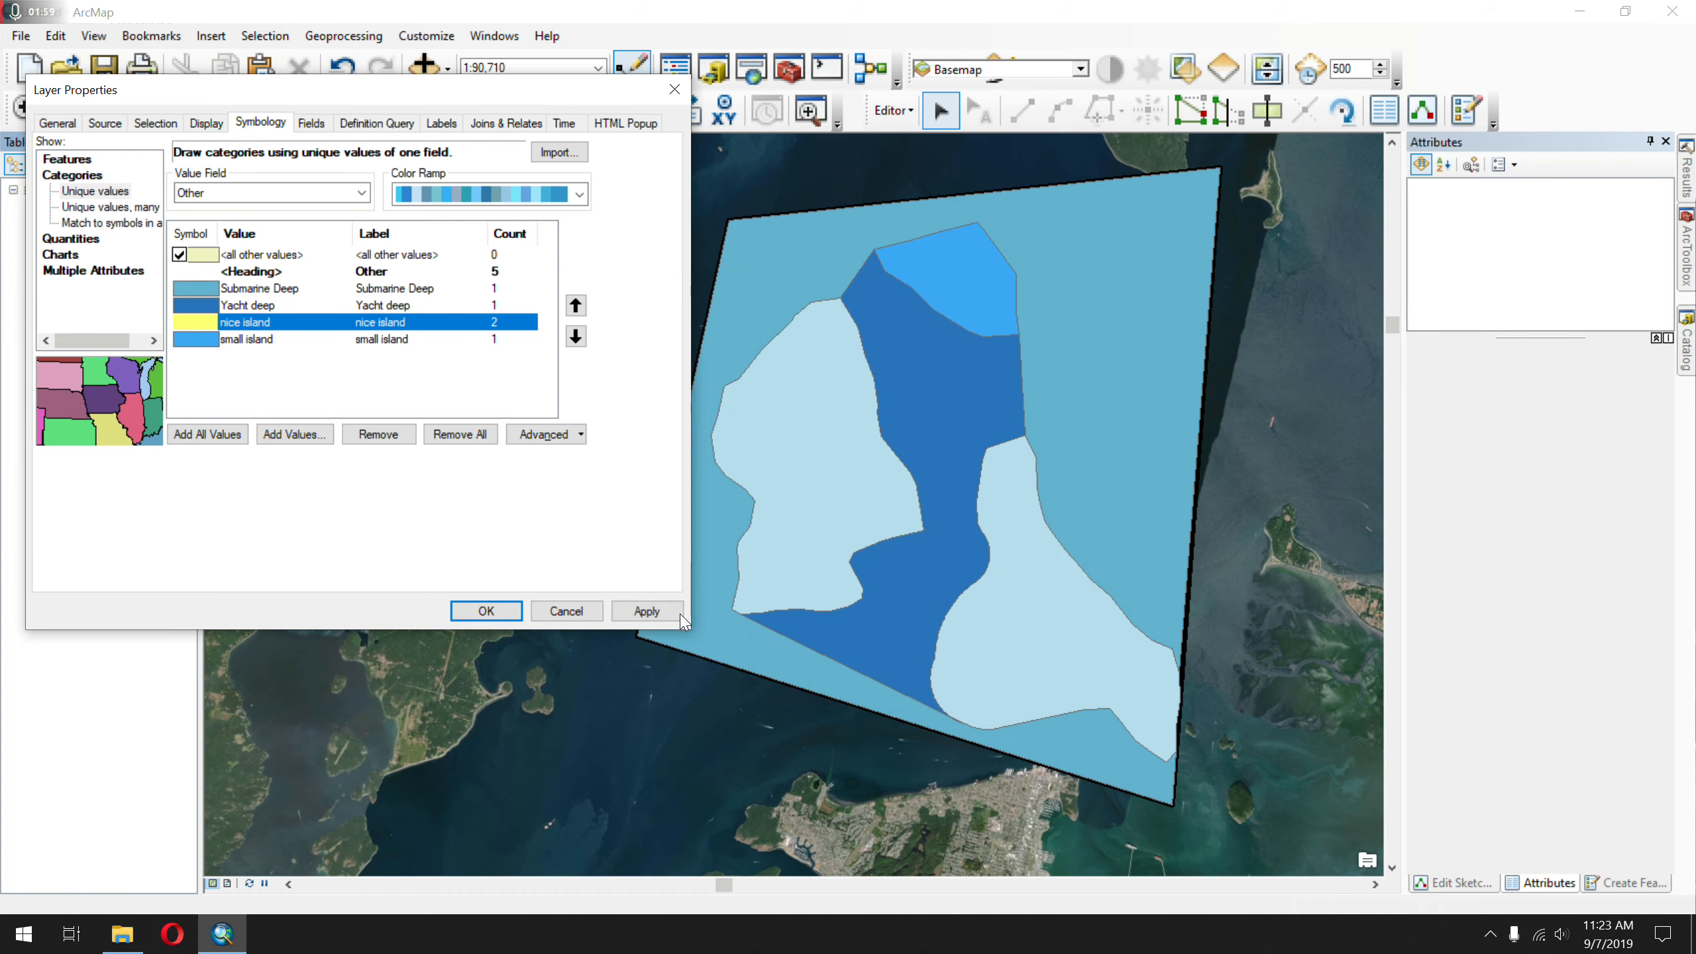
click(657, 613)
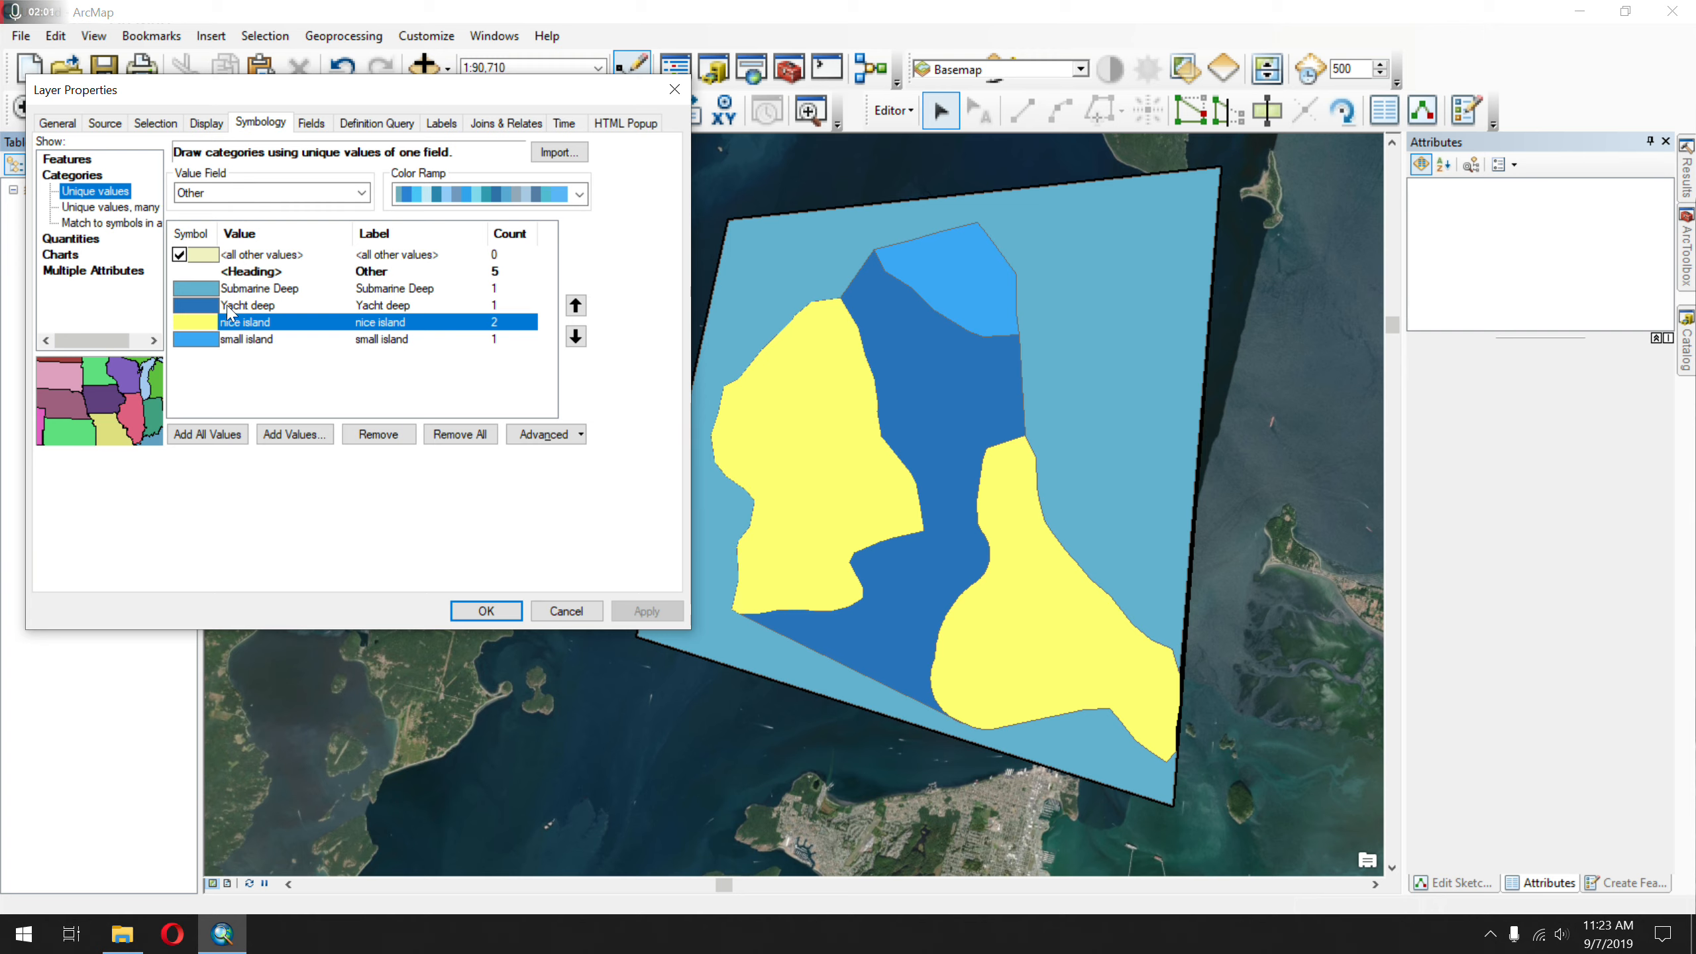
- Set the Submarine Deep category's fill color to dark blue and apply it
double_click(181, 288)
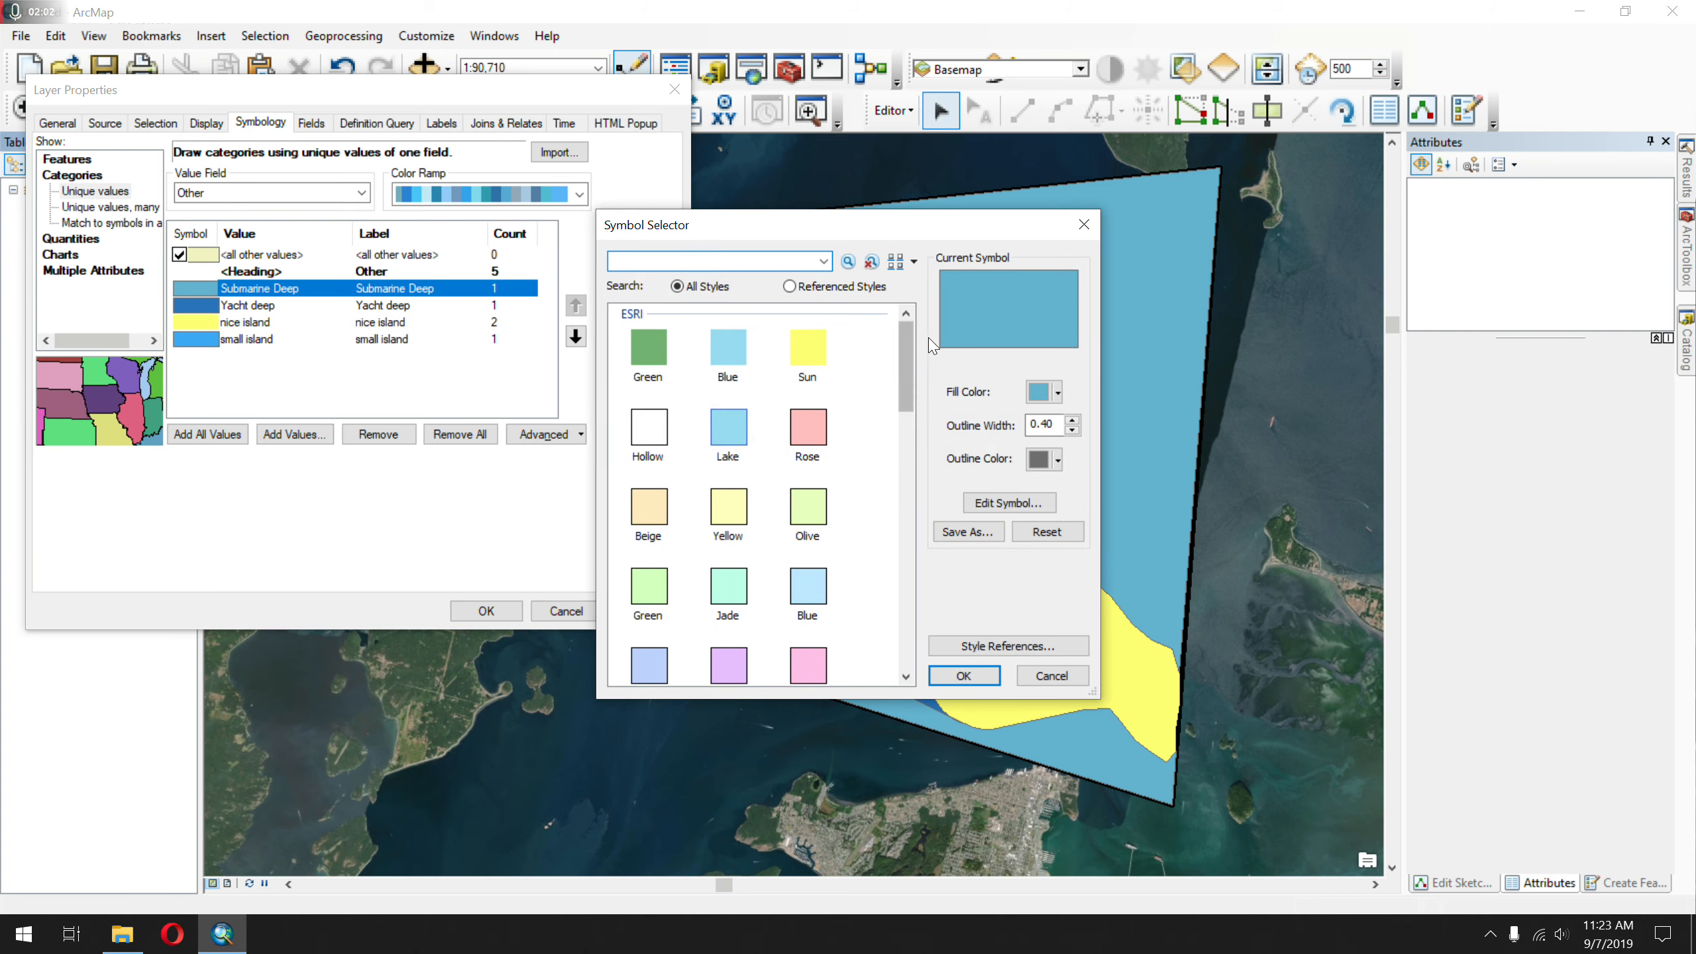
click(1045, 393)
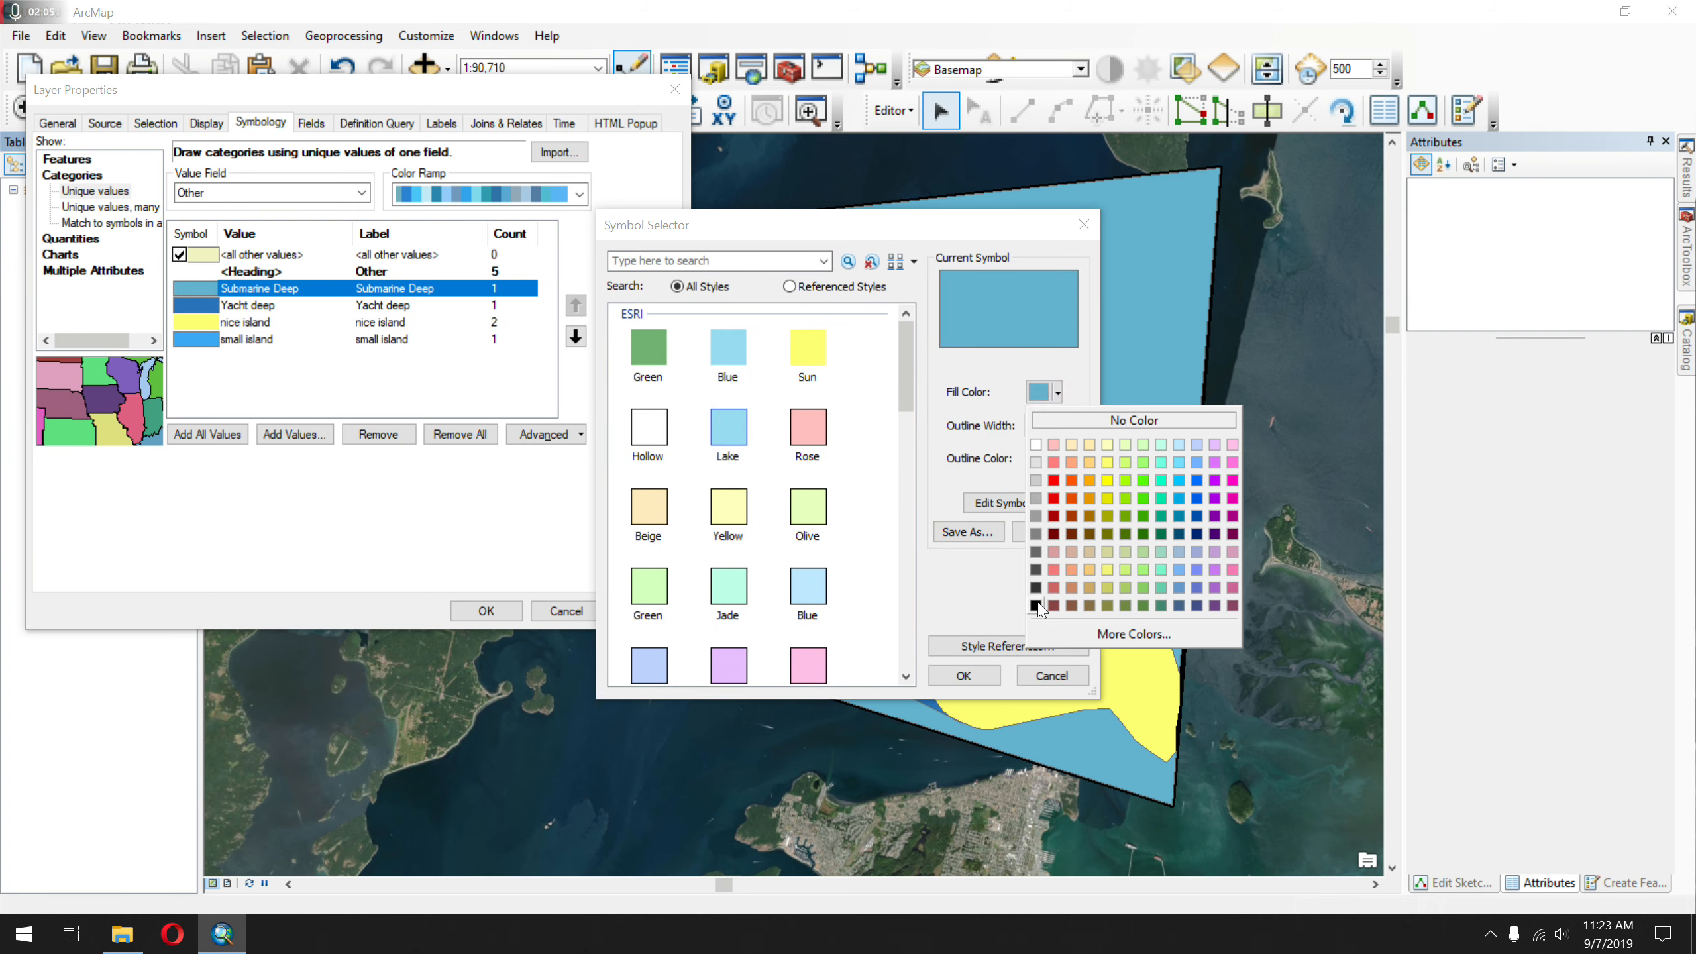
click(1196, 518)
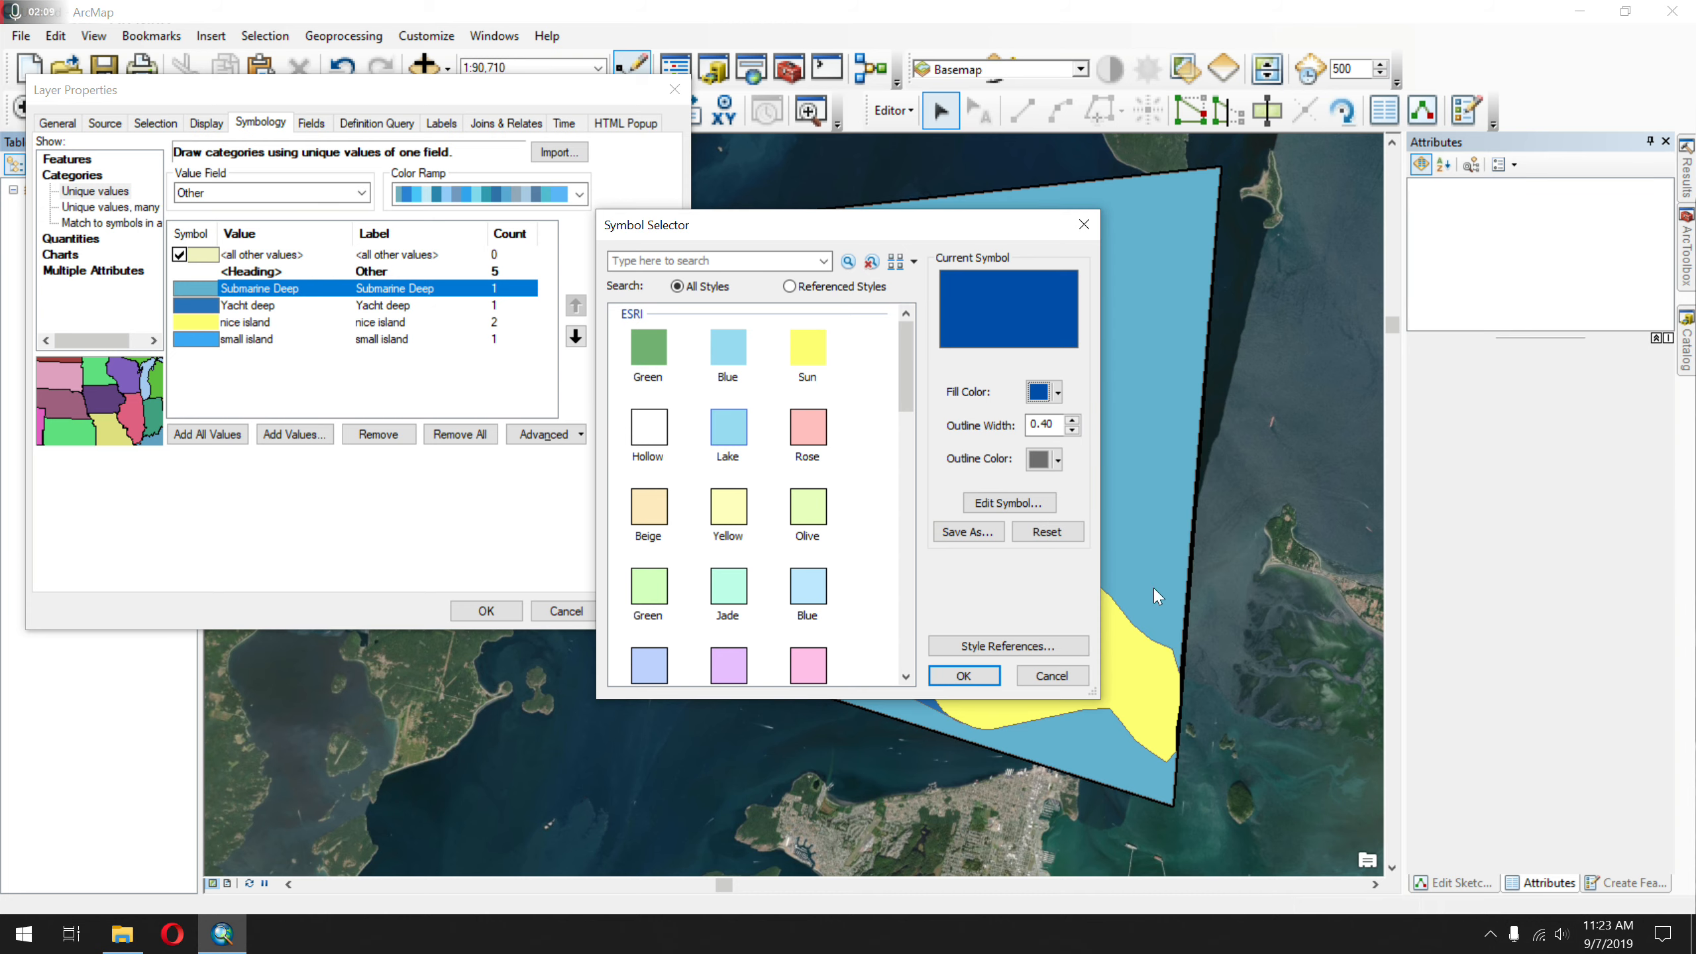
click(985, 677)
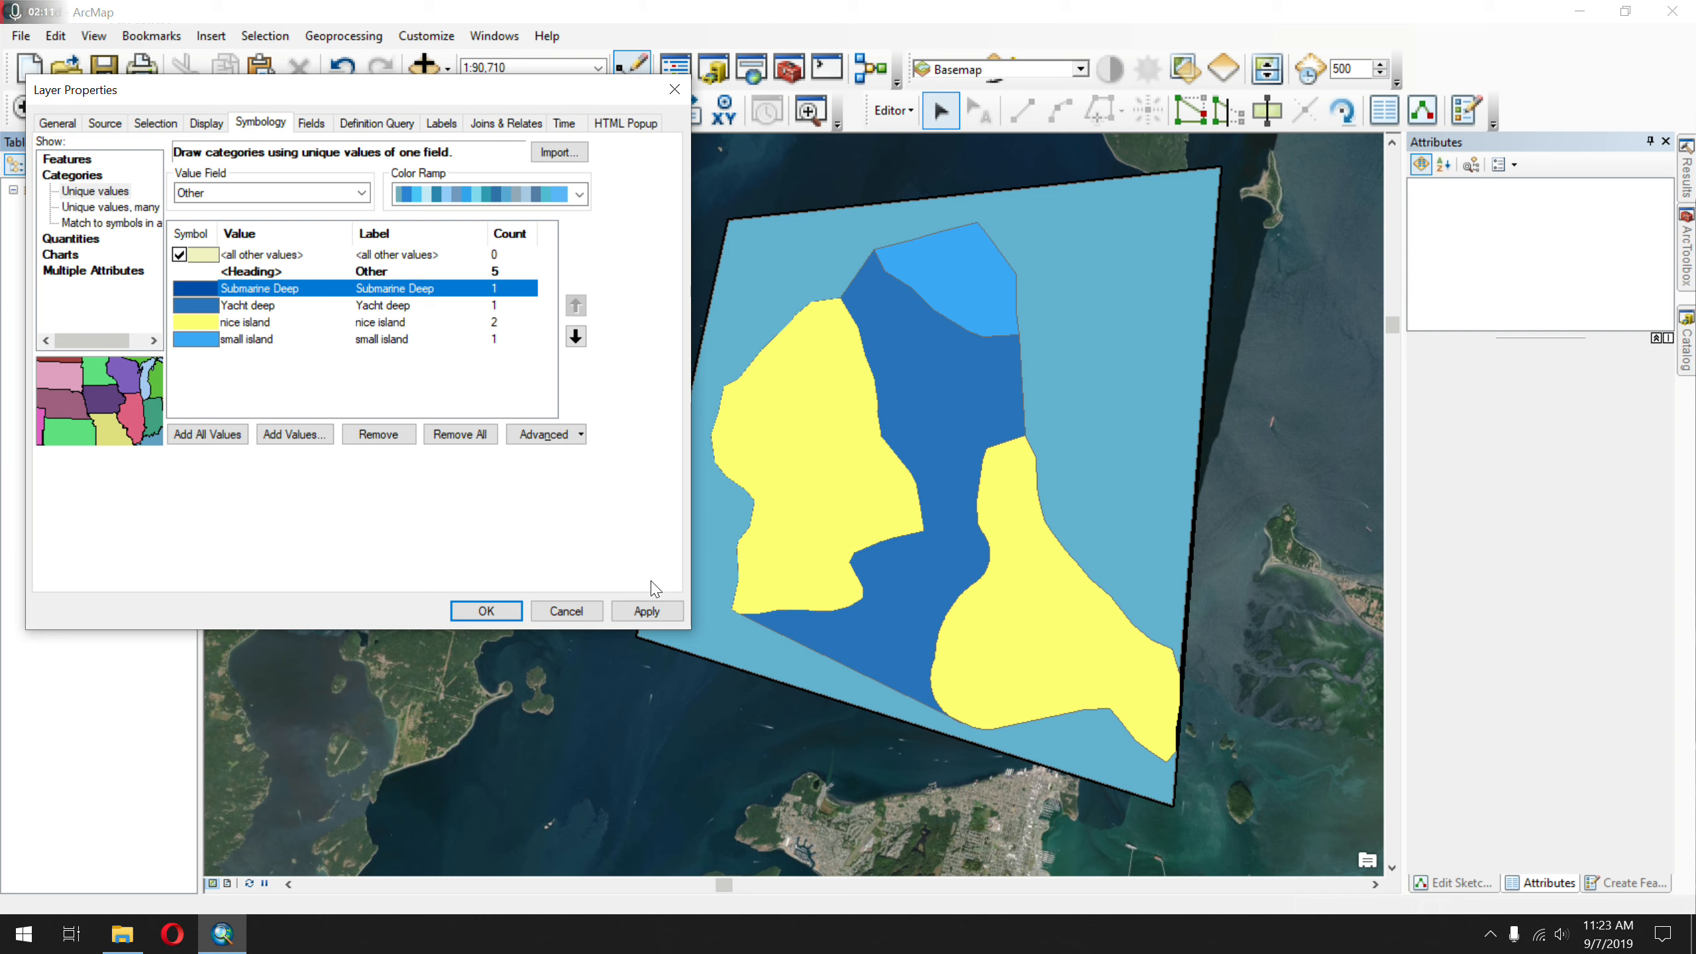
click(668, 610)
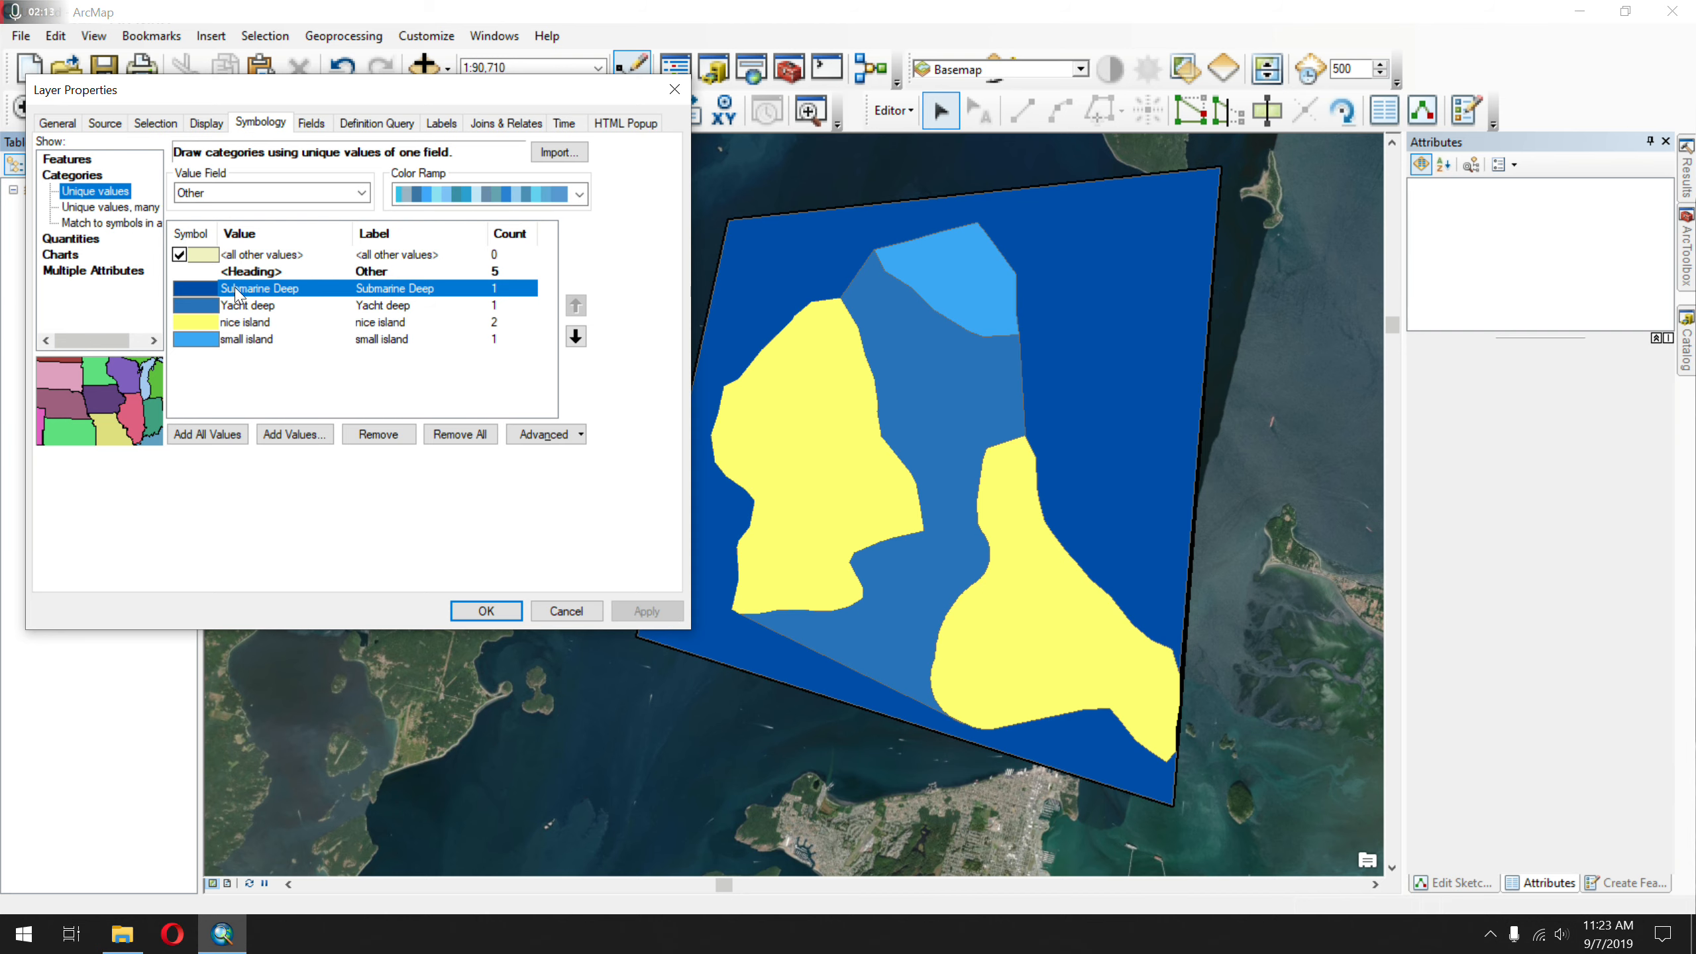
- Give the small island category the Green preset symbol with a dark green fill color and apply it
double_click(207, 334)
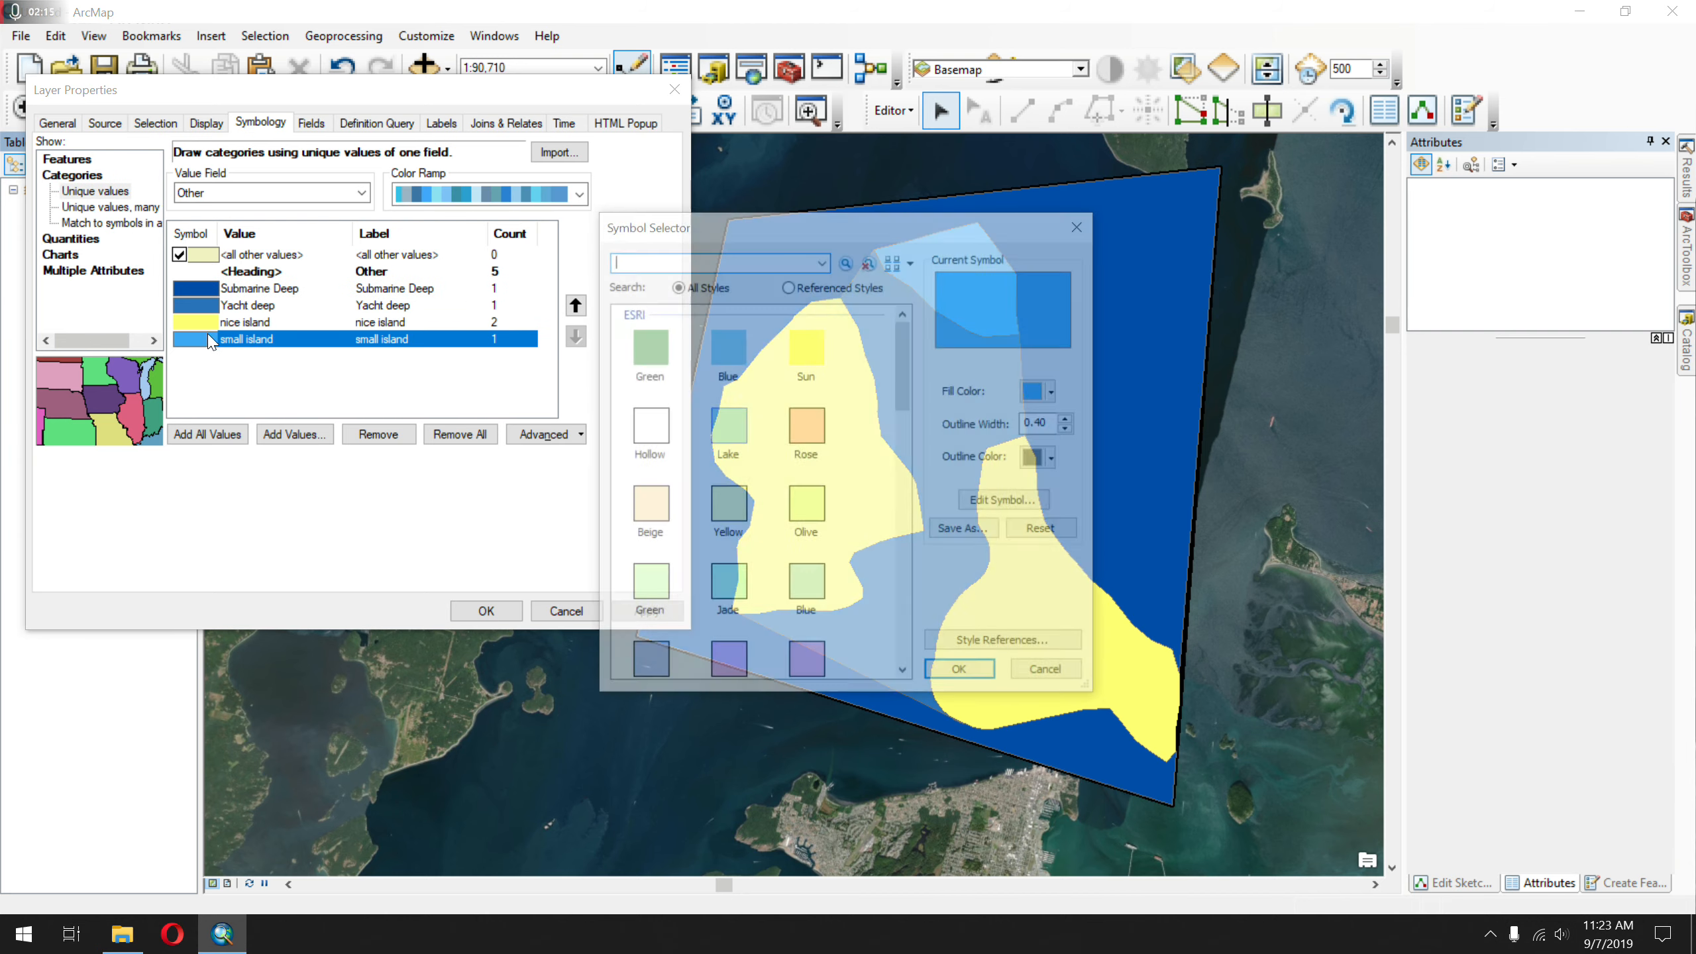
click(649, 347)
click(1040, 393)
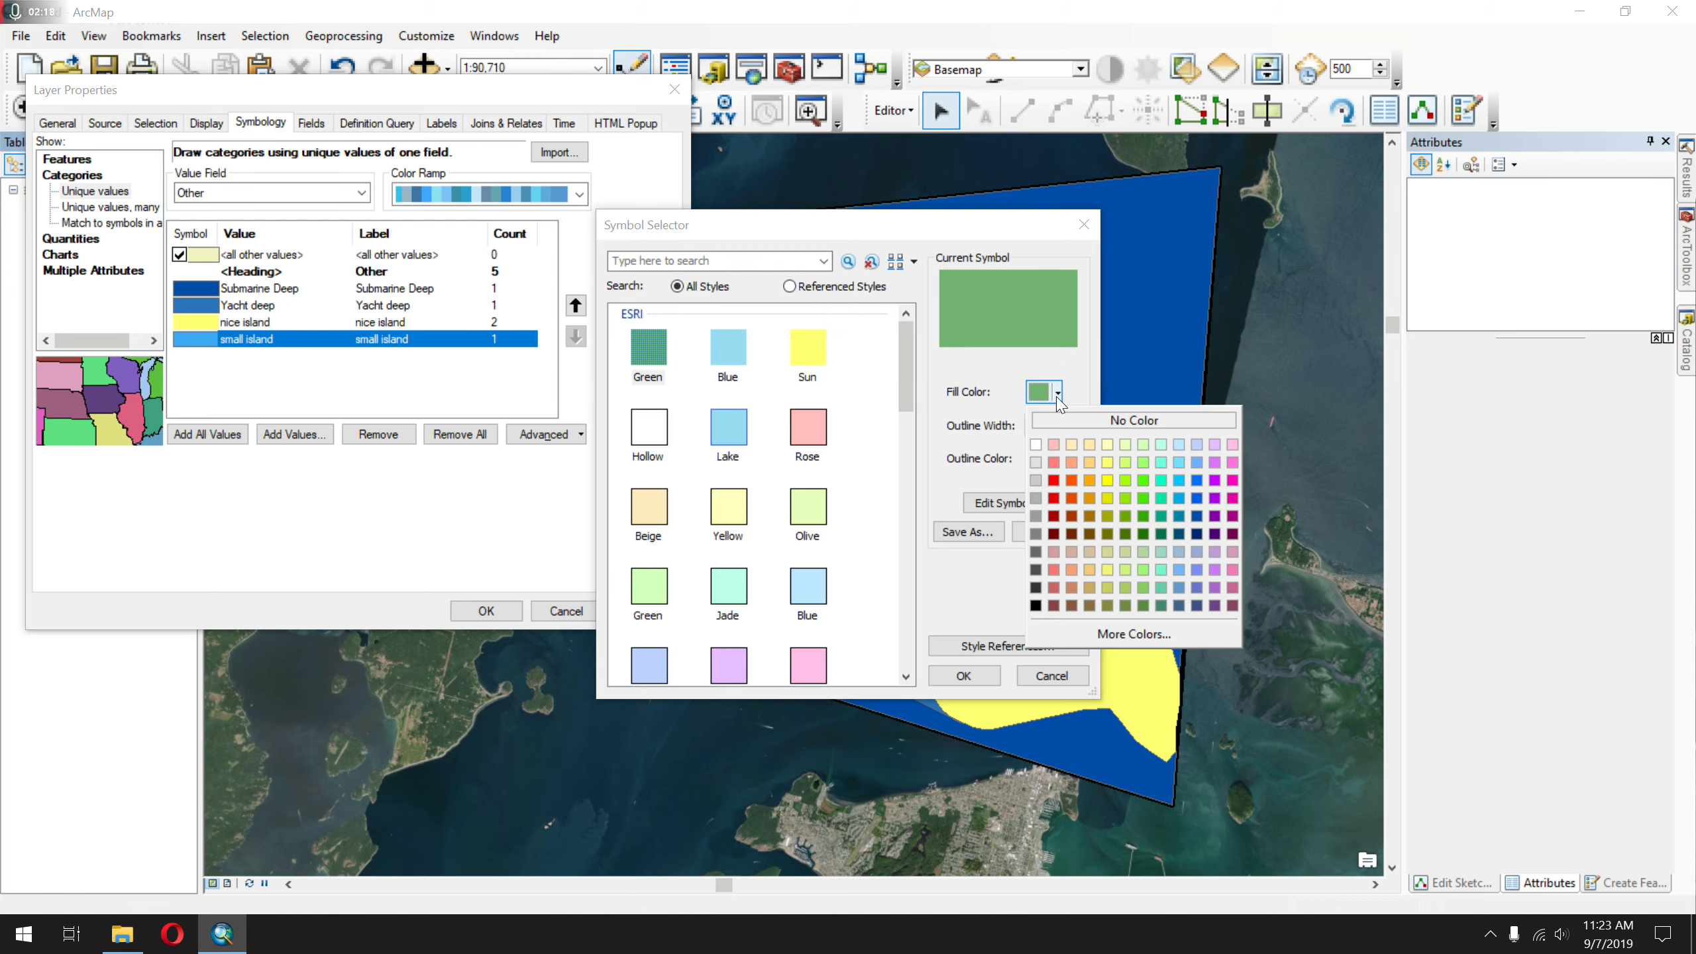
click(1133, 537)
click(982, 671)
click(647, 611)
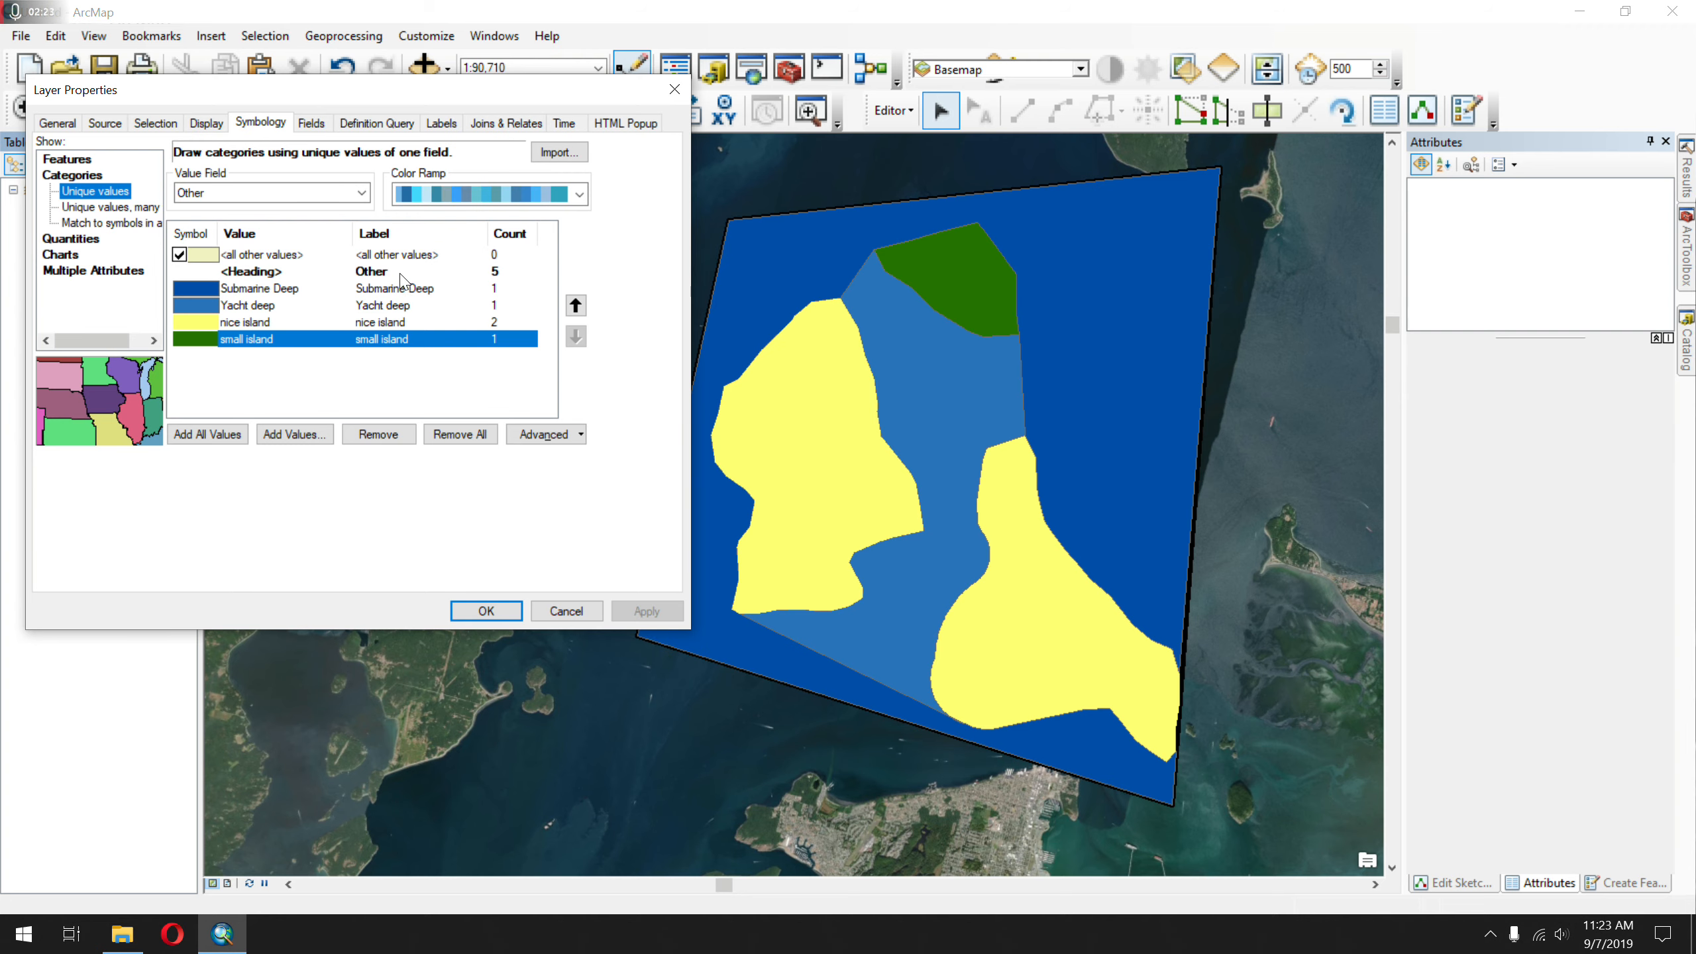
- Rename the category heading label to "Description" and accept the layer's symbology settings
click(402, 274)
click(401, 273)
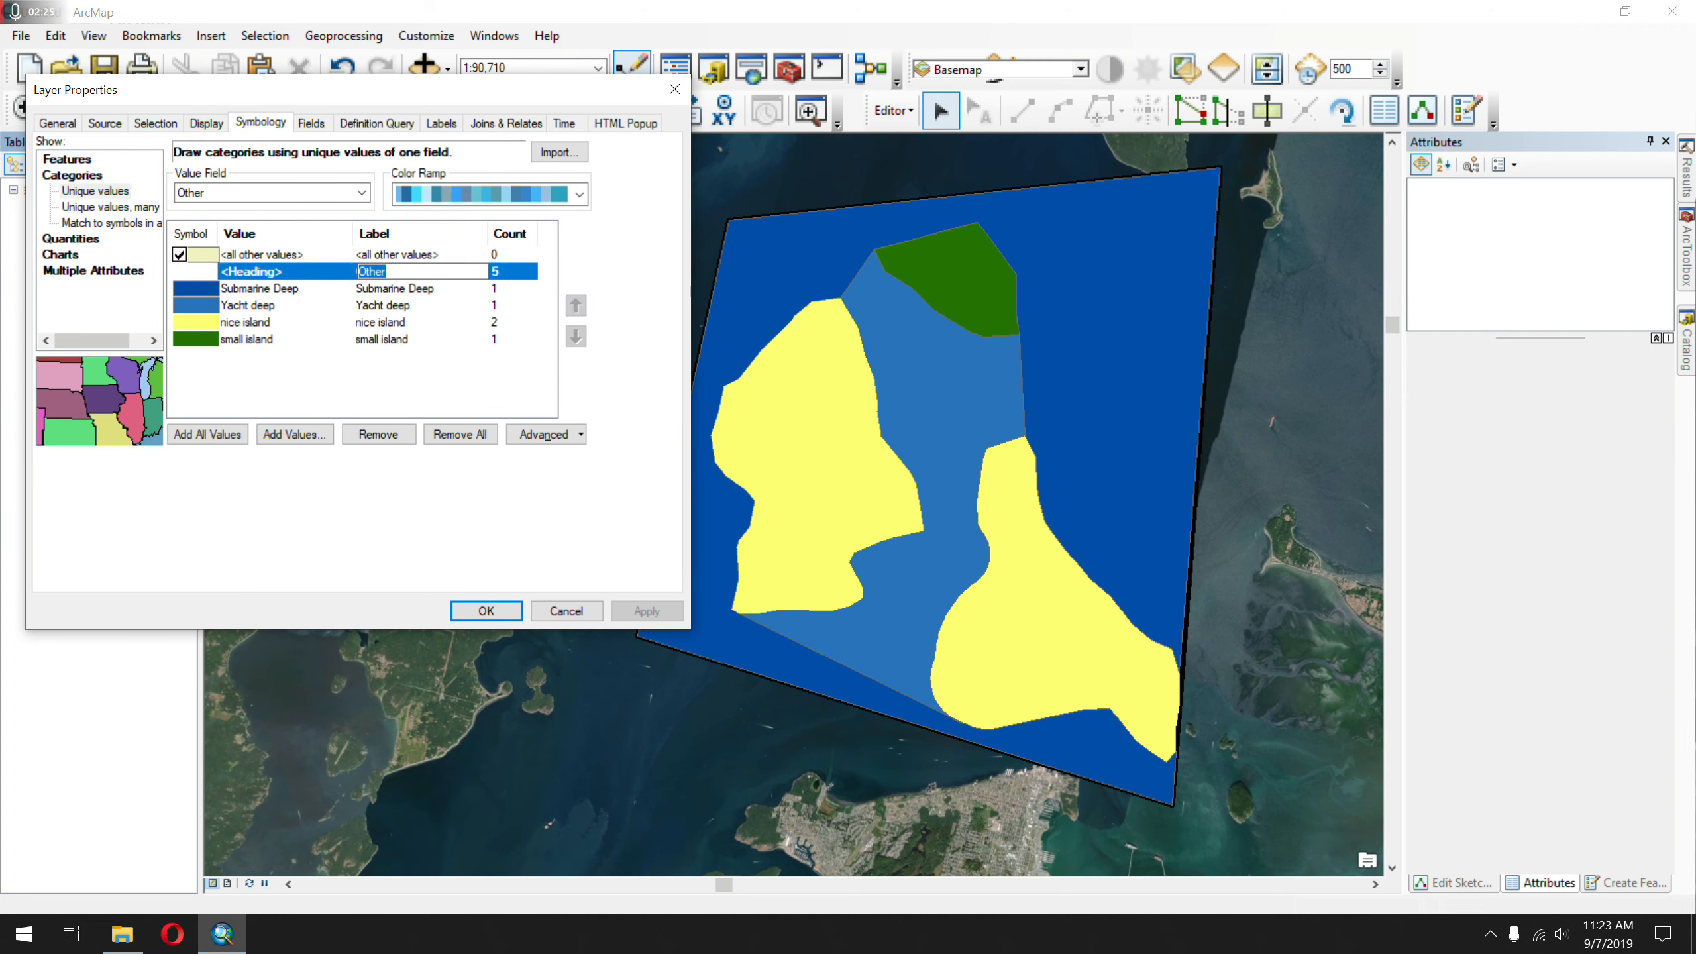
double_click(401, 273)
text(Description)
click(486, 609)
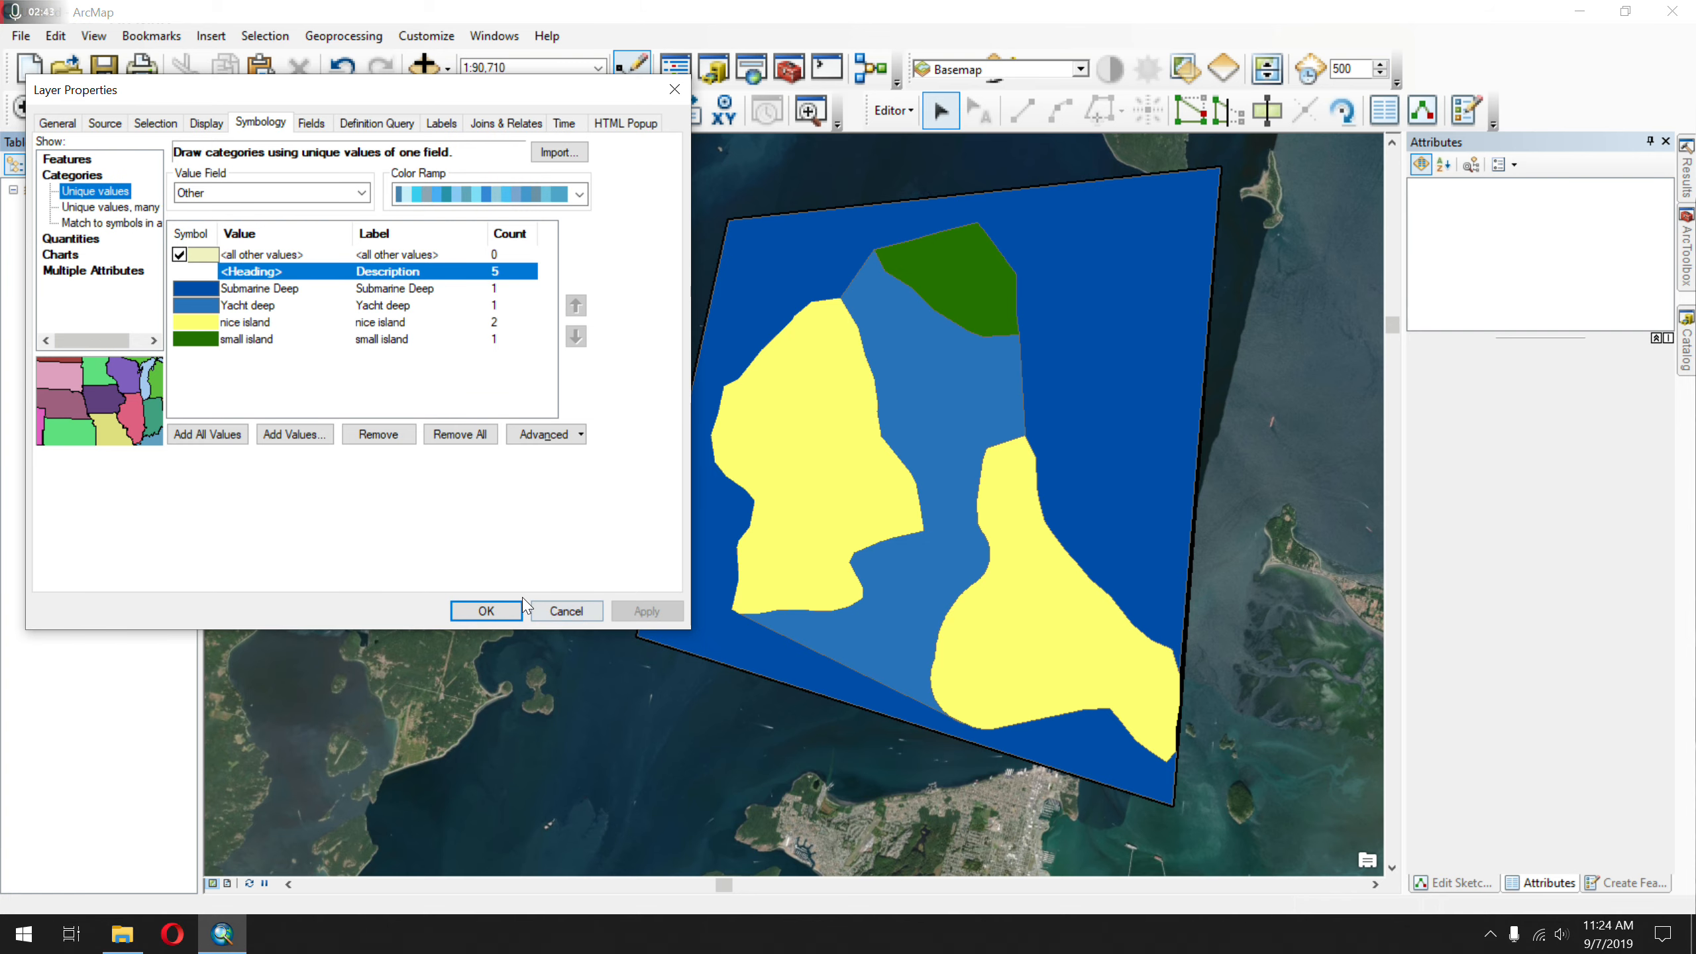
click(487, 611)
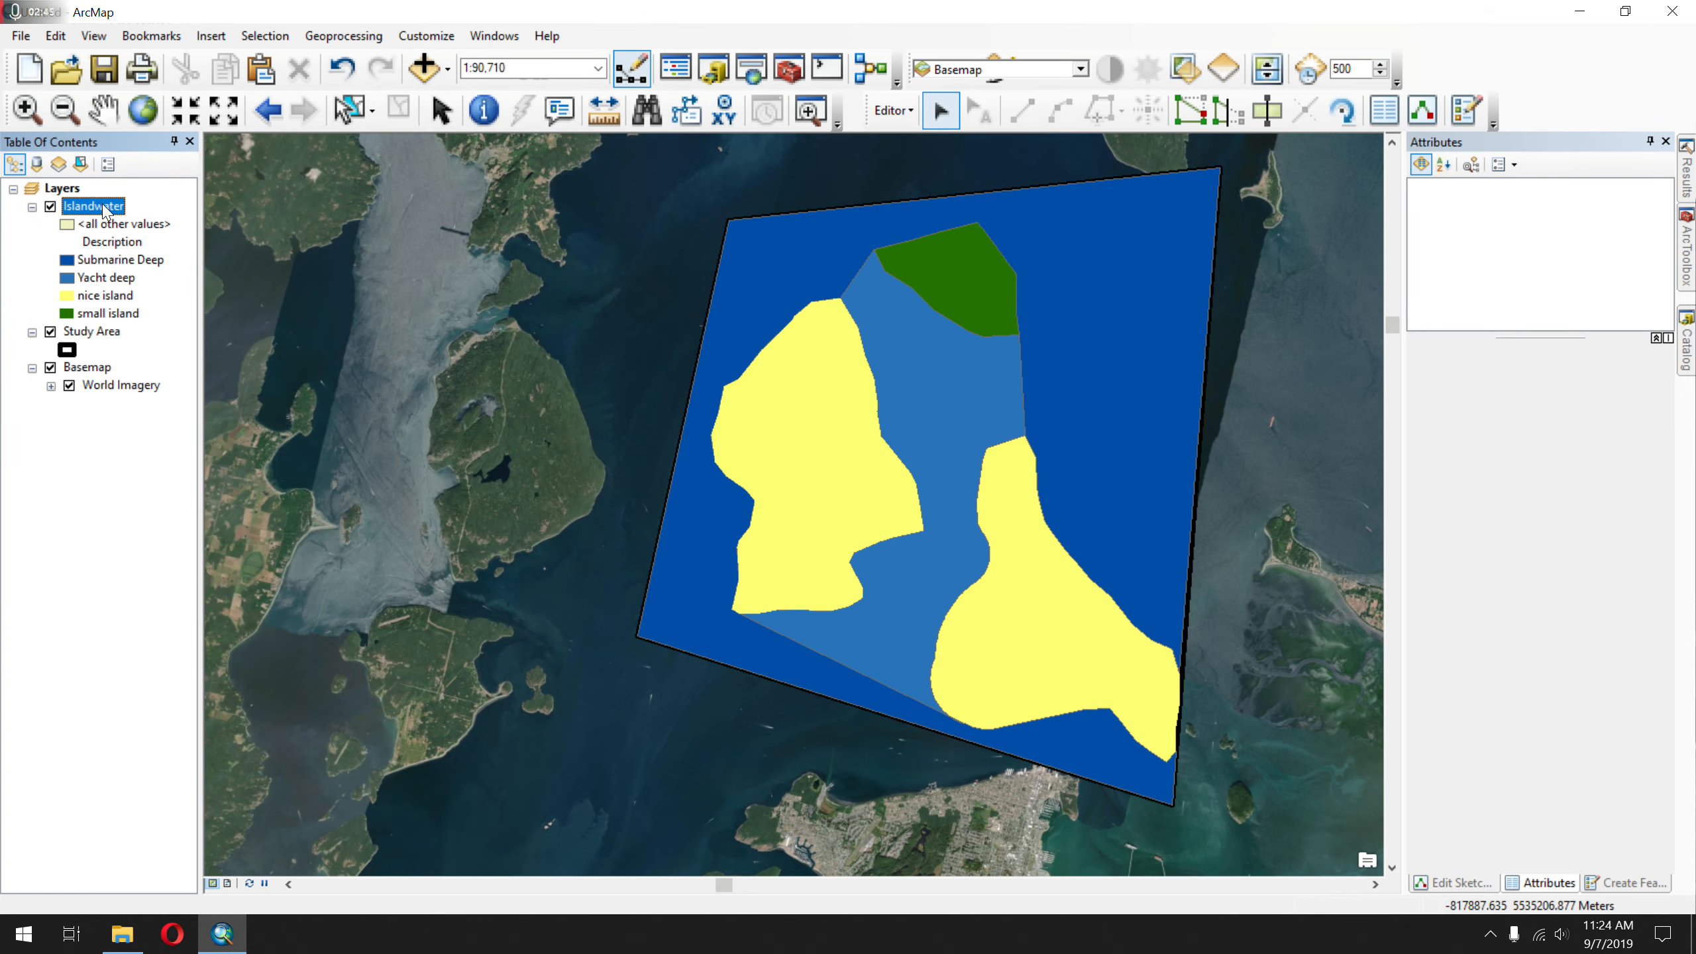
- Save the edits made in the current editing session
right_click(102, 207)
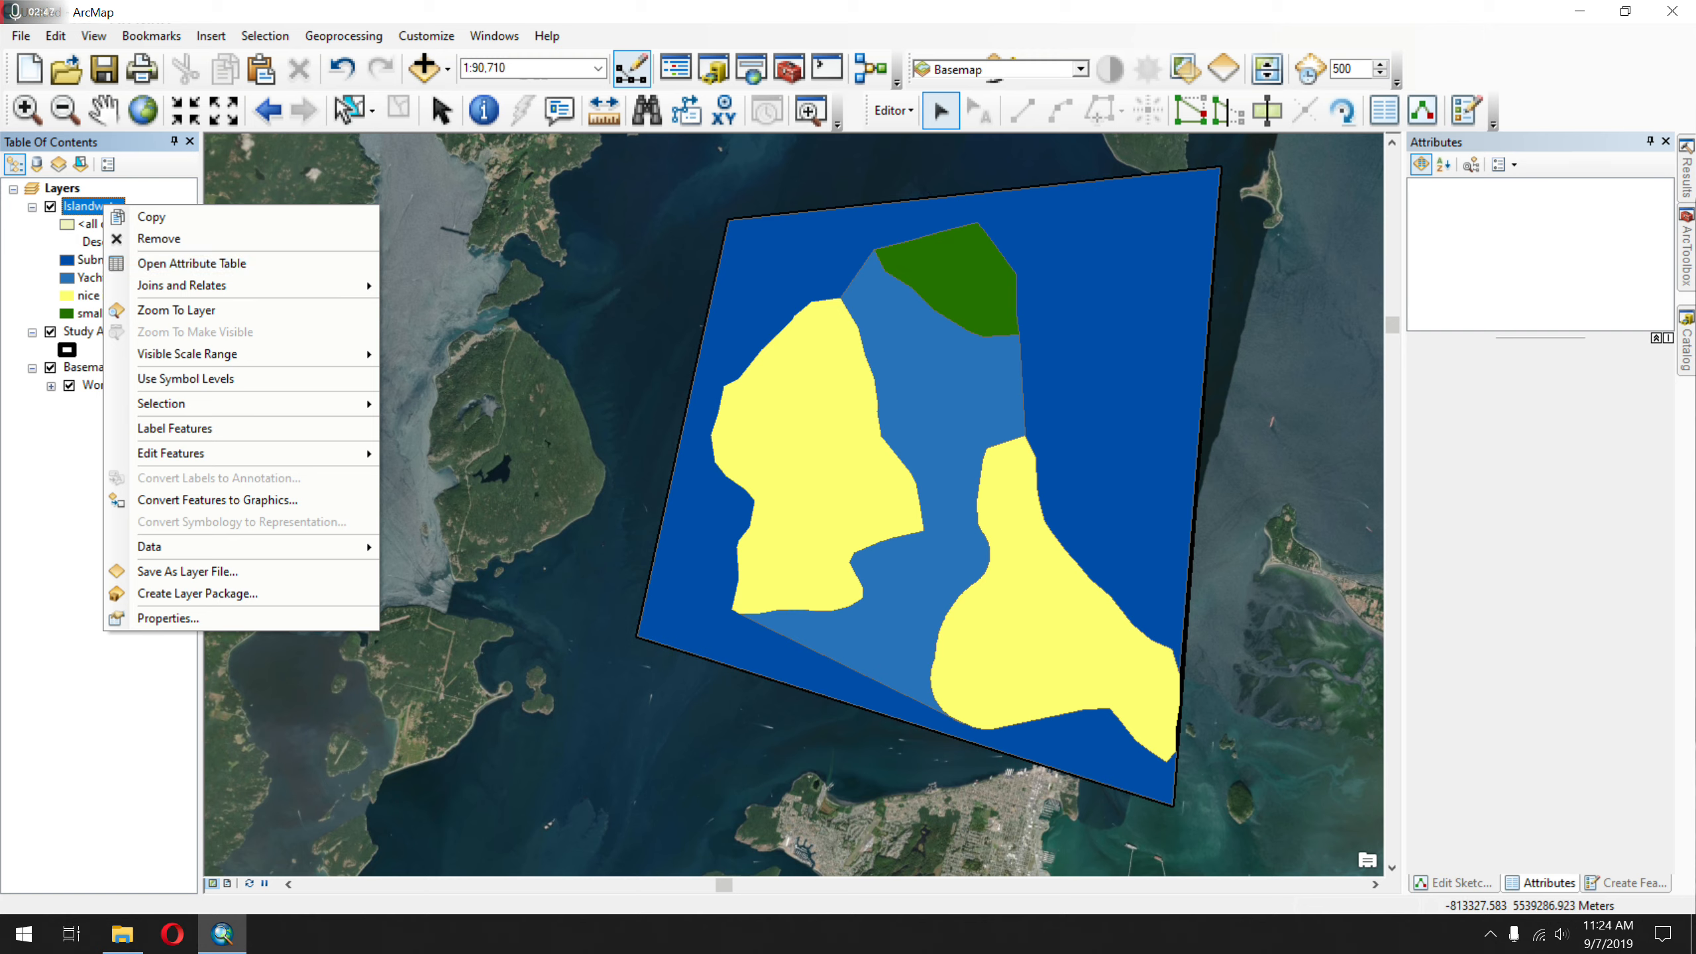
click(881, 118)
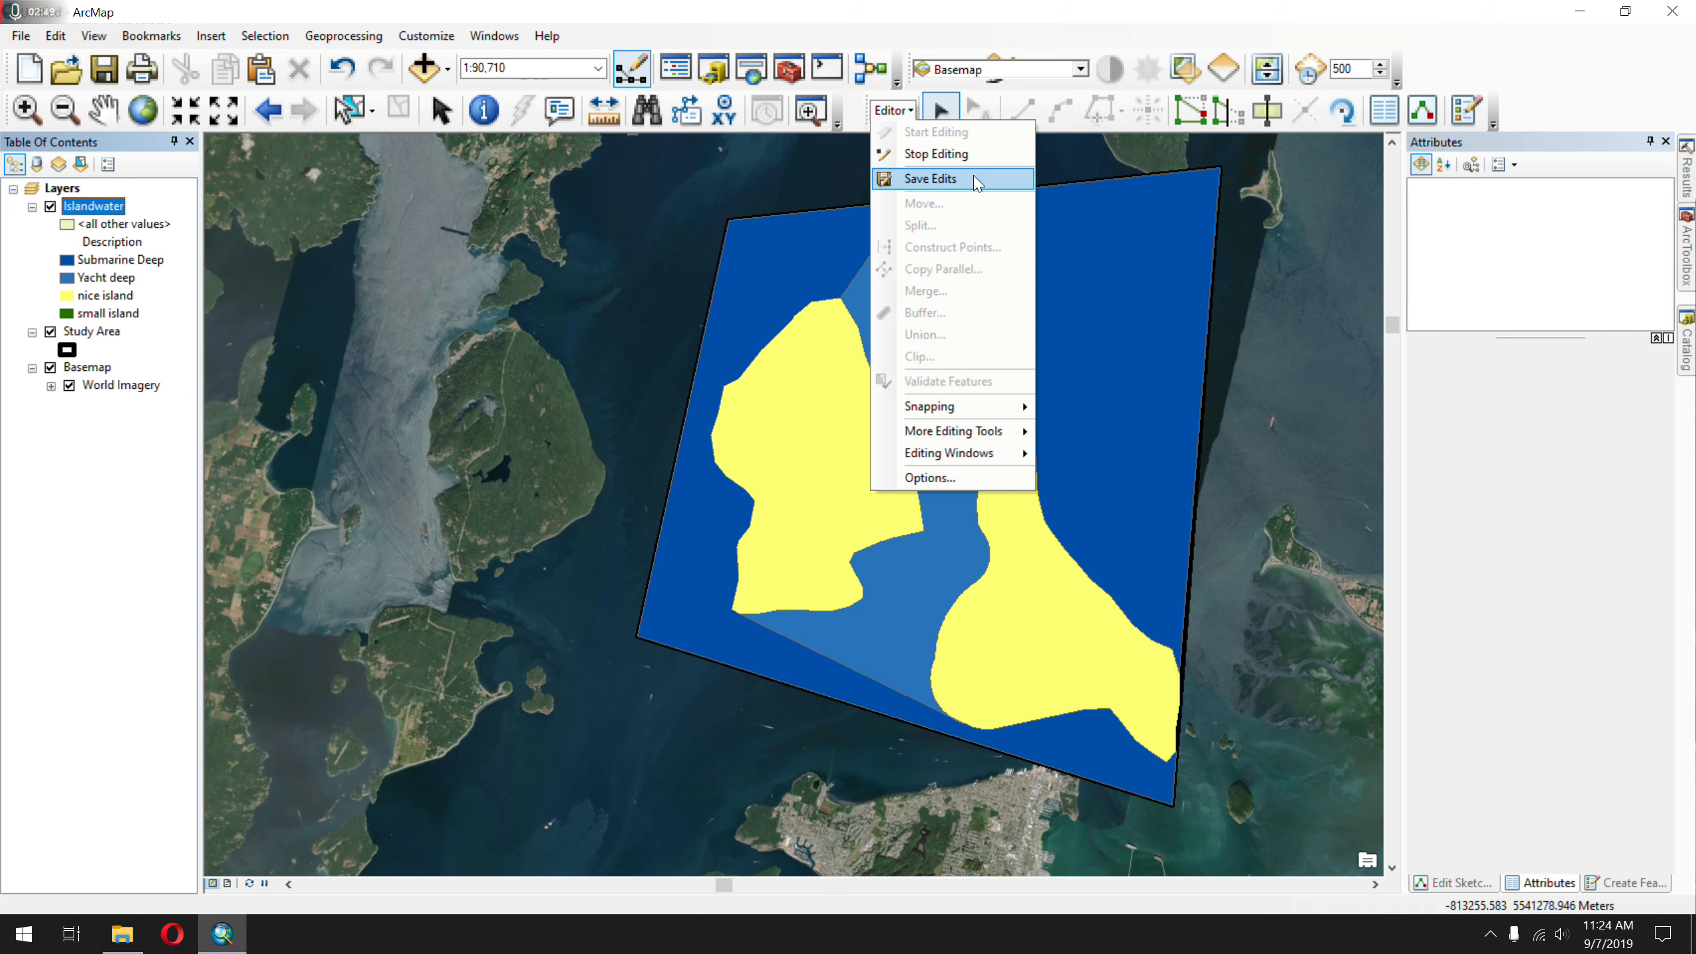
click(928, 179)
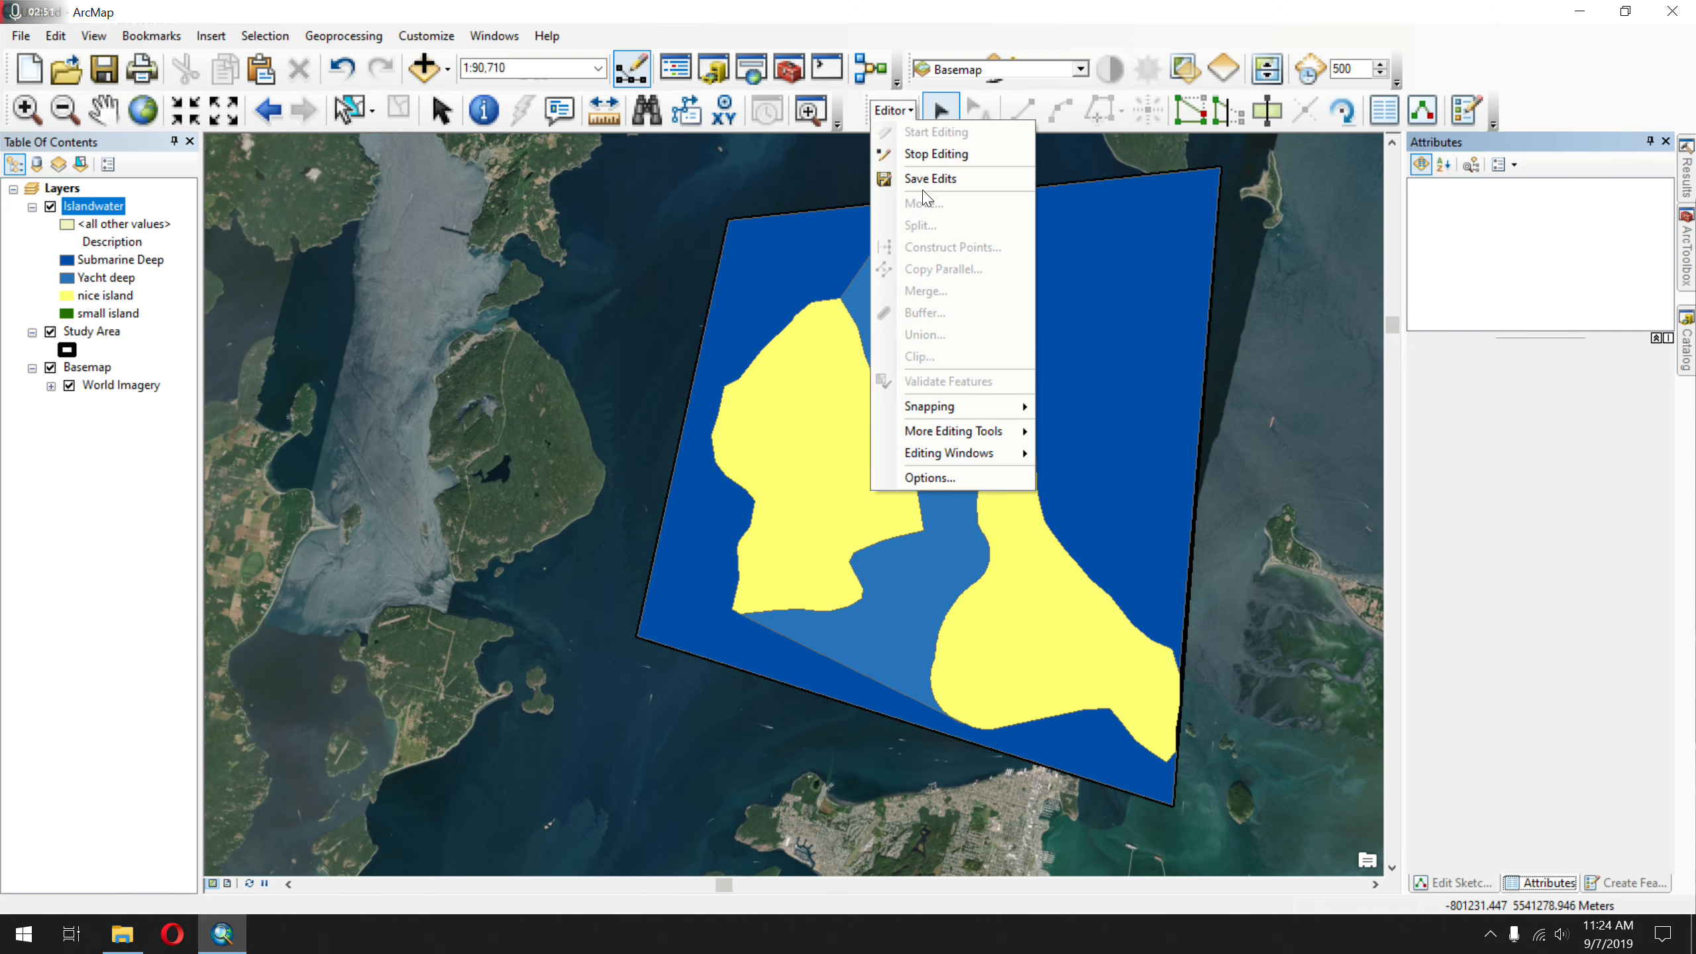
- Save the edits made to the Islandwater layer and stop the edit session
click(928, 177)
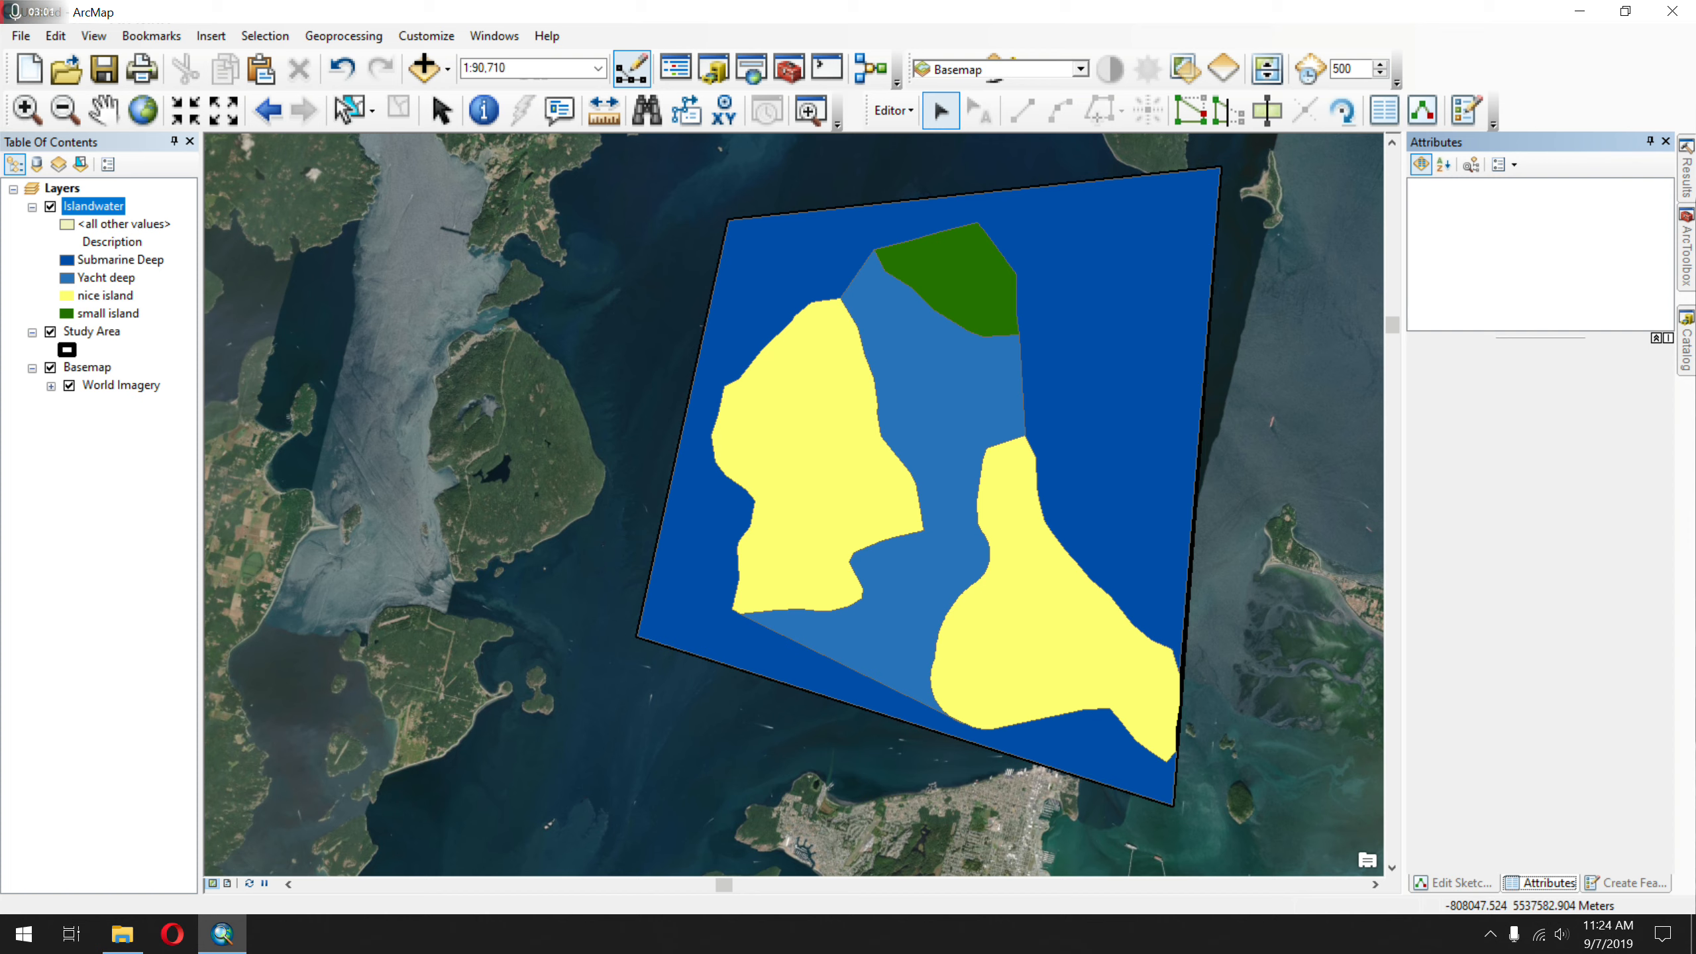
click(889, 110)
click(895, 179)
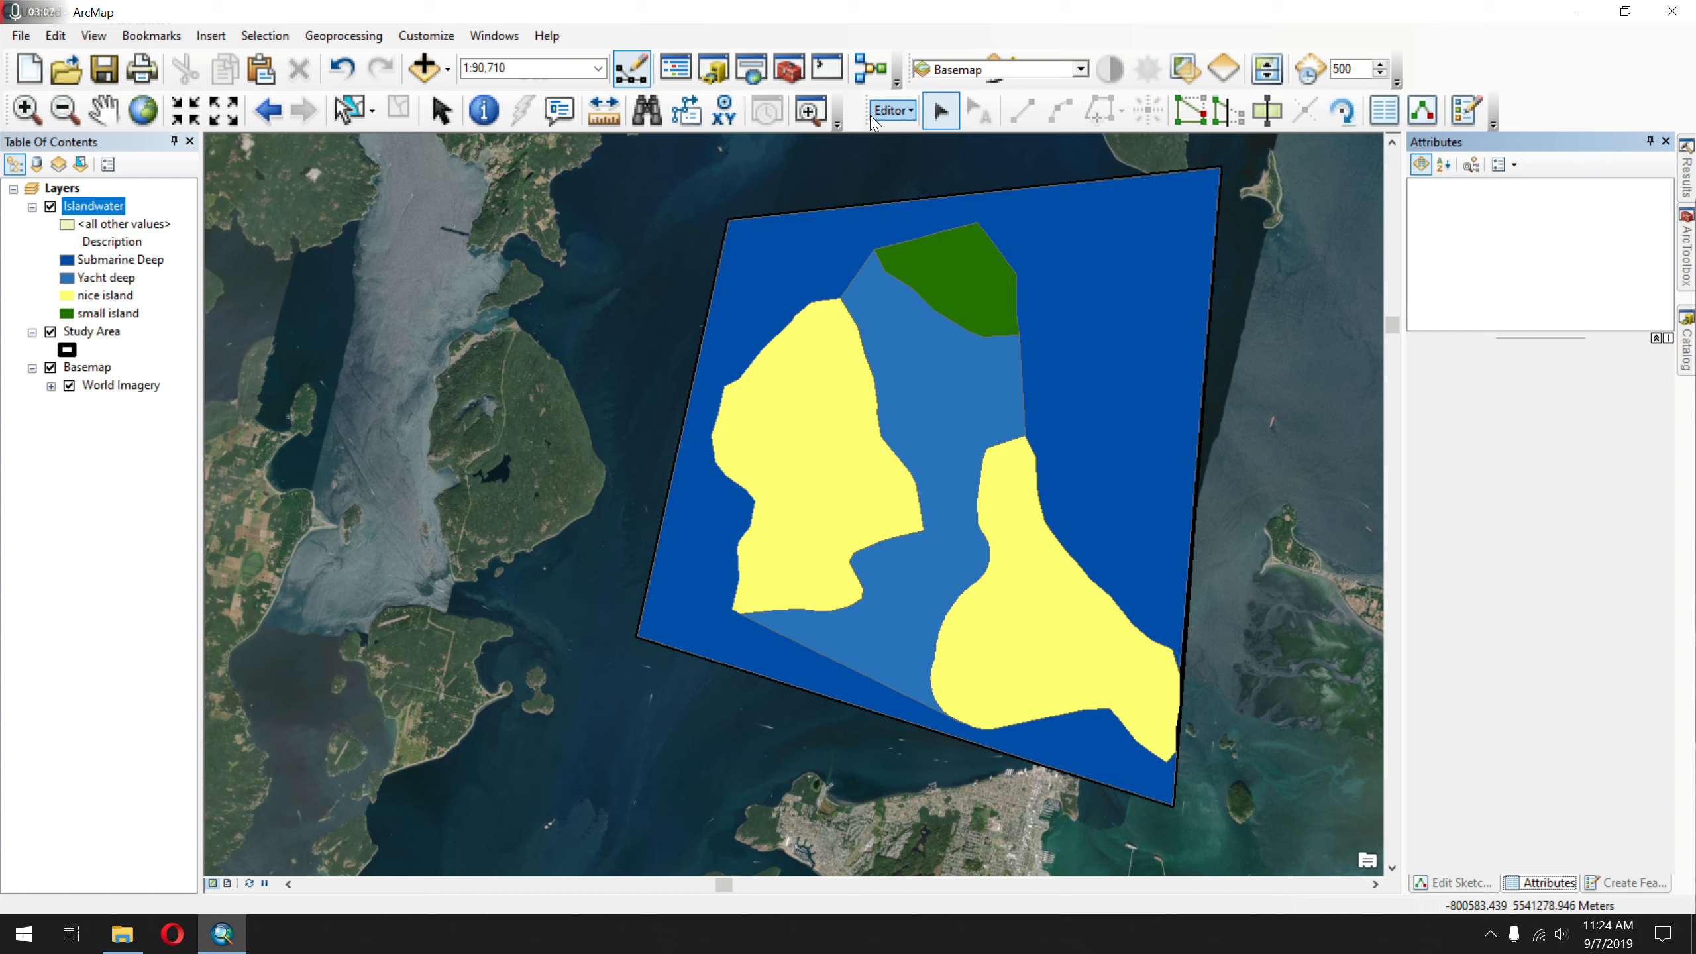
click(911, 118)
click(931, 152)
- Open the Islandwater layer's attribute table at the Area and Perim fields
right_click(88, 206)
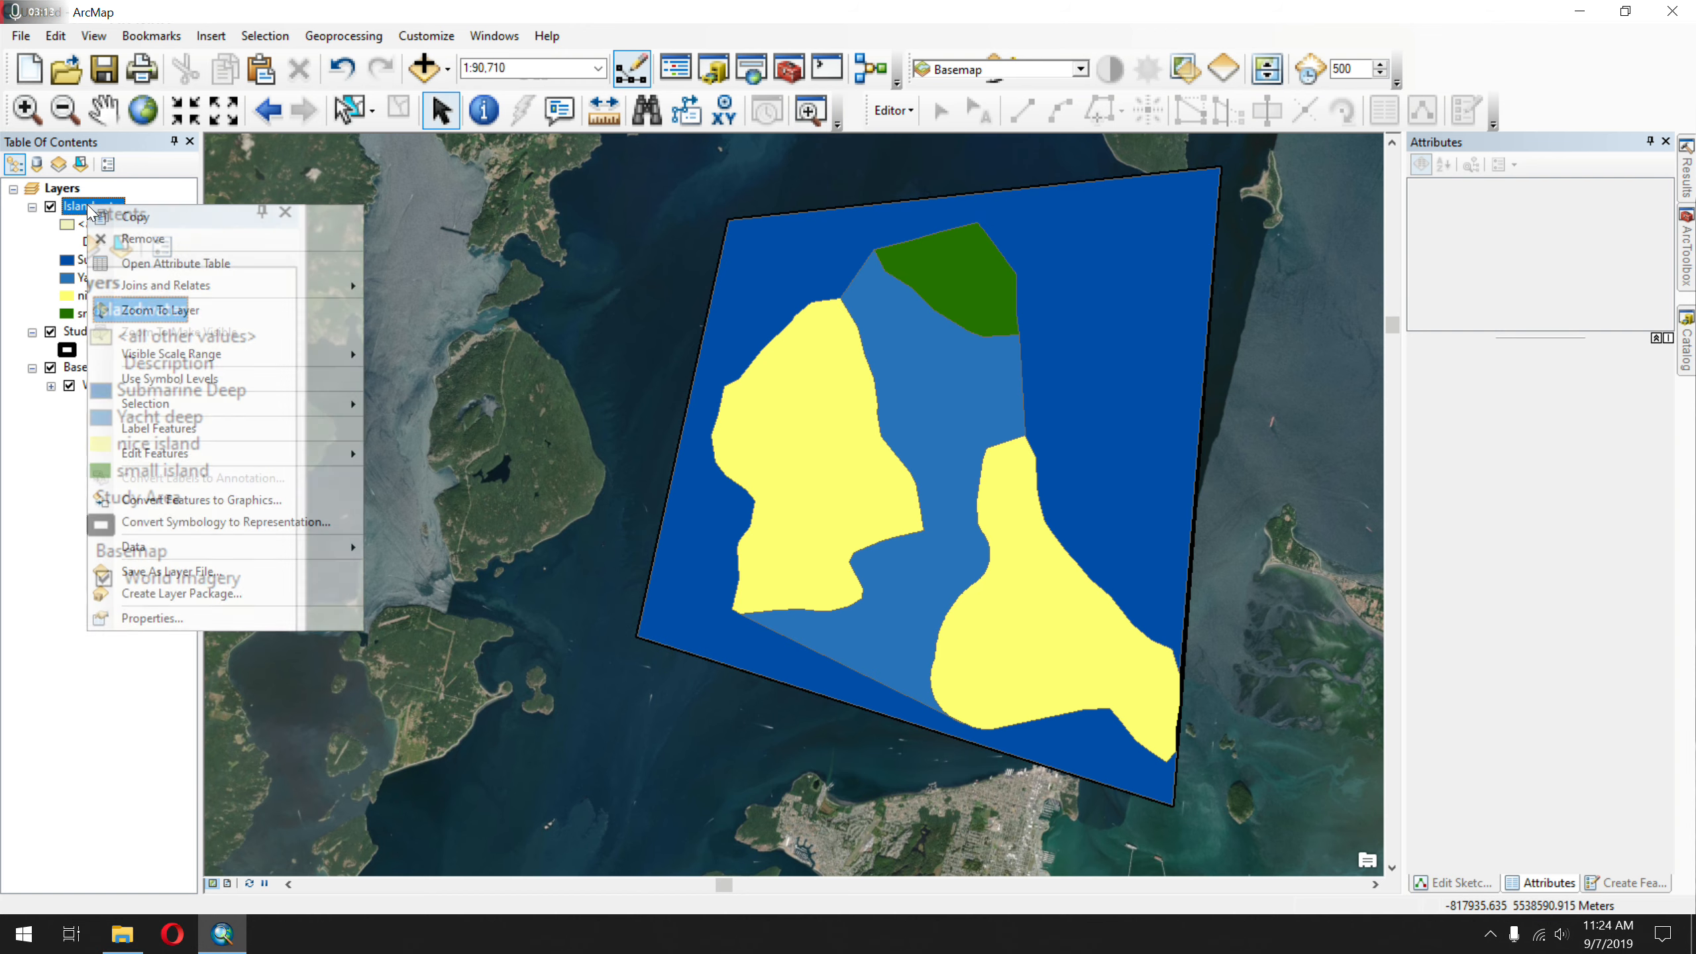
click(177, 261)
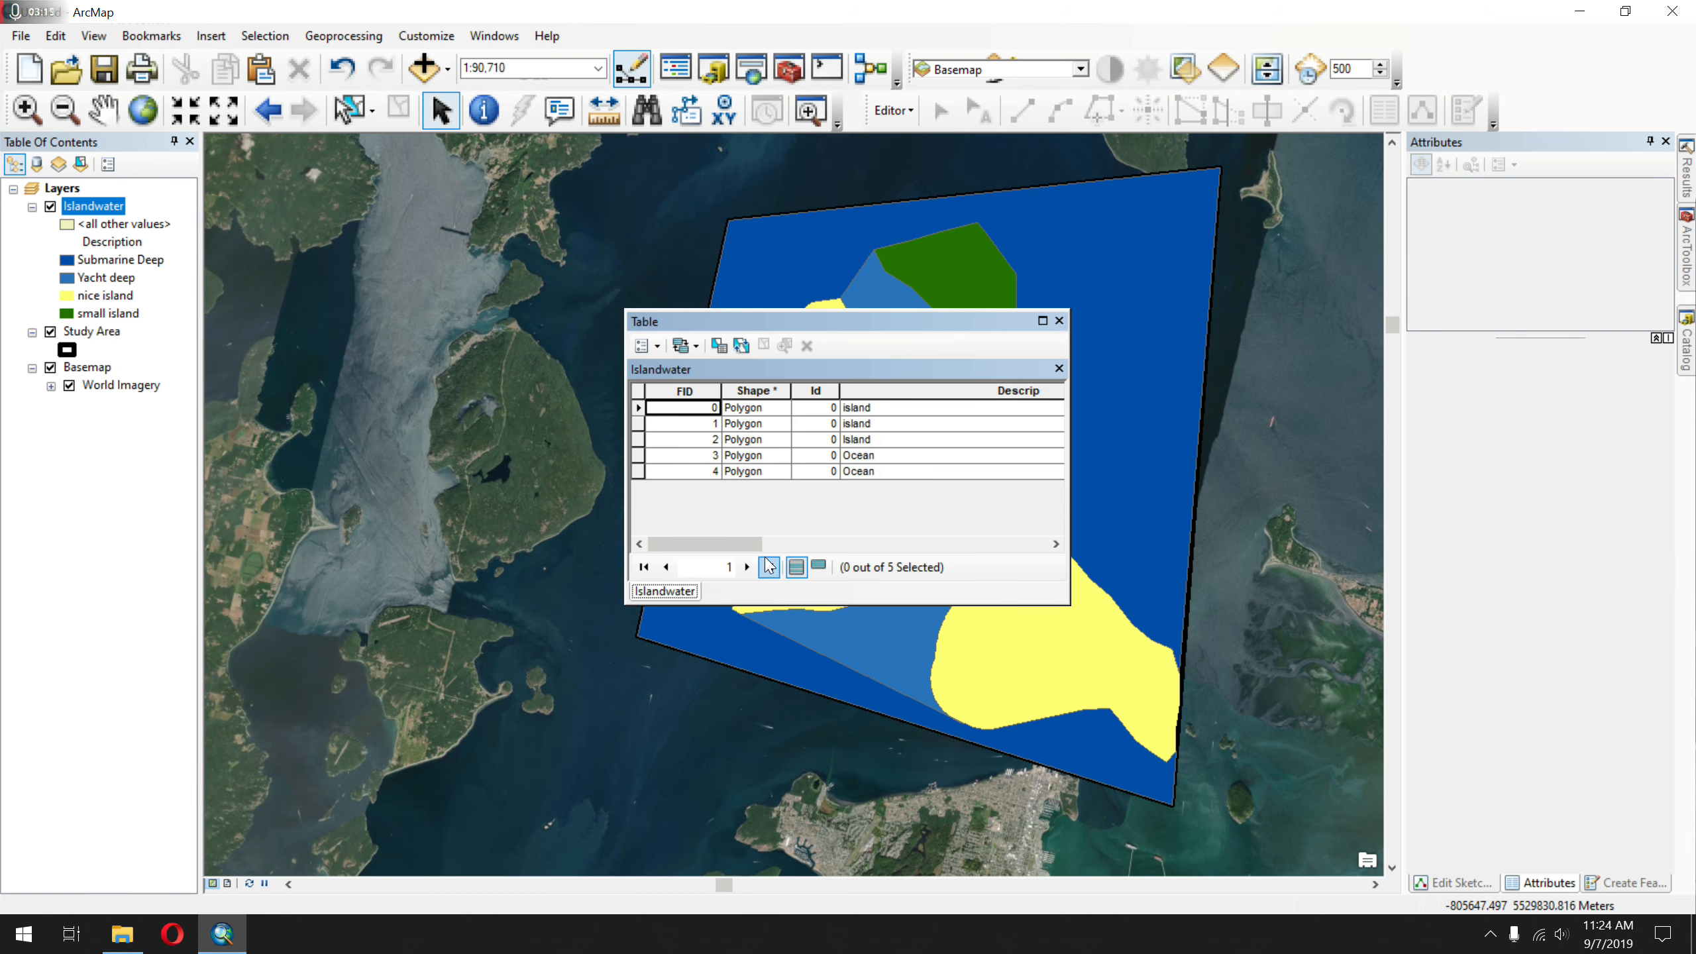
drag(768, 544, 937, 568)
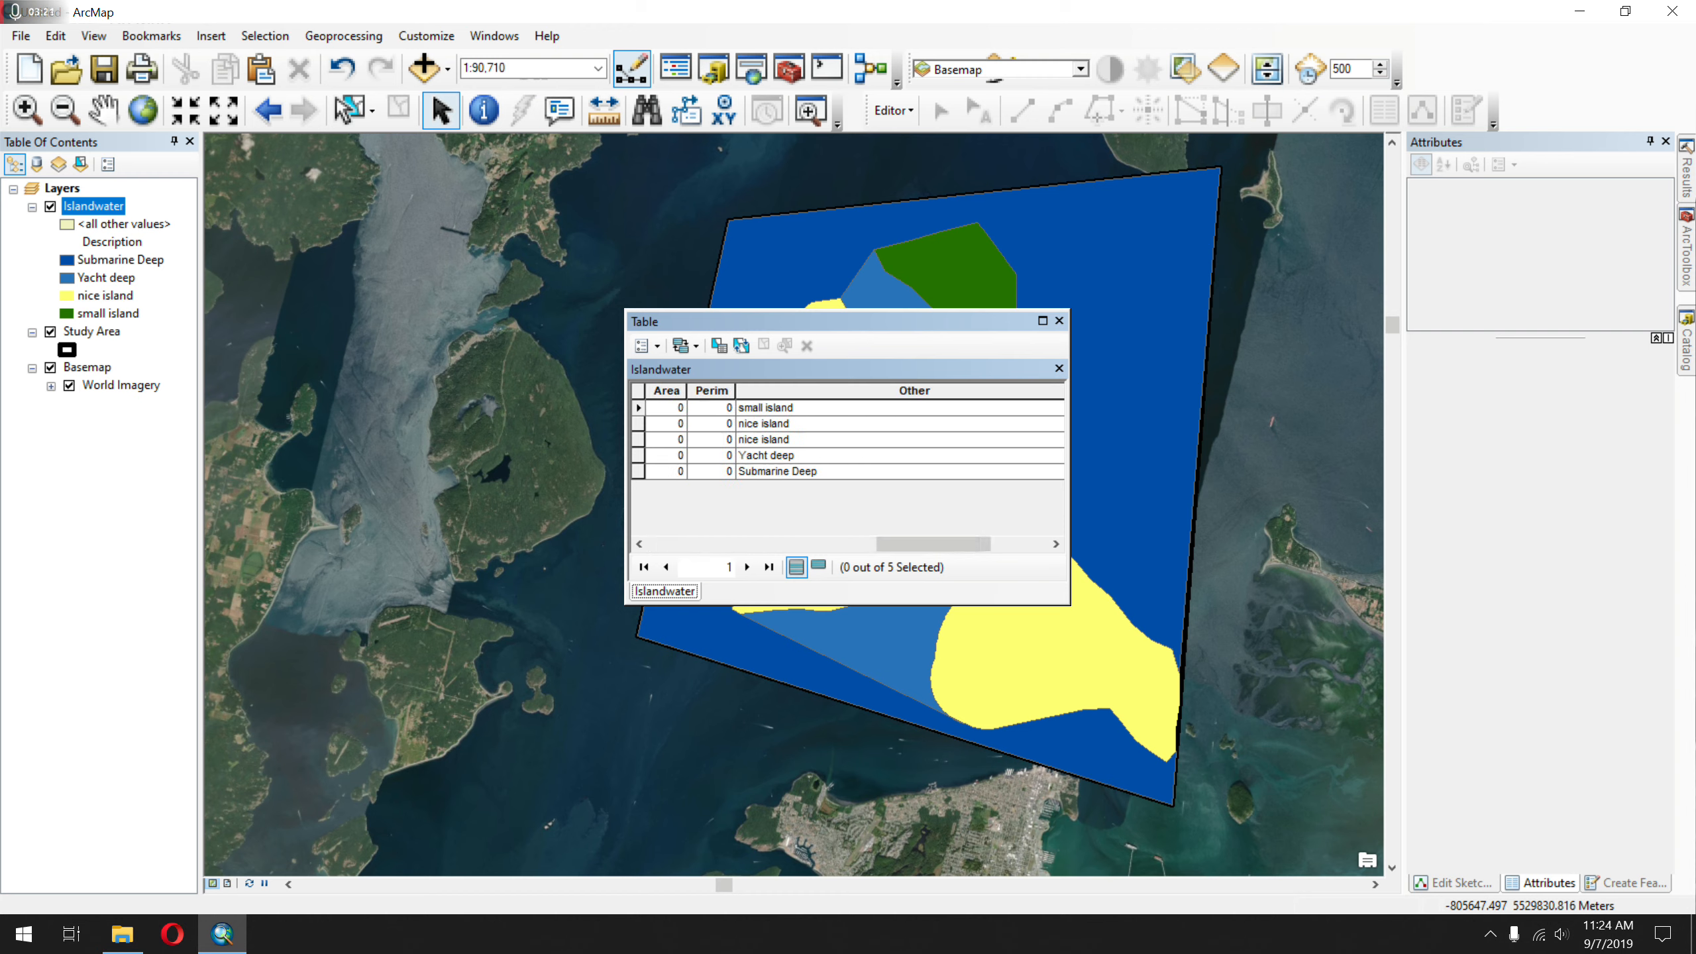
- Try to calculate the Area field outside an edit session as Area in square meters, using the data source's coordinate system
right_click(668, 393)
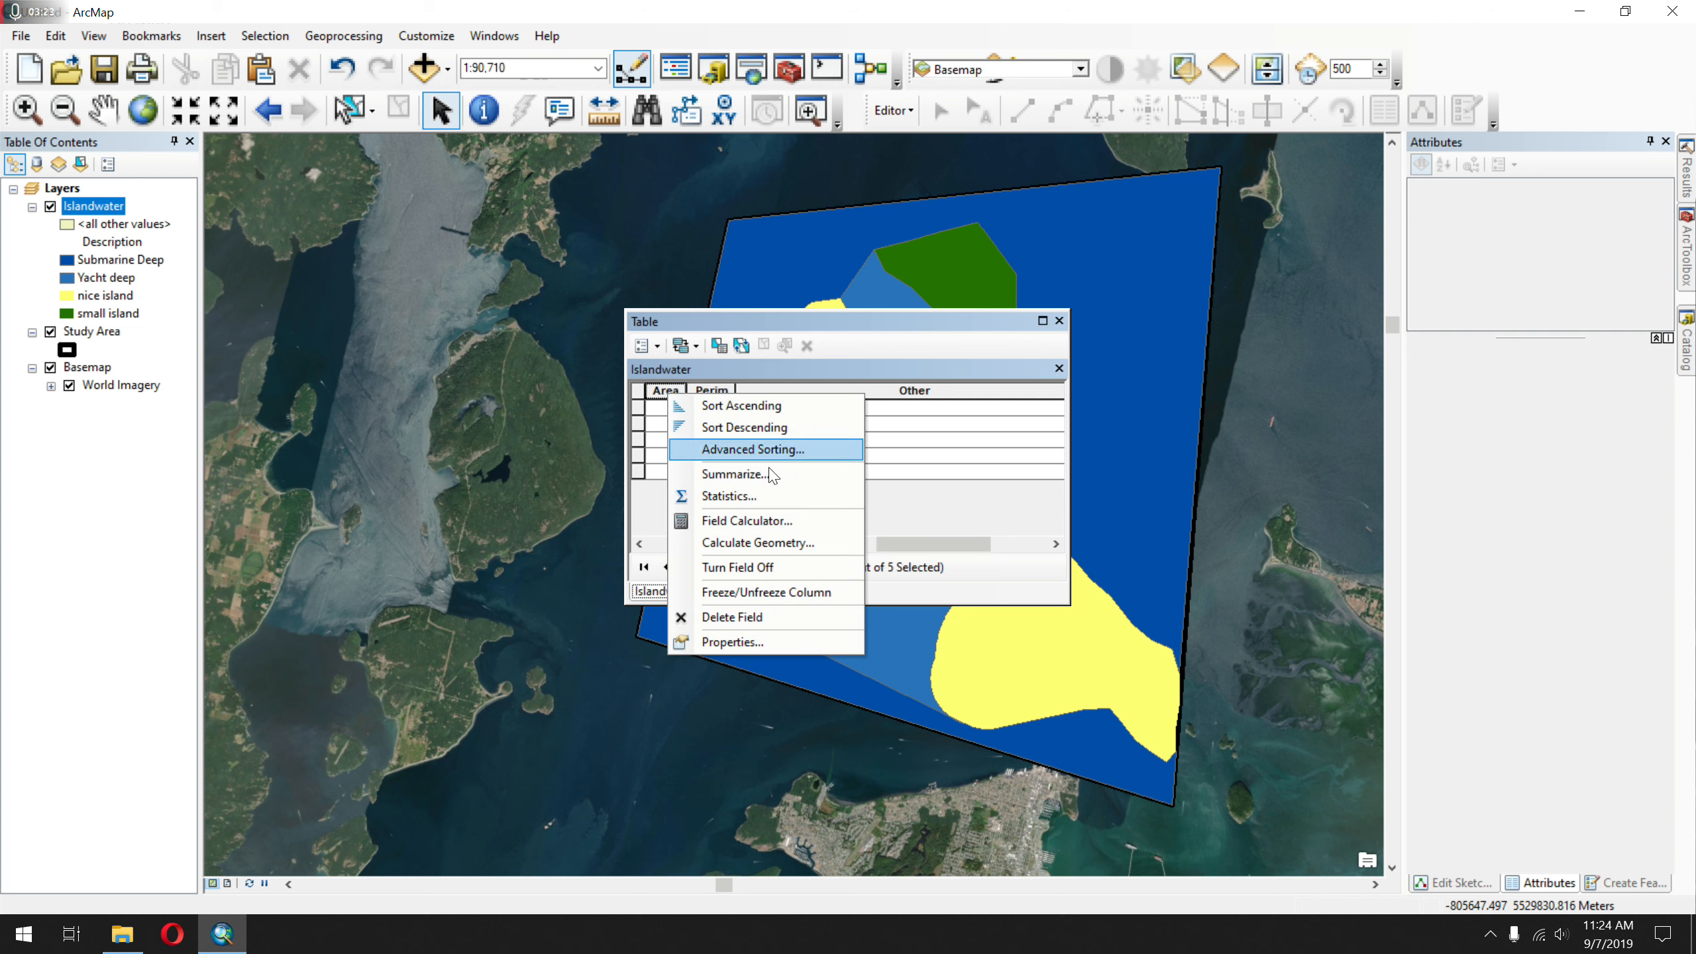
click(821, 551)
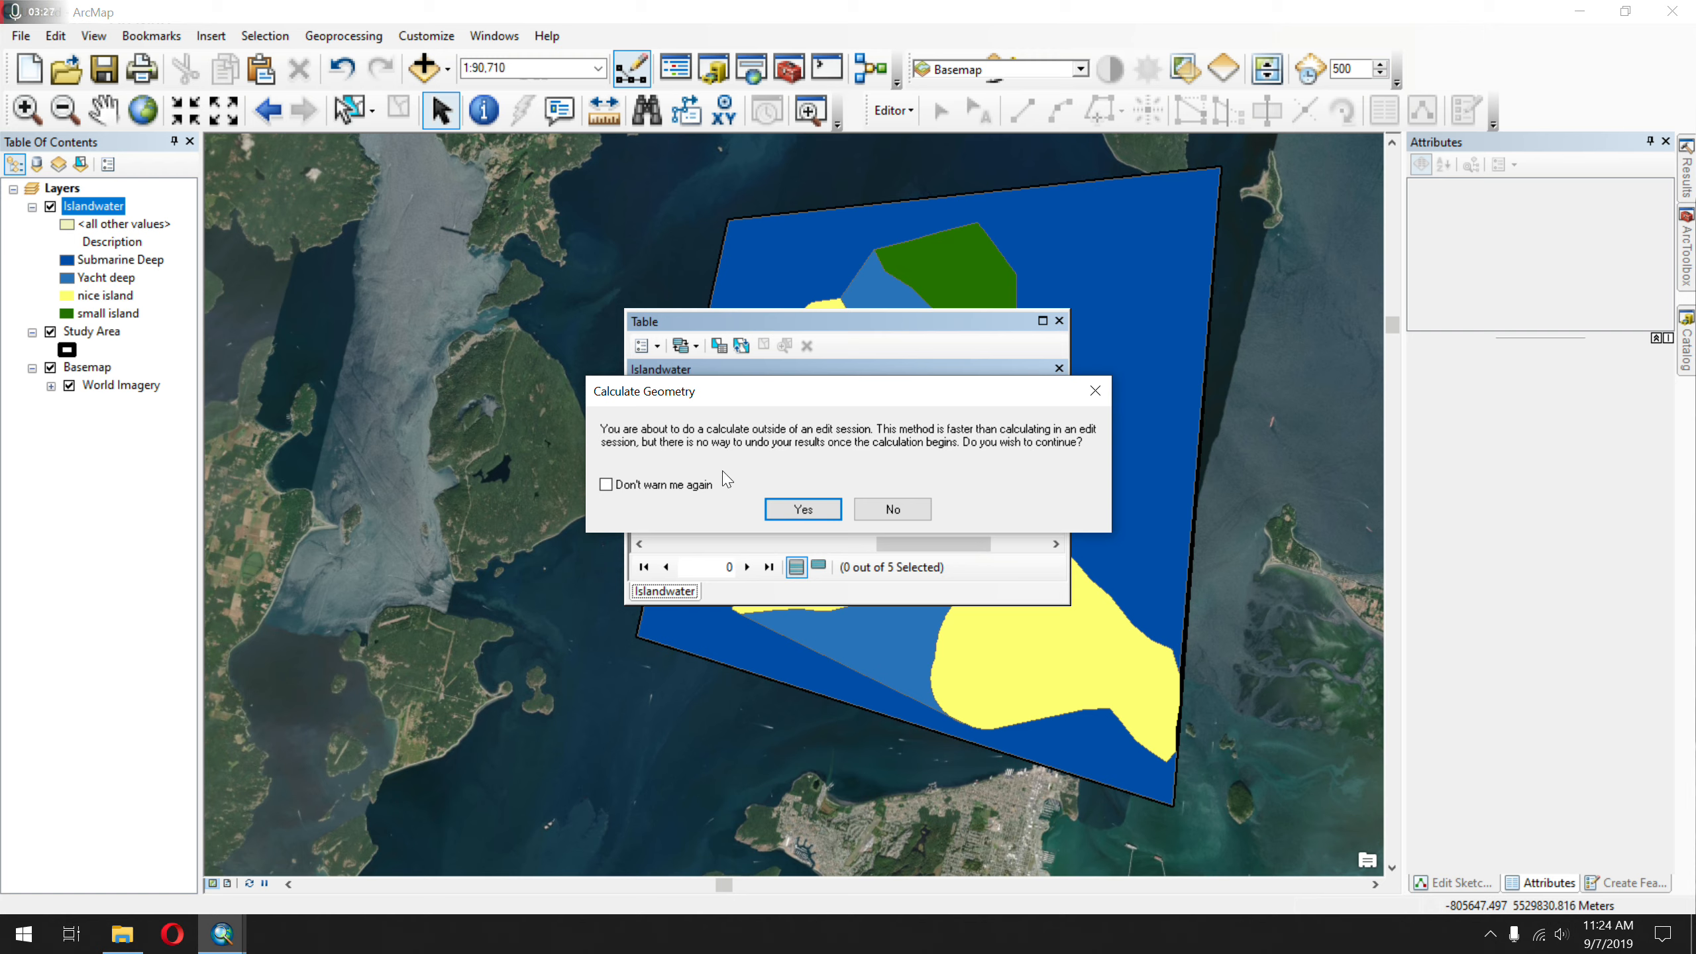
click(696, 493)
click(802, 508)
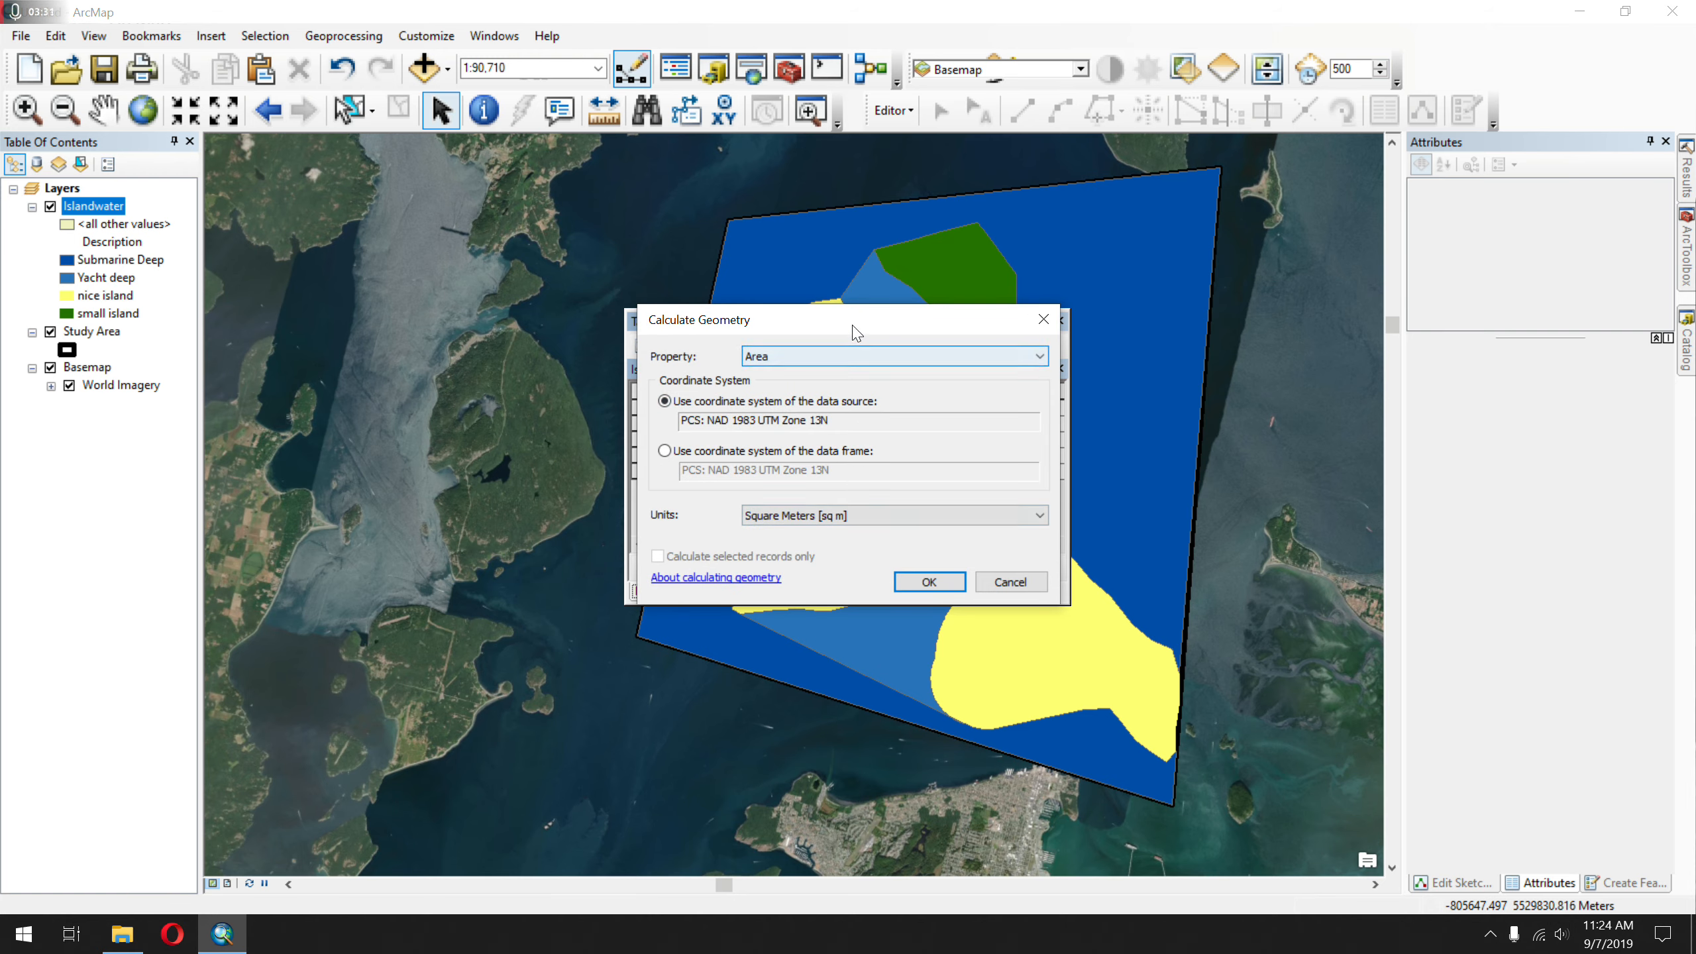
click(883, 363)
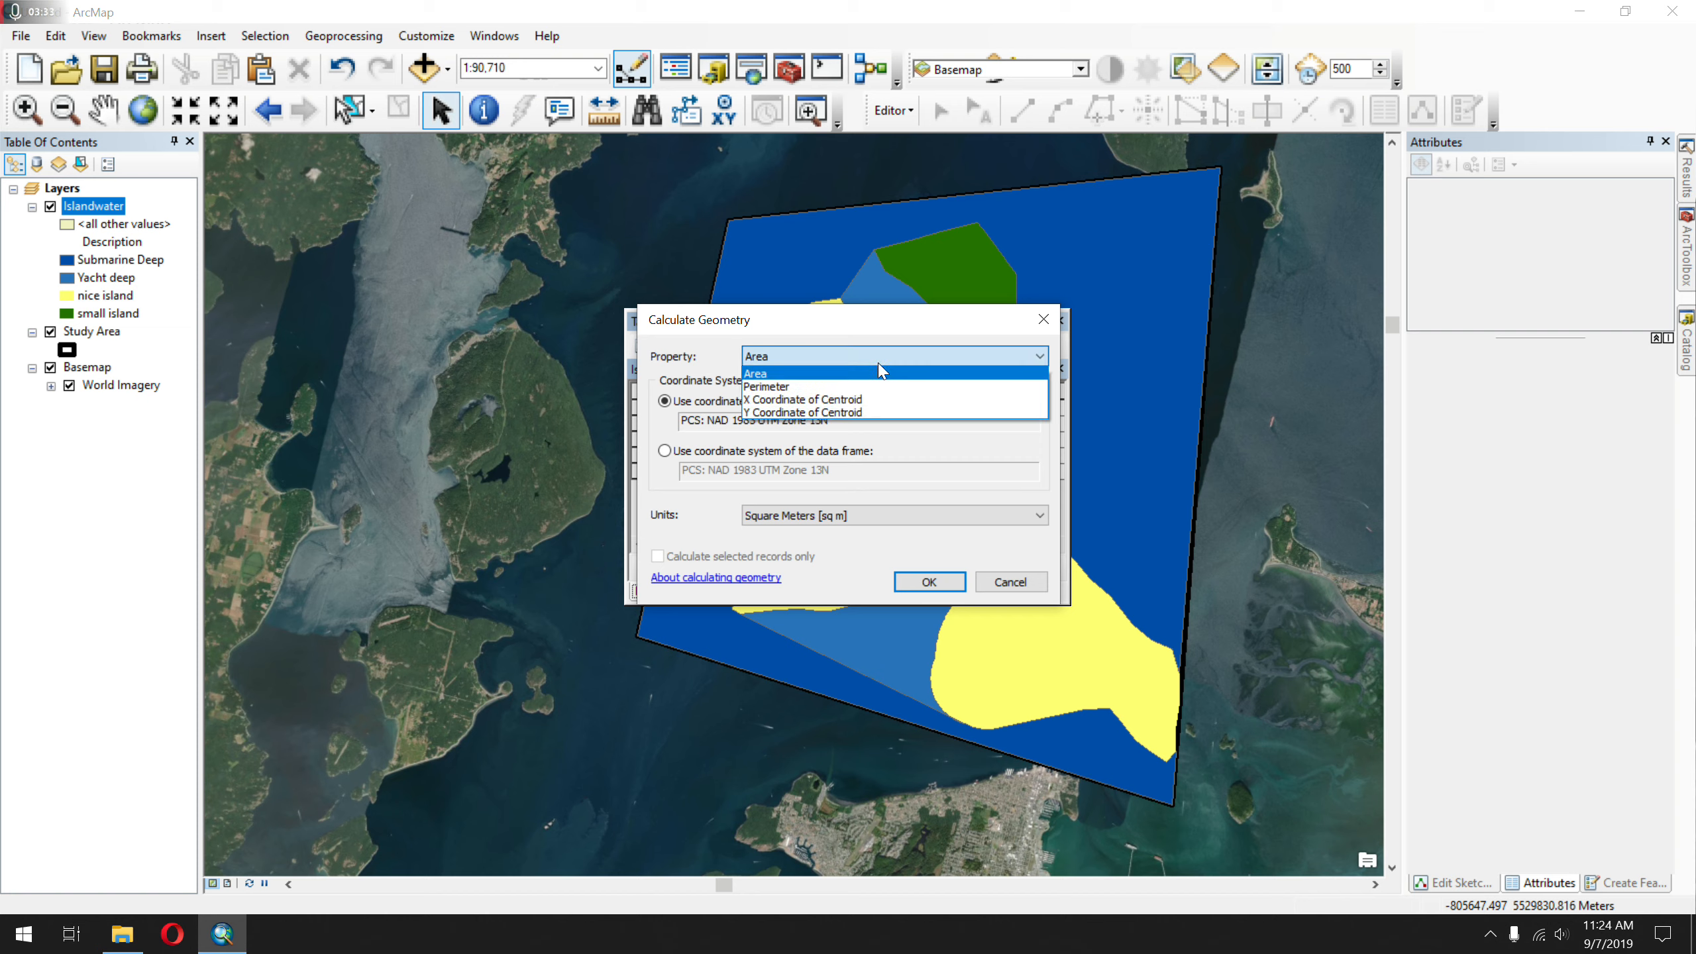
click(883, 371)
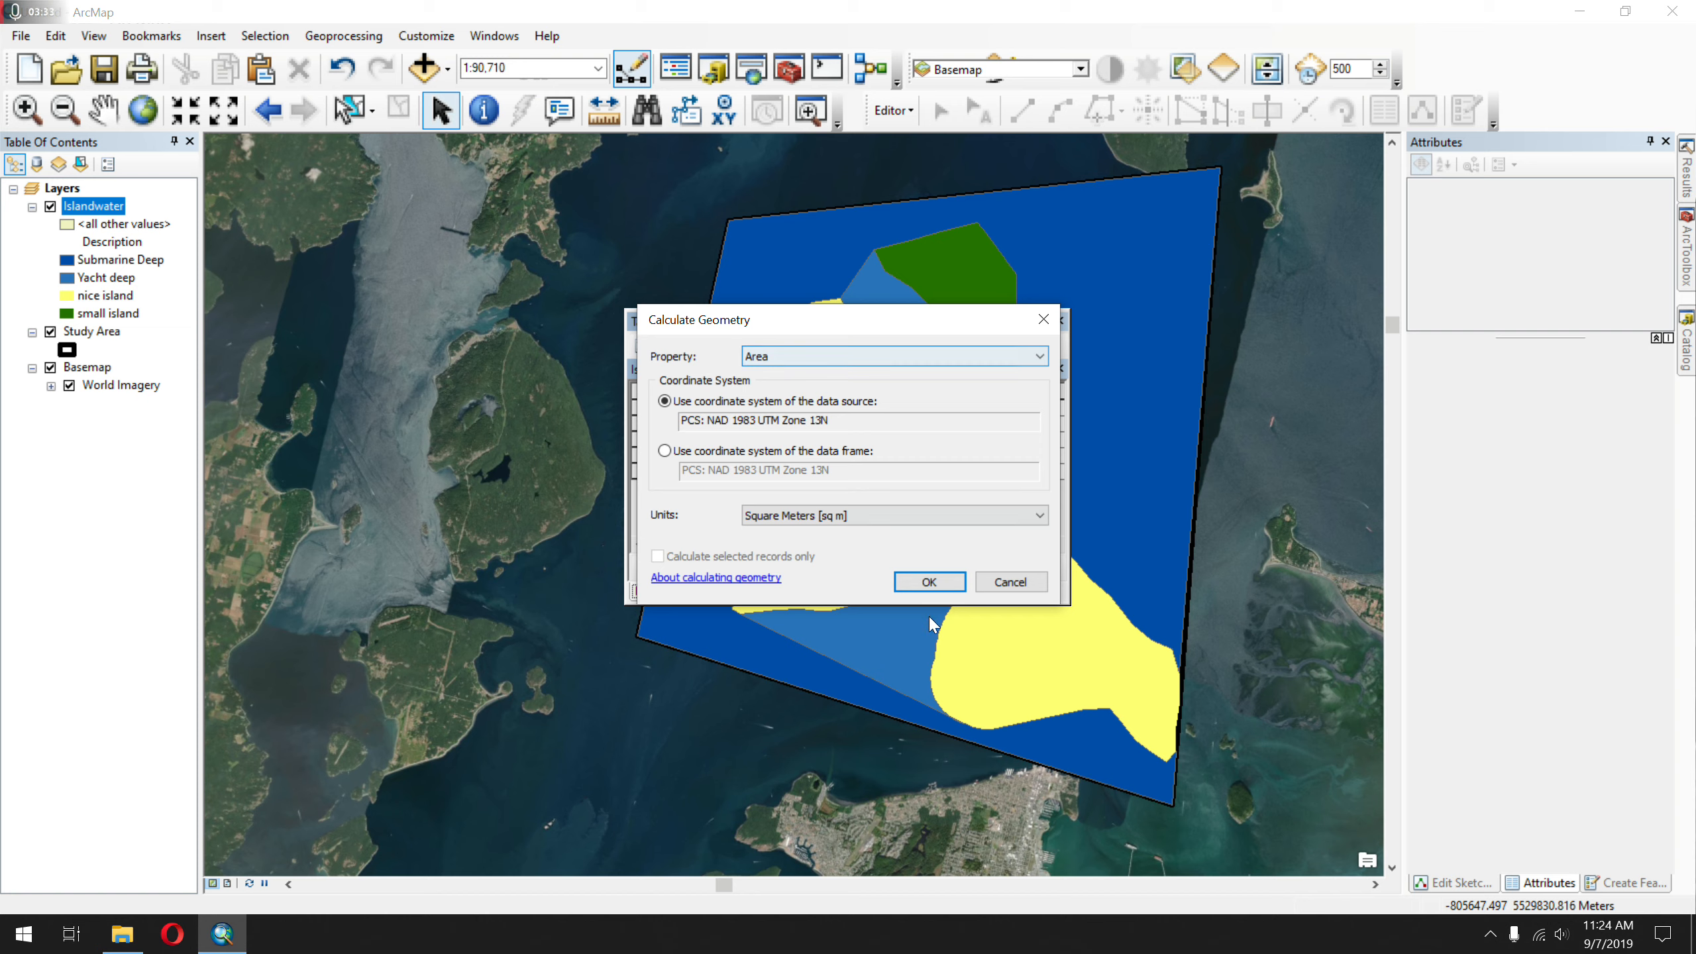
click(930, 582)
click(925, 575)
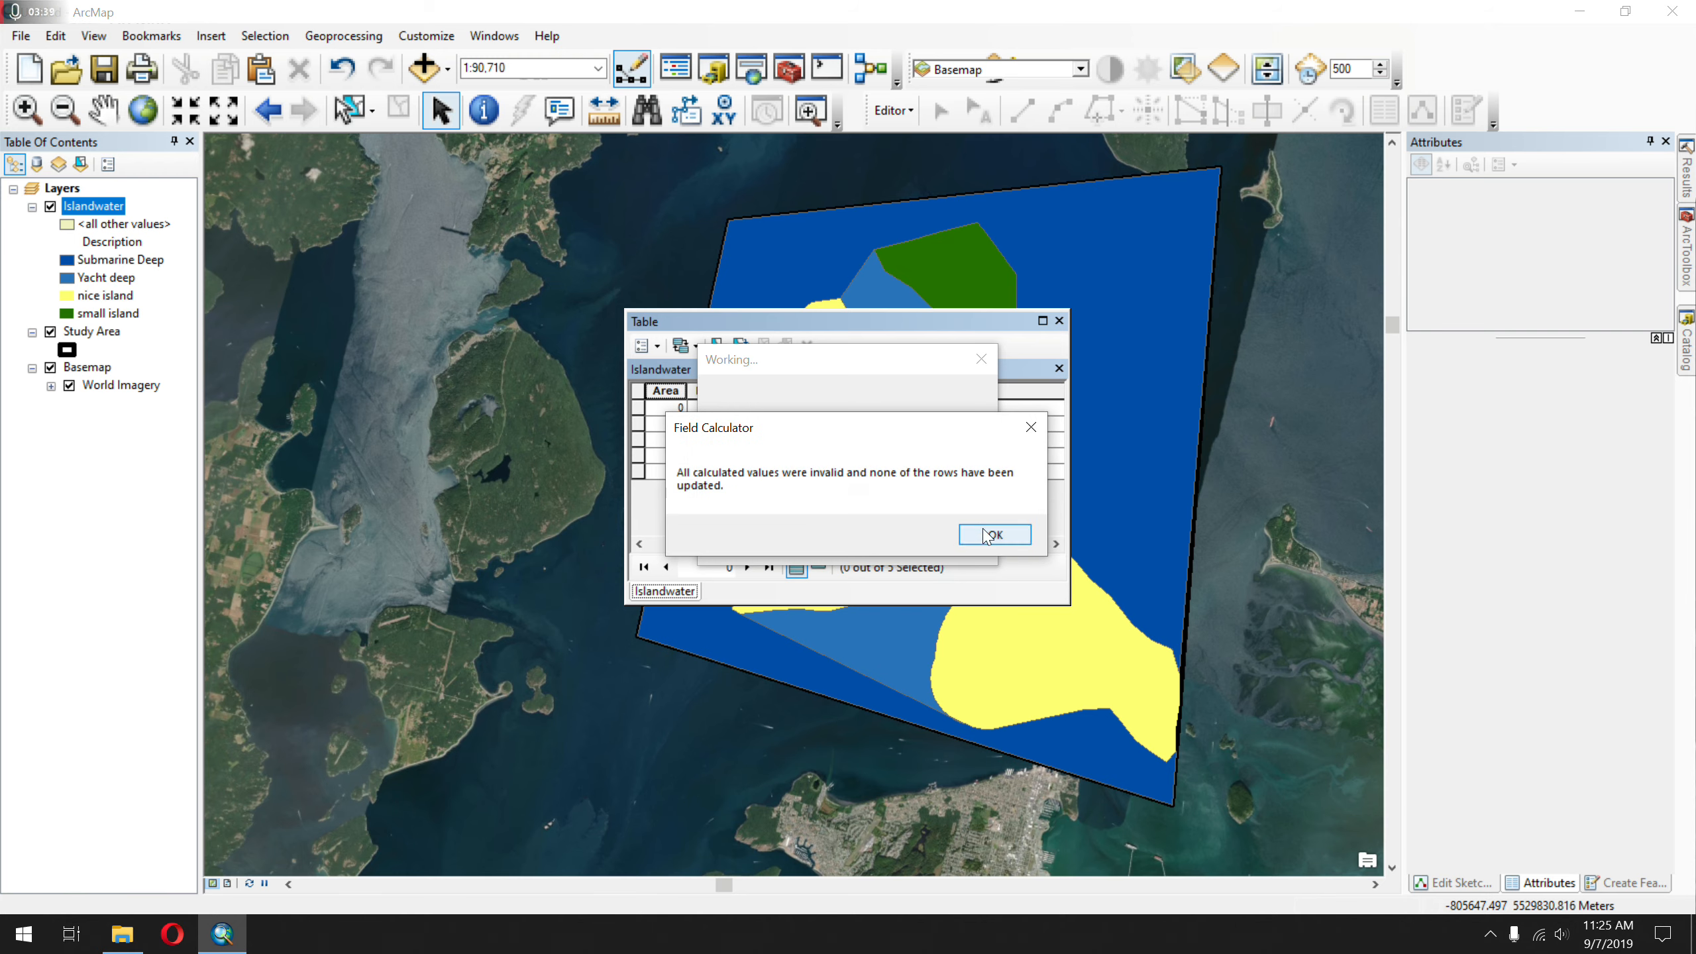
click(986, 535)
- Compare the Id values with the FID values in the Islandwater attribute table
drag(966, 543, 742, 542)
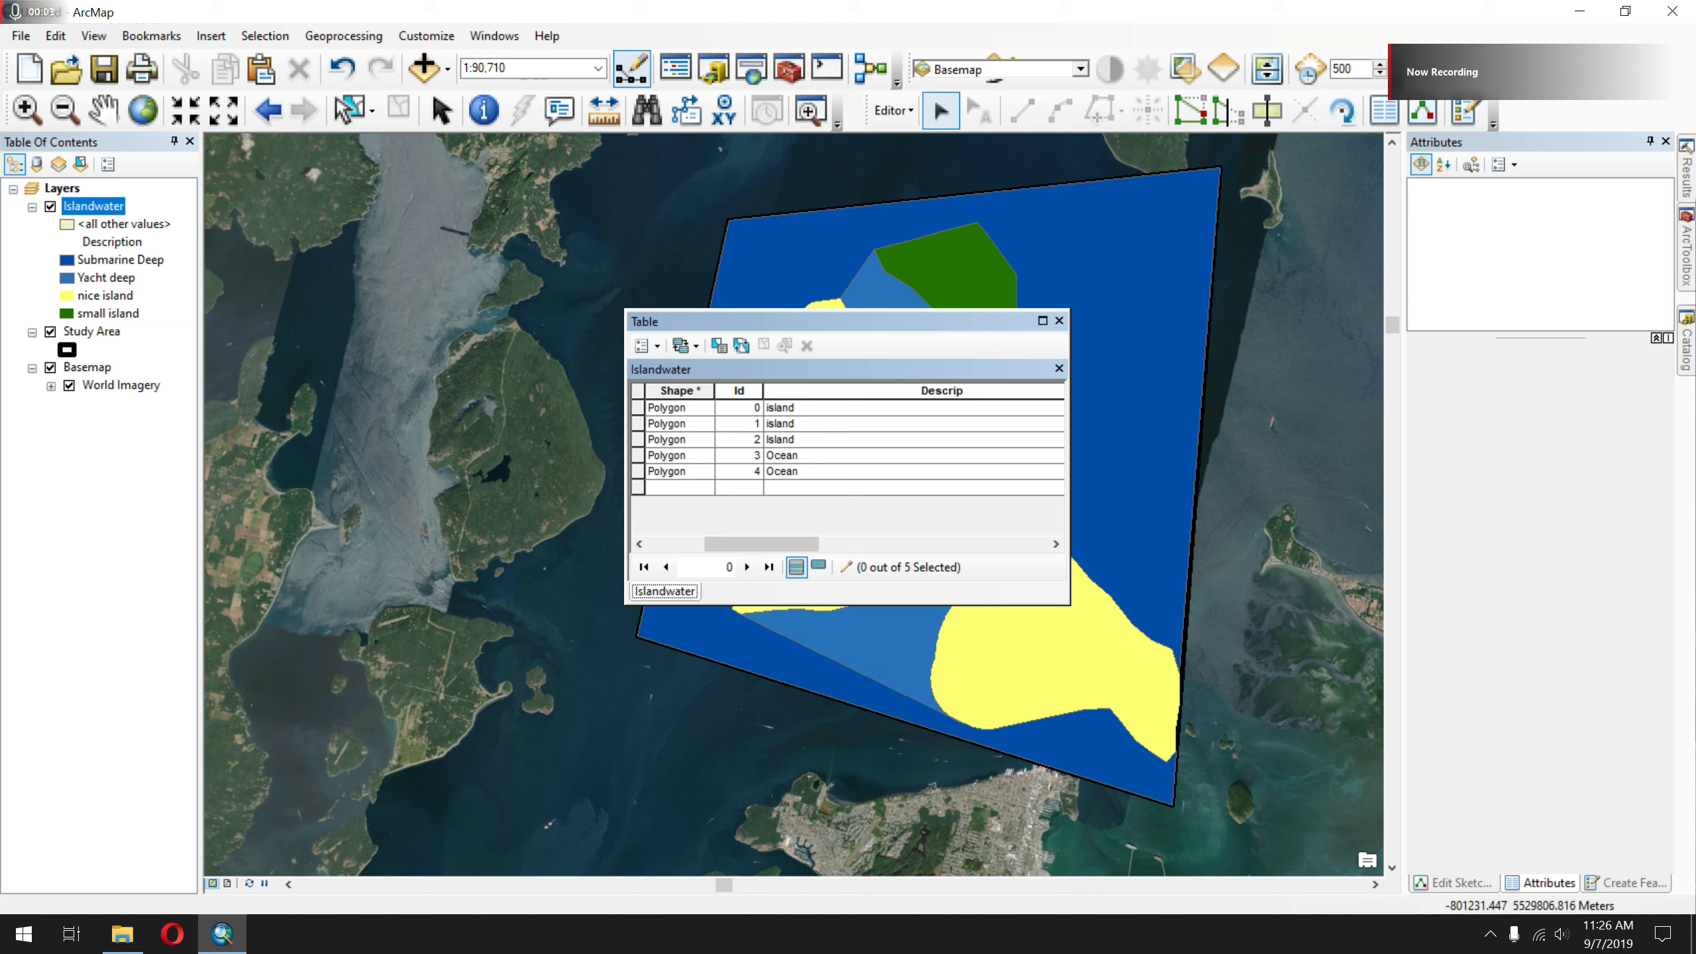
drag(795, 539, 735, 542)
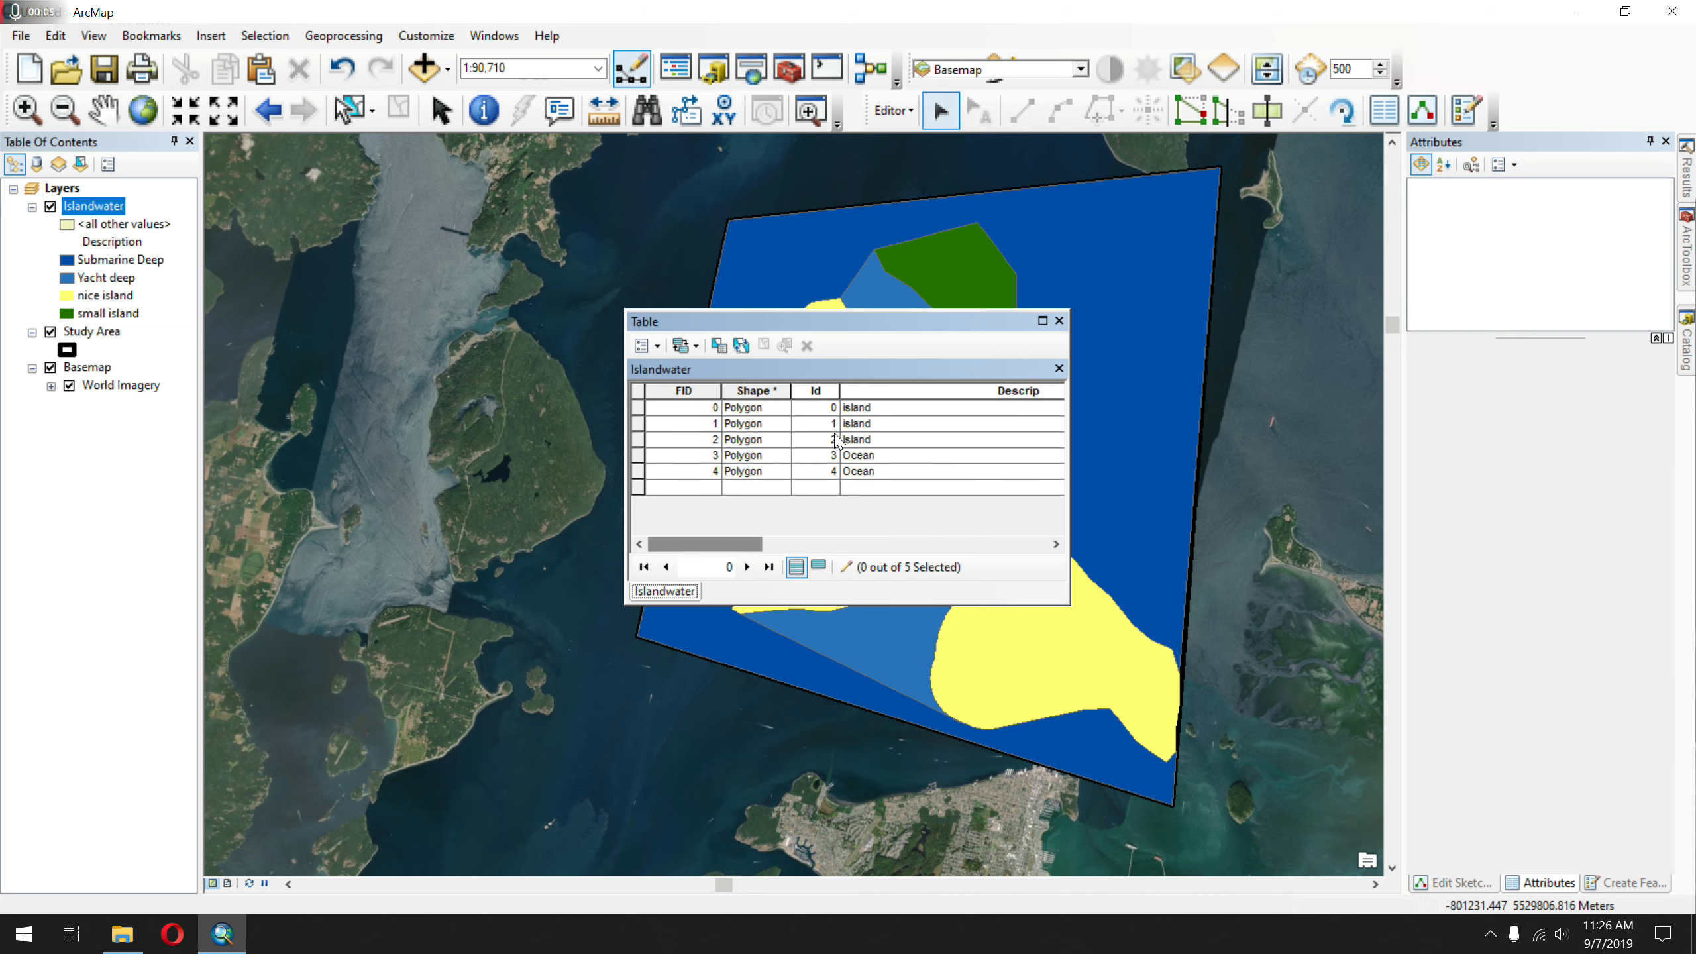
click(814, 394)
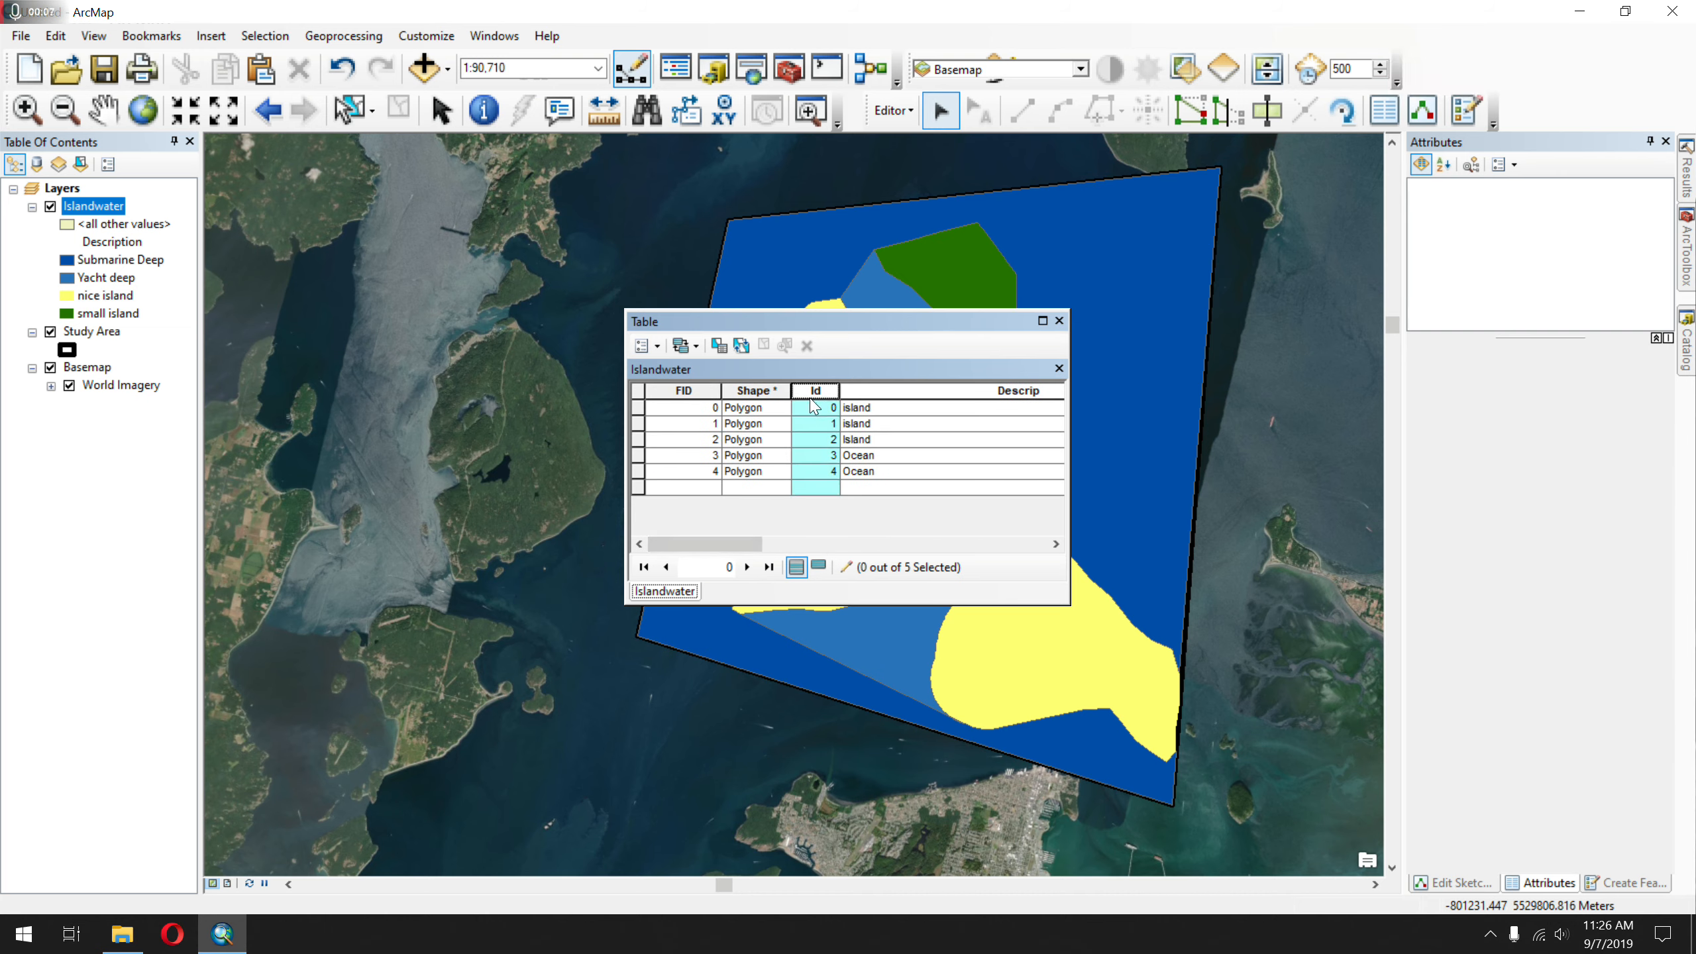
click(688, 390)
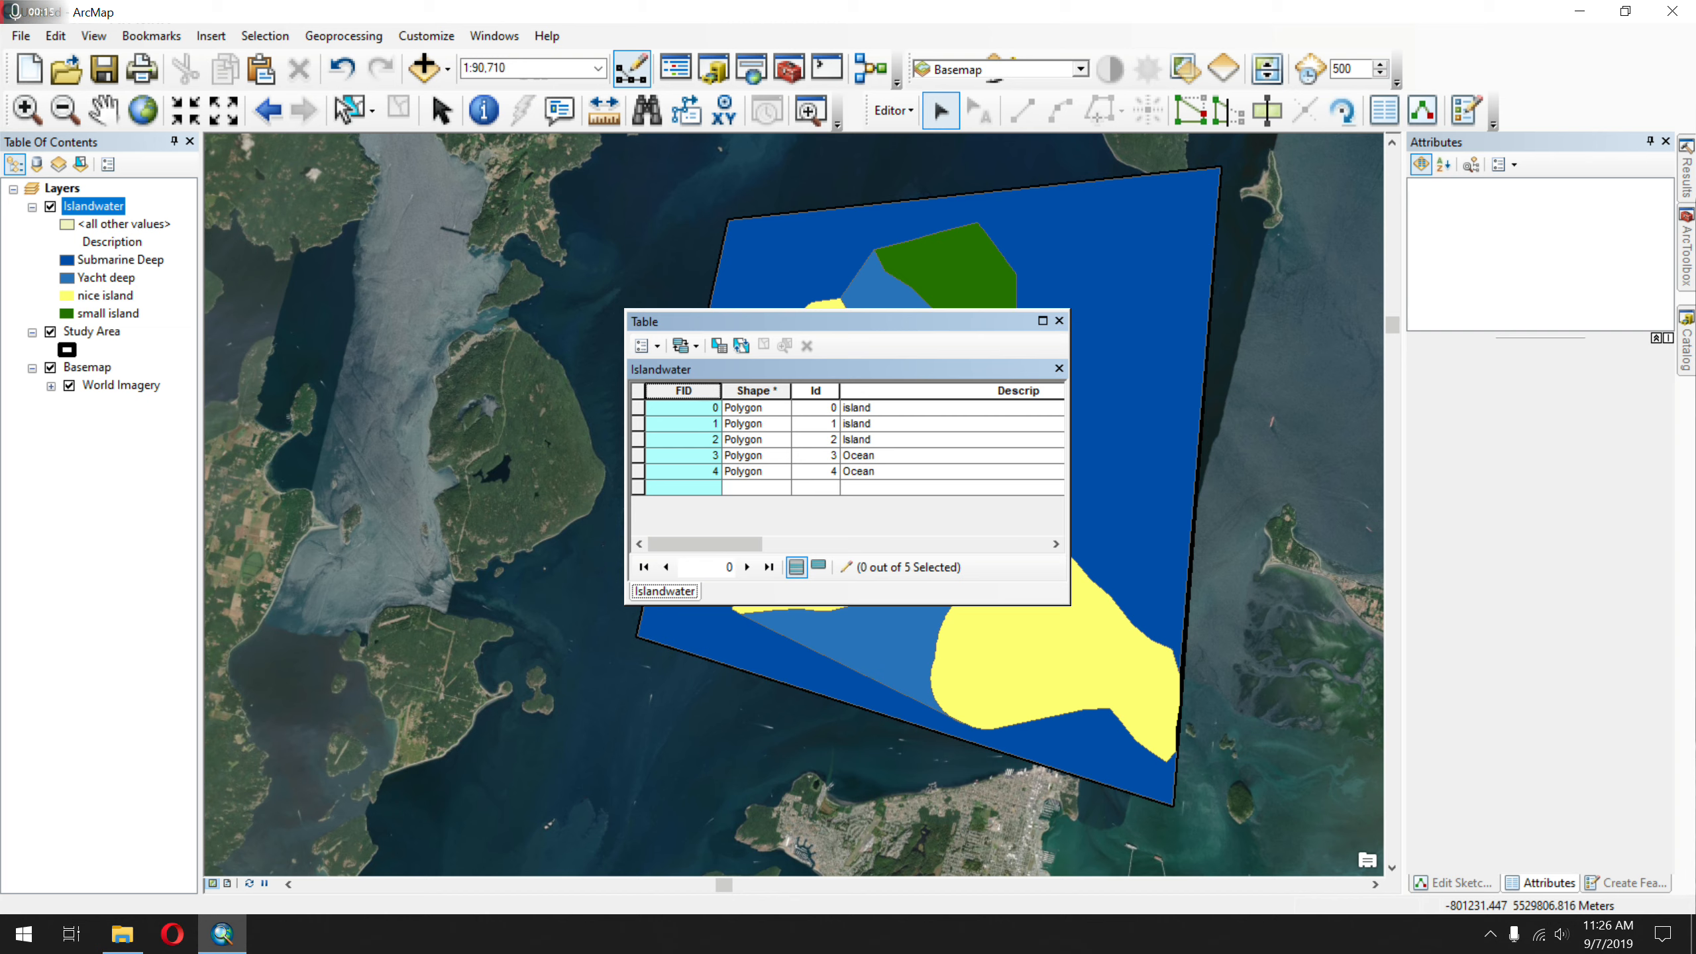
click(816, 391)
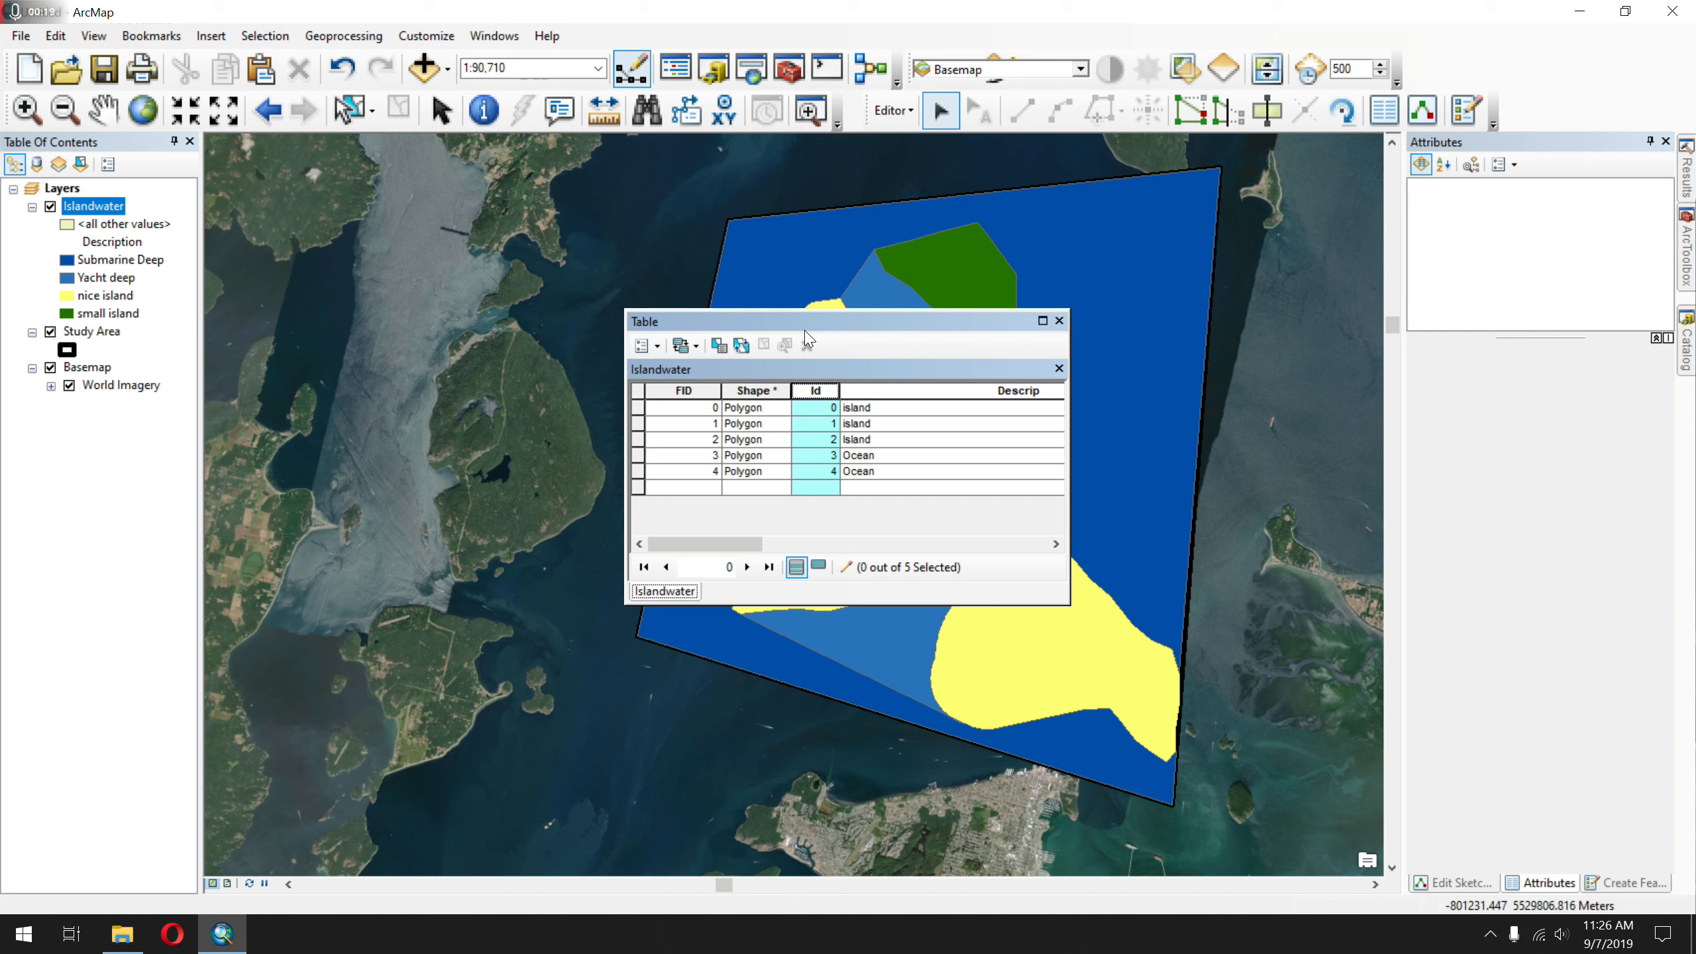
click(828, 423)
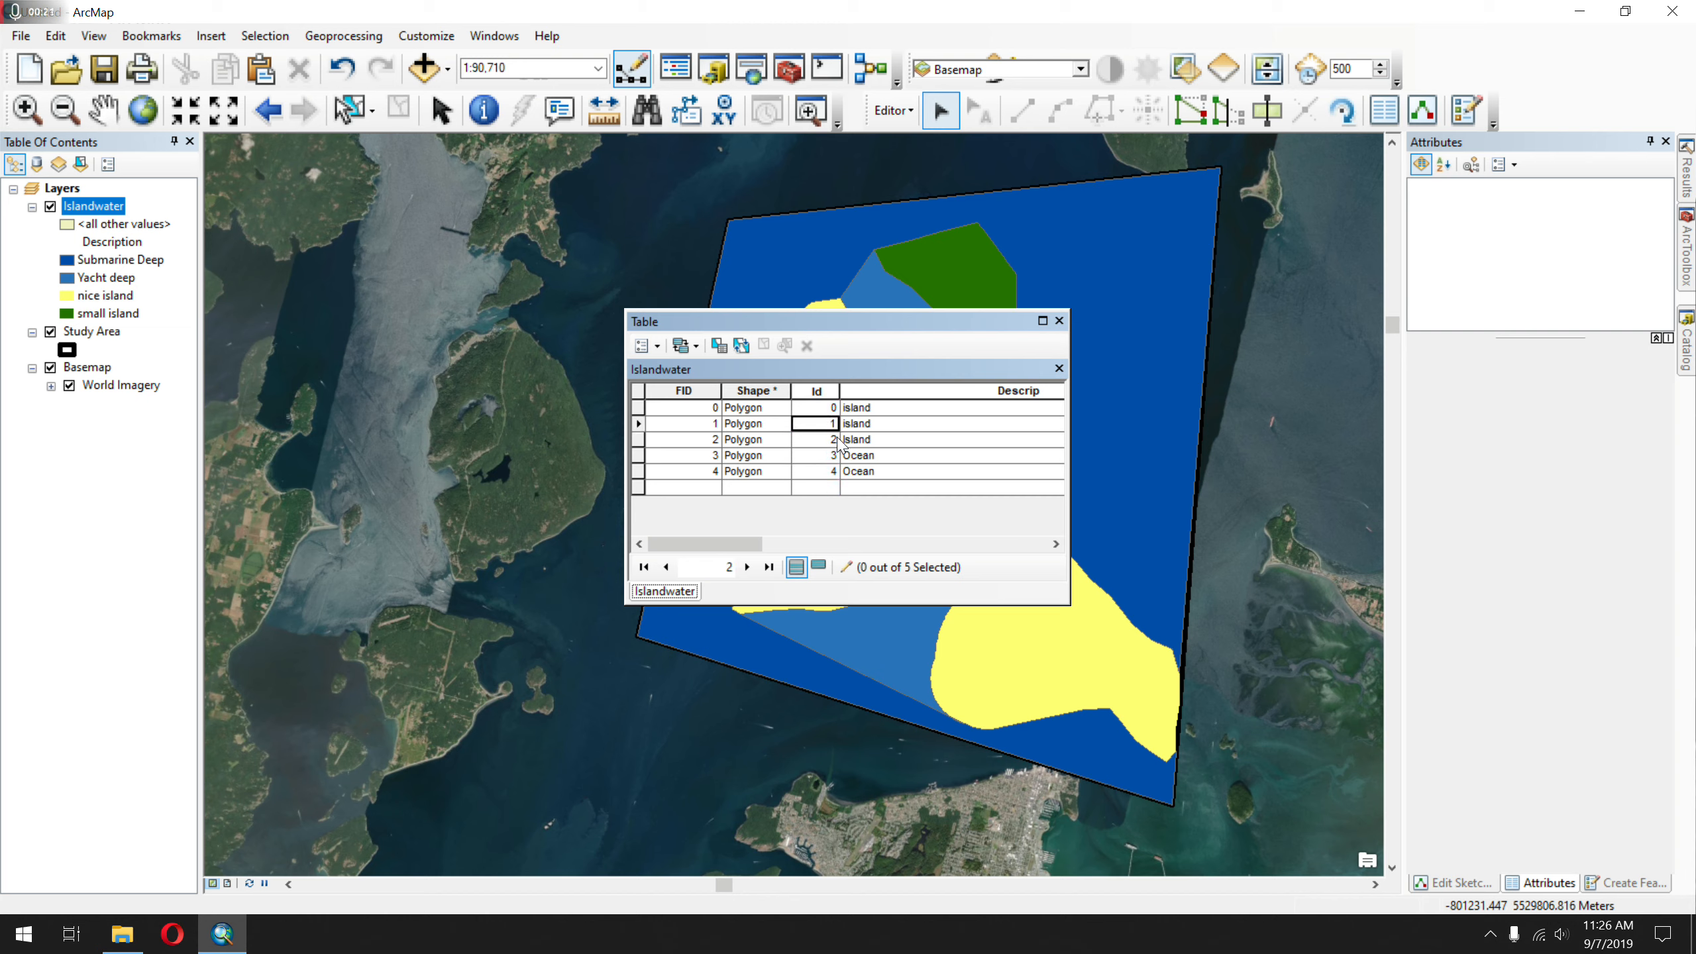
text(2)
- Calculate the geometry of the Area field as Area in square meters, using the data source's coordinate system
drag(745, 543, 975, 544)
click(667, 390)
right_click(666, 390)
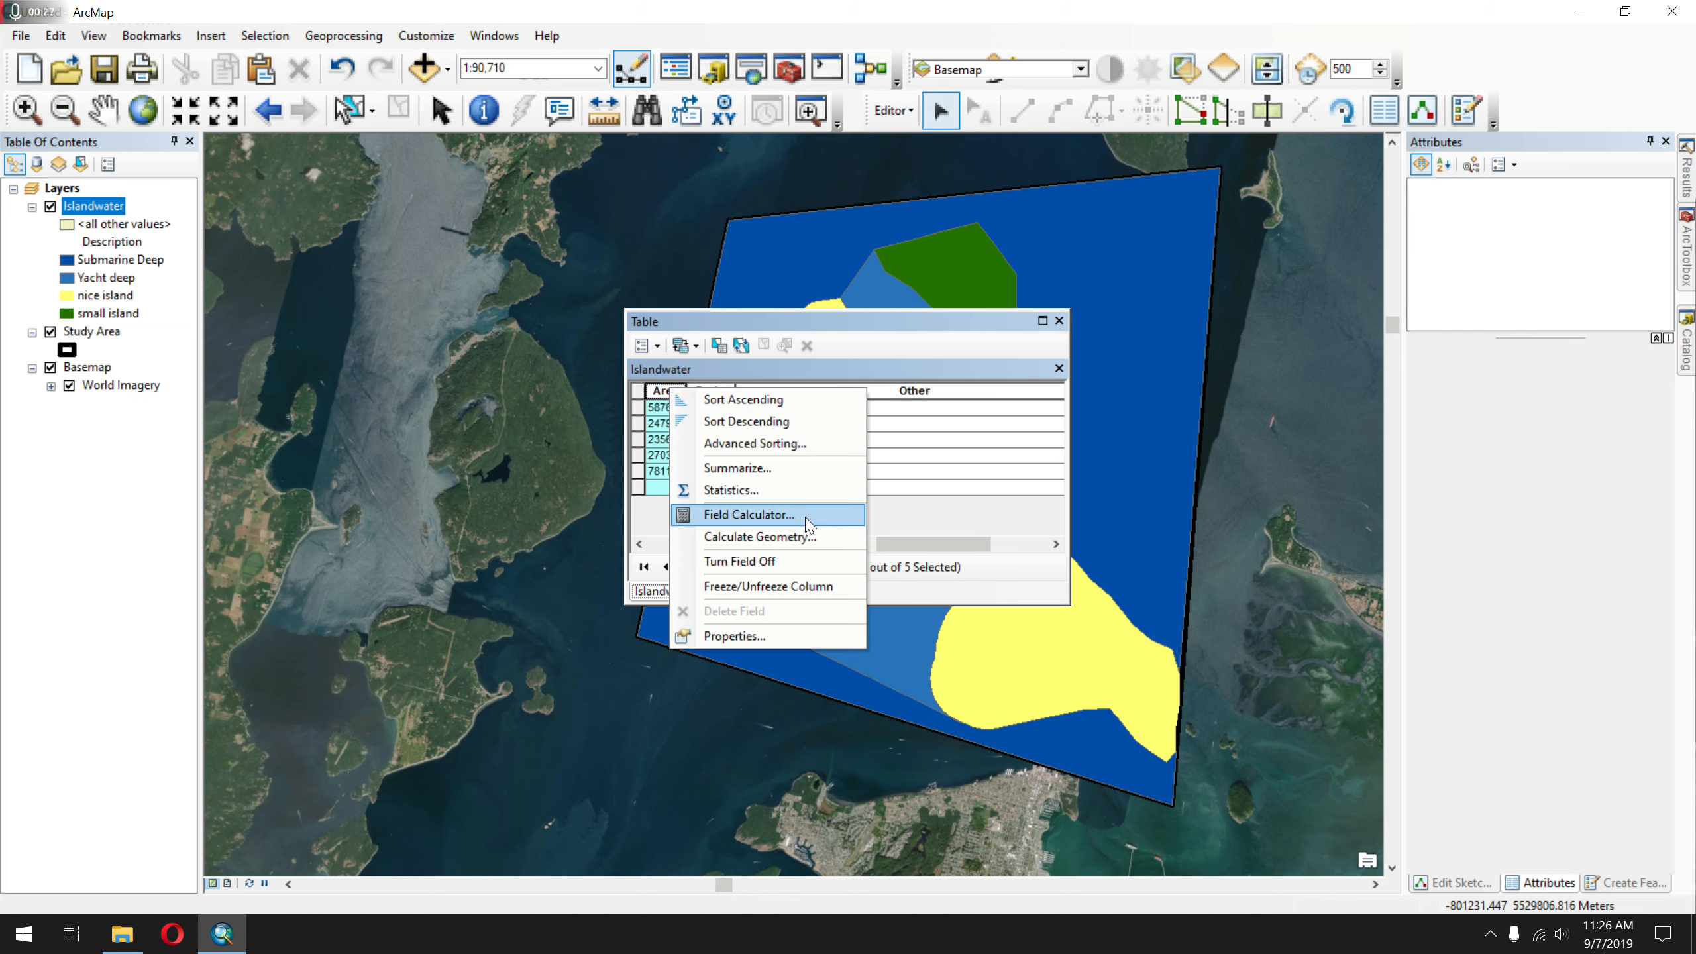
click(808, 536)
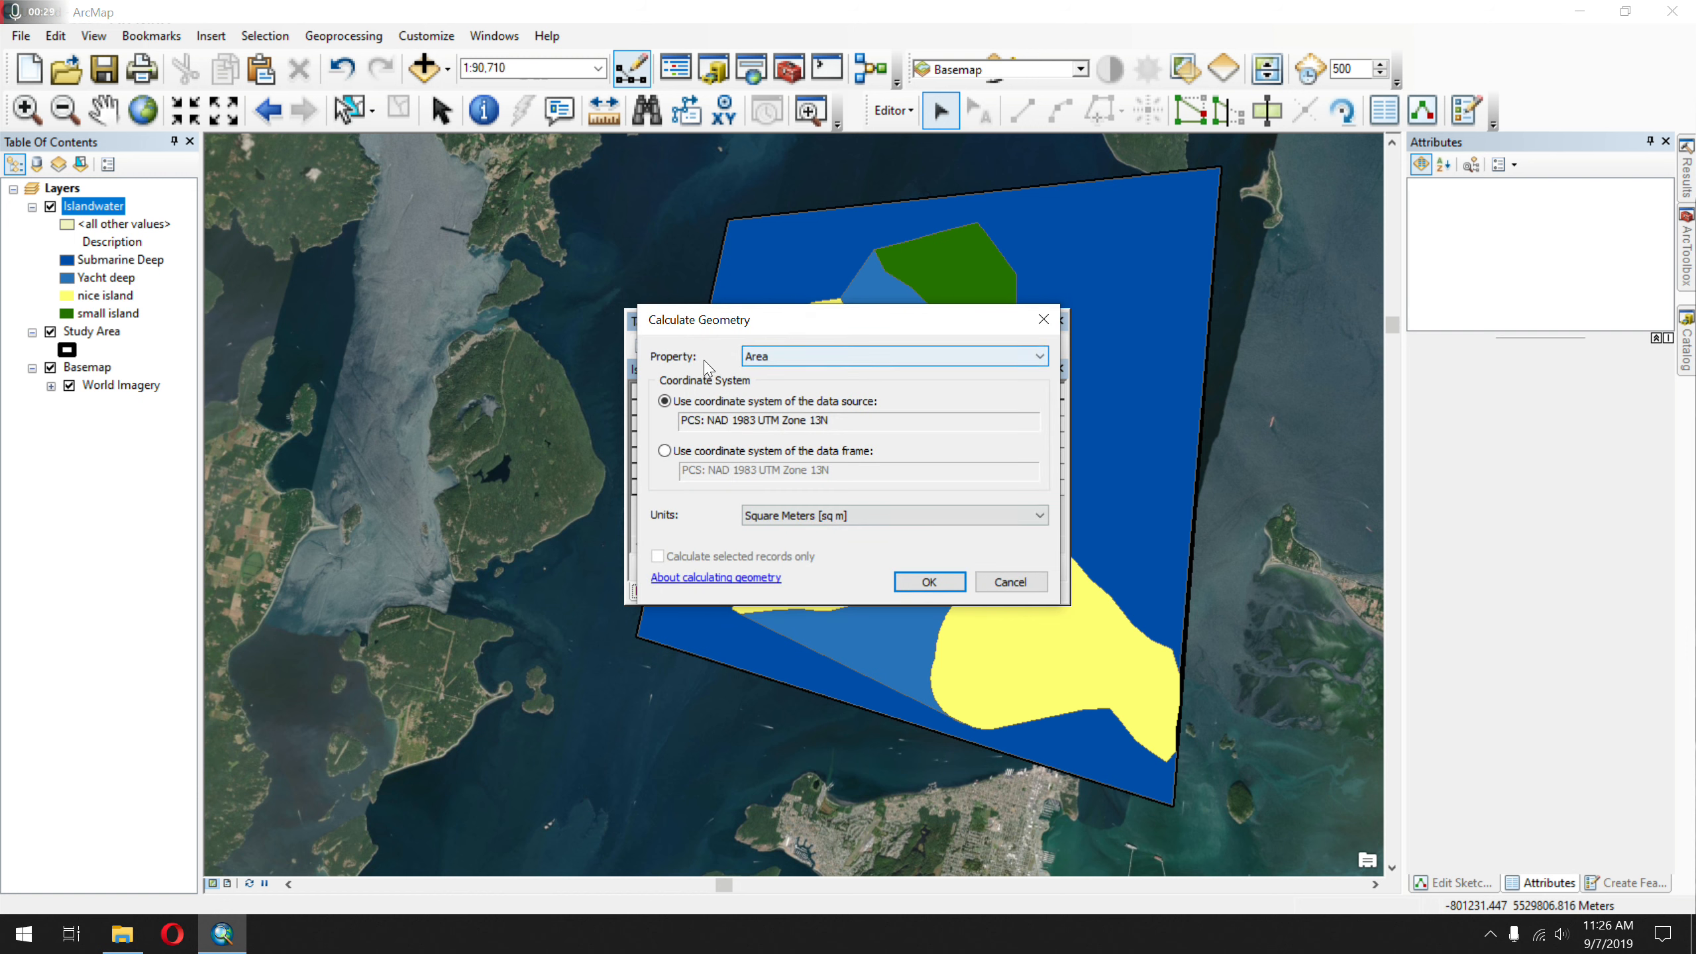
click(930, 581)
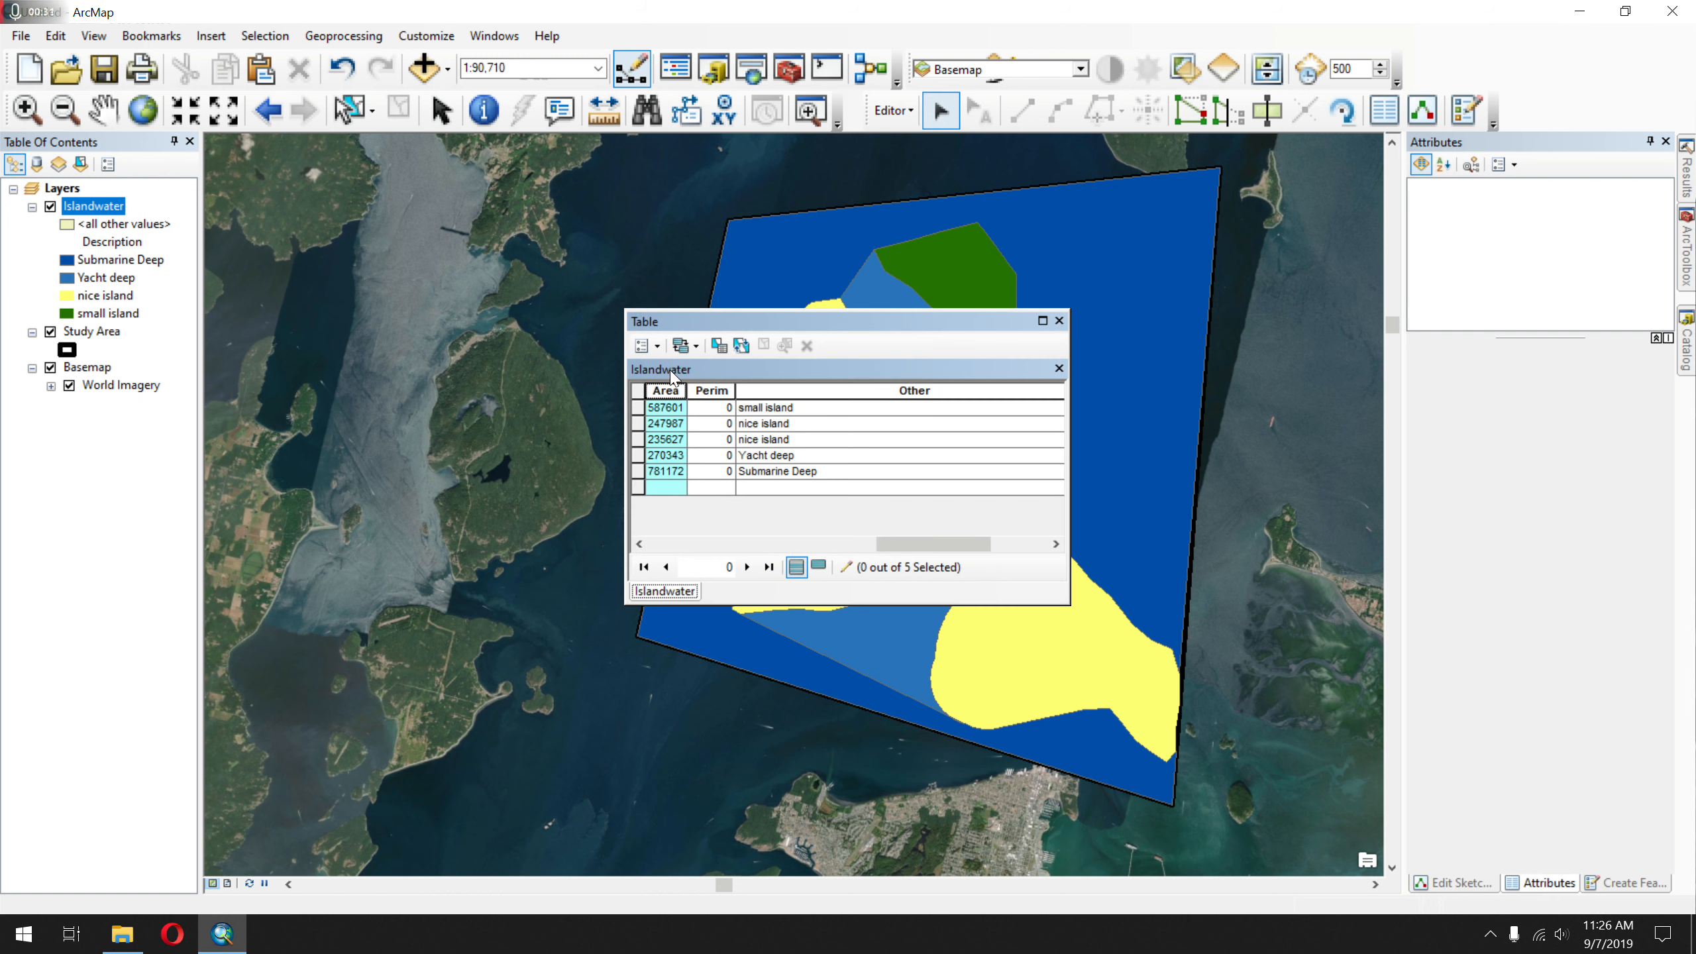
click(713, 390)
right_click(717, 391)
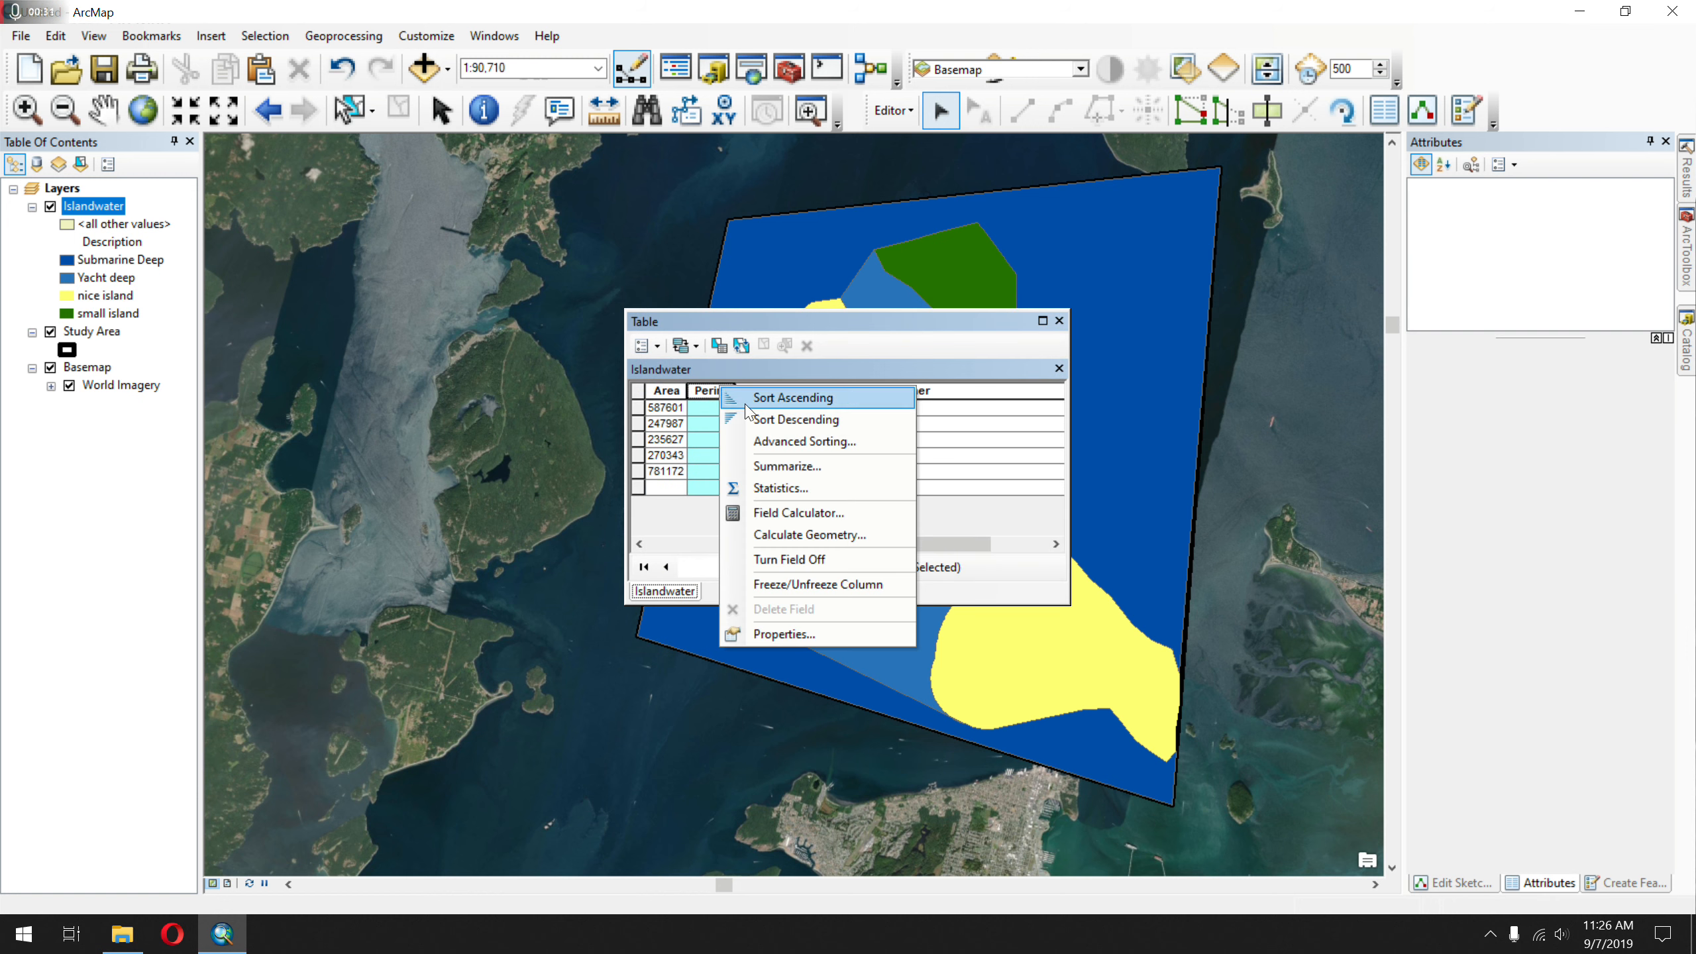
click(858, 513)
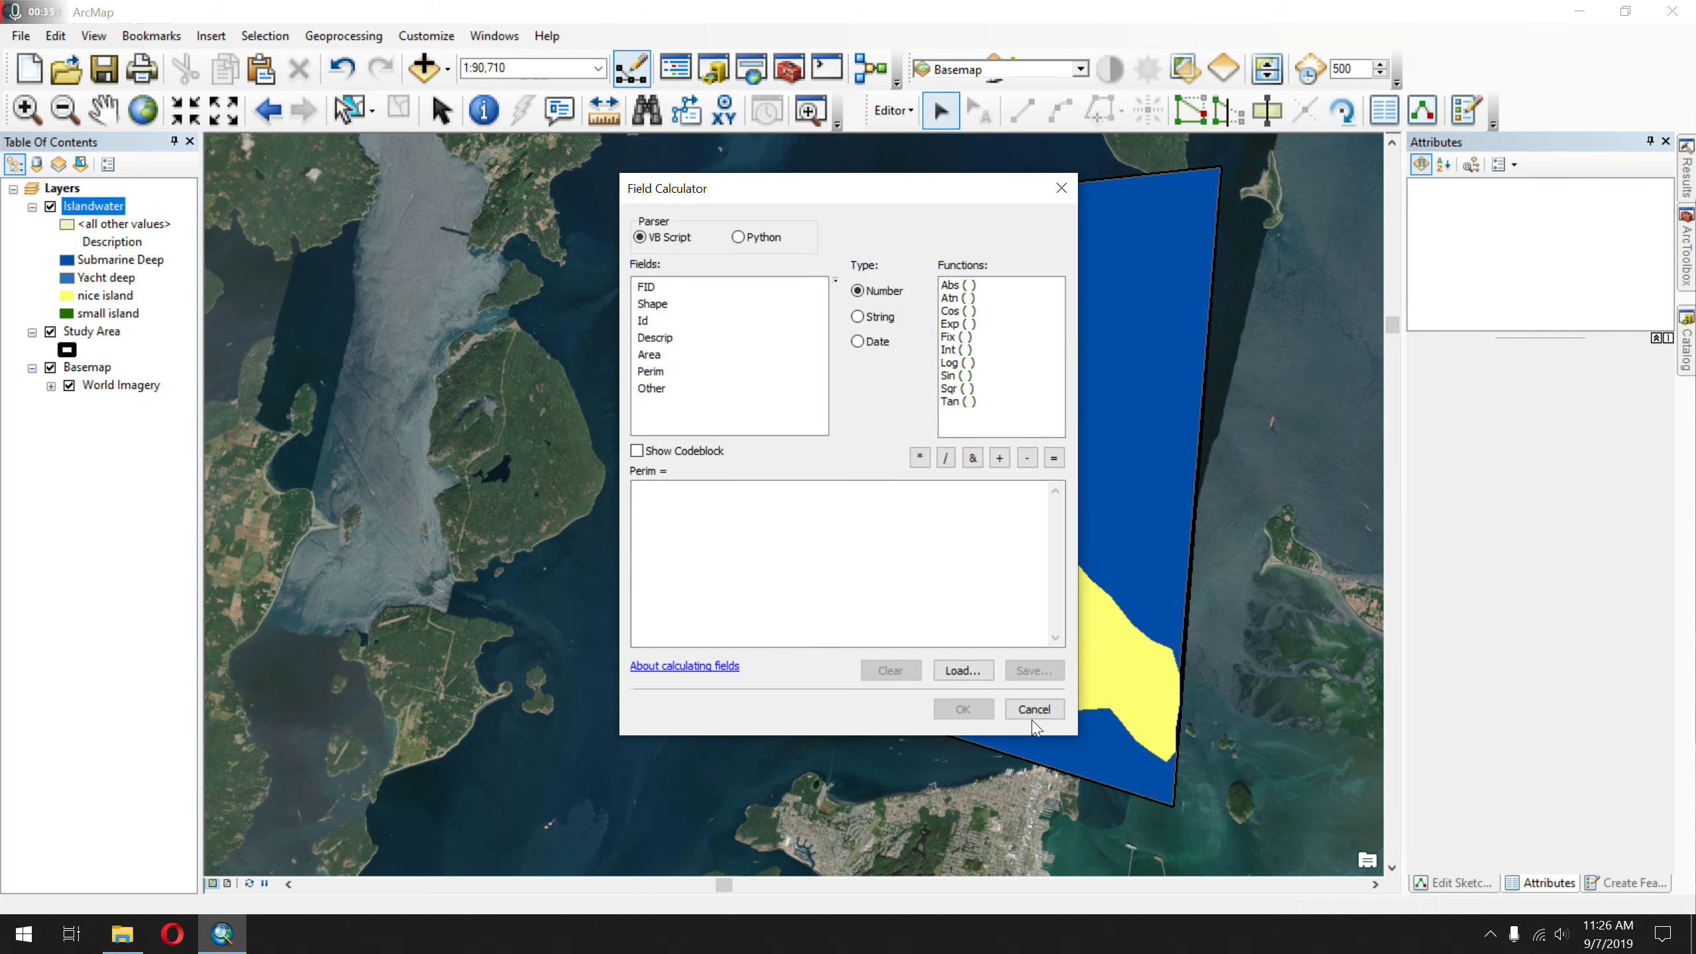
click(1032, 715)
- Calculate the geometry of the Perim field with Perimeter as the property
right_click(719, 393)
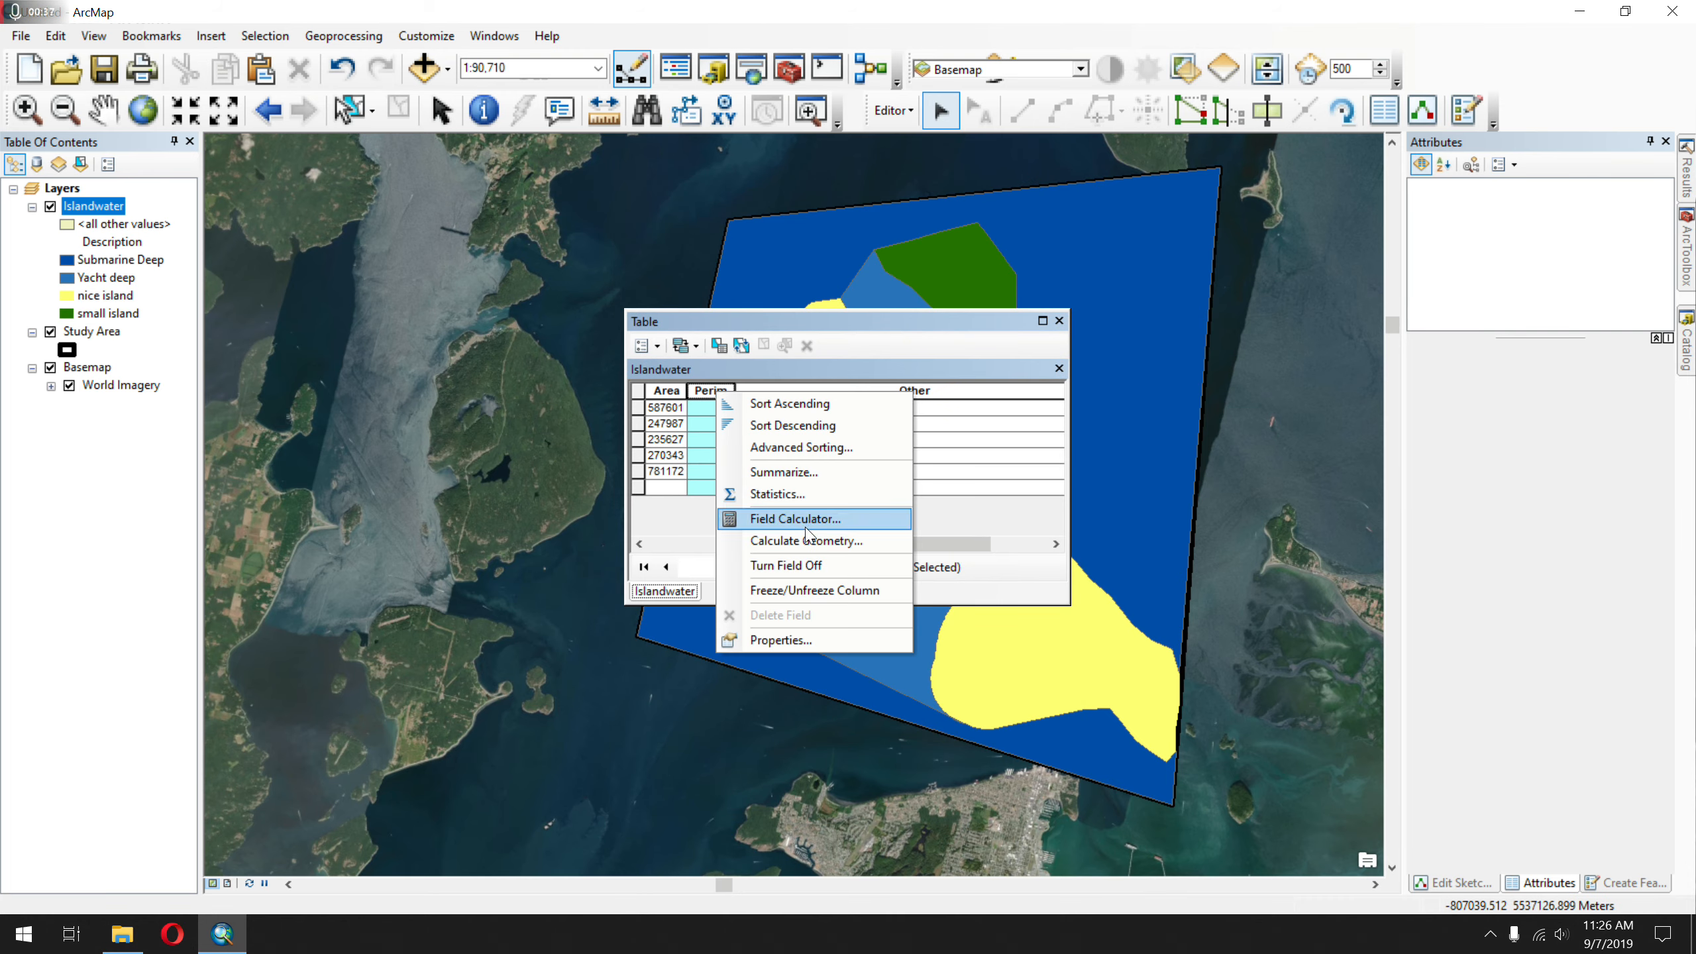
click(807, 537)
click(825, 360)
click(847, 387)
click(928, 581)
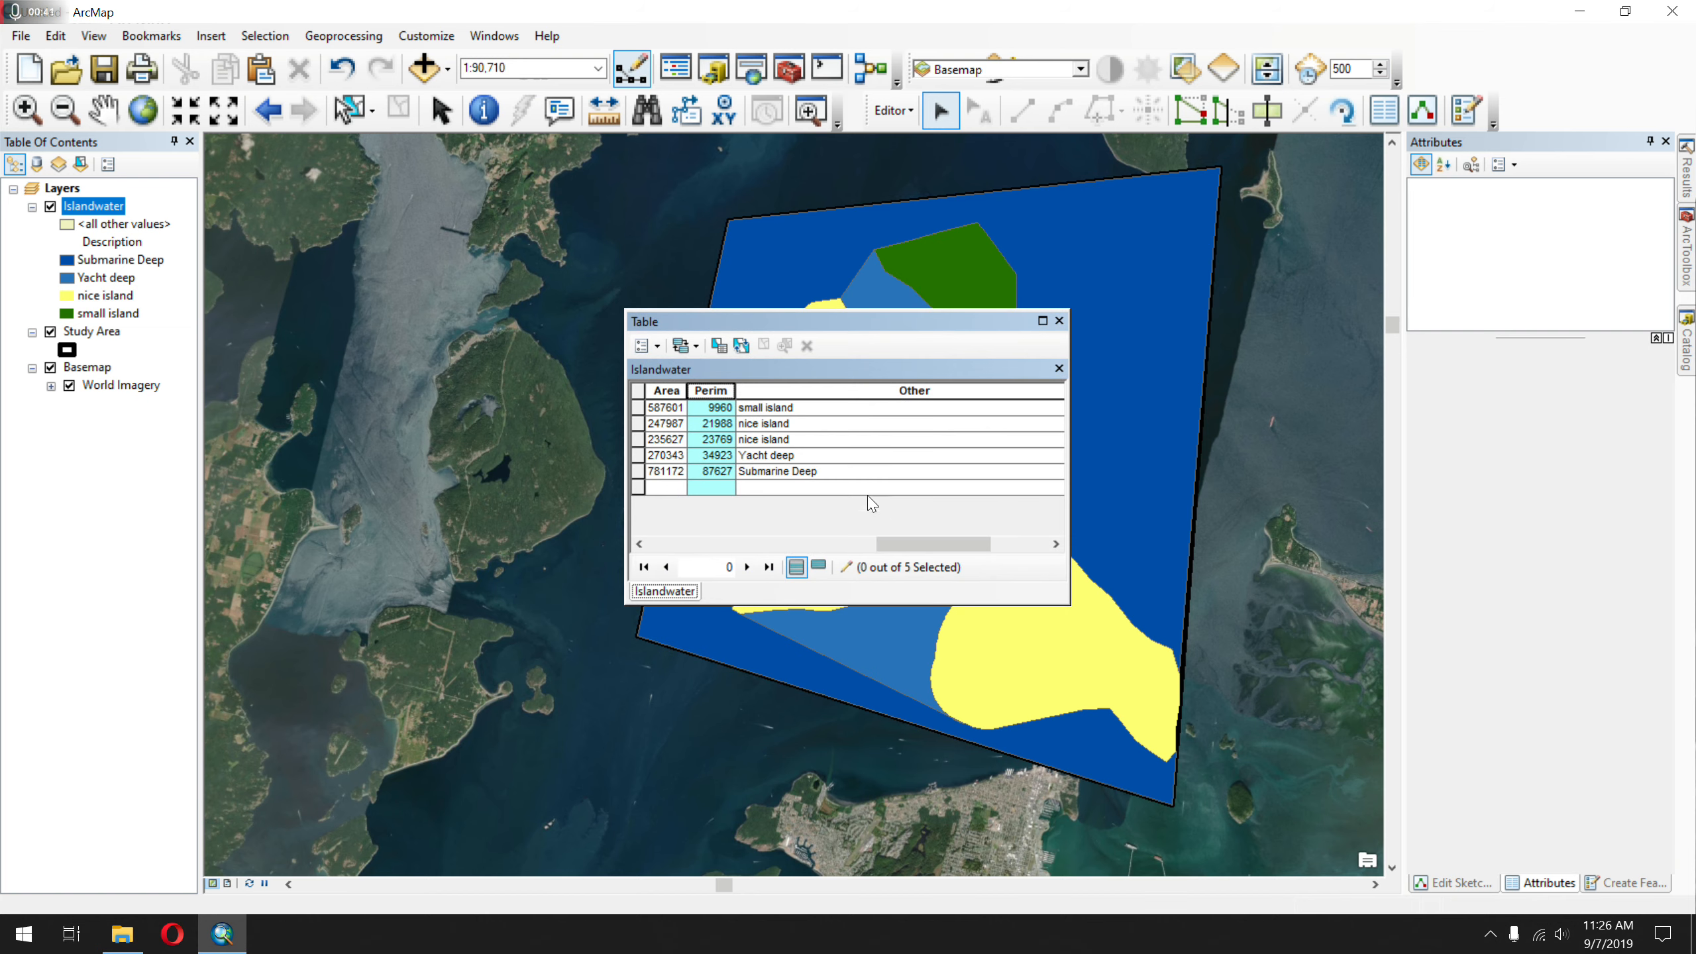
- Recalculate the Perim field's geometry as Perimeter in meters, using the data source's coordinate system
right_click(726, 391)
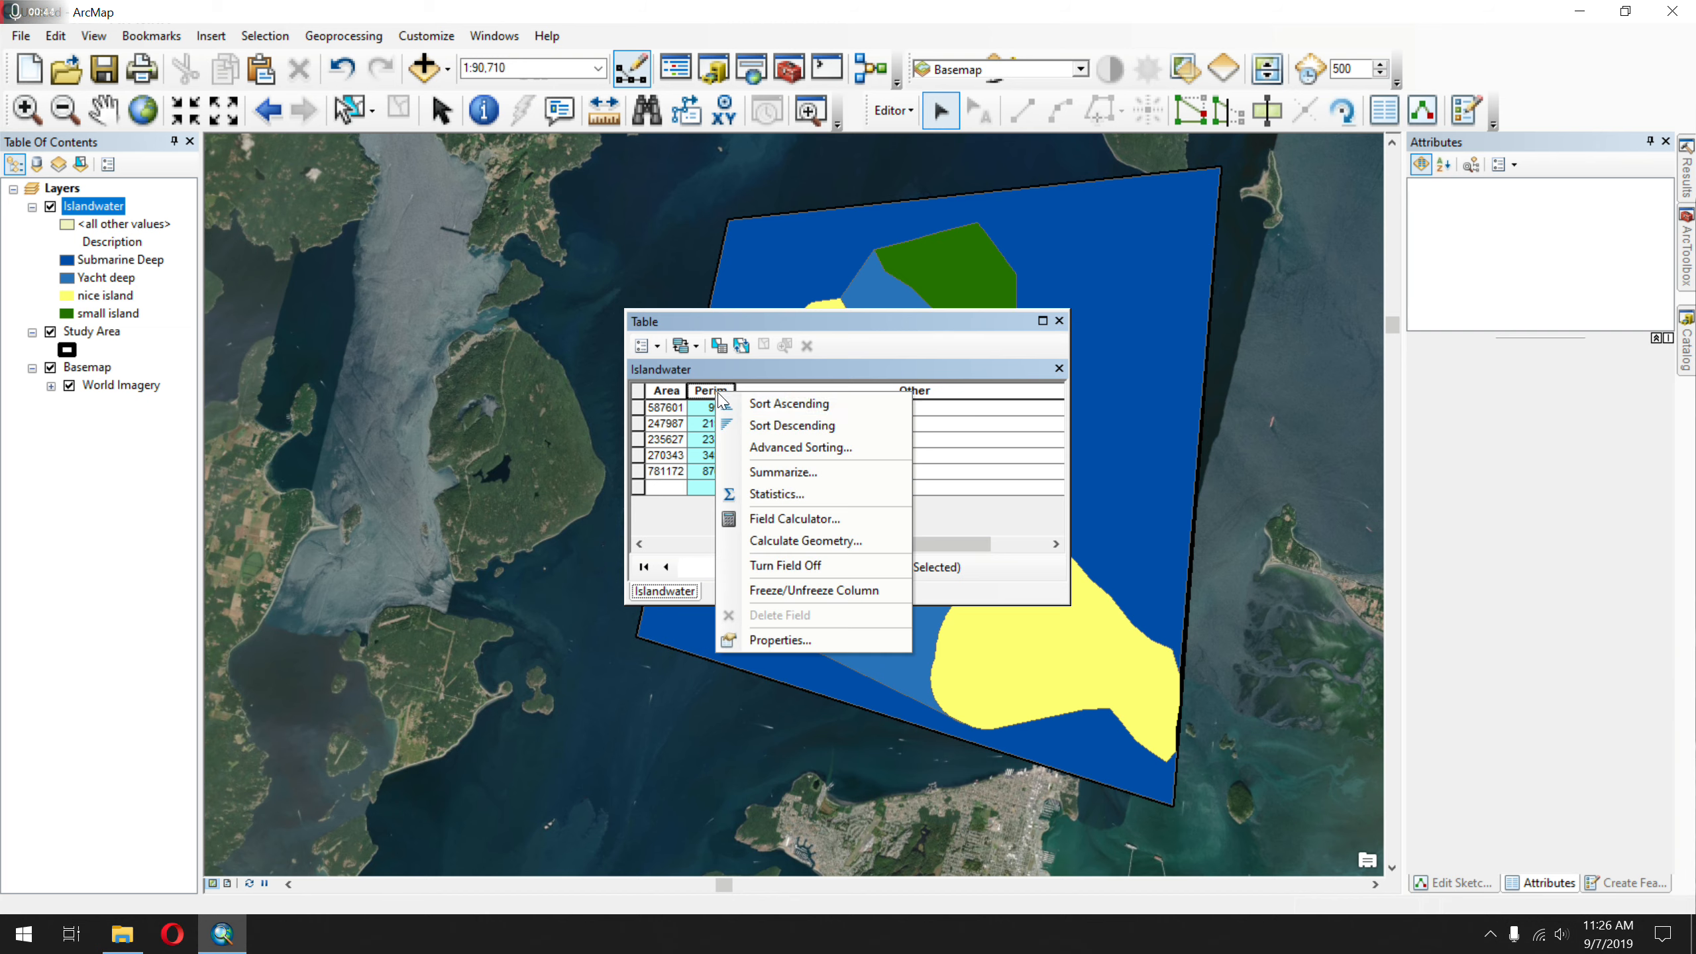
click(827, 541)
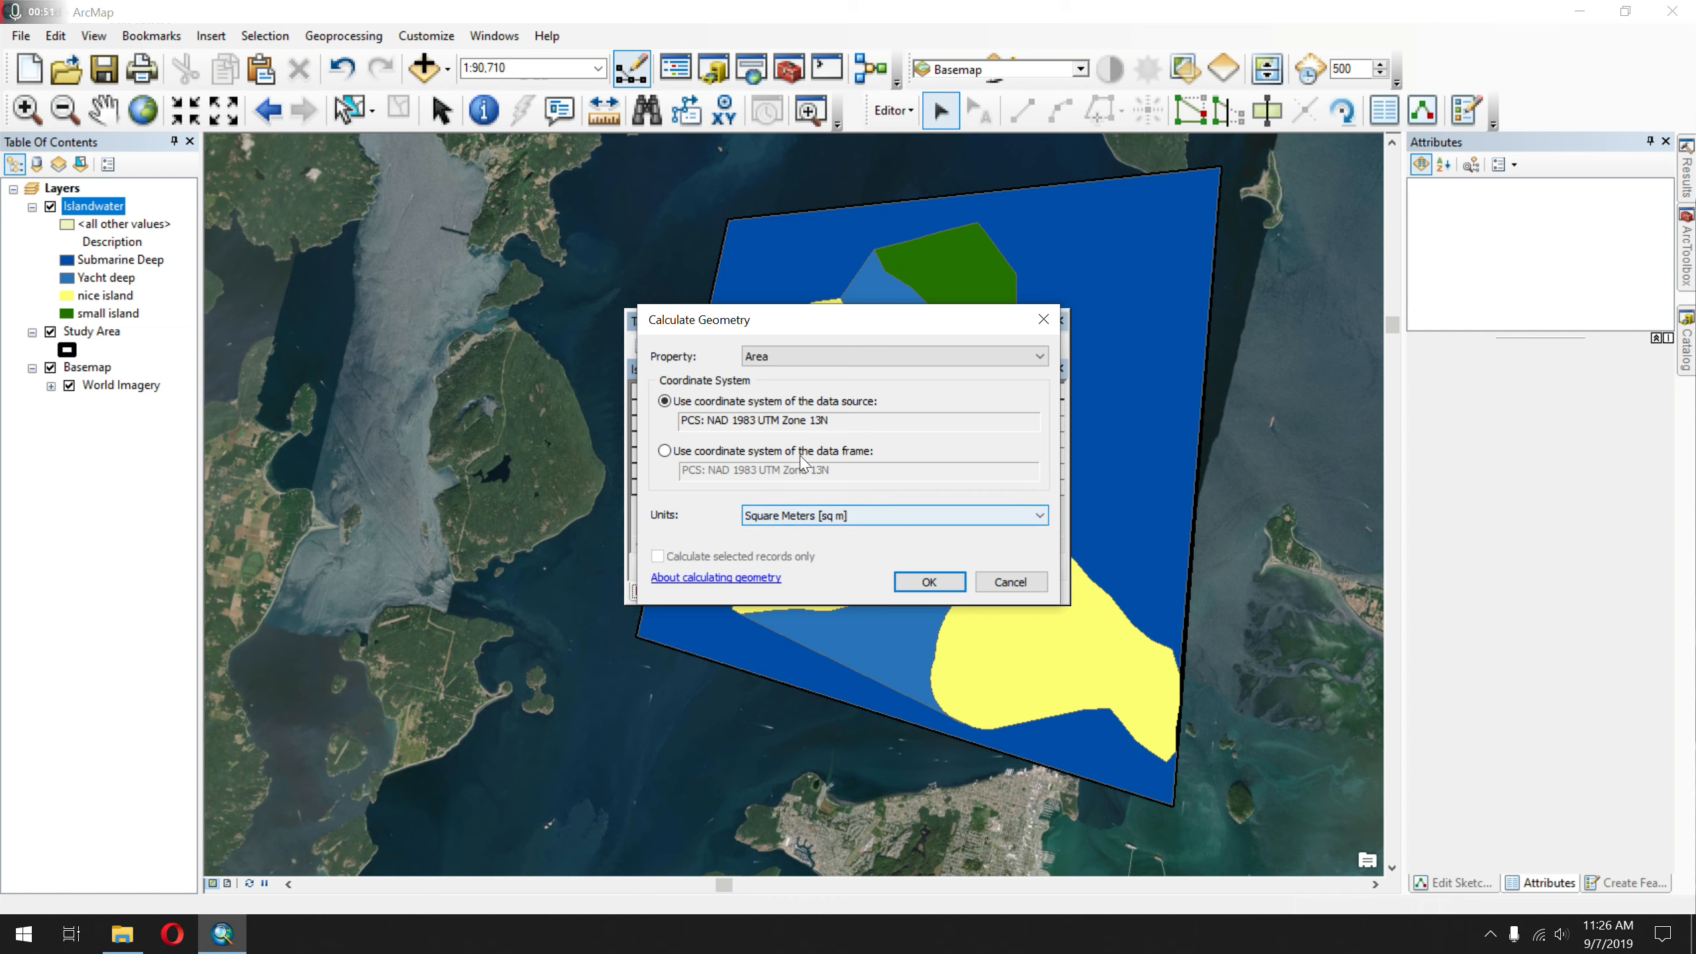
click(815, 358)
click(801, 384)
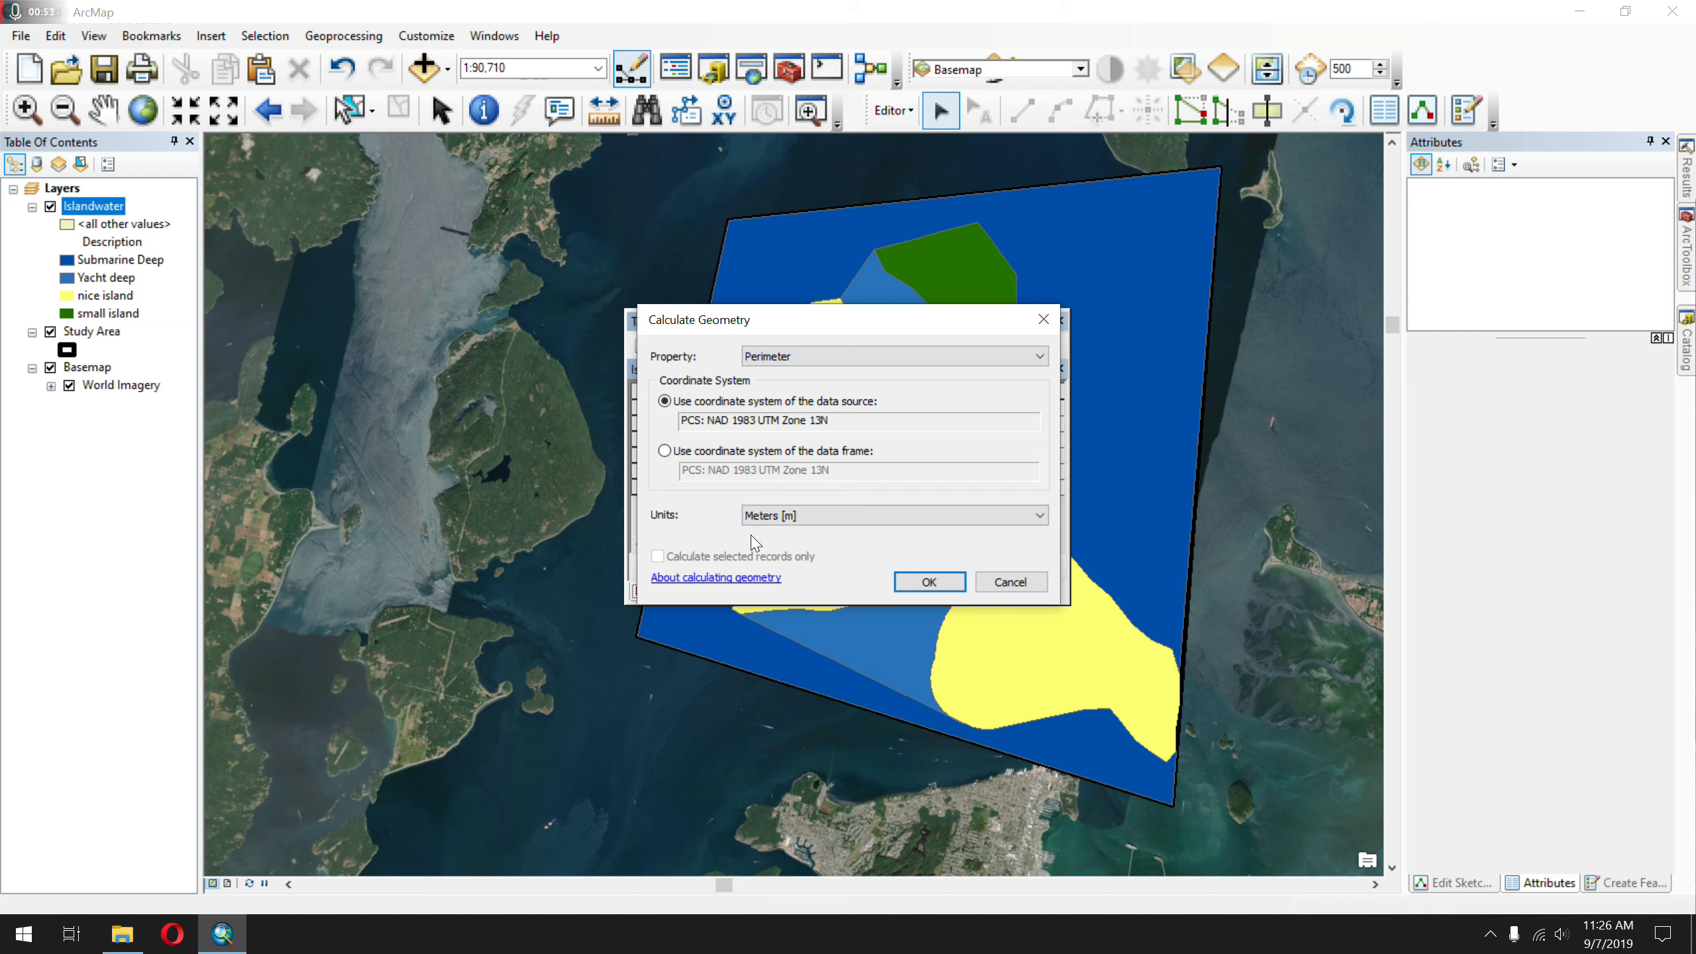
click(928, 581)
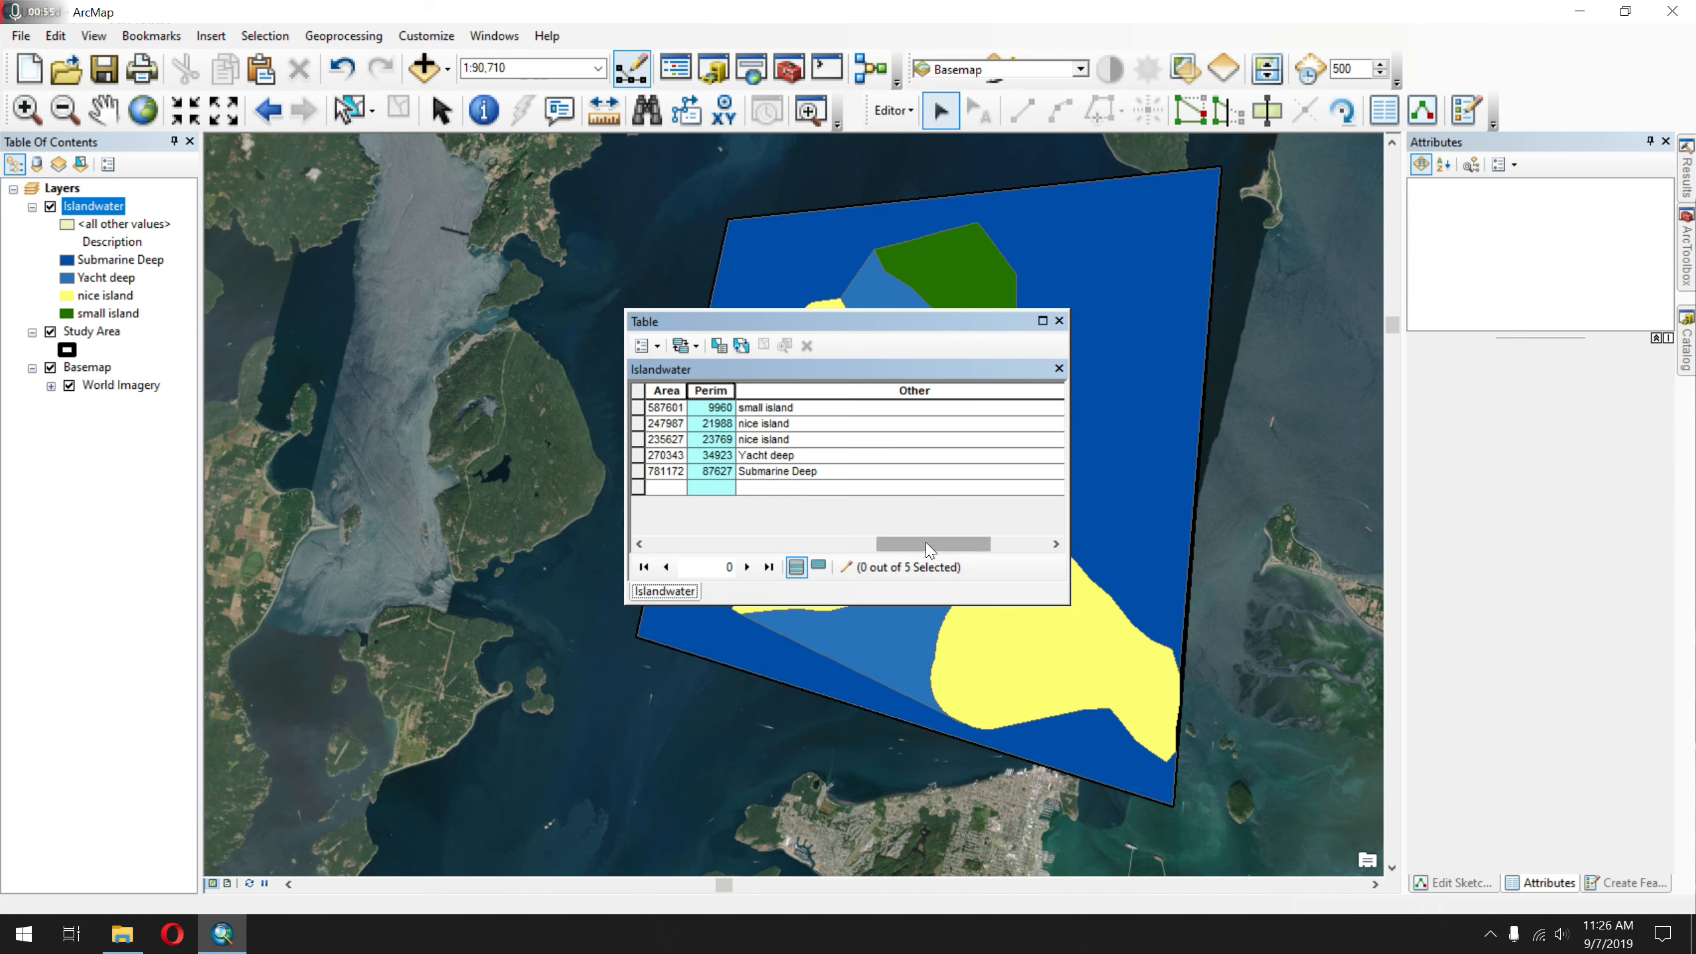
- Look over the Islandwater attribute table's columns and close the table
click(860, 545)
click(950, 544)
click(1005, 543)
drag(1005, 540, 1034, 498)
click(1059, 321)
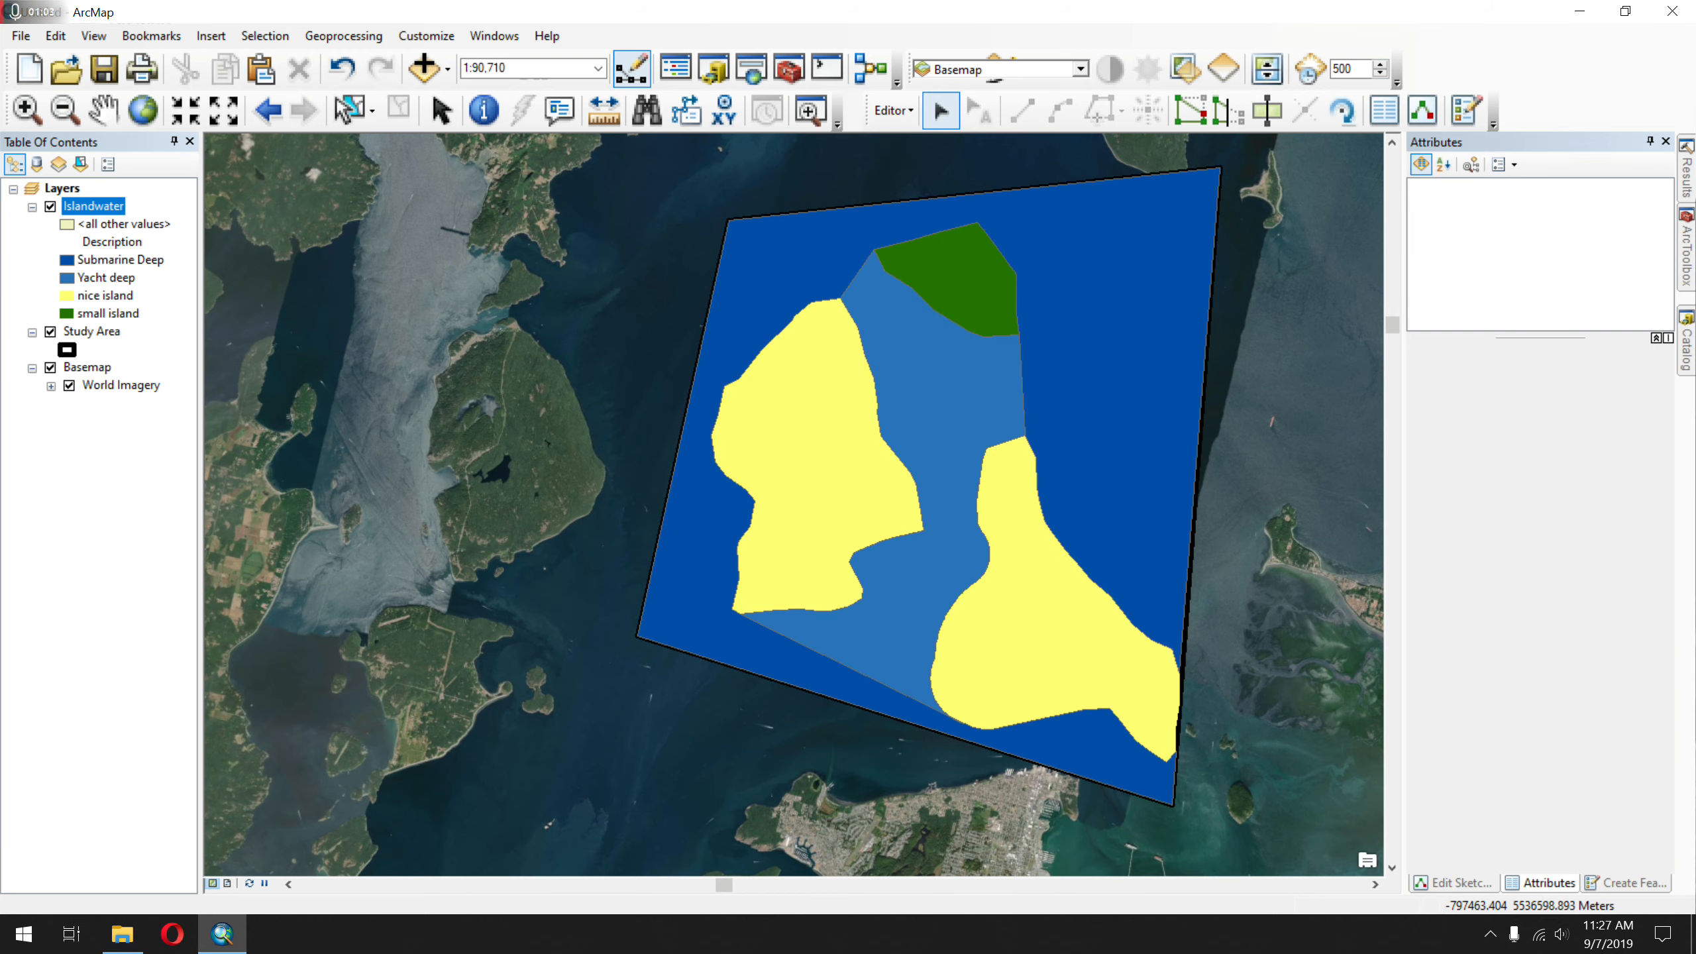
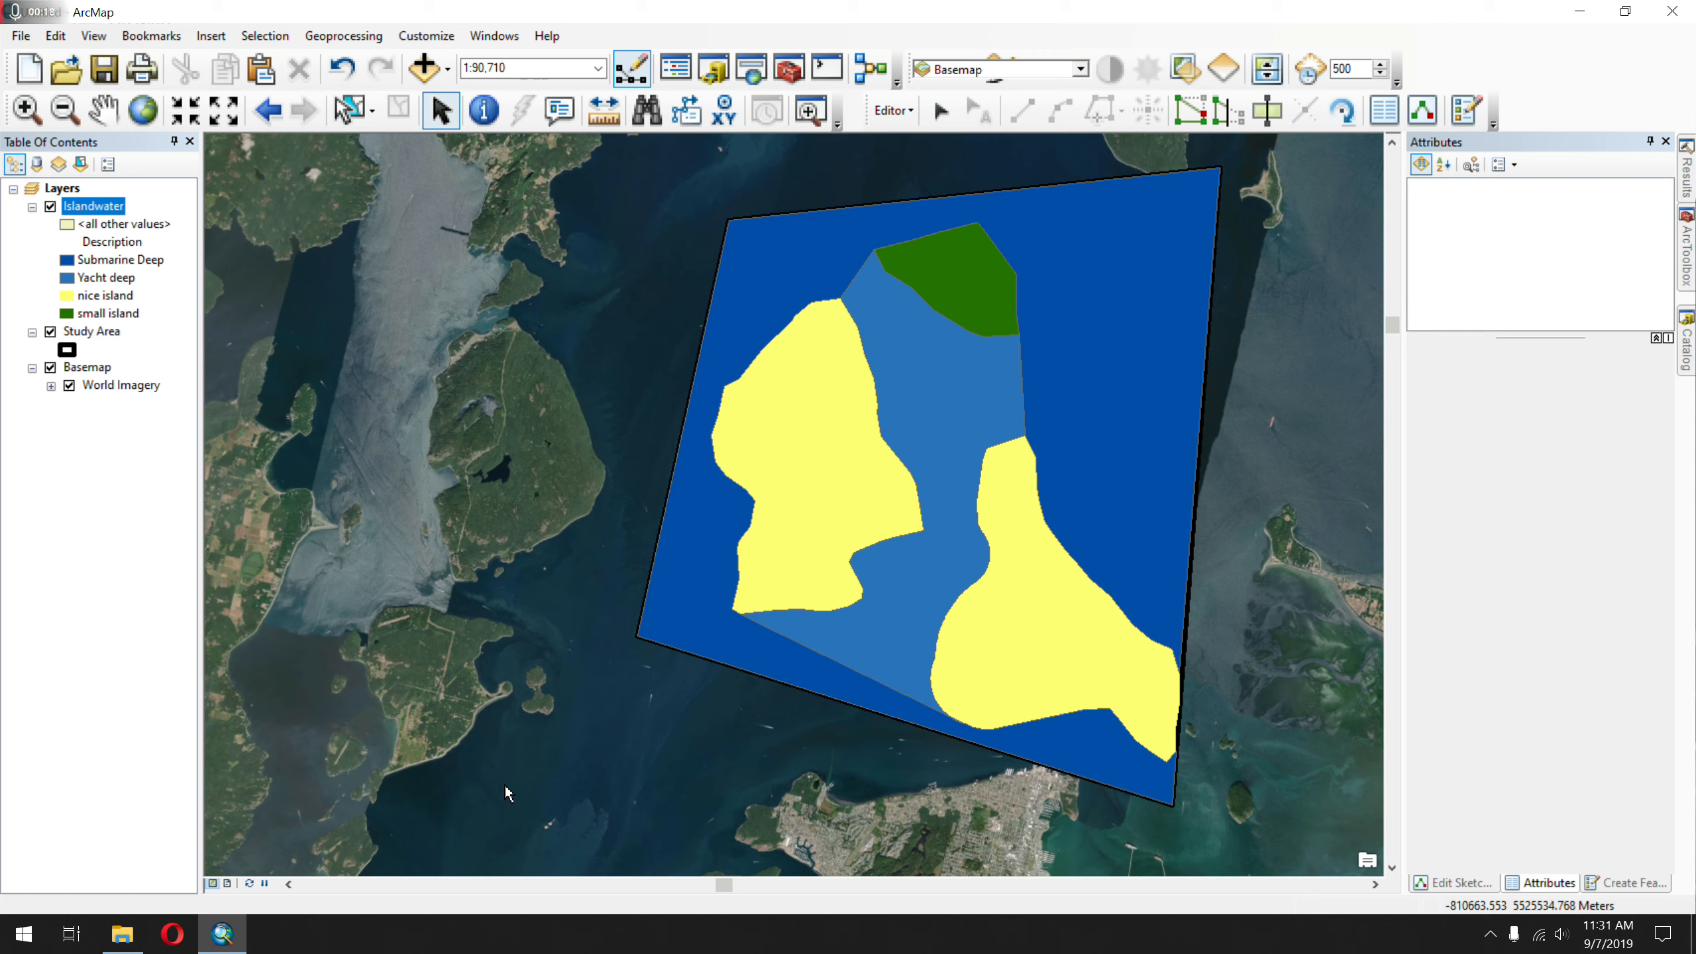
- Open Select By Attributes for the Islandwater layer and clear the existing WHERE expression
click(265, 36)
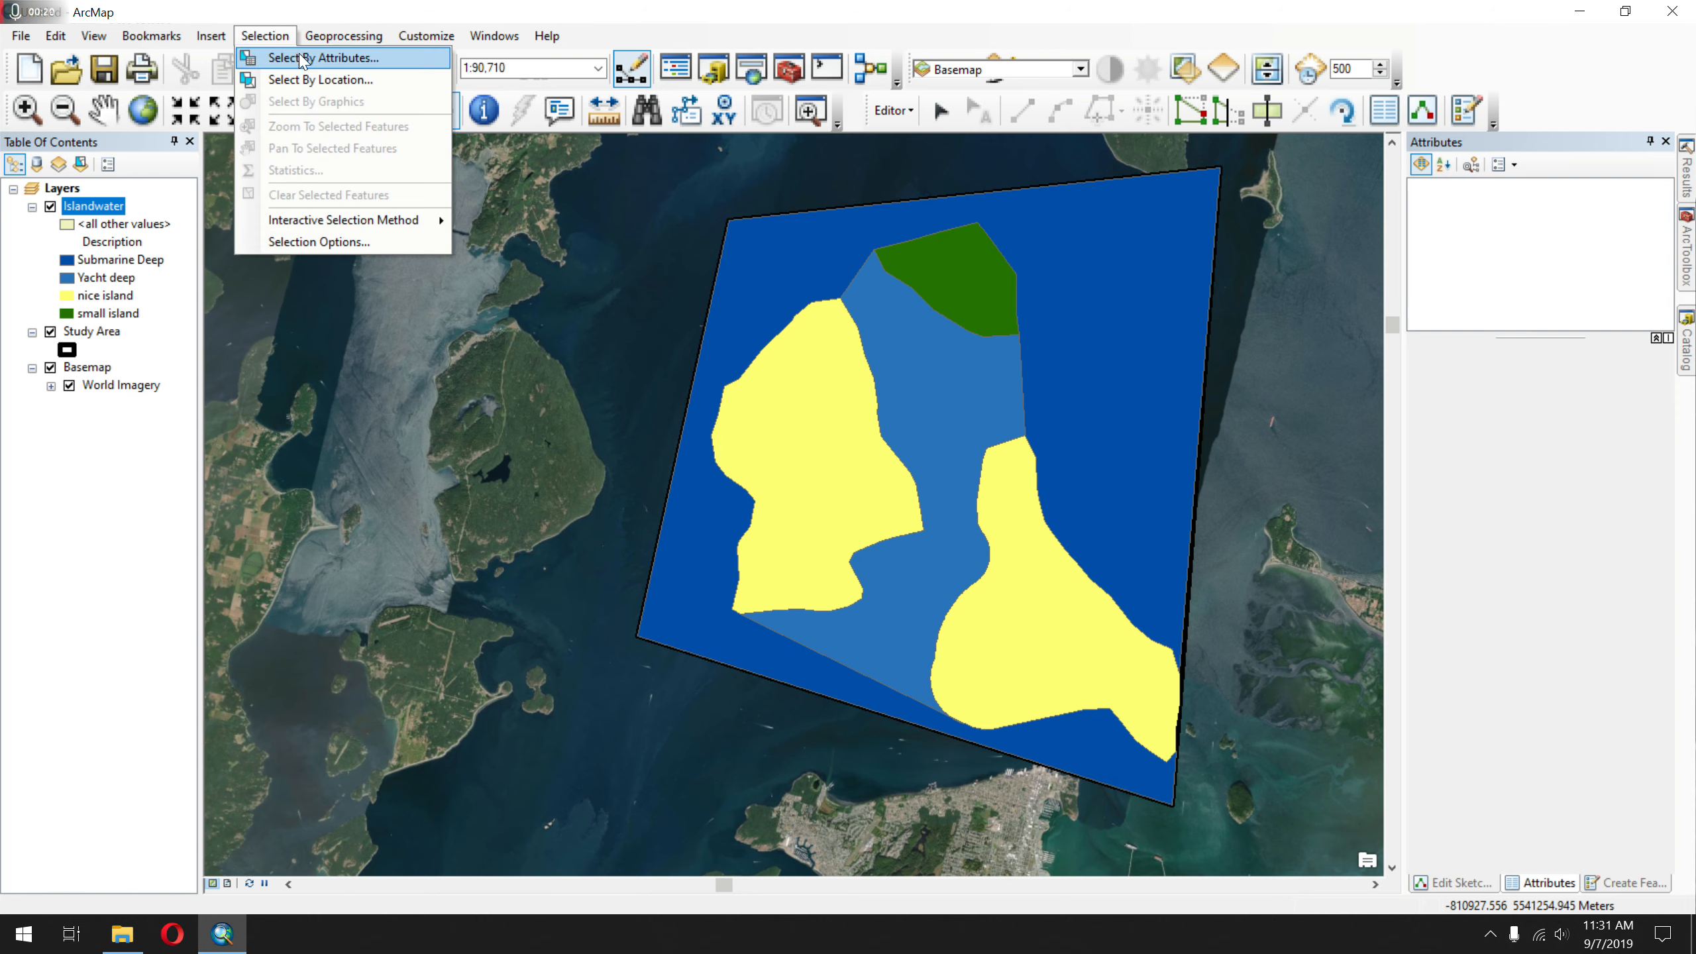
click(298, 59)
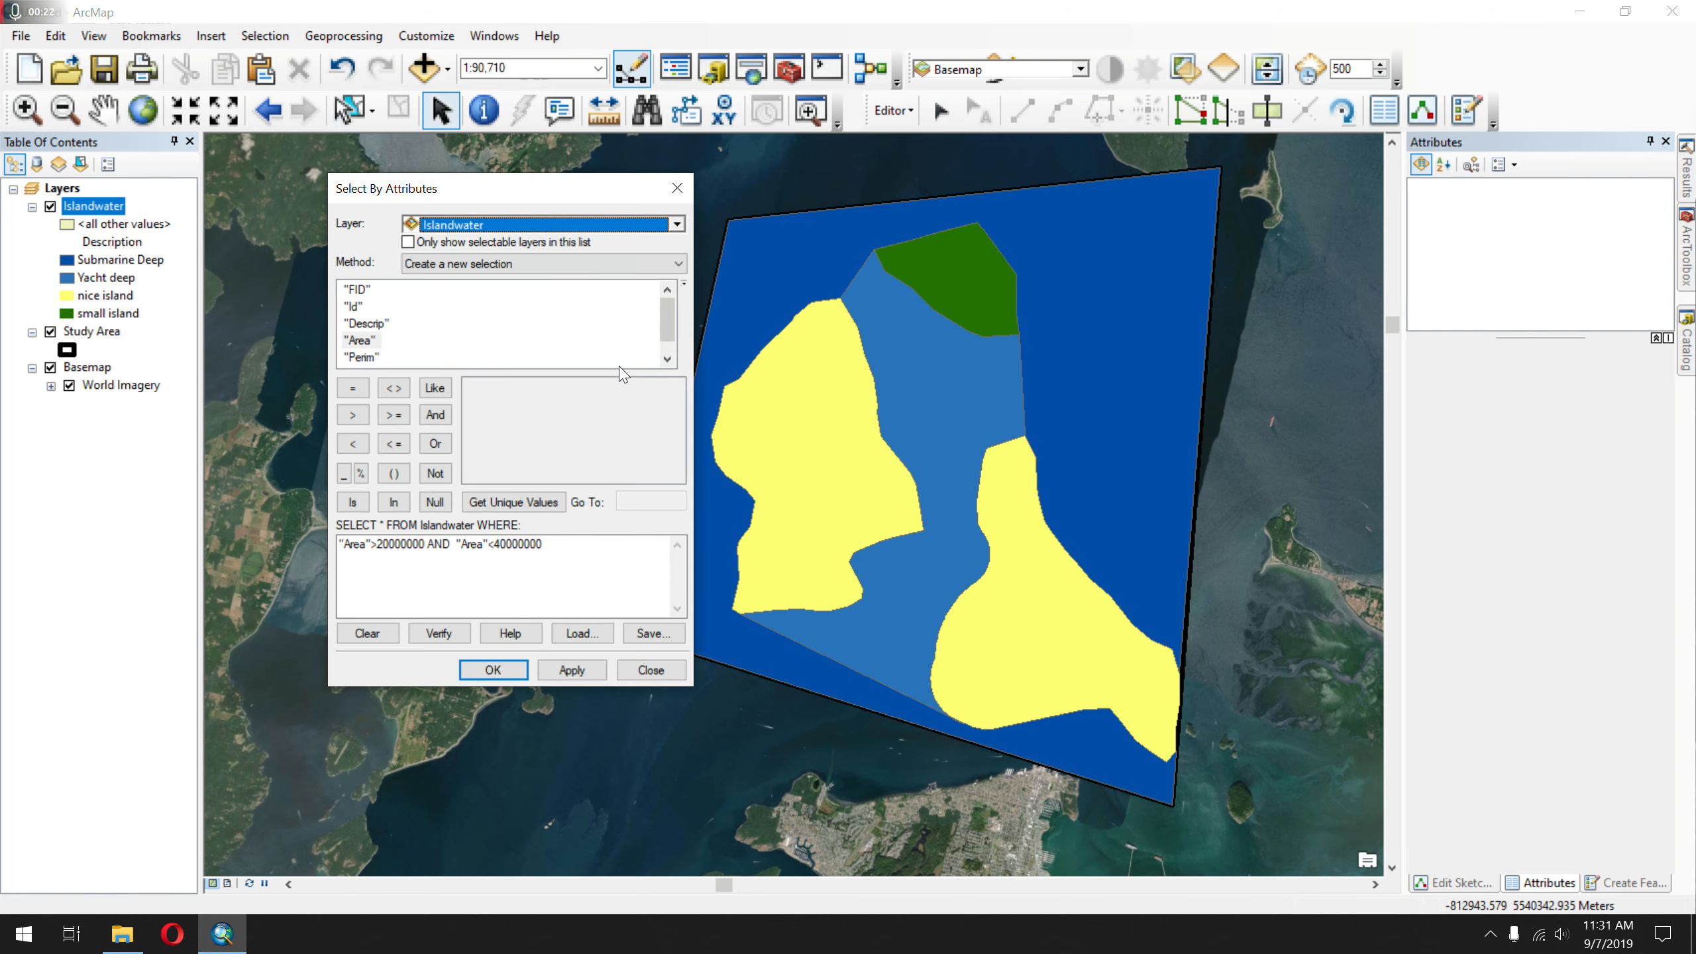
drag(486, 197, 415, 178)
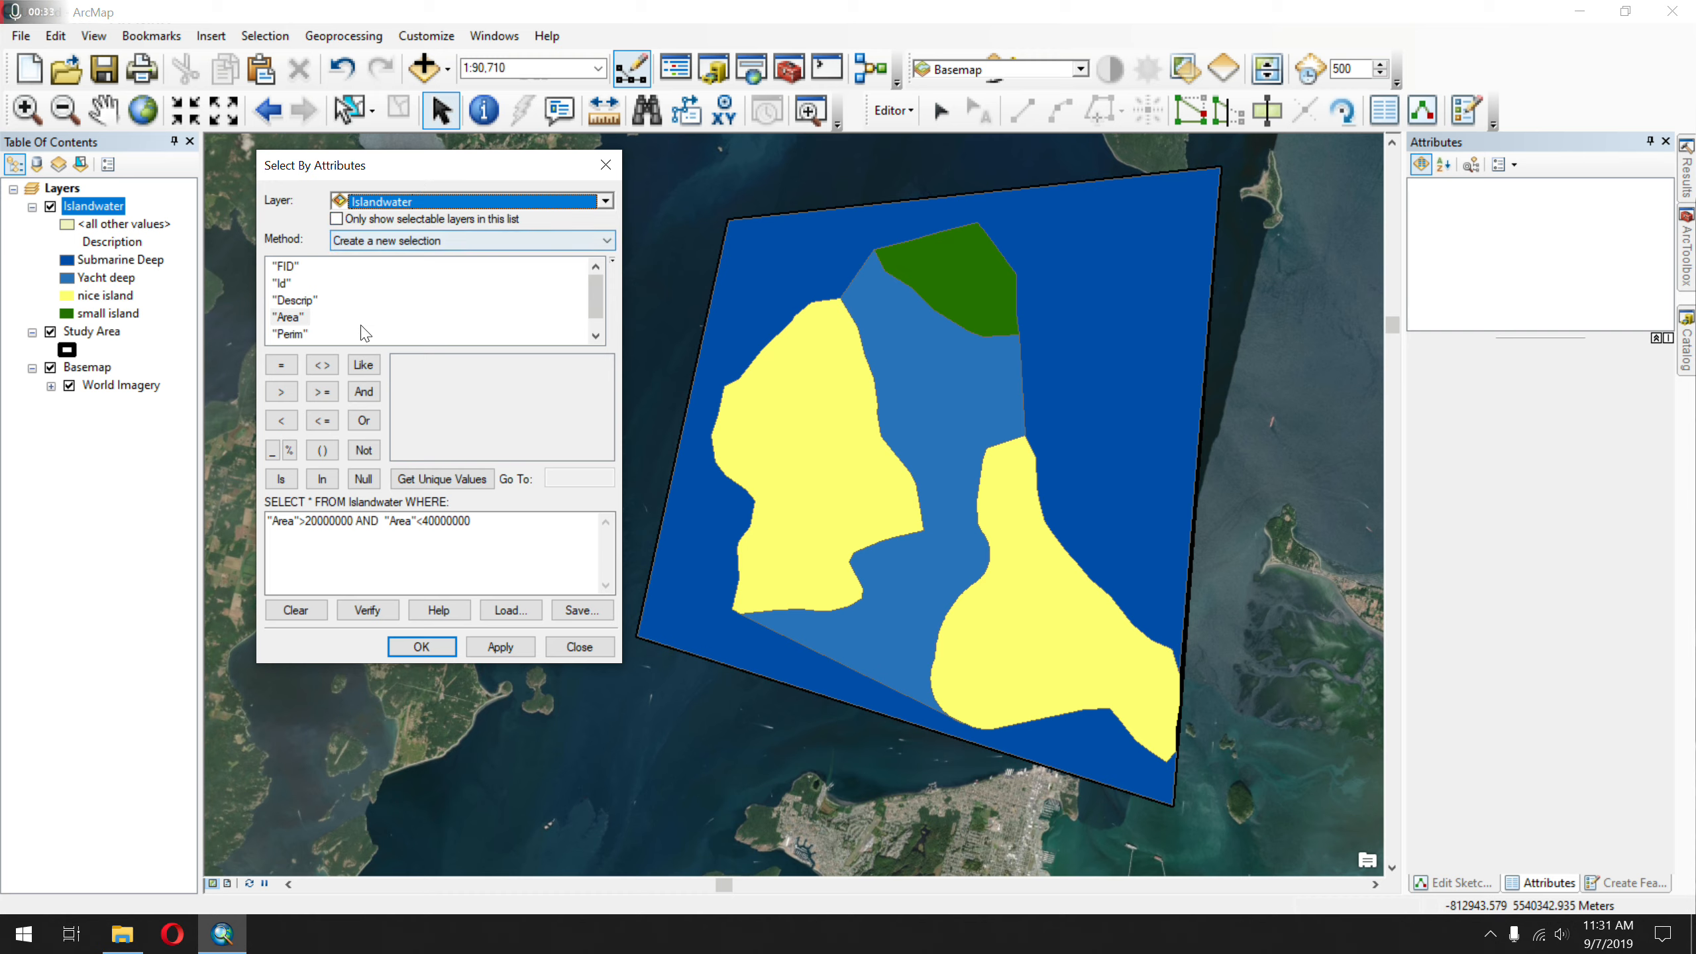
click(289, 318)
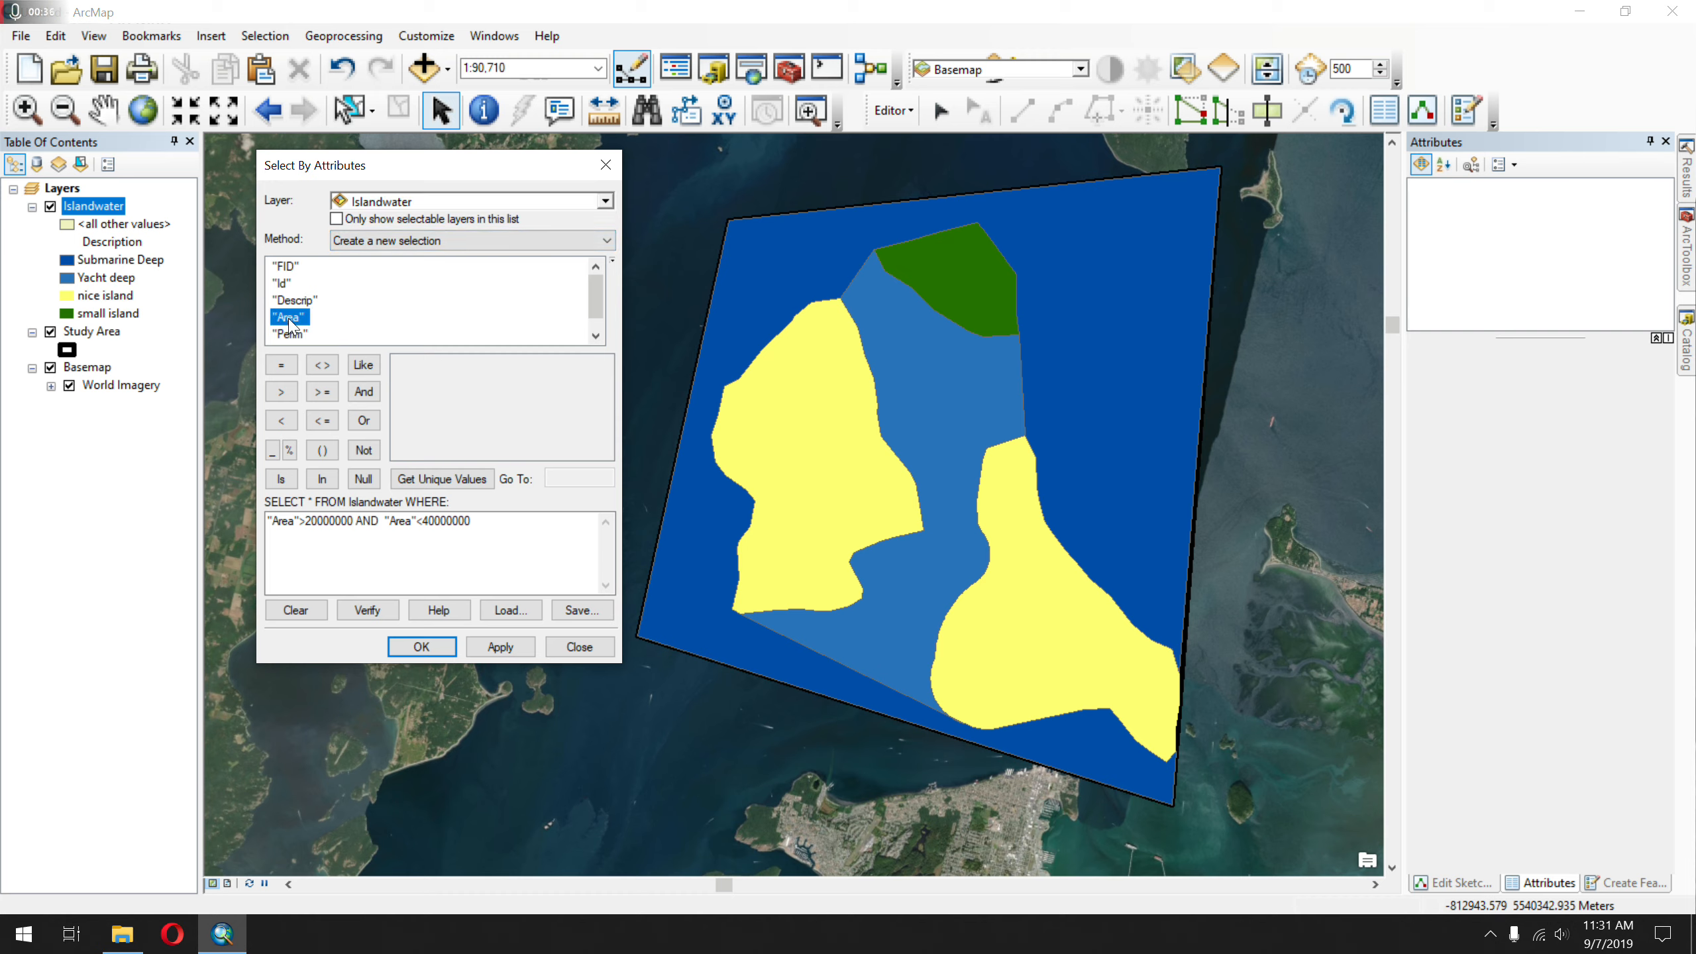
drag(476, 523, 6, 528)
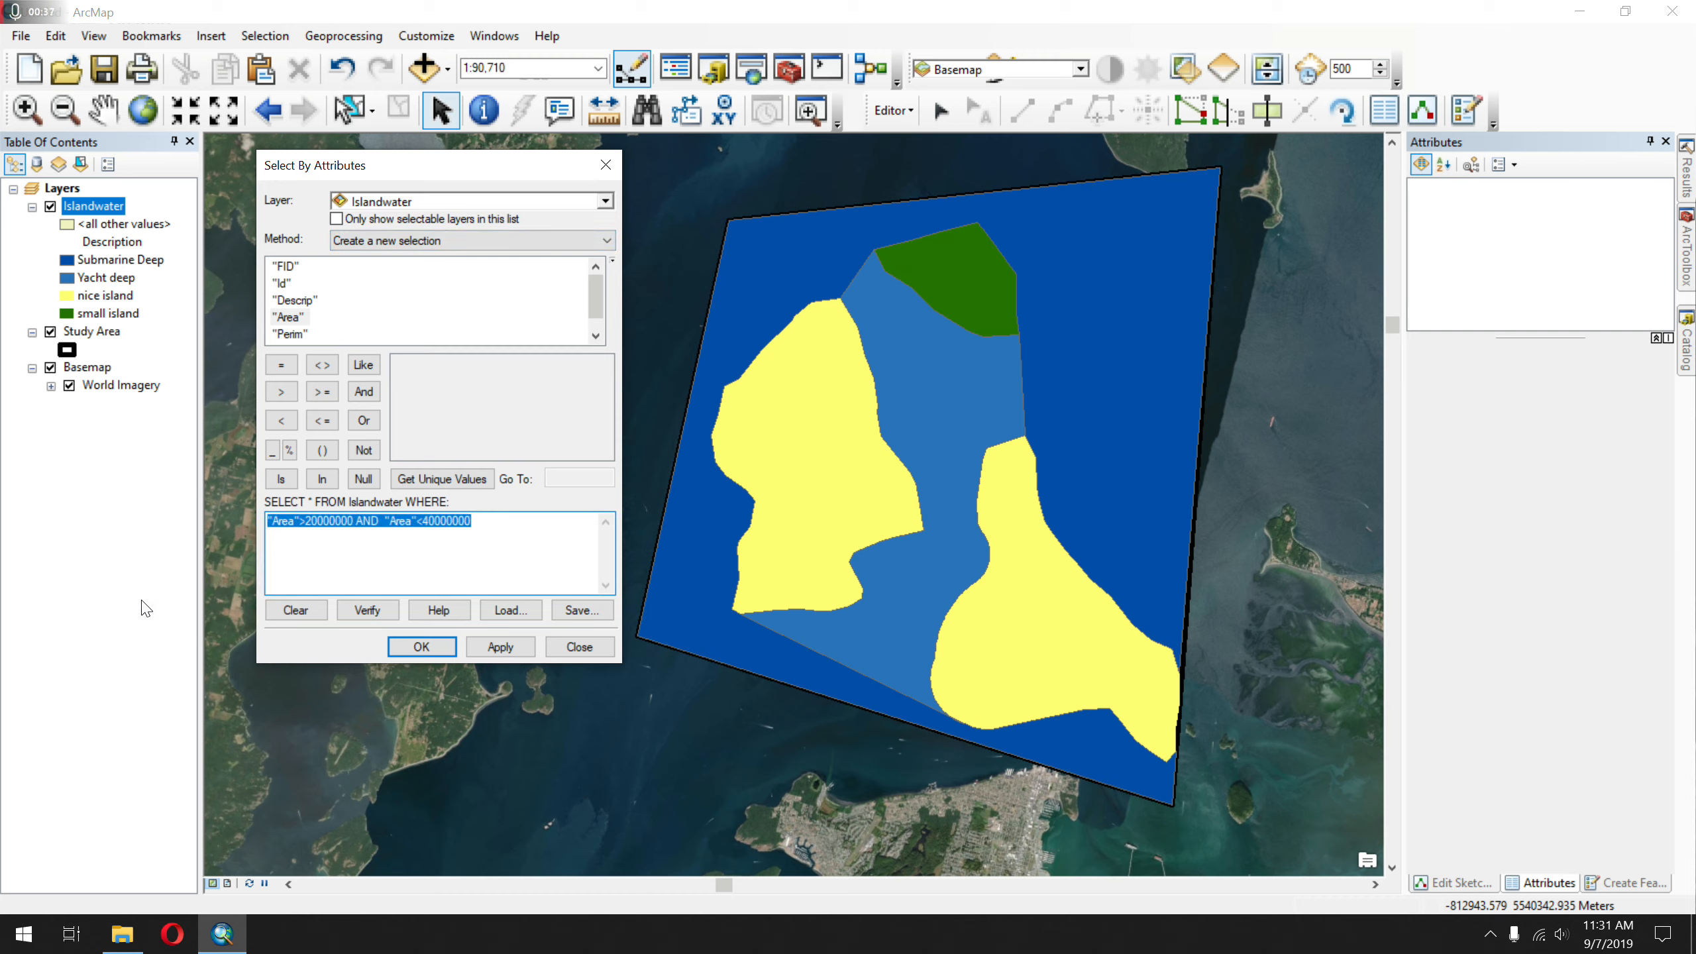
key(BackSpace)
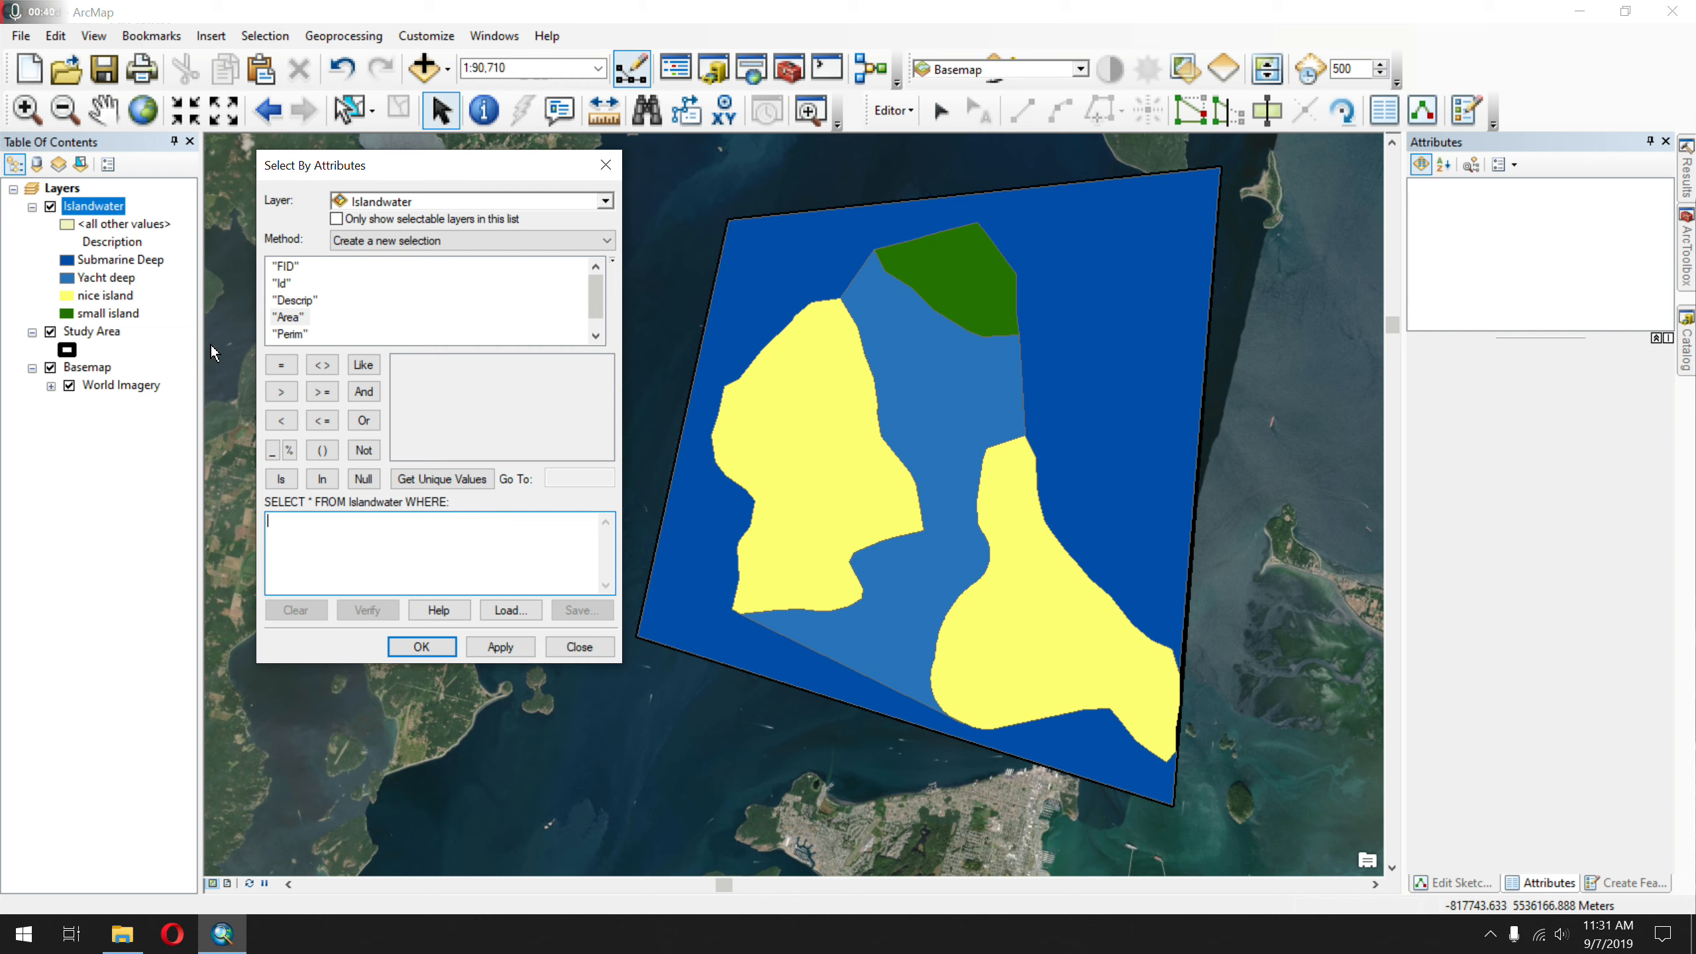
- Select the Islandwater polygons matching "Area">20000000 AND "Area"<40000000, and close the query dialog
click(288, 318)
double_click(288, 318)
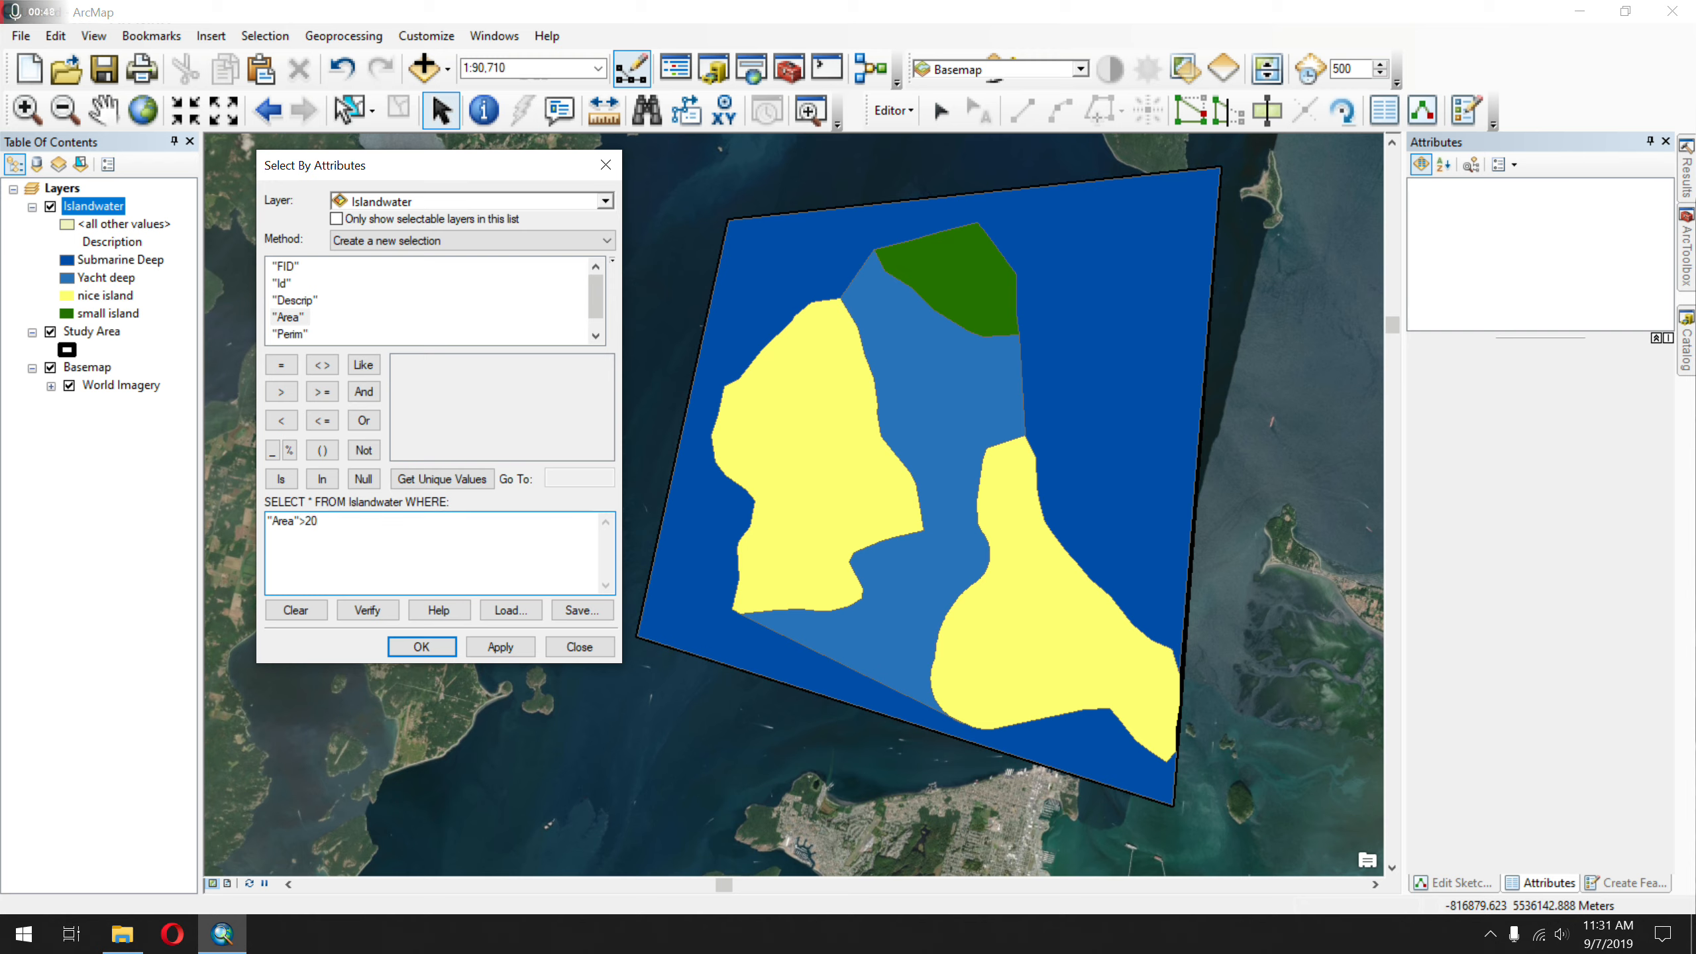
text(>20000000)
click(363, 391)
click(291, 318)
double_click(293, 319)
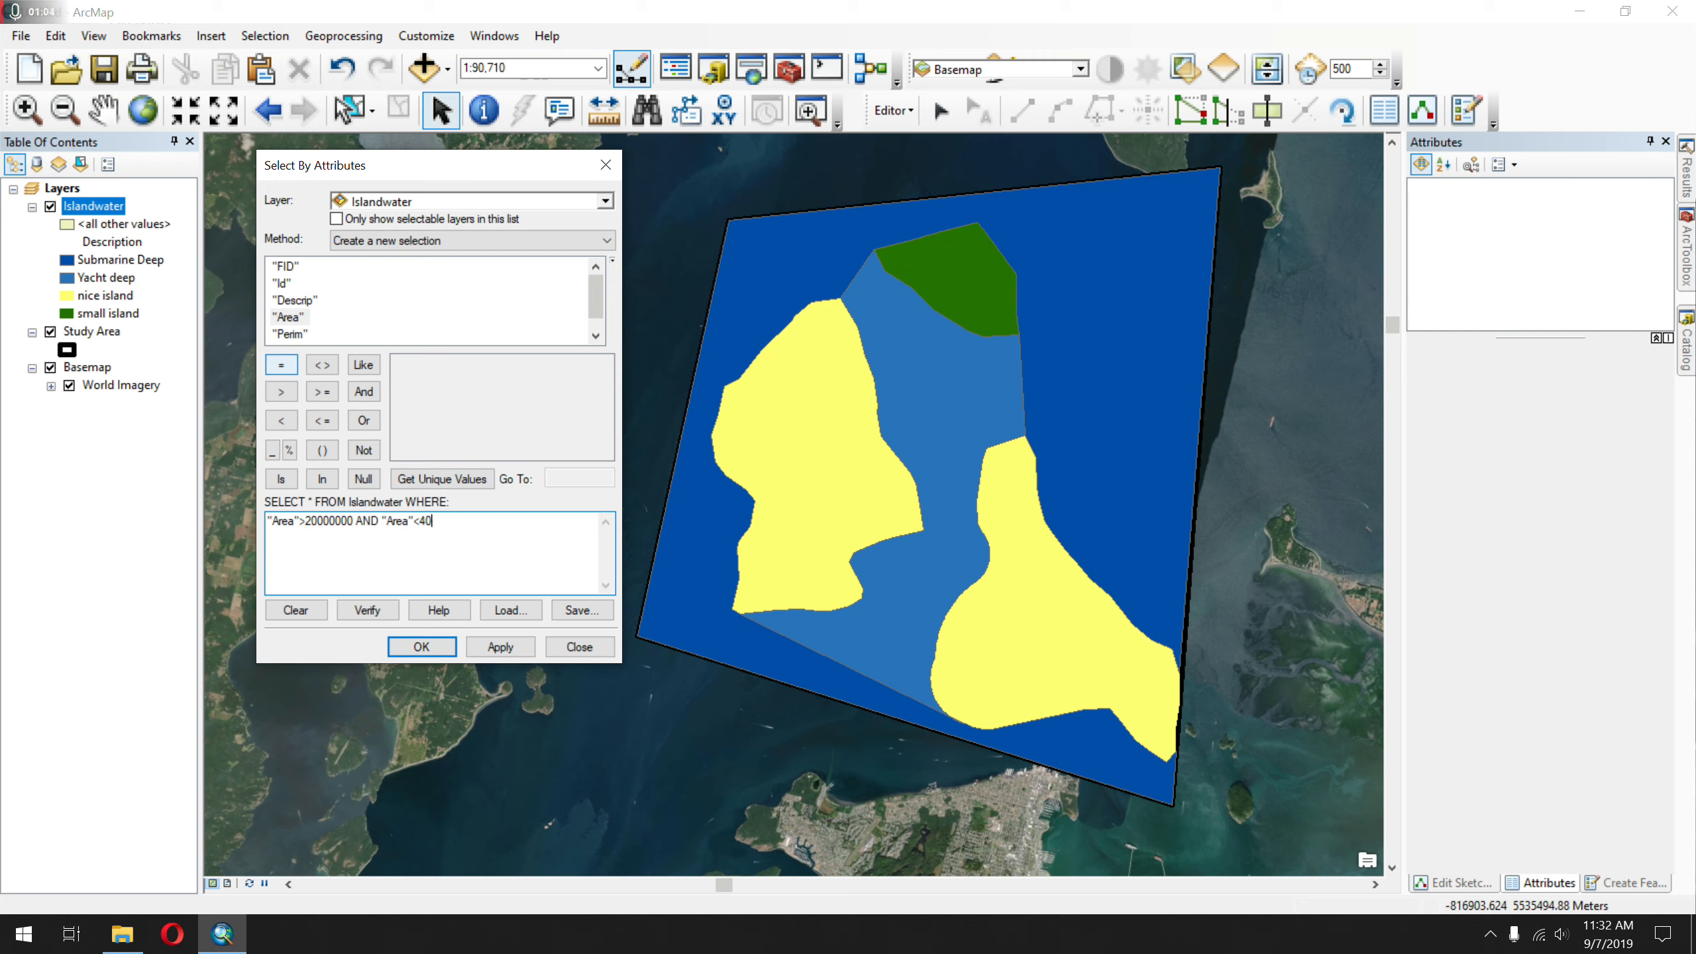
text(<40000000)
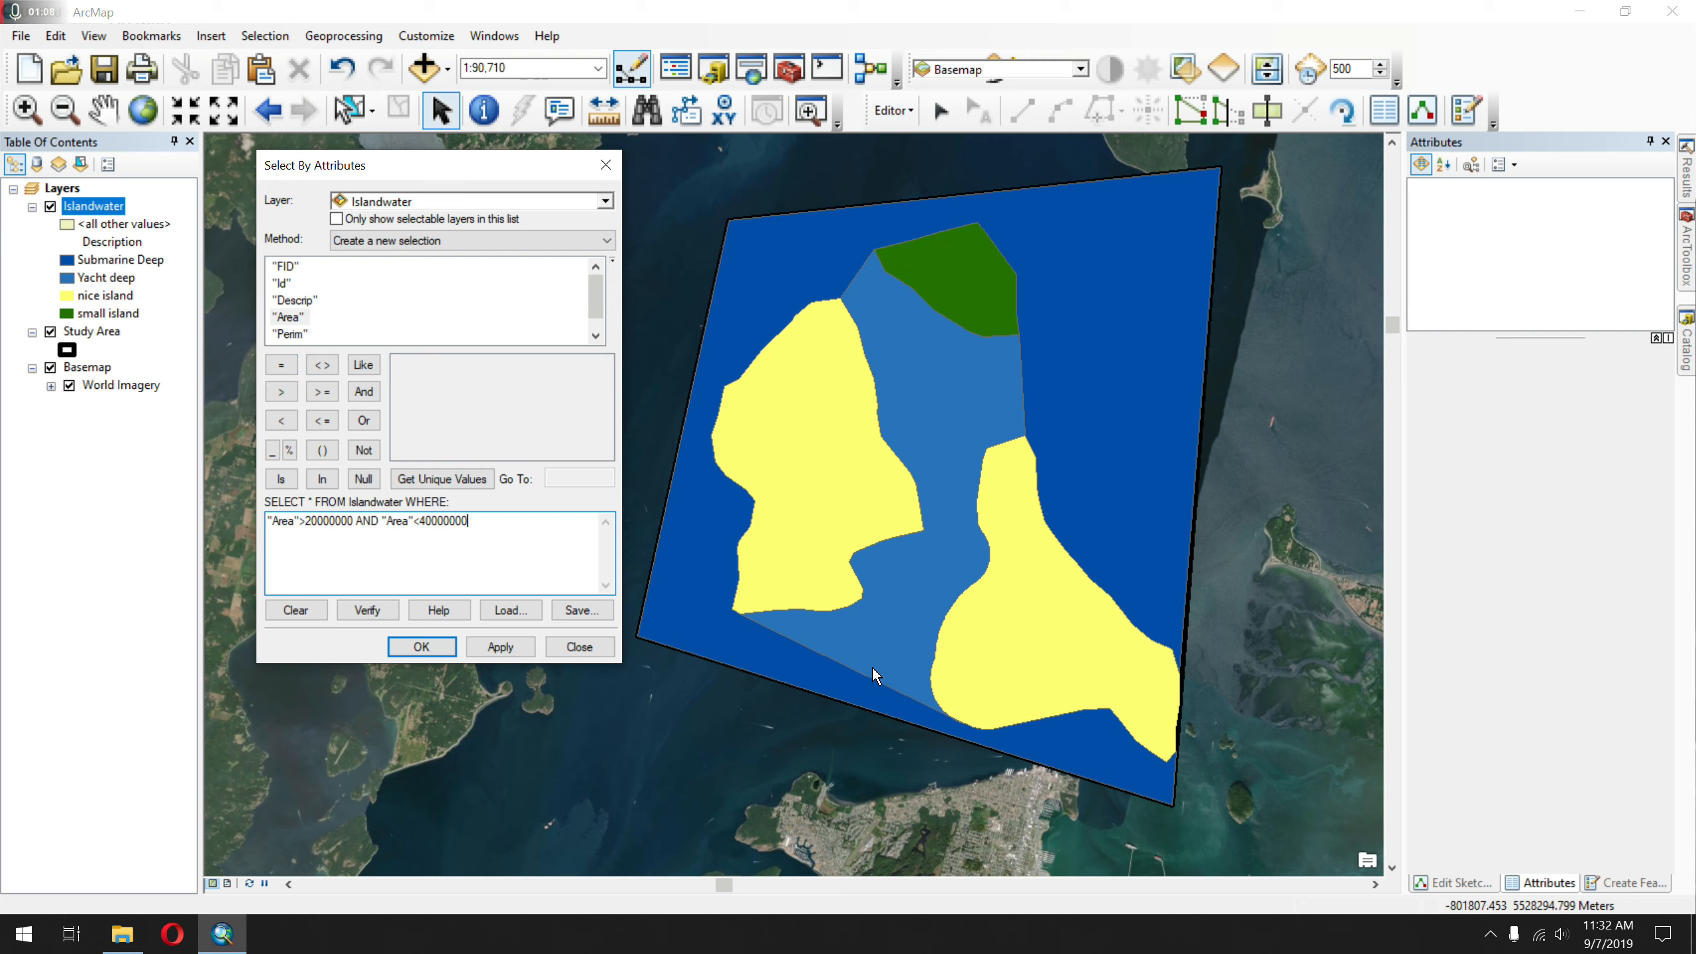
click(511, 648)
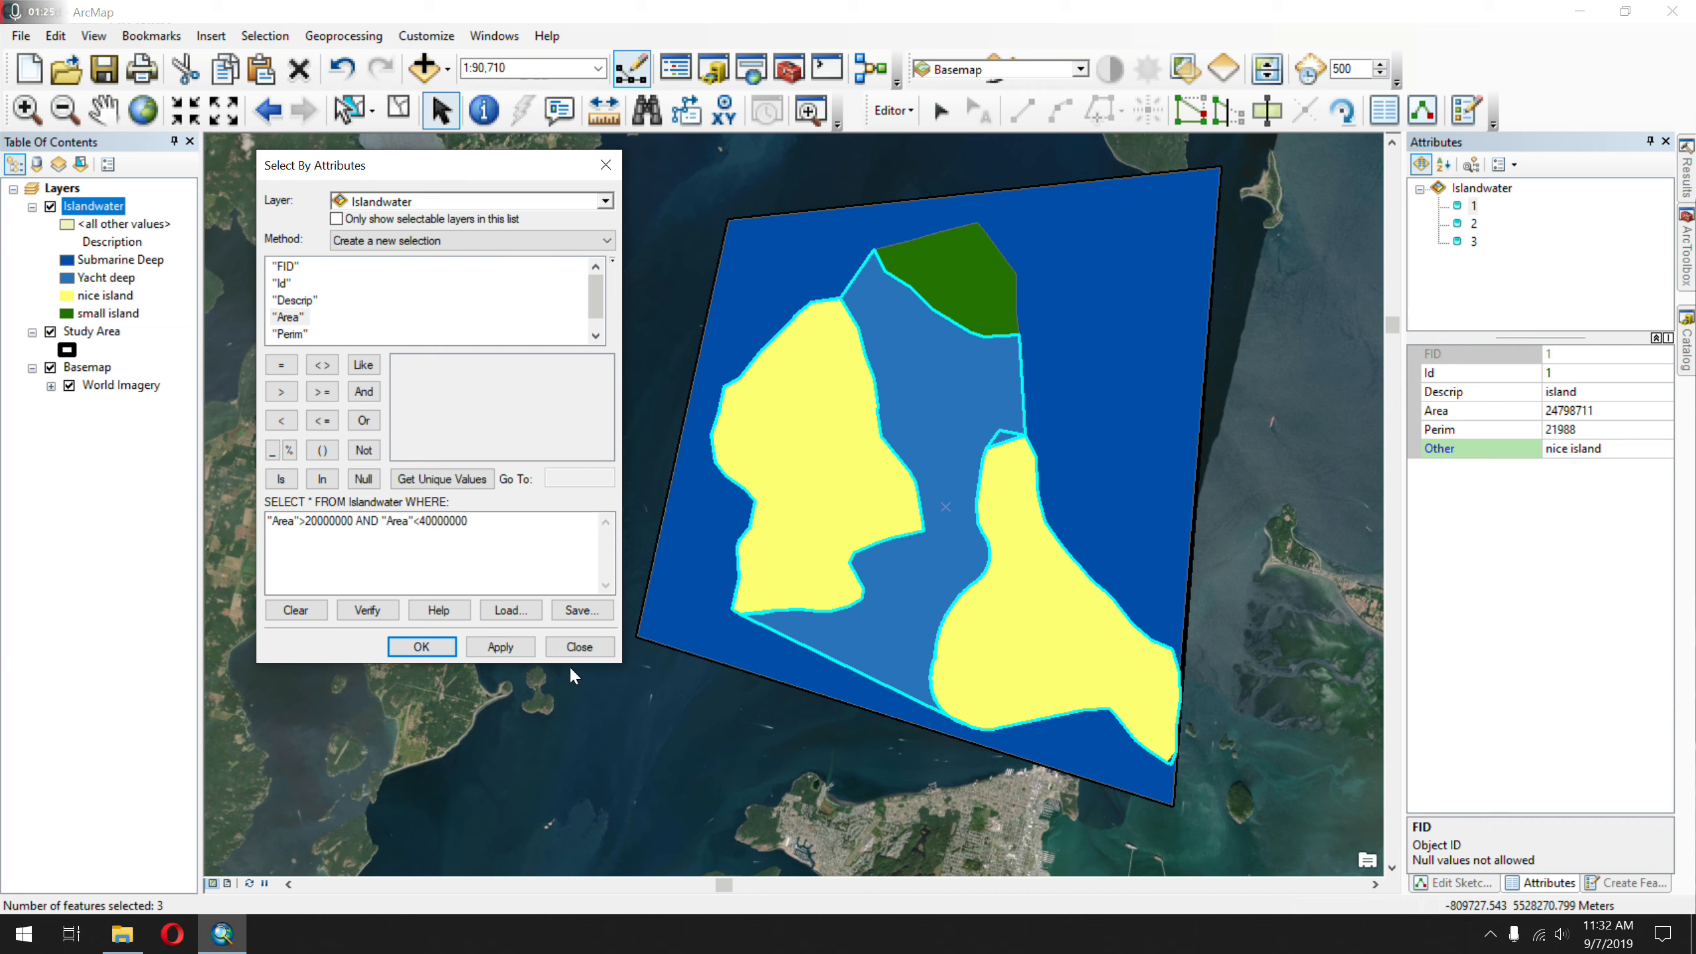
click(579, 646)
- Clear the selected Islandwater features
click(280, 39)
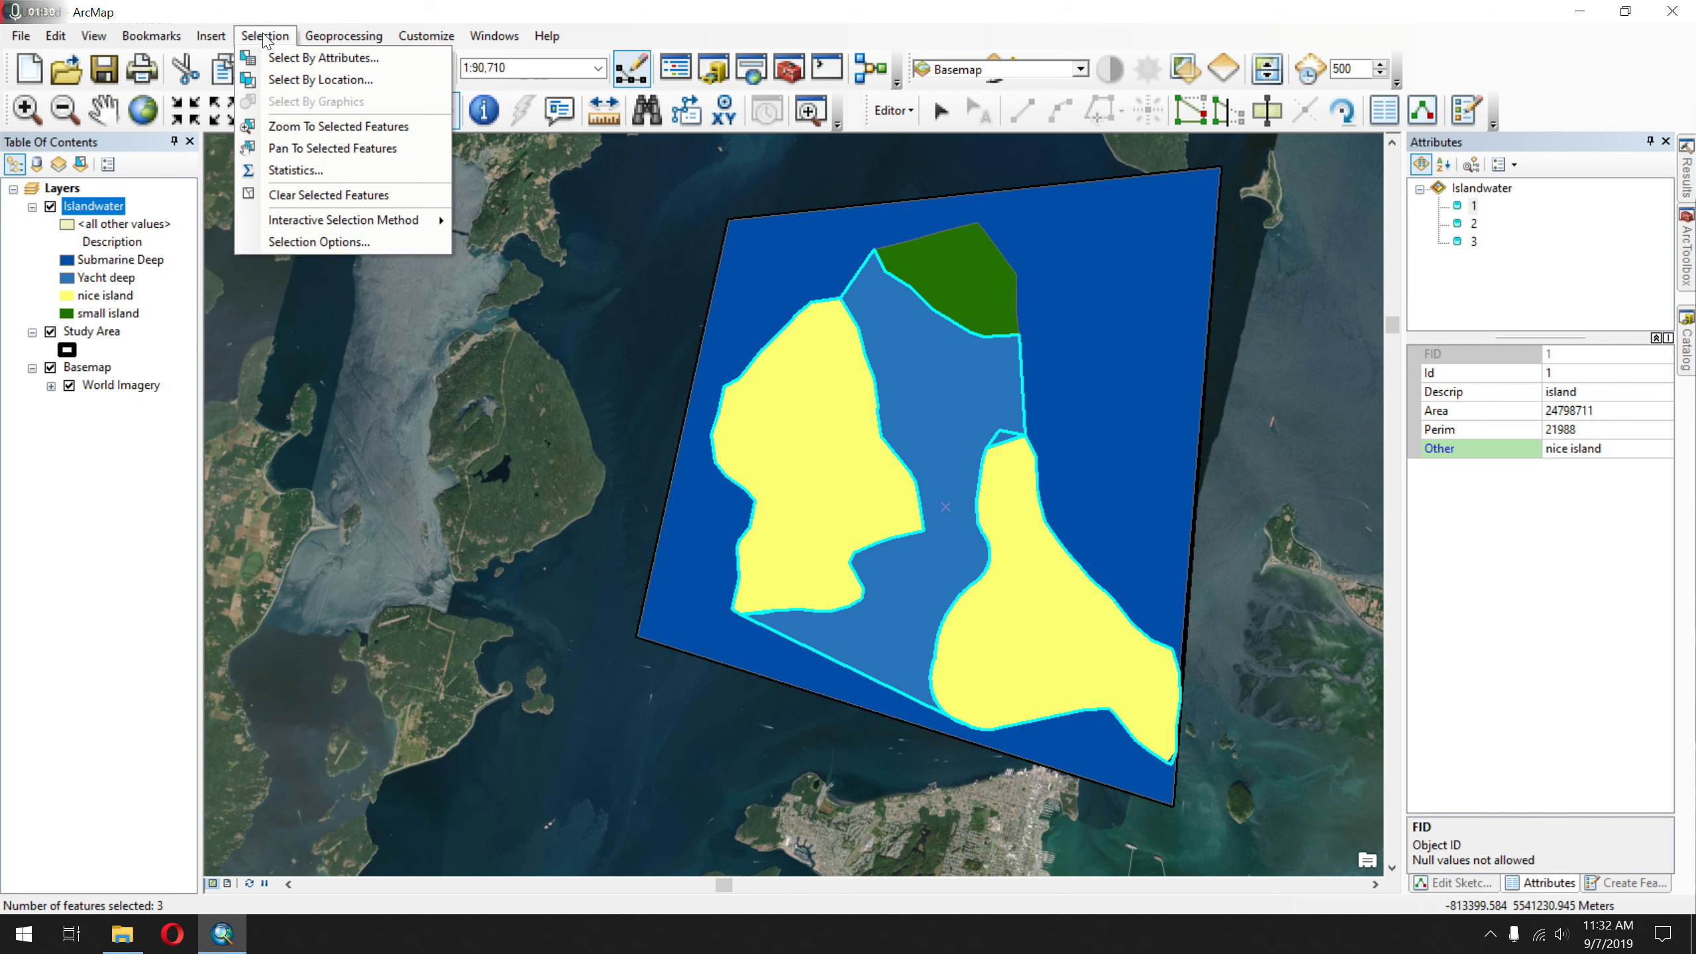
click(364, 194)
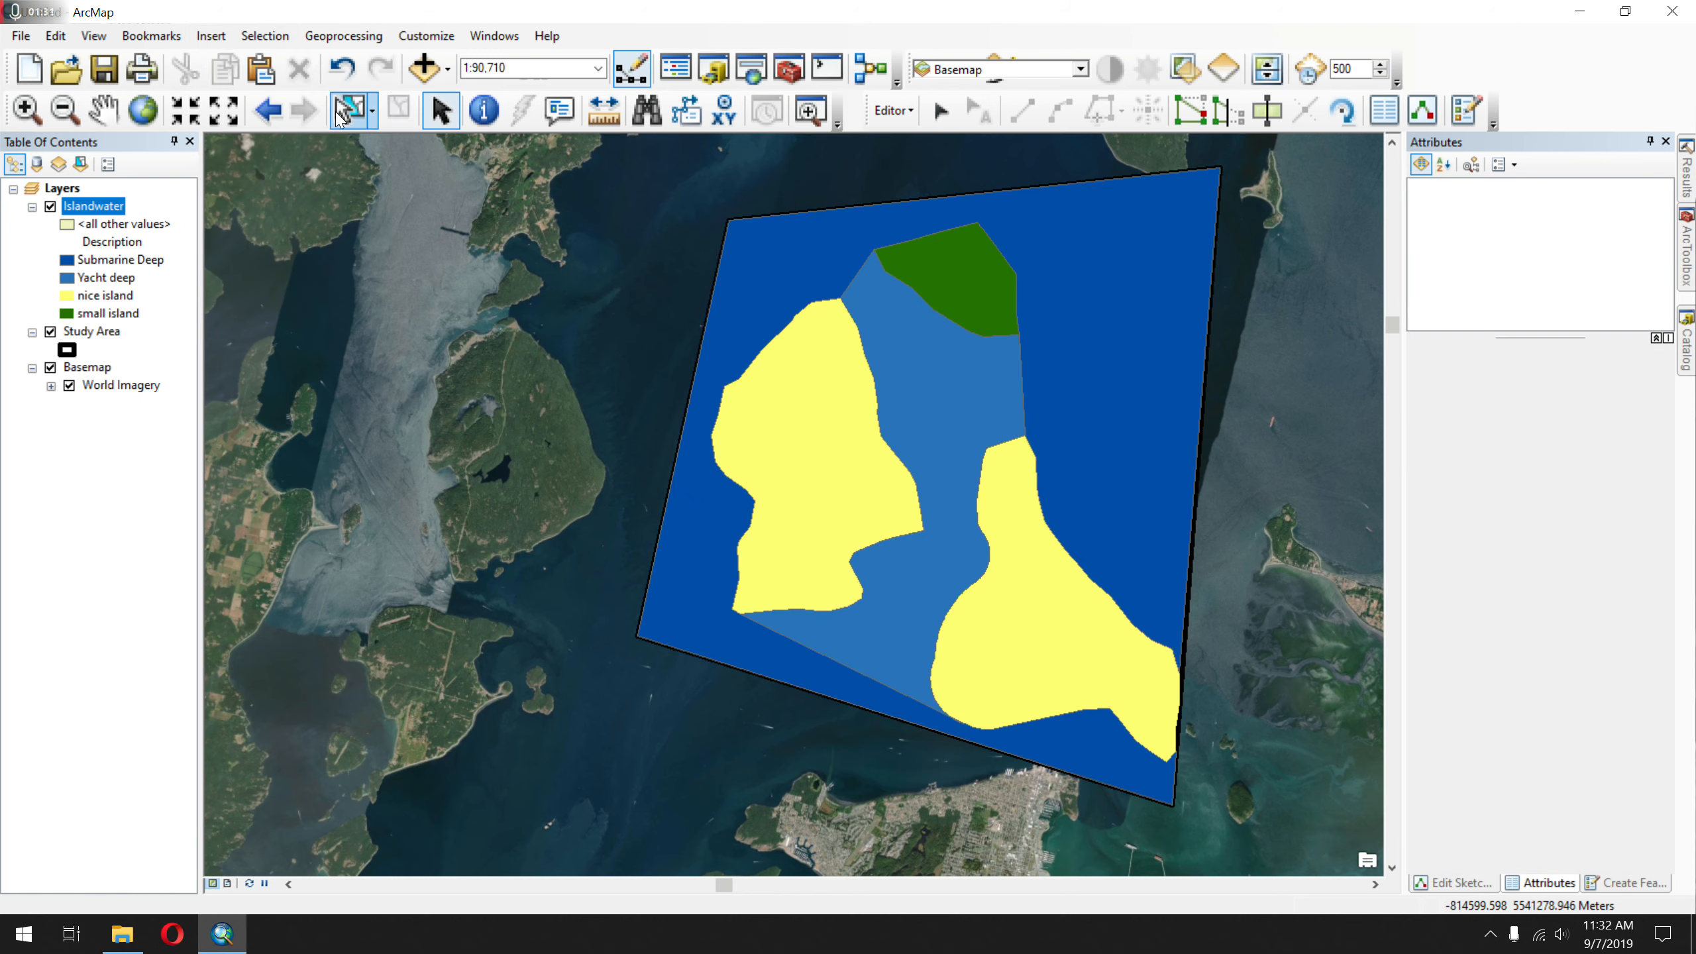
click(274, 37)
click(425, 35)
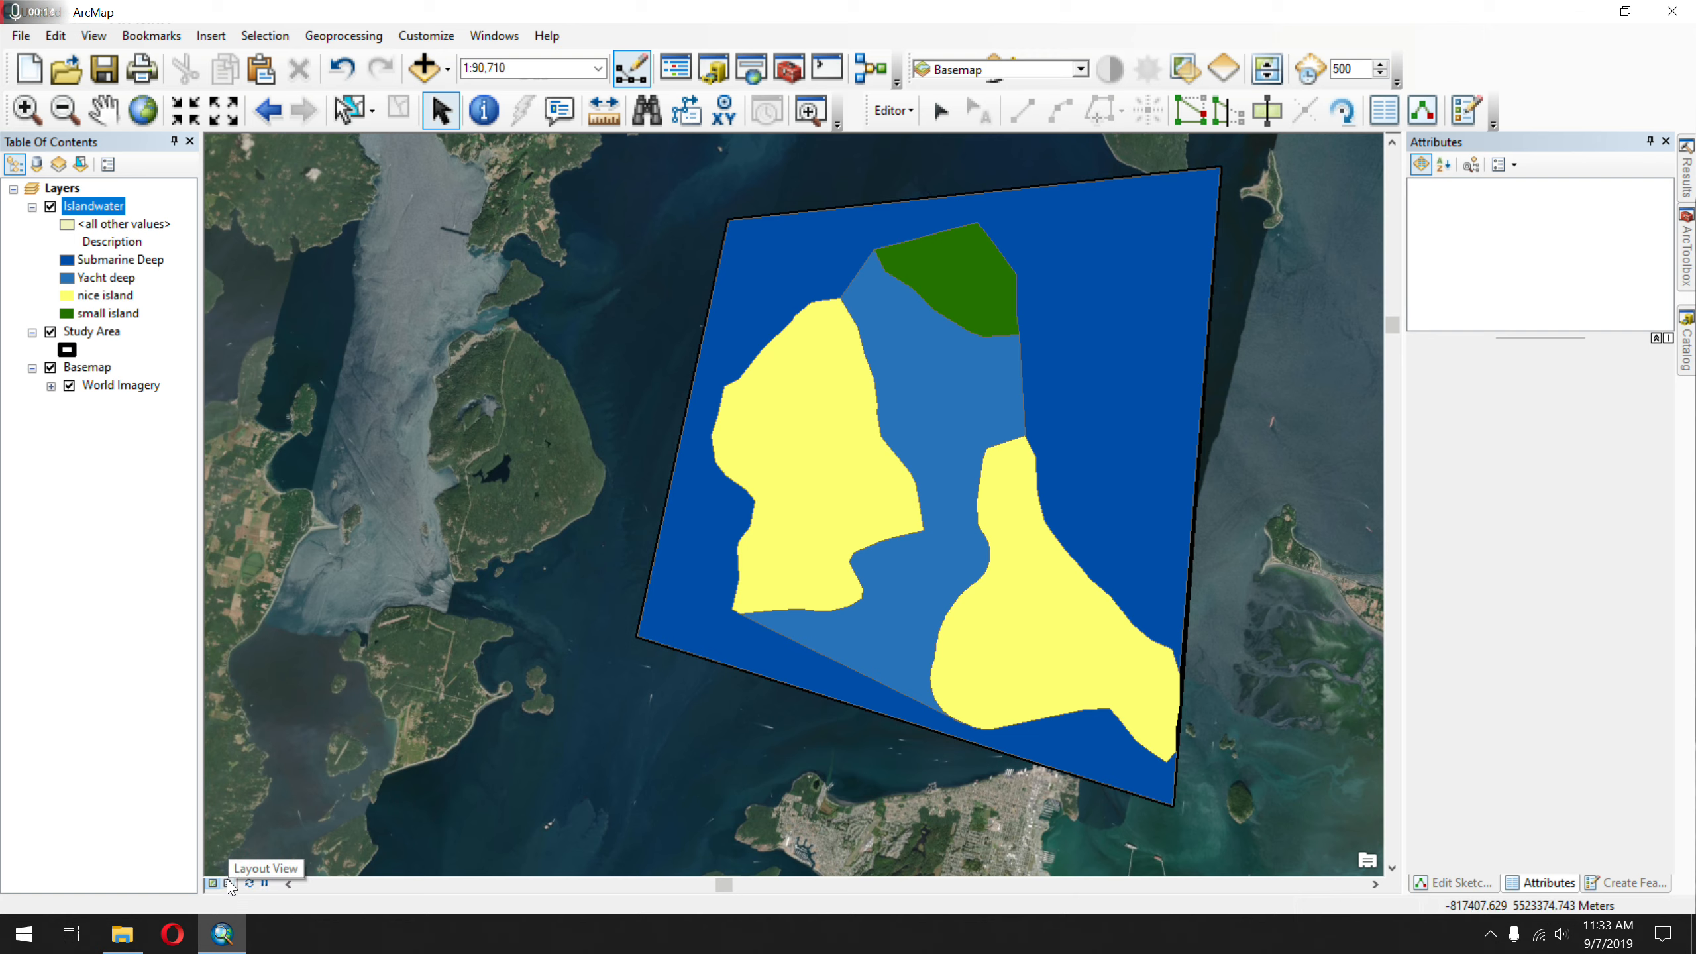
- Switch to layout view and change the layout to the Letter (ANSI A) Landscape.mxd template
click(230, 883)
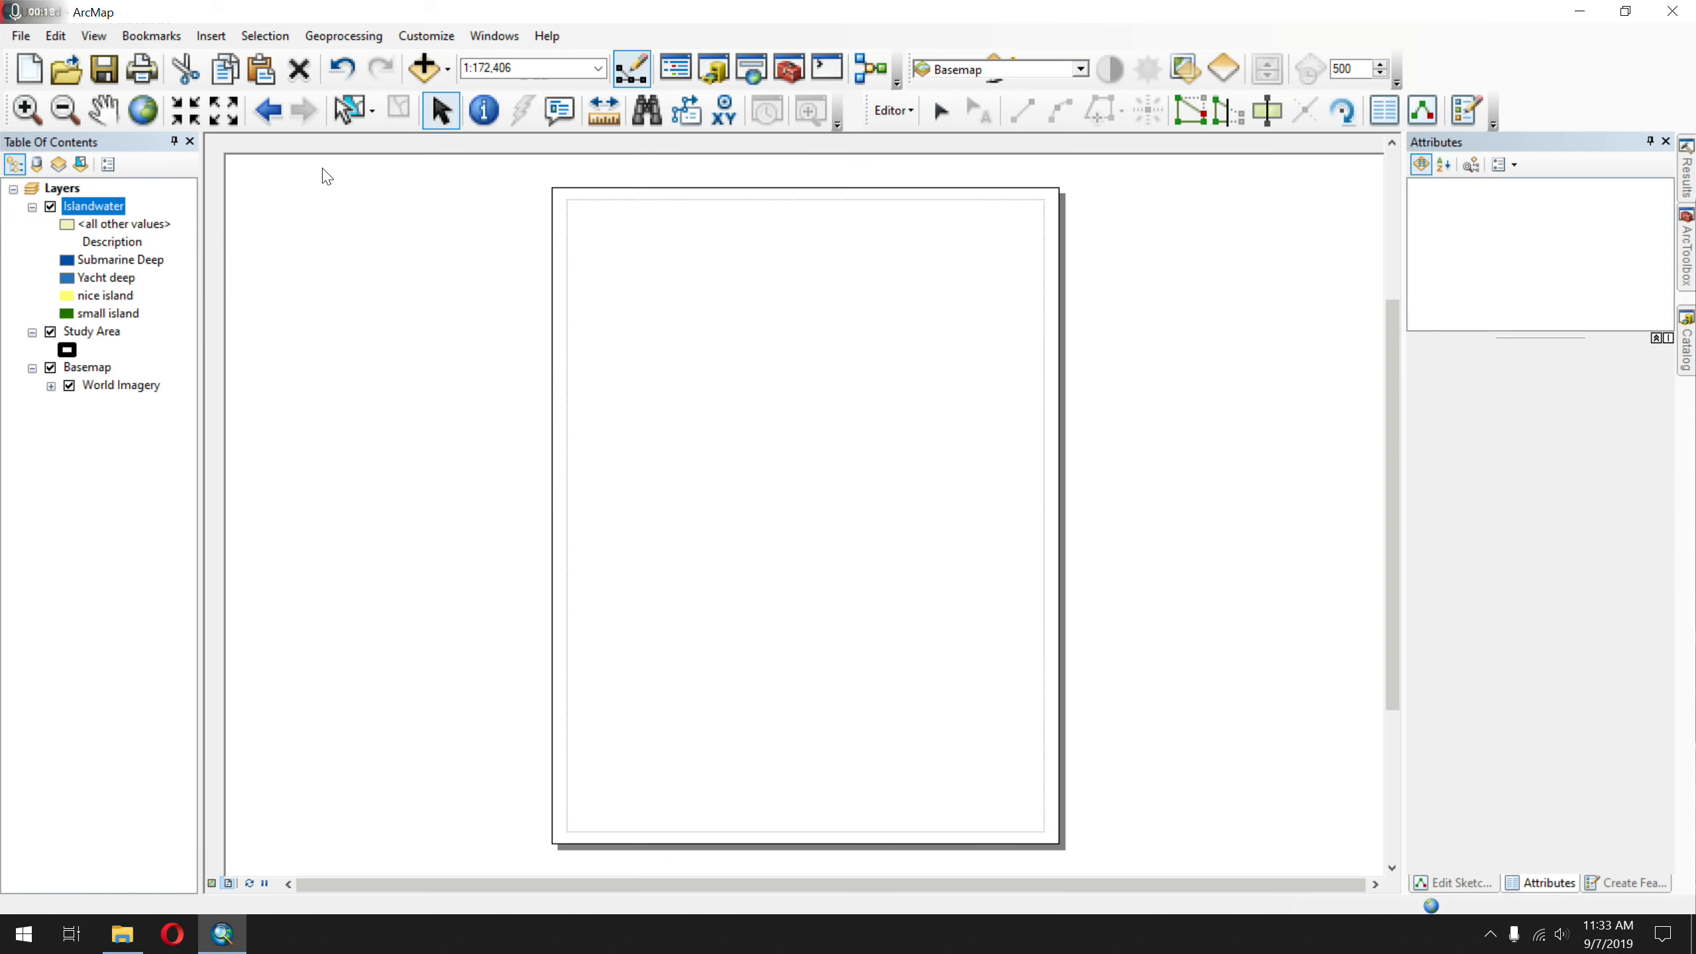
right_click(1086, 328)
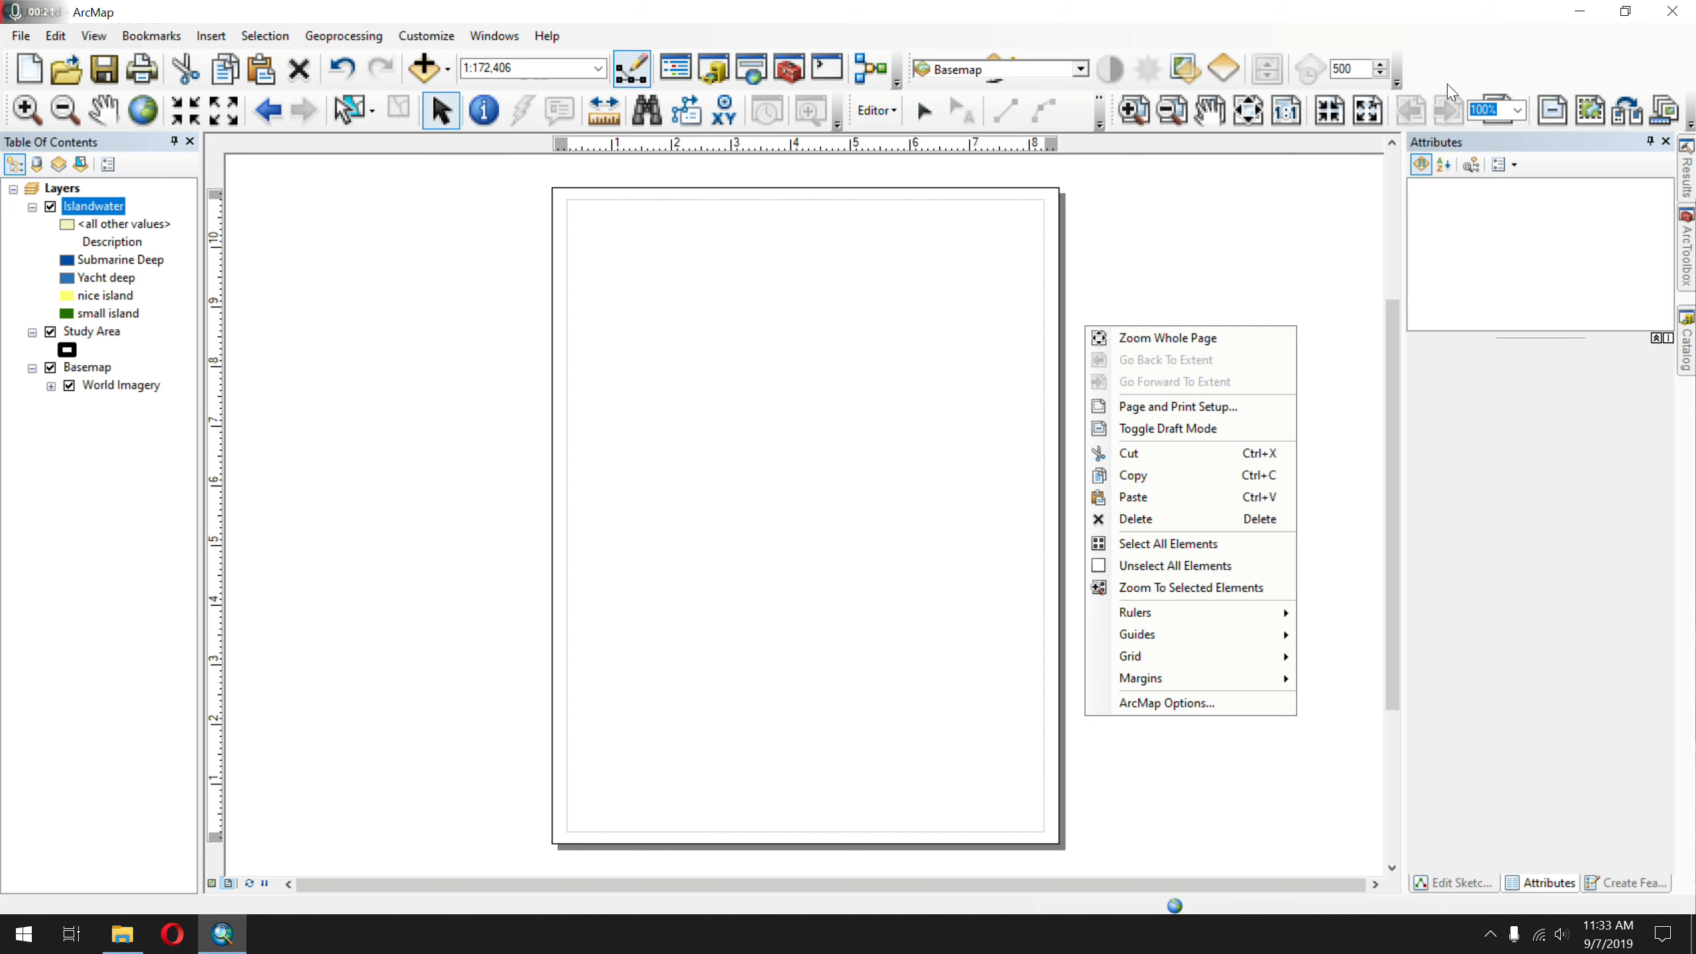
click(1198, 225)
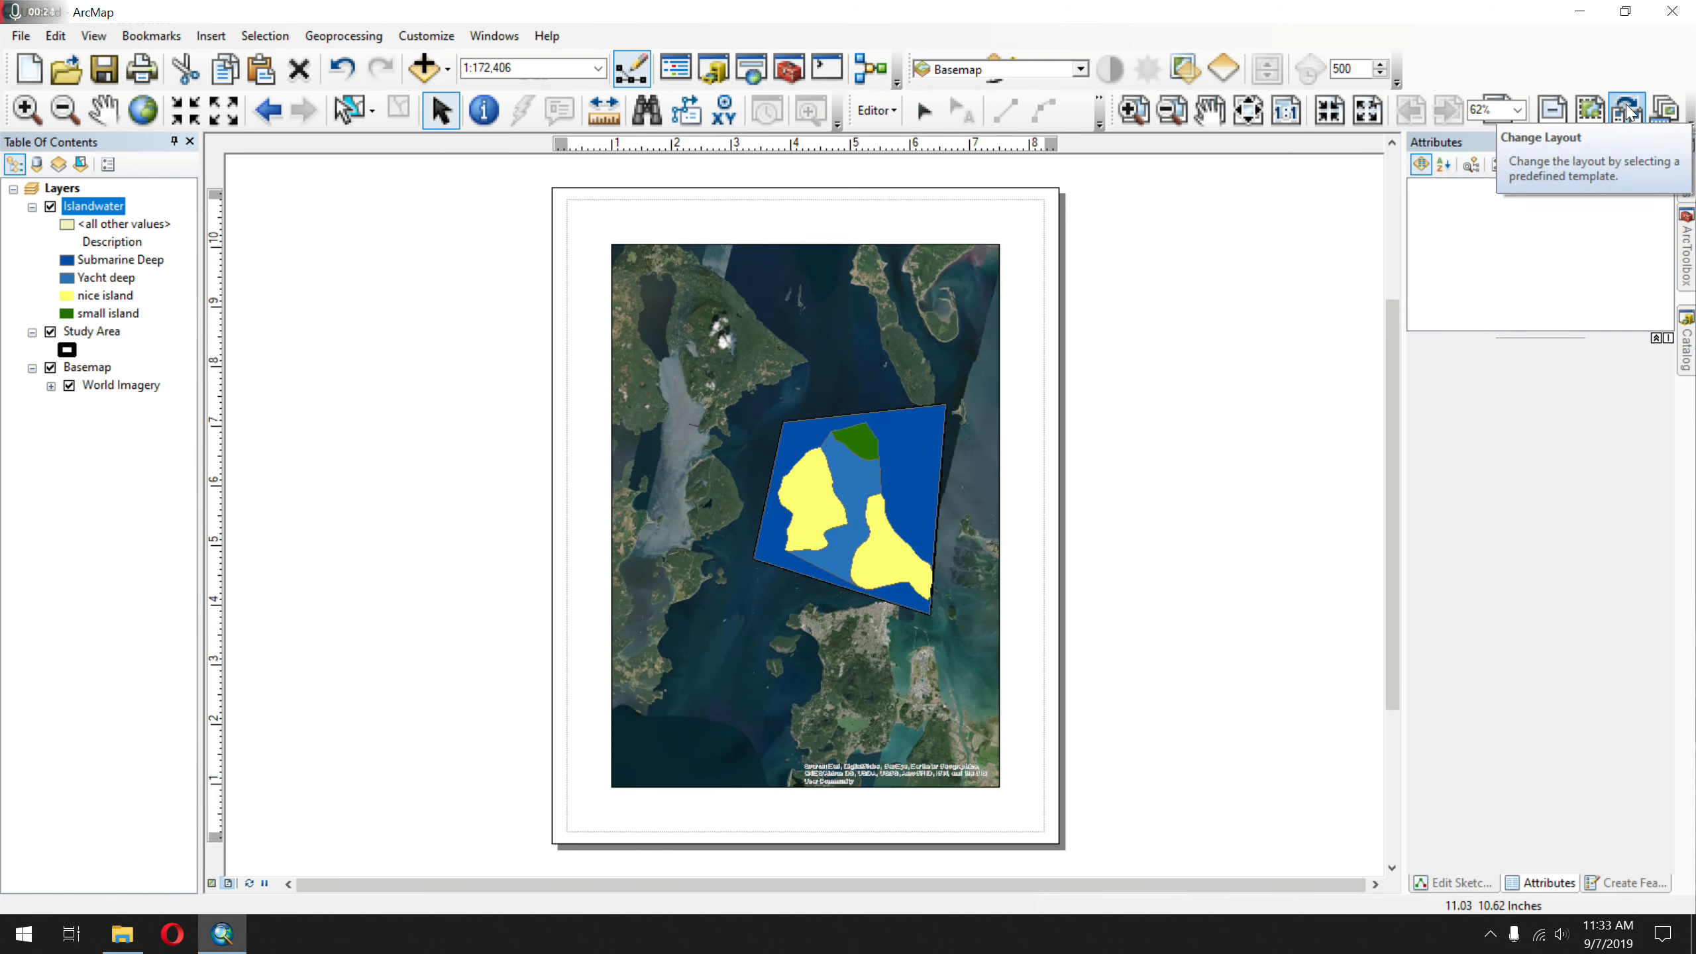
click(1627, 112)
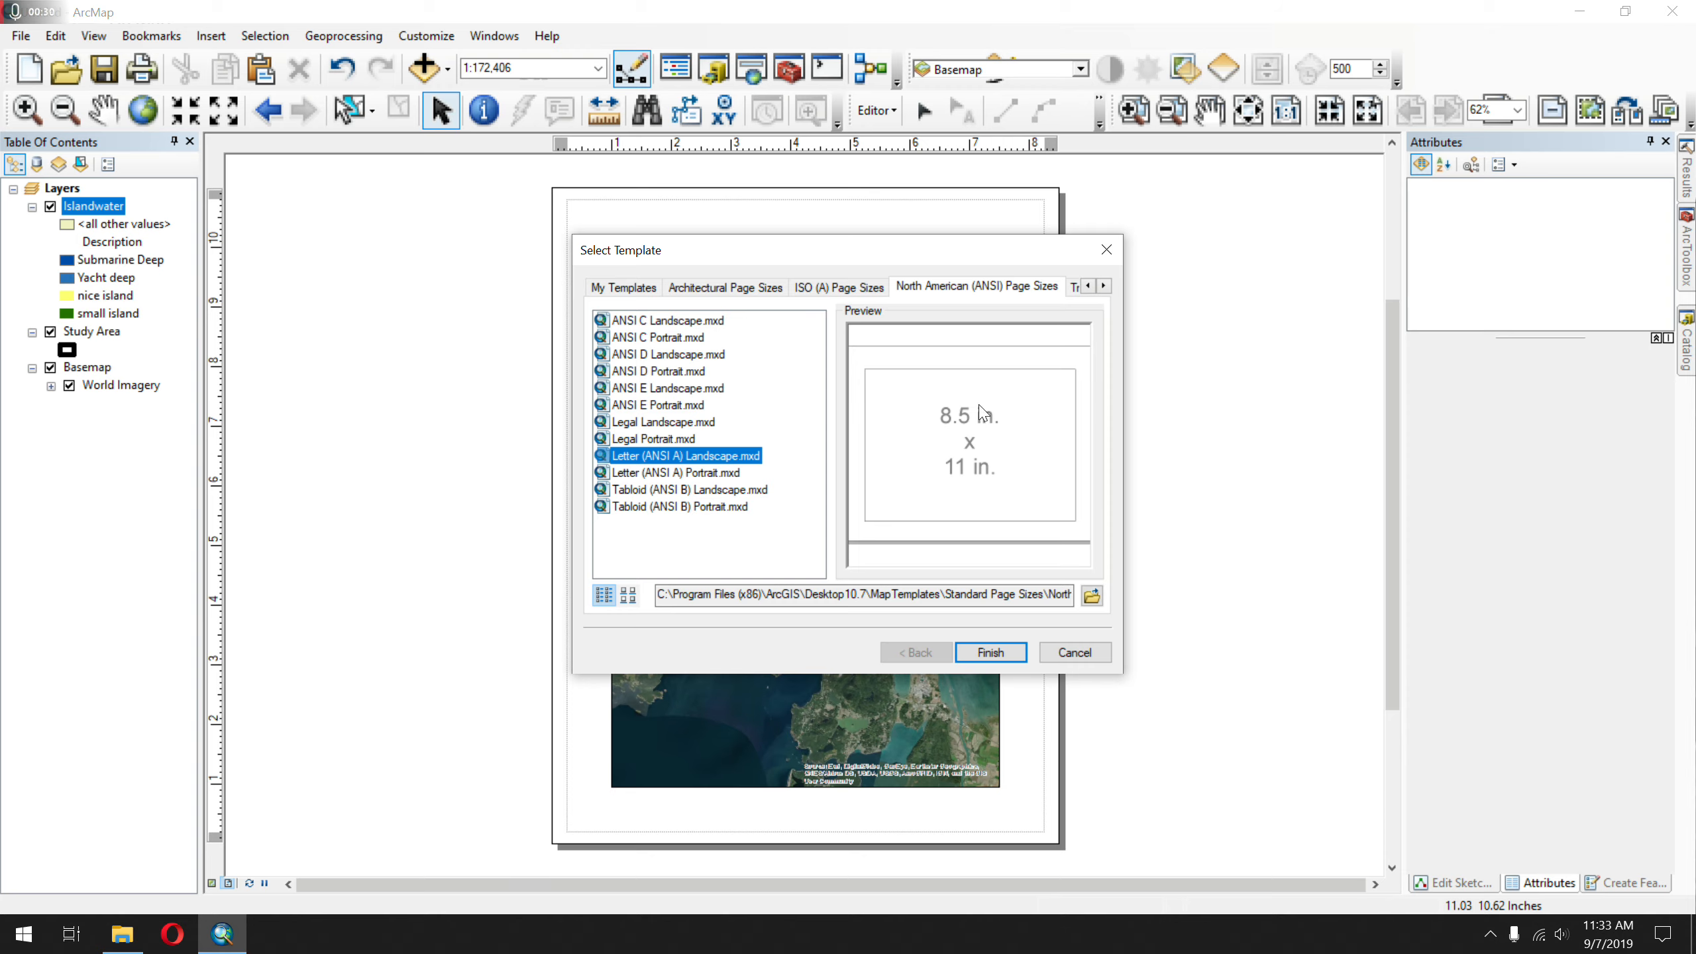
click(1018, 660)
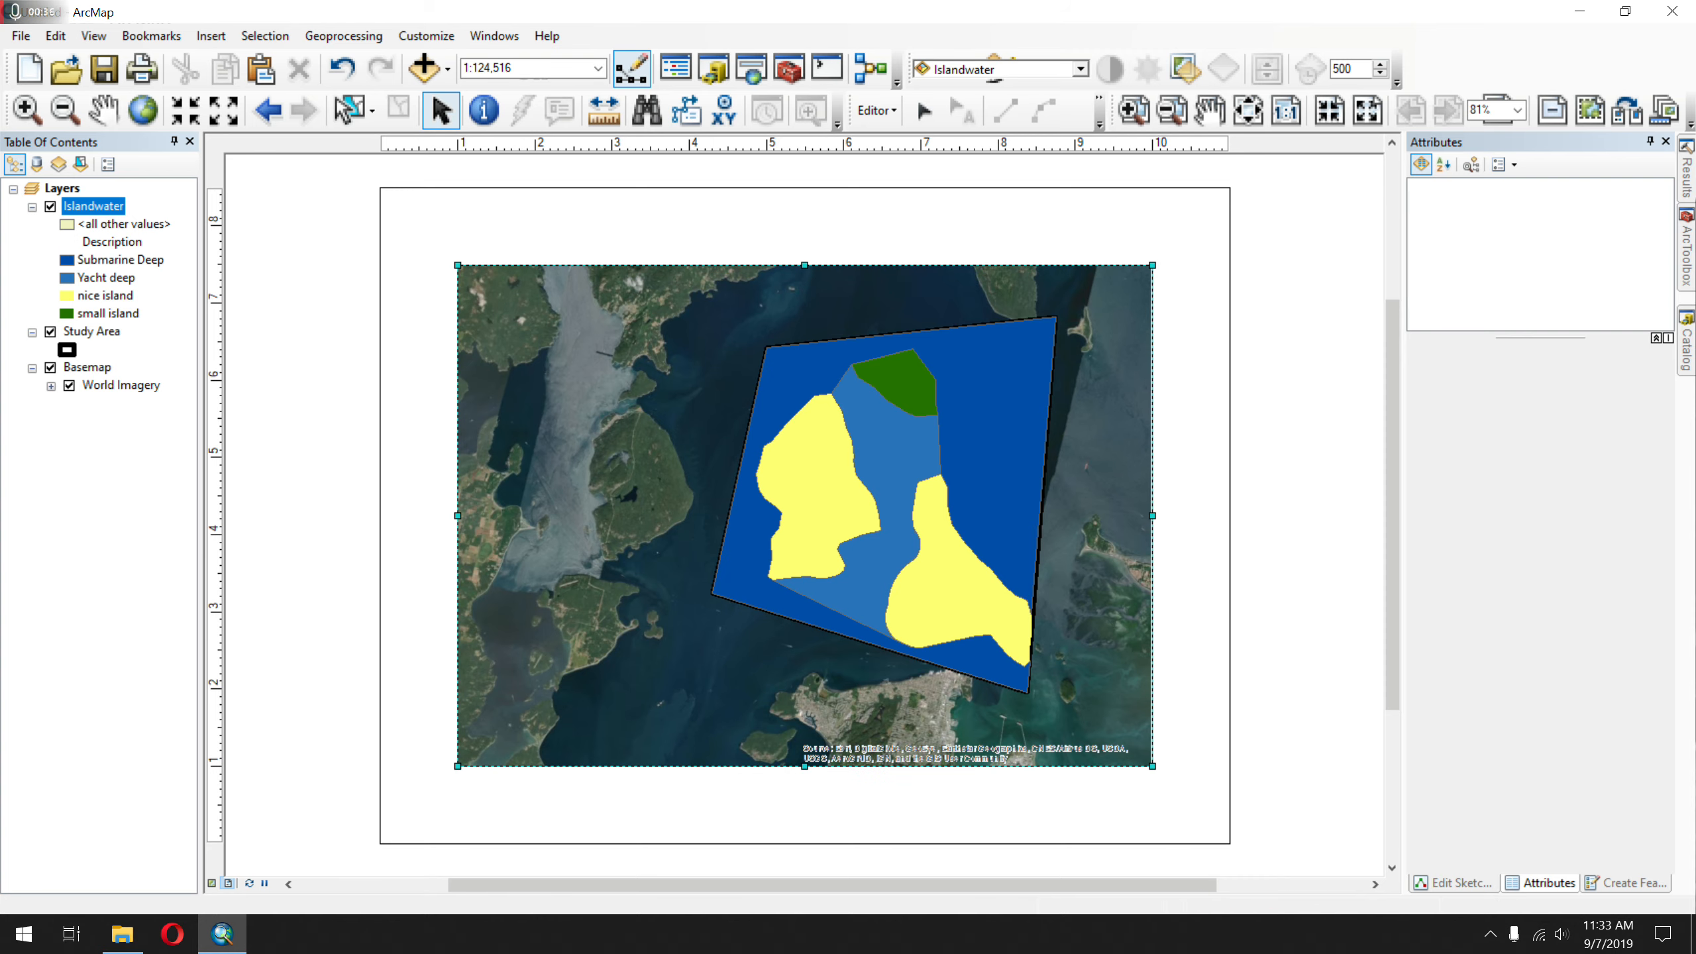
- Enlarge the data frame at two opposite corners so it fills the whole landscape page
click(459, 267)
drag(458, 262, 379, 188)
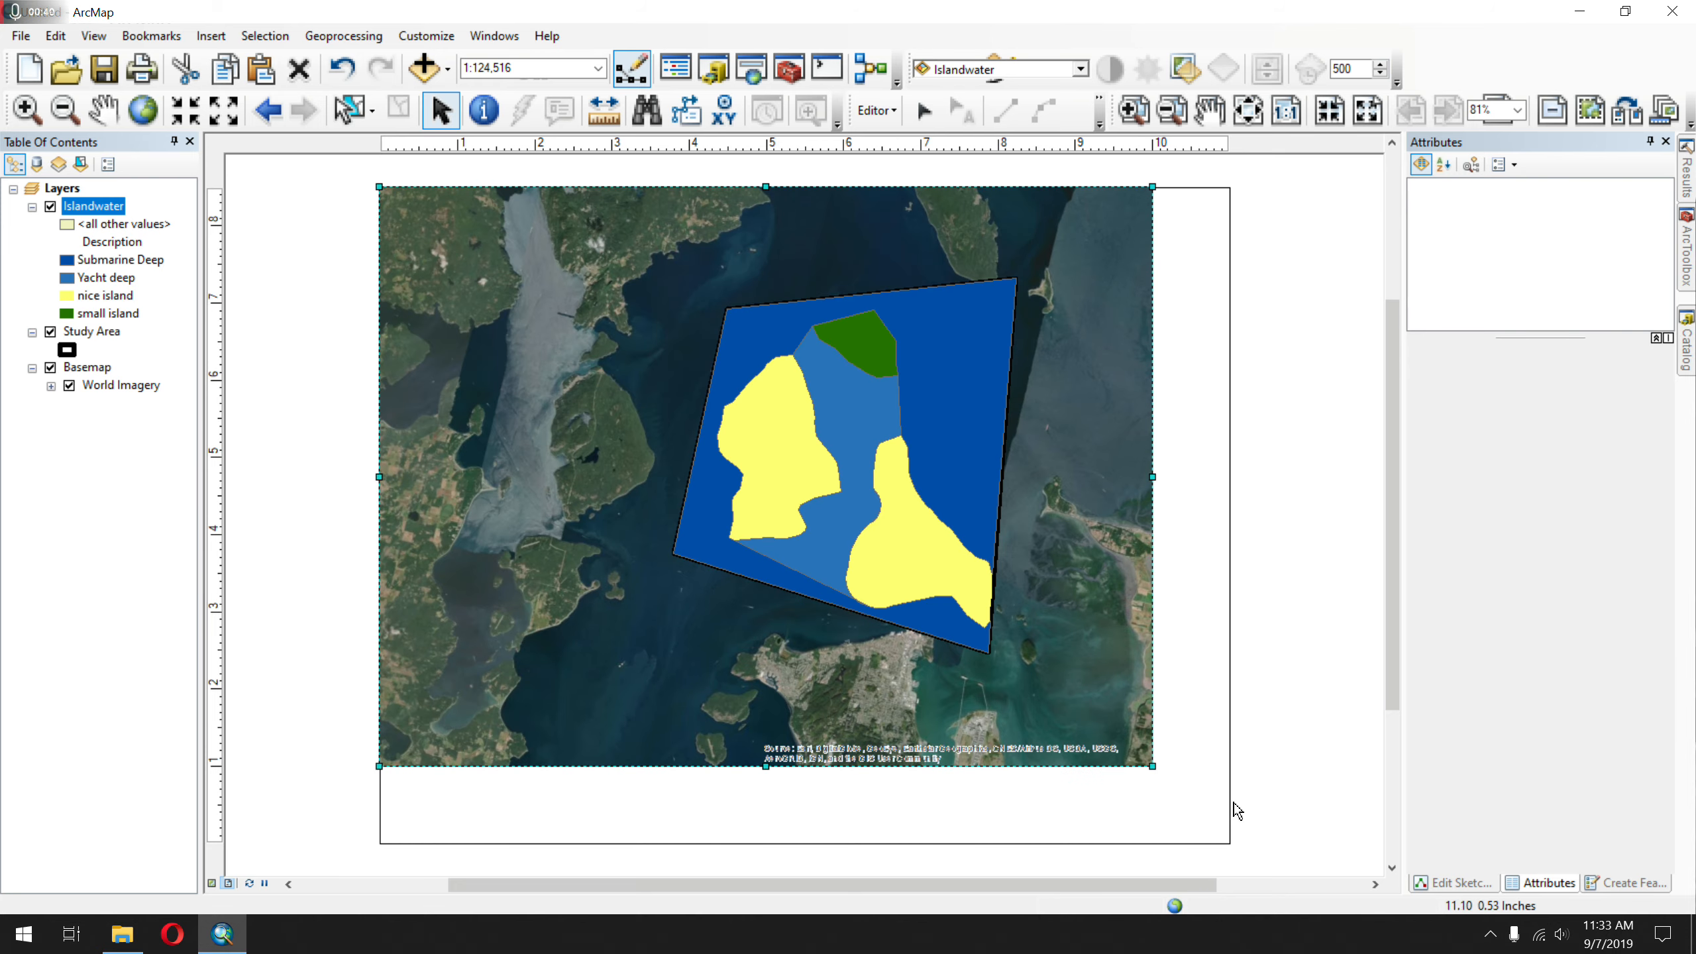
drag(1153, 767, 1230, 847)
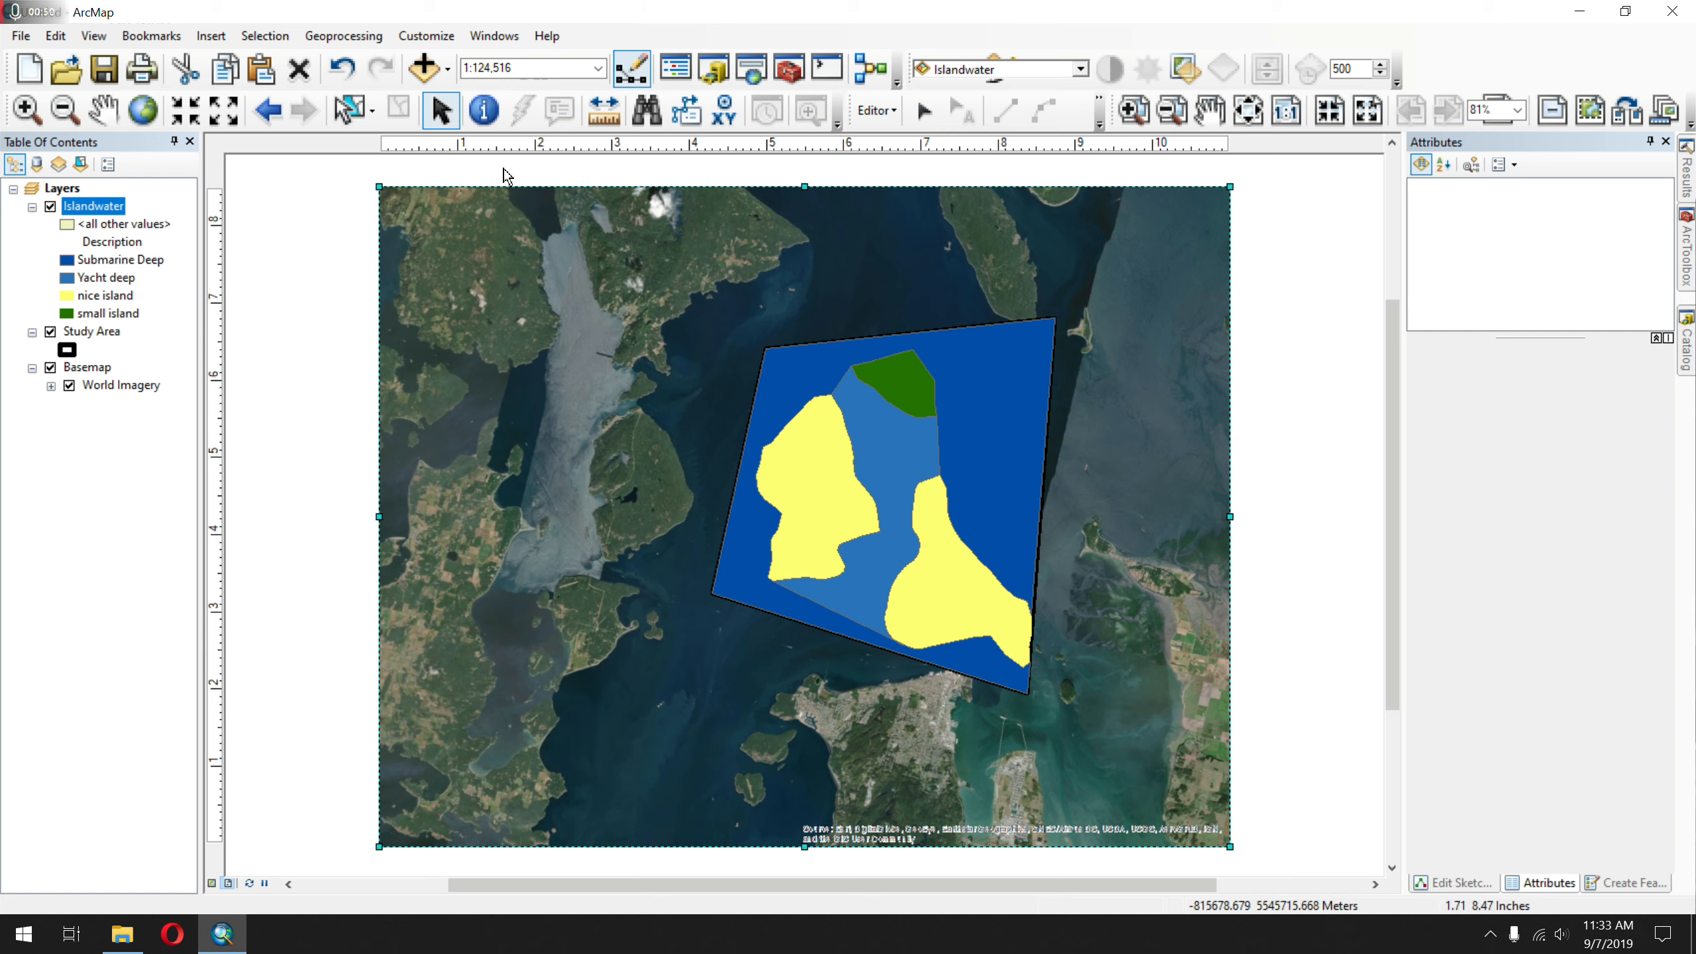
- Pan the map inside the data frame so the study area sits near the page centre
click(100, 112)
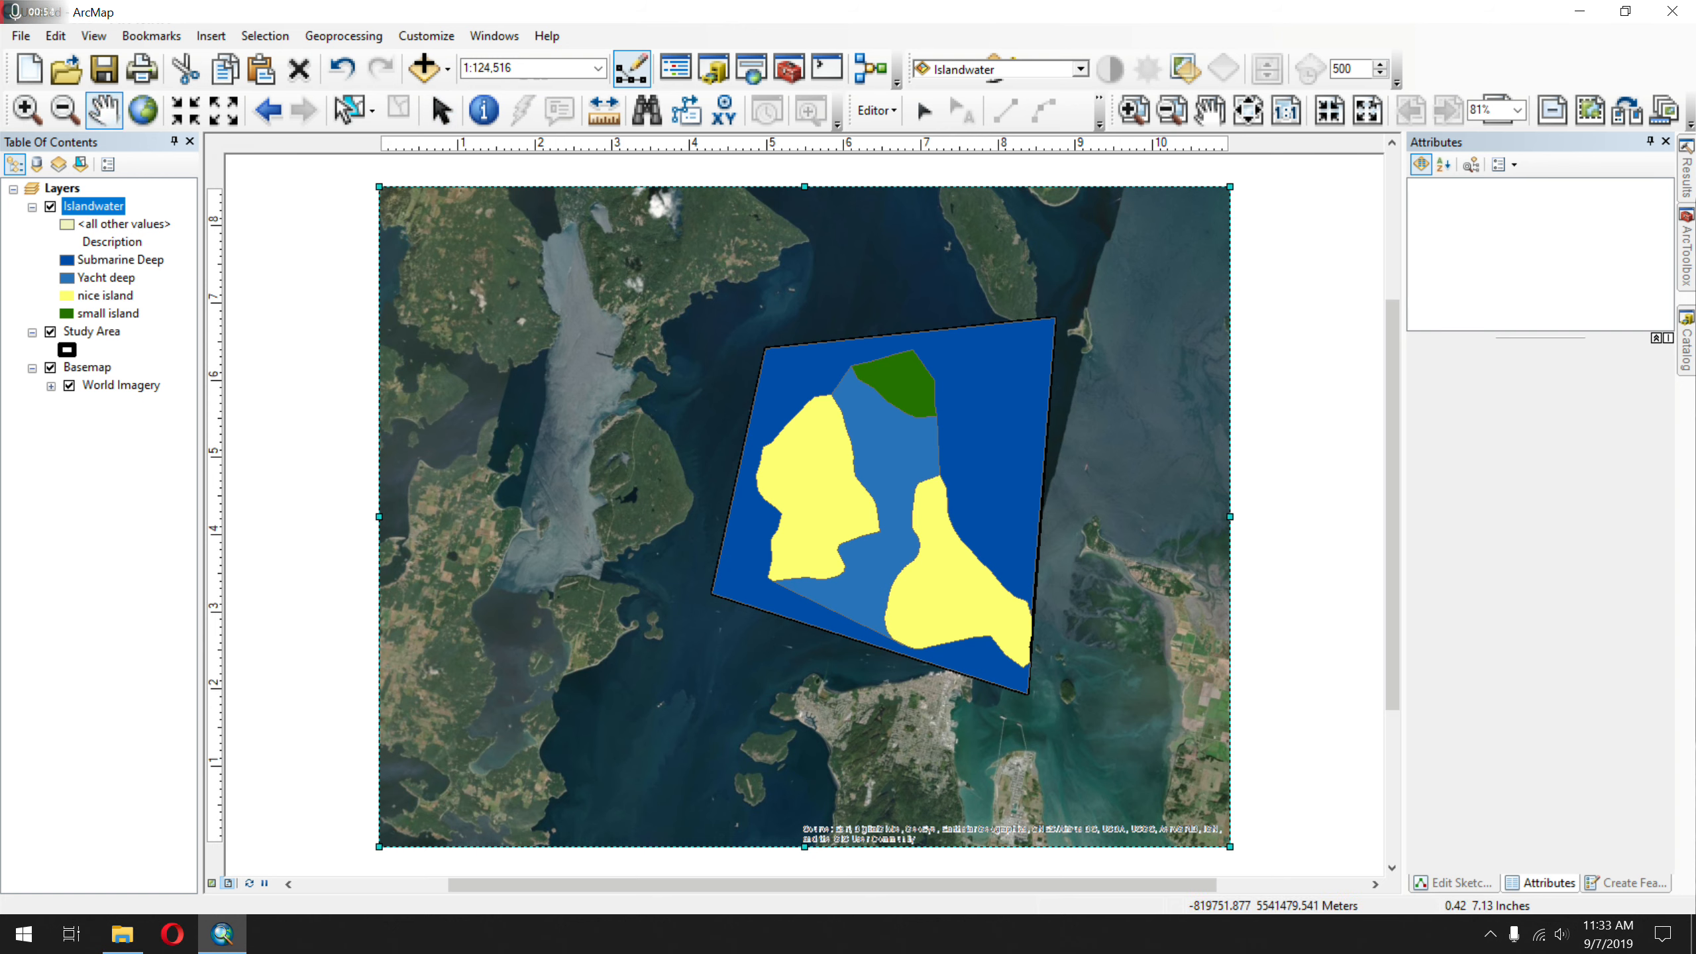
drag(902, 435, 801, 364)
drag(808, 373, 712, 375)
drag(712, 374, 804, 402)
drag(801, 395, 807, 371)
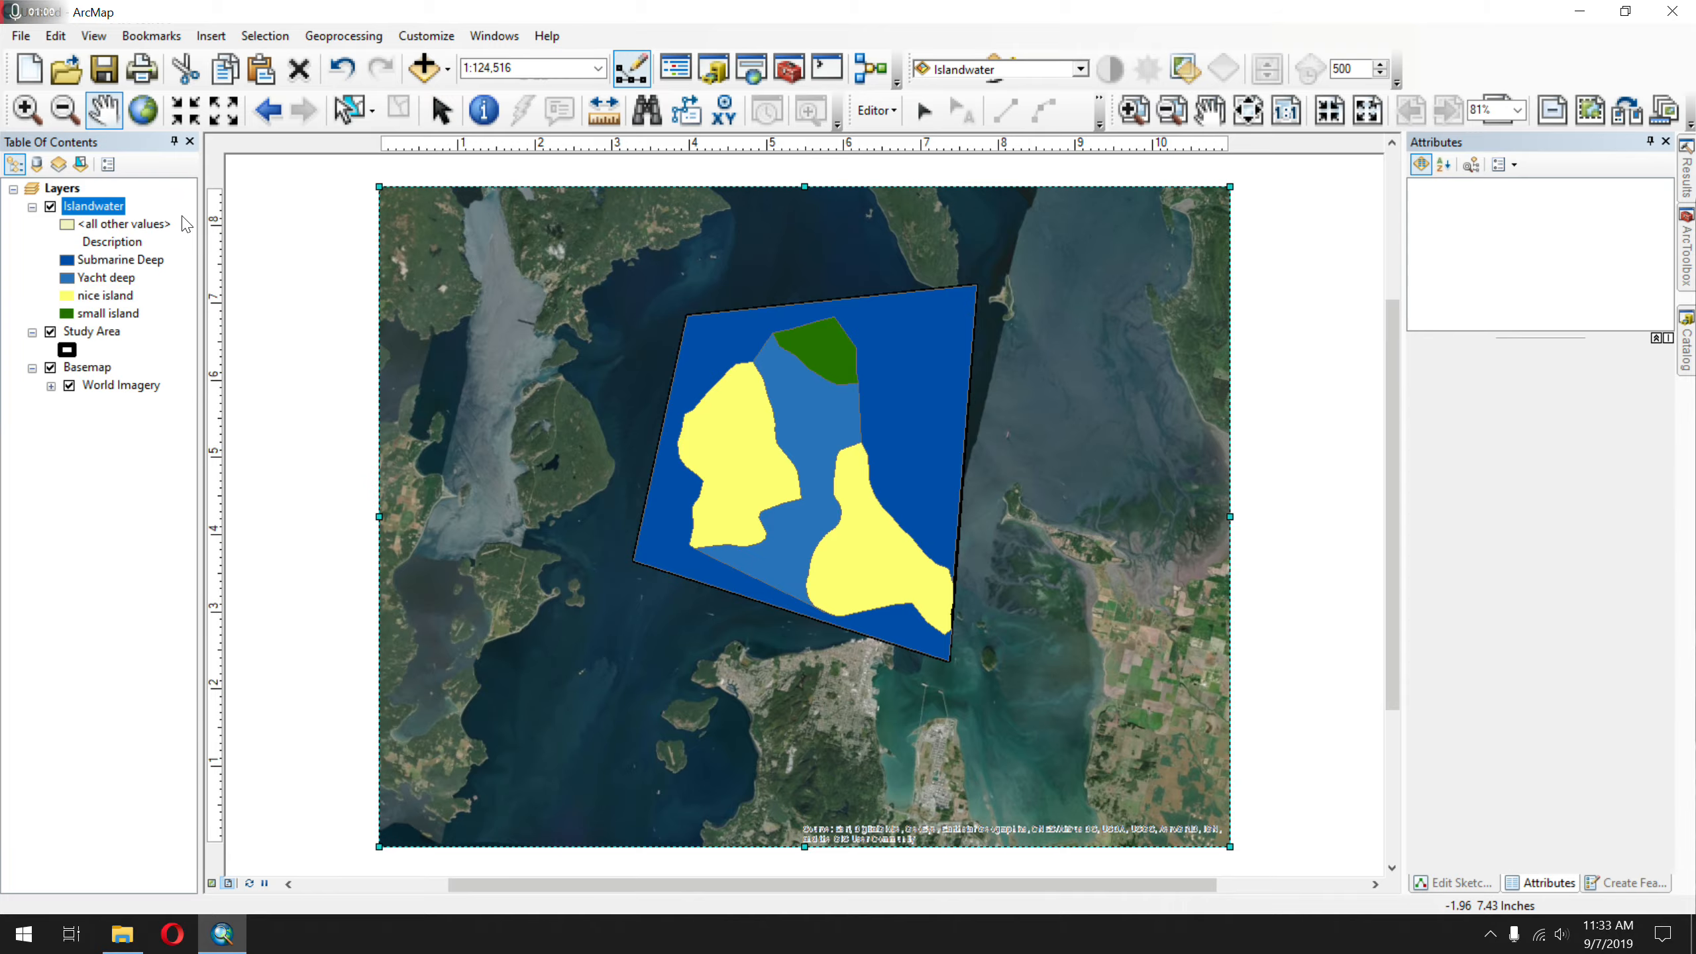
- Move the data frame off the page and back until it lines up with the page edges
click(440, 110)
drag(483, 298, 303, 289)
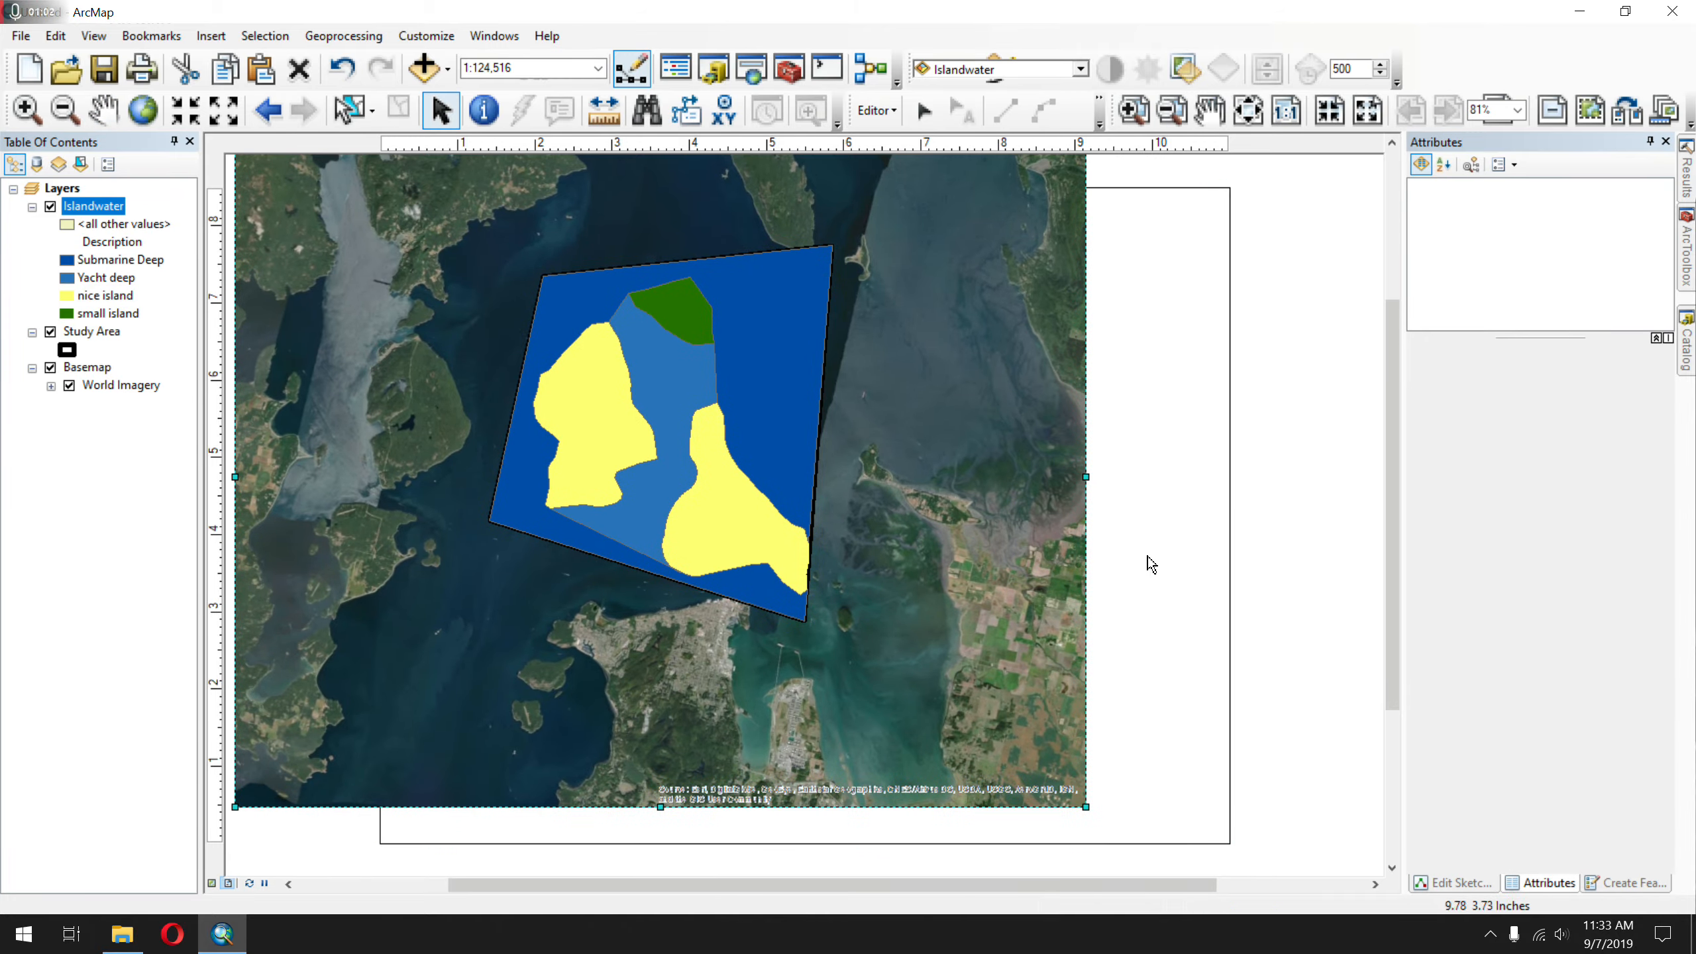
drag(814, 452, 924, 489)
drag(955, 427, 987, 428)
drag(1007, 348, 1010, 349)
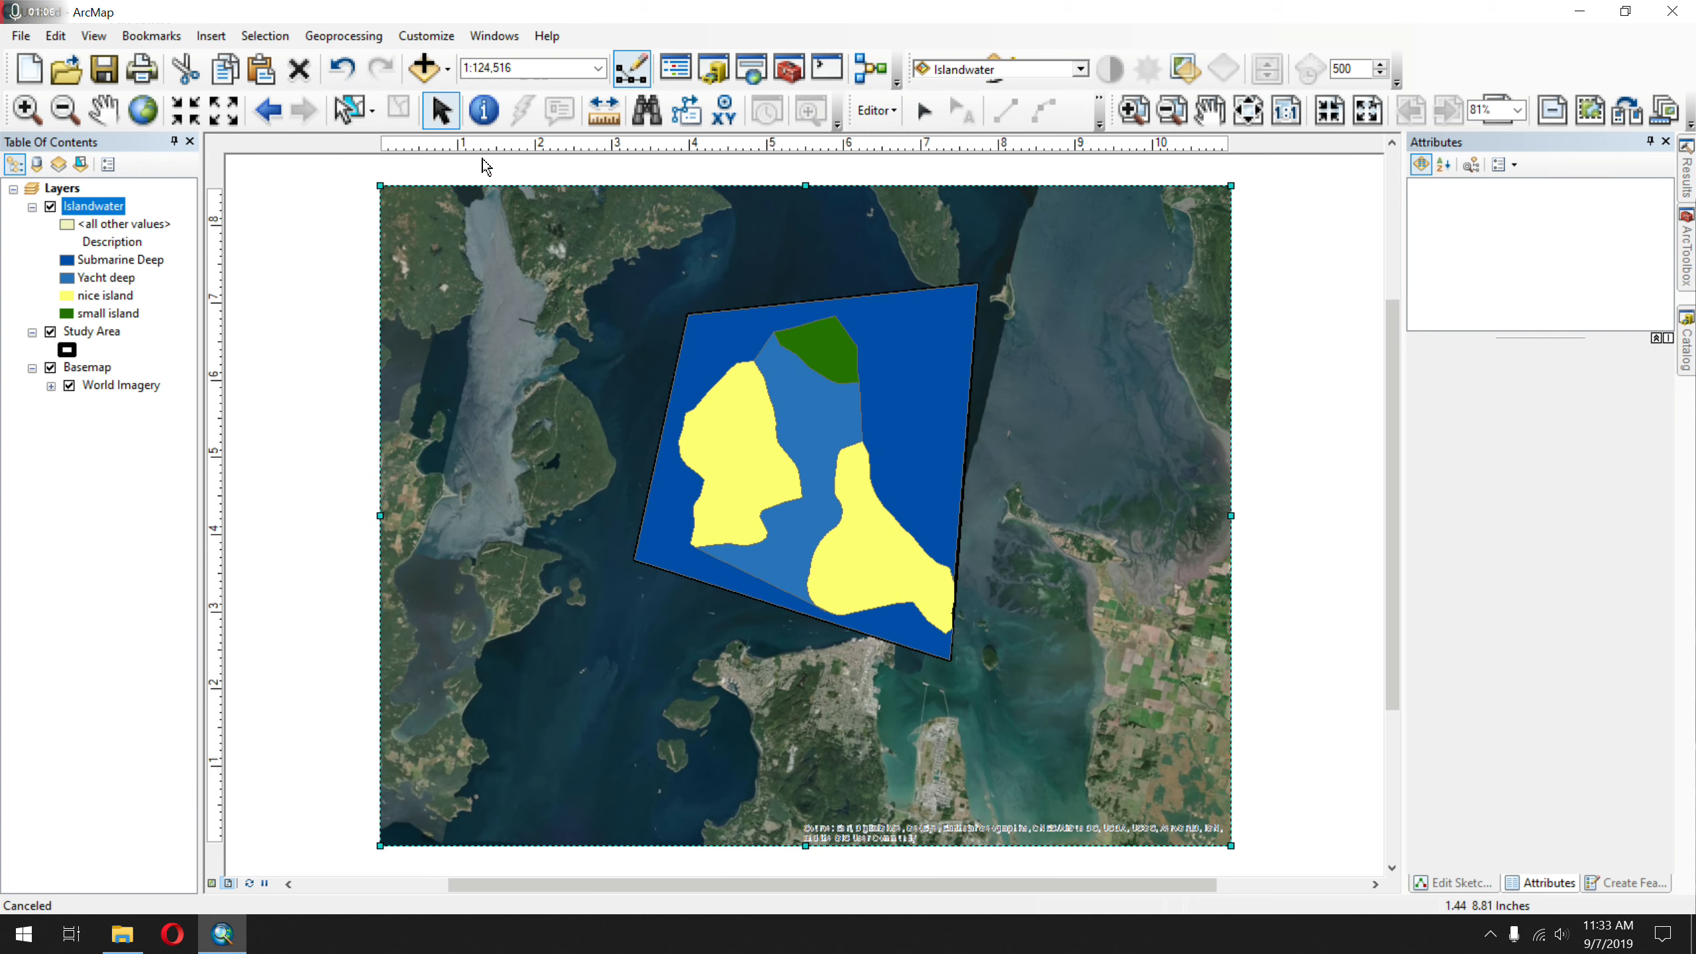
- Zoom the map inside the data frame in to the study area
click(104, 108)
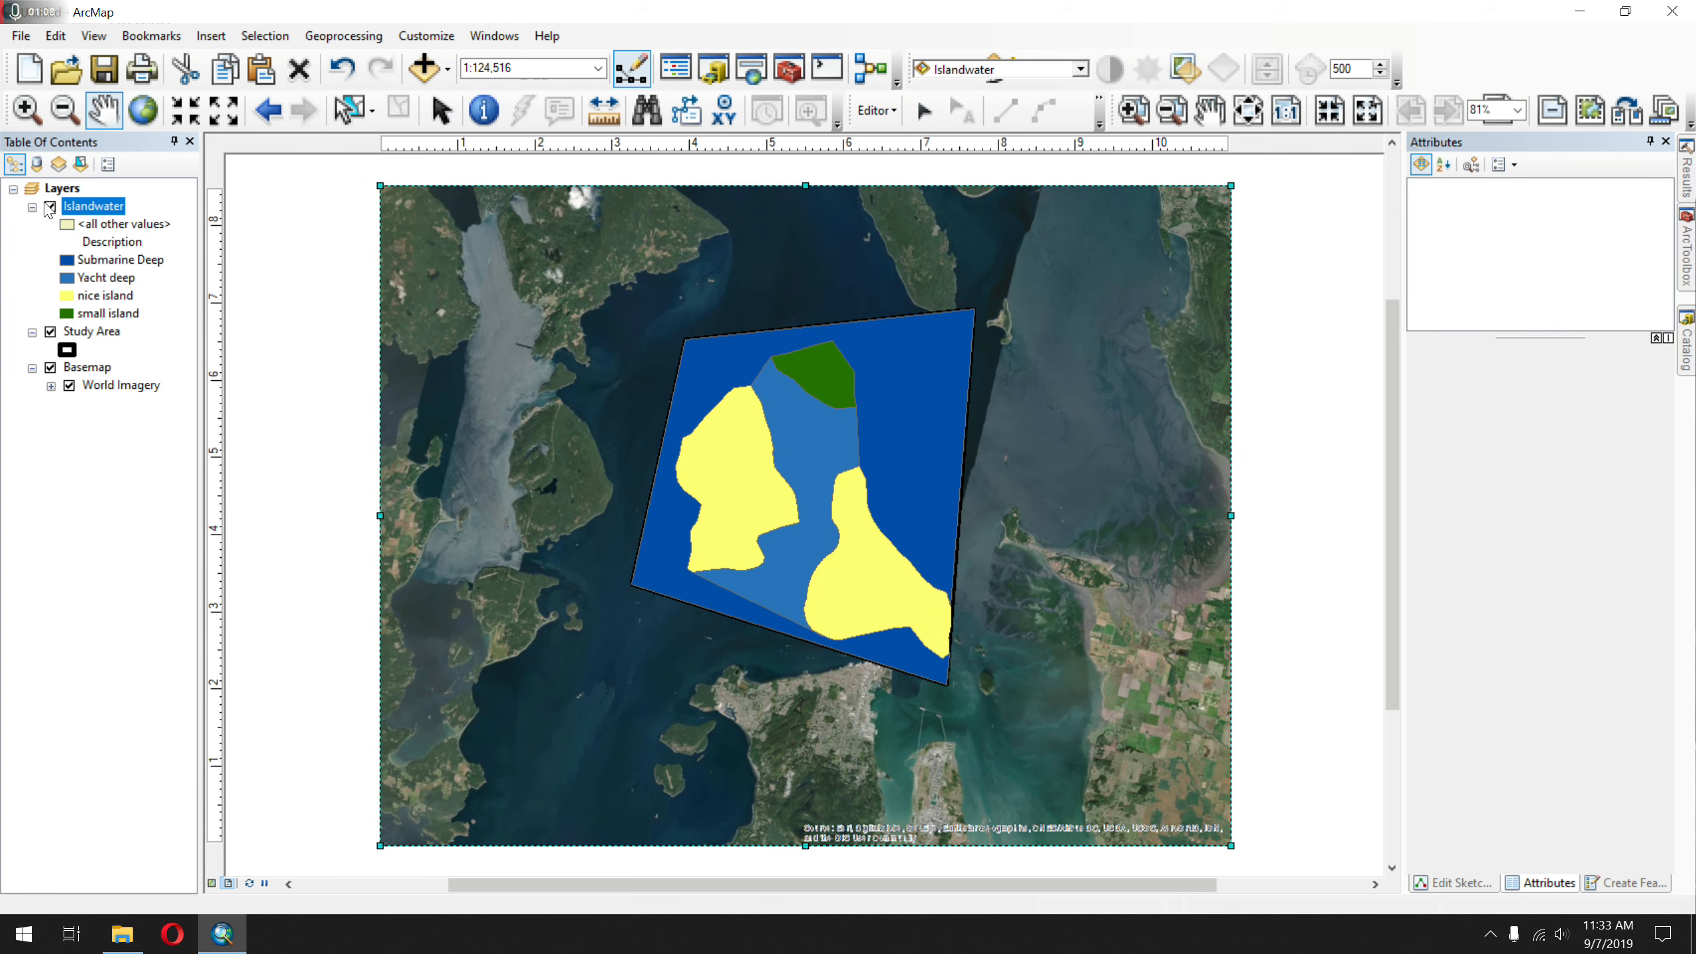
click(30, 107)
drag(583, 302, 1047, 729)
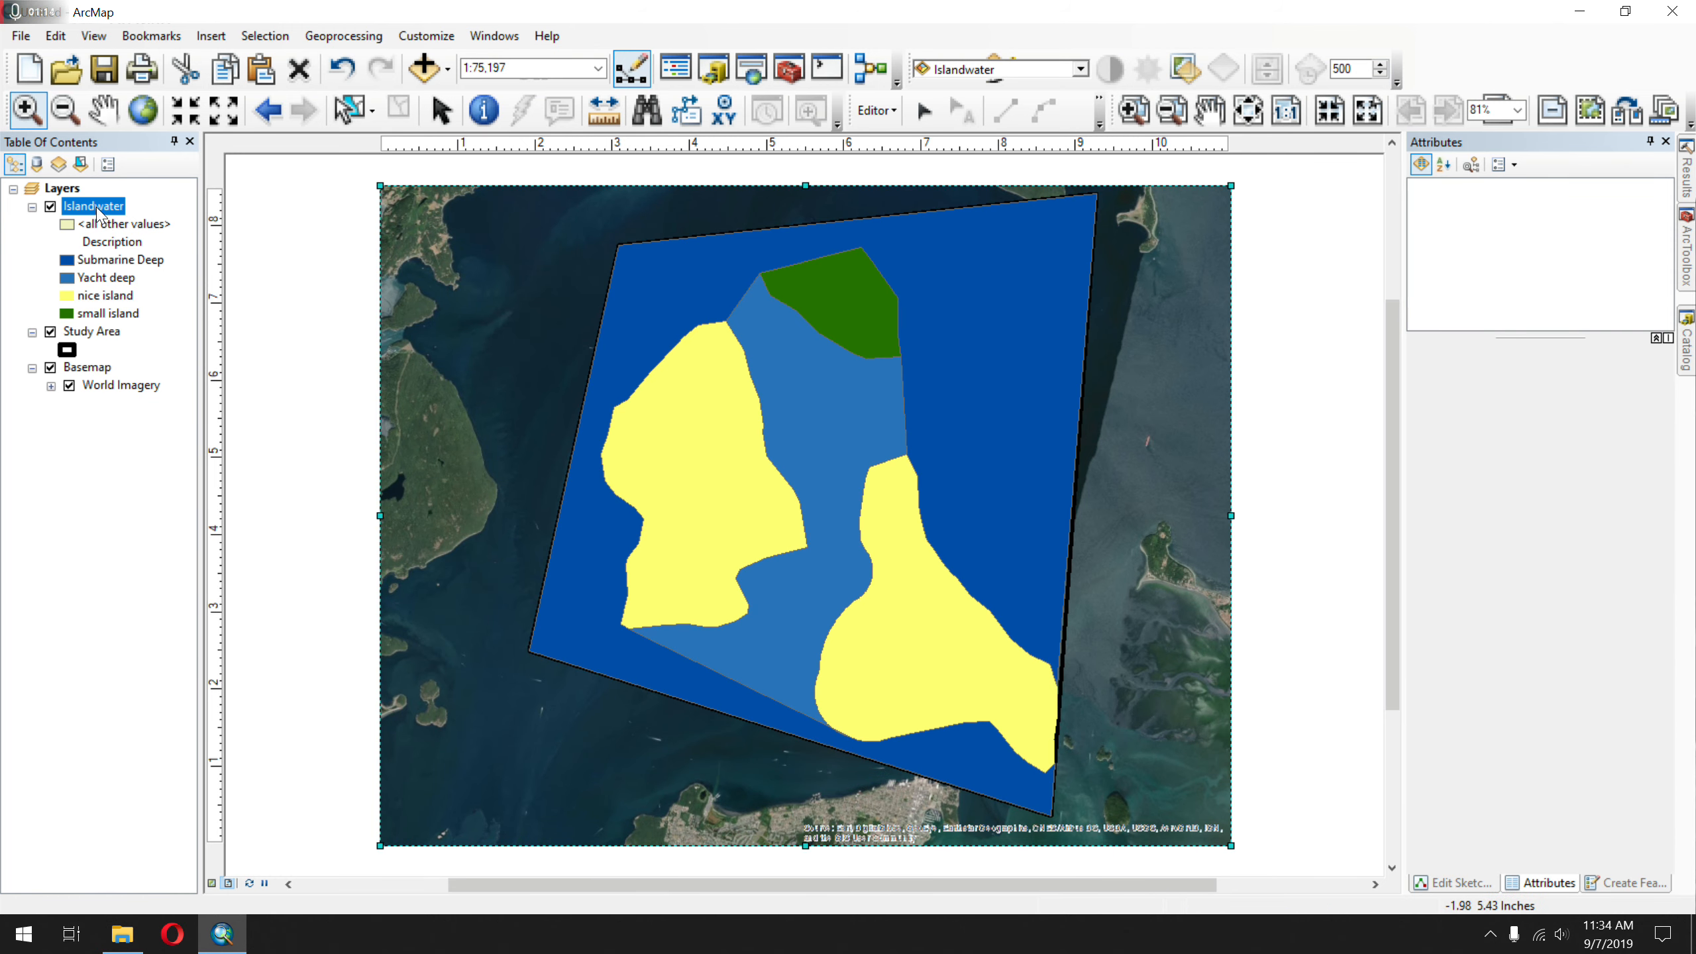
- Make the Islandwater layer semi-transparent so the imagery shows through its polygons
right_click(1489, 67)
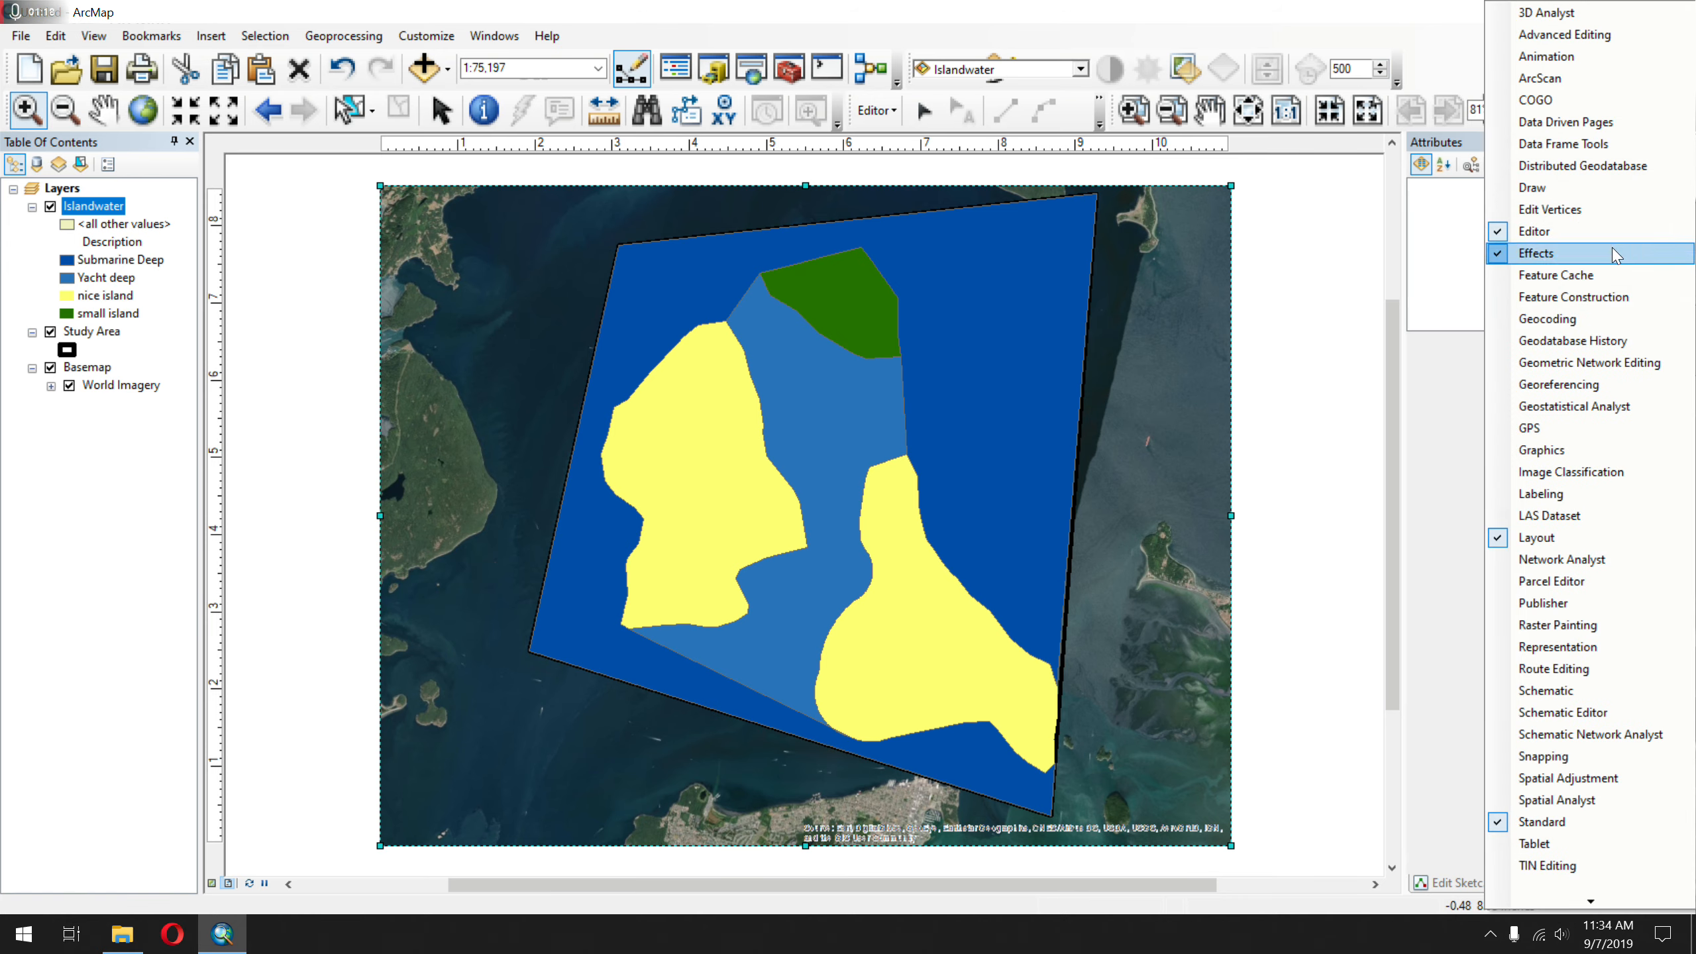
click(1184, 69)
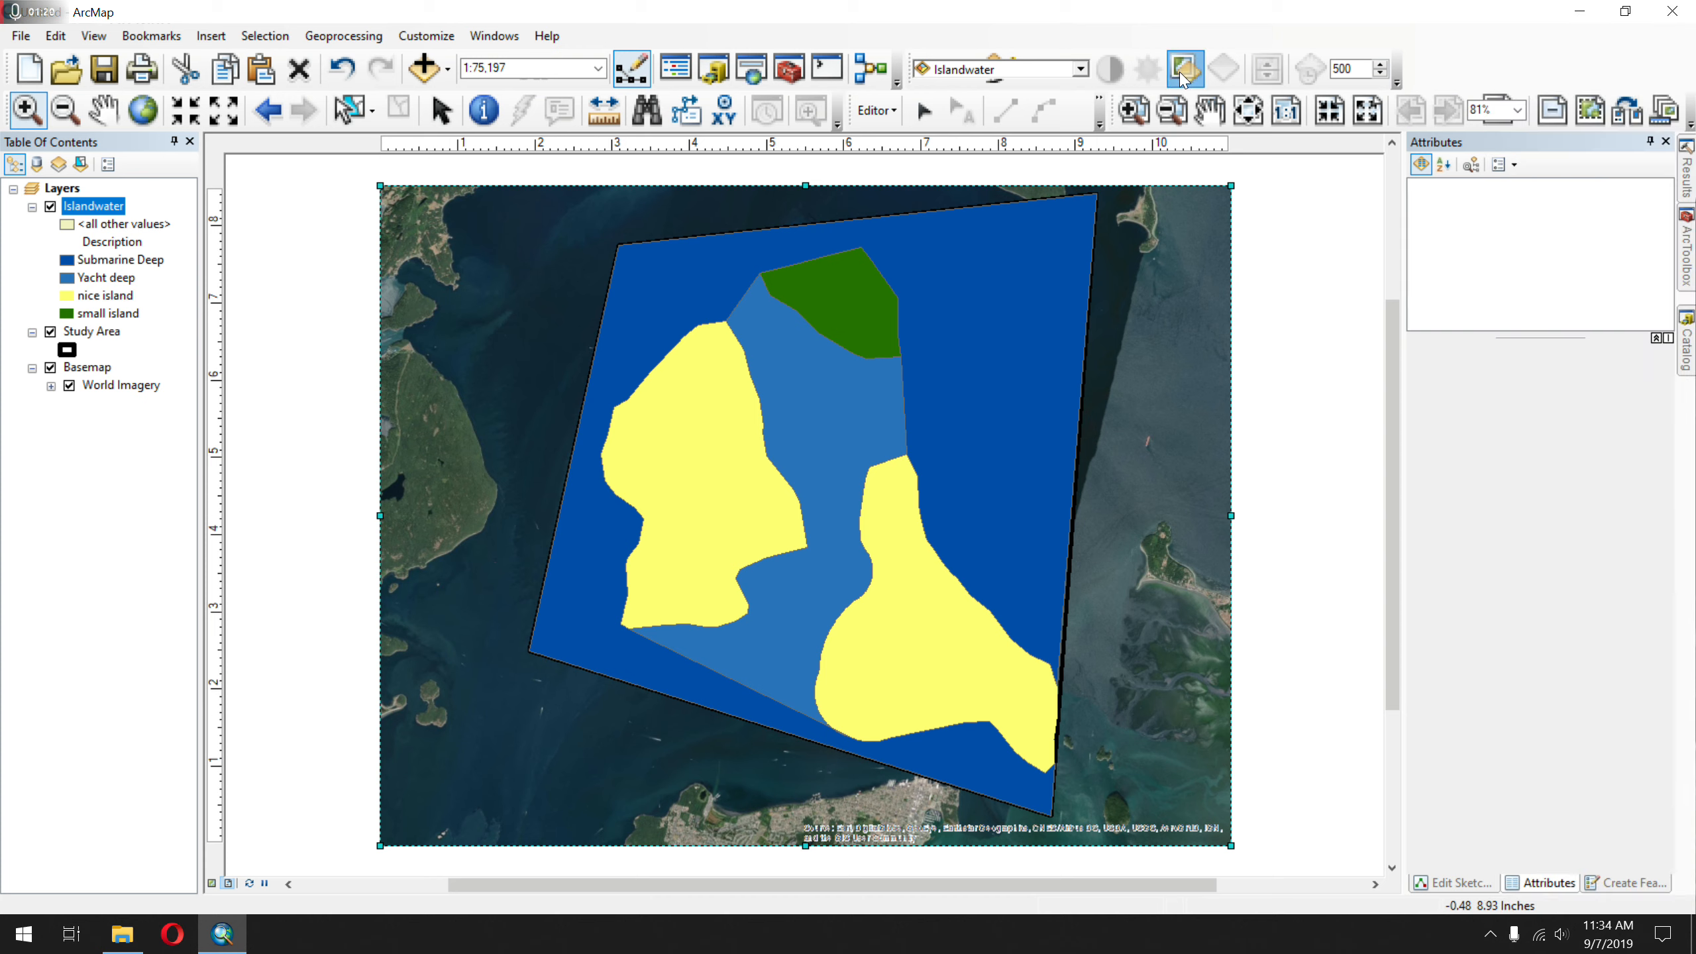
drag(1236, 207, 1244, 152)
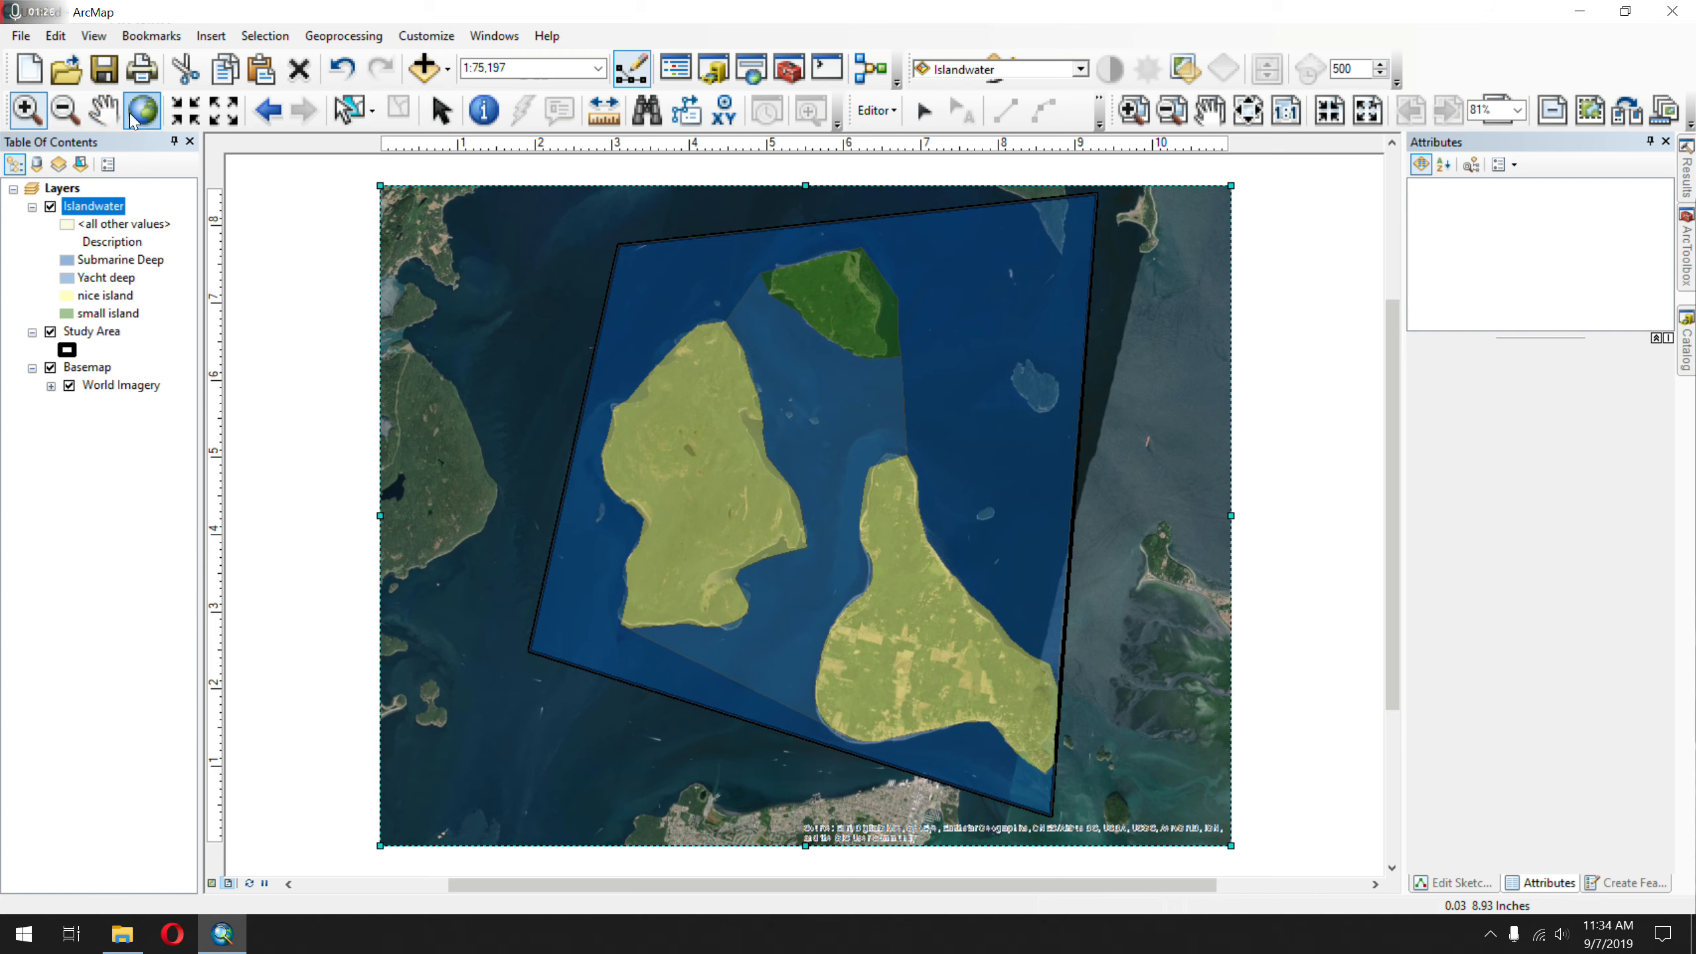
- Shift the map inside the data frame so the study area sits at the frame's western edge
click(102, 110)
drag(933, 463, 791, 462)
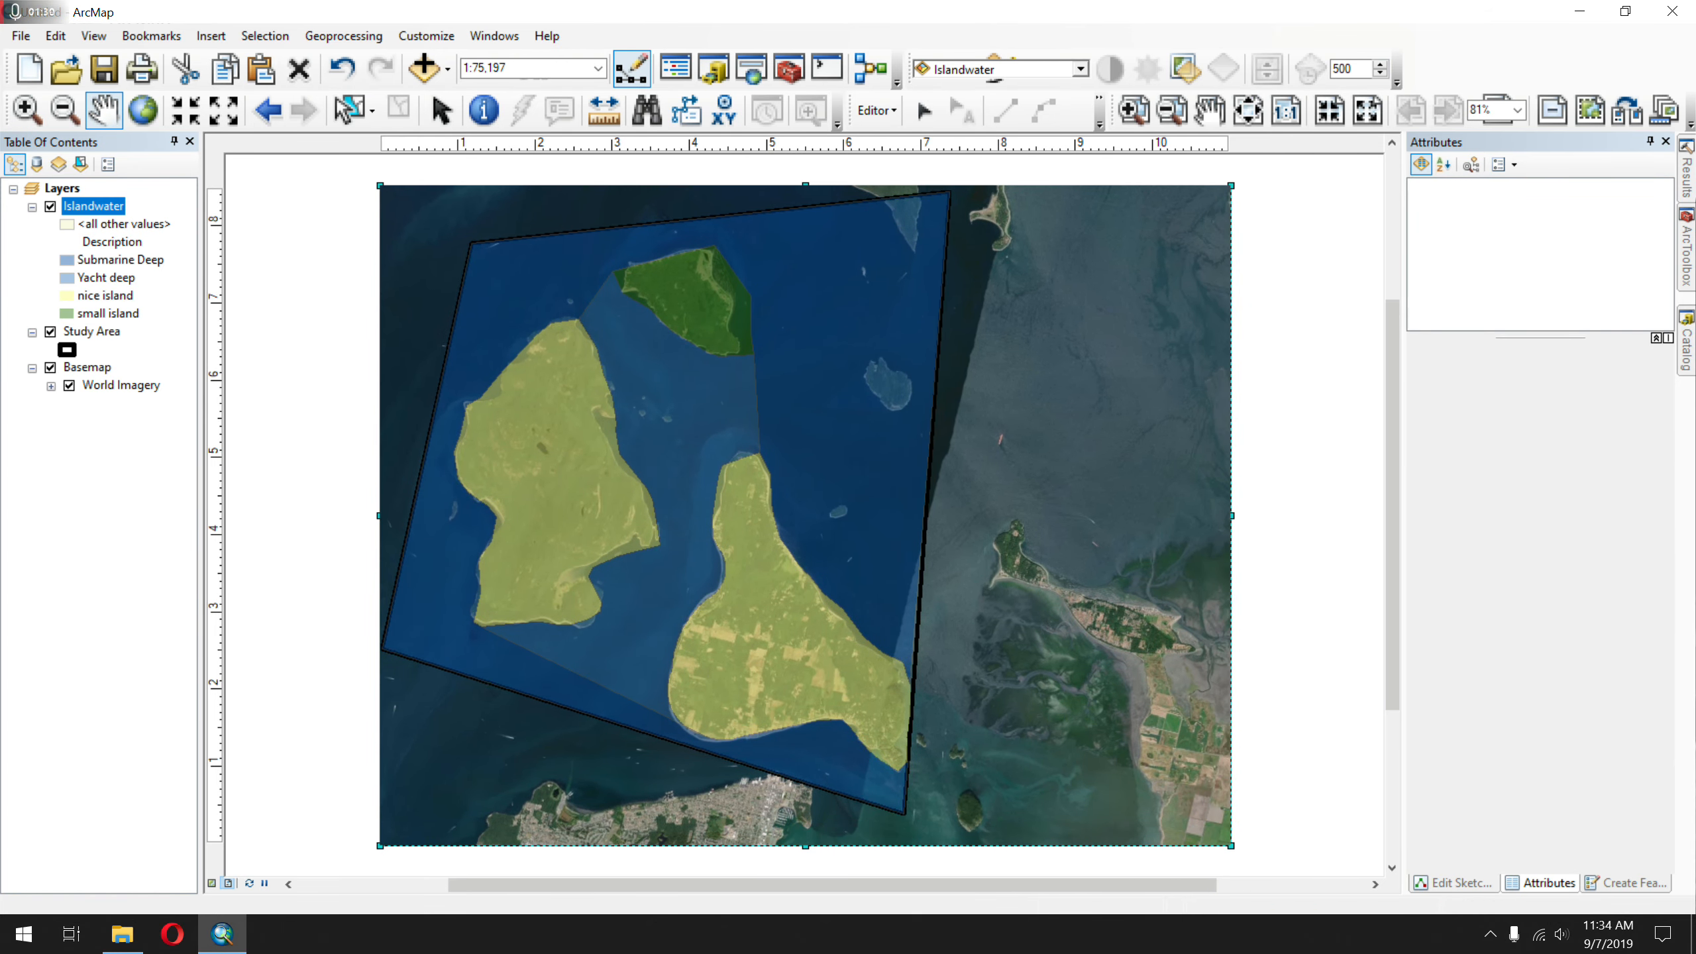
mouse_move(790, 463)
mouse_down()
mouse_move(787, 498)
mouse_move(778, 469)
mouse_up()
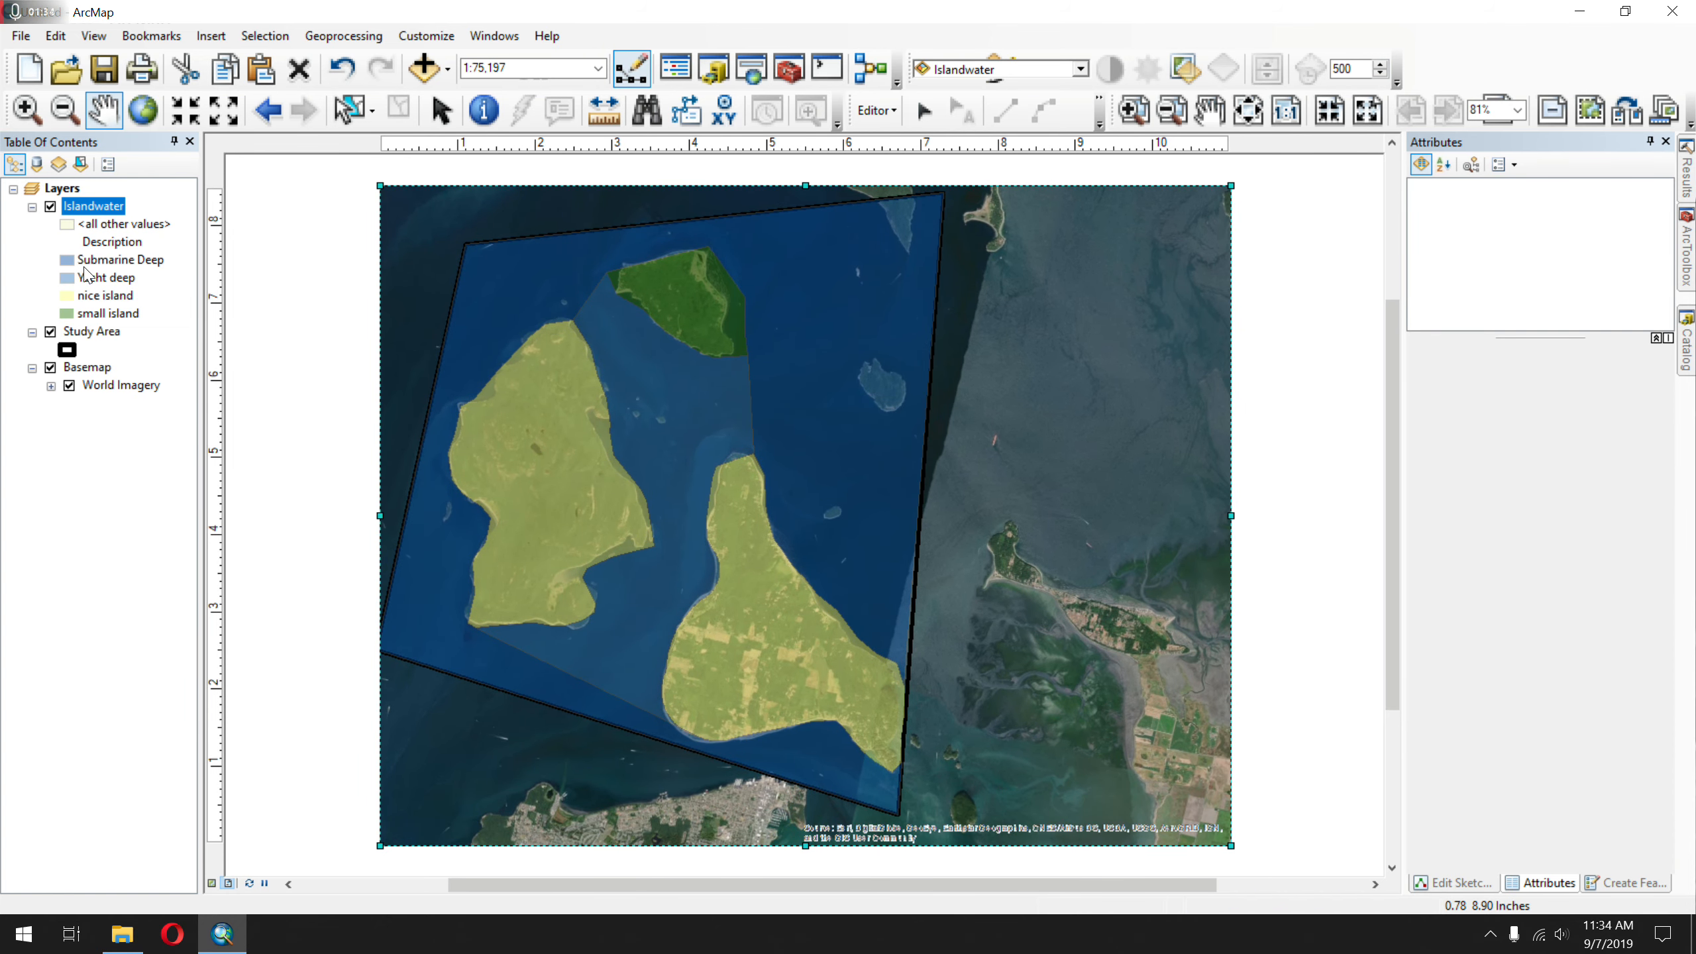
- Turn on labels for the Islandwater layer, using the Other field as the label text
right_click(94, 212)
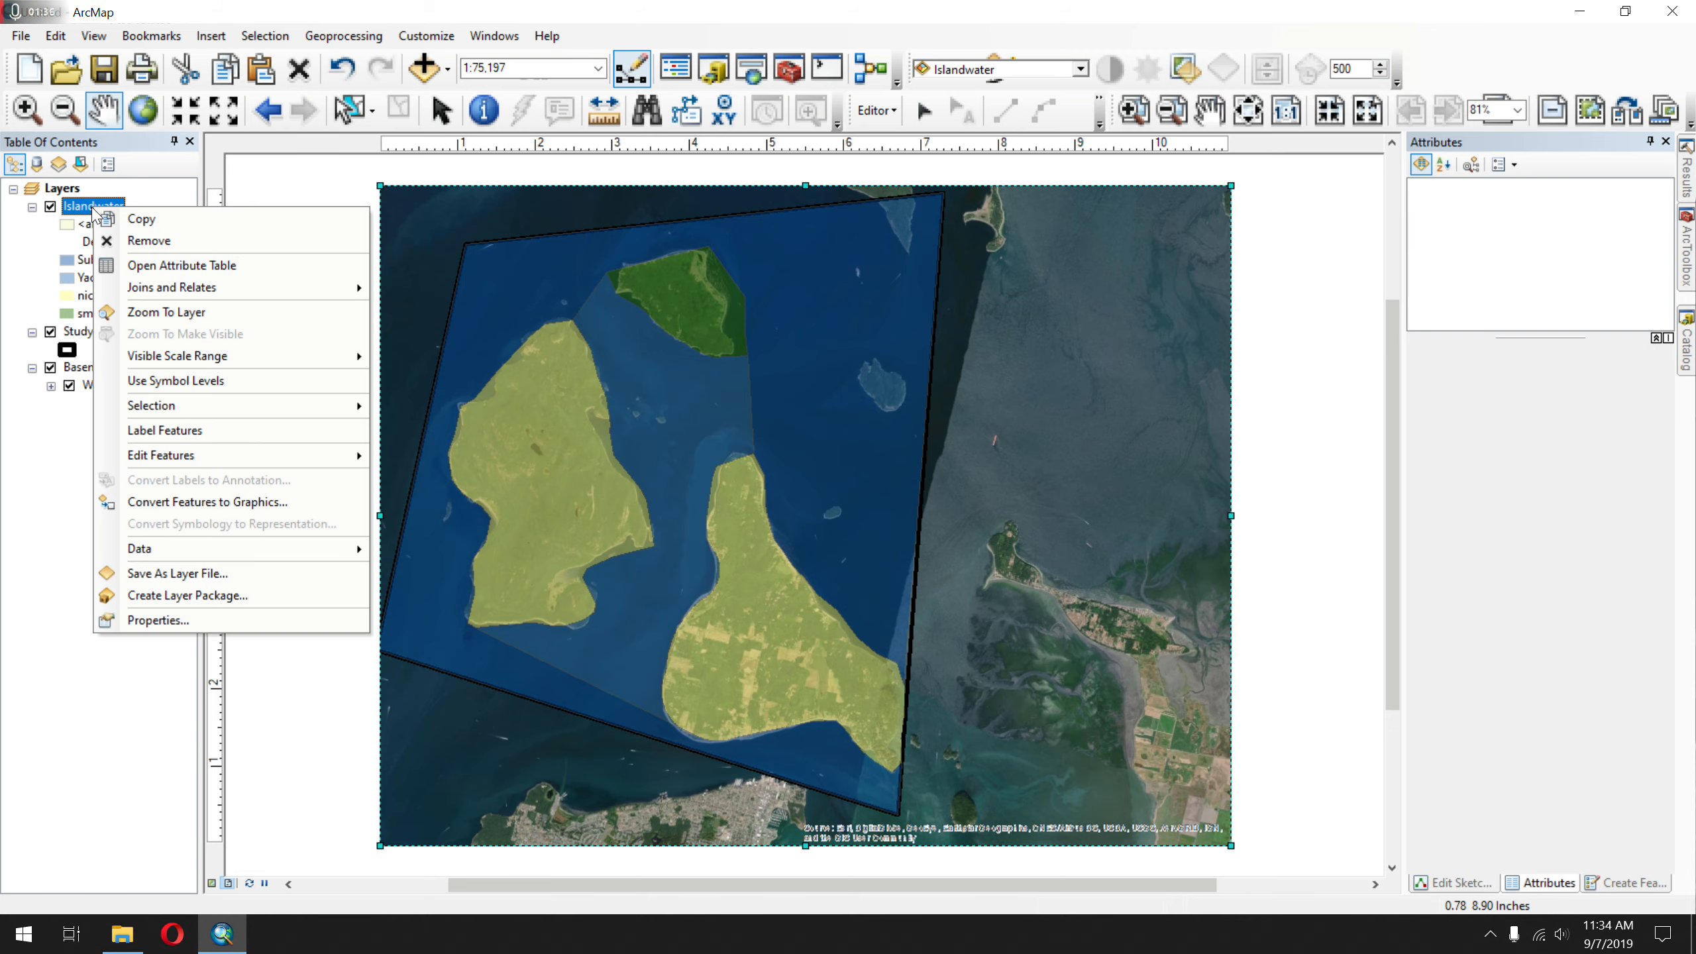
click(214, 618)
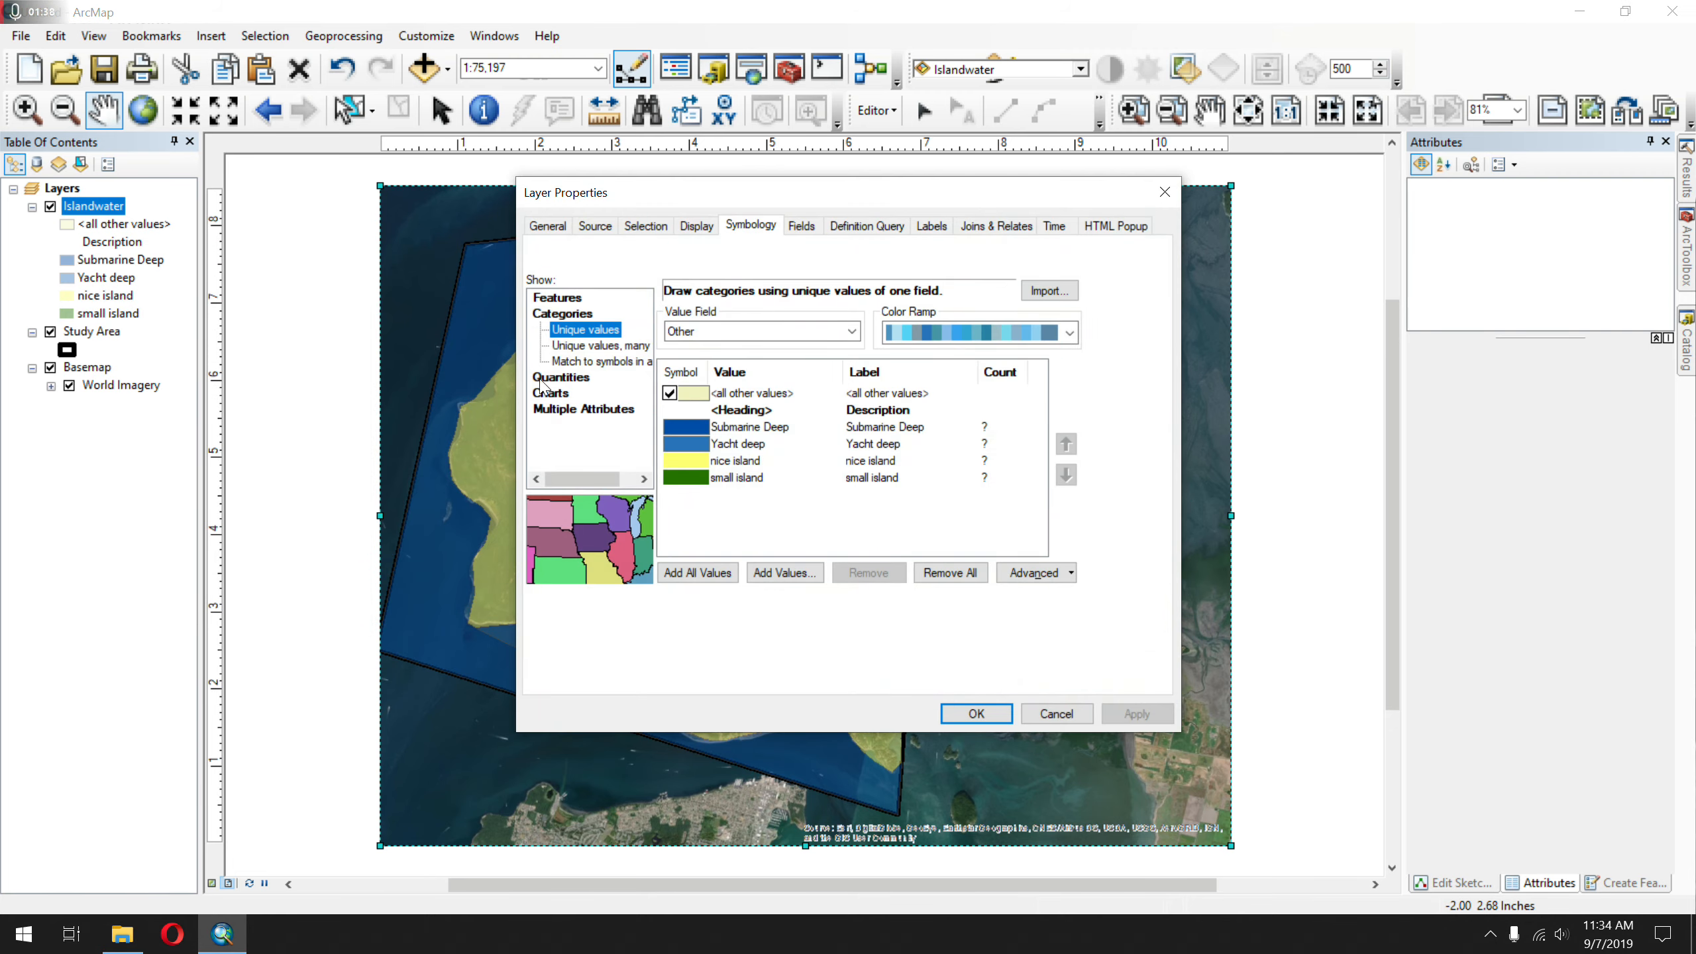
click(938, 229)
drag(858, 200, 1328, 181)
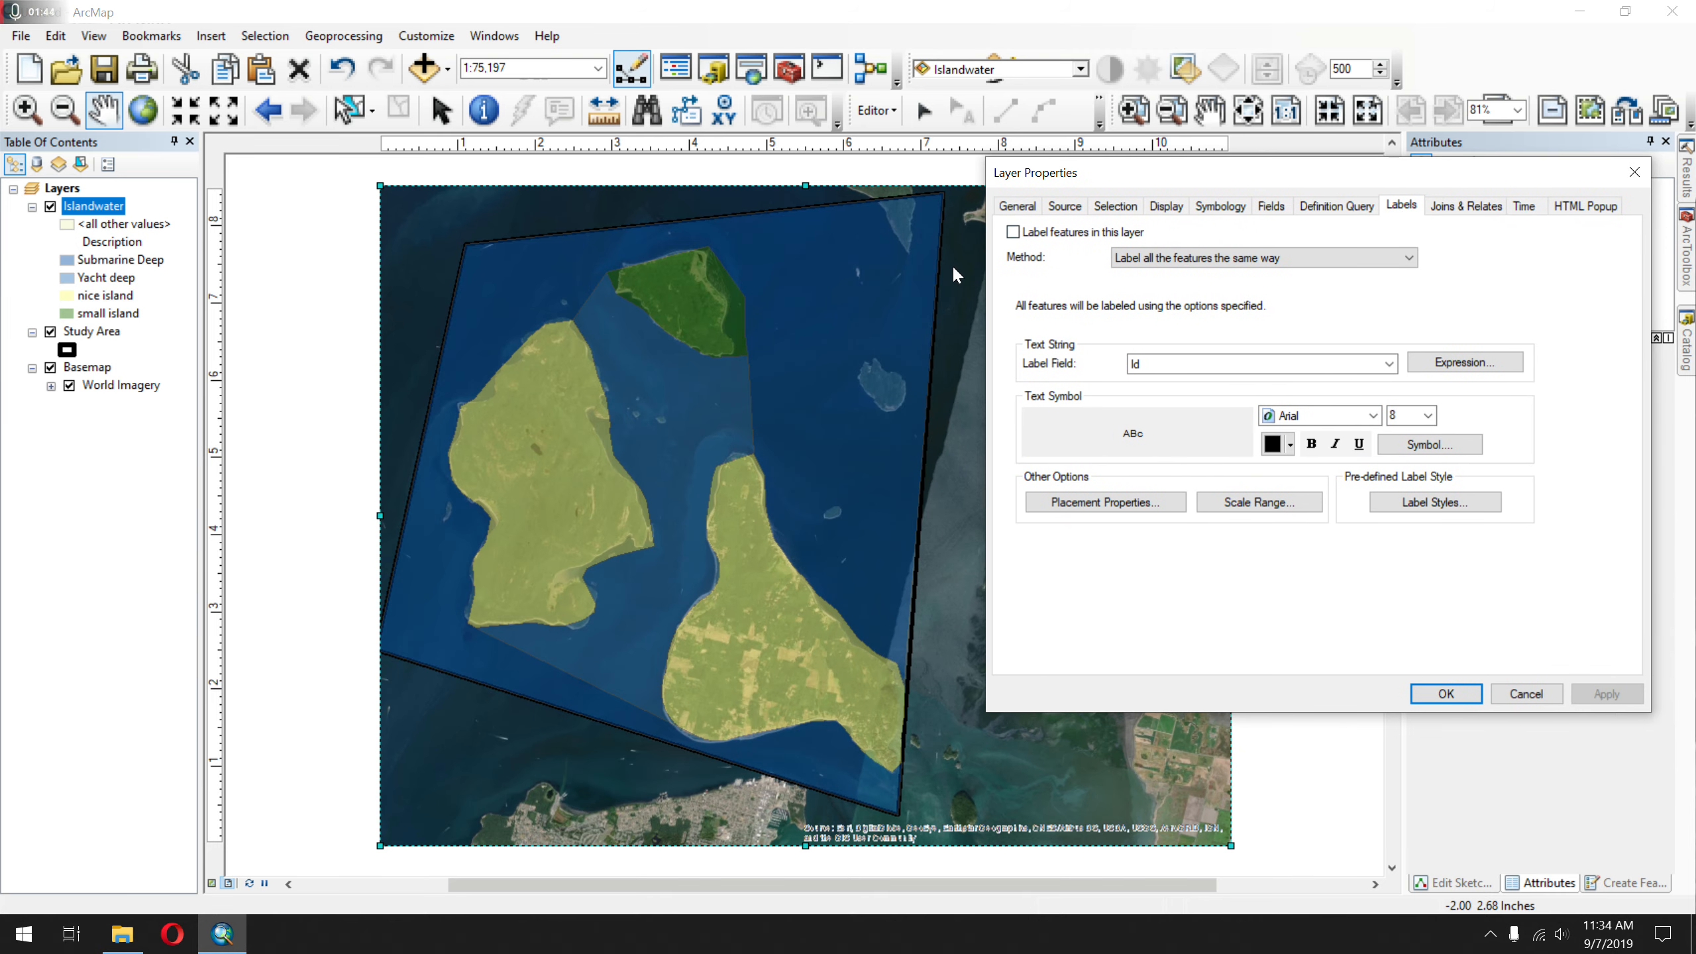
click(1053, 233)
click(1283, 366)
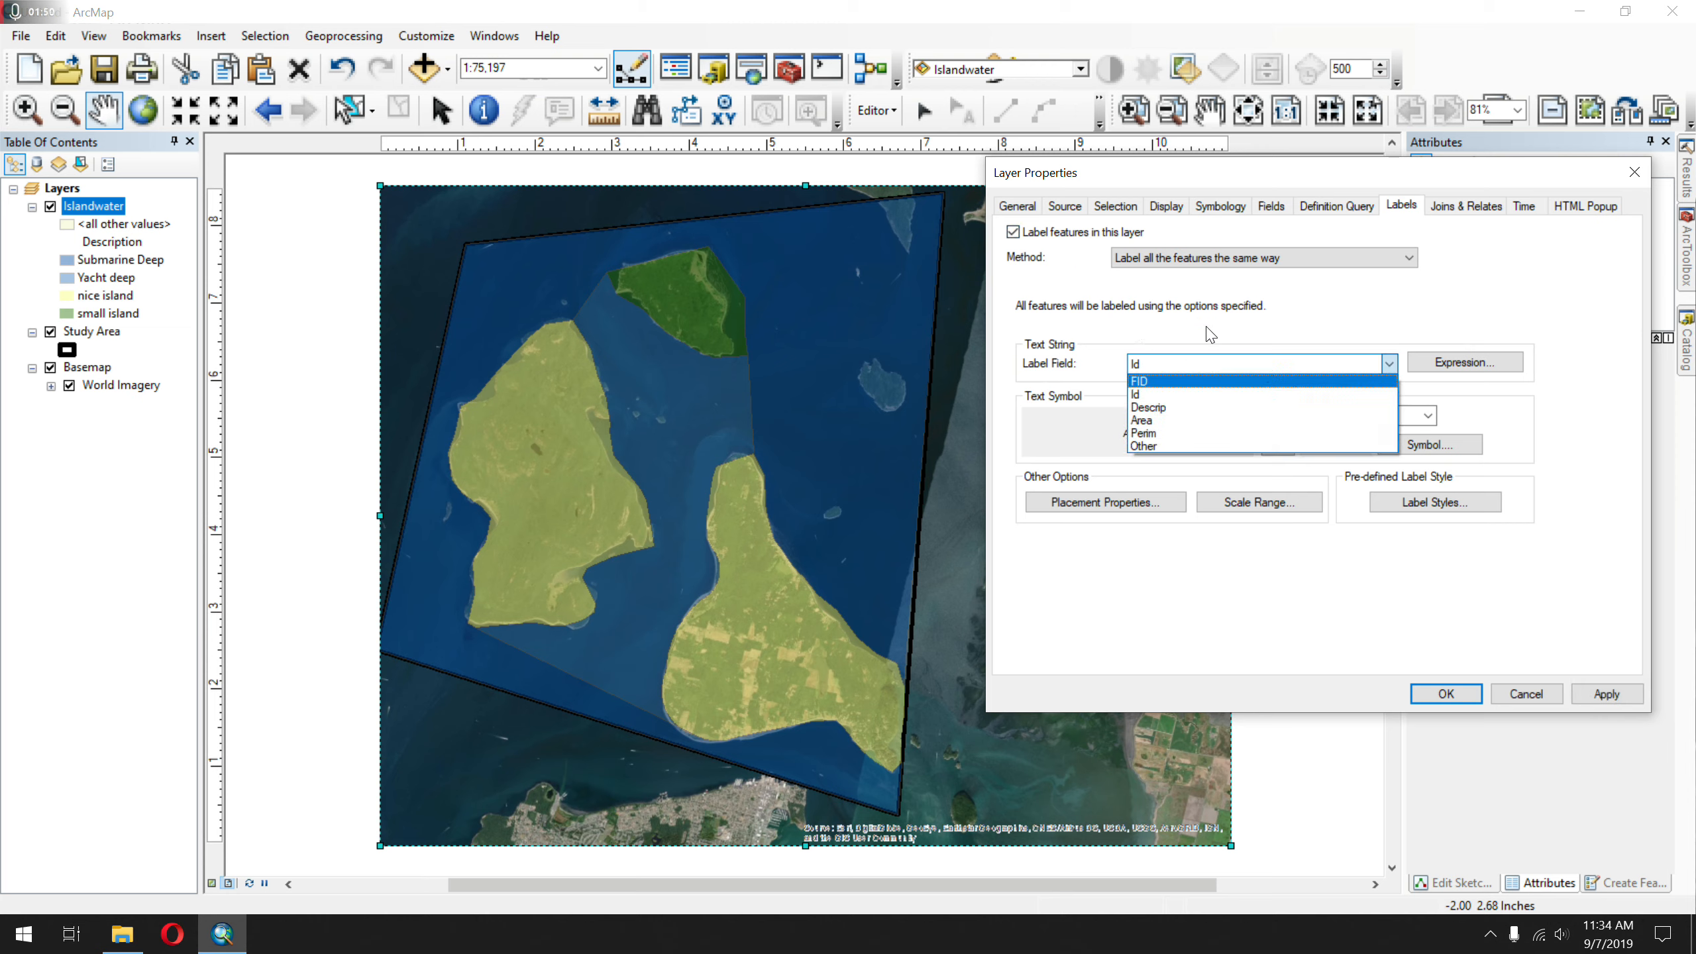
click(1246, 446)
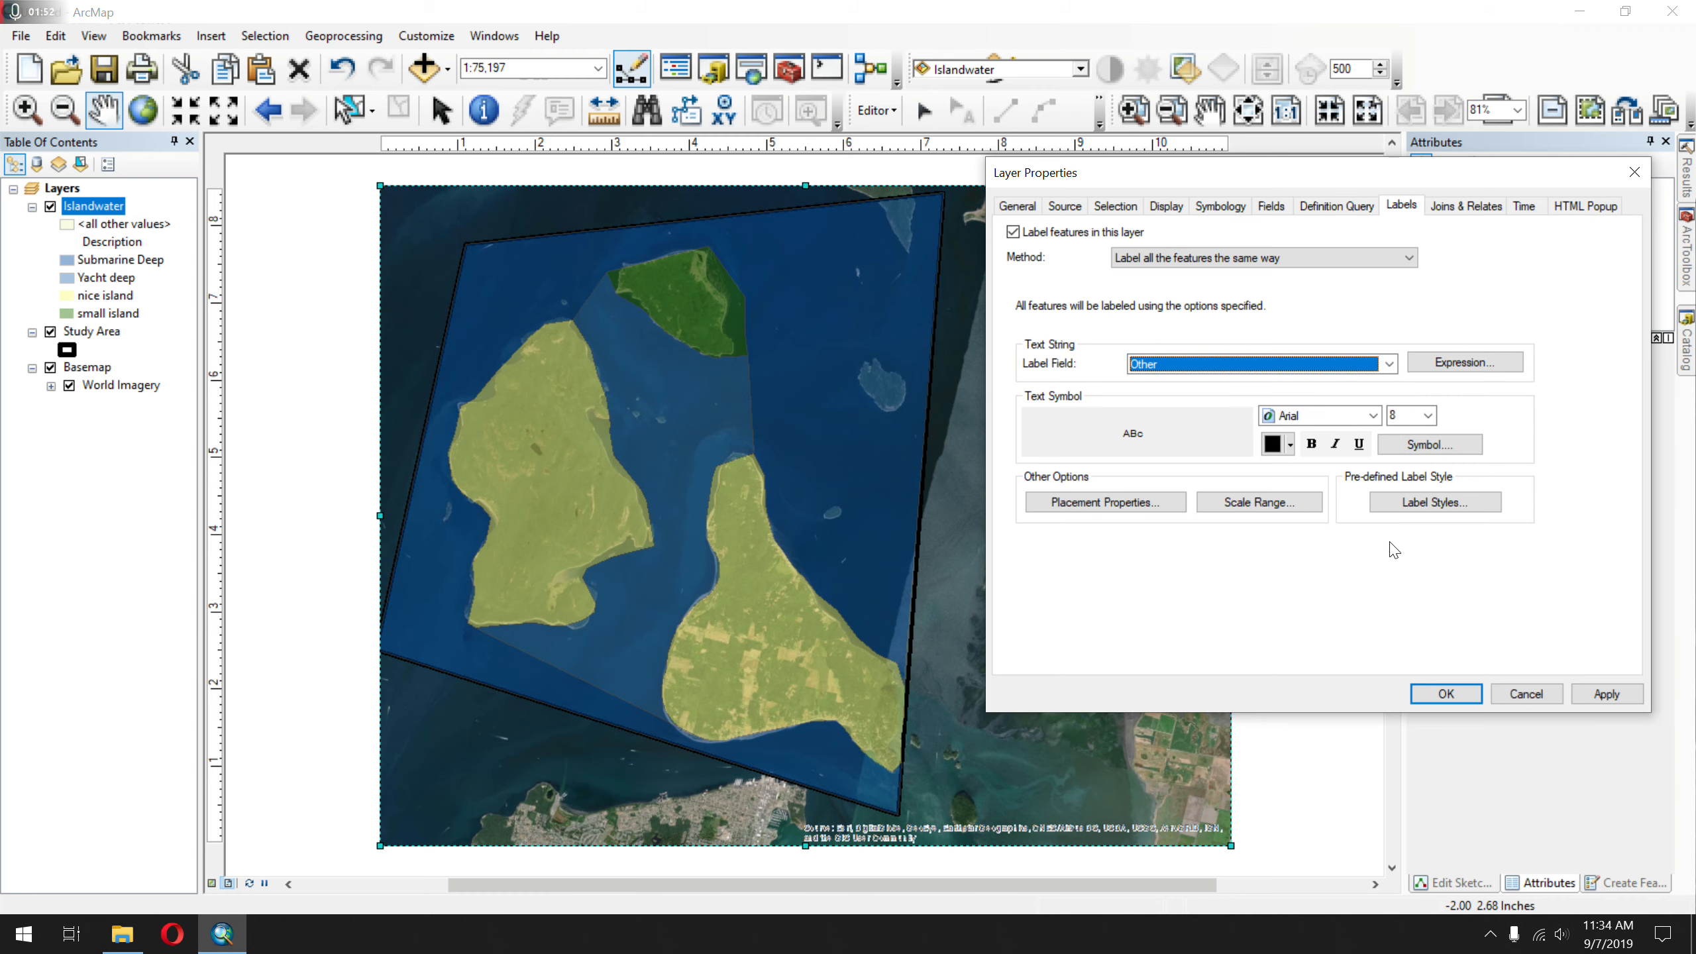
click(1634, 695)
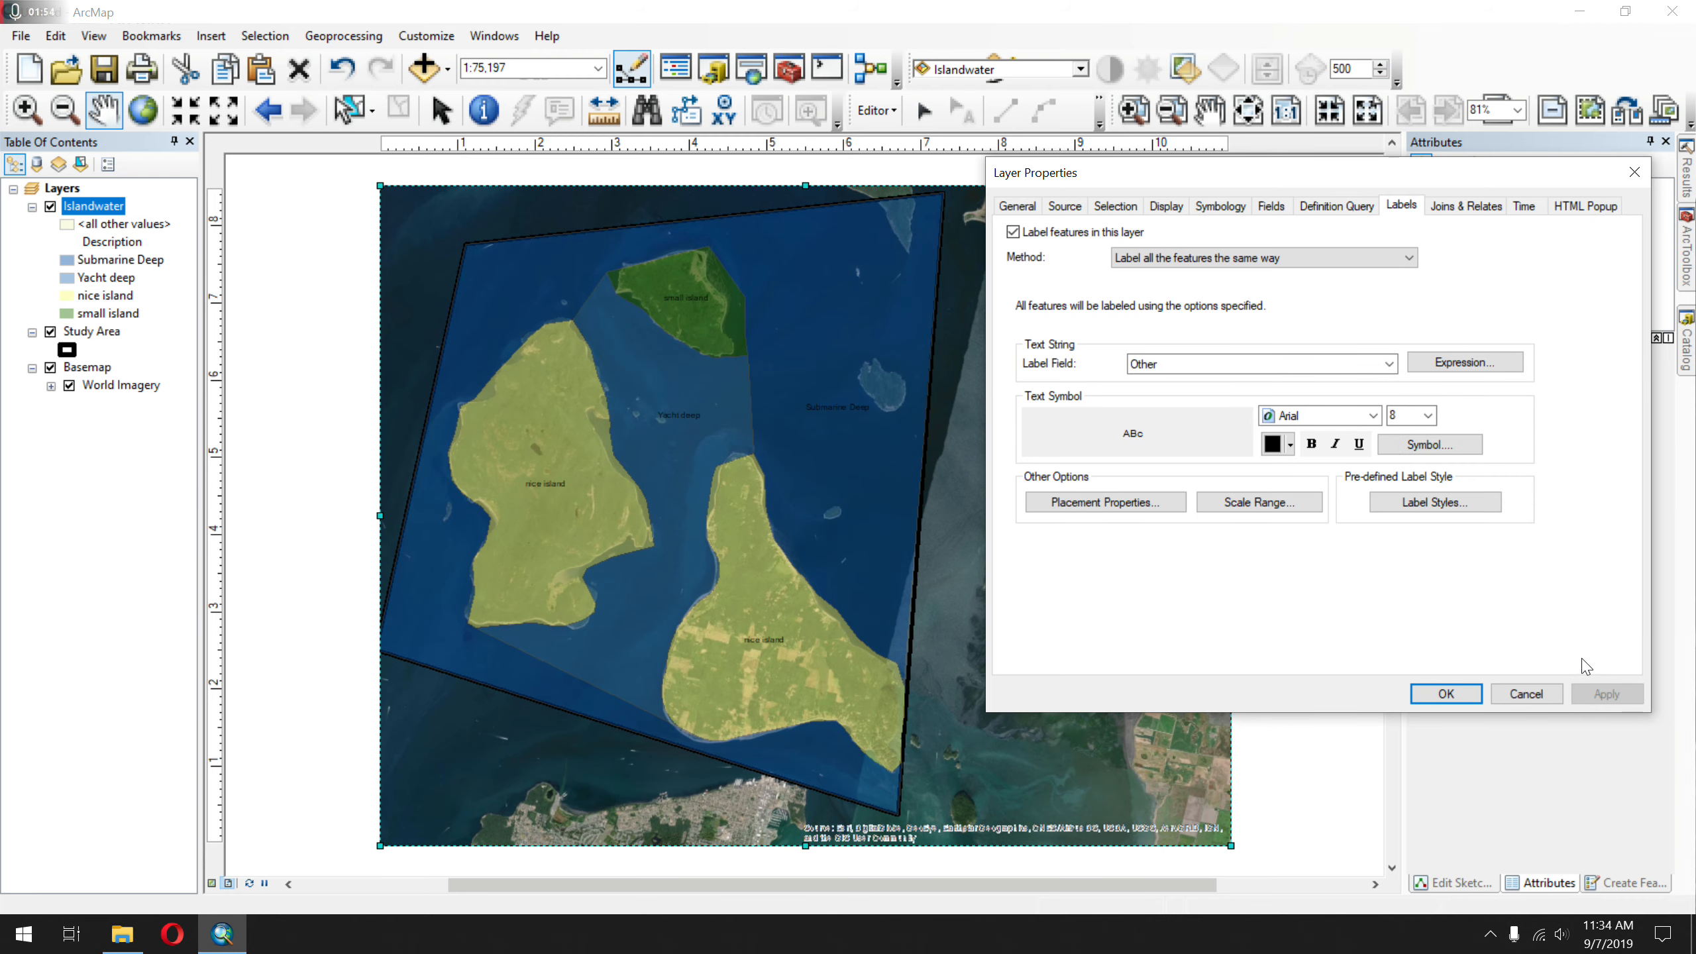
- Enlarge the Islandwater labels to 14 and then 16 points, and make them bold
click(1428, 415)
click(1403, 501)
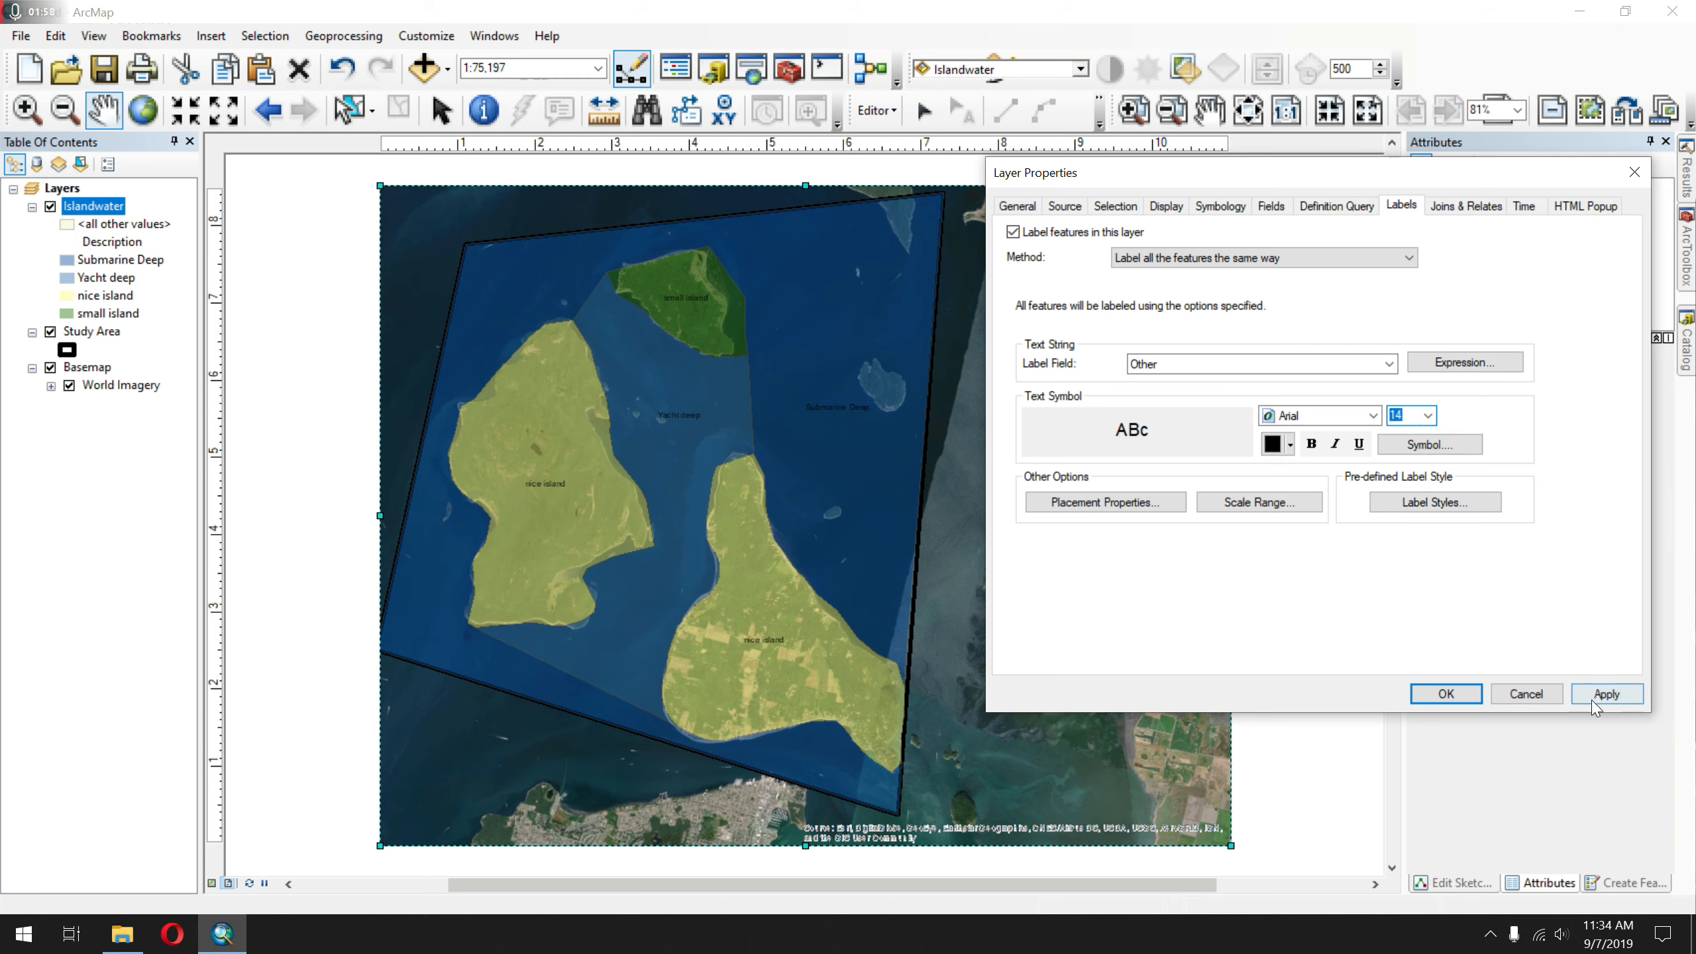
click(1593, 699)
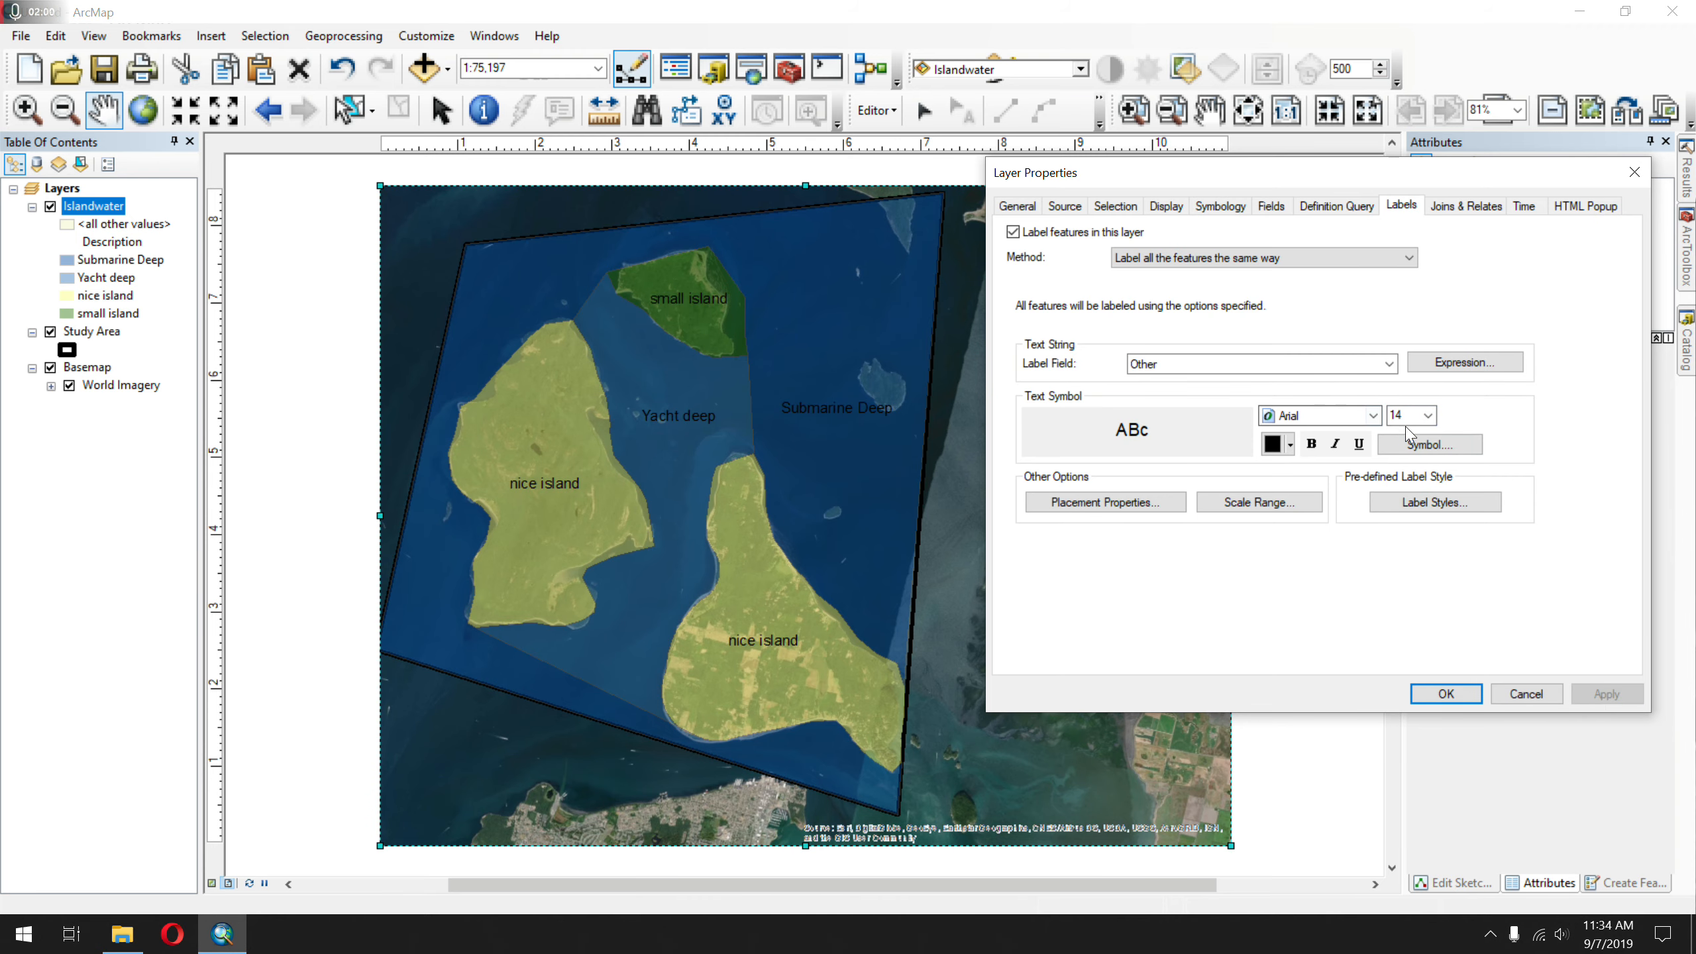
click(1428, 415)
click(1397, 446)
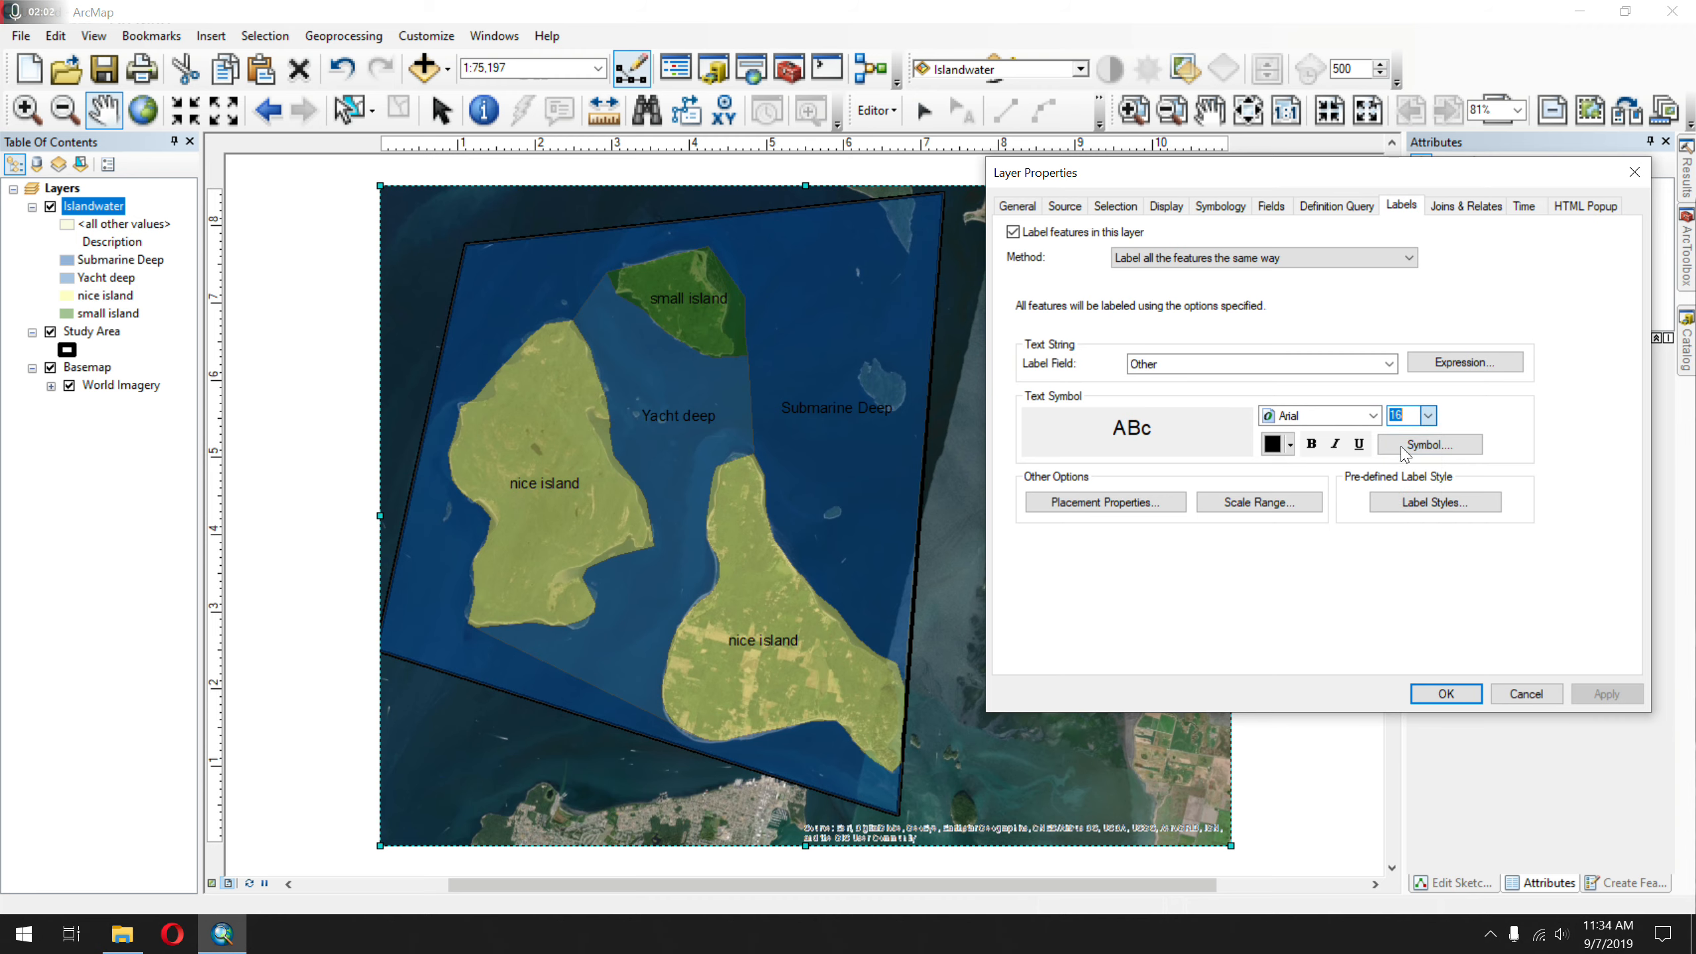
click(1608, 699)
click(1311, 443)
click(1606, 692)
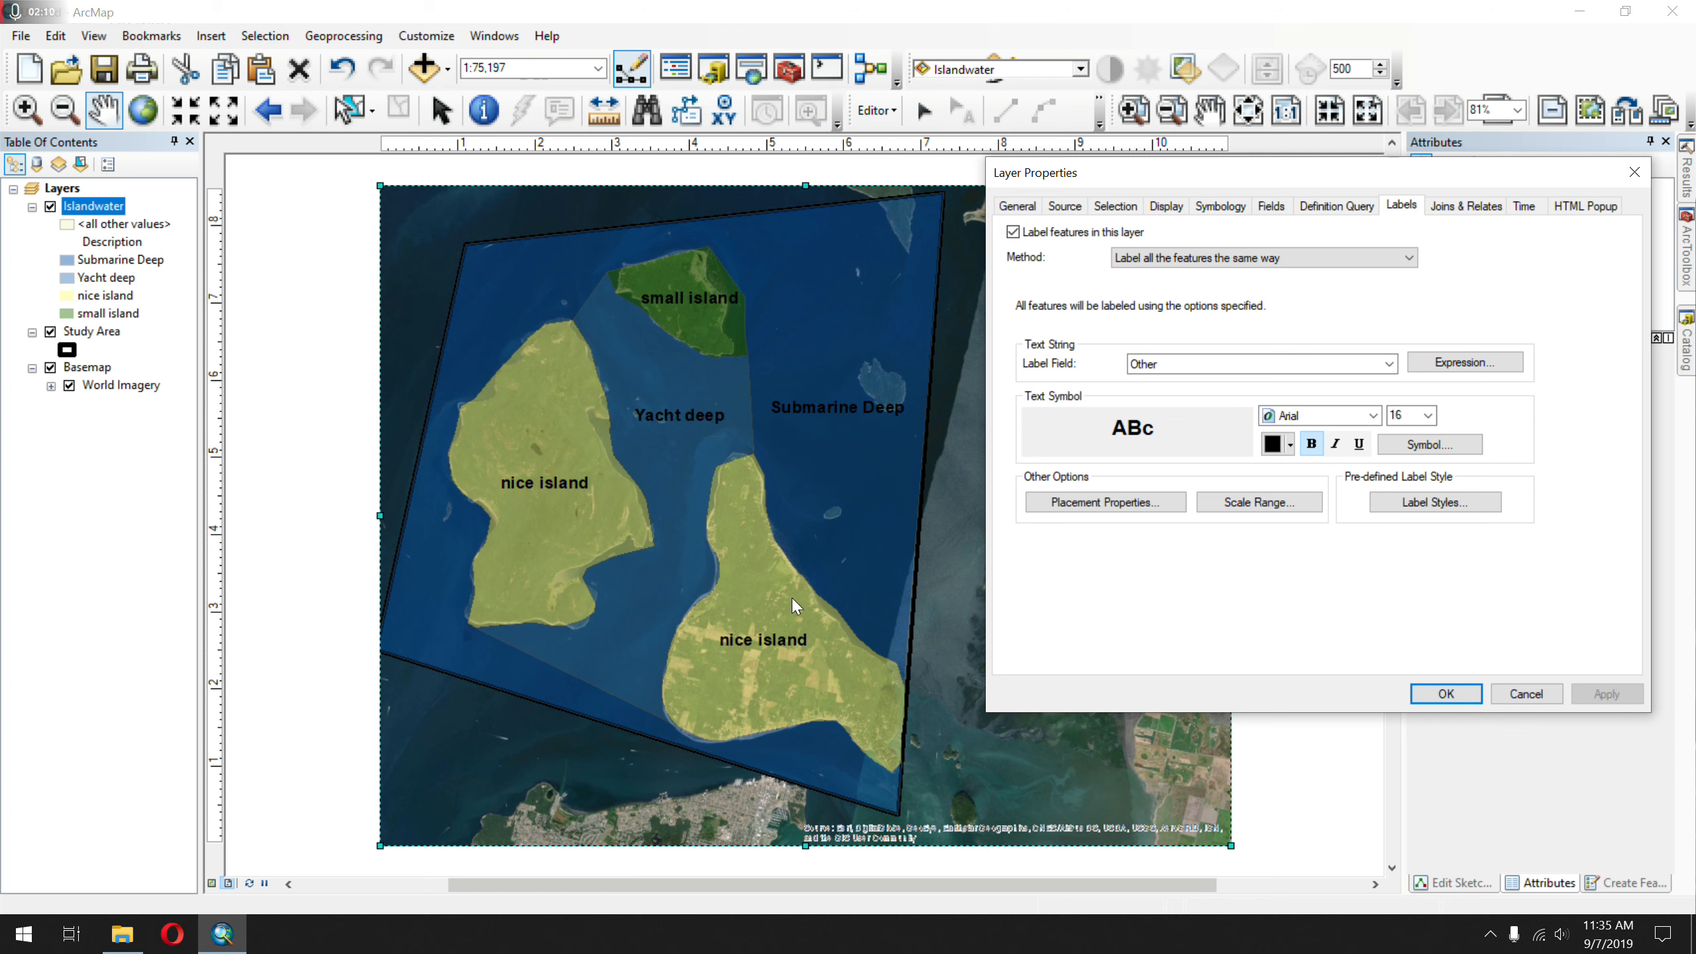
- Set the label placement to try horizontal first, then straight, and apply it to the map
click(1131, 506)
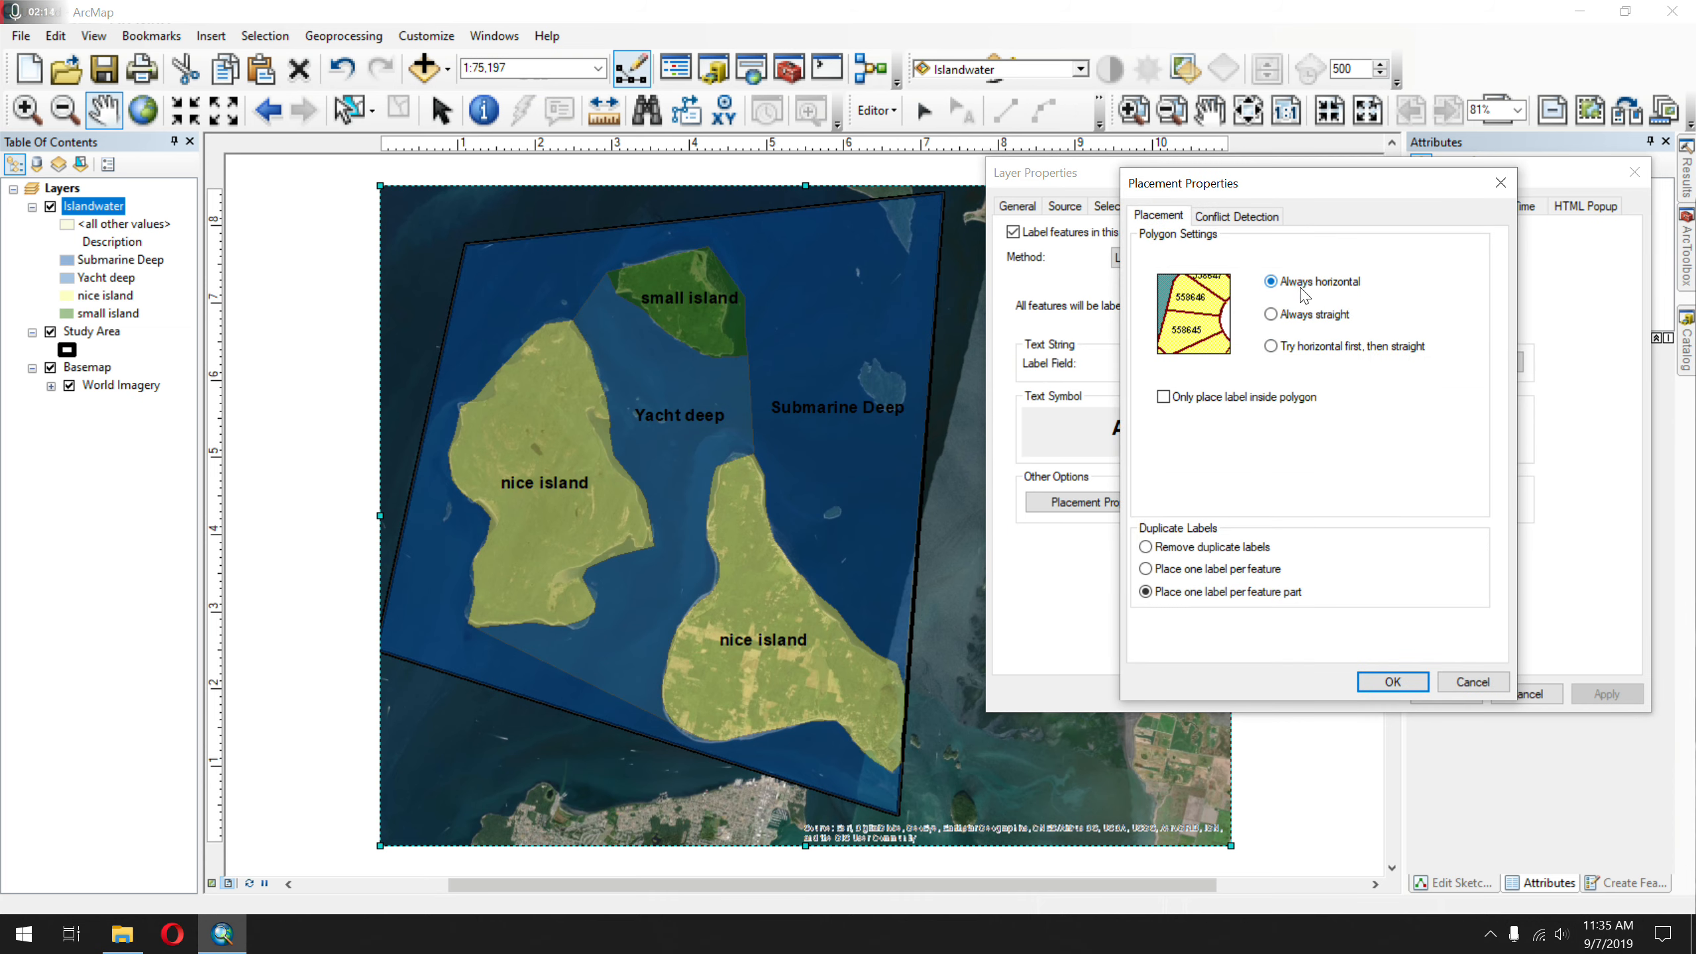
click(1338, 354)
click(1392, 682)
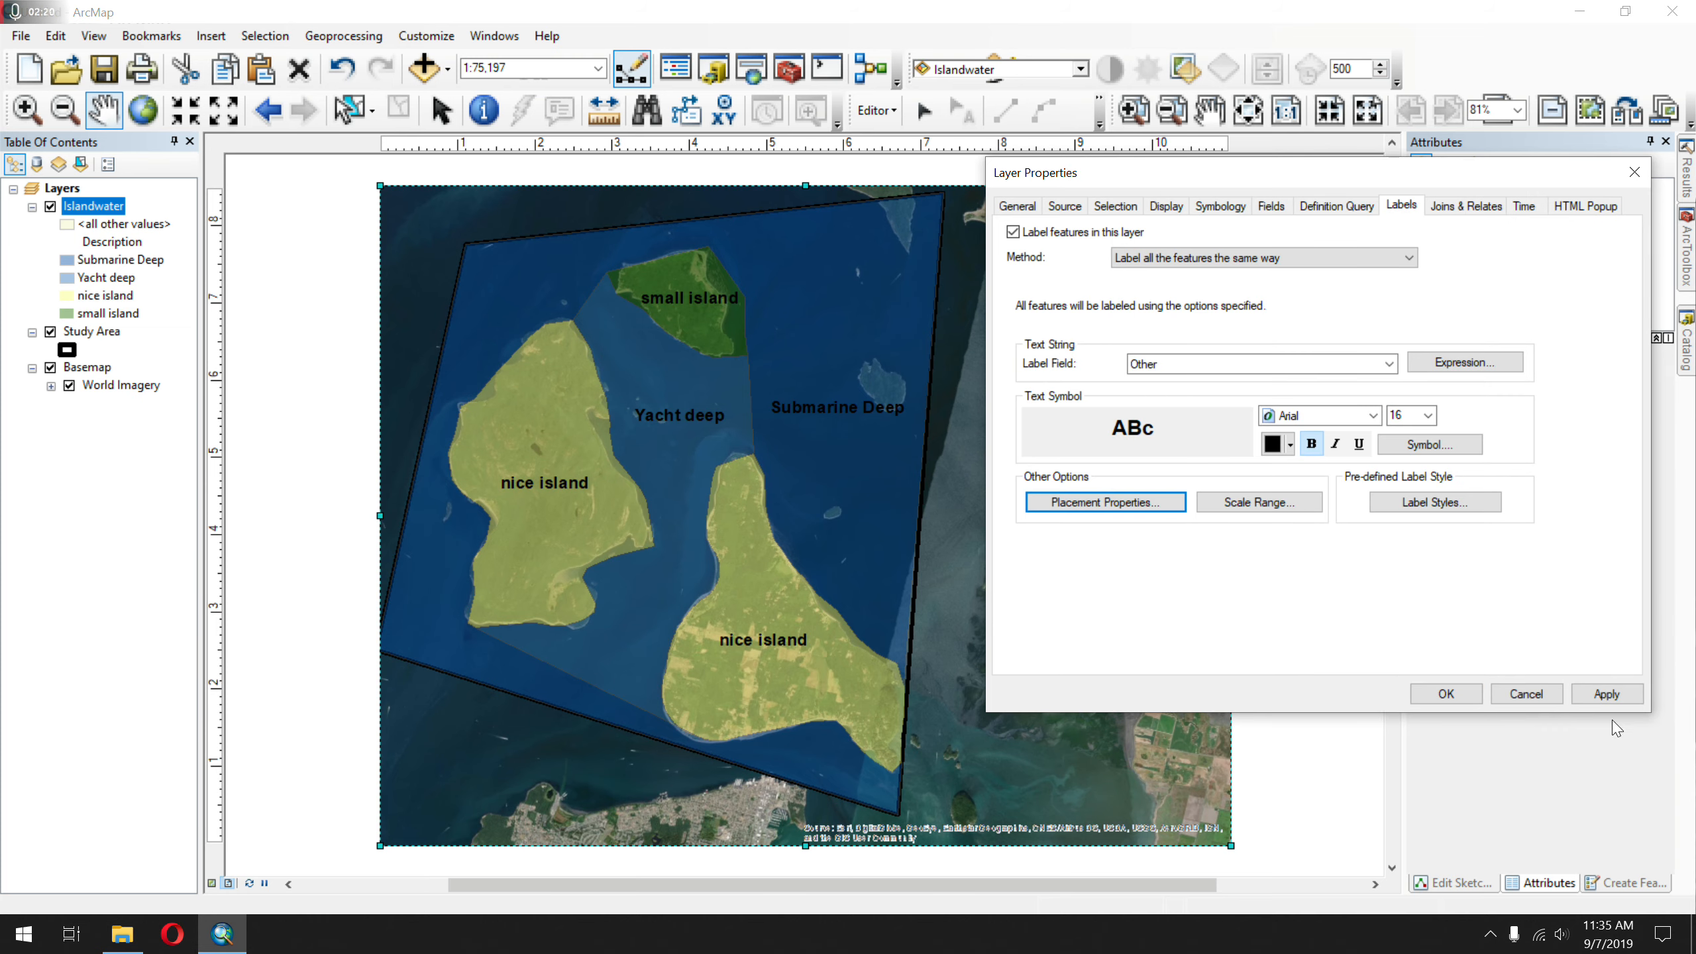
click(1592, 692)
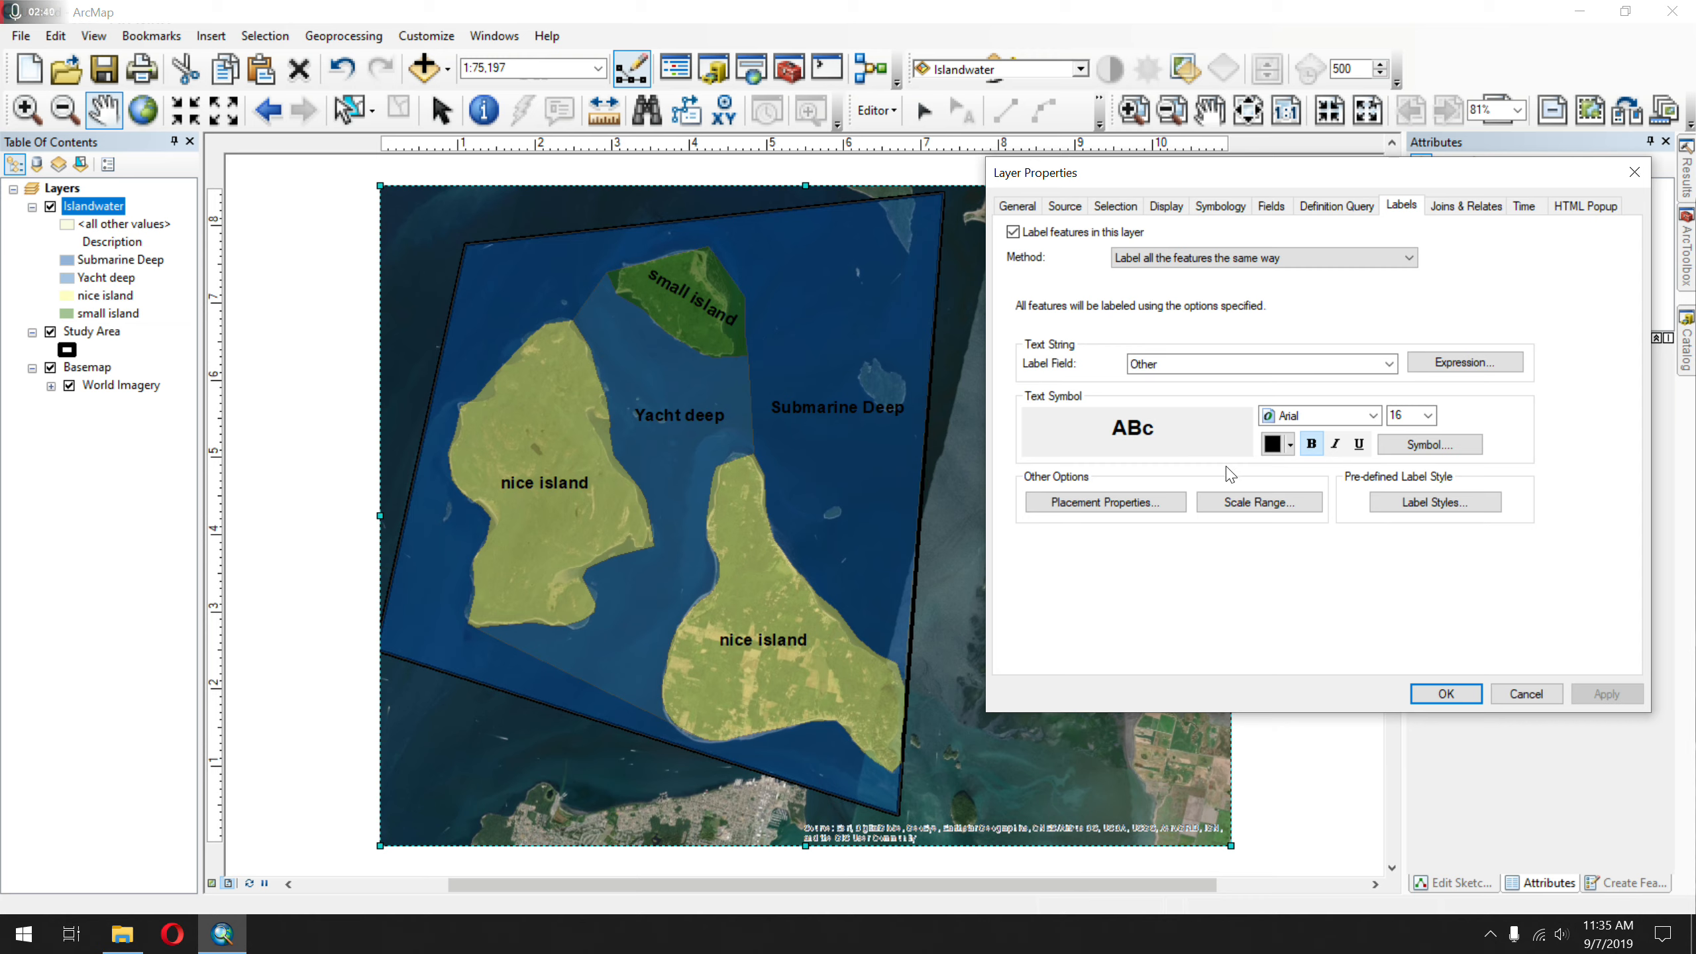
- Try 28-point Islandwater labels that are only placed inside their polygons
click(1427, 415)
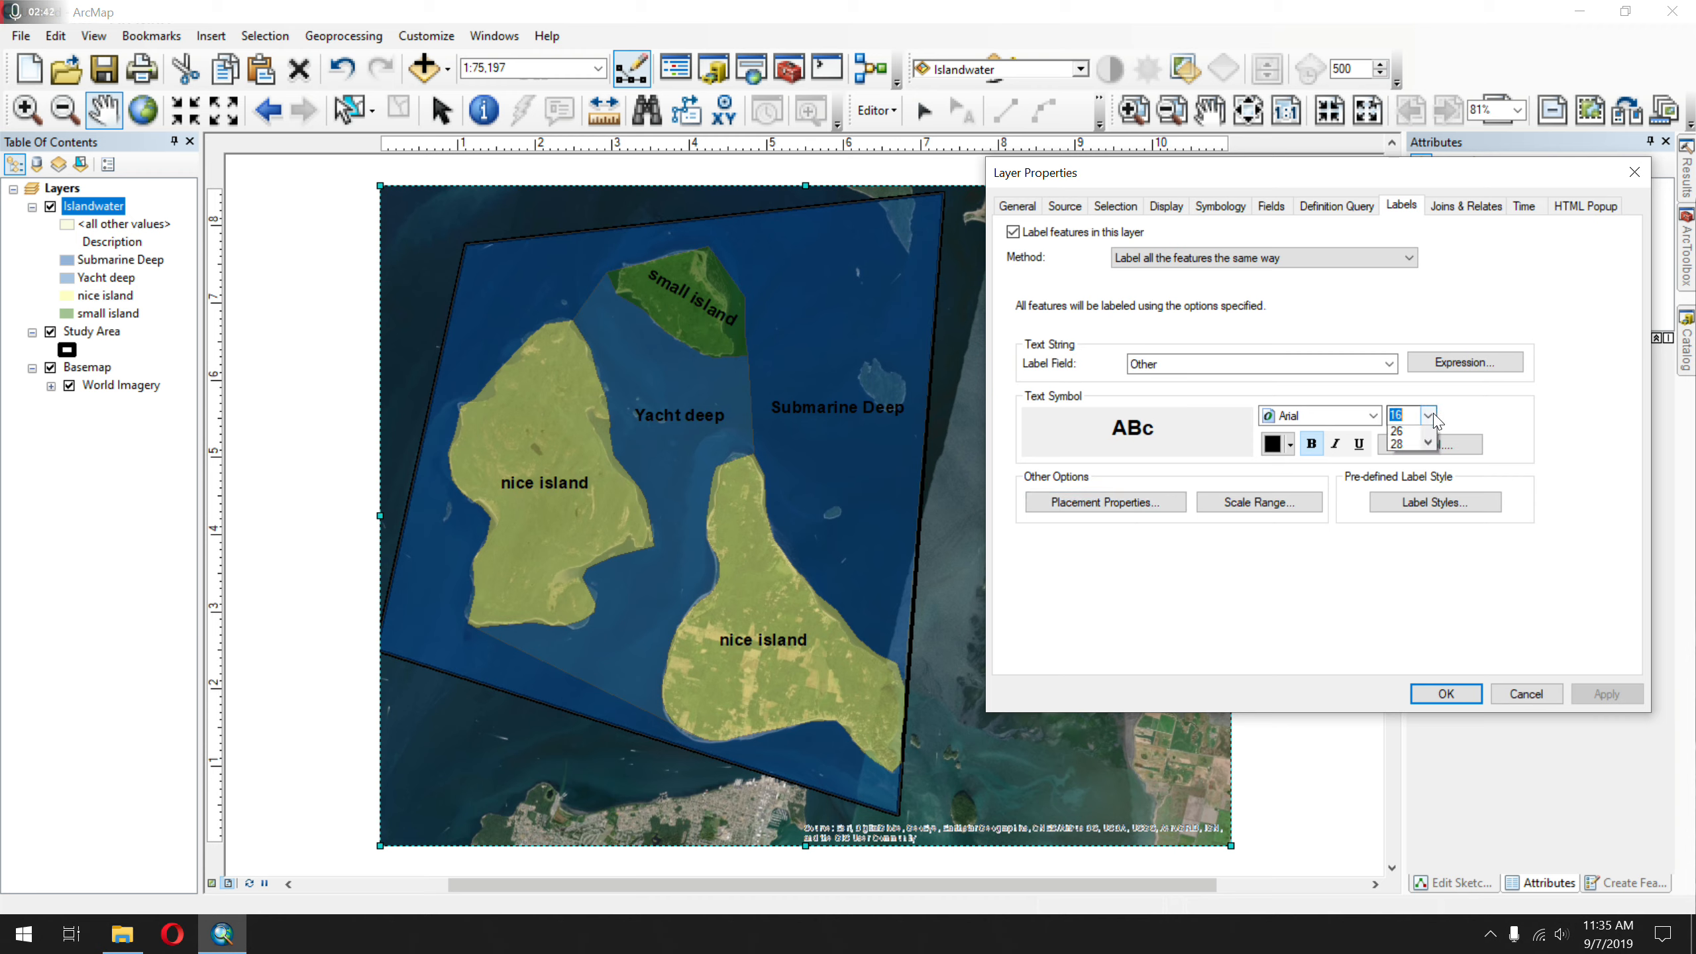
click(1398, 510)
click(1606, 694)
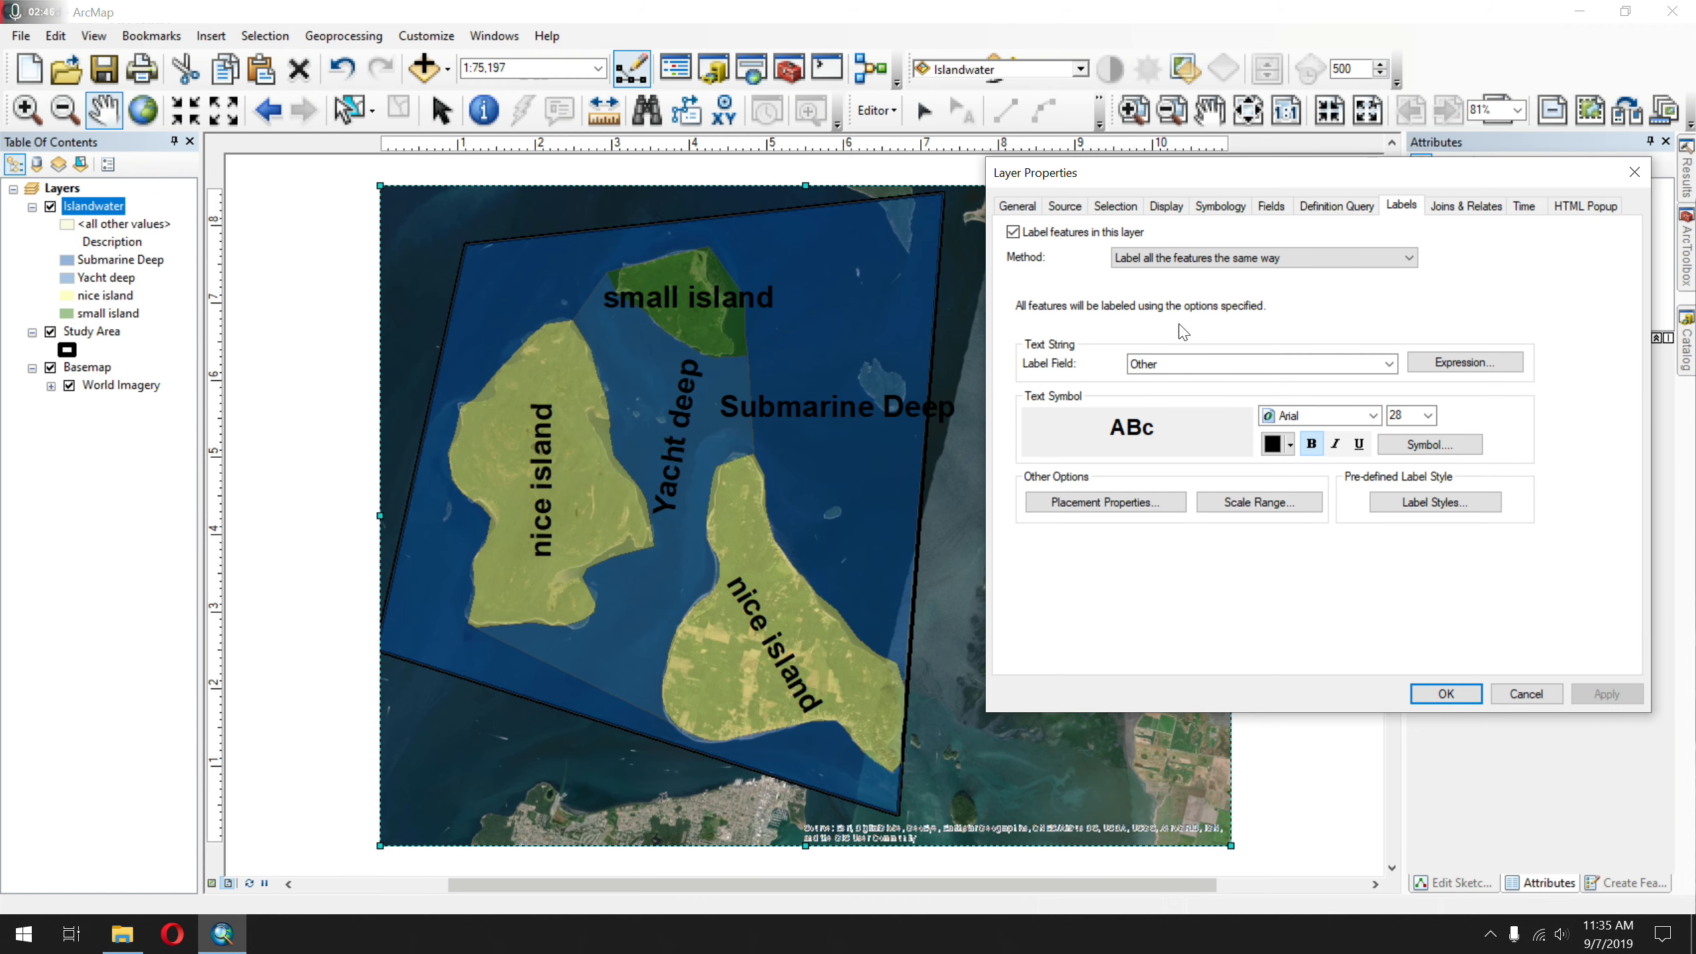
click(1133, 507)
click(1248, 397)
click(1392, 681)
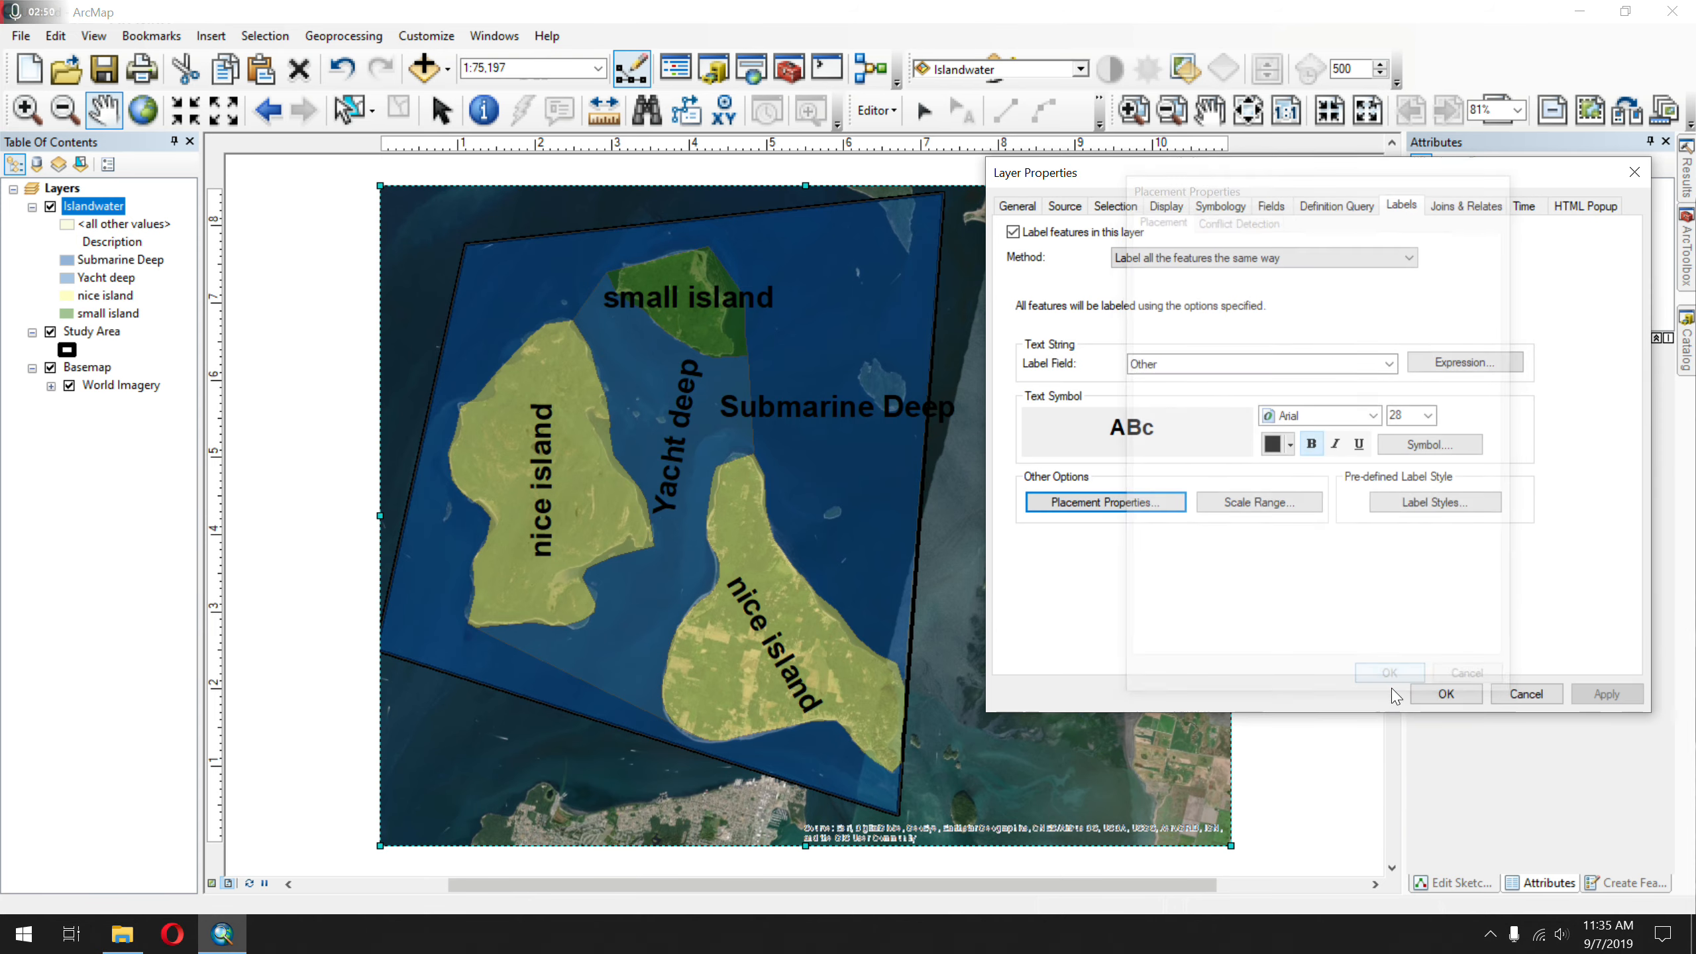
click(1607, 694)
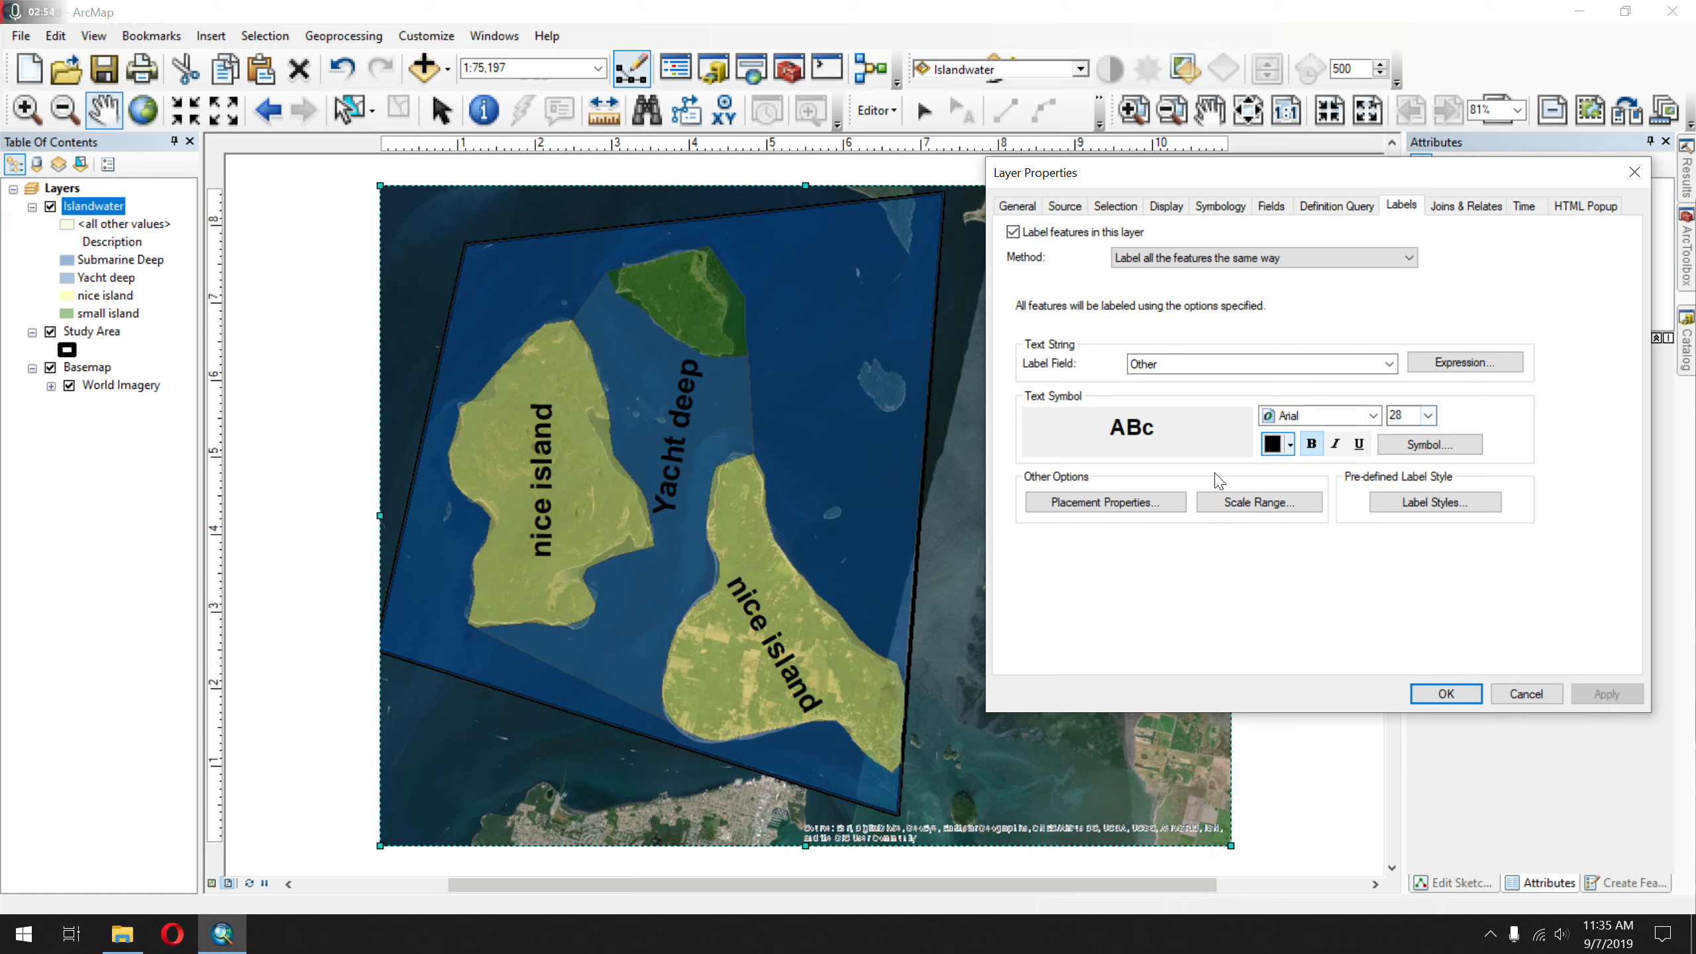
- Remove the inside-polygon placement restriction, set the label size to 16 points, and accept the layer properties
click(1128, 504)
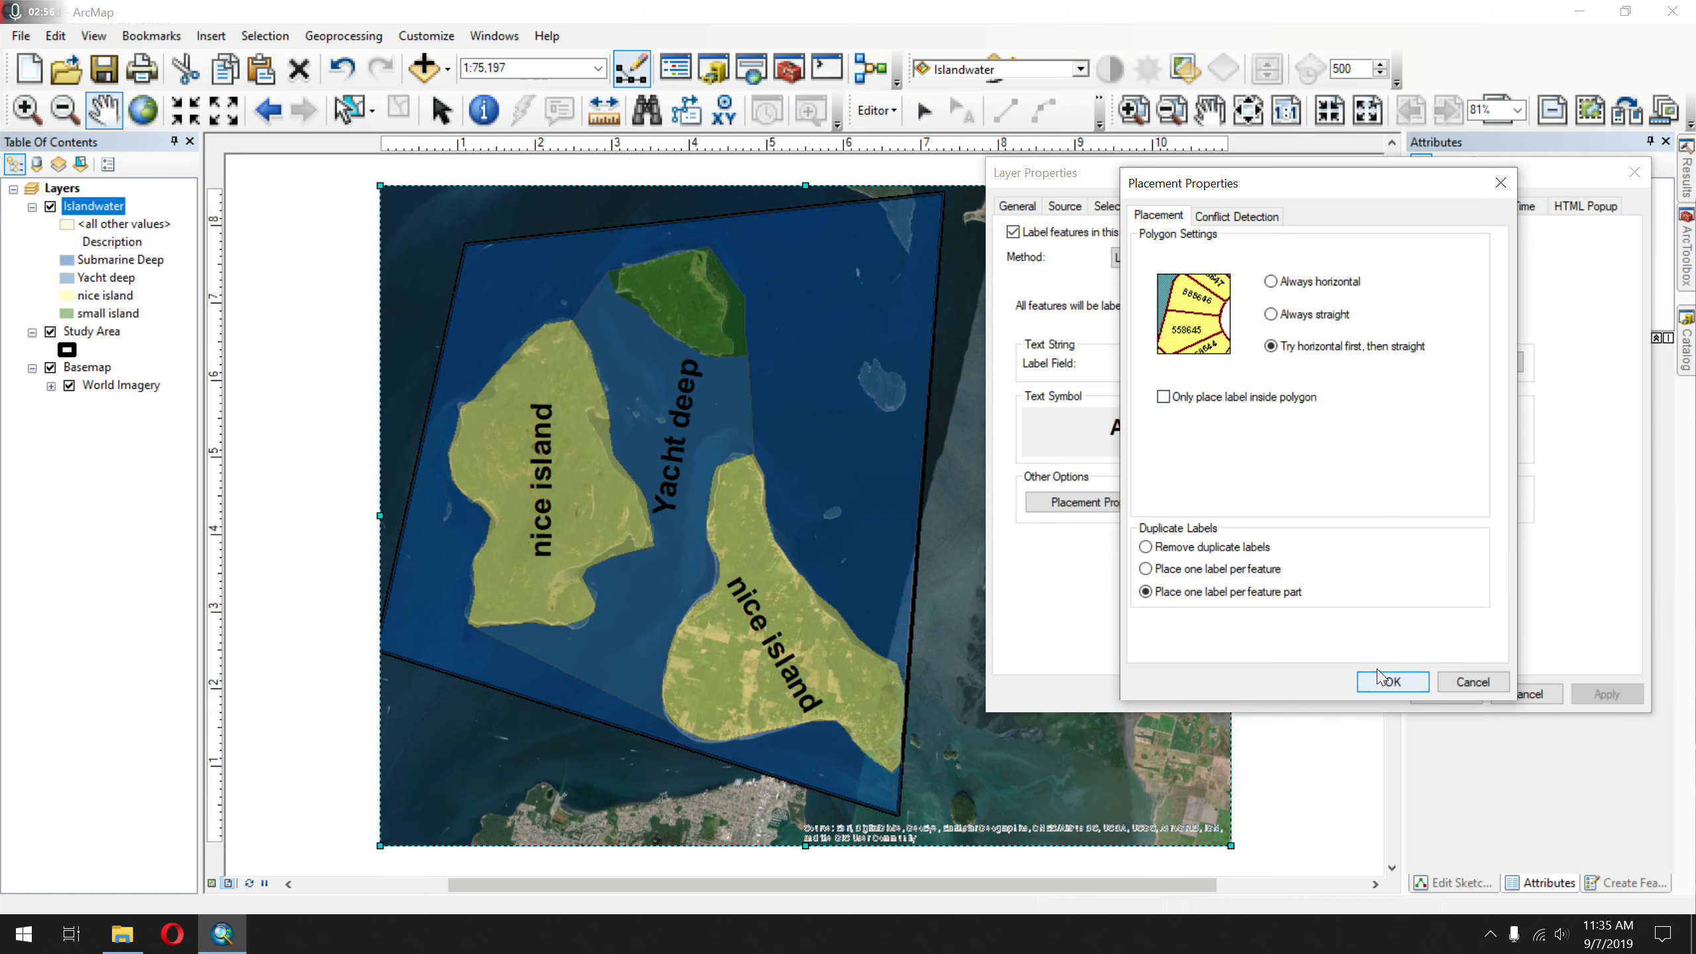
click(1472, 682)
click(1425, 410)
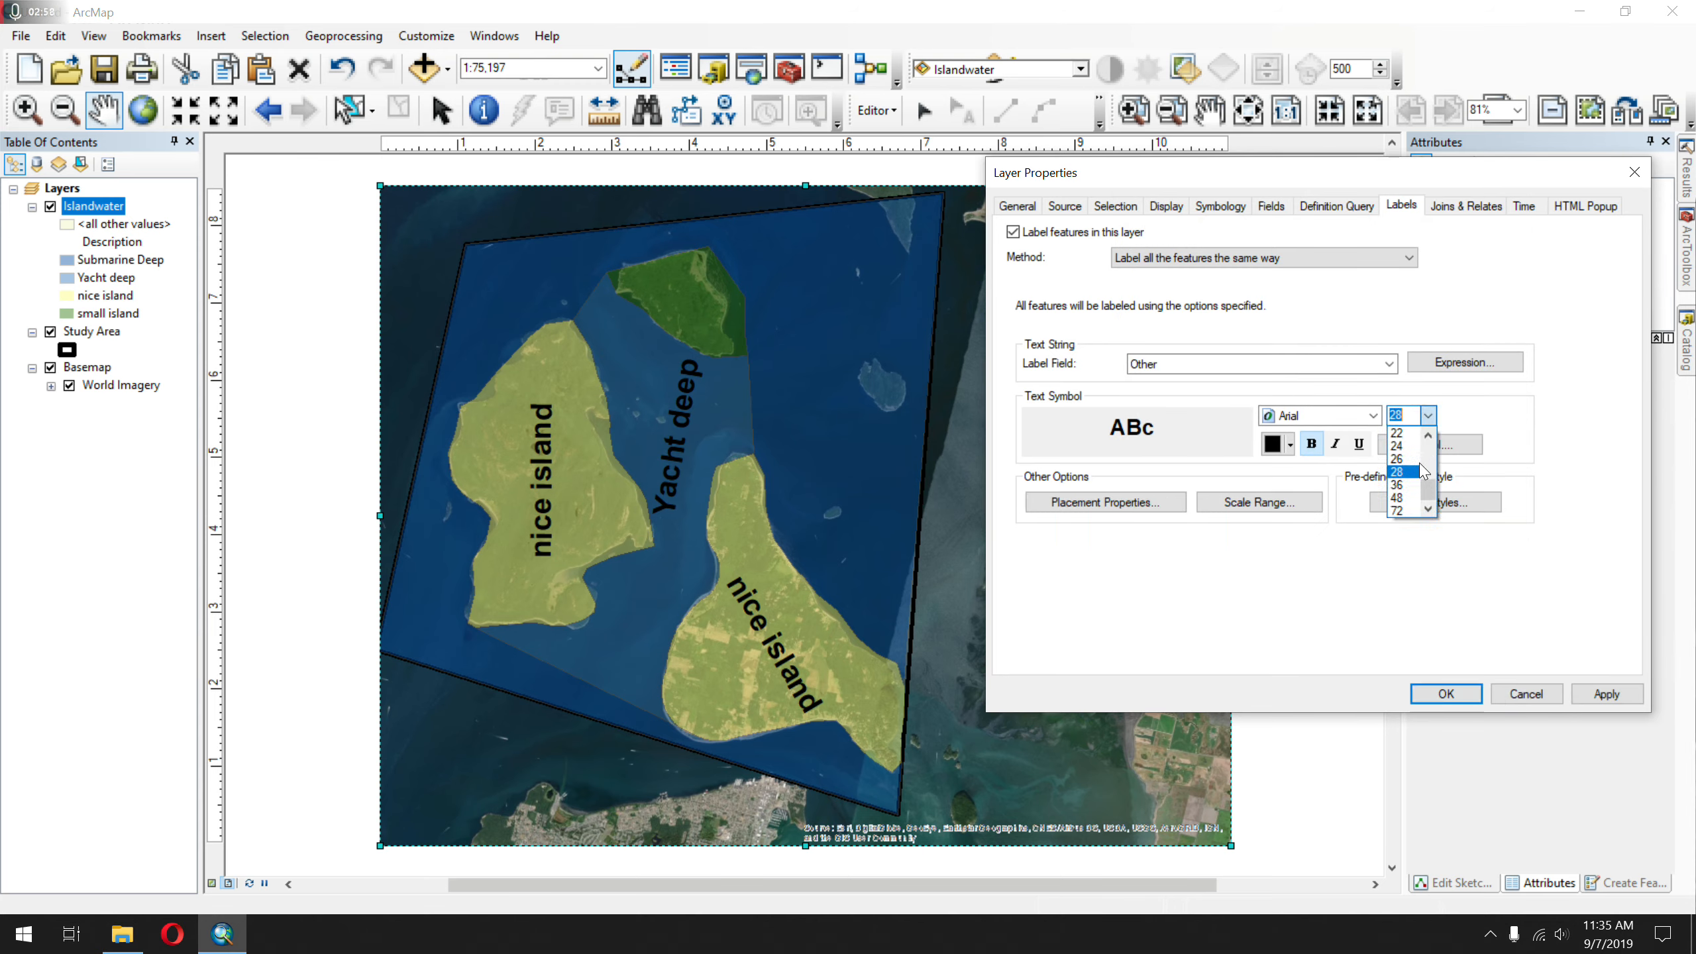
click(1409, 477)
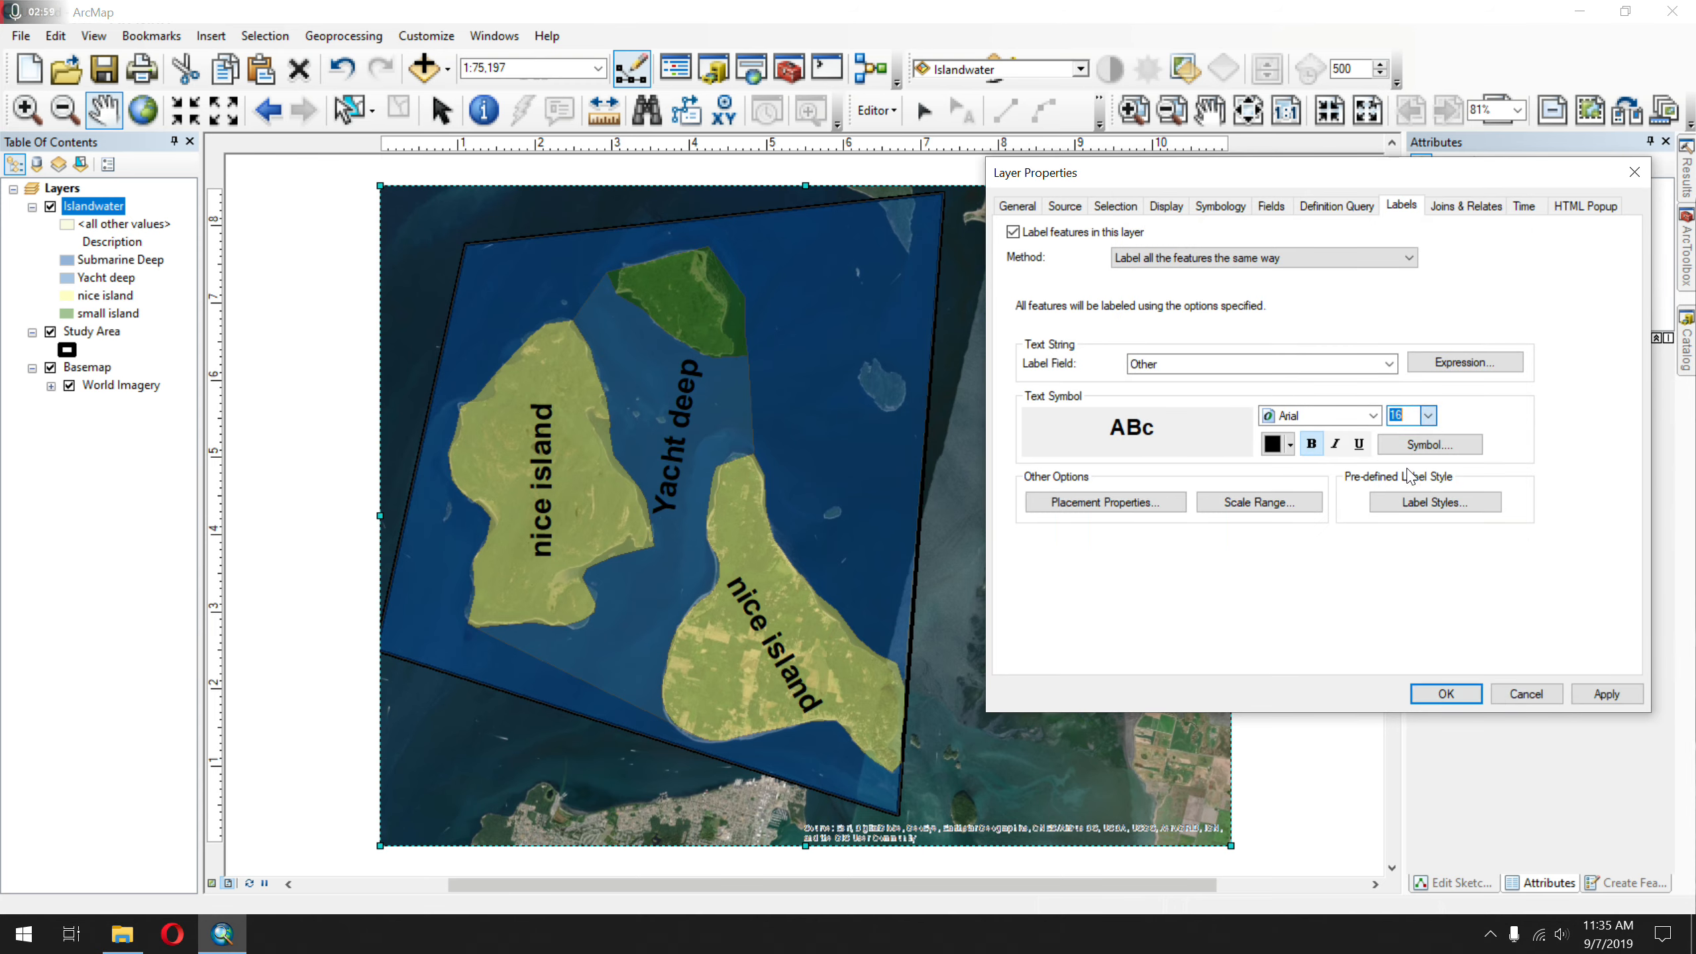
click(1606, 693)
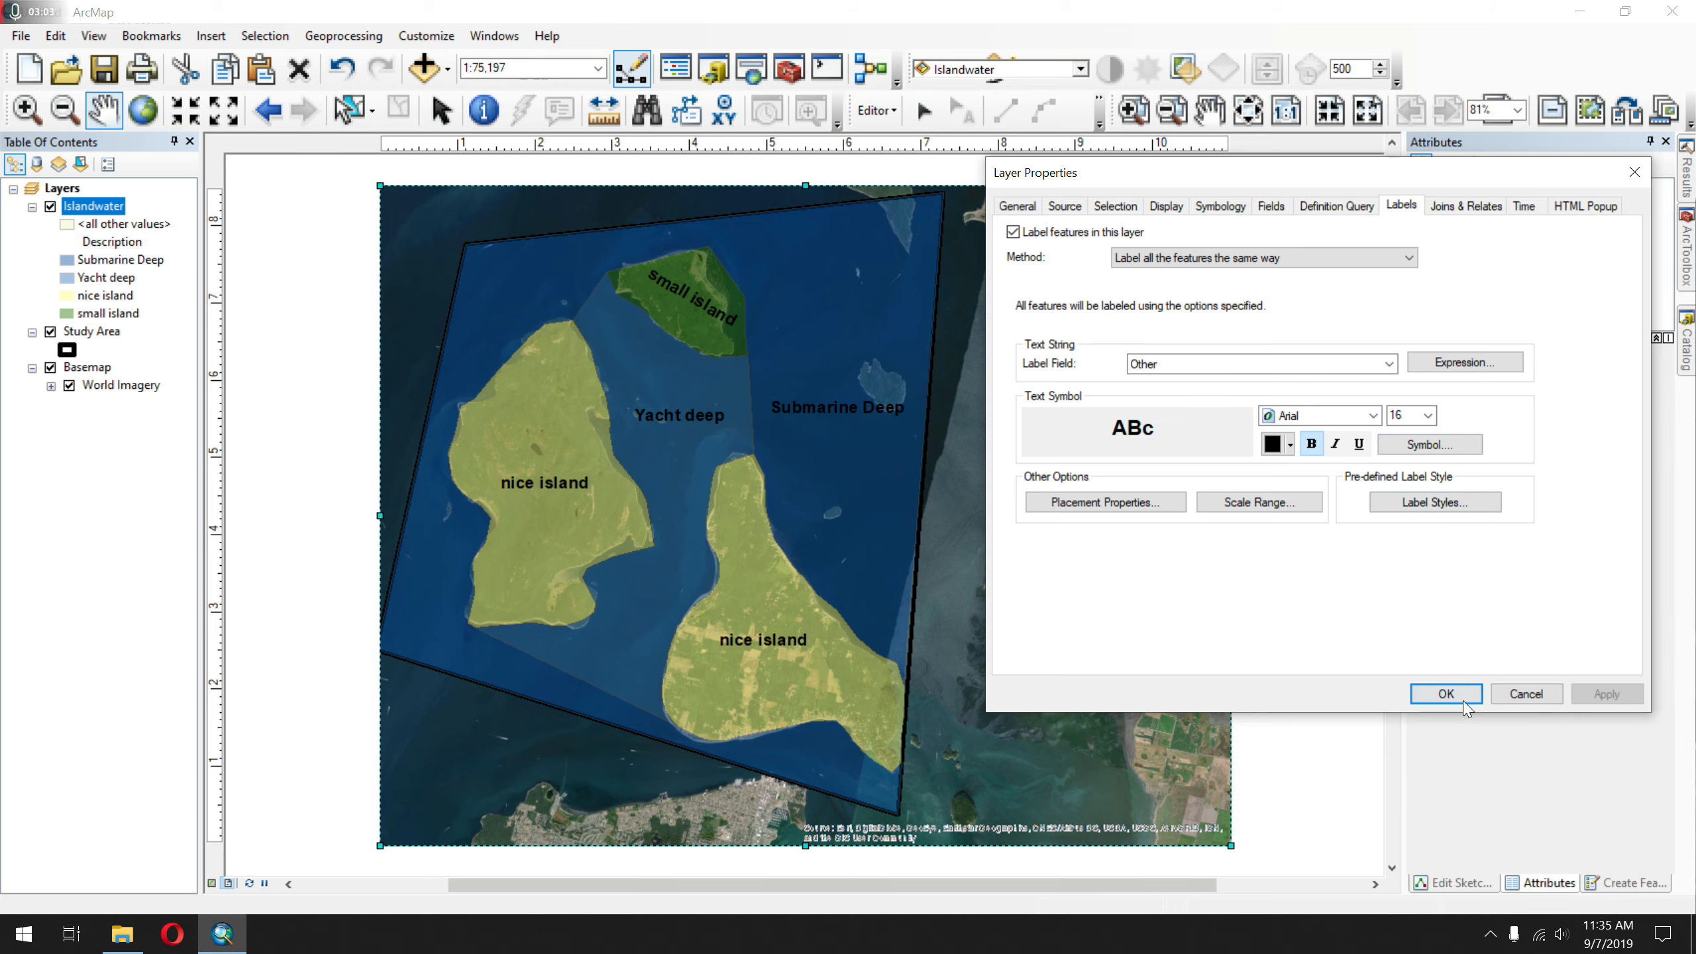
click(1445, 693)
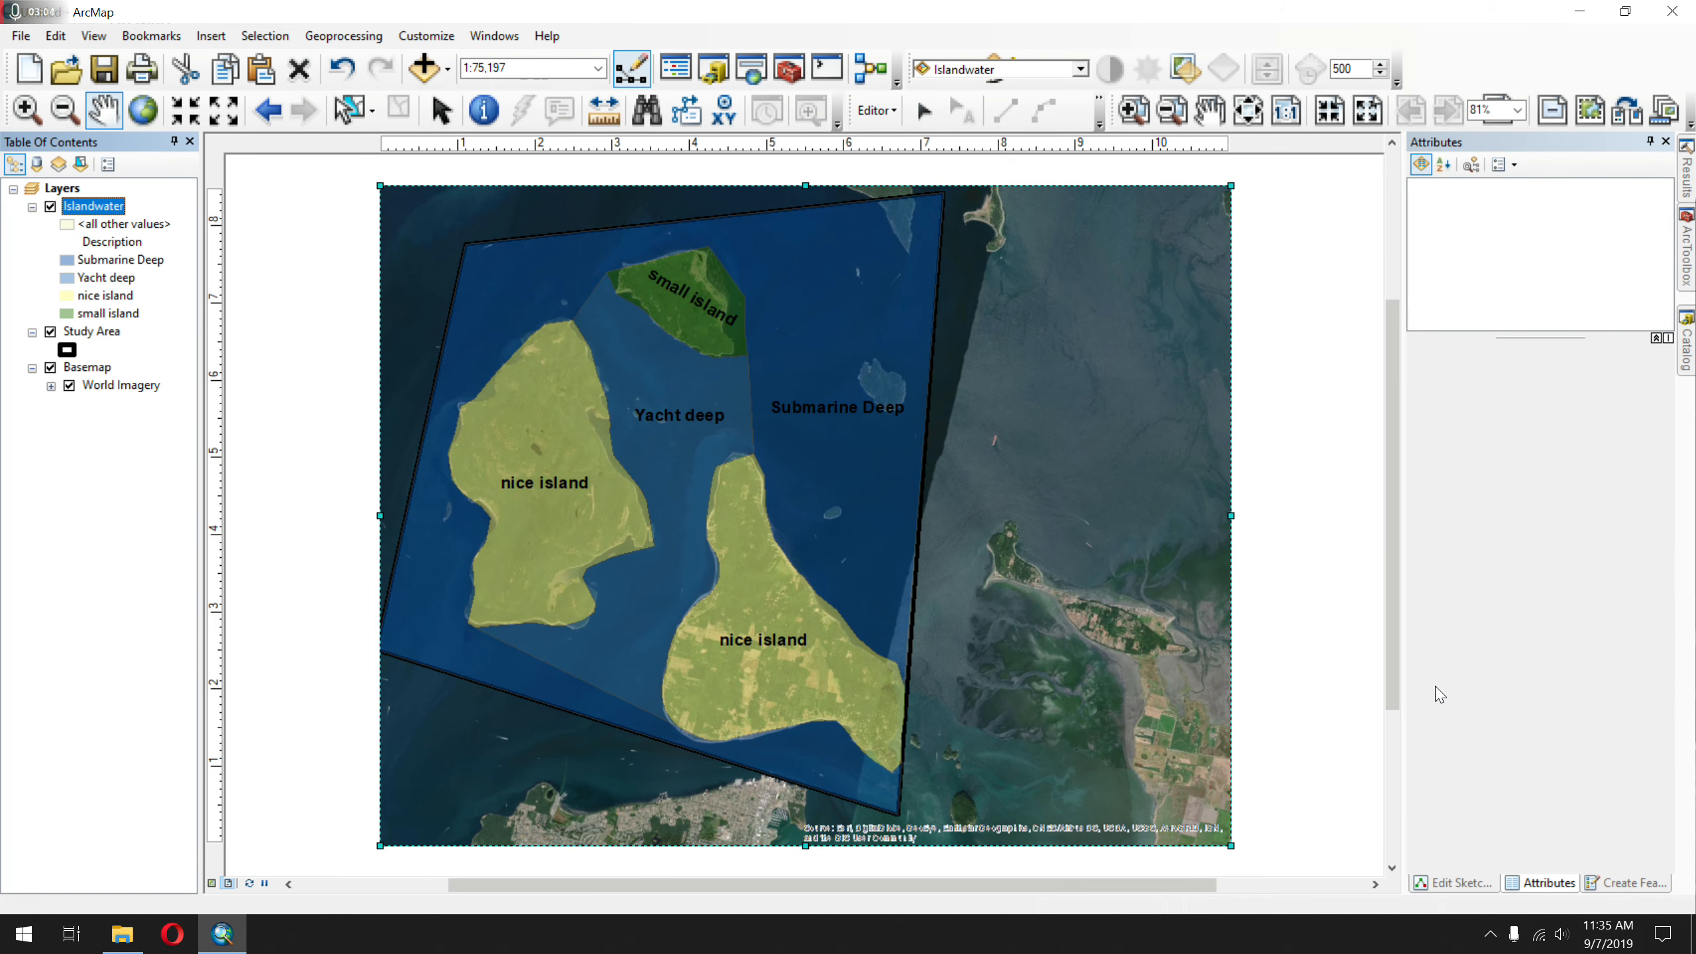
- Insert the ESRI North 3 north arrow, place it in the map's upper-right corner and shrink it
click(230, 37)
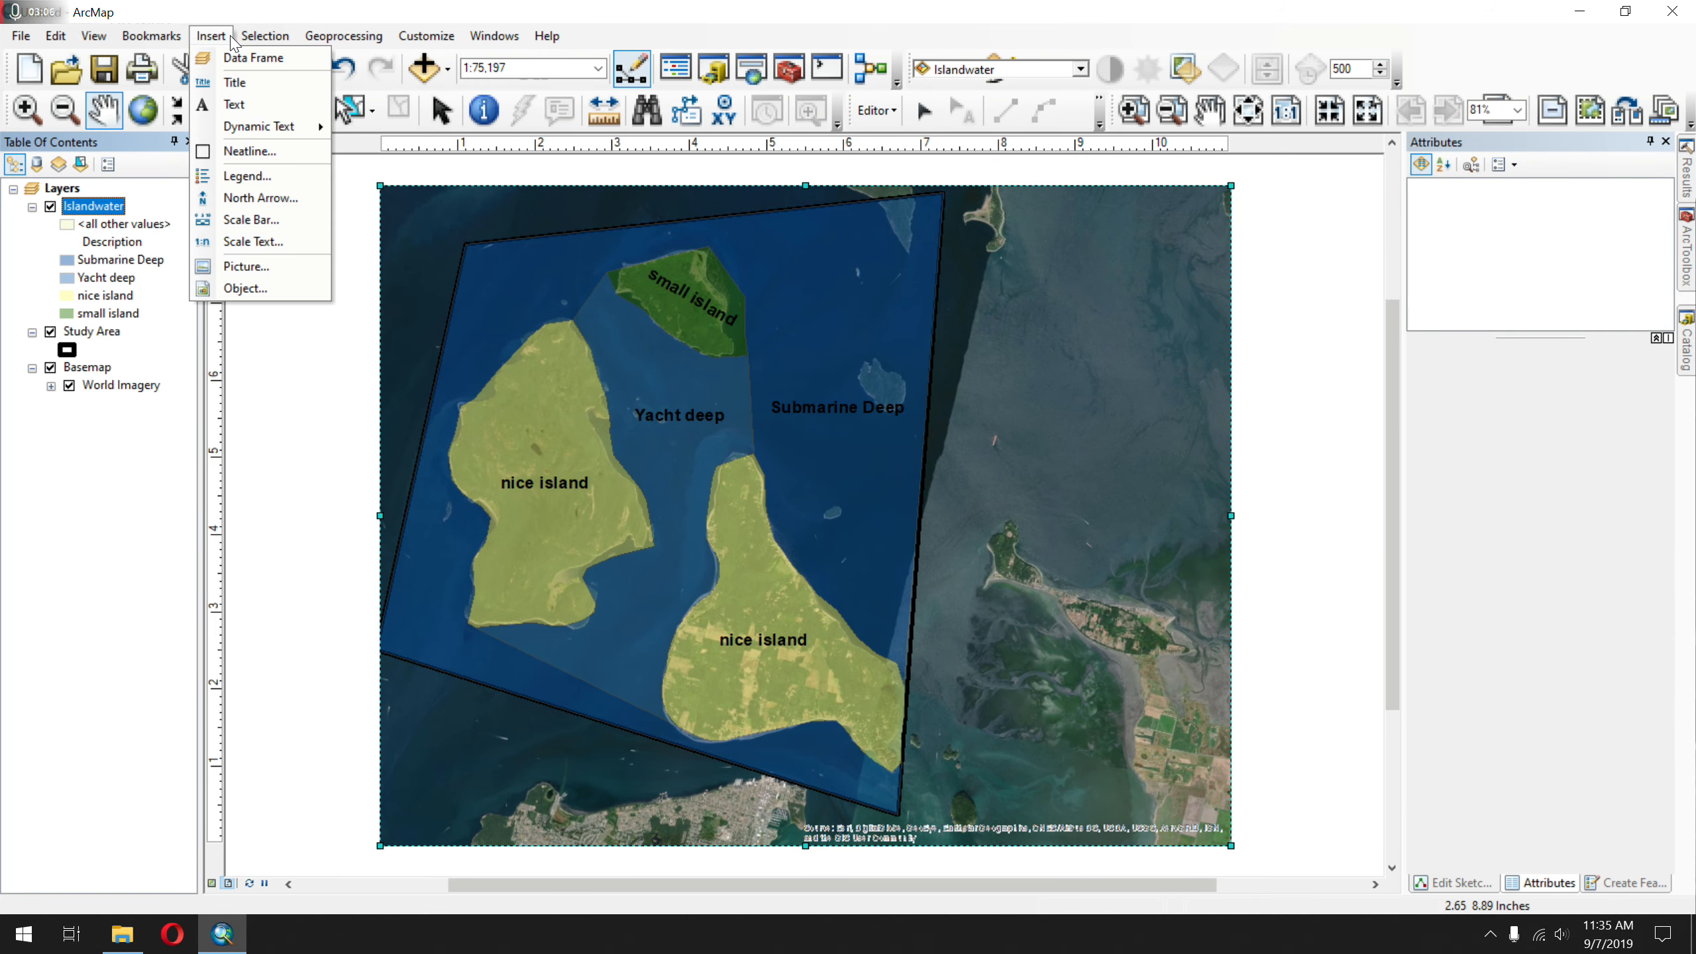
click(260, 198)
click(249, 113)
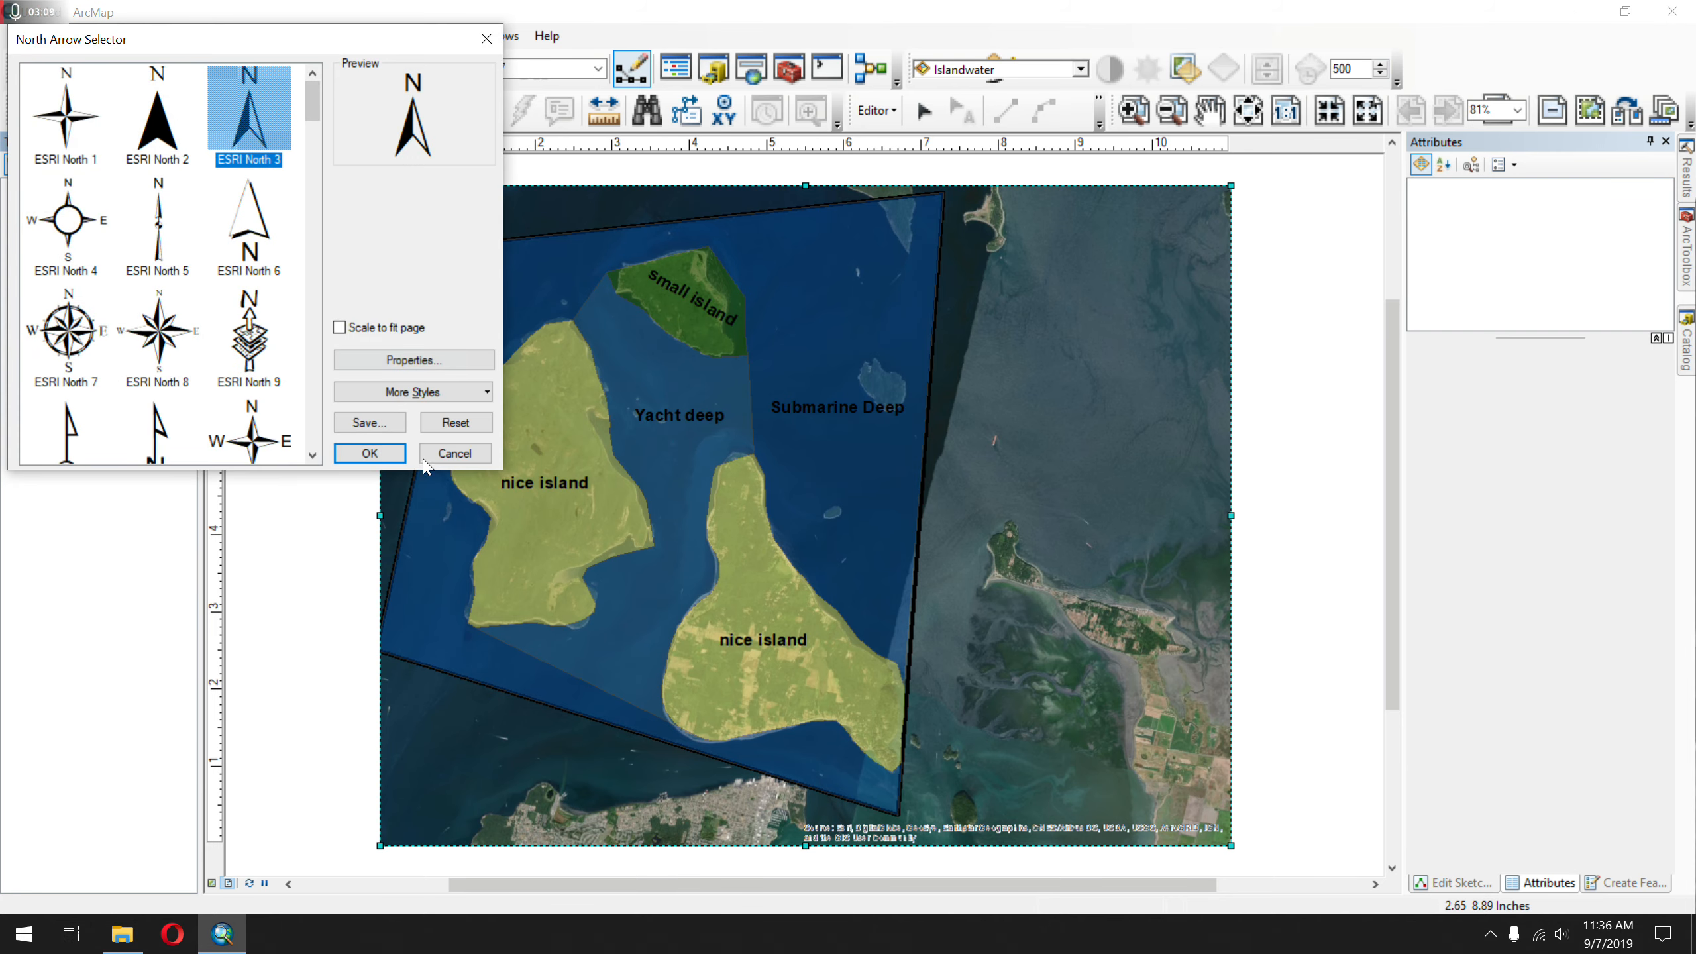
click(371, 455)
drag(661, 591, 1193, 238)
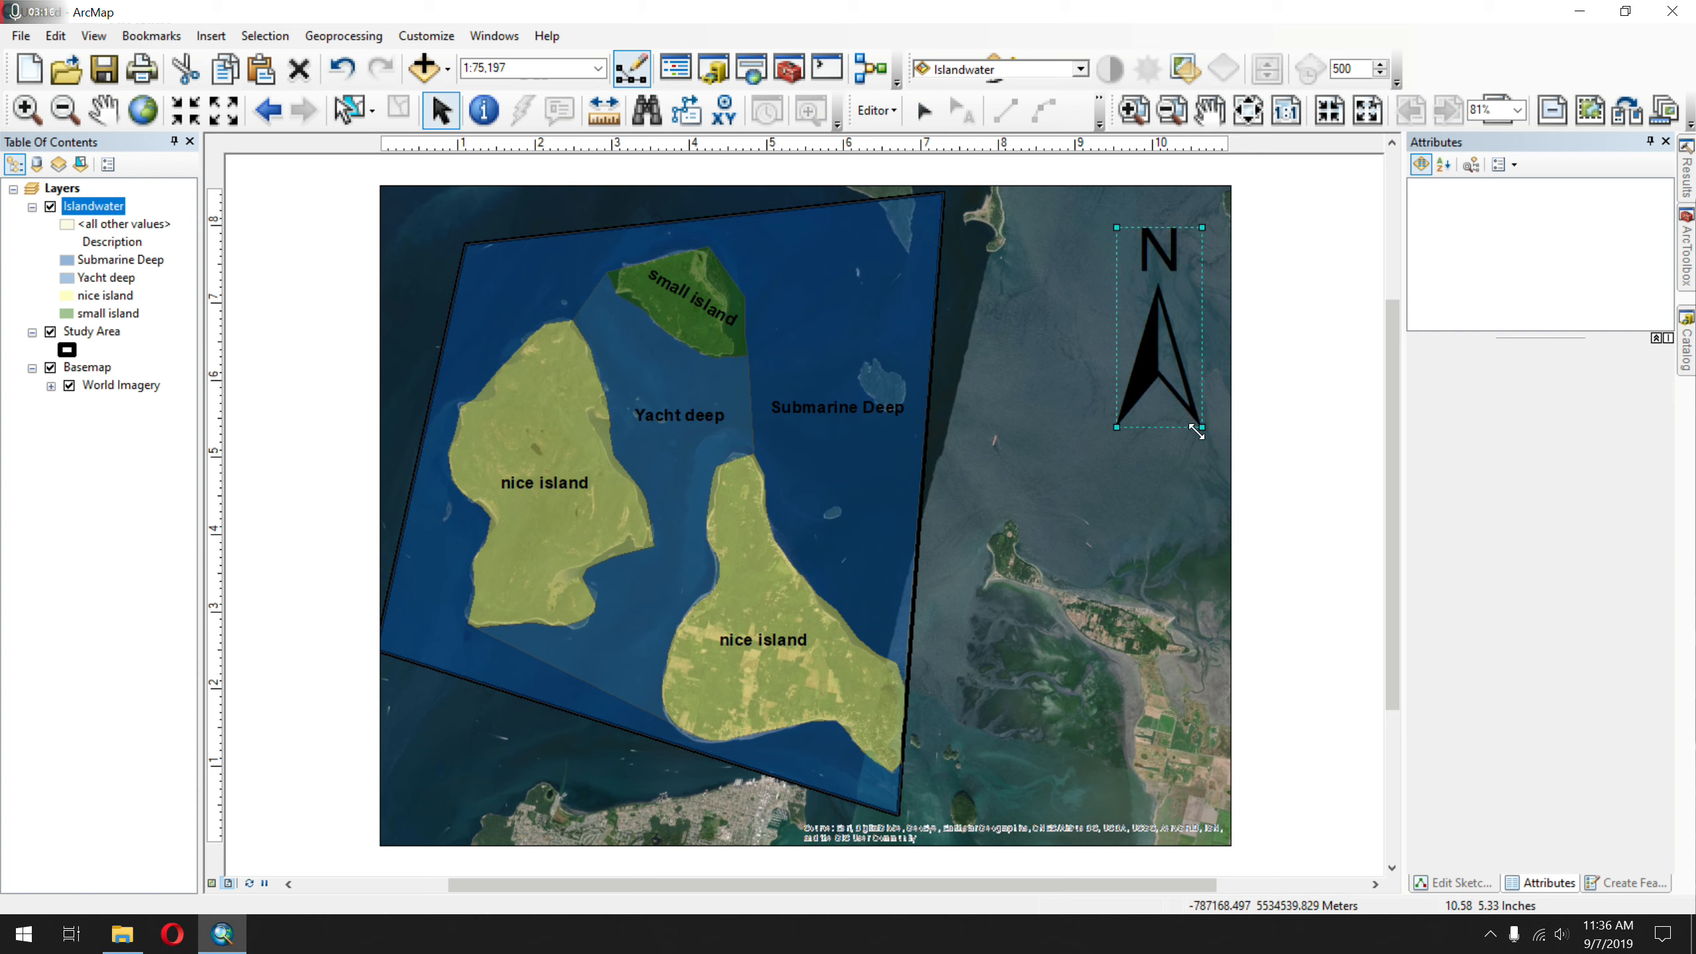
drag(1202, 426, 1204, 270)
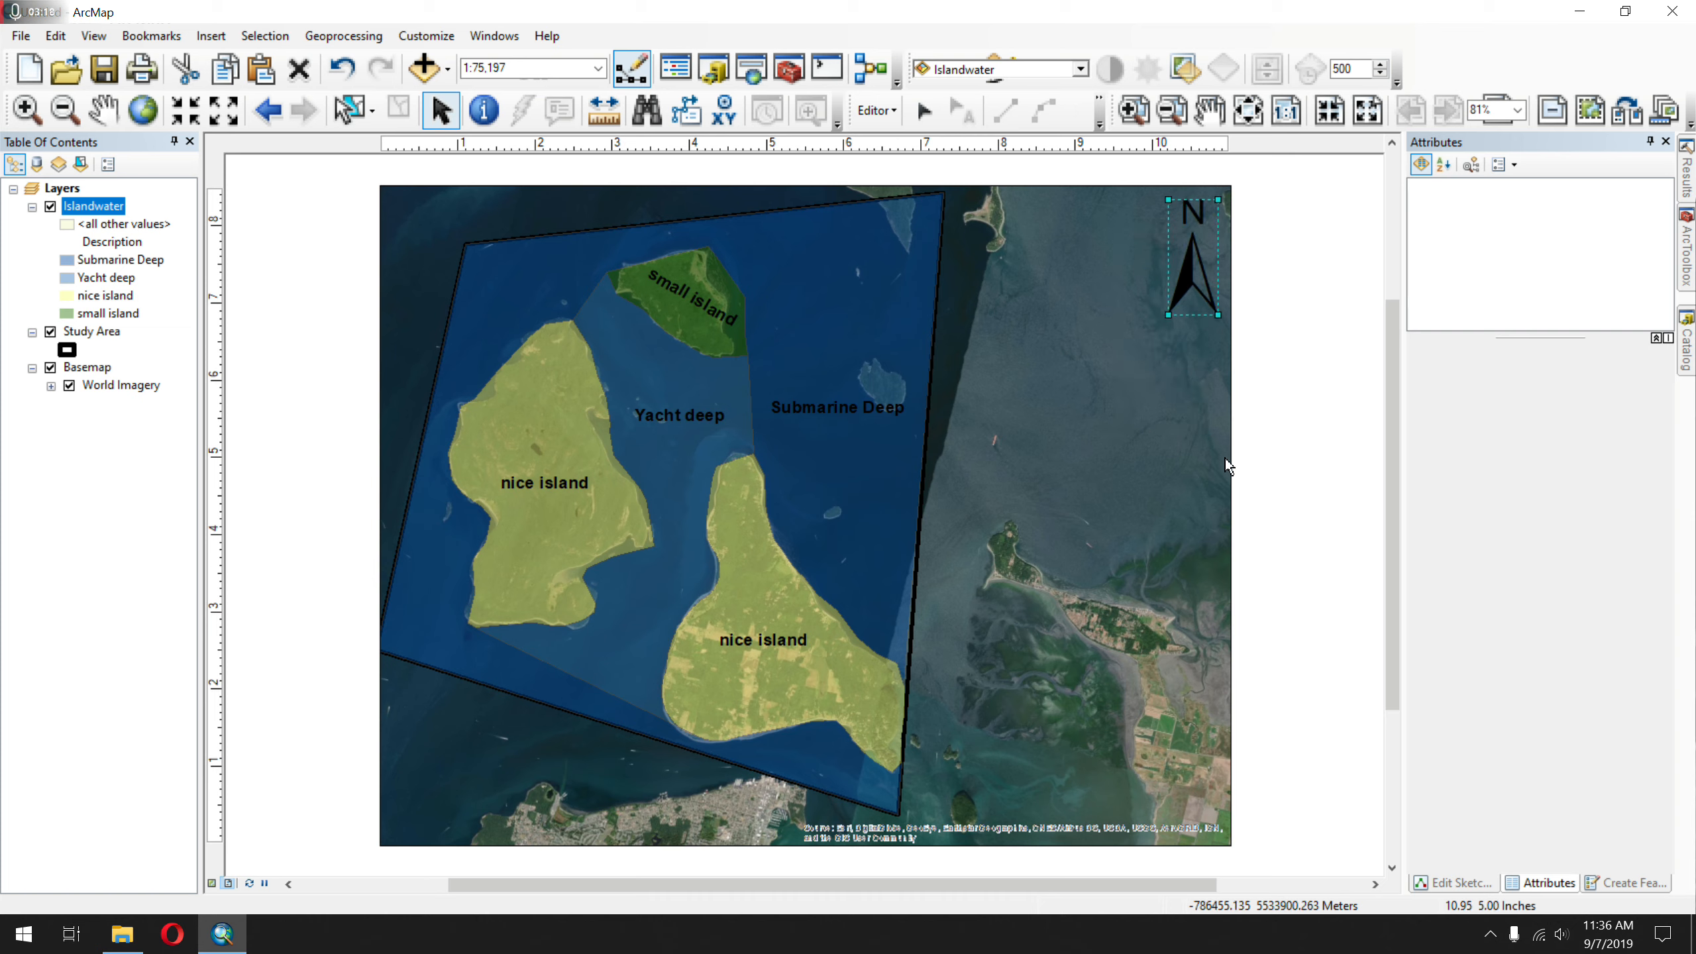
- Insert an Alternating Scale Bar 2 scale bar on the layout and enlarge it
click(210, 36)
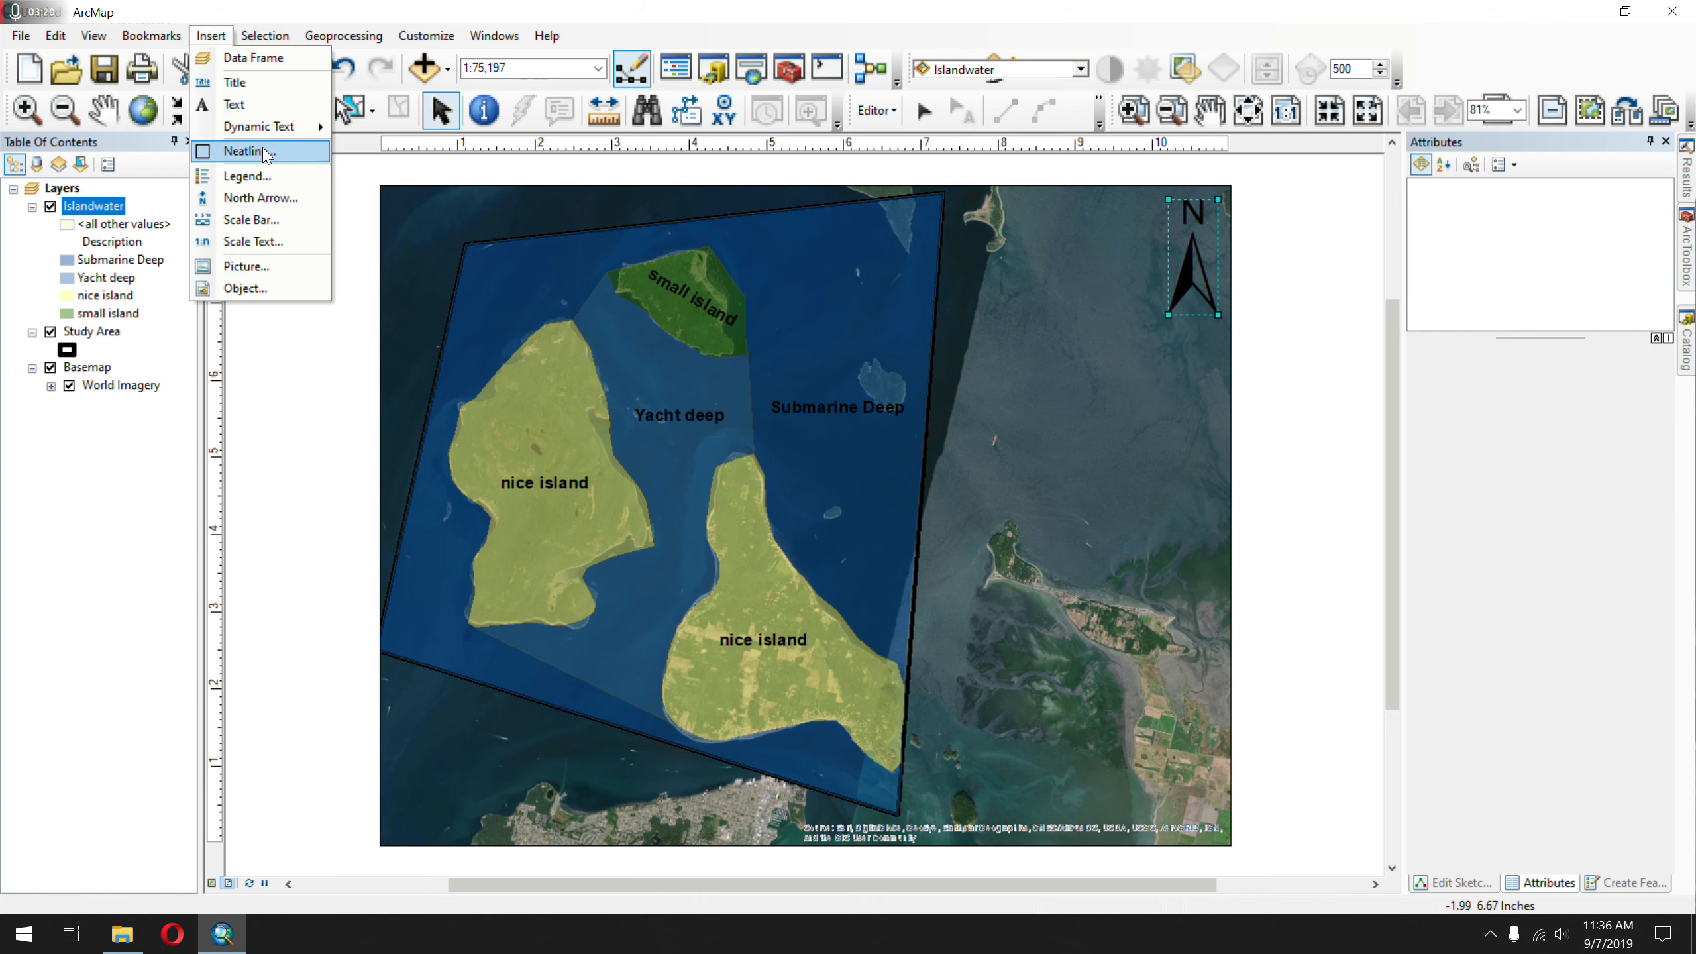
click(280, 220)
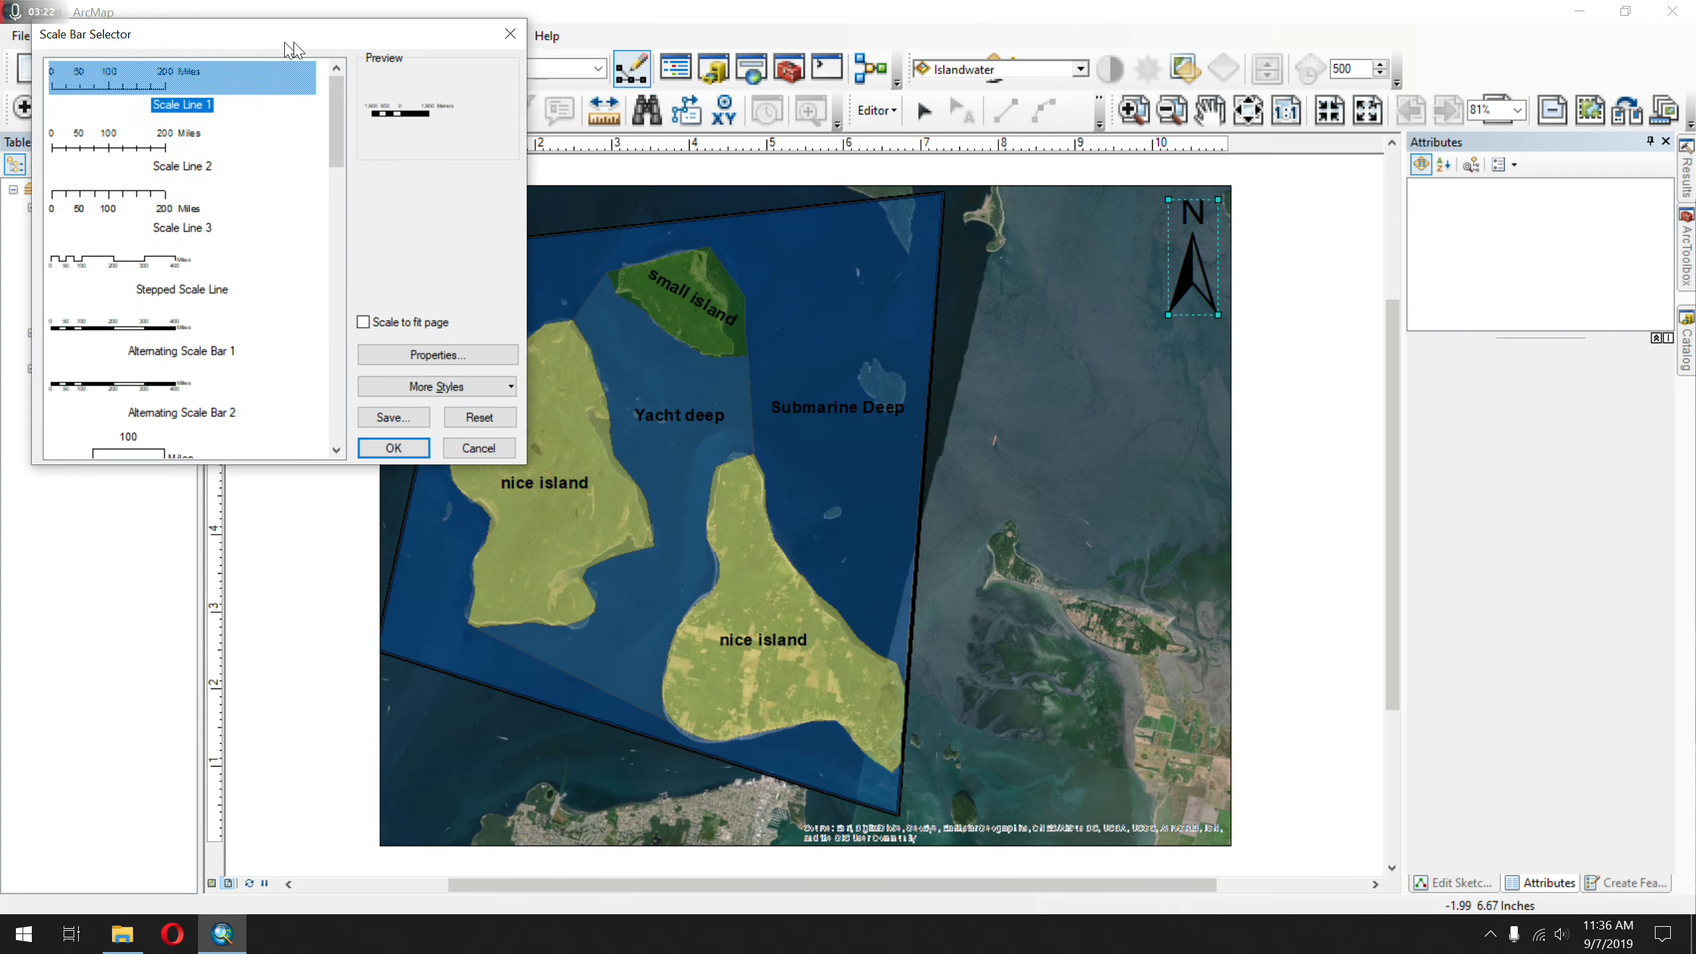
drag(254, 40, 1243, 287)
scroll(1269, 468, down, 3)
scroll(1269, 468, down, 5)
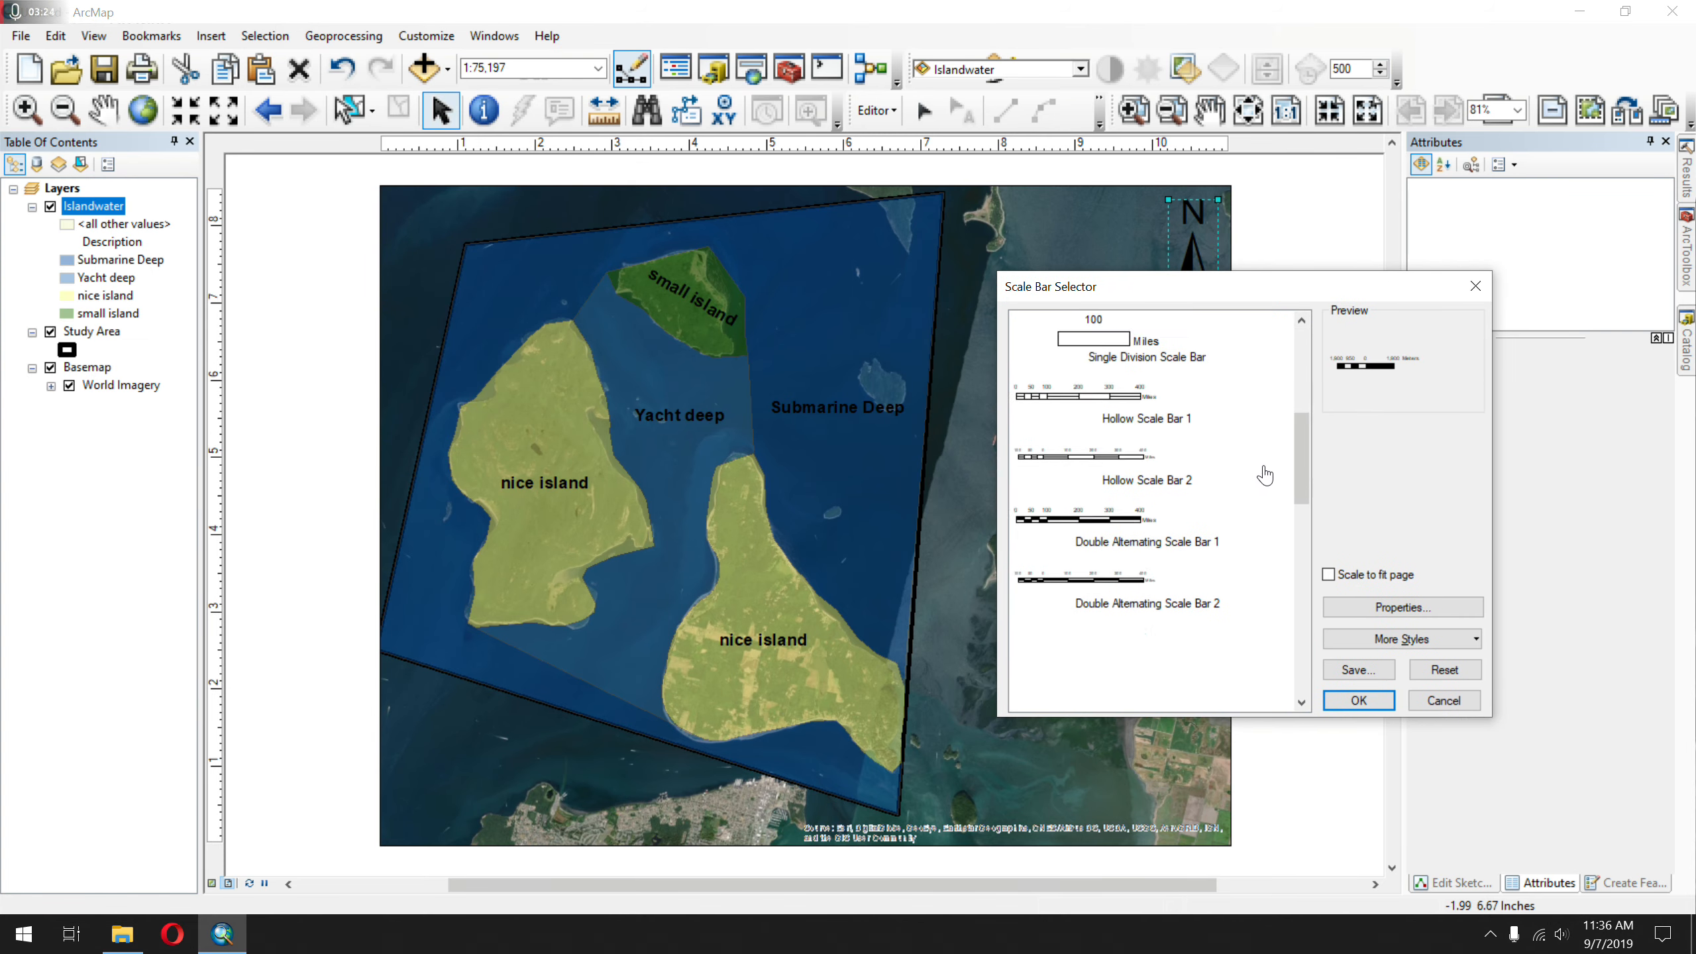
scroll(1260, 485, up, 5)
click(1151, 446)
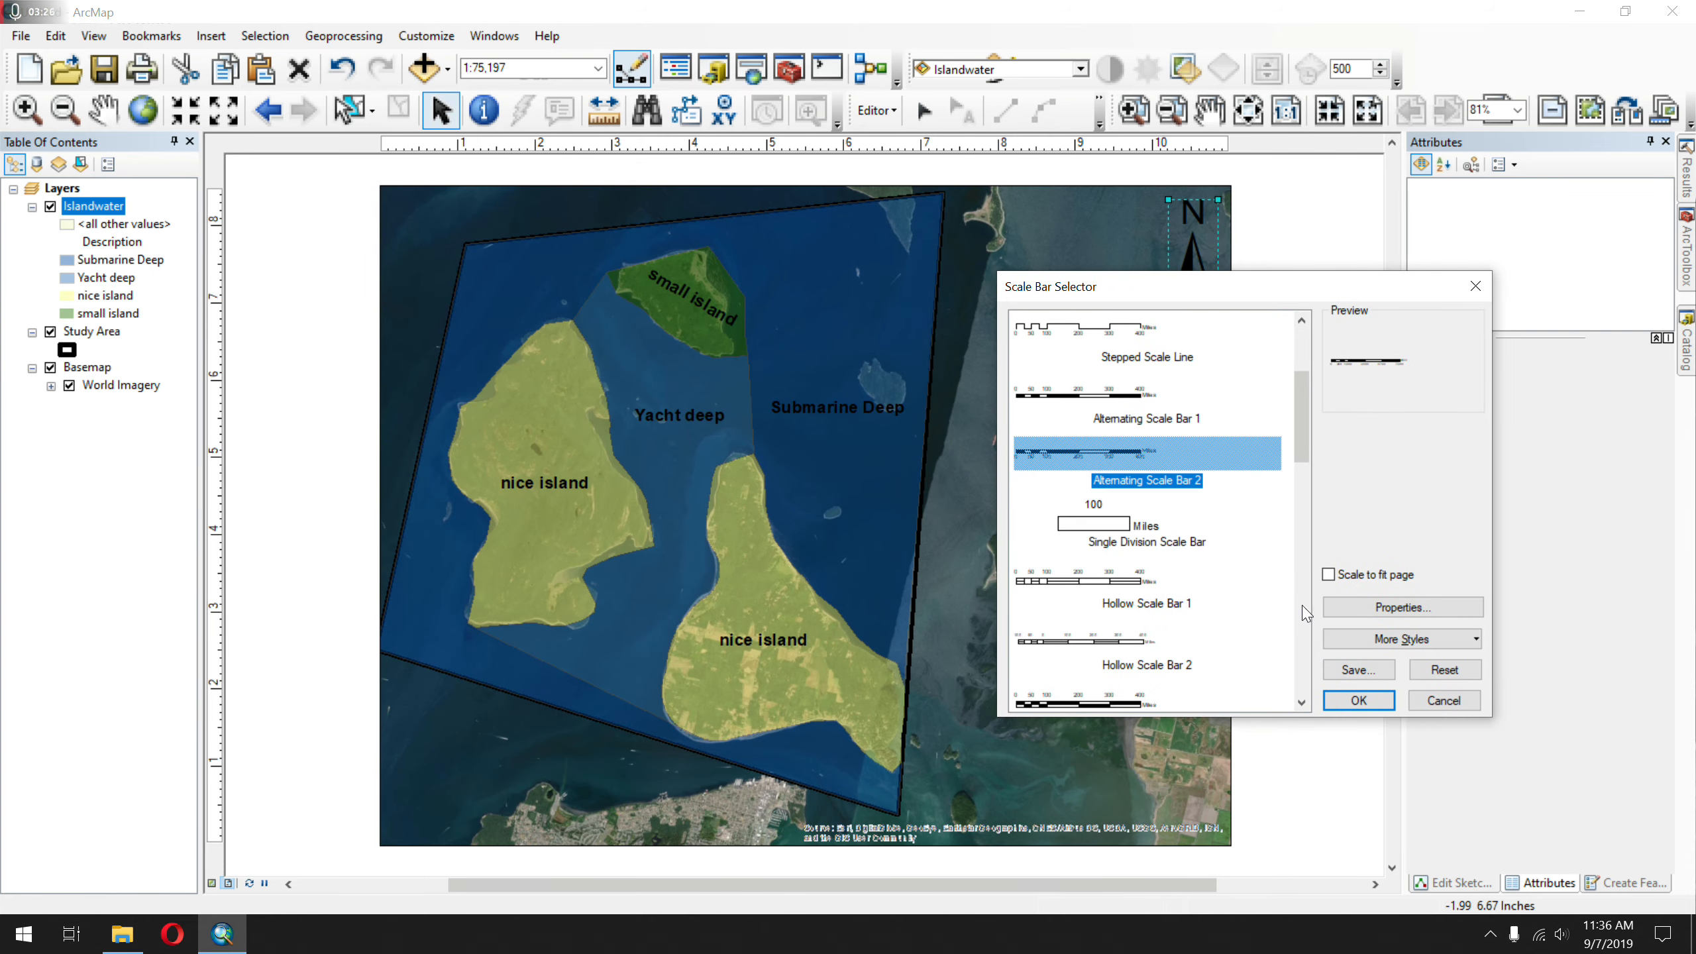
click(1358, 700)
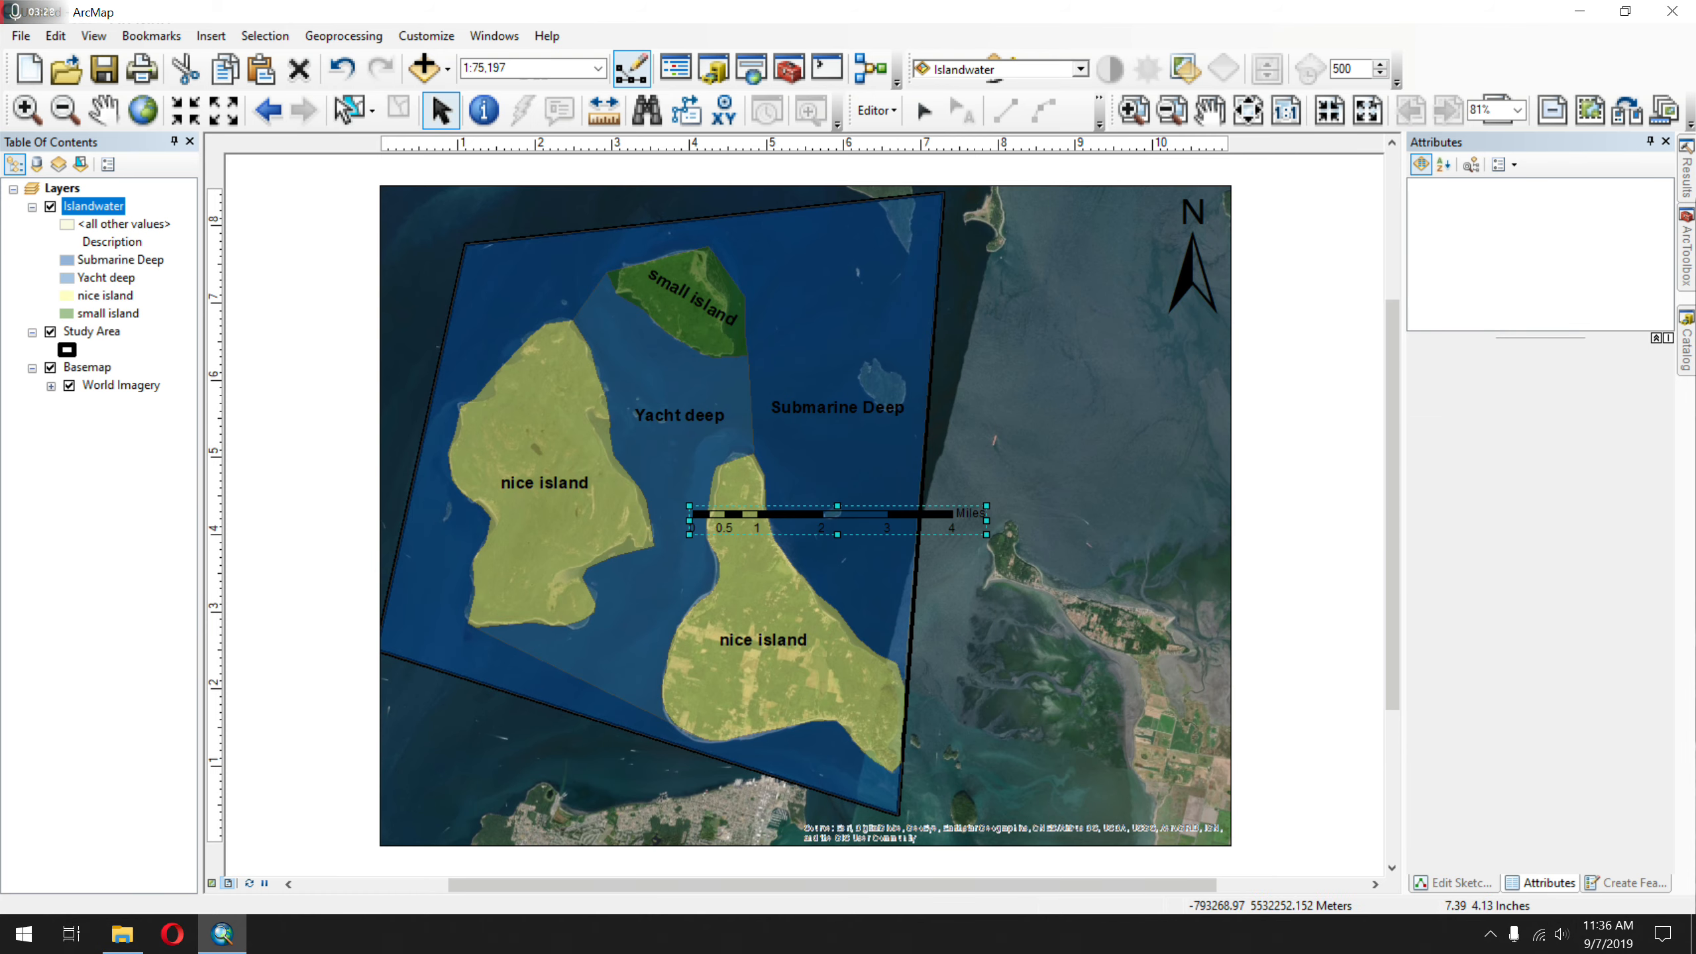
drag(987, 534, 1139, 566)
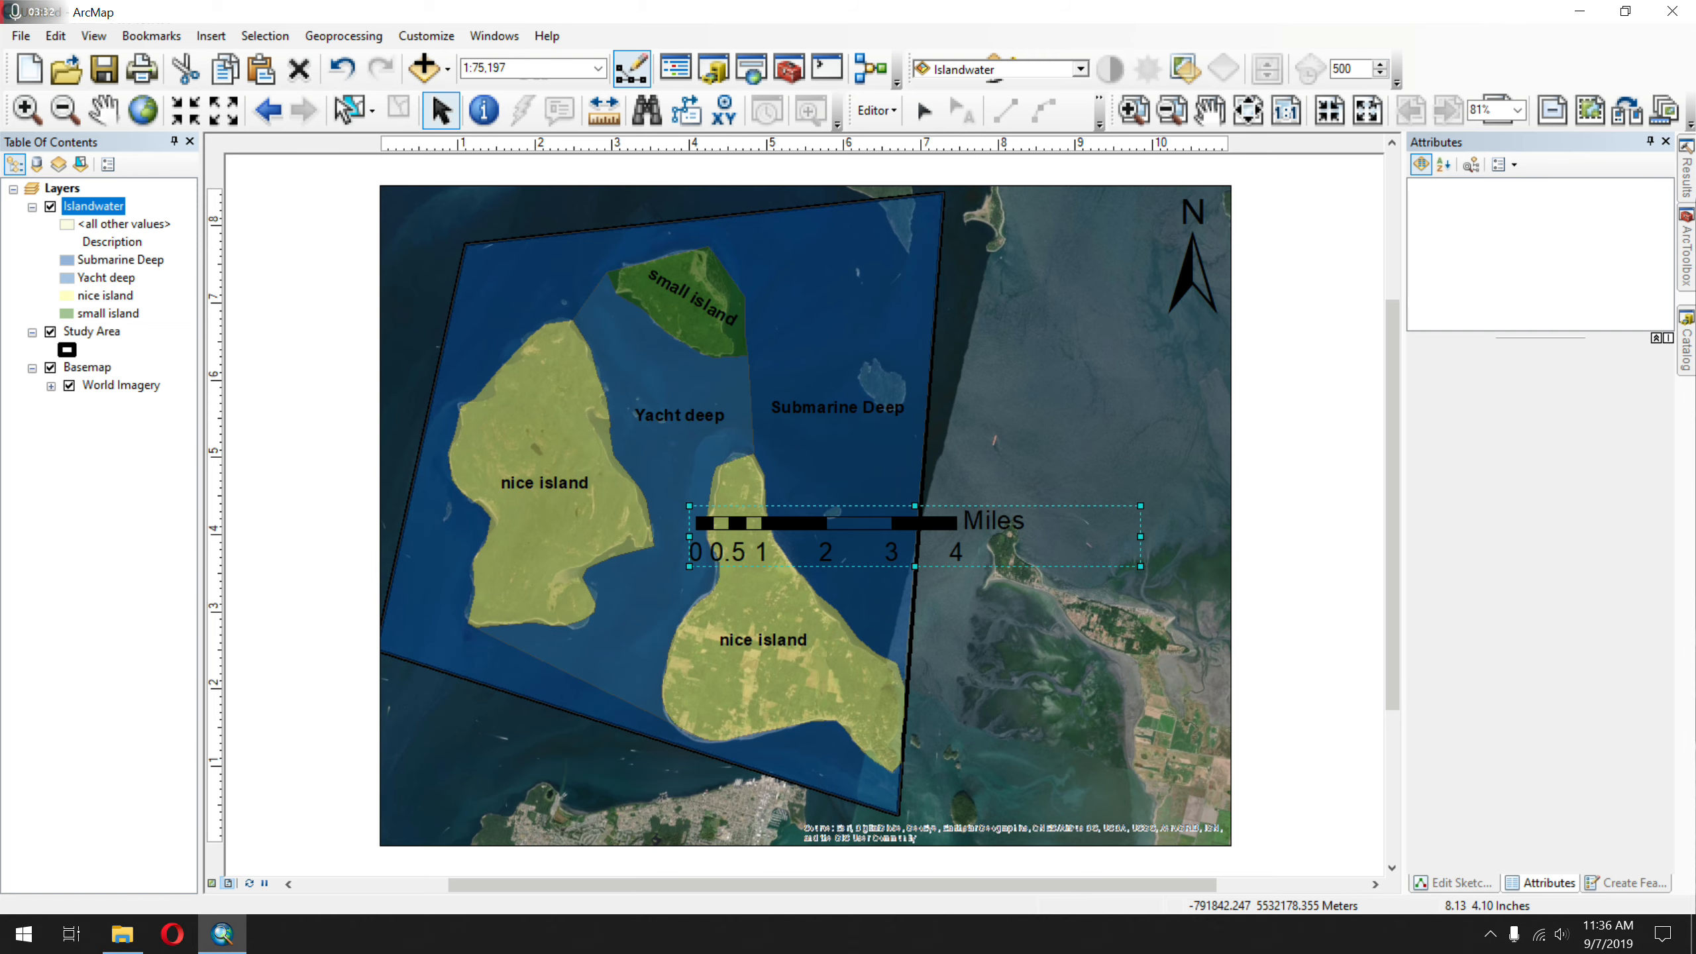
- Set the scale bar's division units to inches and accept the scale bar properties
double_click(1013, 534)
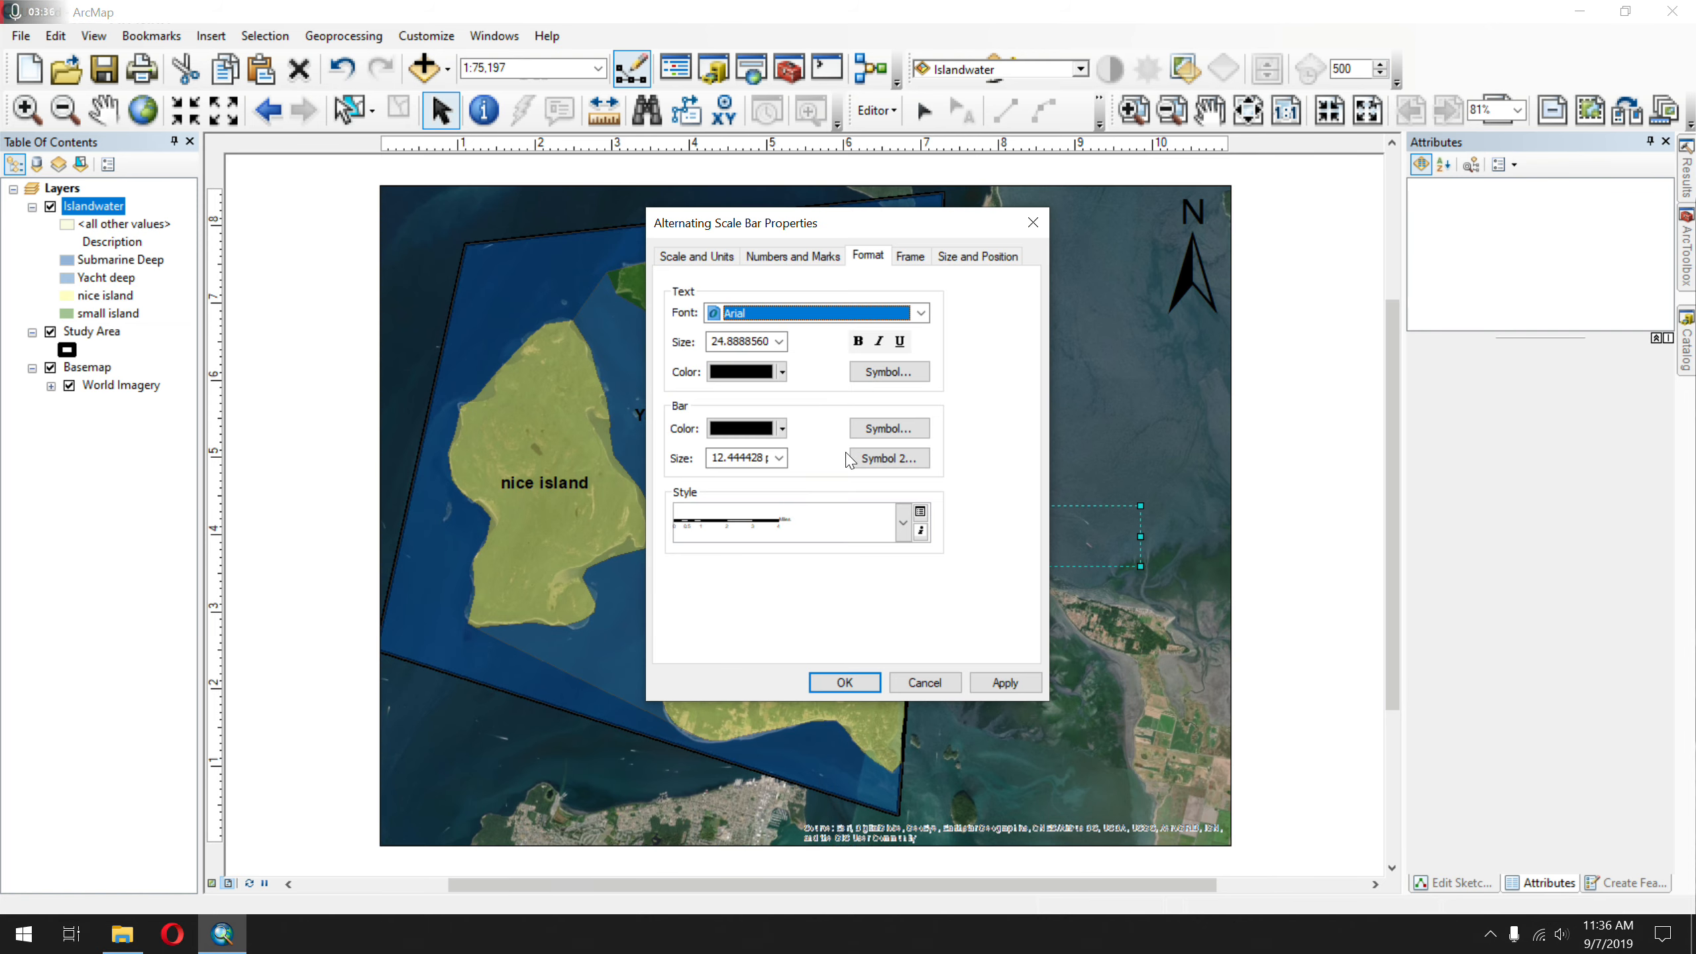
click(782, 258)
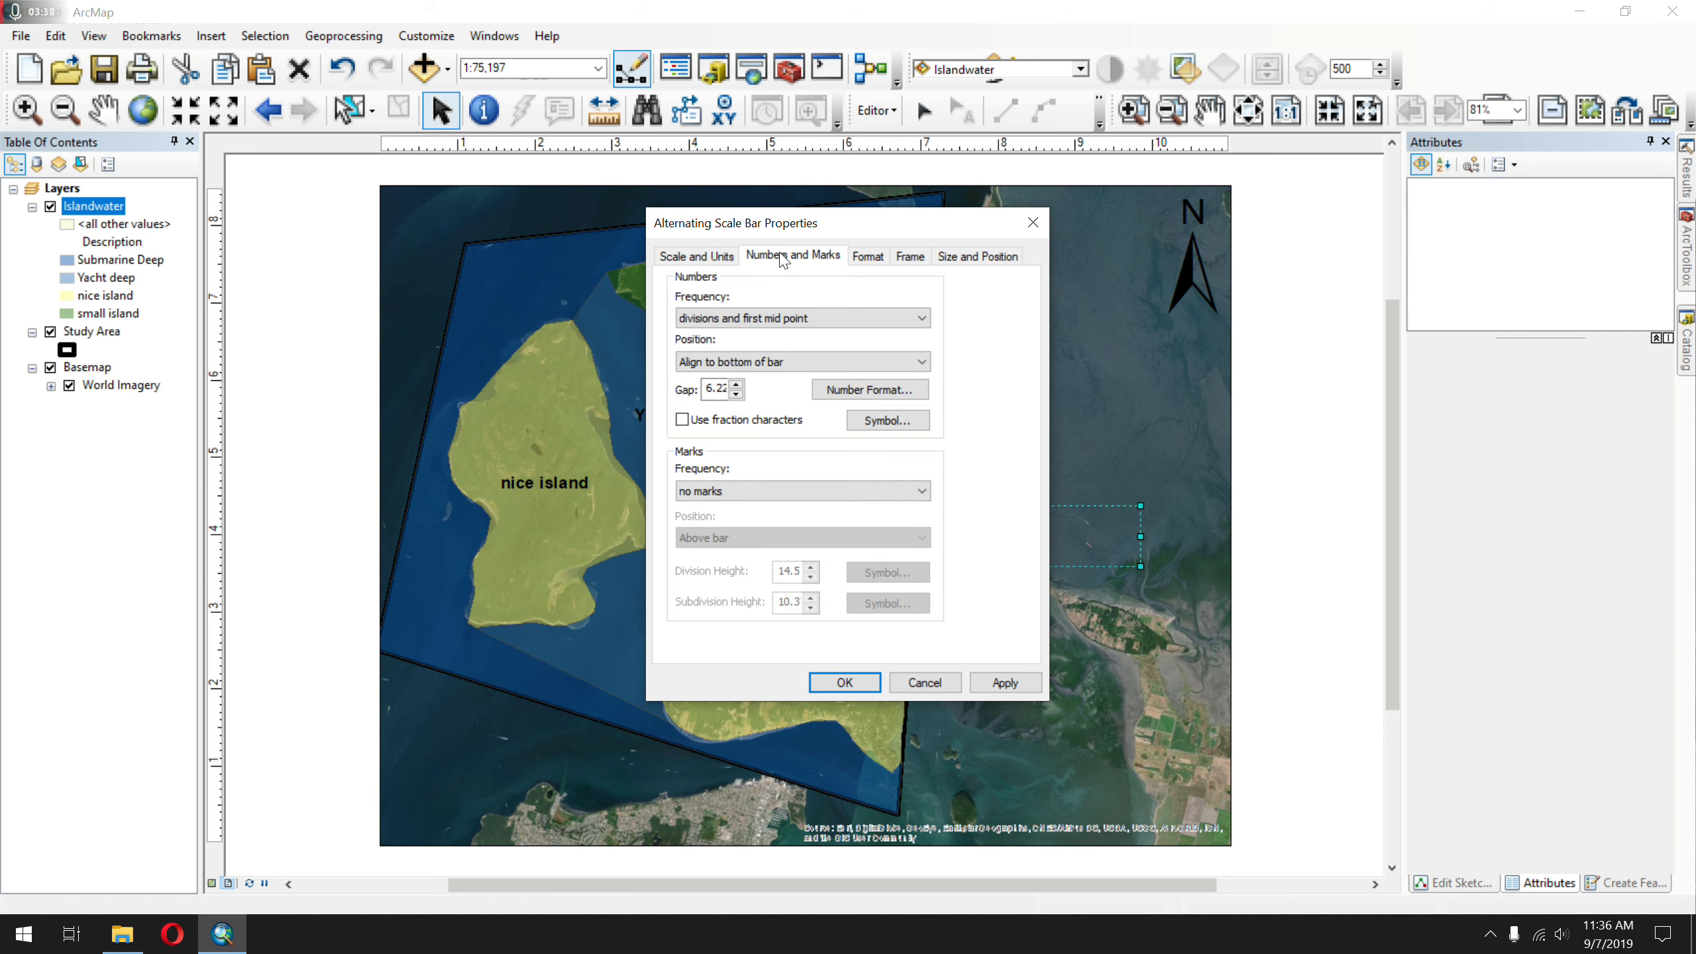
click(709, 263)
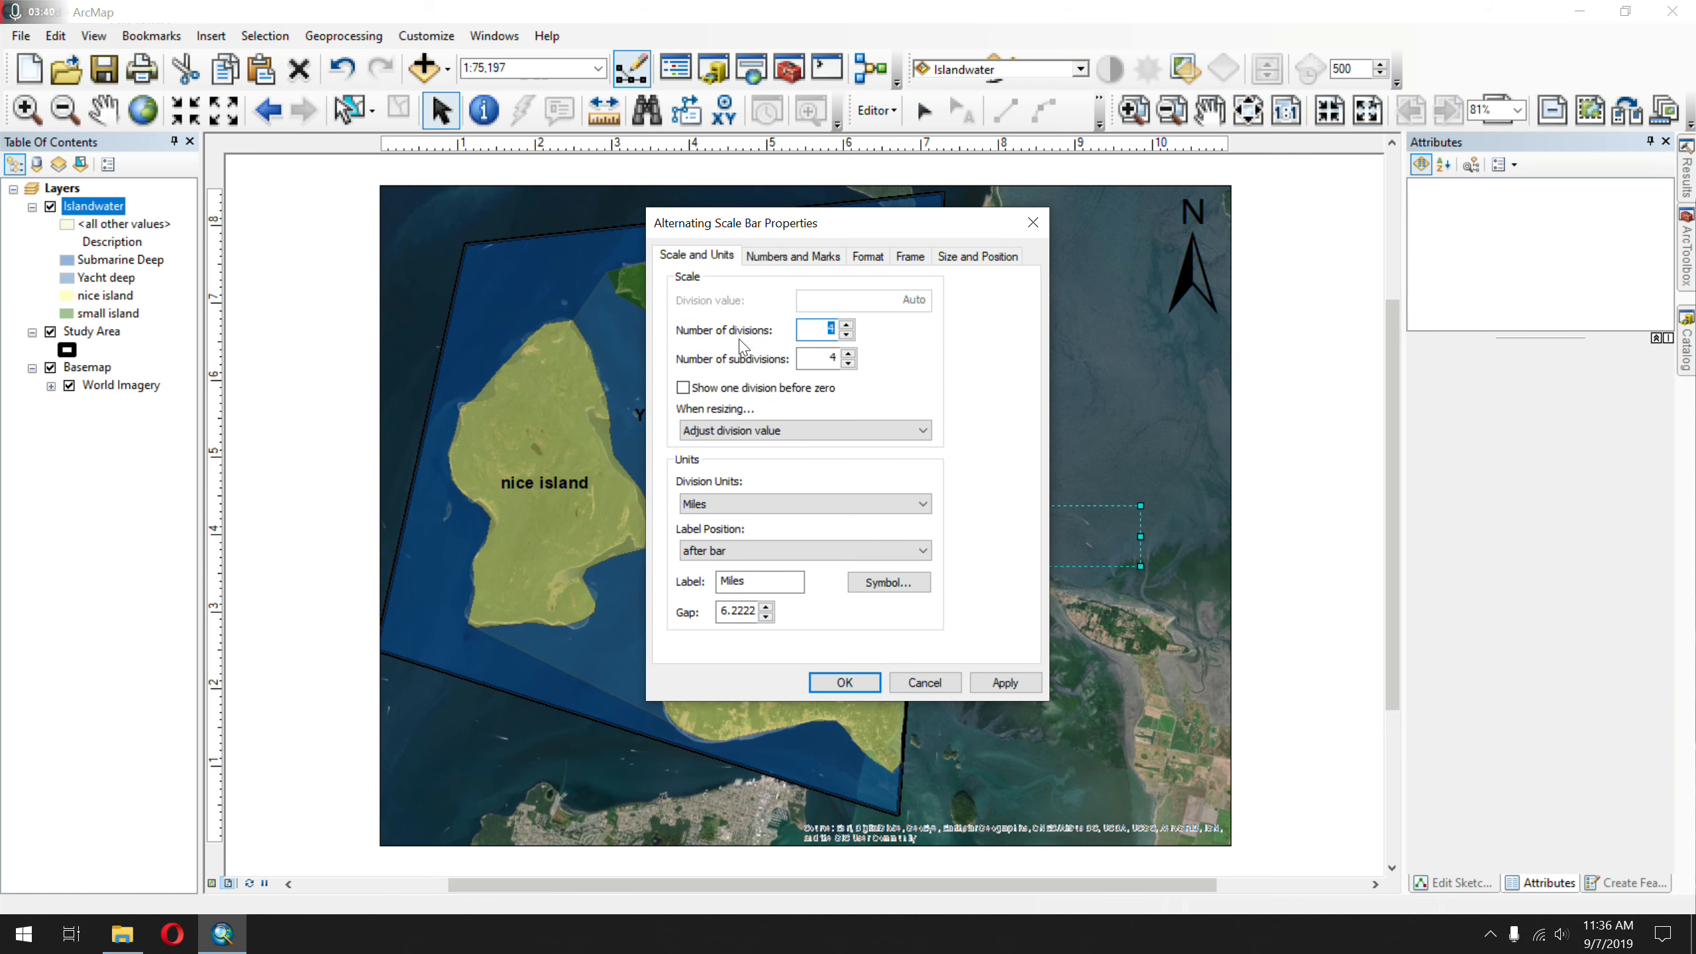
click(828, 504)
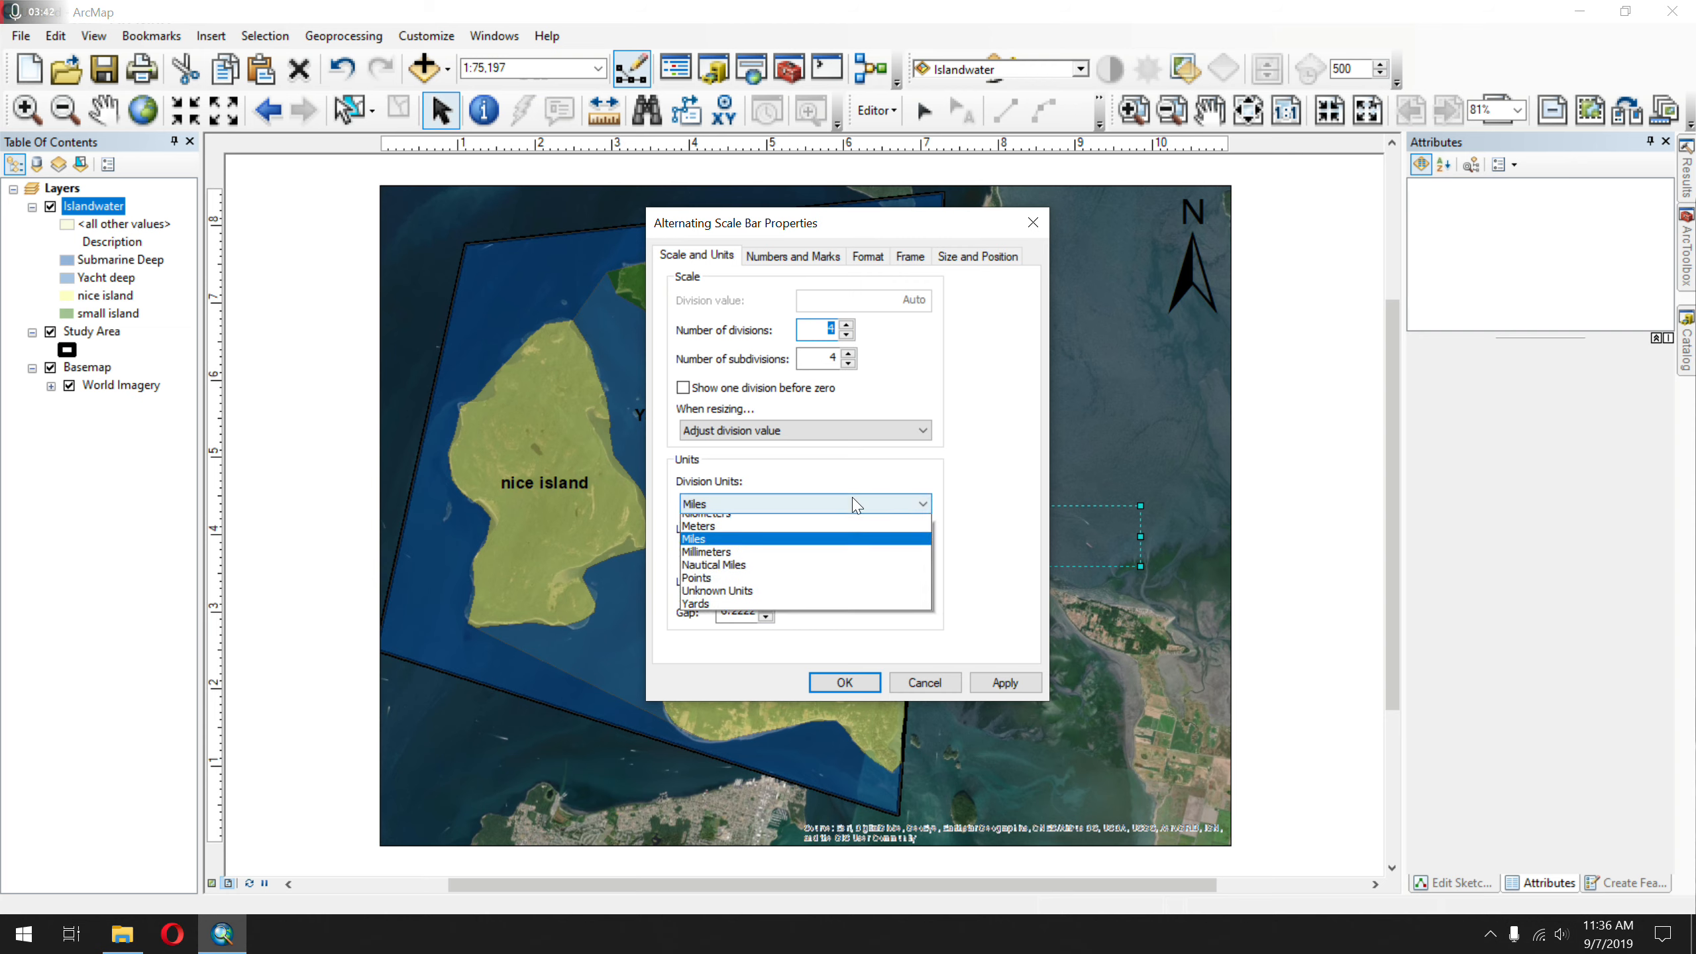
click(878, 575)
click(999, 682)
drag(876, 225, 570, 227)
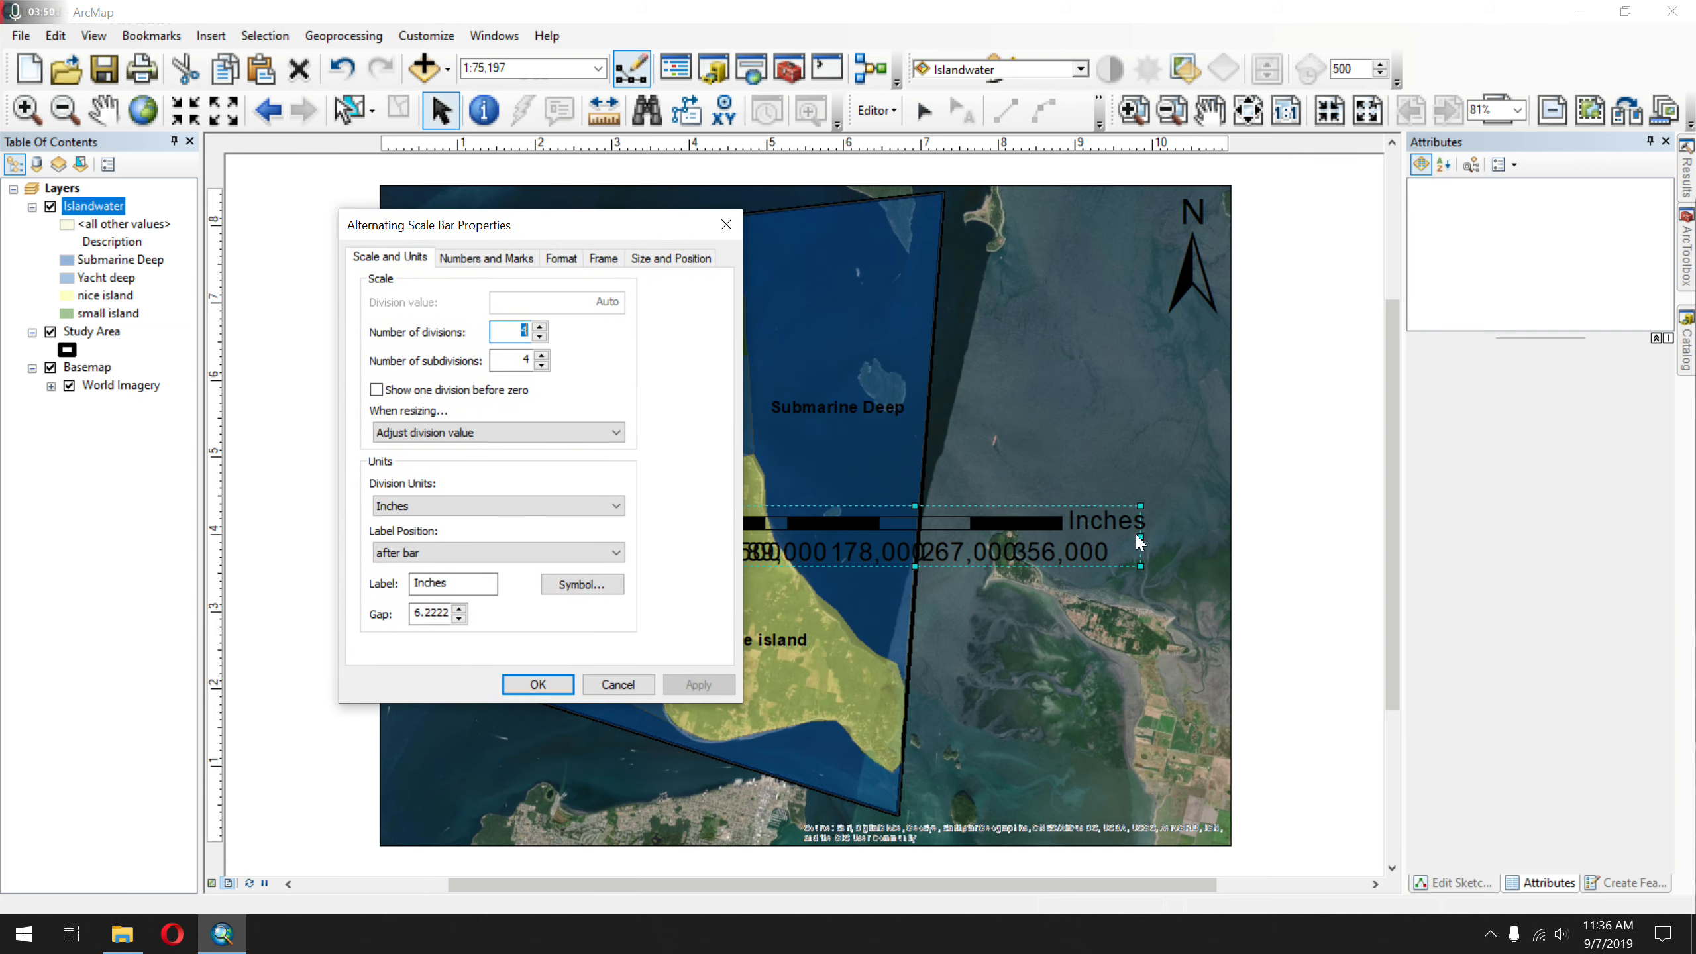
key(Return)
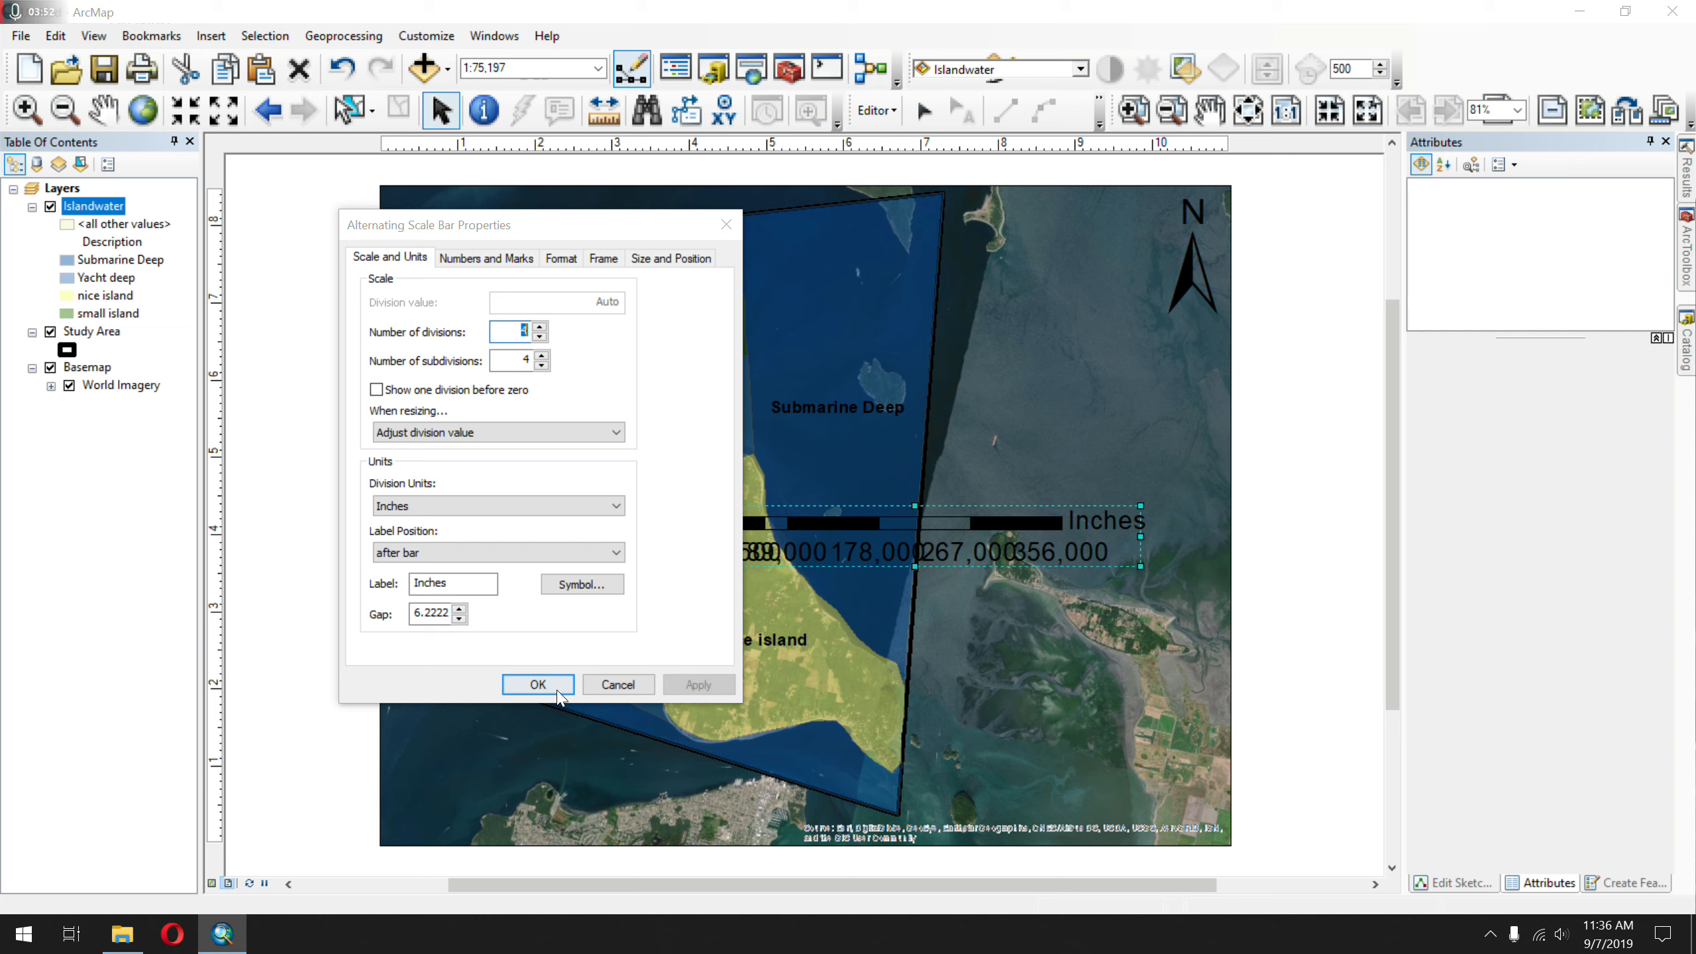
- Widen the scale bar and move it down along the lower edge of the map
drag(1143, 532, 1453, 538)
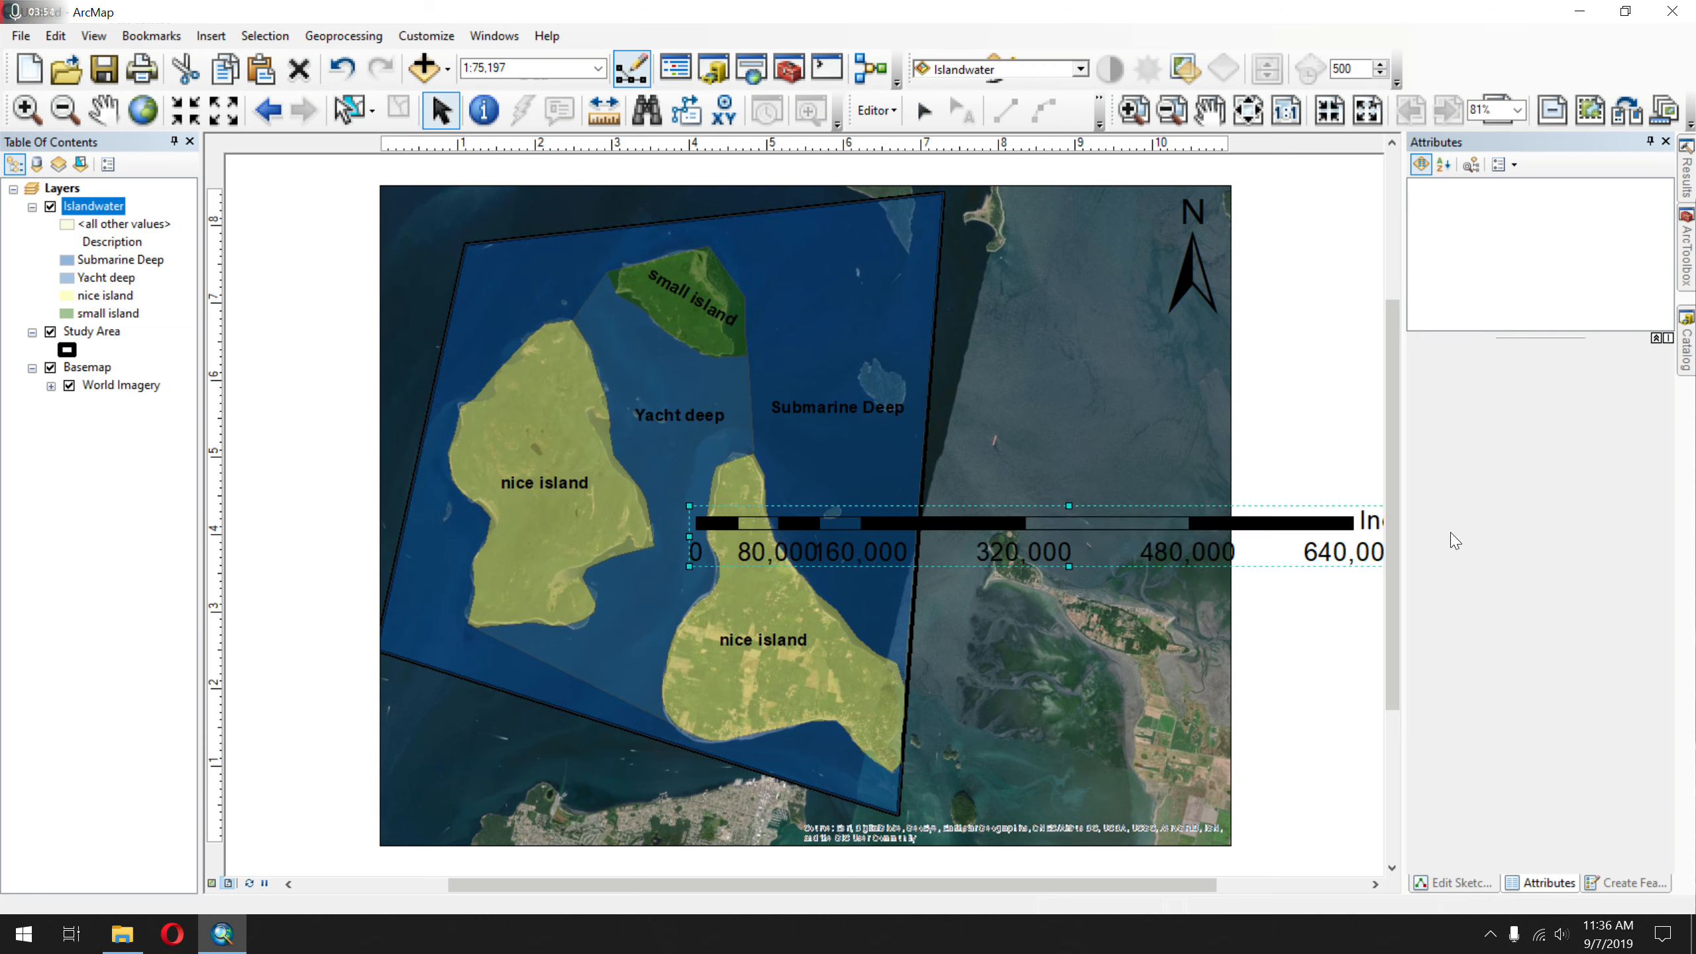
drag(1210, 543, 1055, 529)
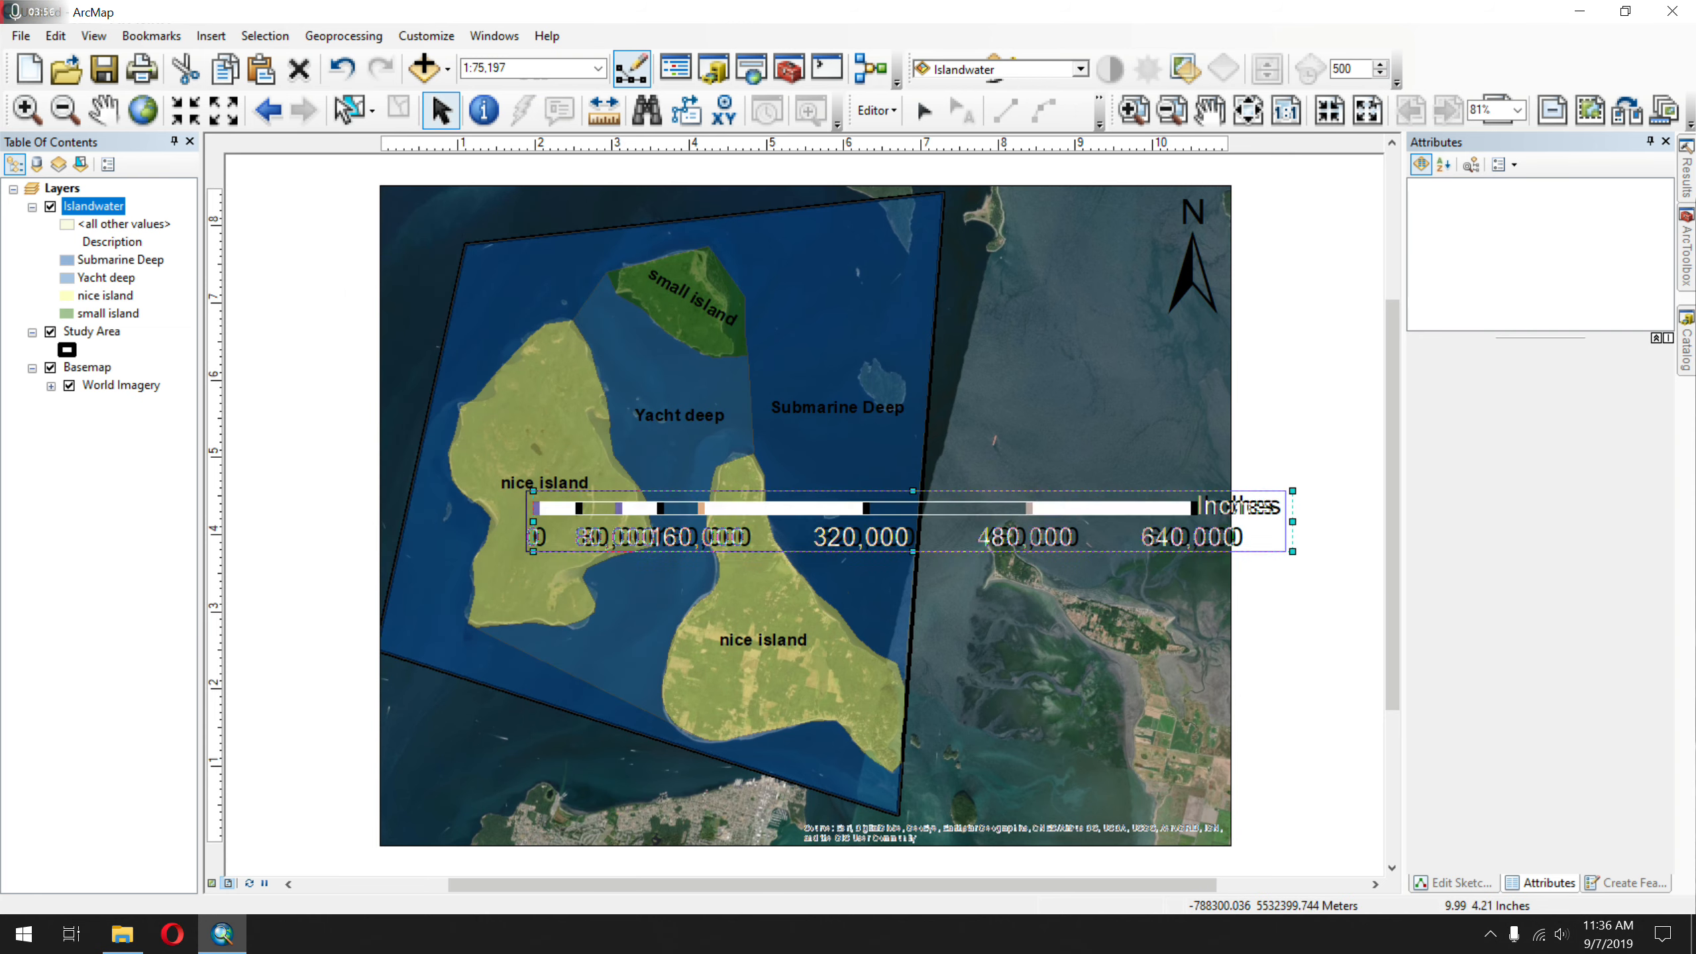
drag(1159, 518, 1050, 762)
- Try kilometers as the scale bar's division units and restore inches
double_click(1049, 761)
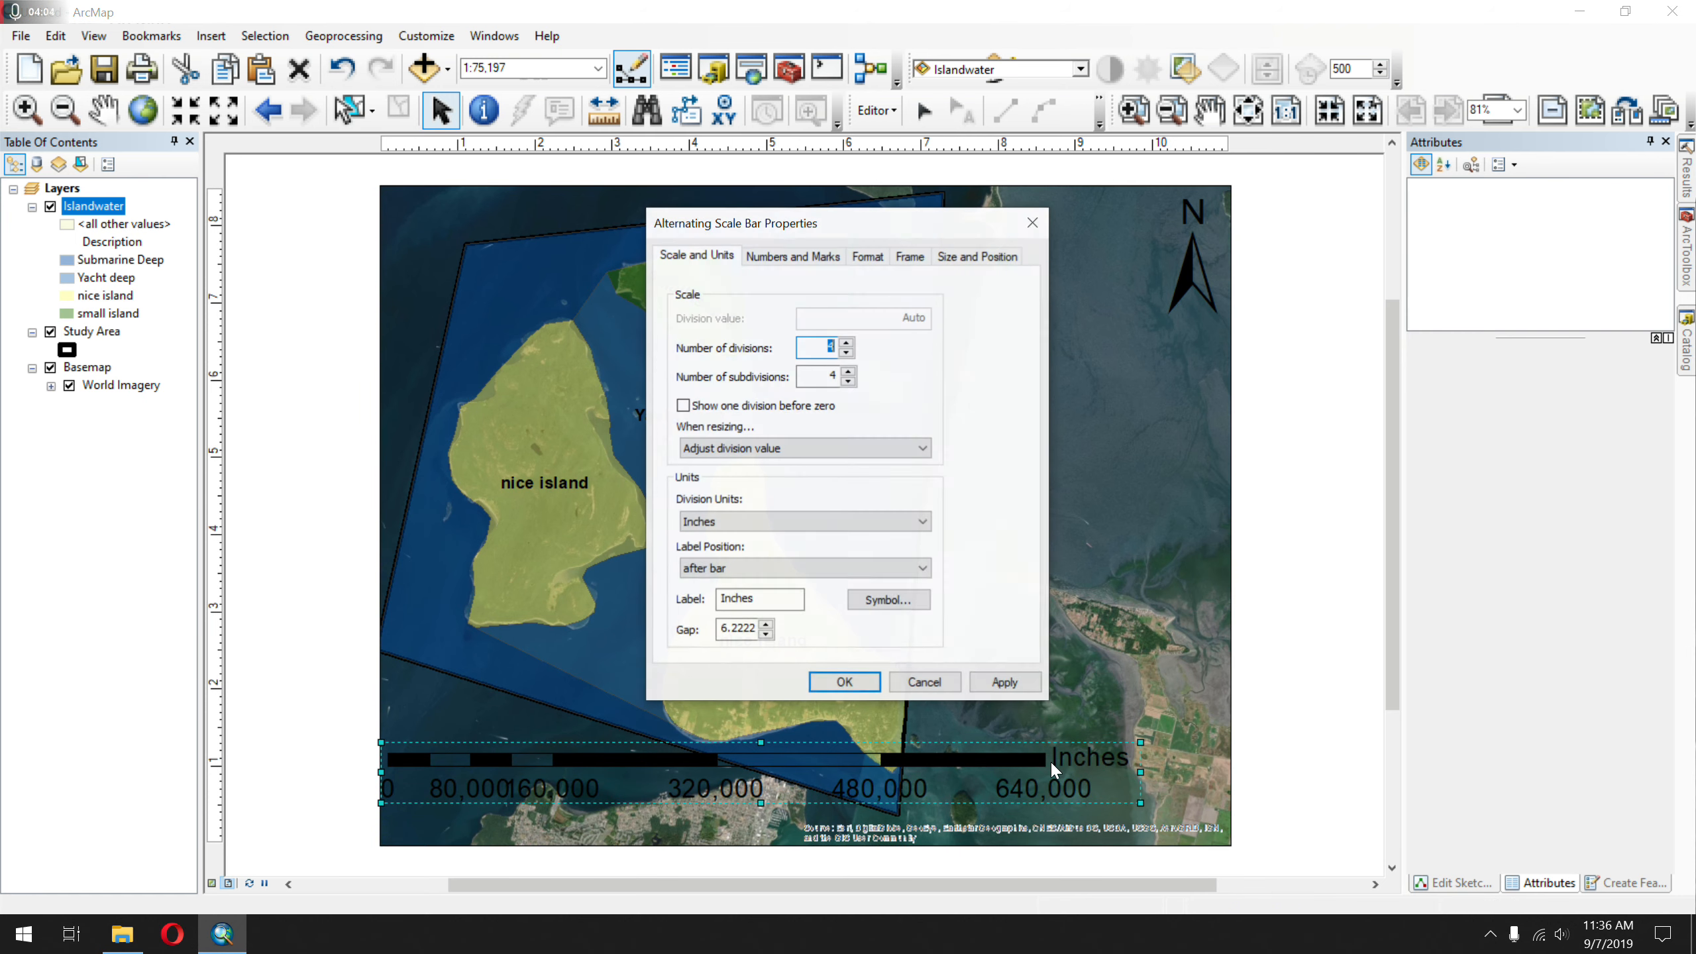
click(795, 530)
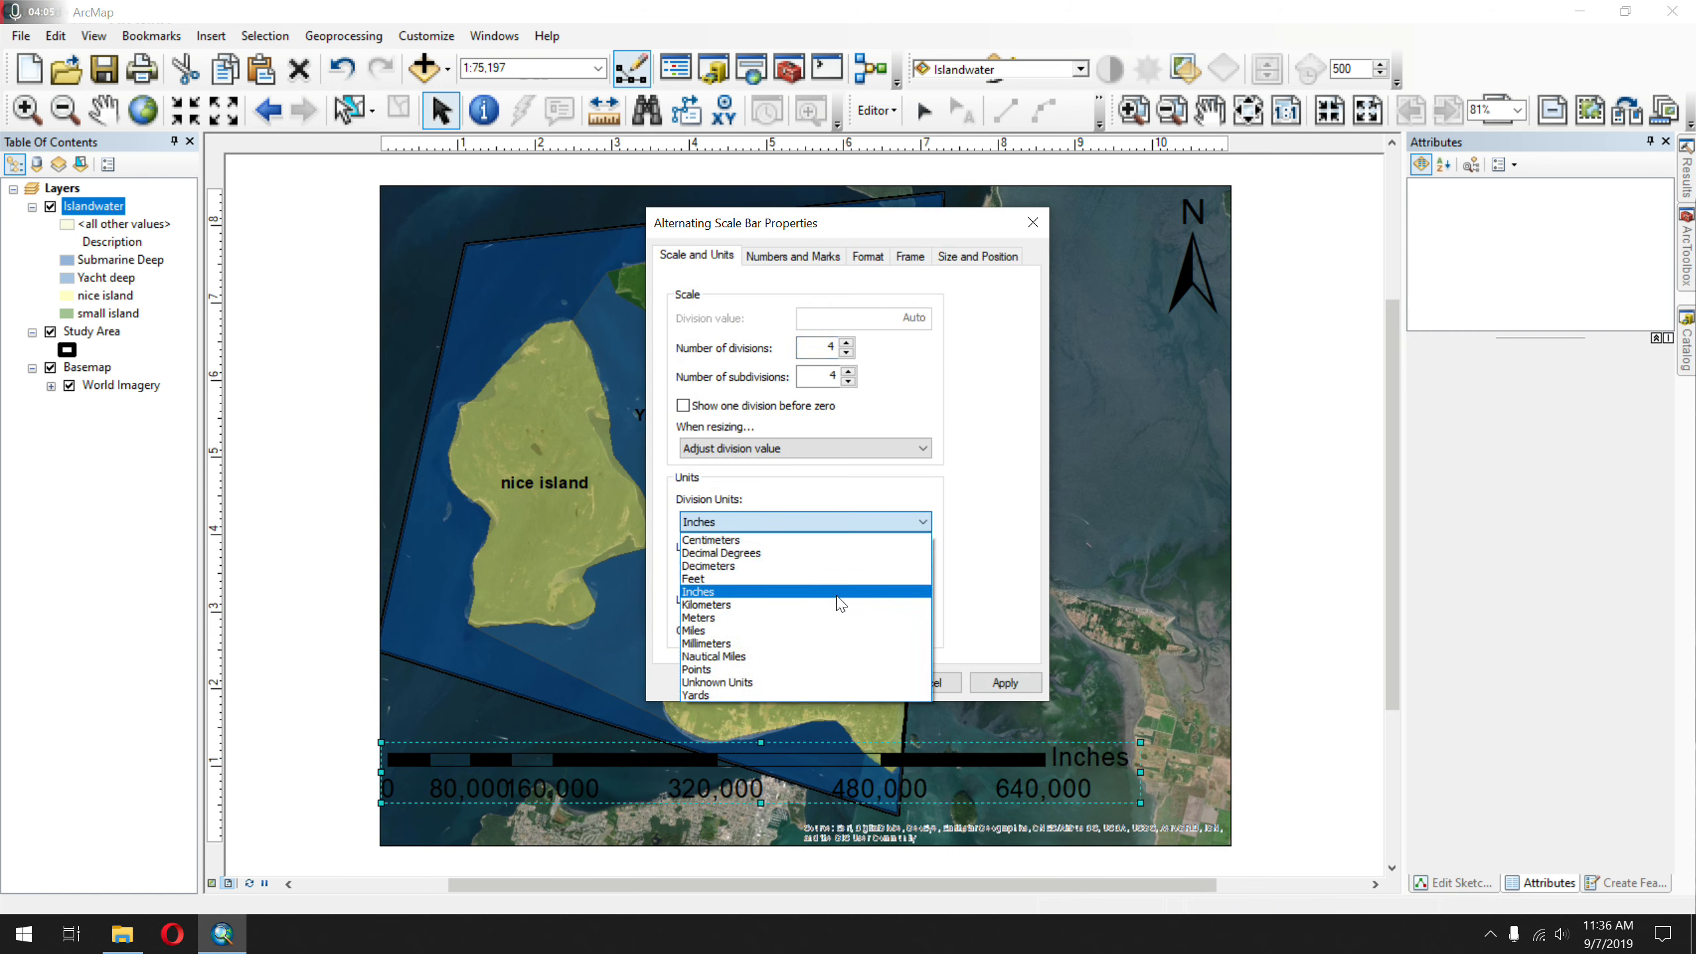
click(863, 625)
click(1005, 682)
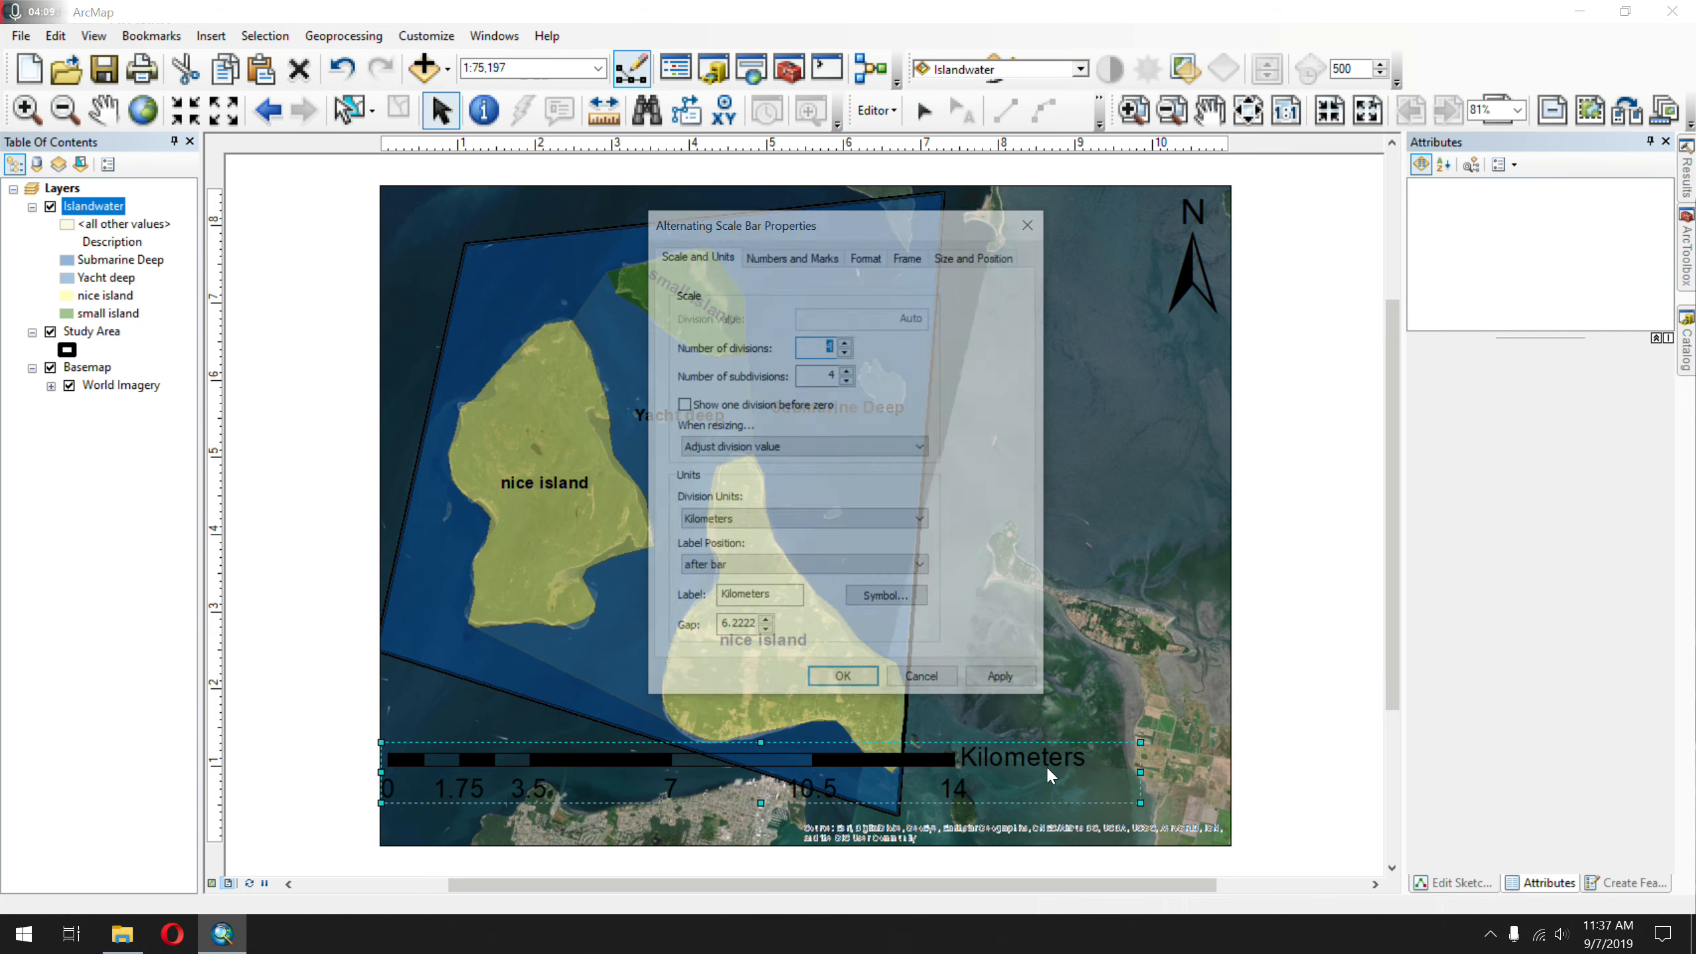
click(840, 521)
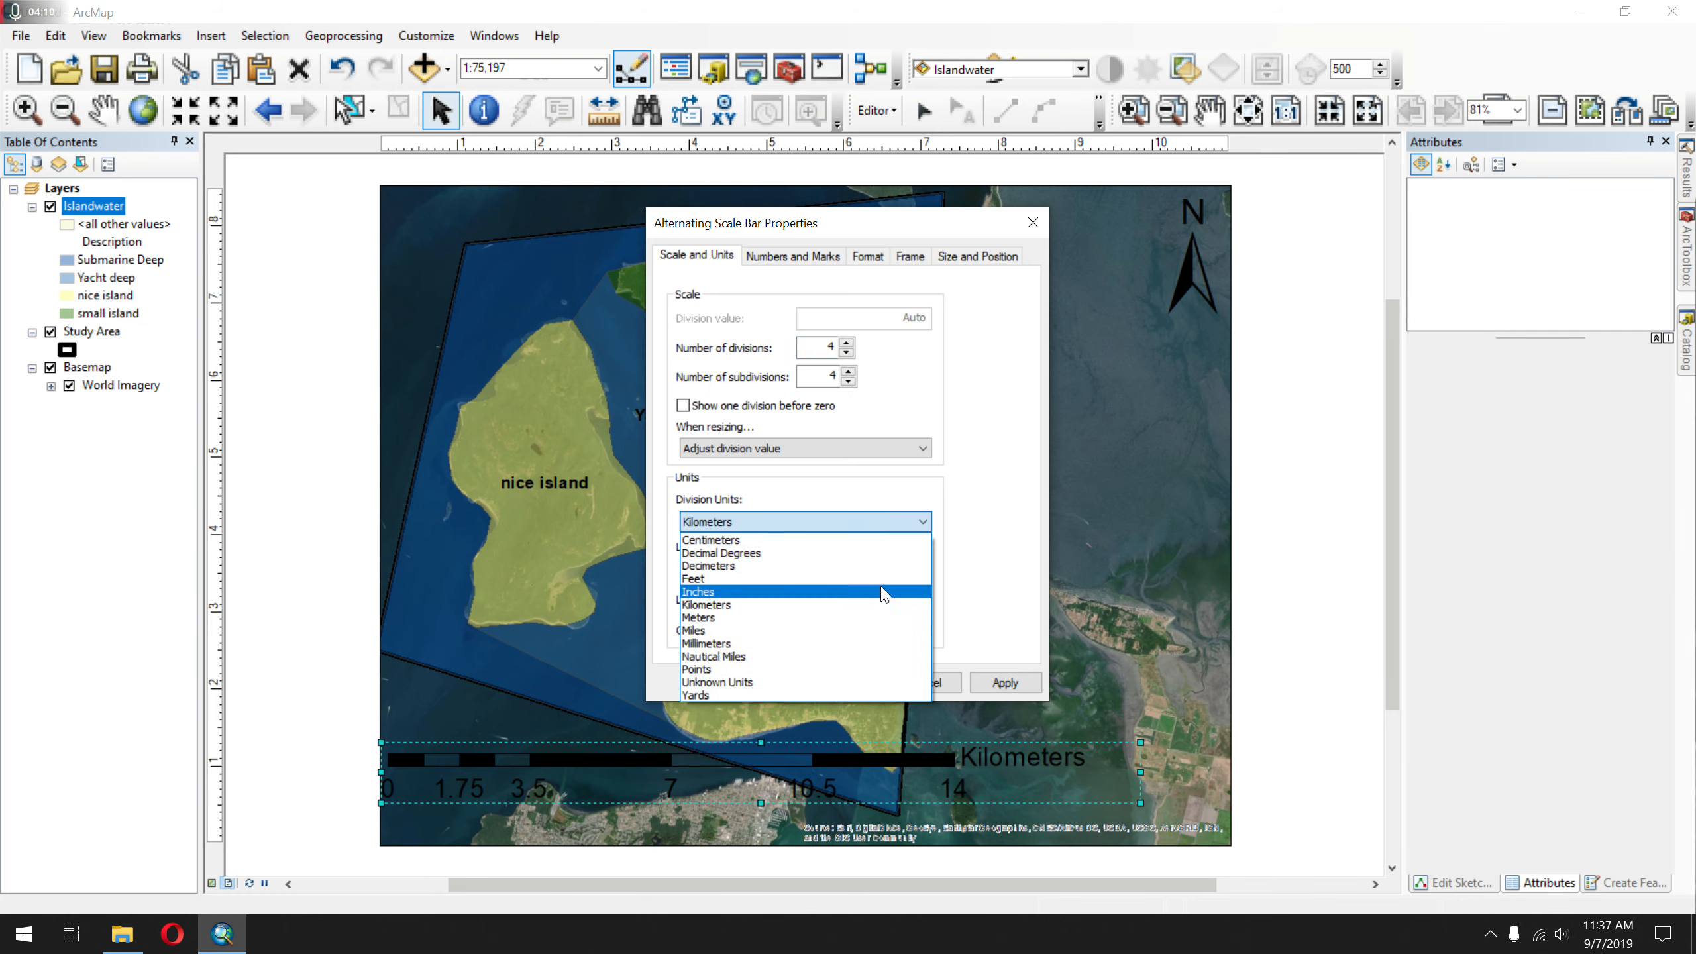
click(883, 593)
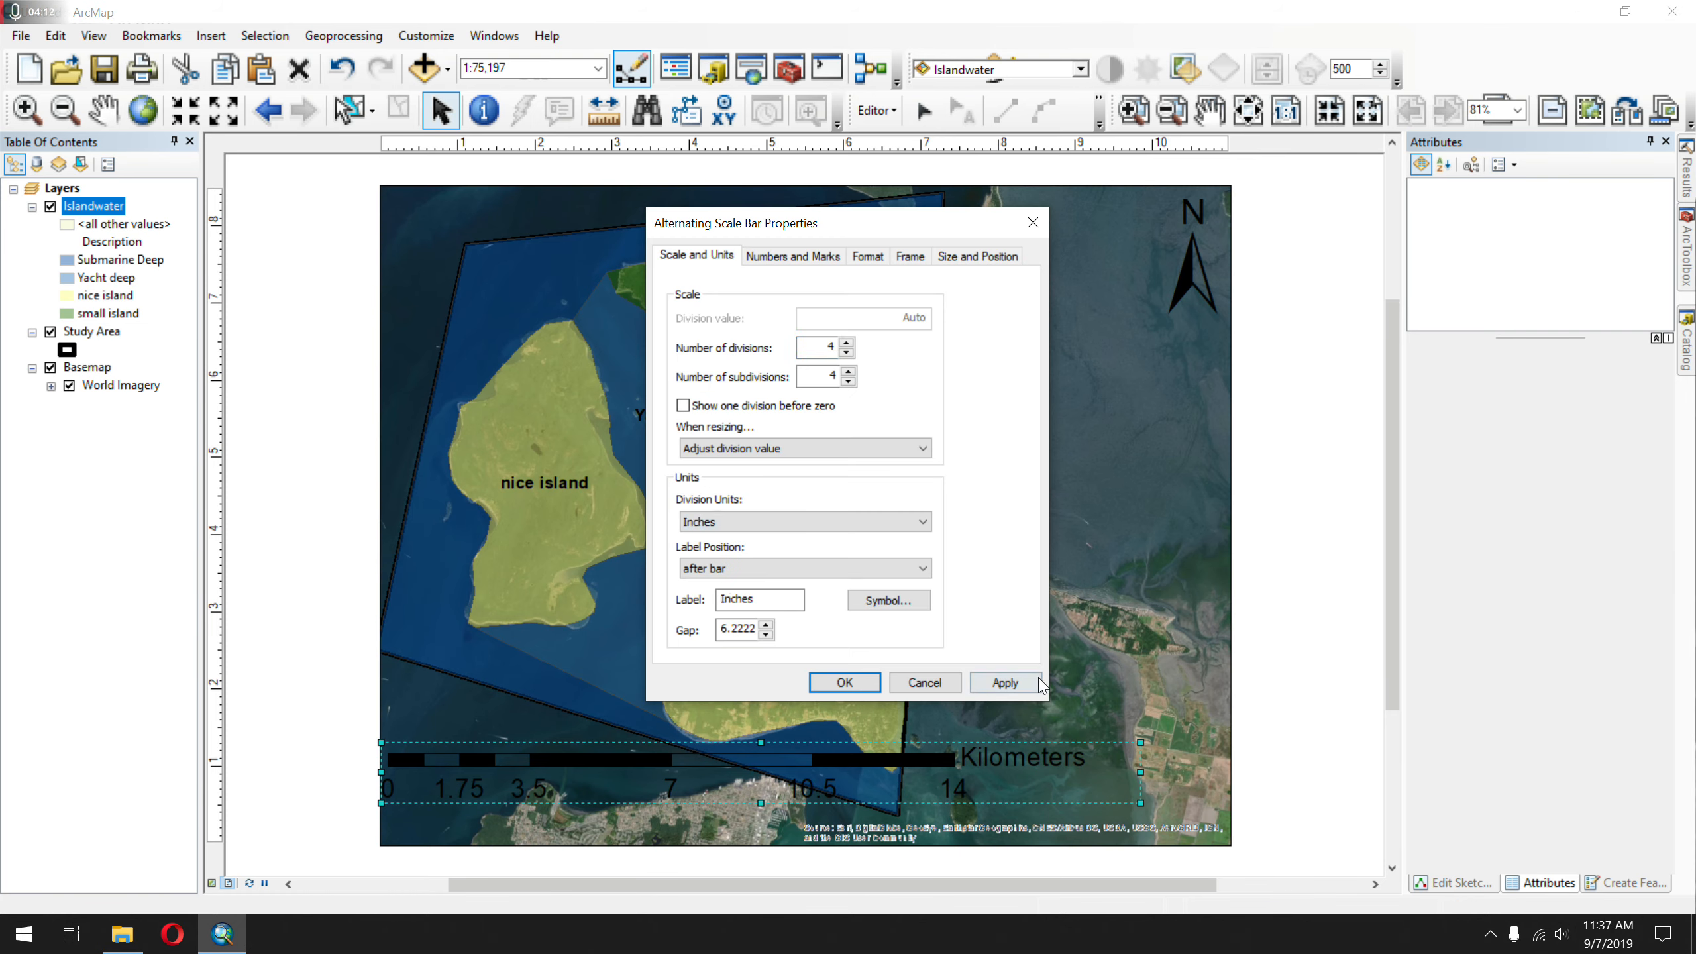
click(1005, 682)
click(855, 681)
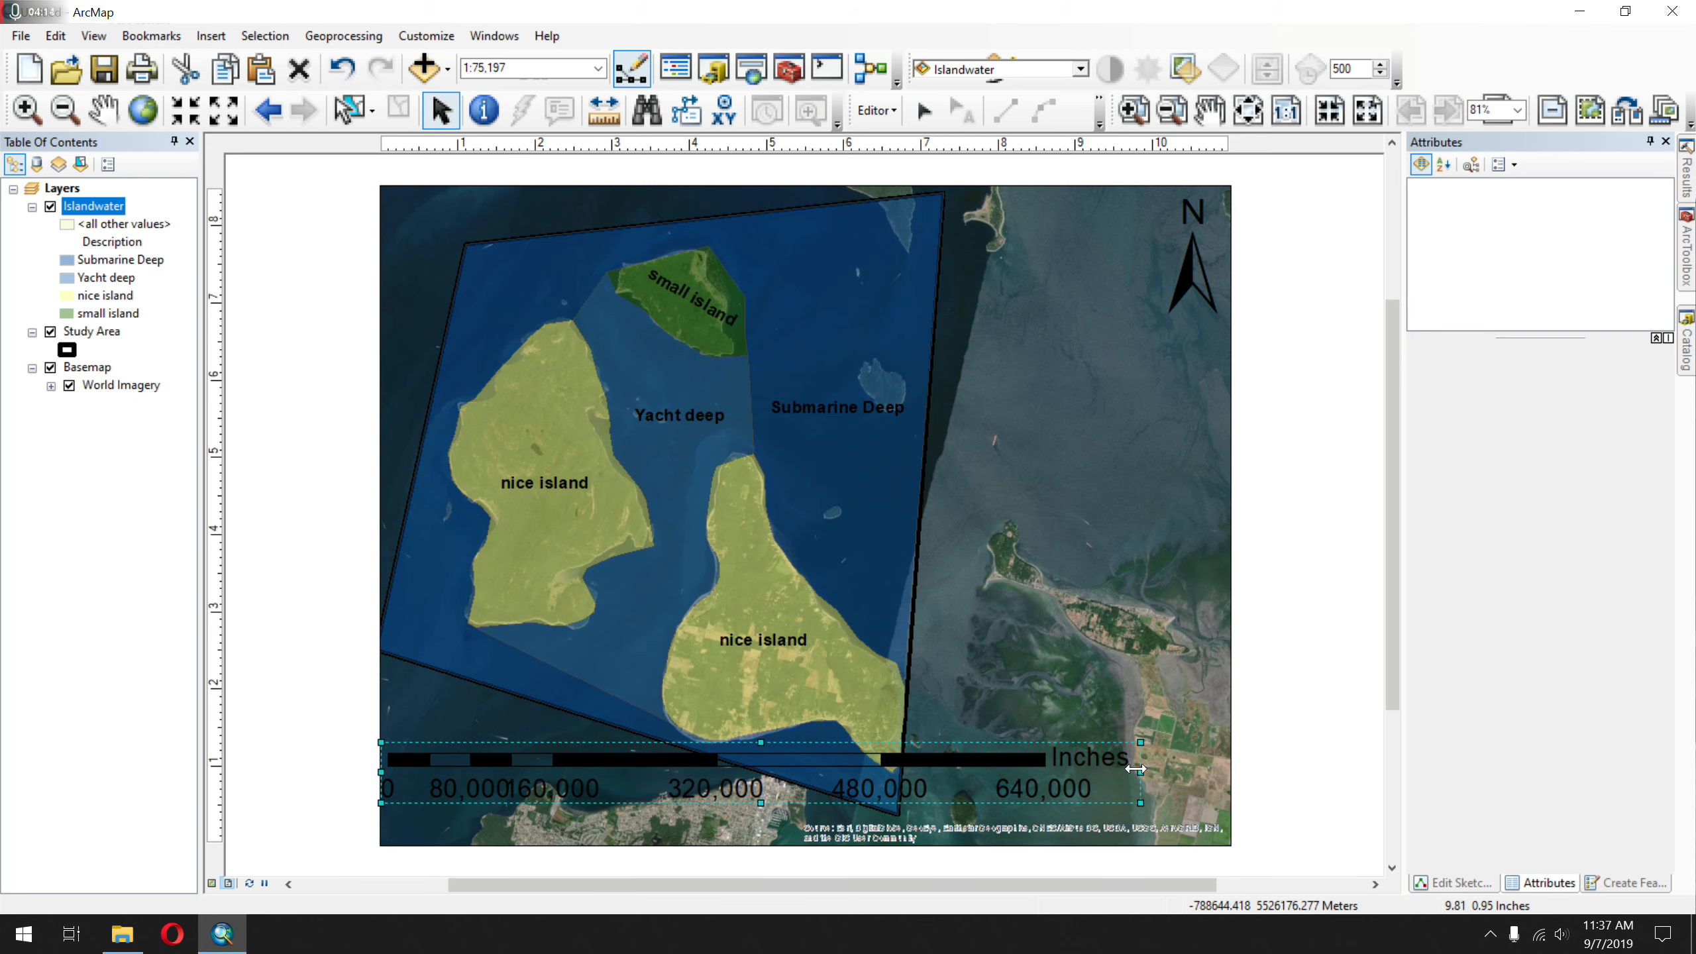
- Shrink the scale bar and place it in the map's lower-left corner
drag(889, 752, 899, 781)
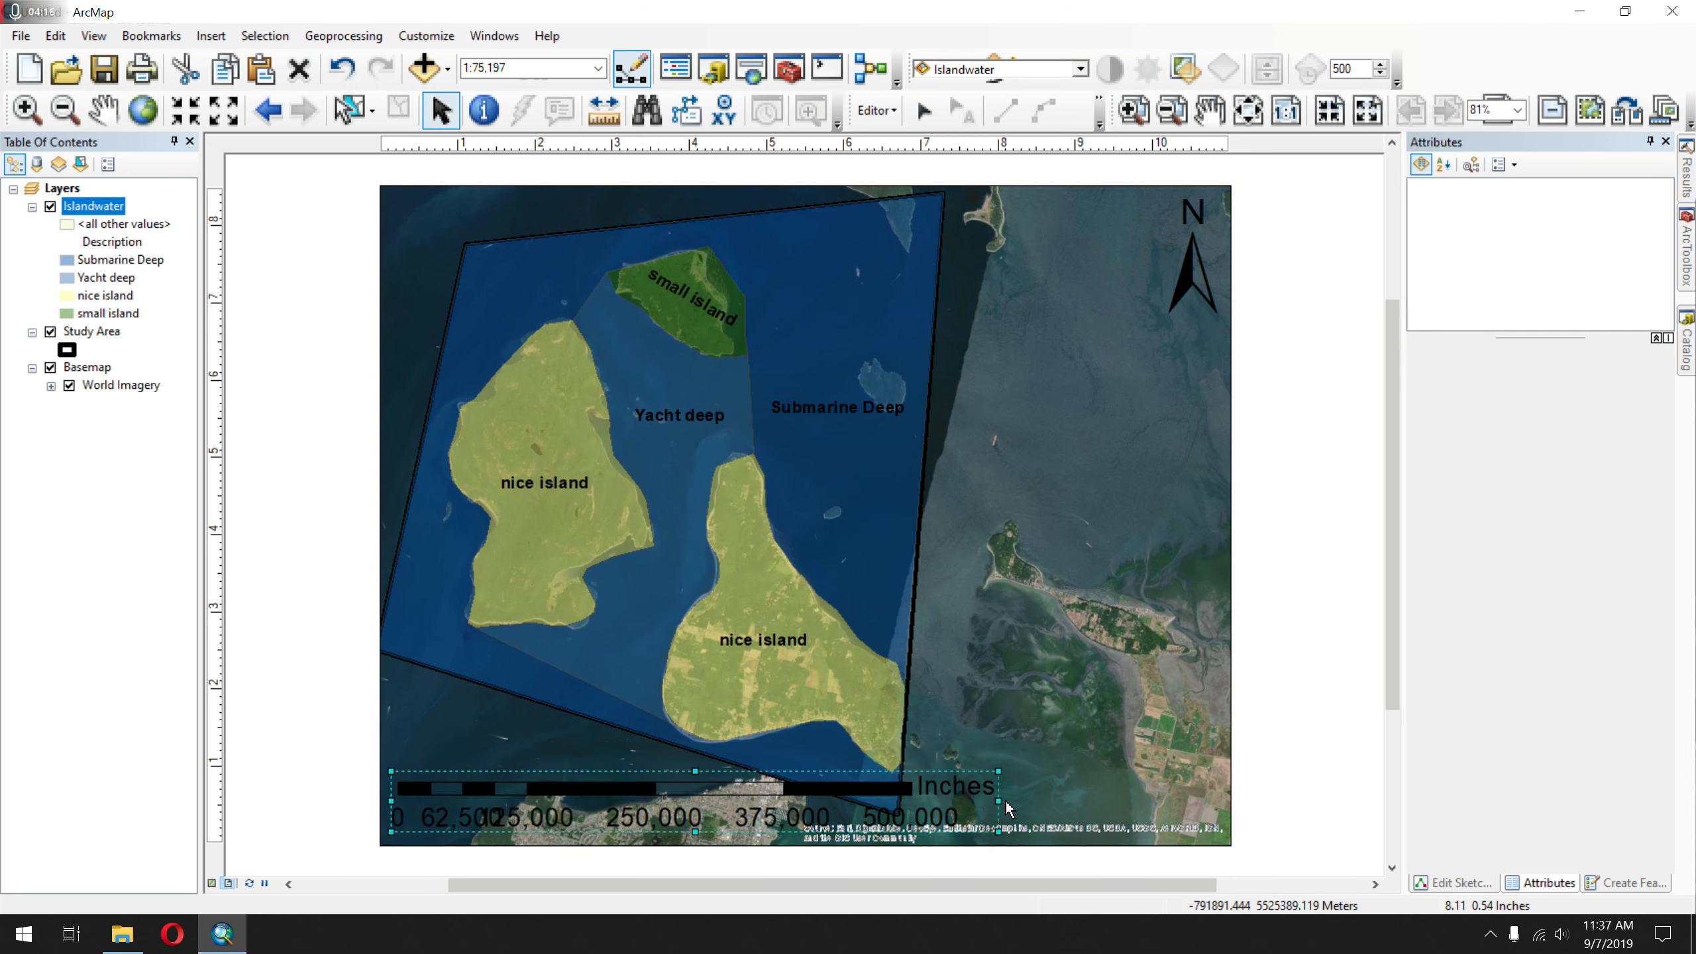
drag(998, 801, 873, 794)
click(1155, 795)
right_click(1119, 720)
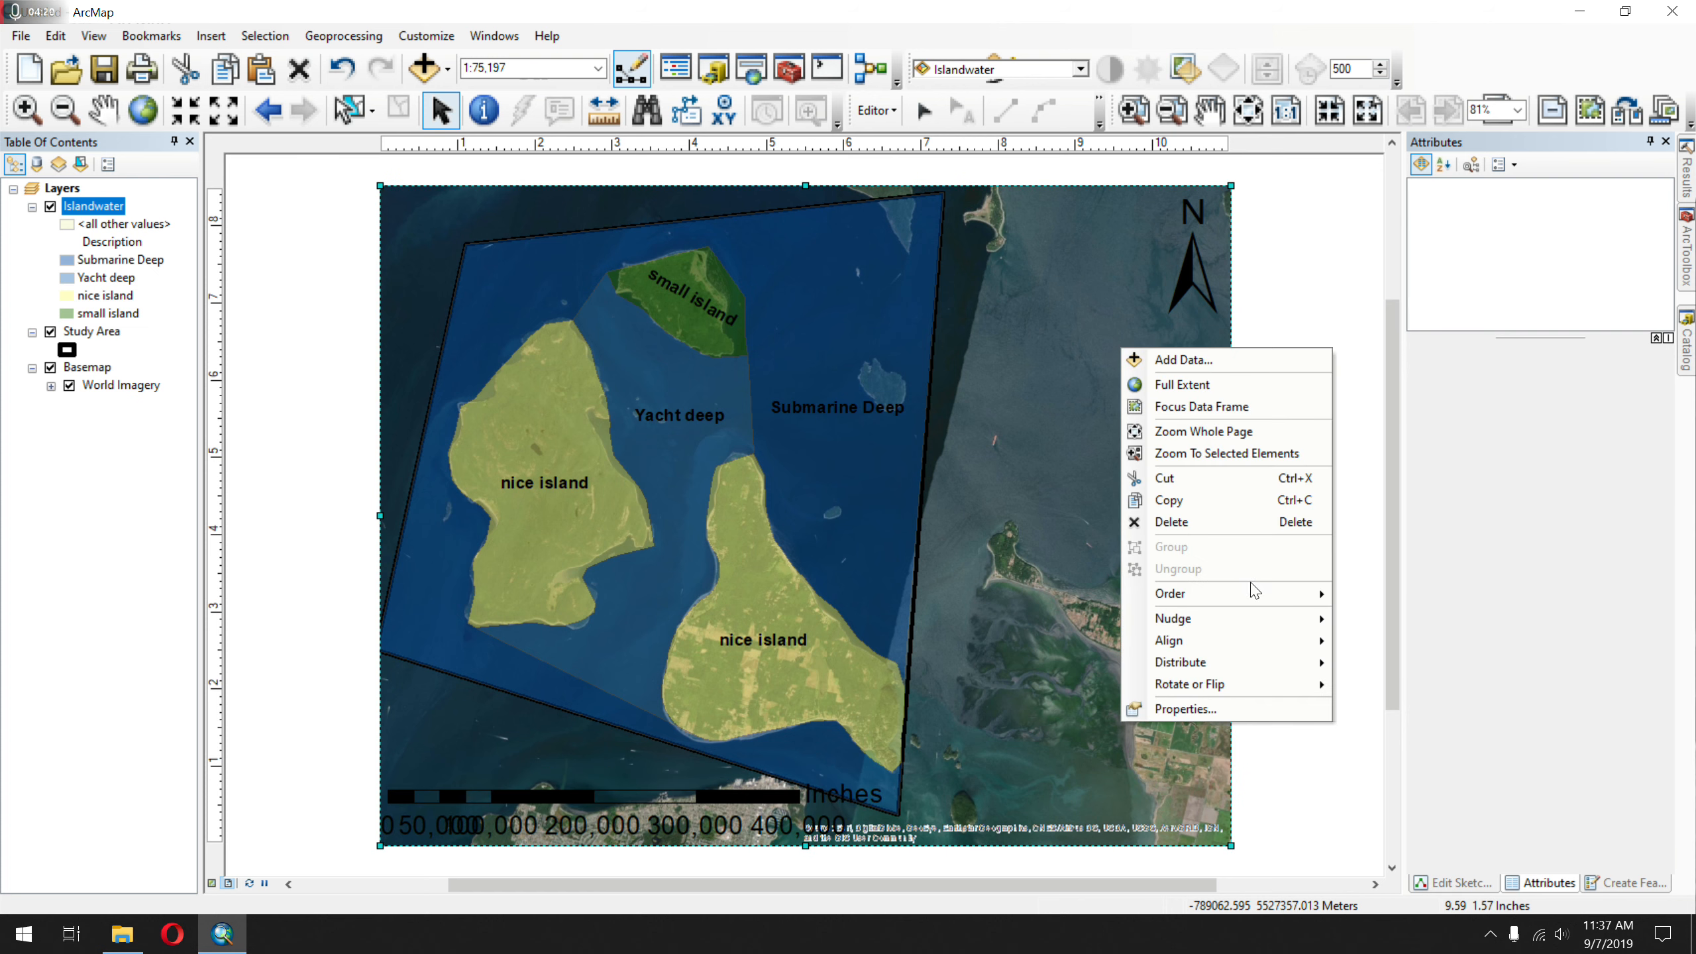
mouse_move(1267, 593)
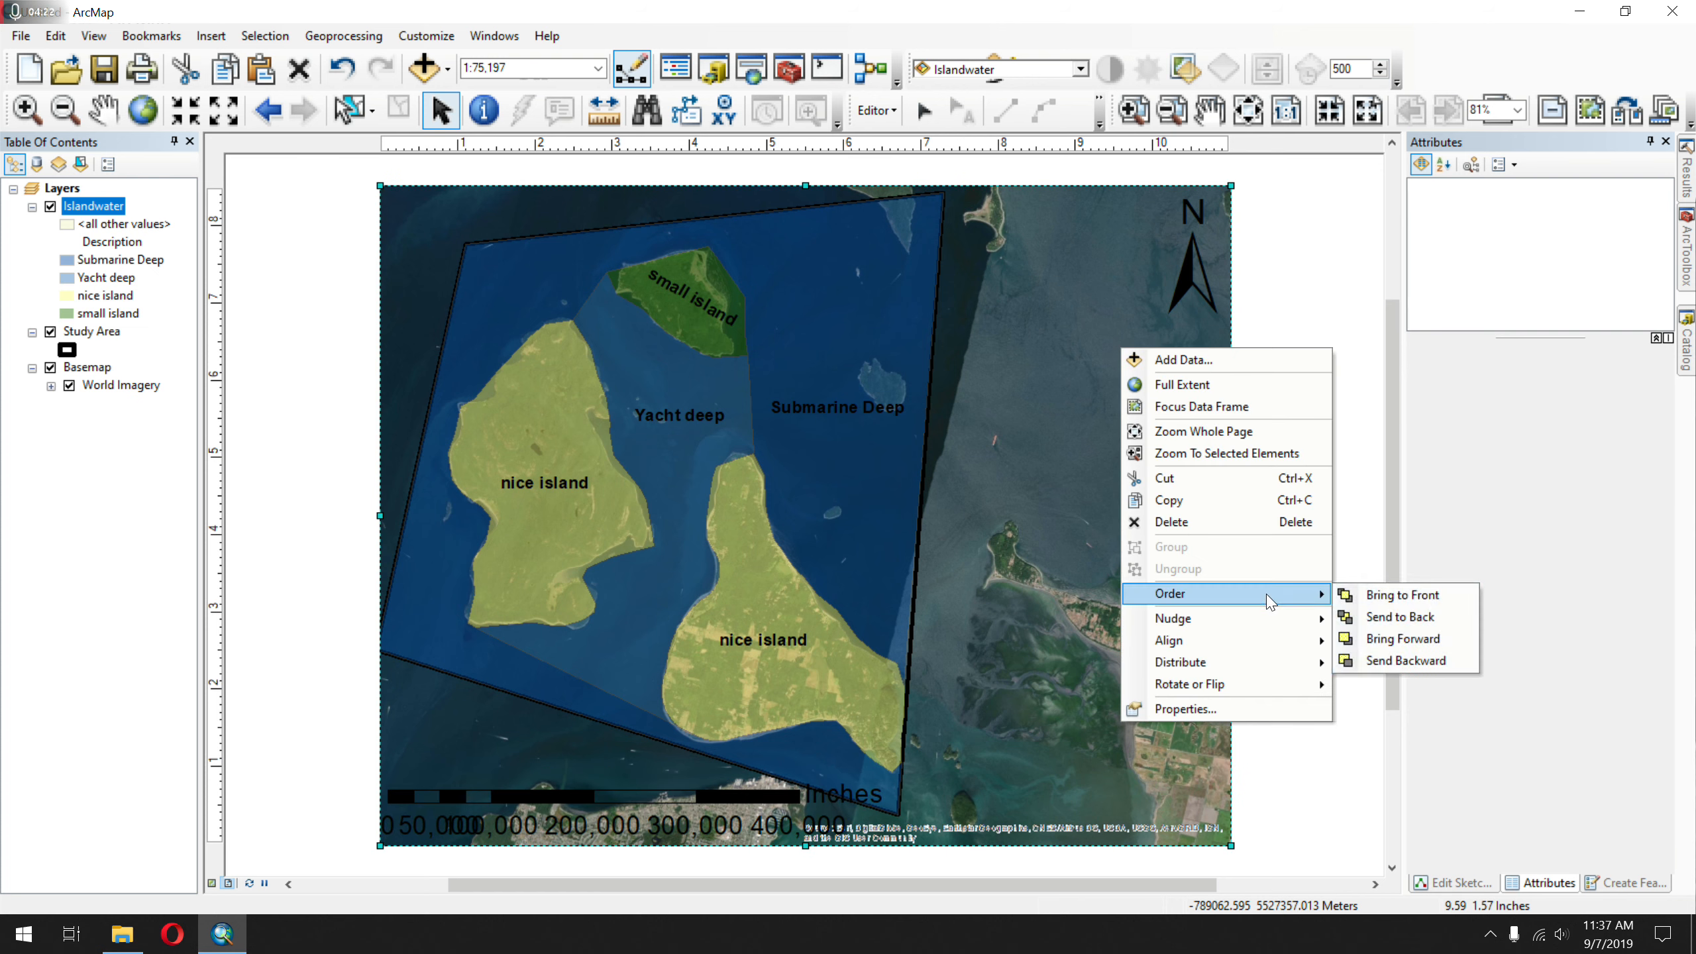
mouse_move(1268, 663)
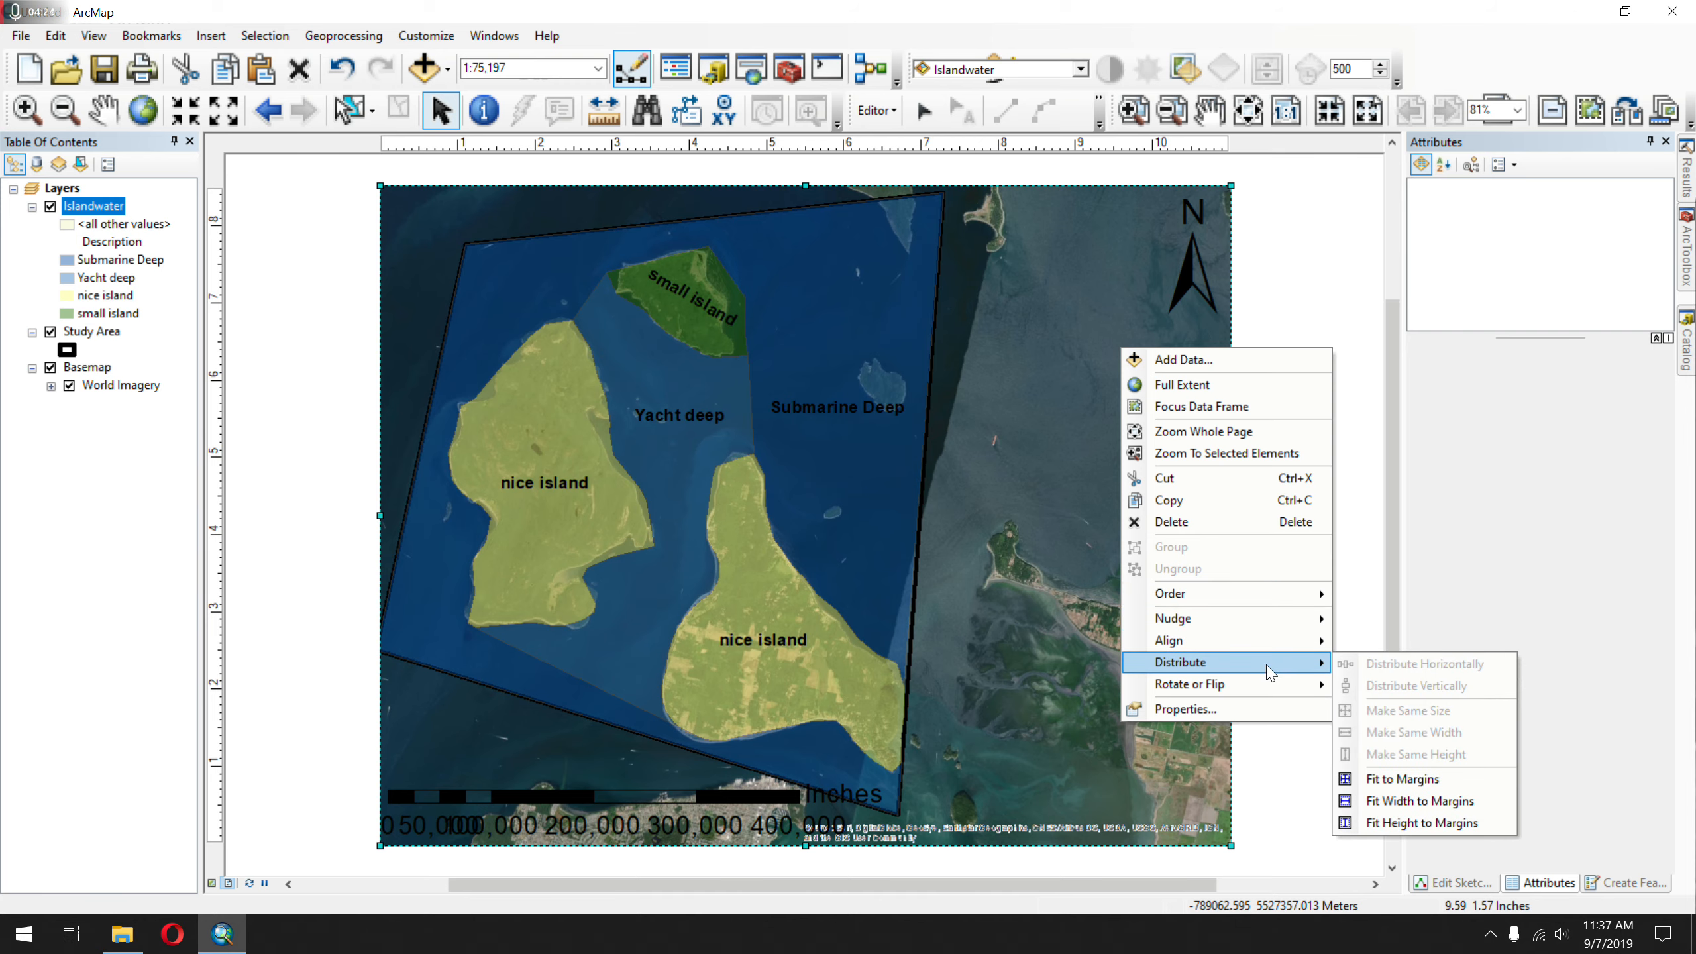
click(1015, 860)
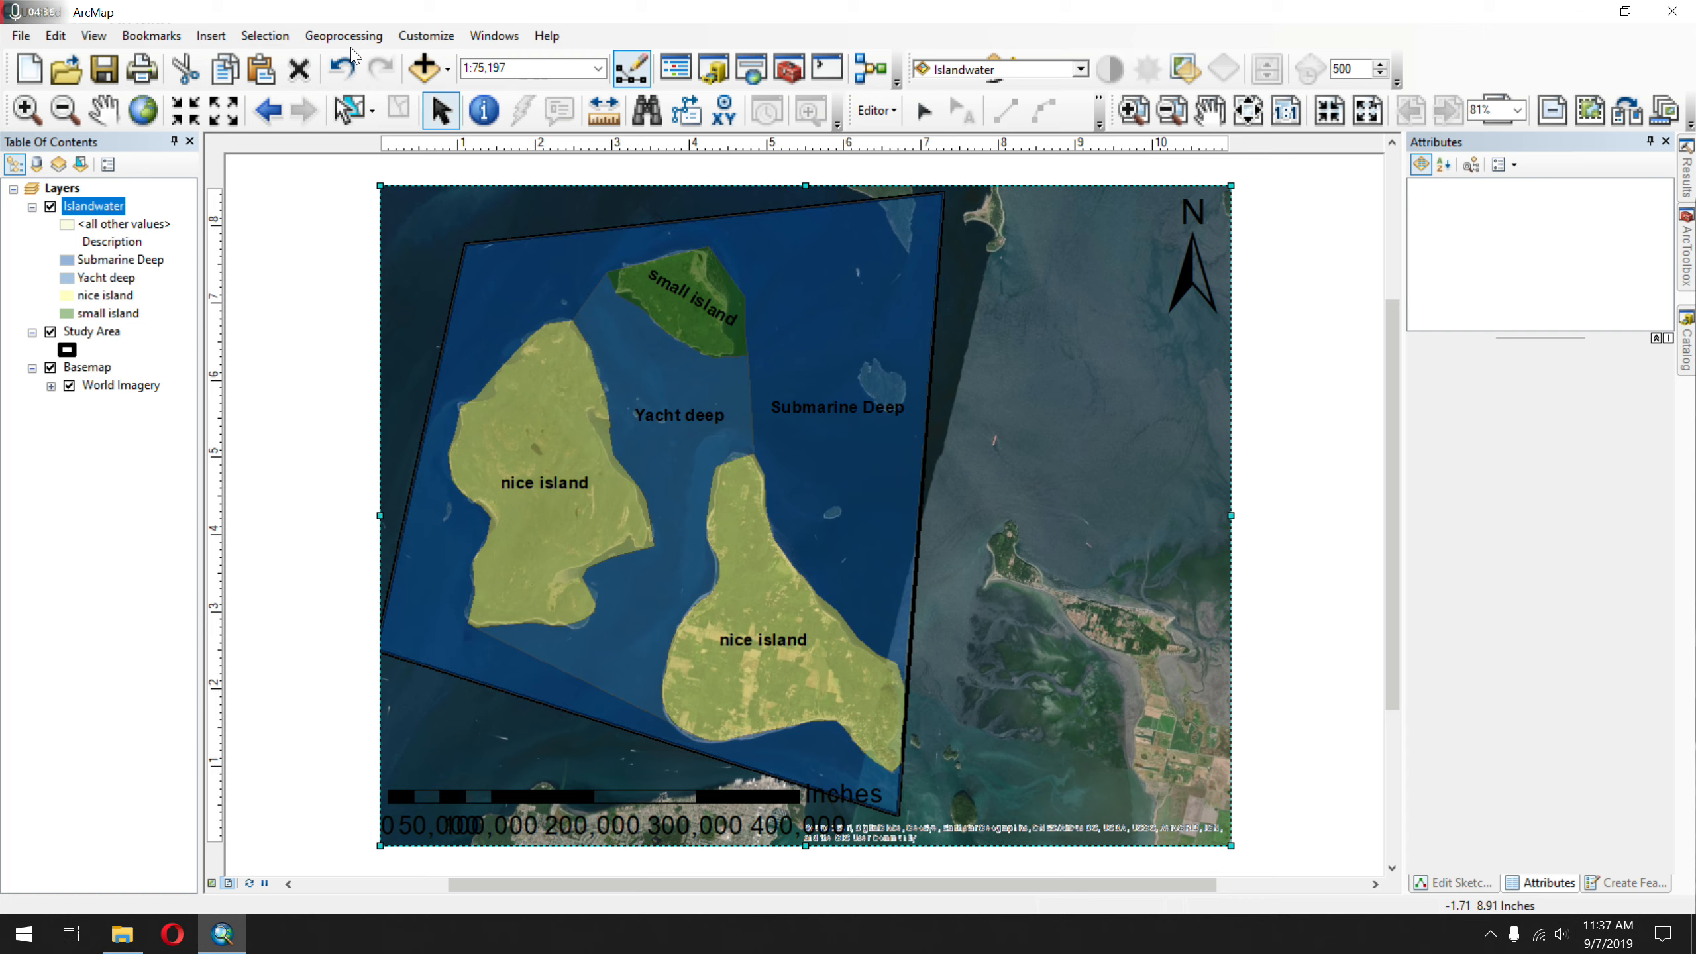
click(378, 37)
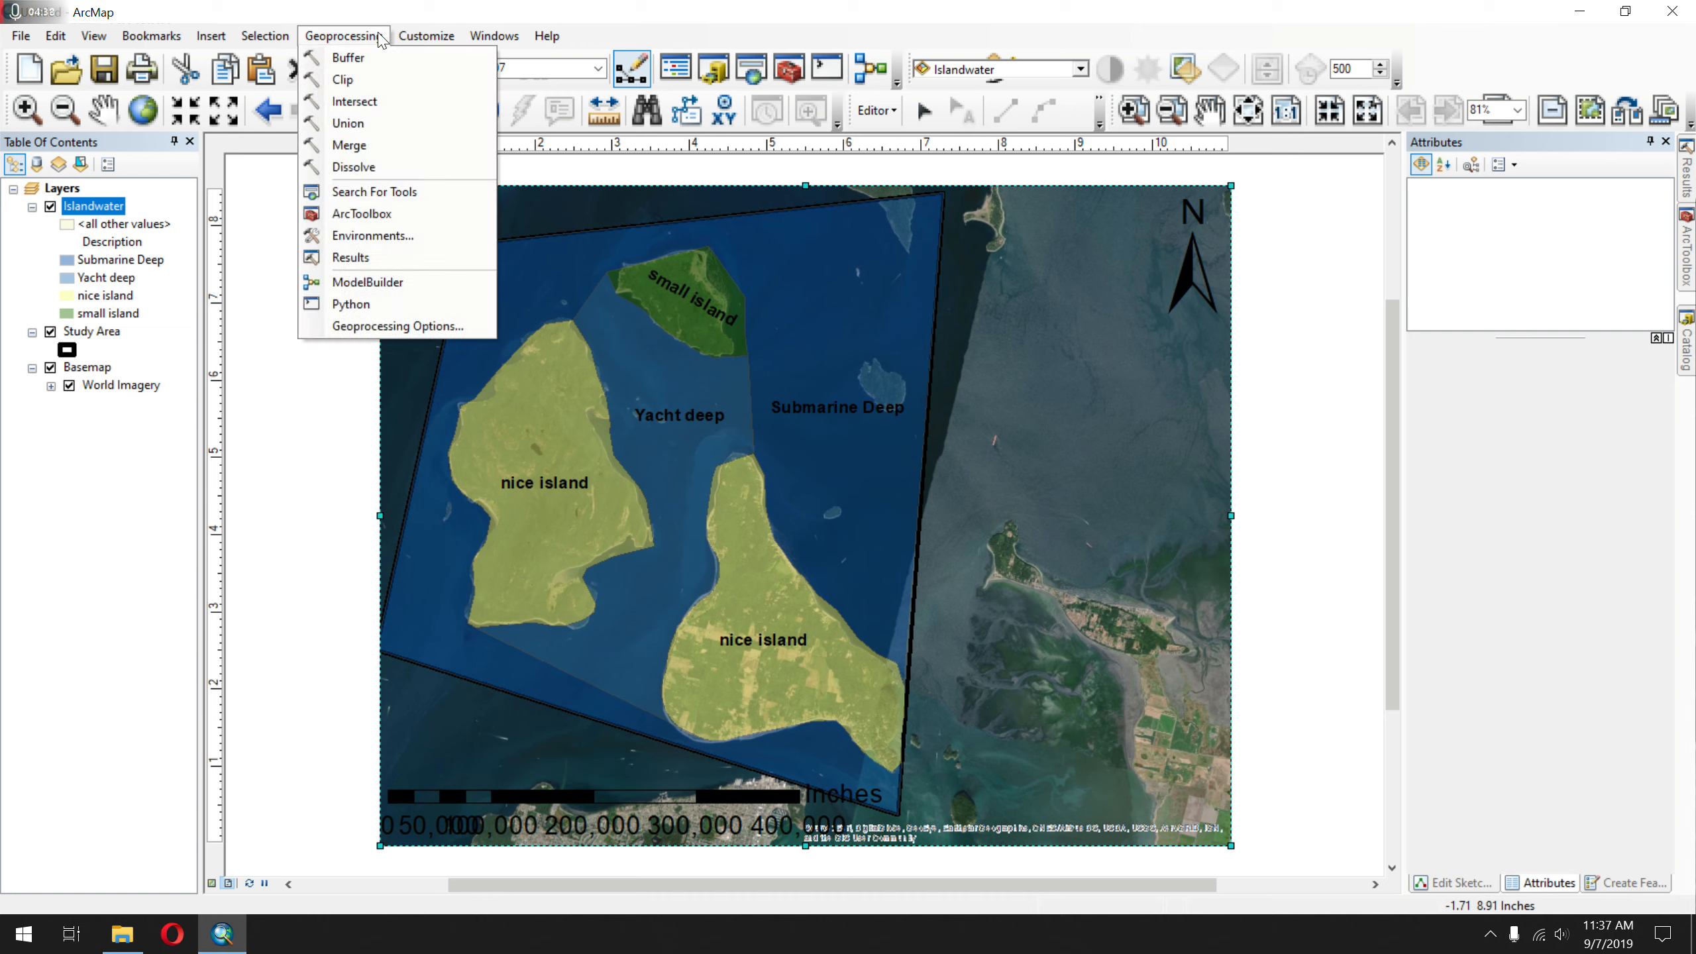
- Insert the Service Layer Credits dynamic text, resize its box and place it over the map's lower-right area
mouse_move(252, 44)
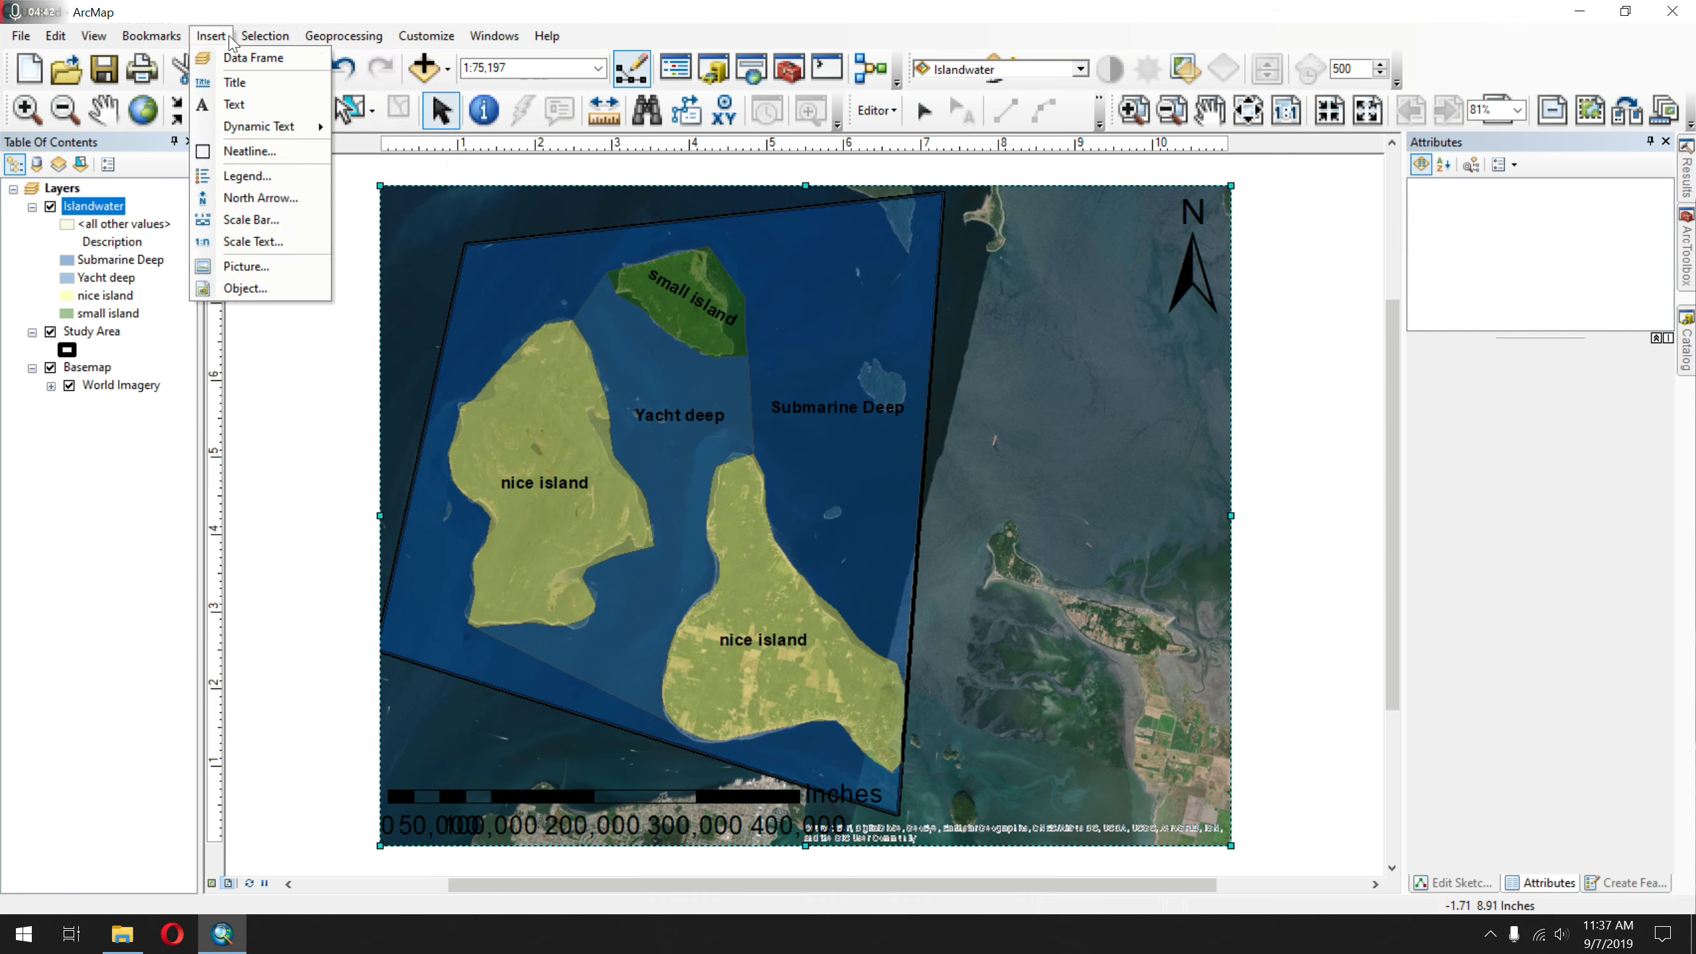
mouse_move(259, 133)
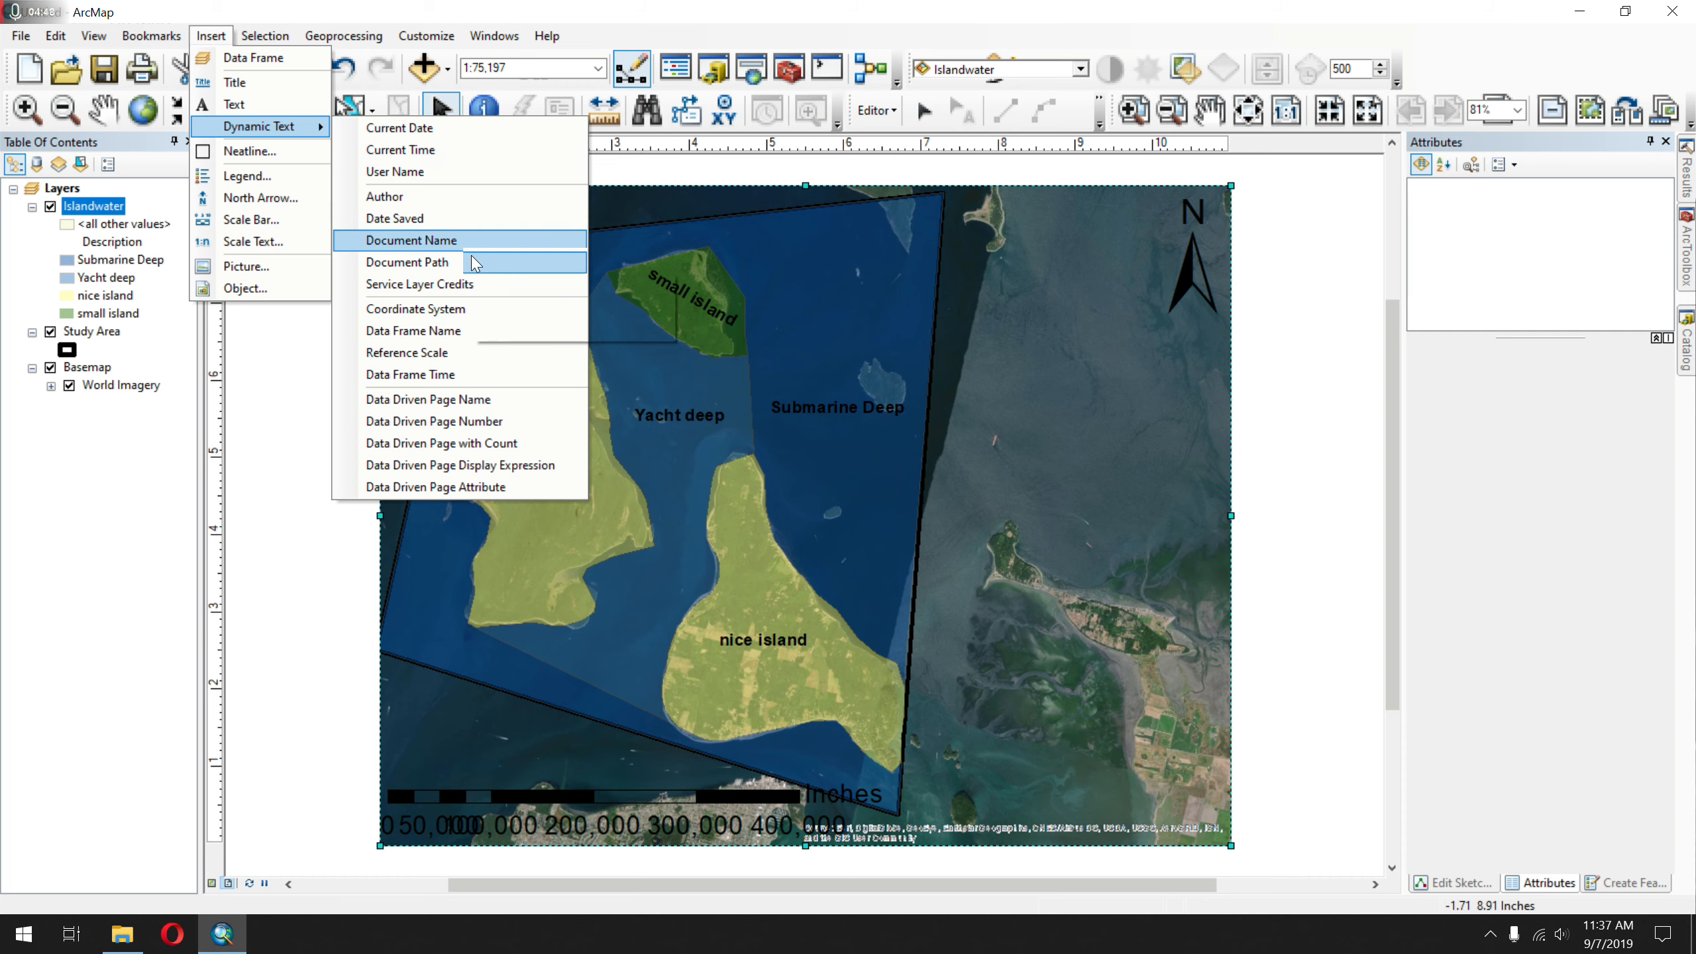
click(419, 284)
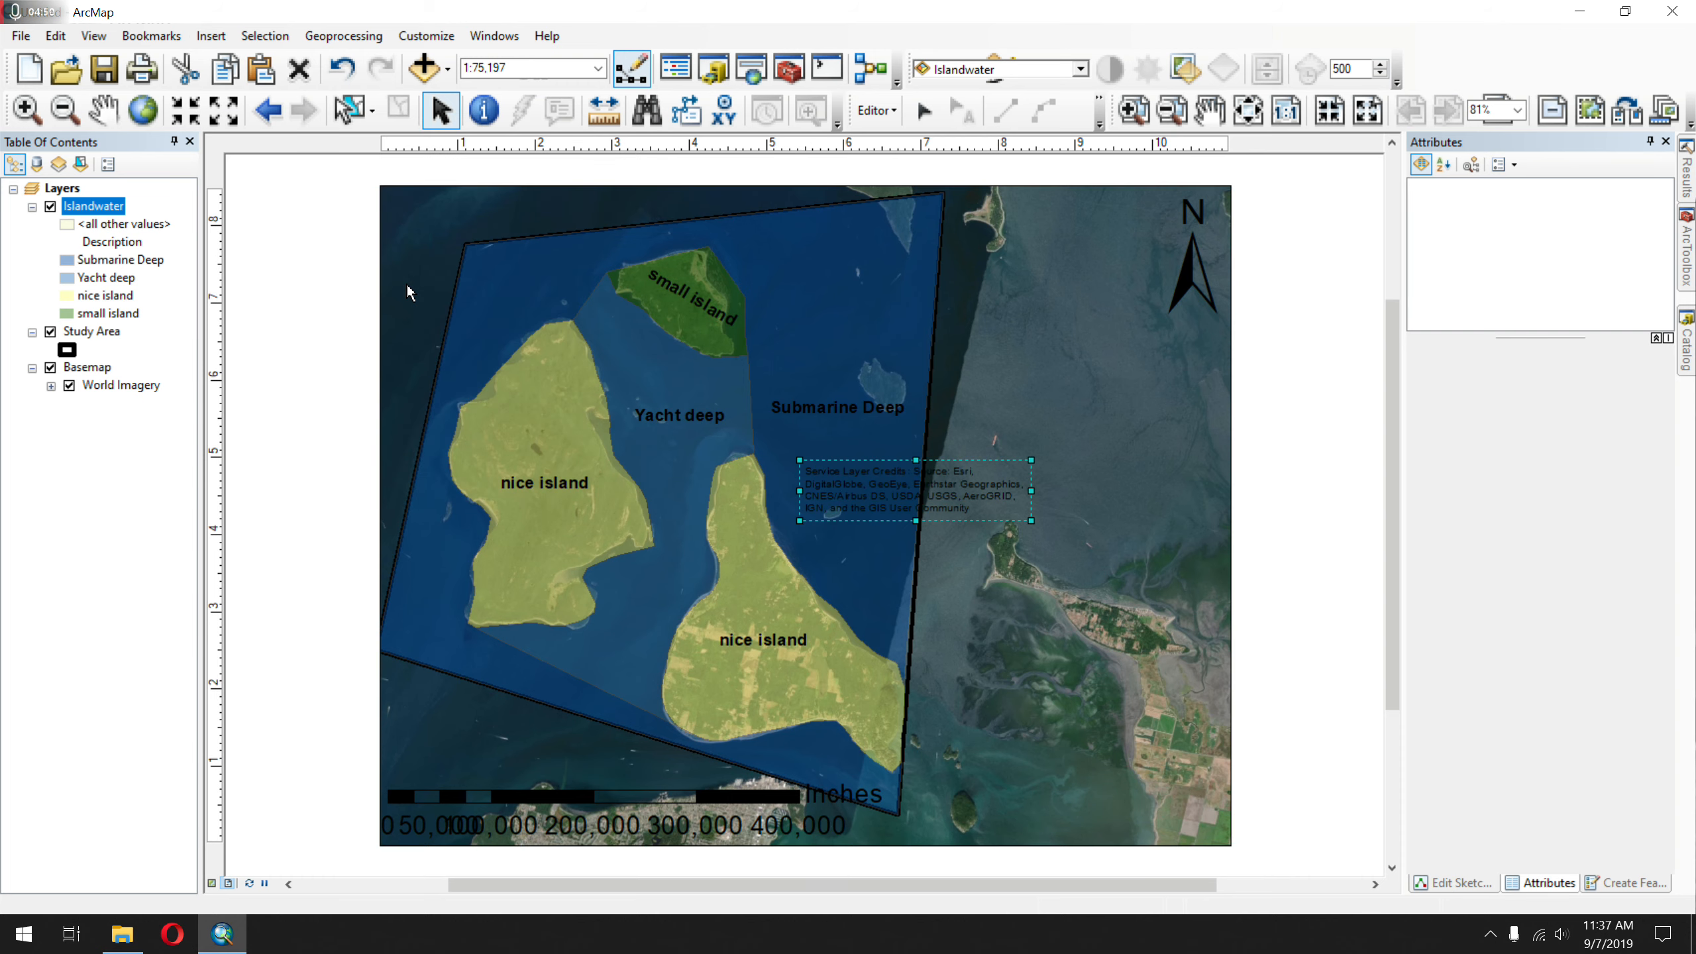
drag(928, 496, 1169, 566)
drag(1040, 531, 879, 328)
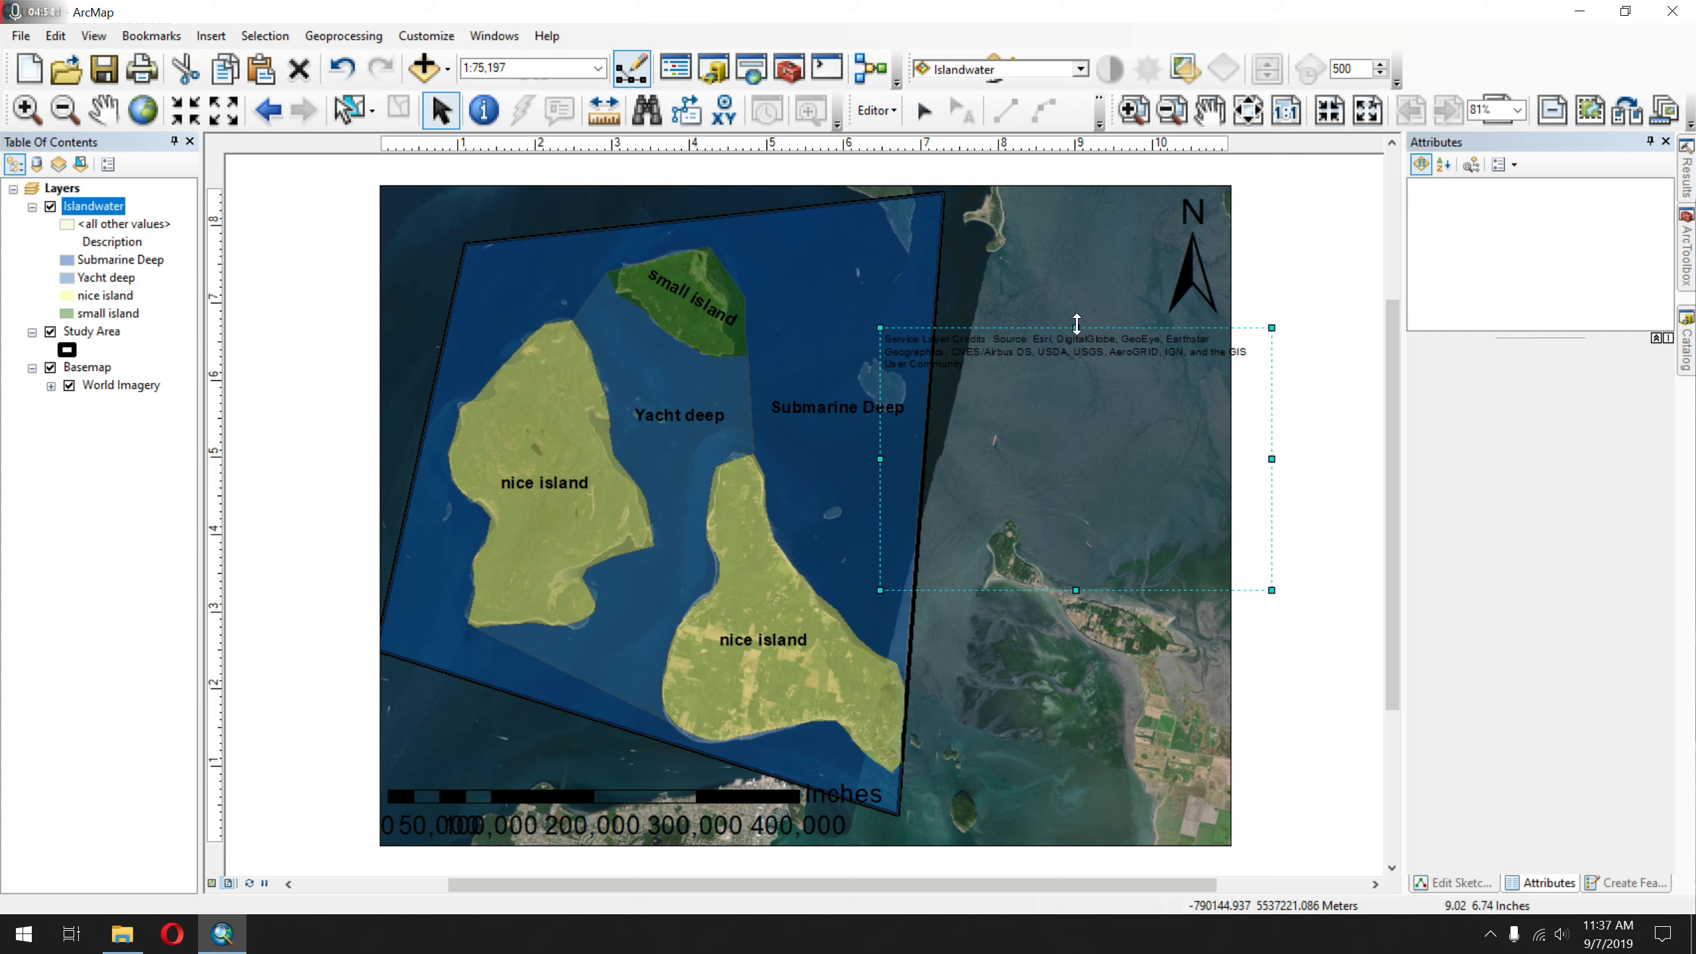
drag(1076, 327, 1075, 515)
drag(880, 515, 1001, 459)
drag(1097, 489, 1063, 599)
- Send the service layer credits text to the back, behind the map
right_click(1063, 599)
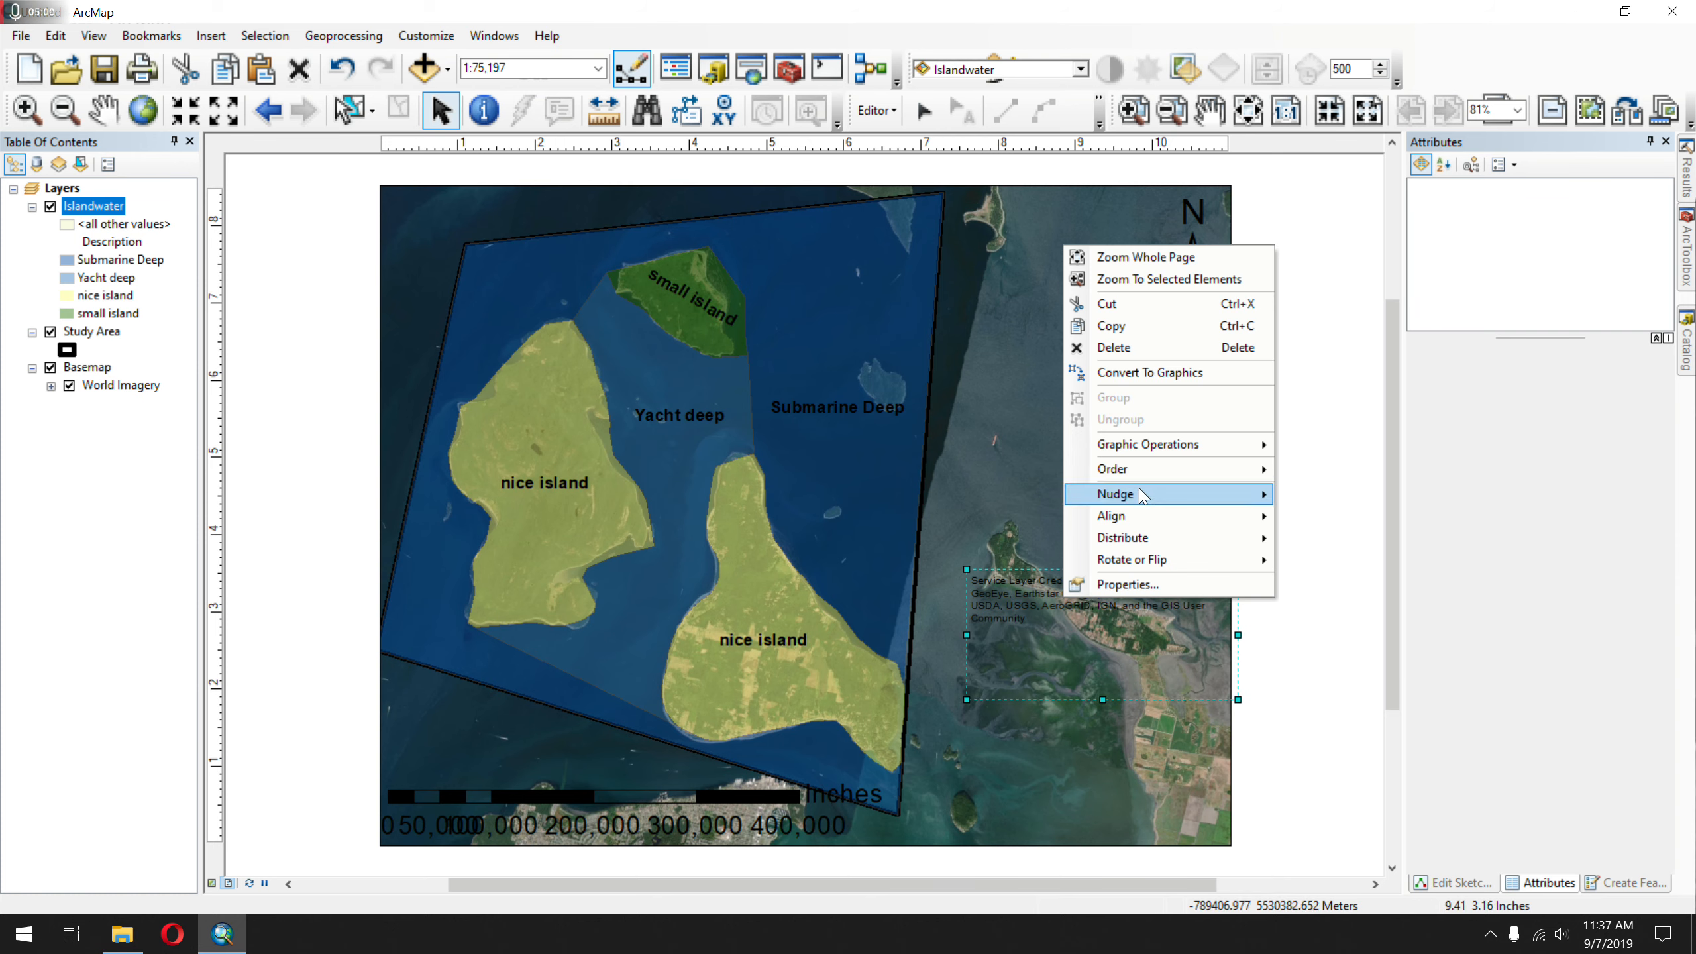
mouse_move(1149, 471)
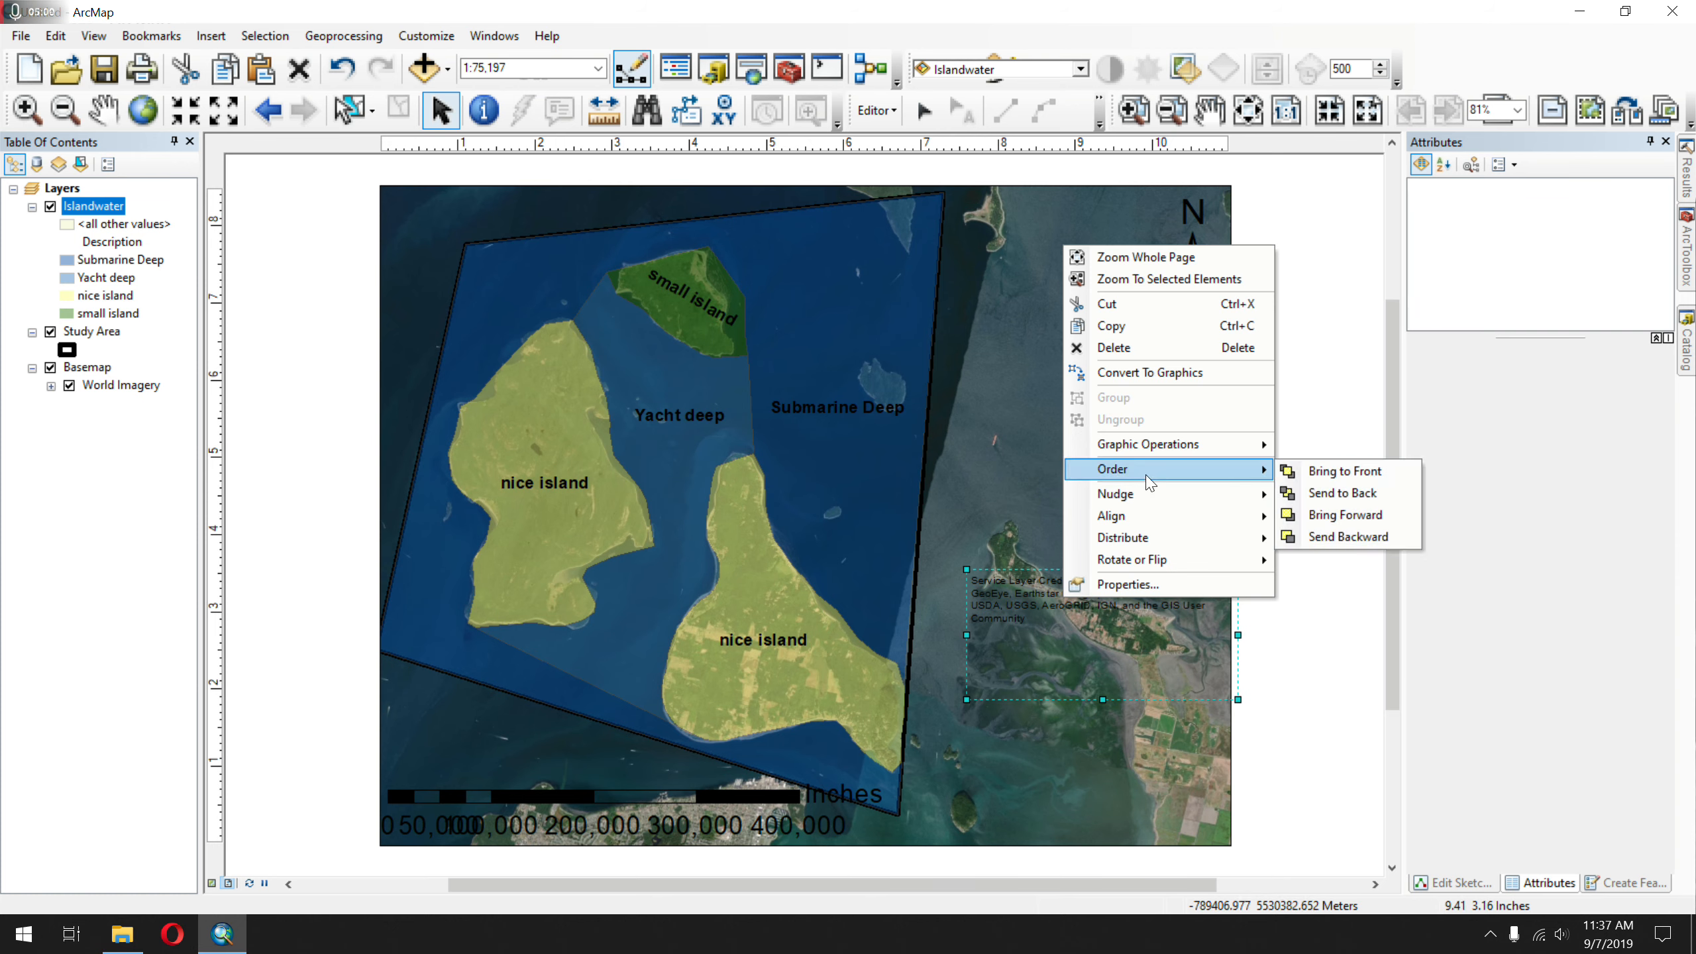
click(1372, 499)
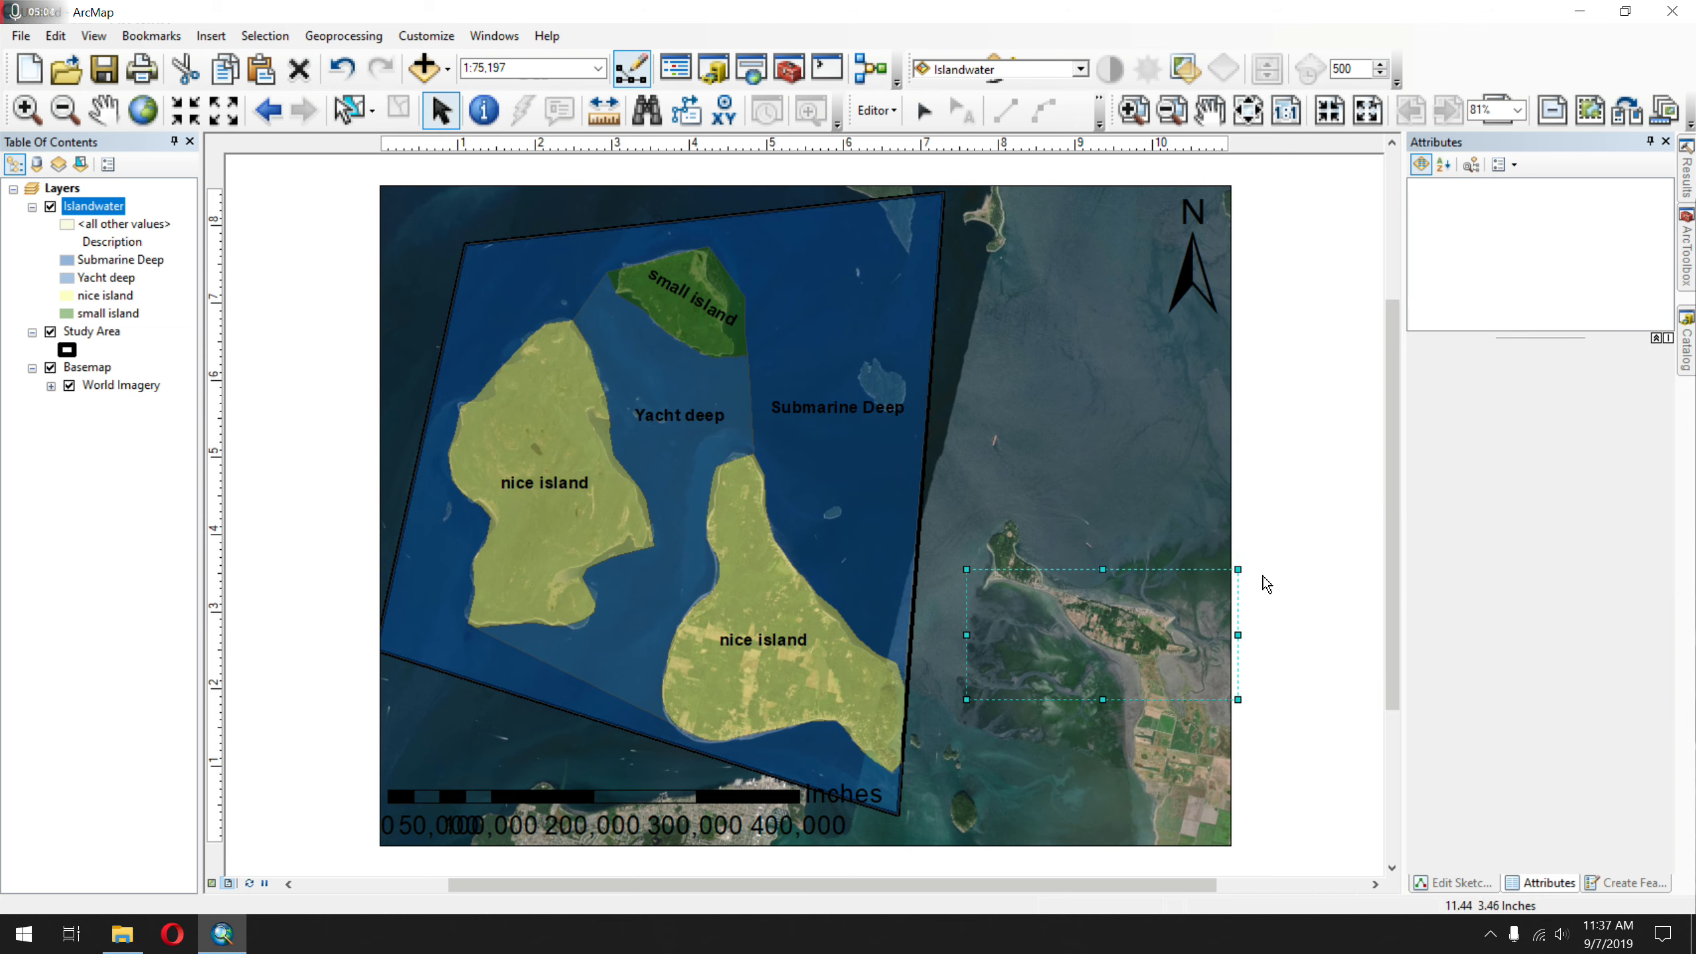
- Start a new legend that includes only the Islandwater layer and proceed to its title settings
click(210, 35)
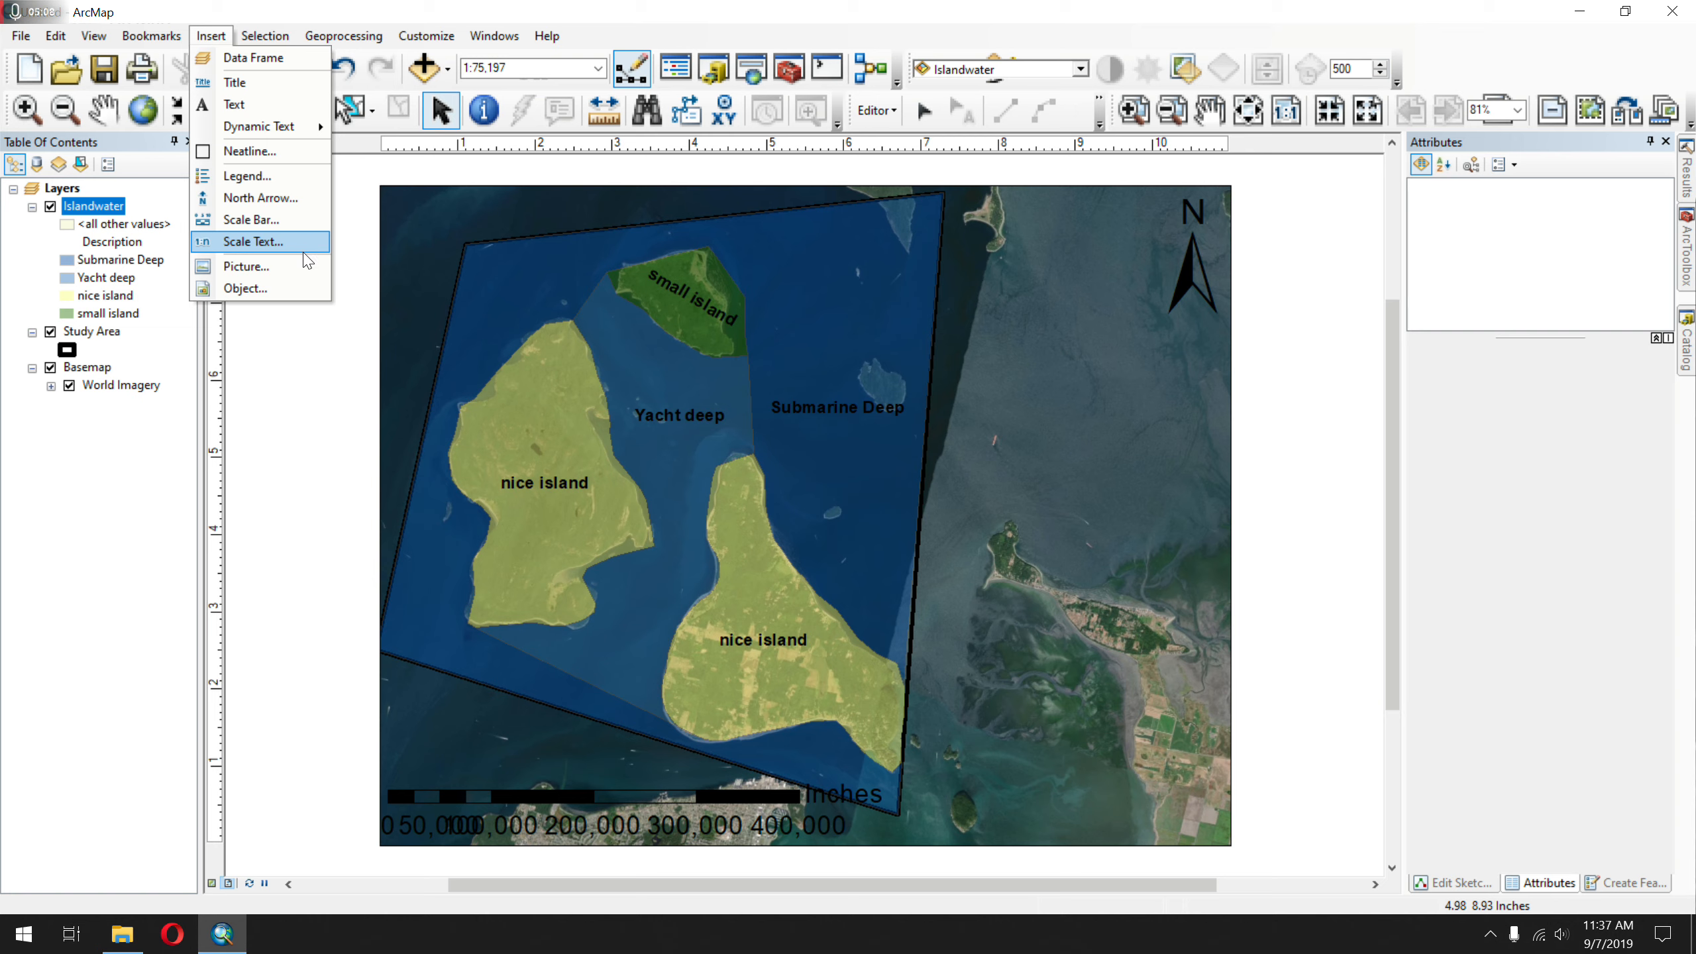
click(210, 35)
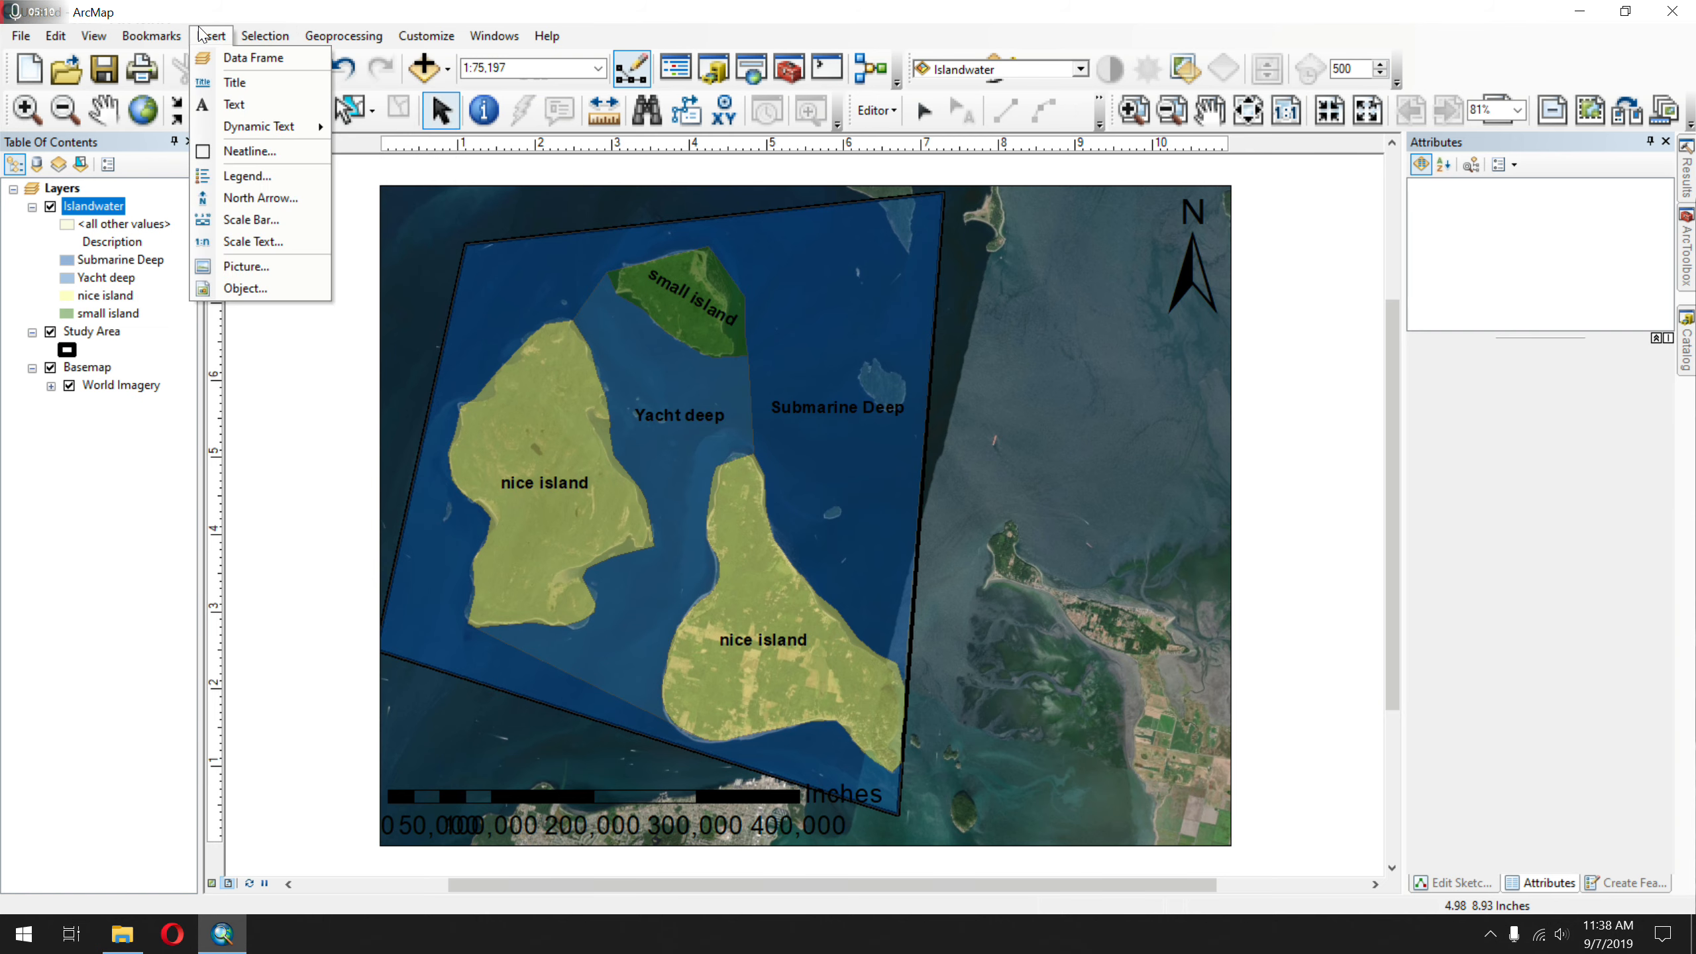
click(230, 180)
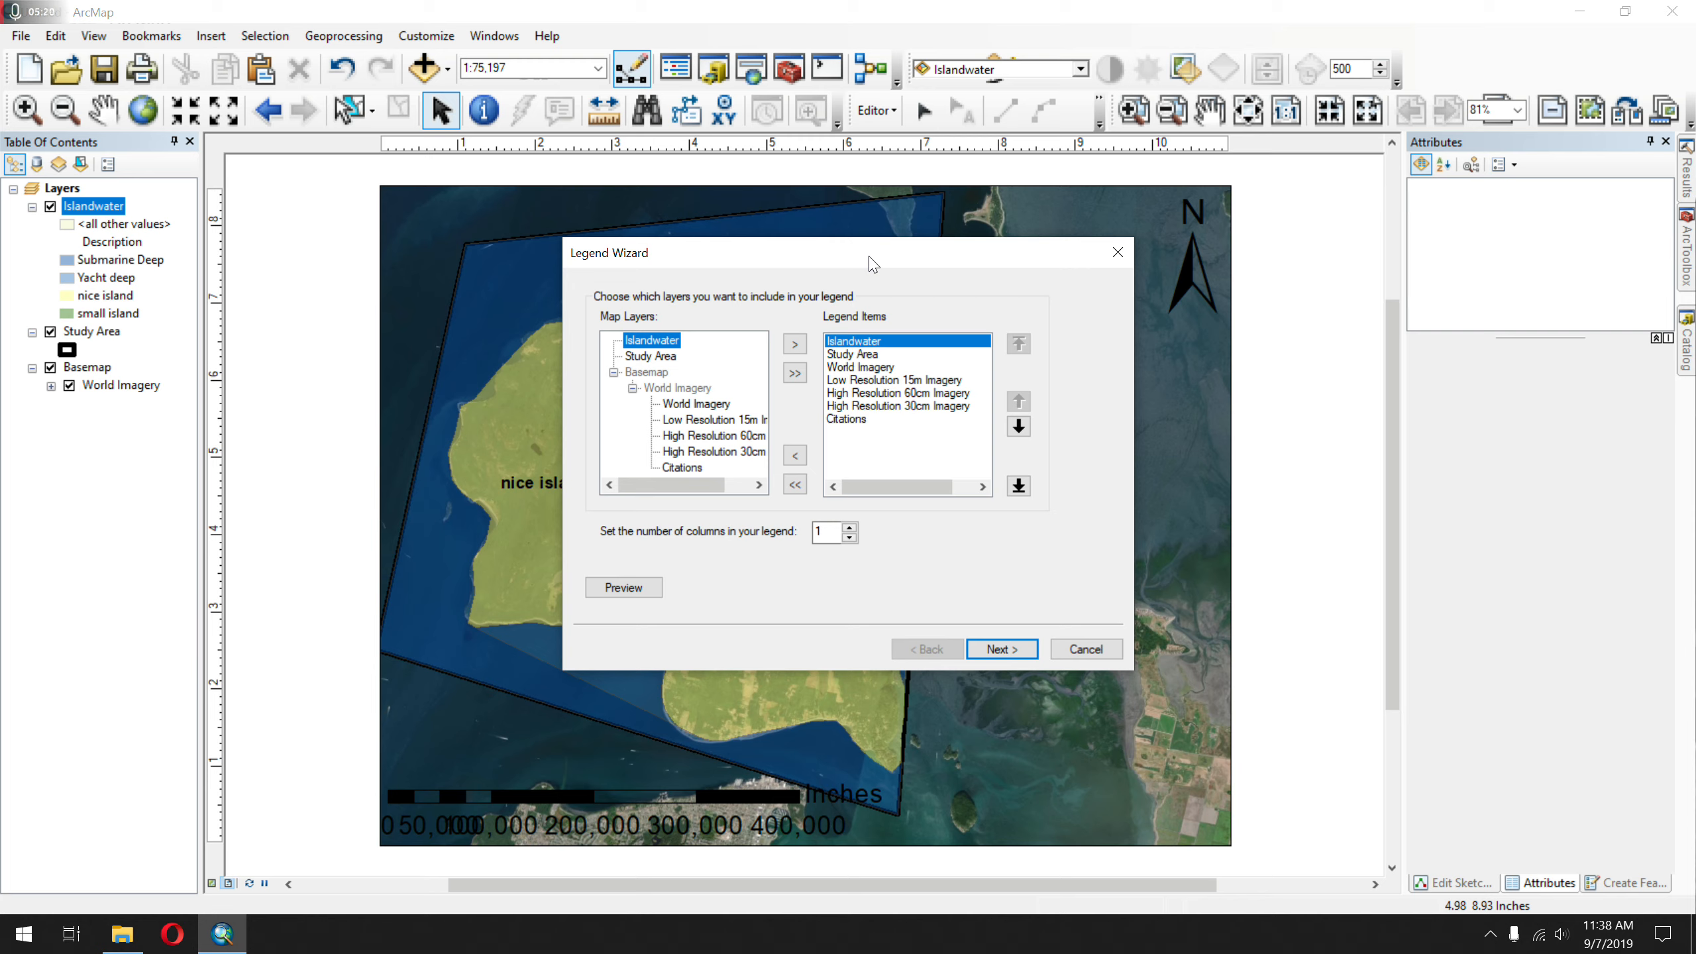
click(847, 406)
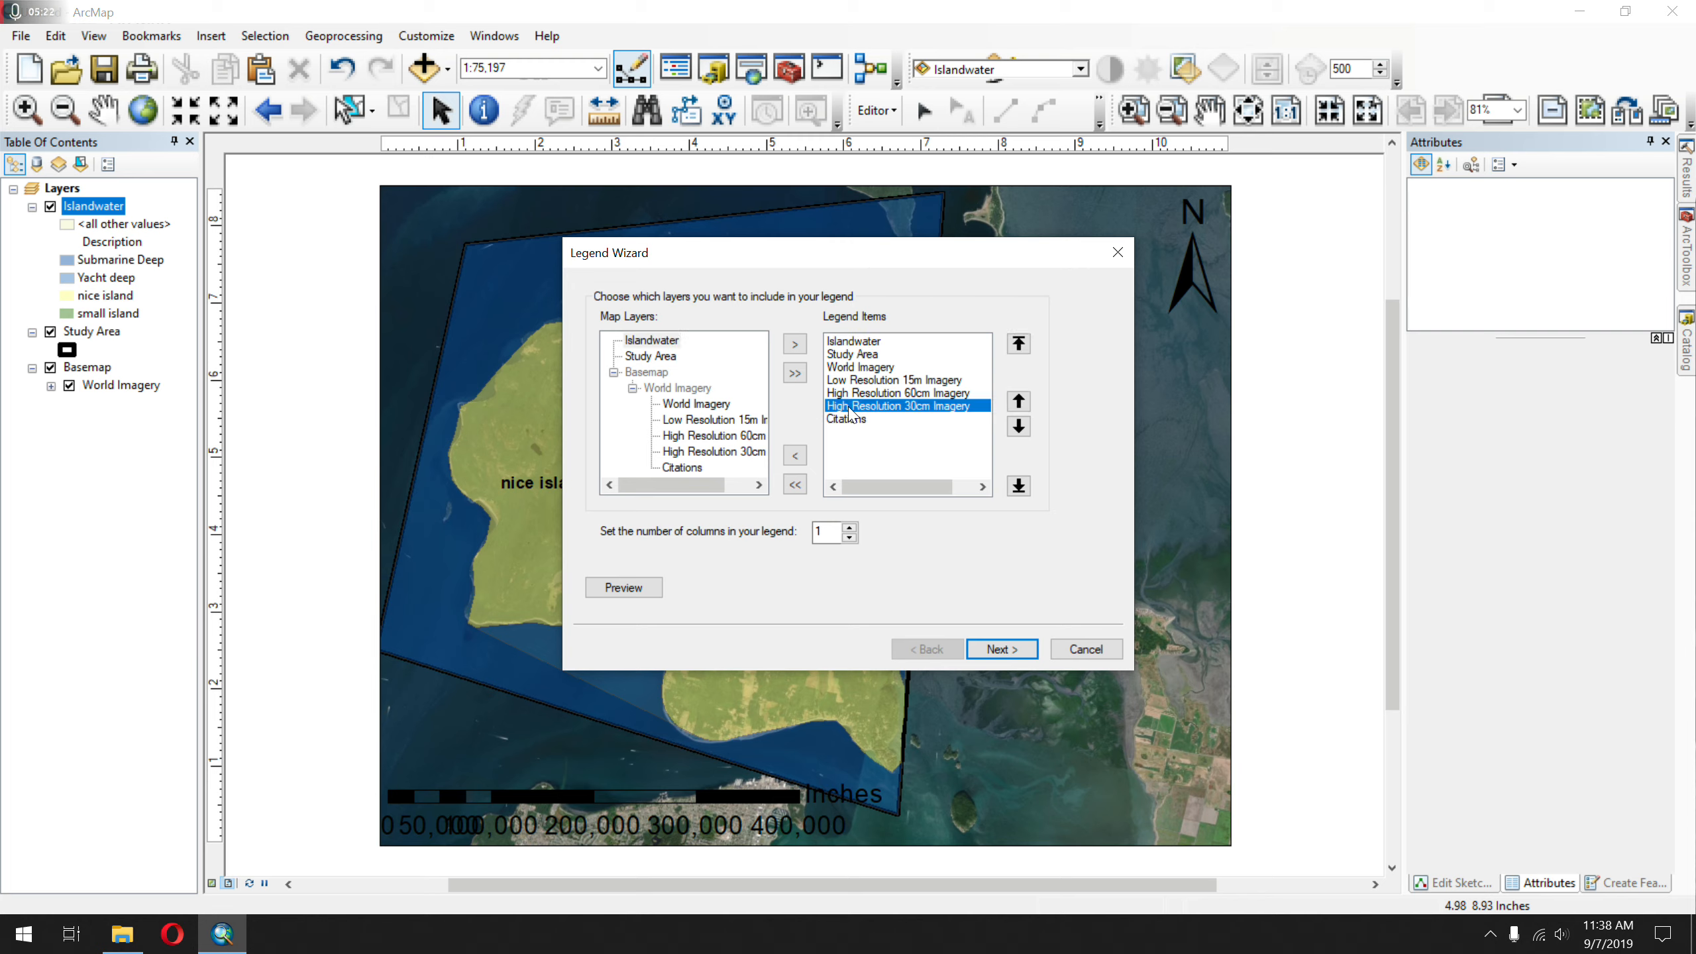
click(796, 487)
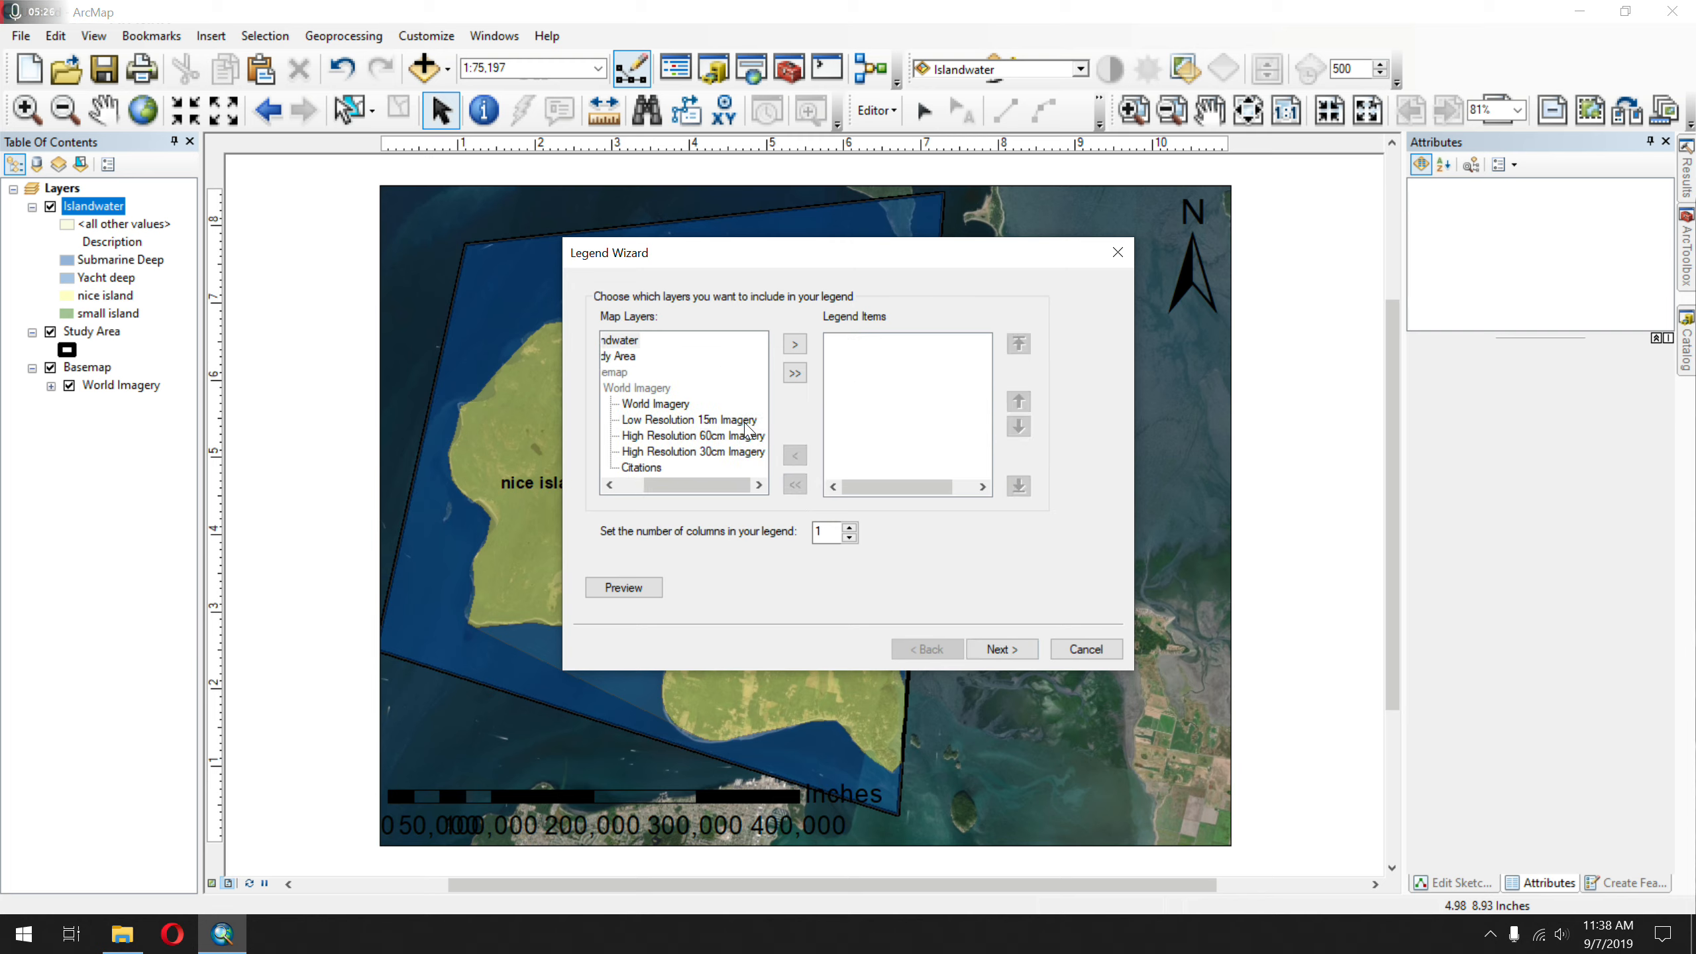
click(639, 344)
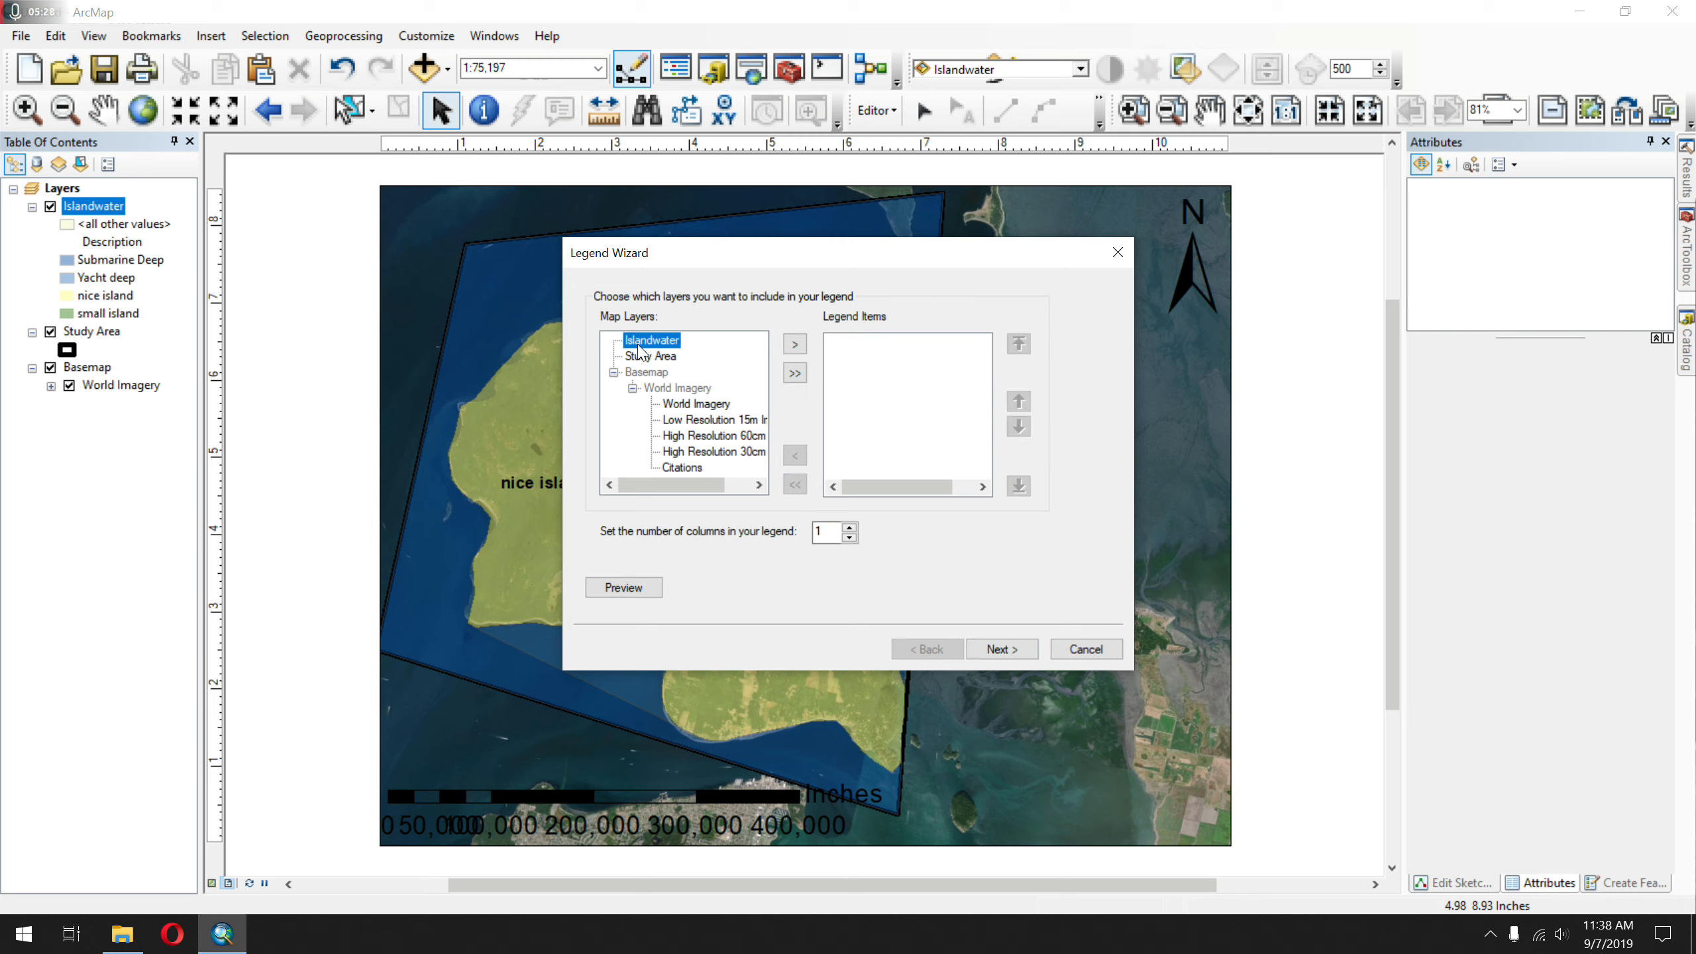
double_click(640, 347)
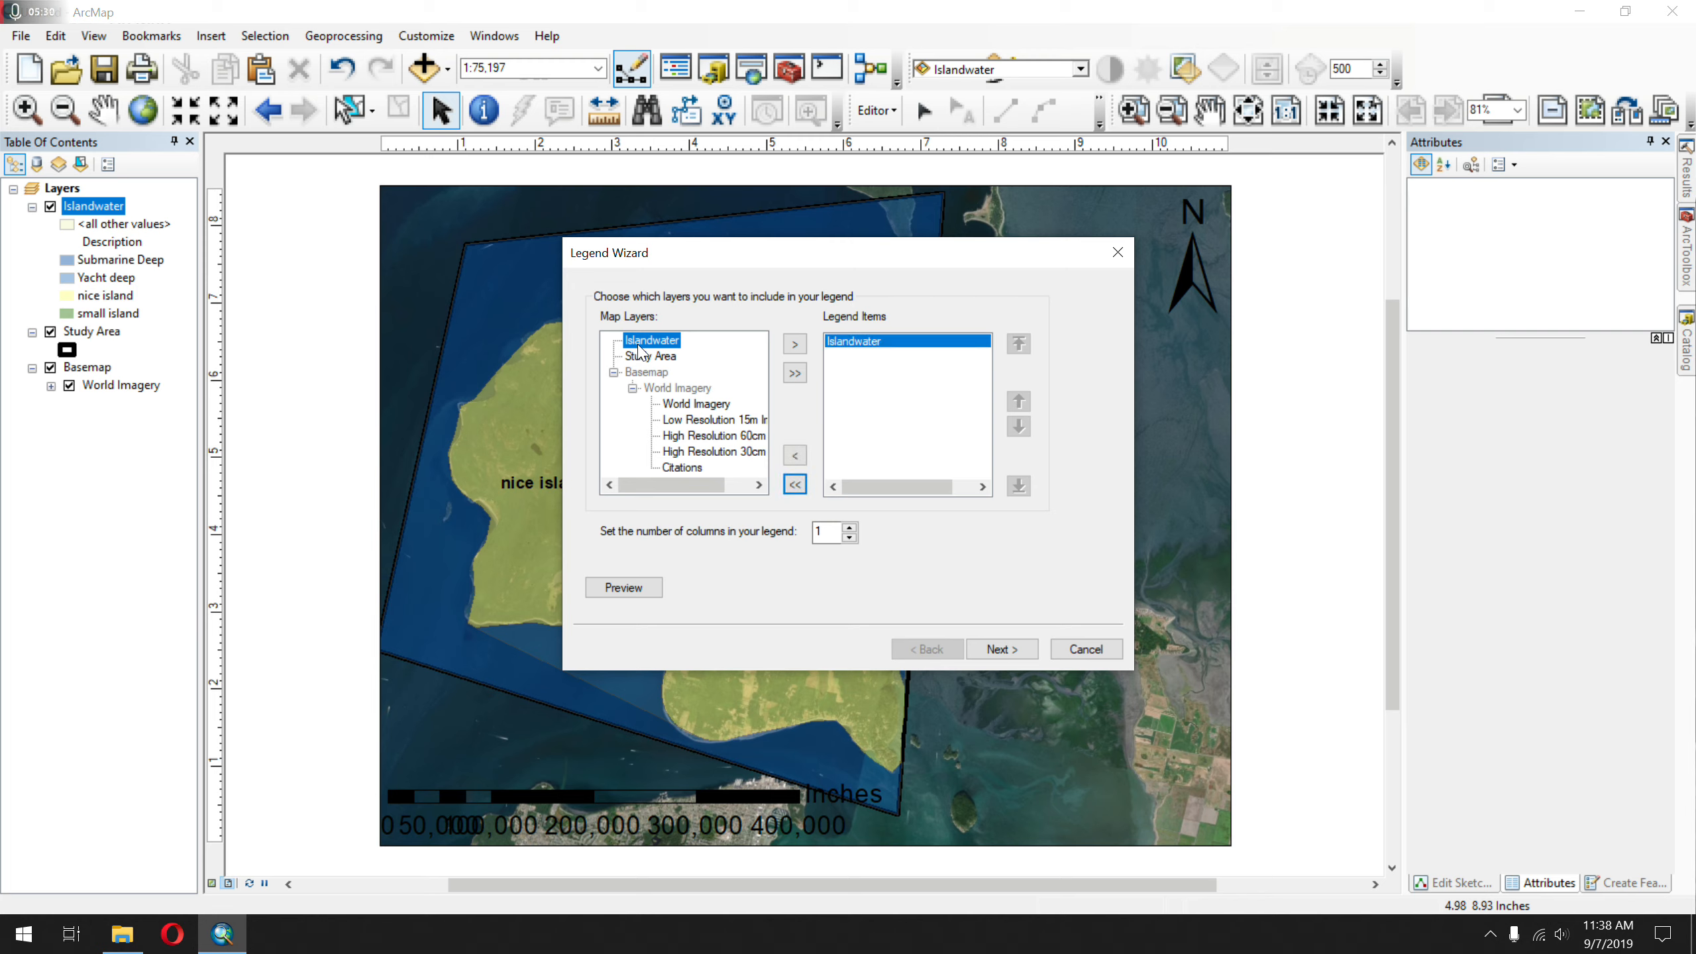
click(1007, 657)
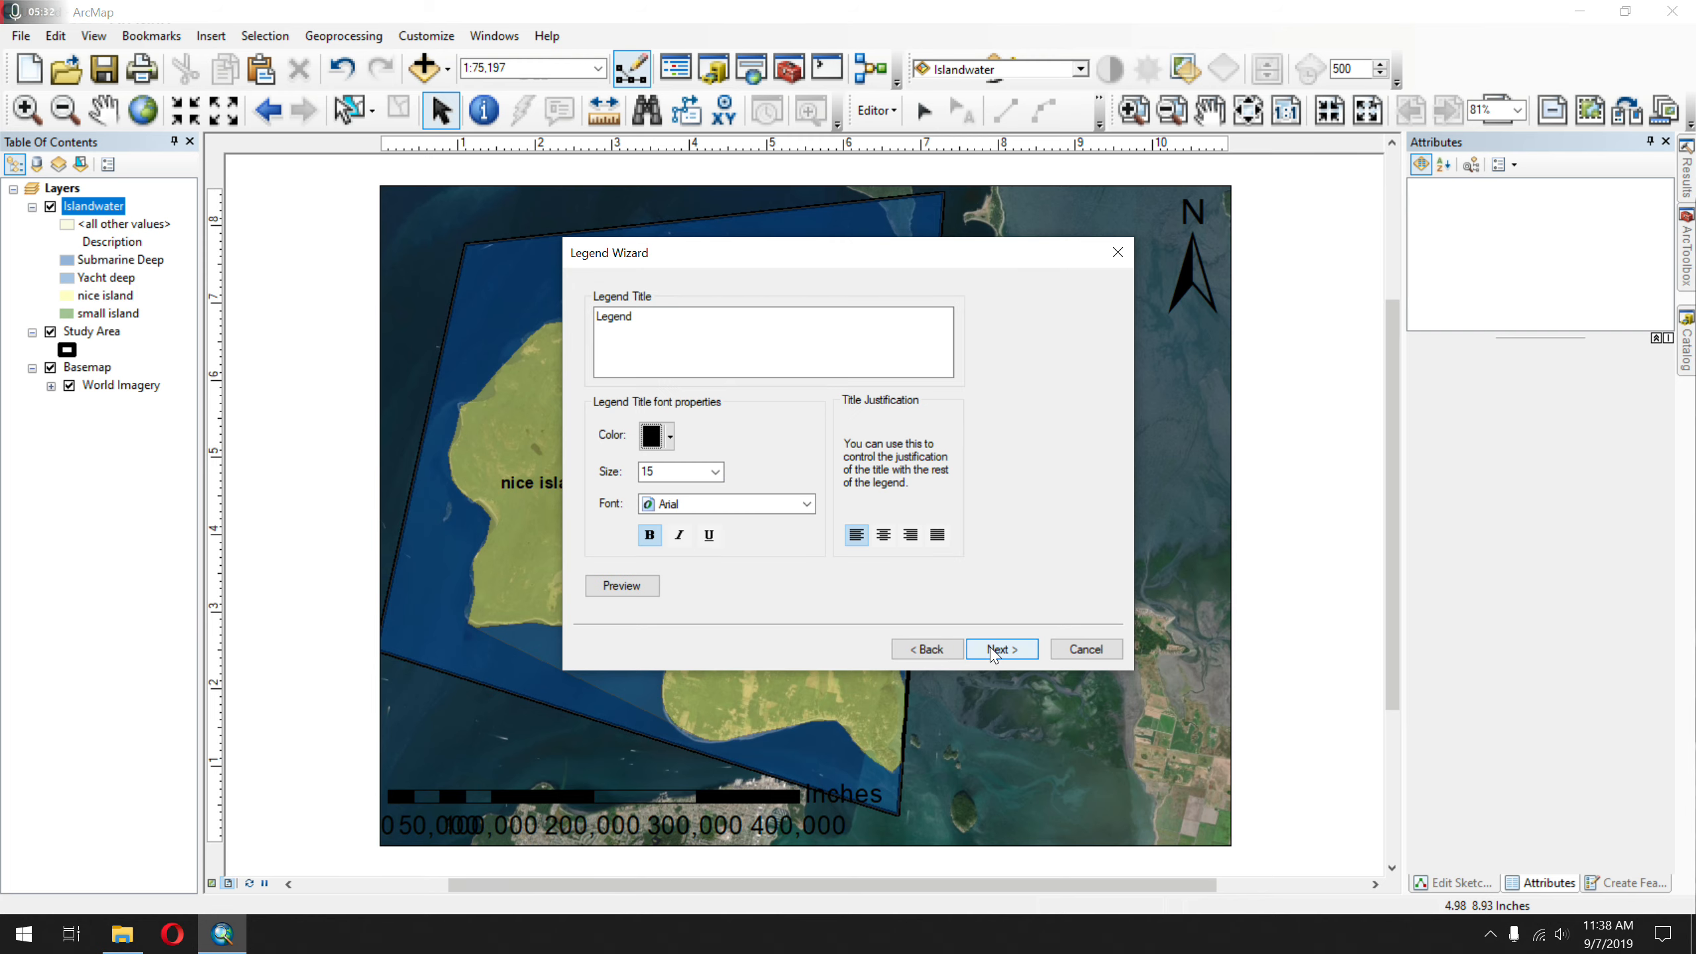
- Remove the legend's title text and continue to the legend frame settings
drag(646, 320, 596, 317)
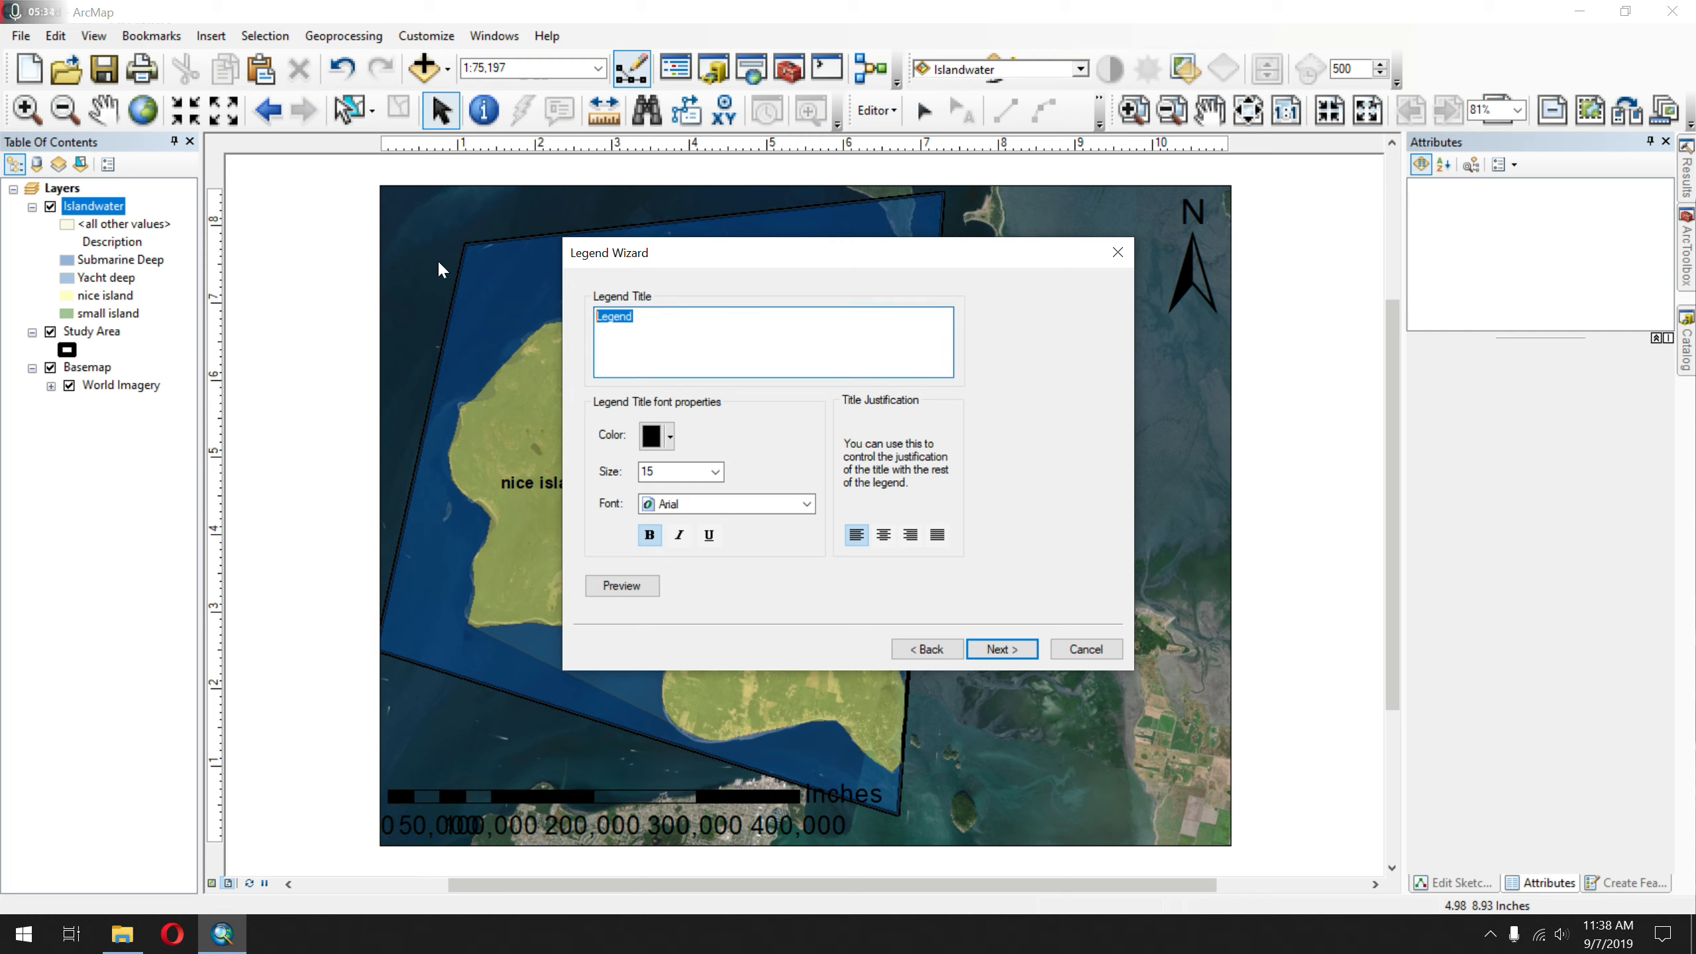
key(BackSpace)
click(990, 649)
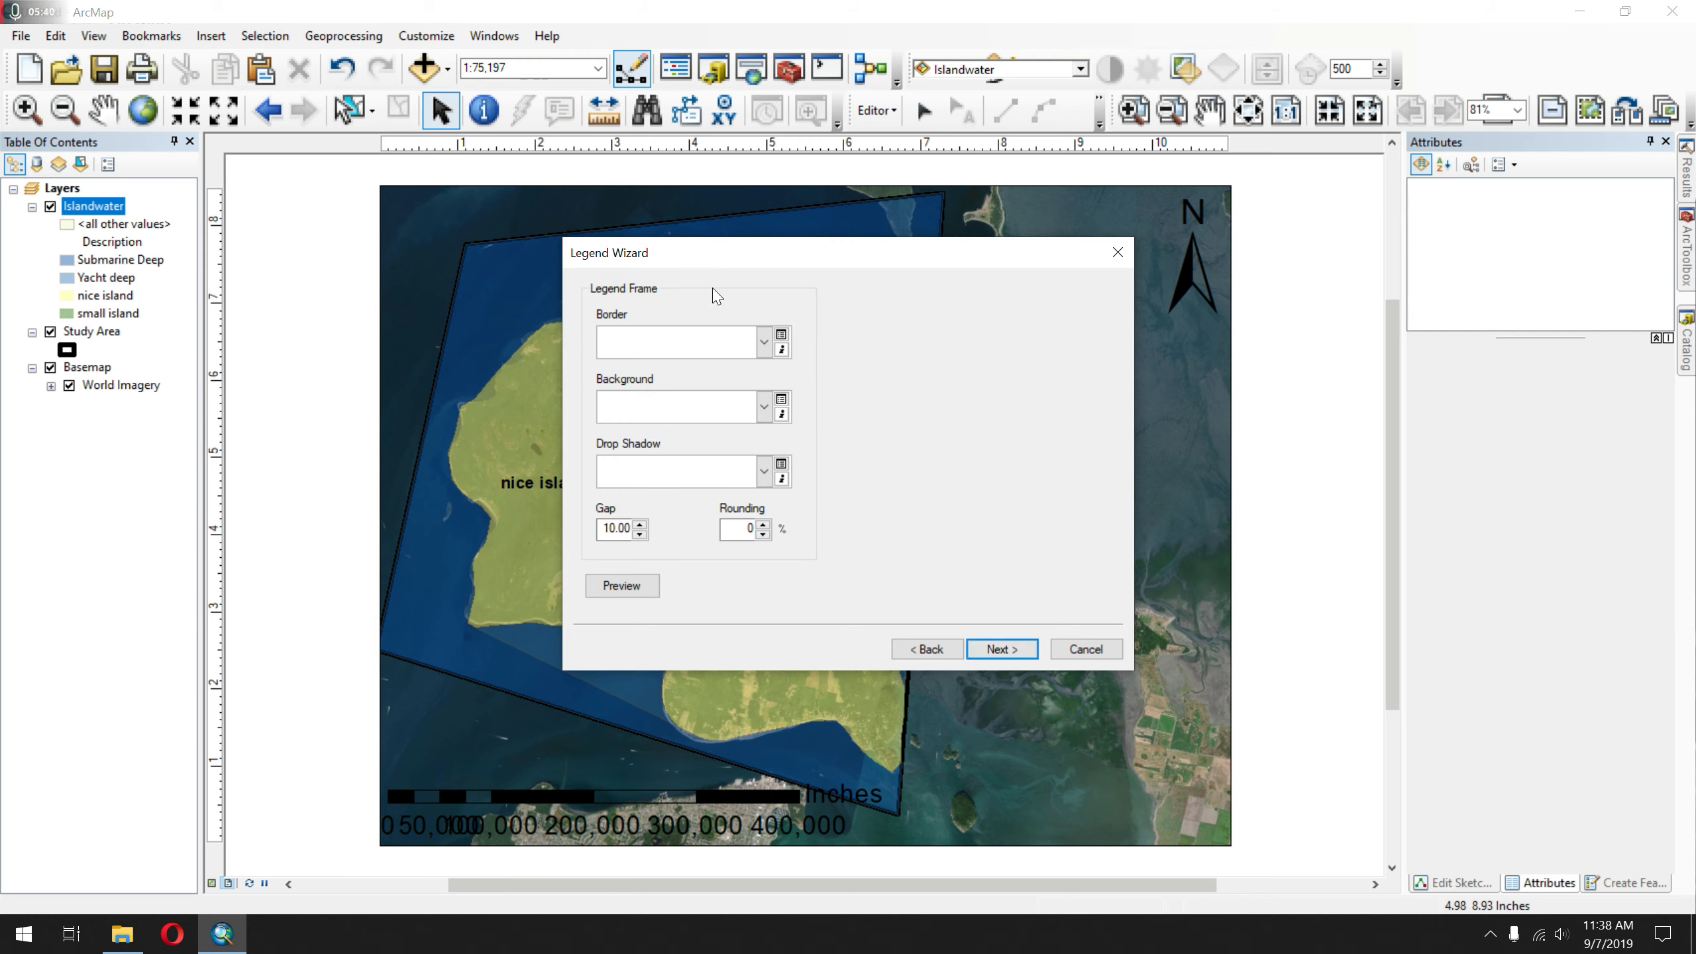
- Give the legend frame a thin black line border and a Grey 10% background
click(763, 339)
click(637, 460)
click(763, 406)
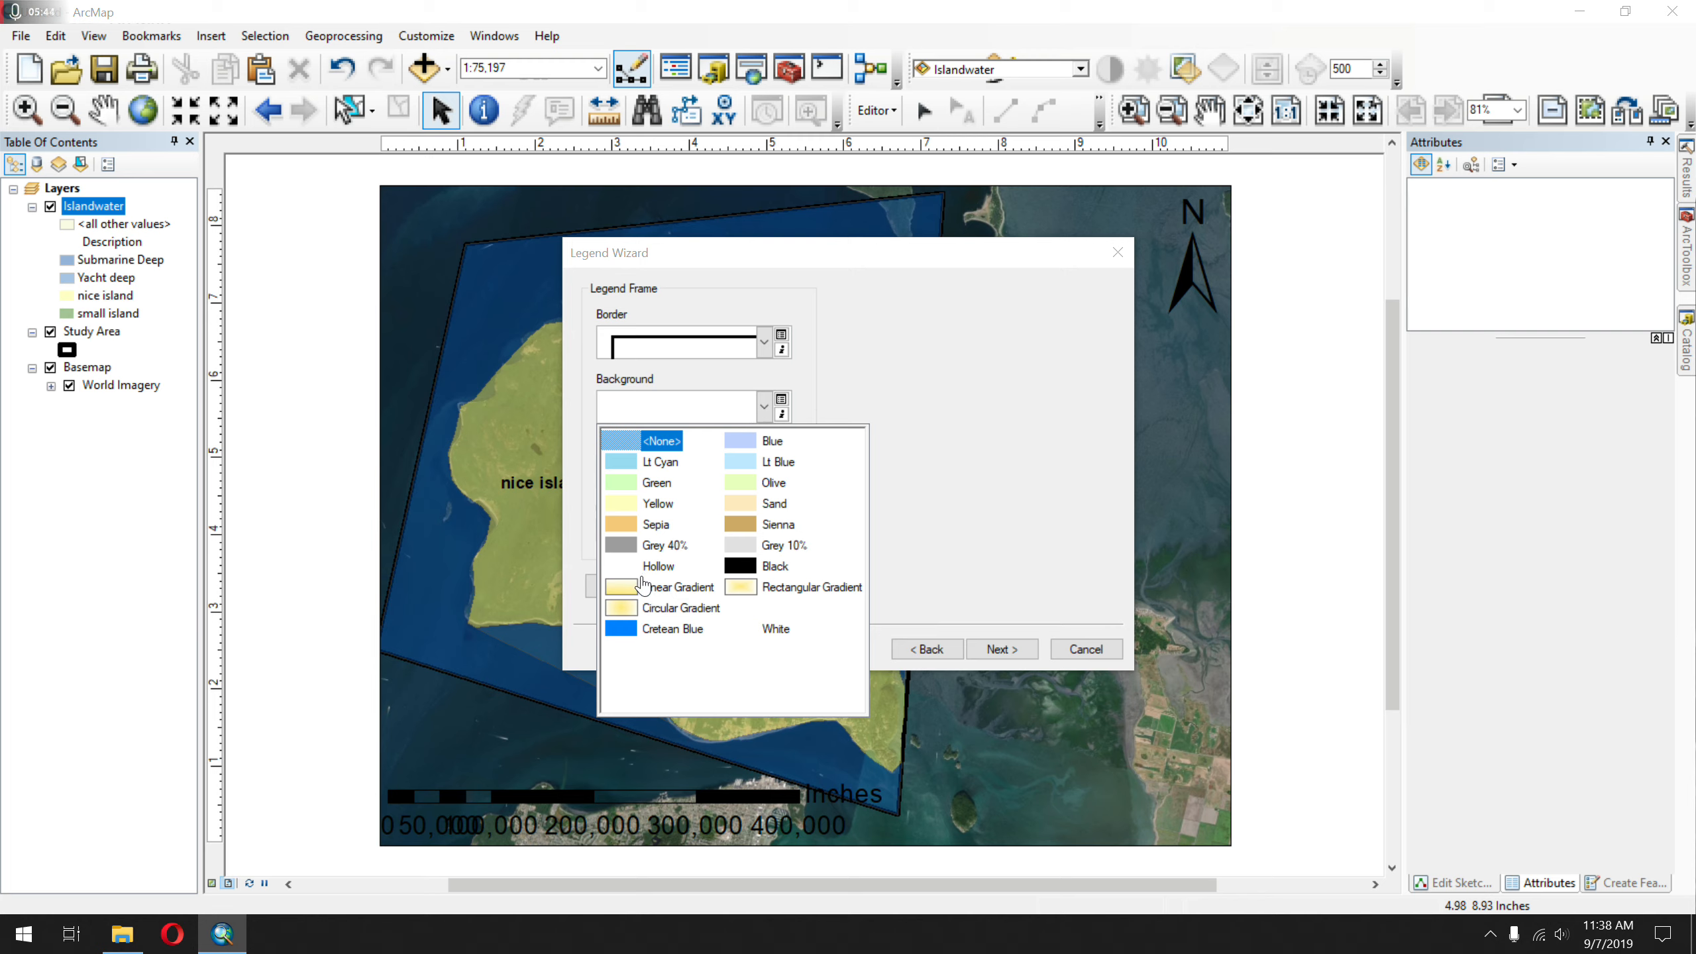
click(730, 545)
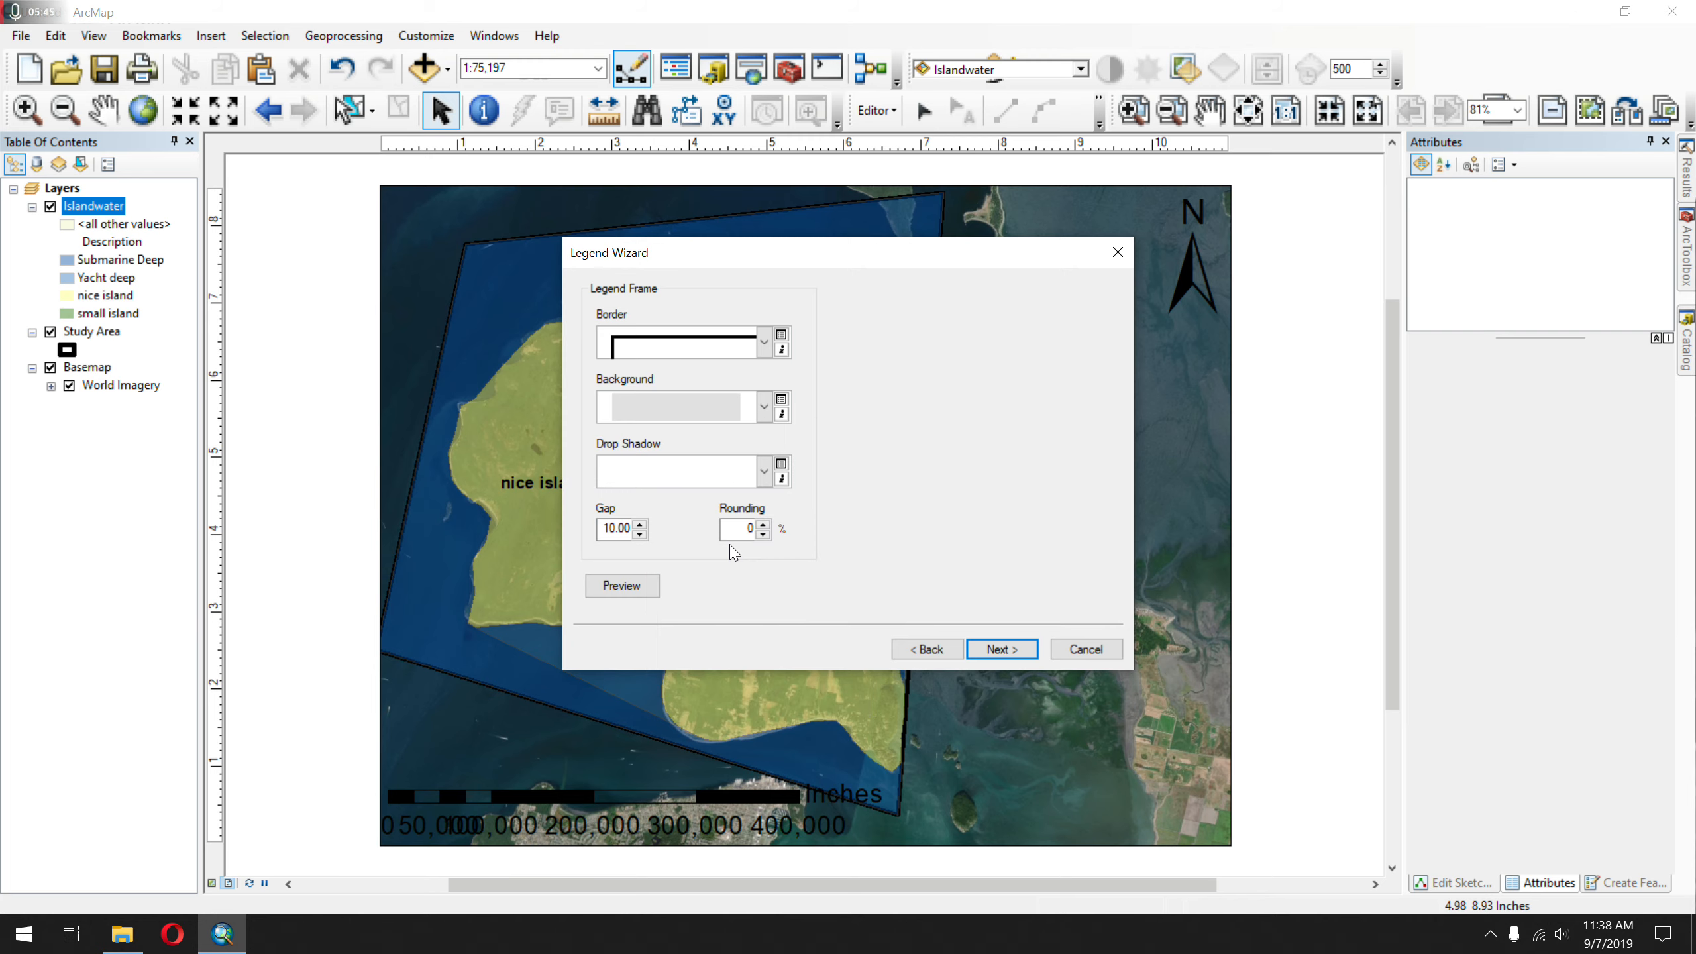
- Finish the legend without a drop shadow, keeping the default patch settings, and place it in the map's lower-right corner
click(763, 472)
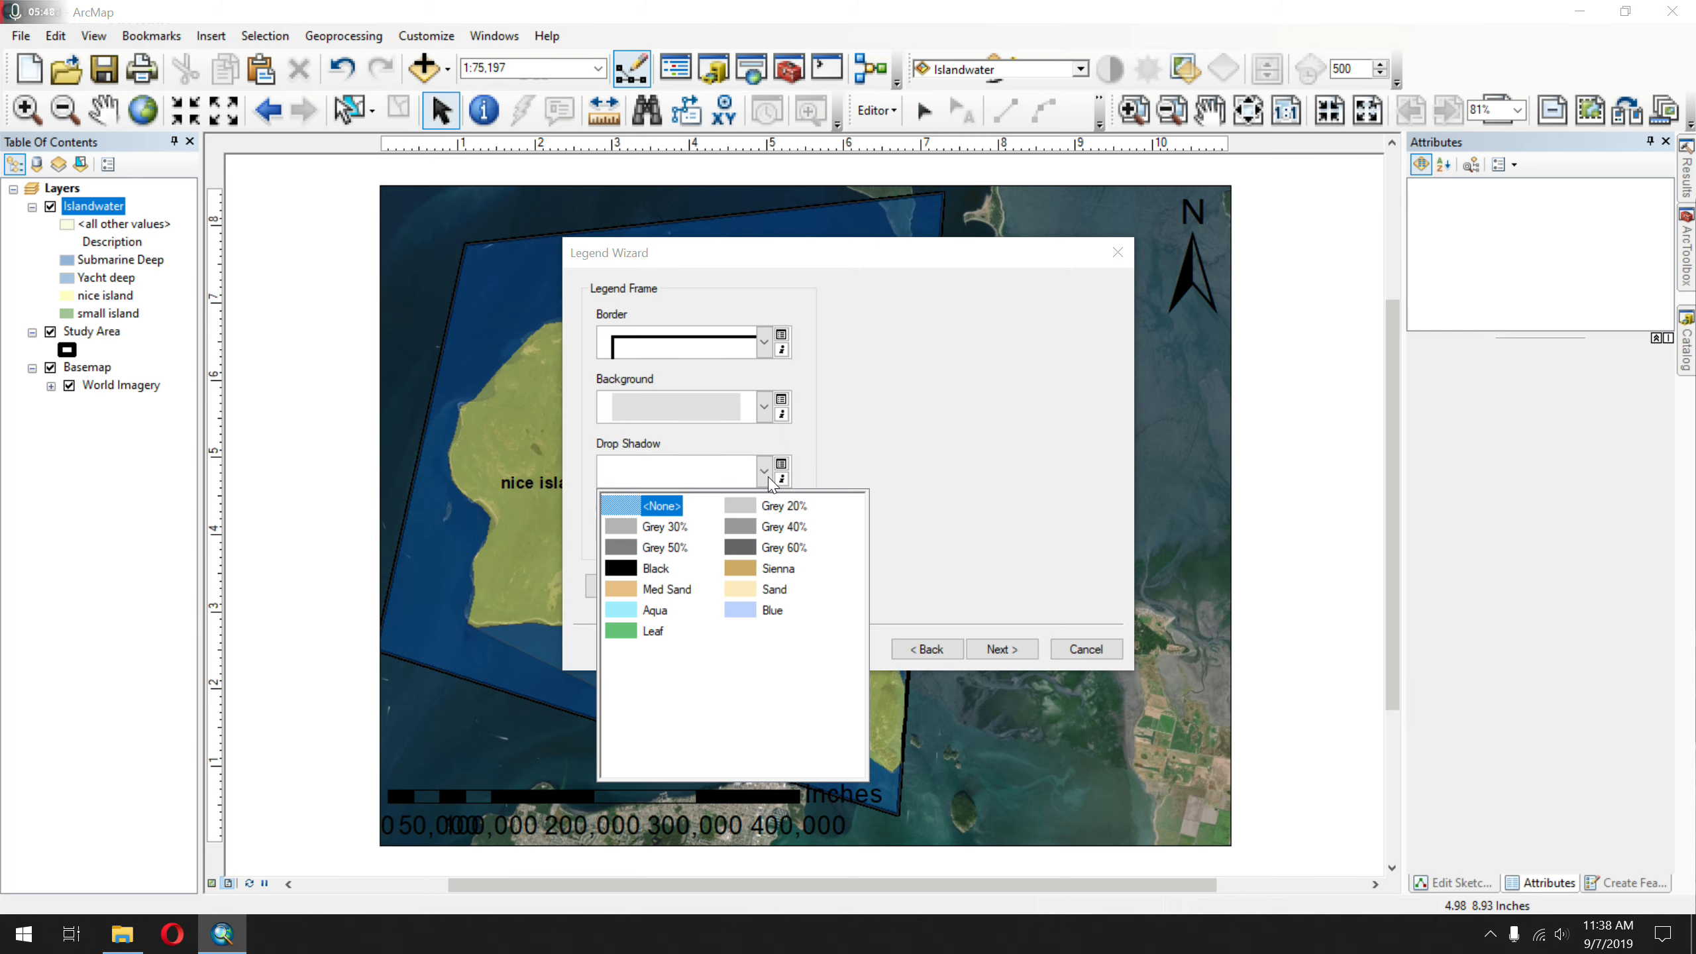
click(1002, 648)
click(1002, 648)
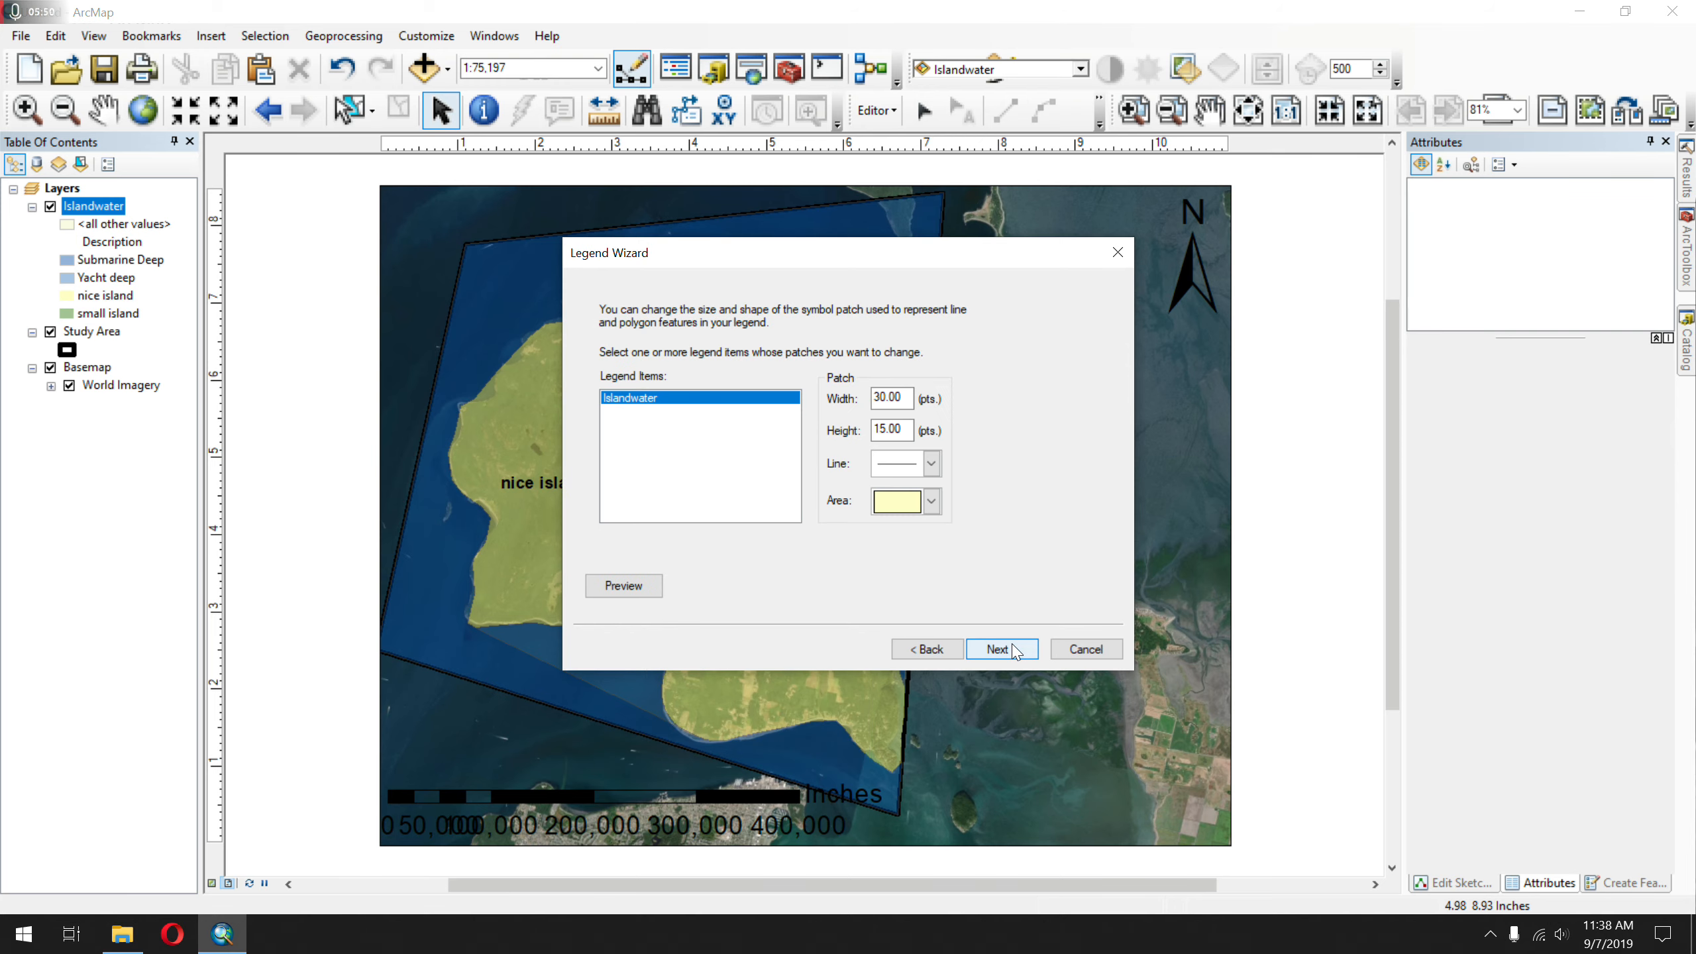
click(1013, 652)
click(1013, 651)
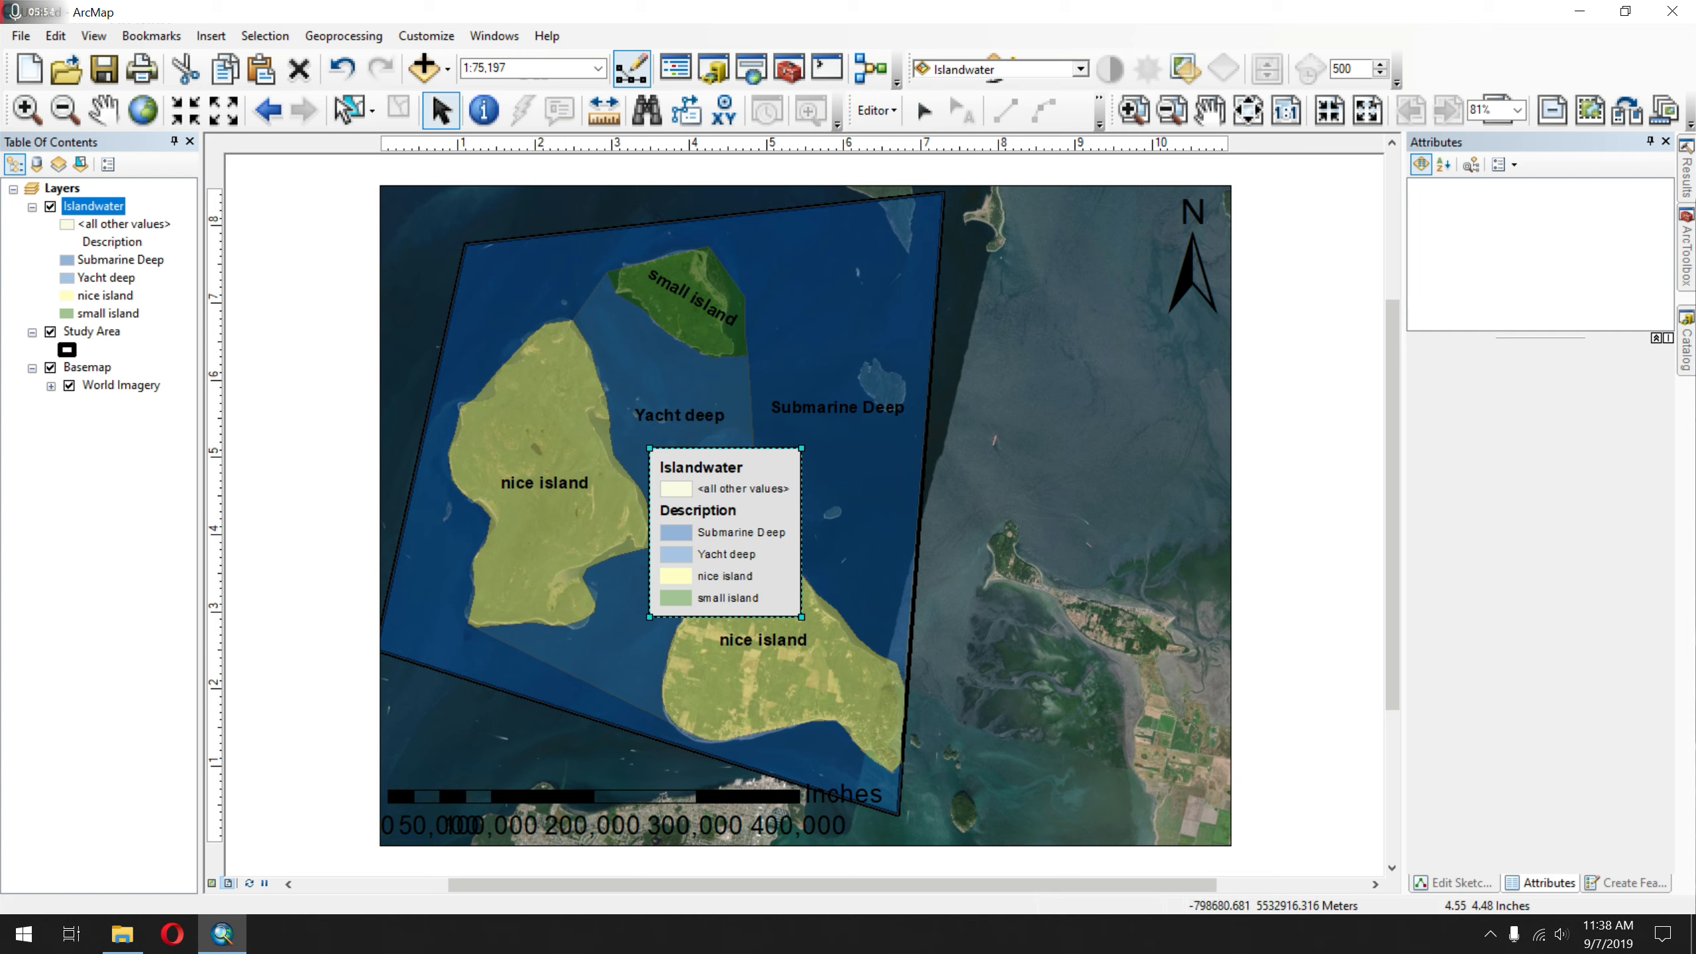
drag(751, 501, 1057, 631)
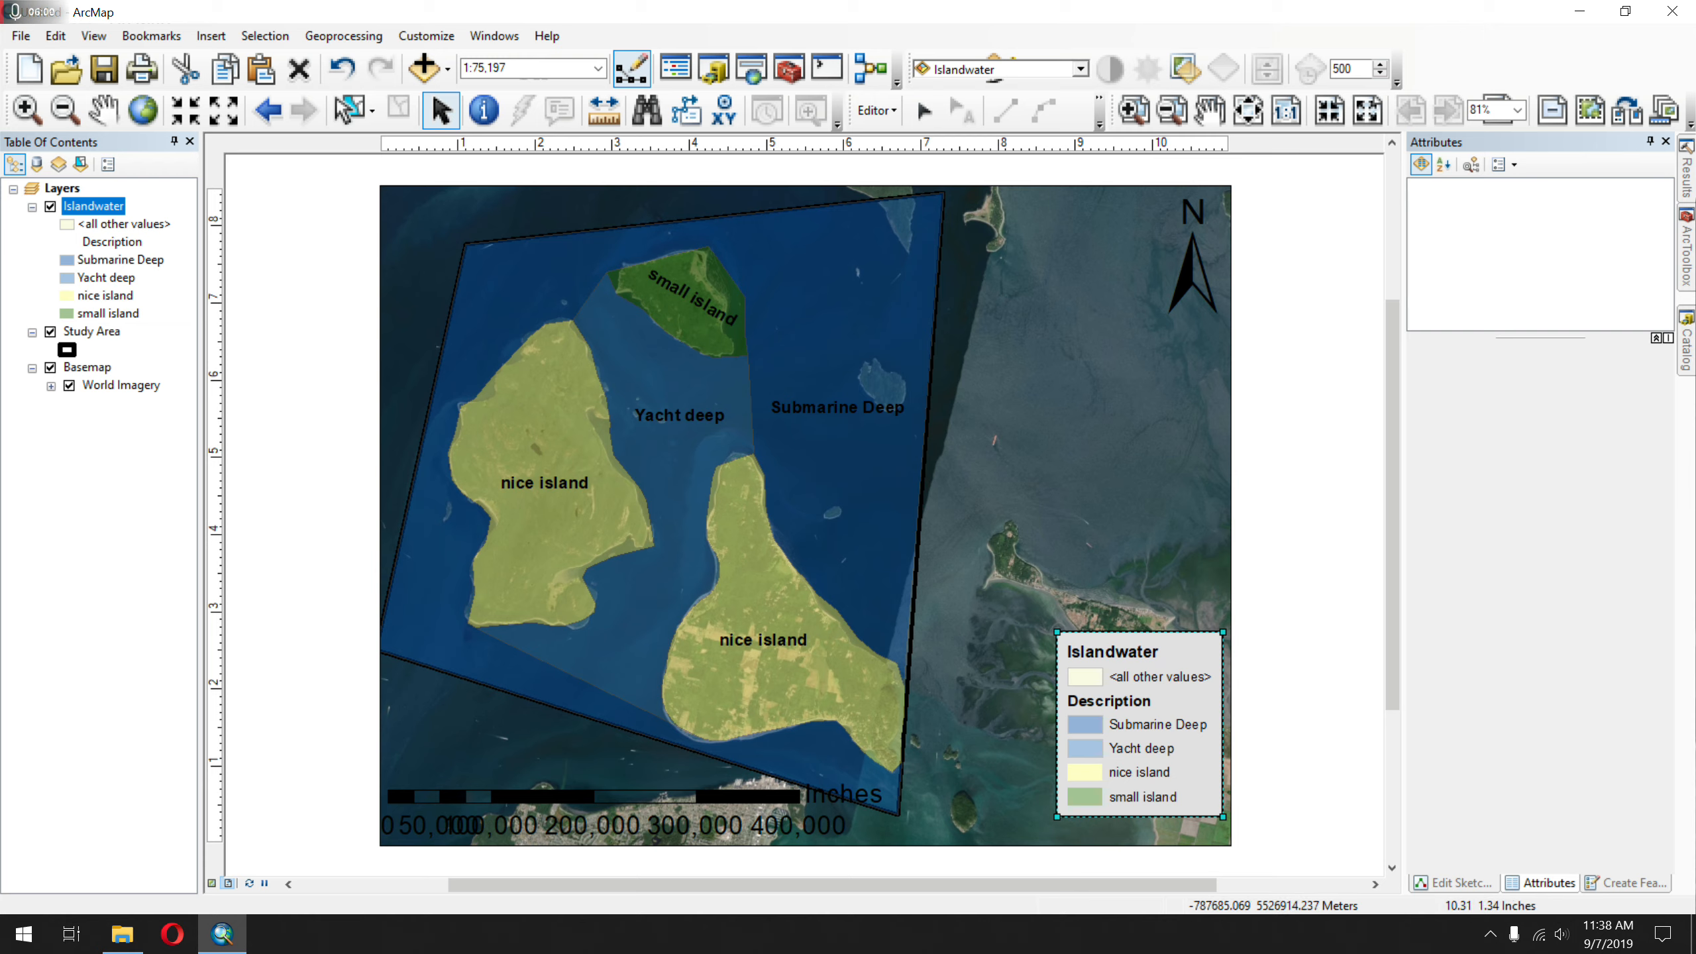
- Try the Horizontal Single Symbol Layer Name and Description style on the legend's Islandwater item
double_click(1175, 748)
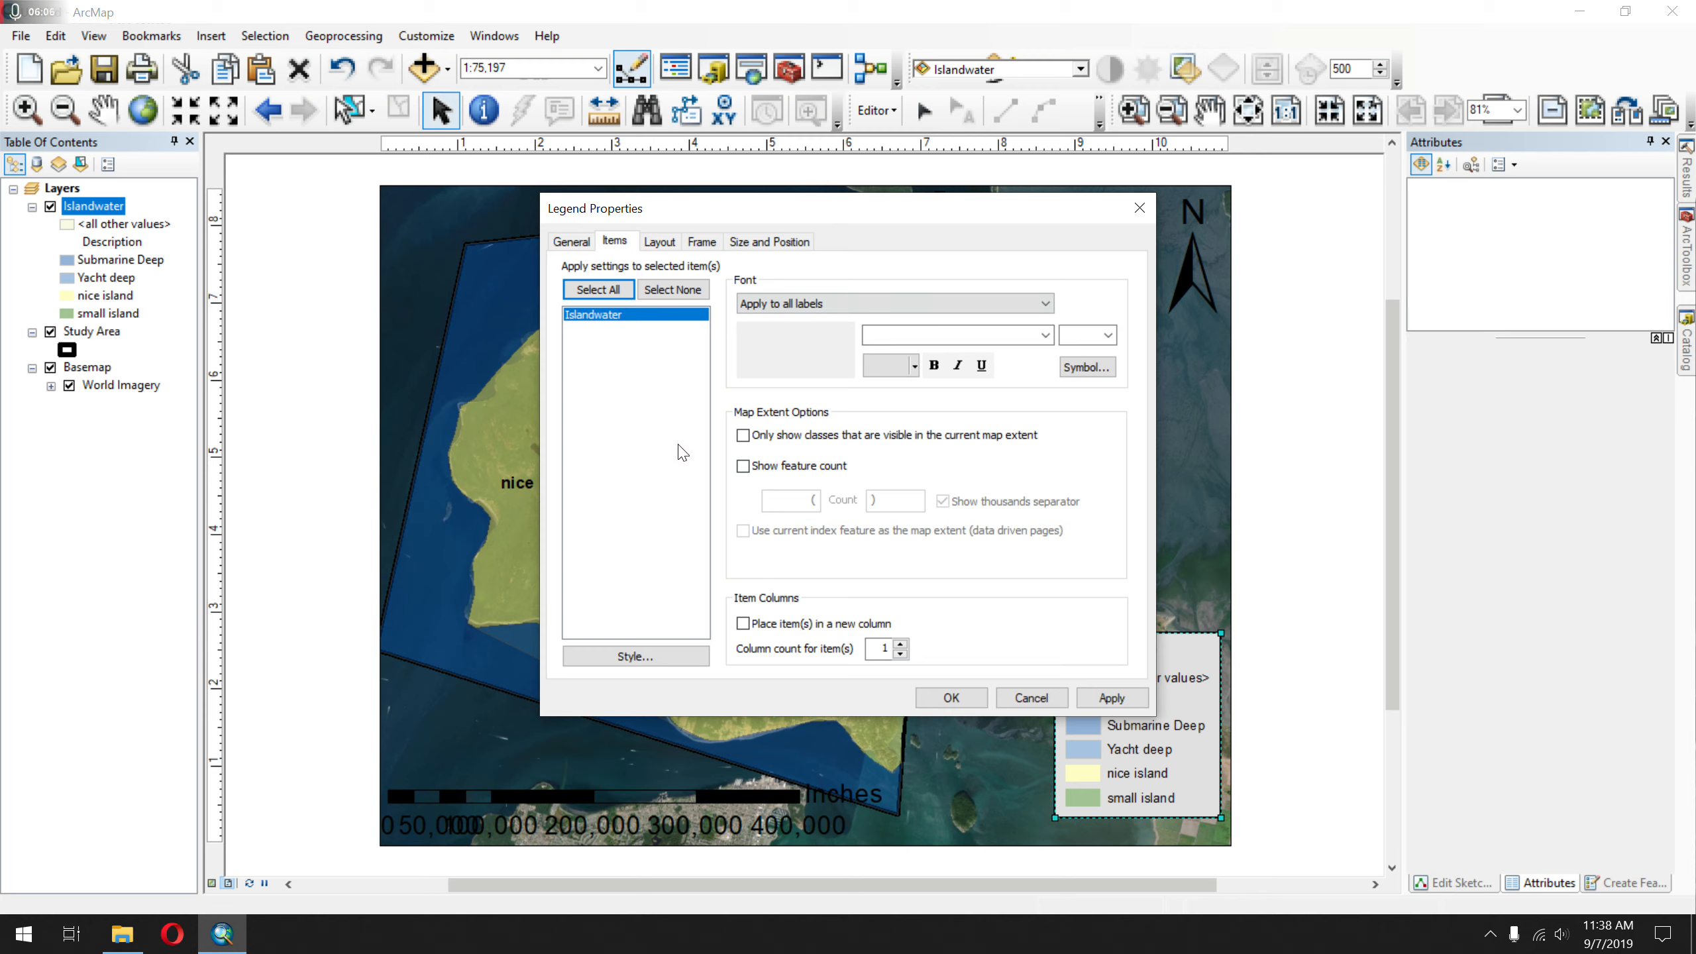
click(572, 240)
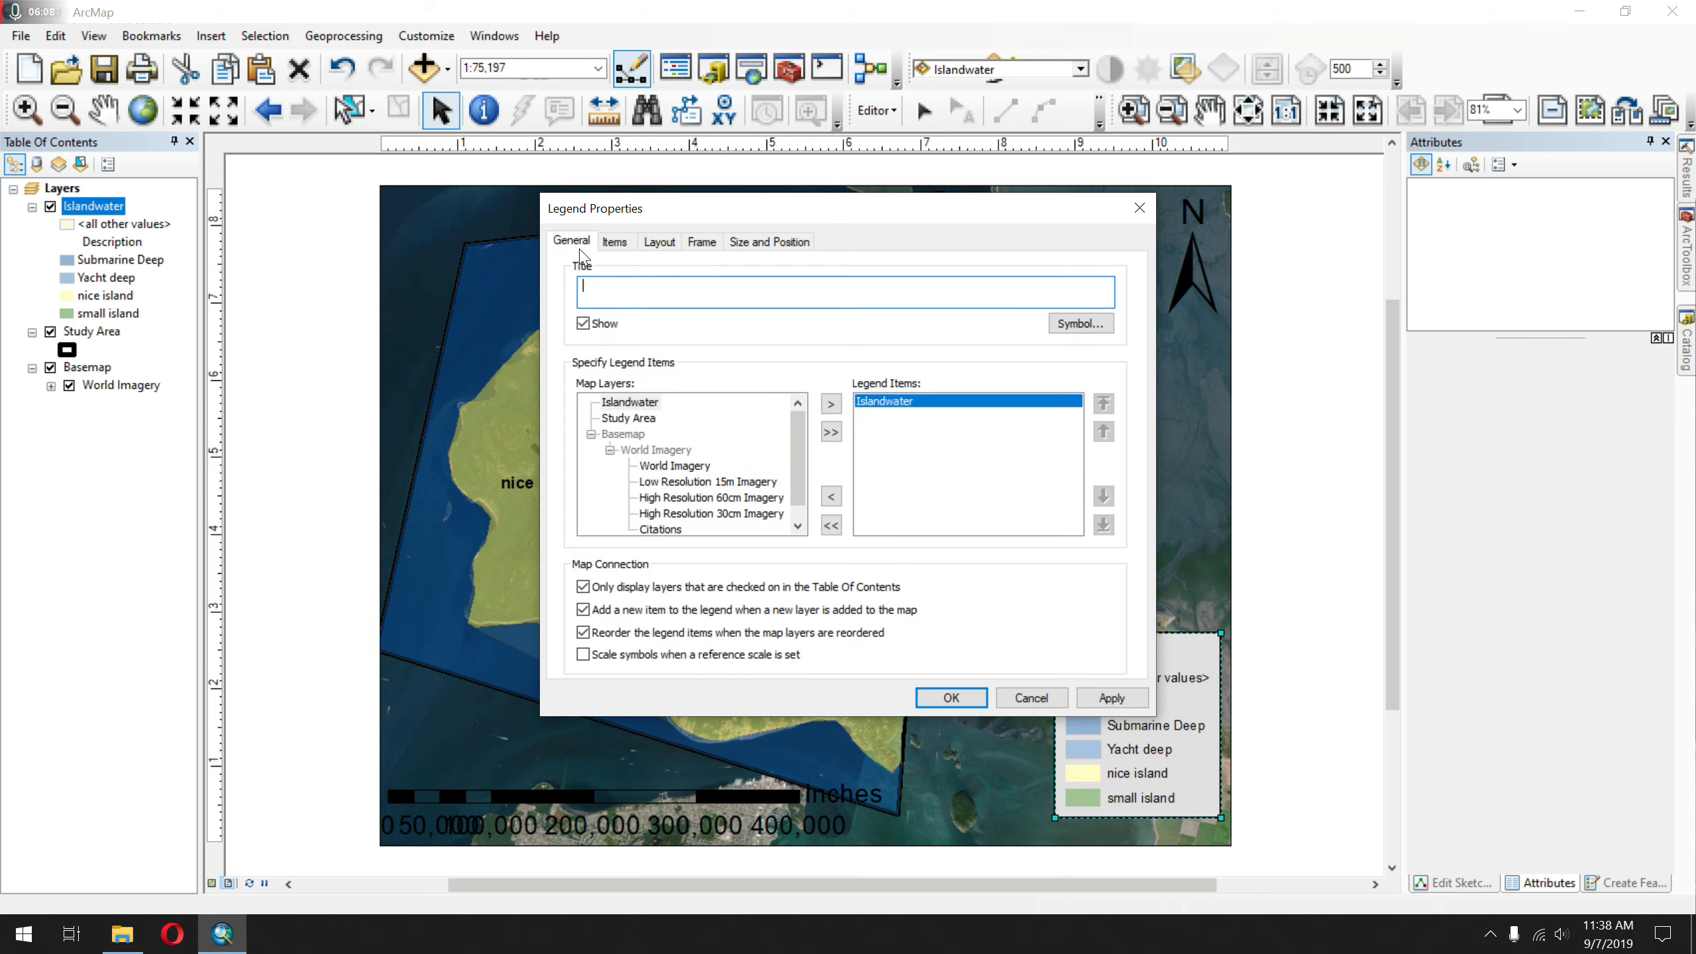
click(614, 242)
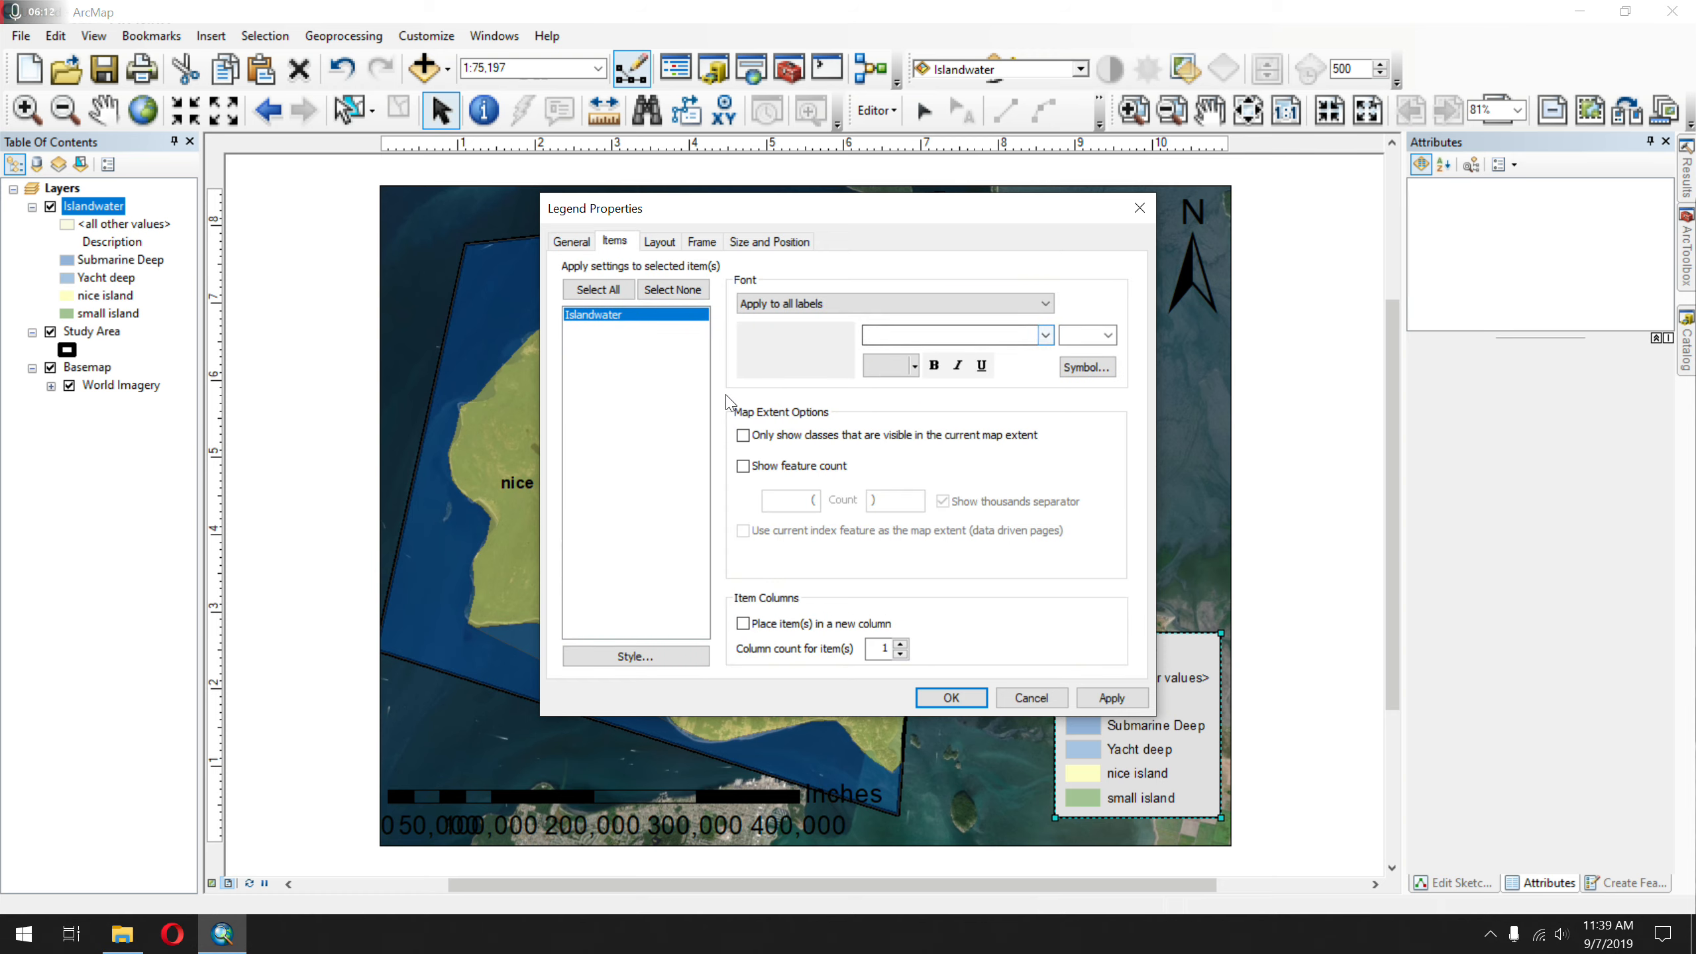
click(666, 667)
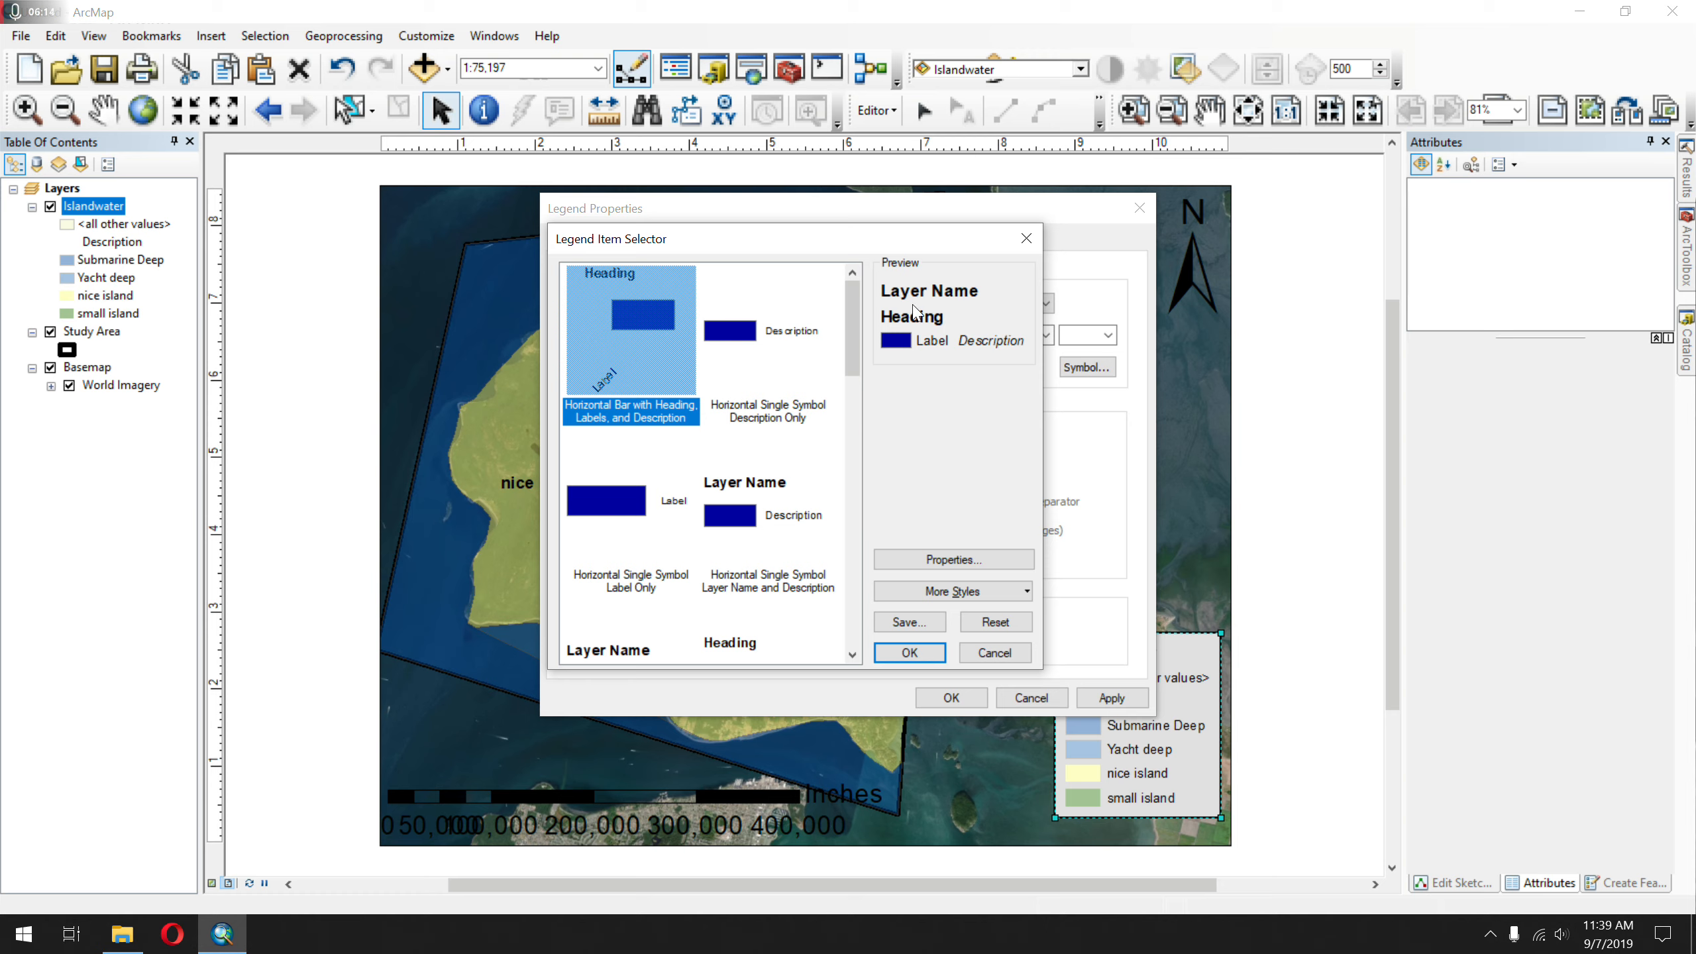
click(737, 528)
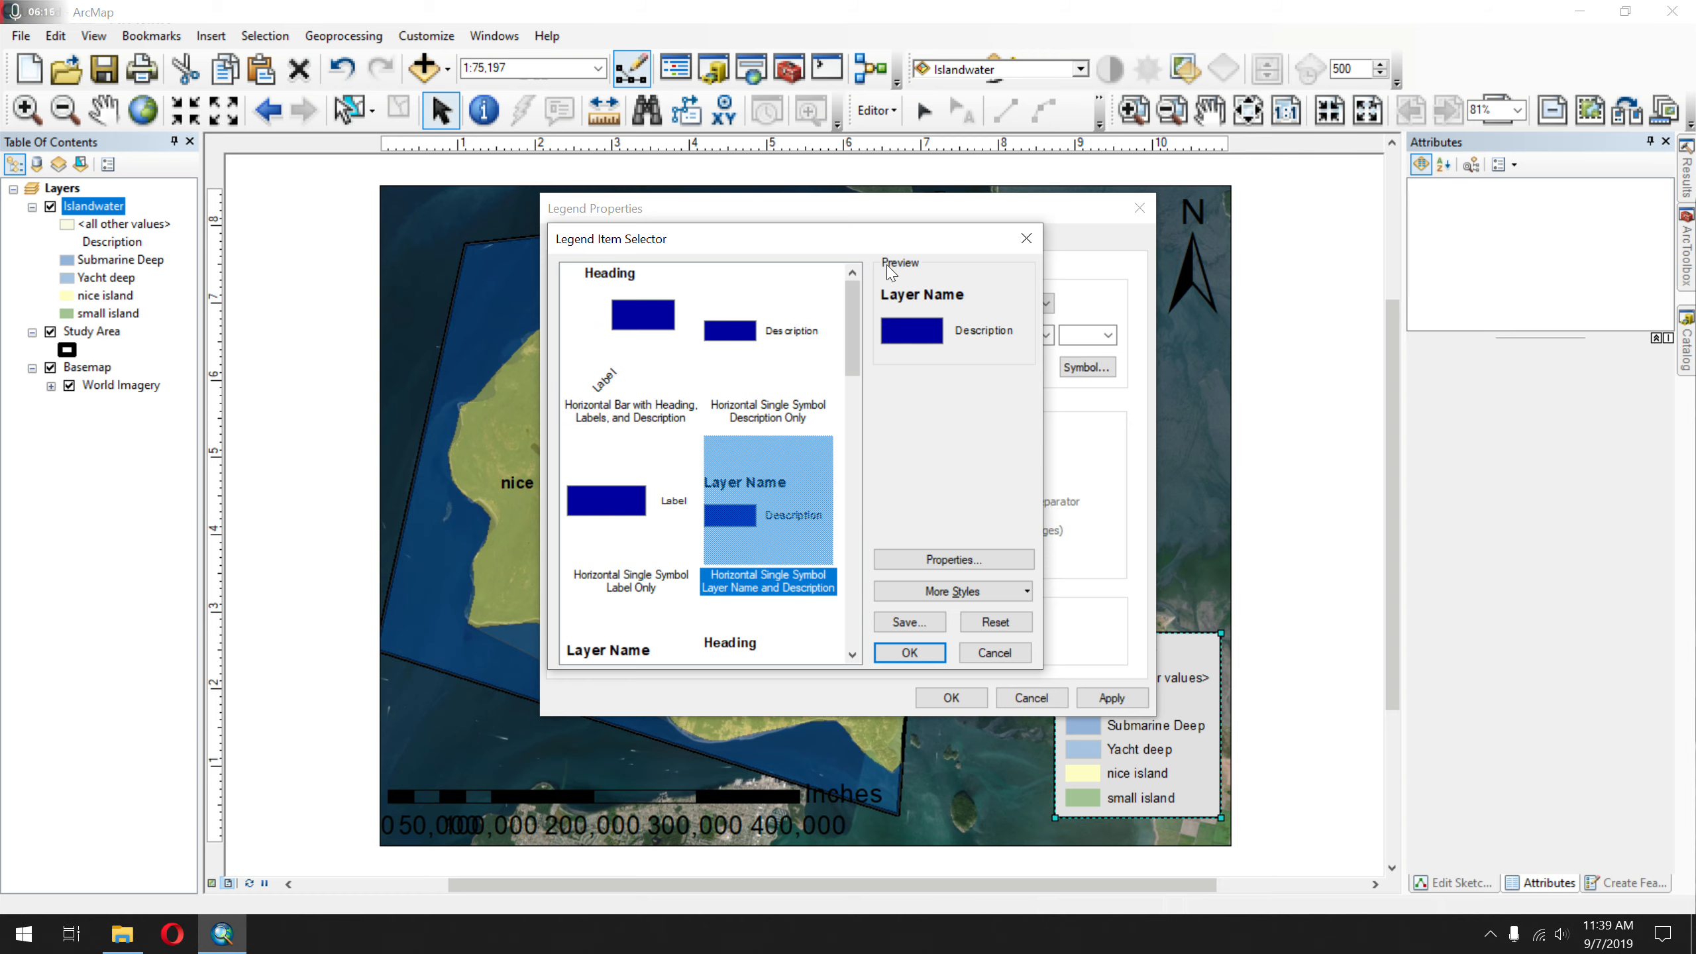
drag(868, 239, 544, 155)
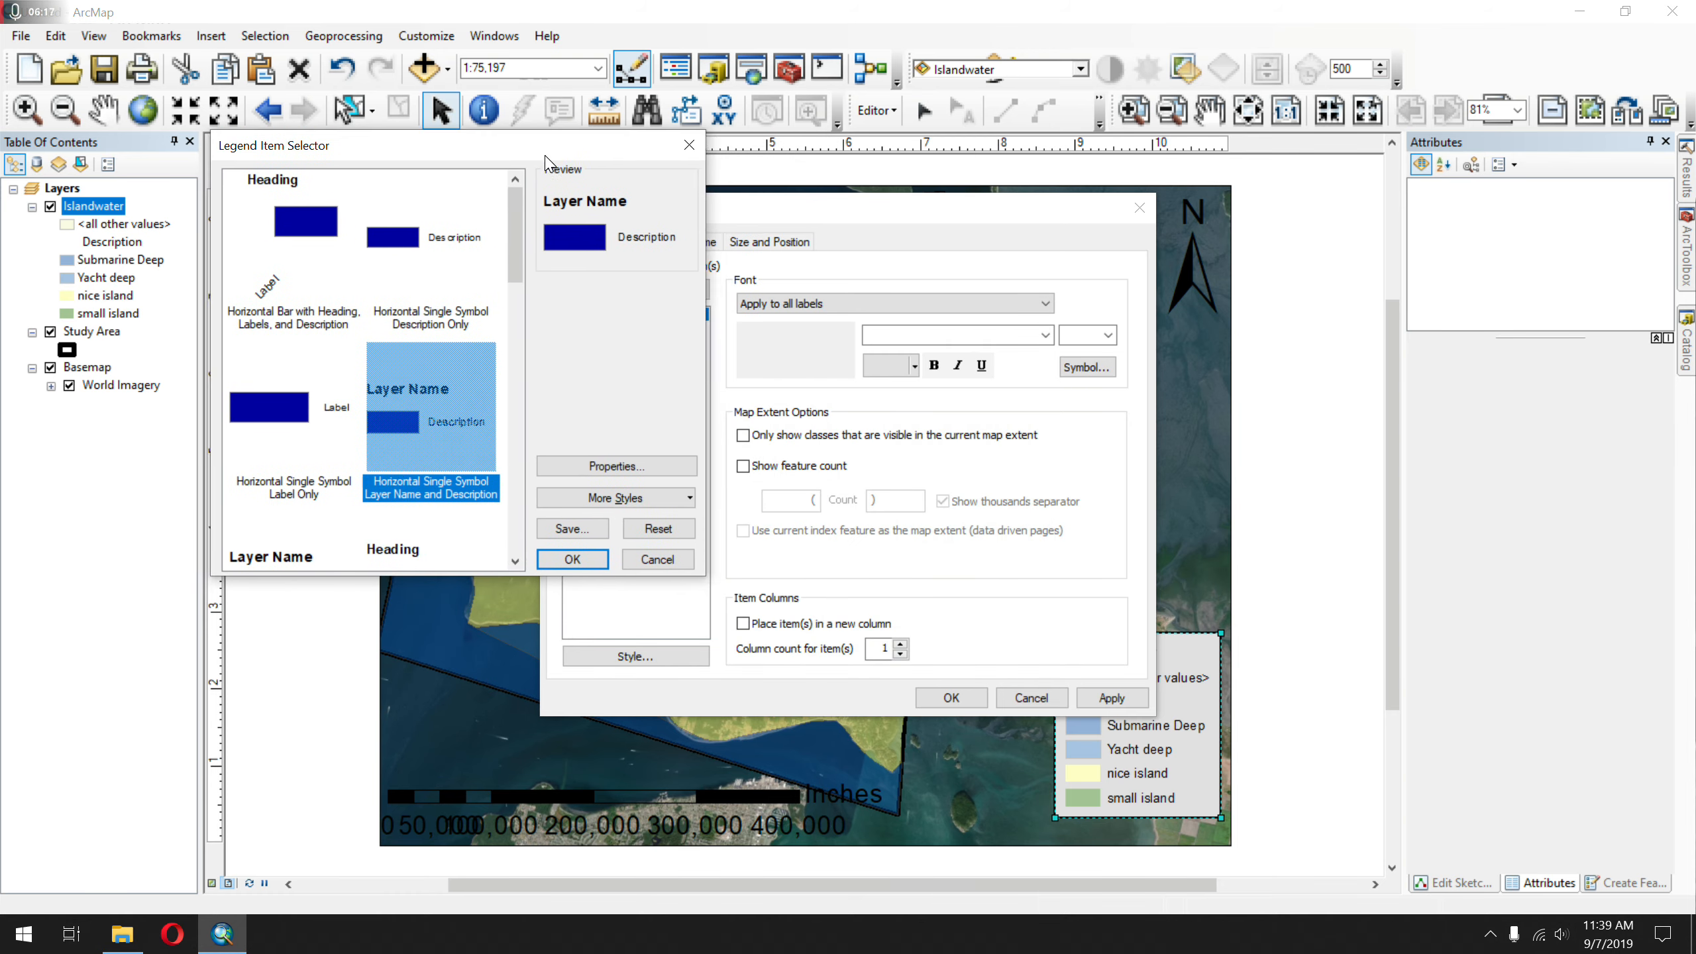
click(586, 569)
drag(883, 224, 496, 268)
click(726, 742)
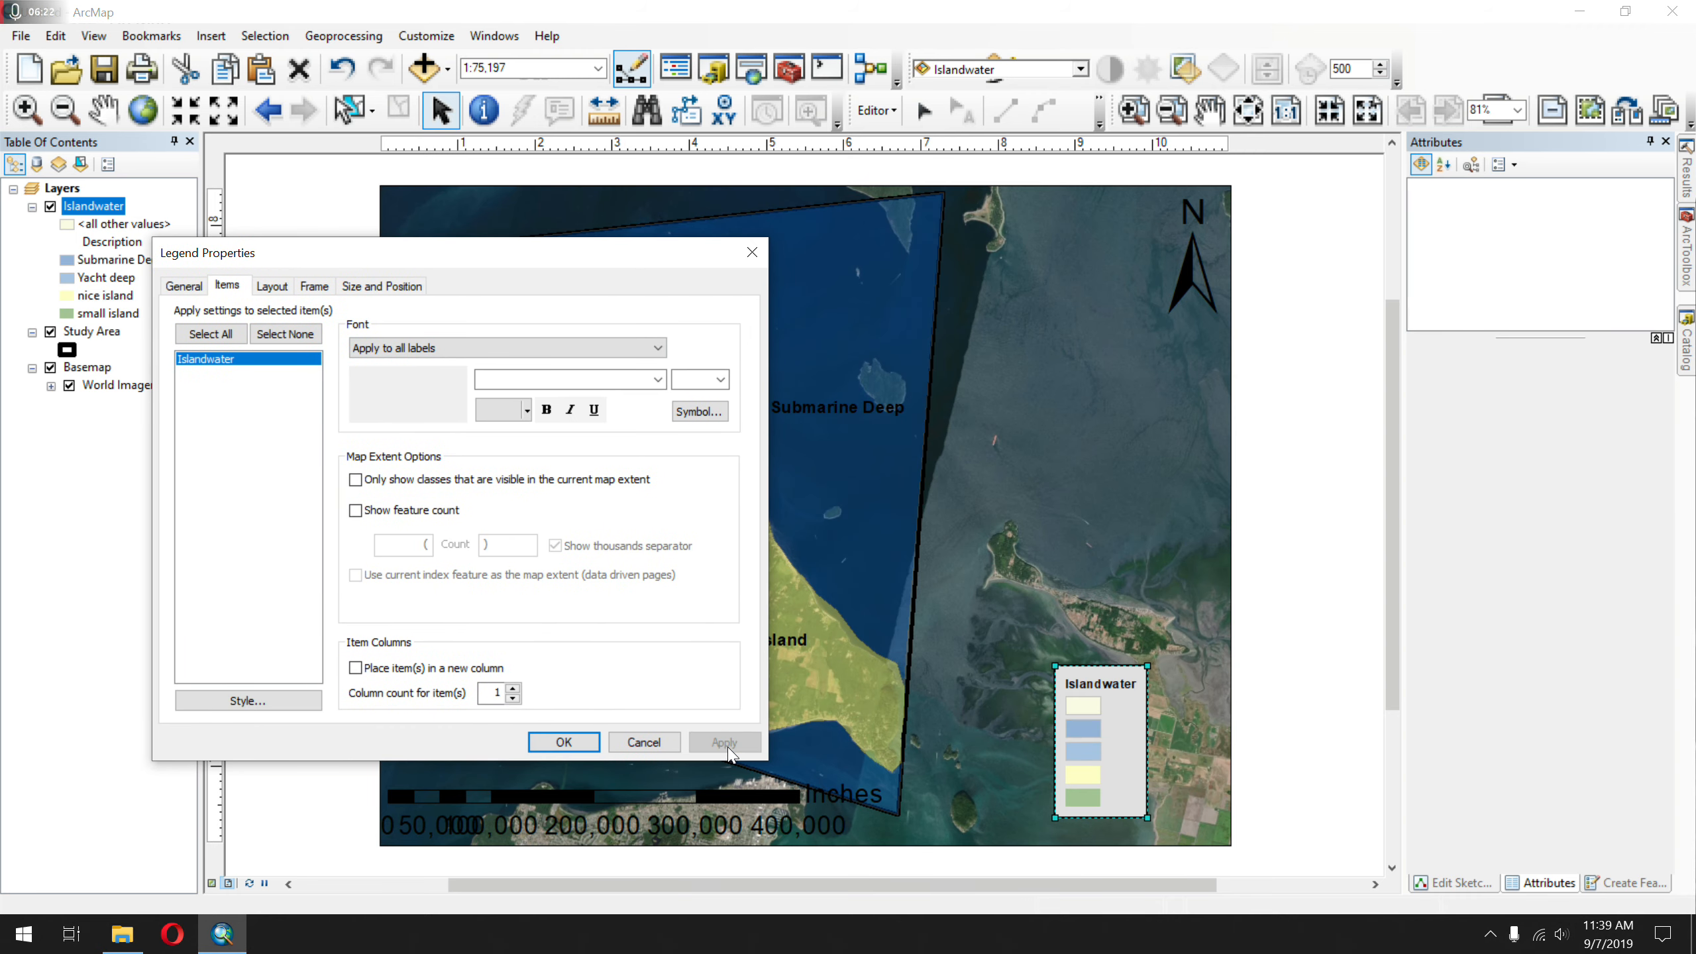
- Apply the Horizontal Single Symbol Layer Name and Label style to the Islandwater legend item, and enlarge the legend on the map
click(316, 703)
scroll(346, 475, down, 3)
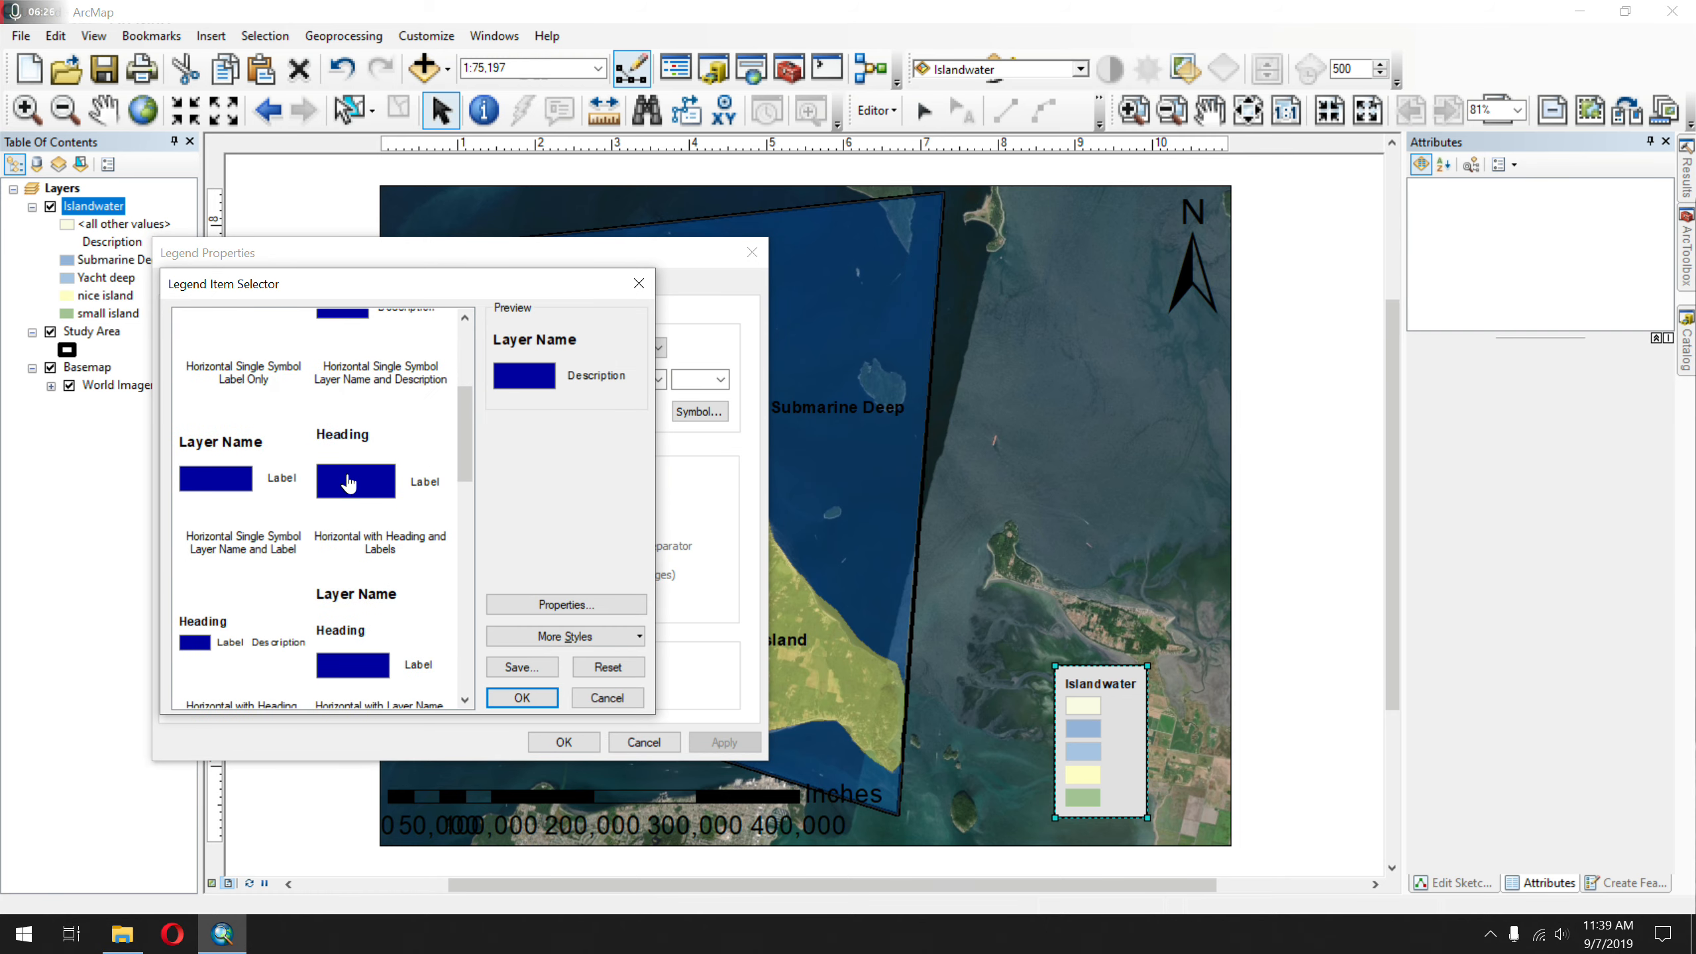
click(394, 489)
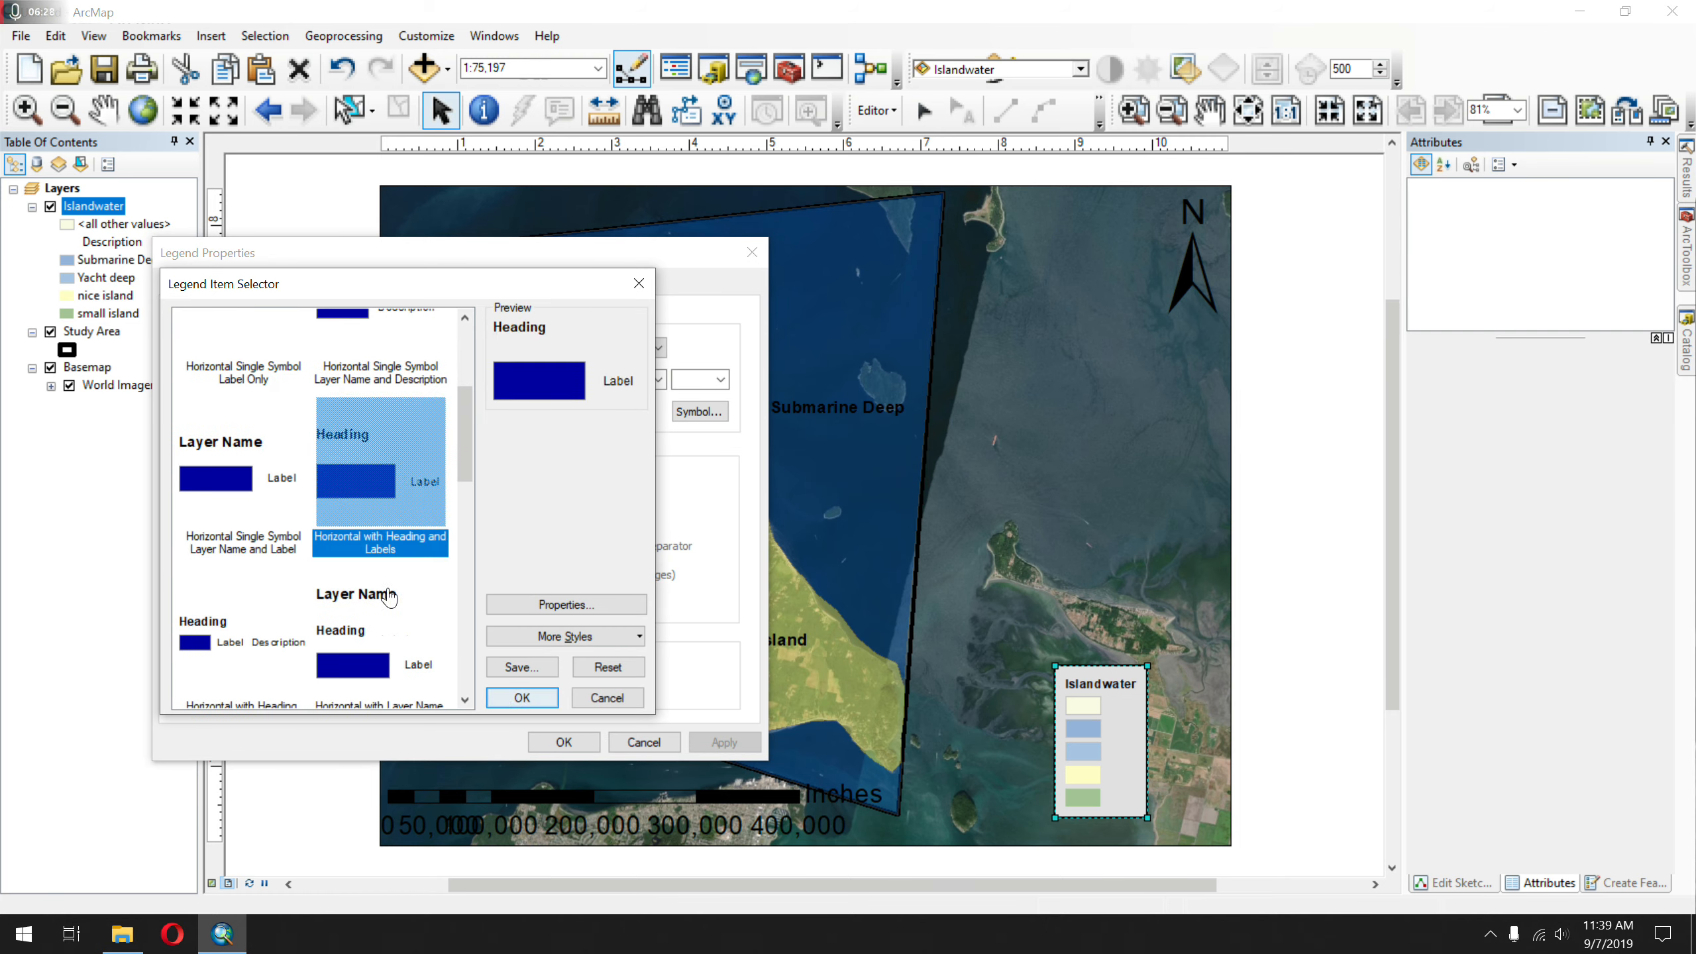
click(278, 496)
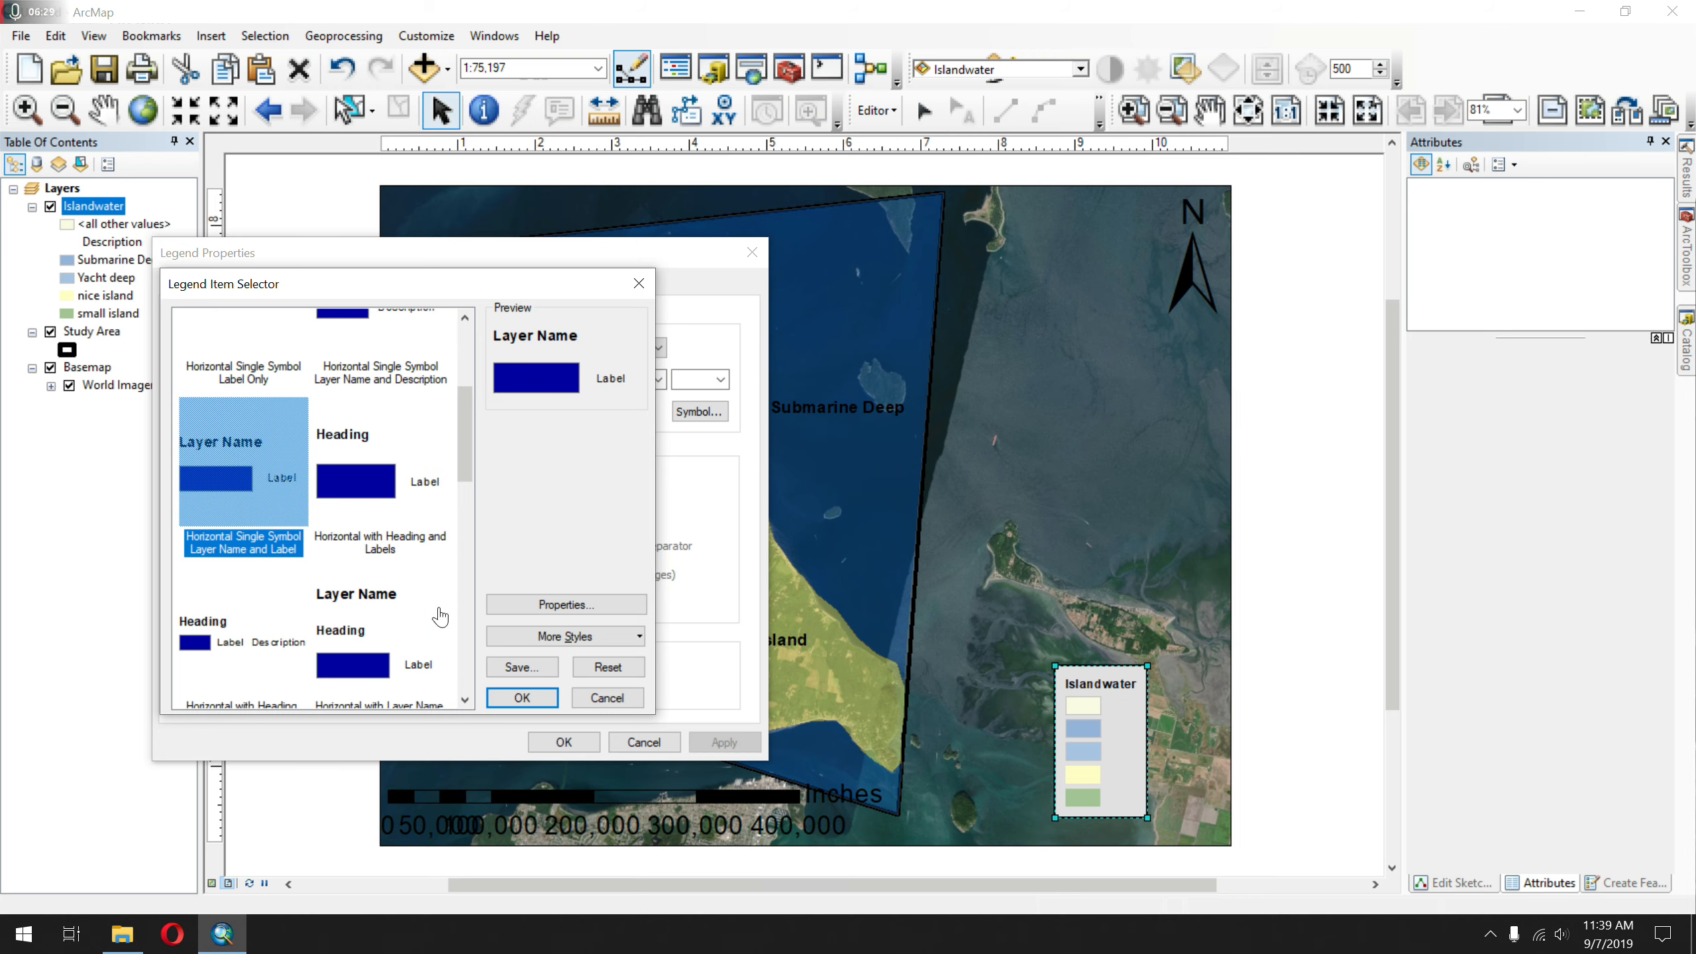
click(534, 699)
click(725, 743)
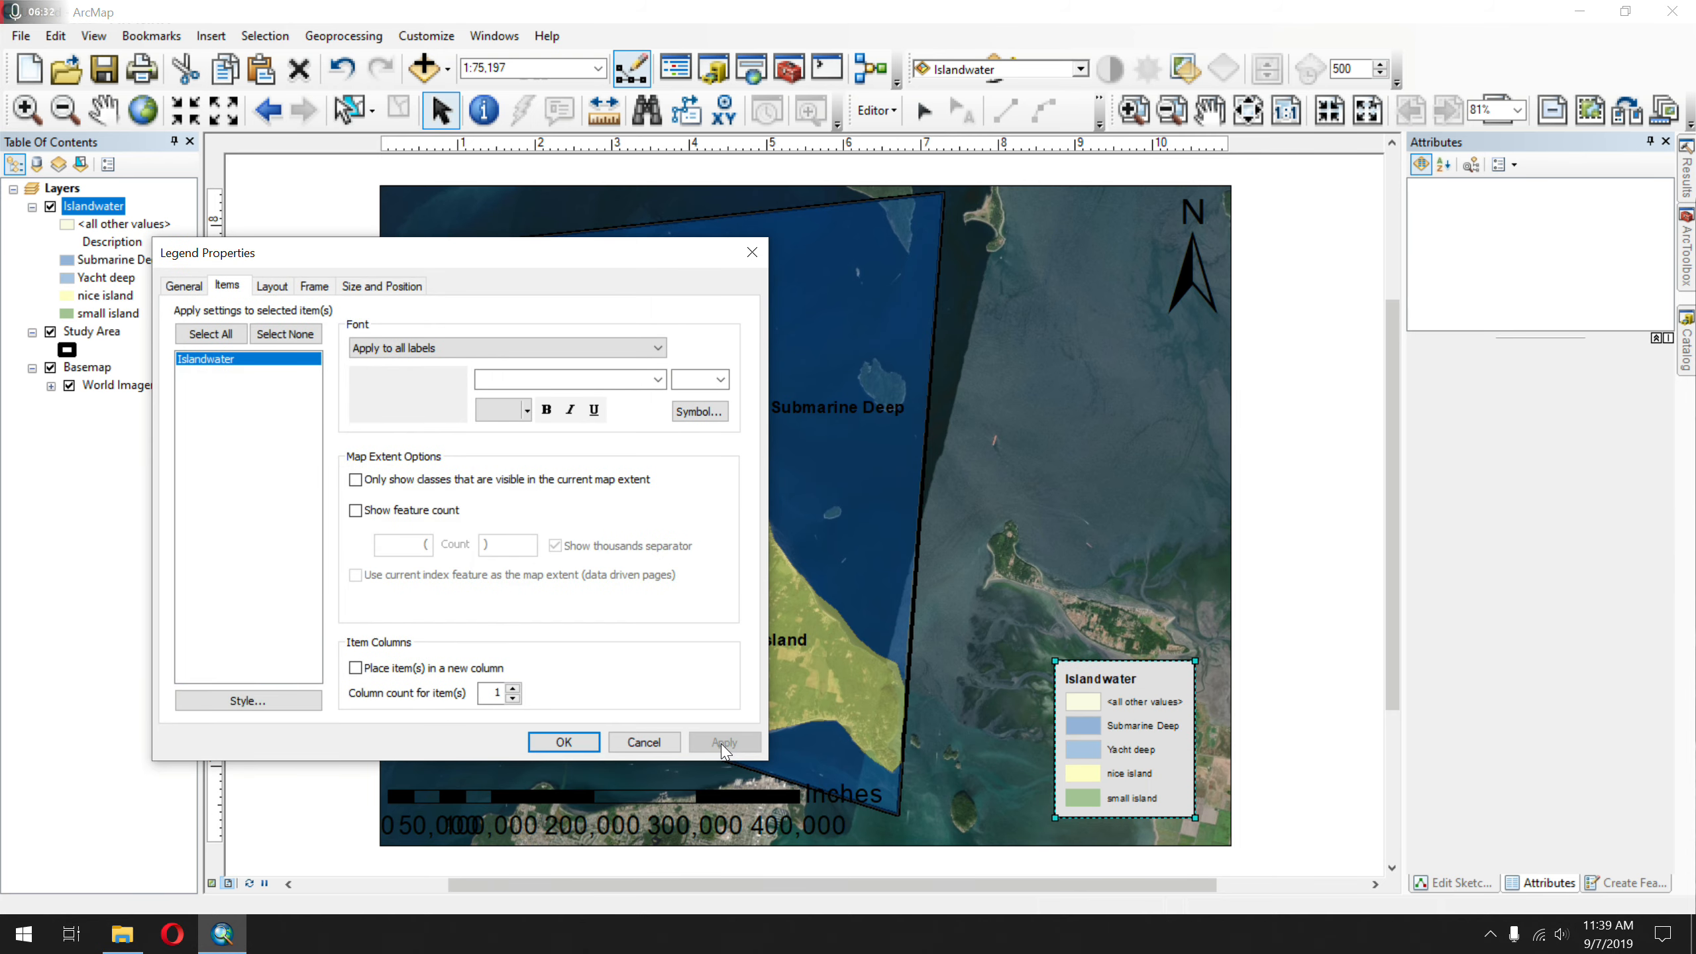
click(753, 252)
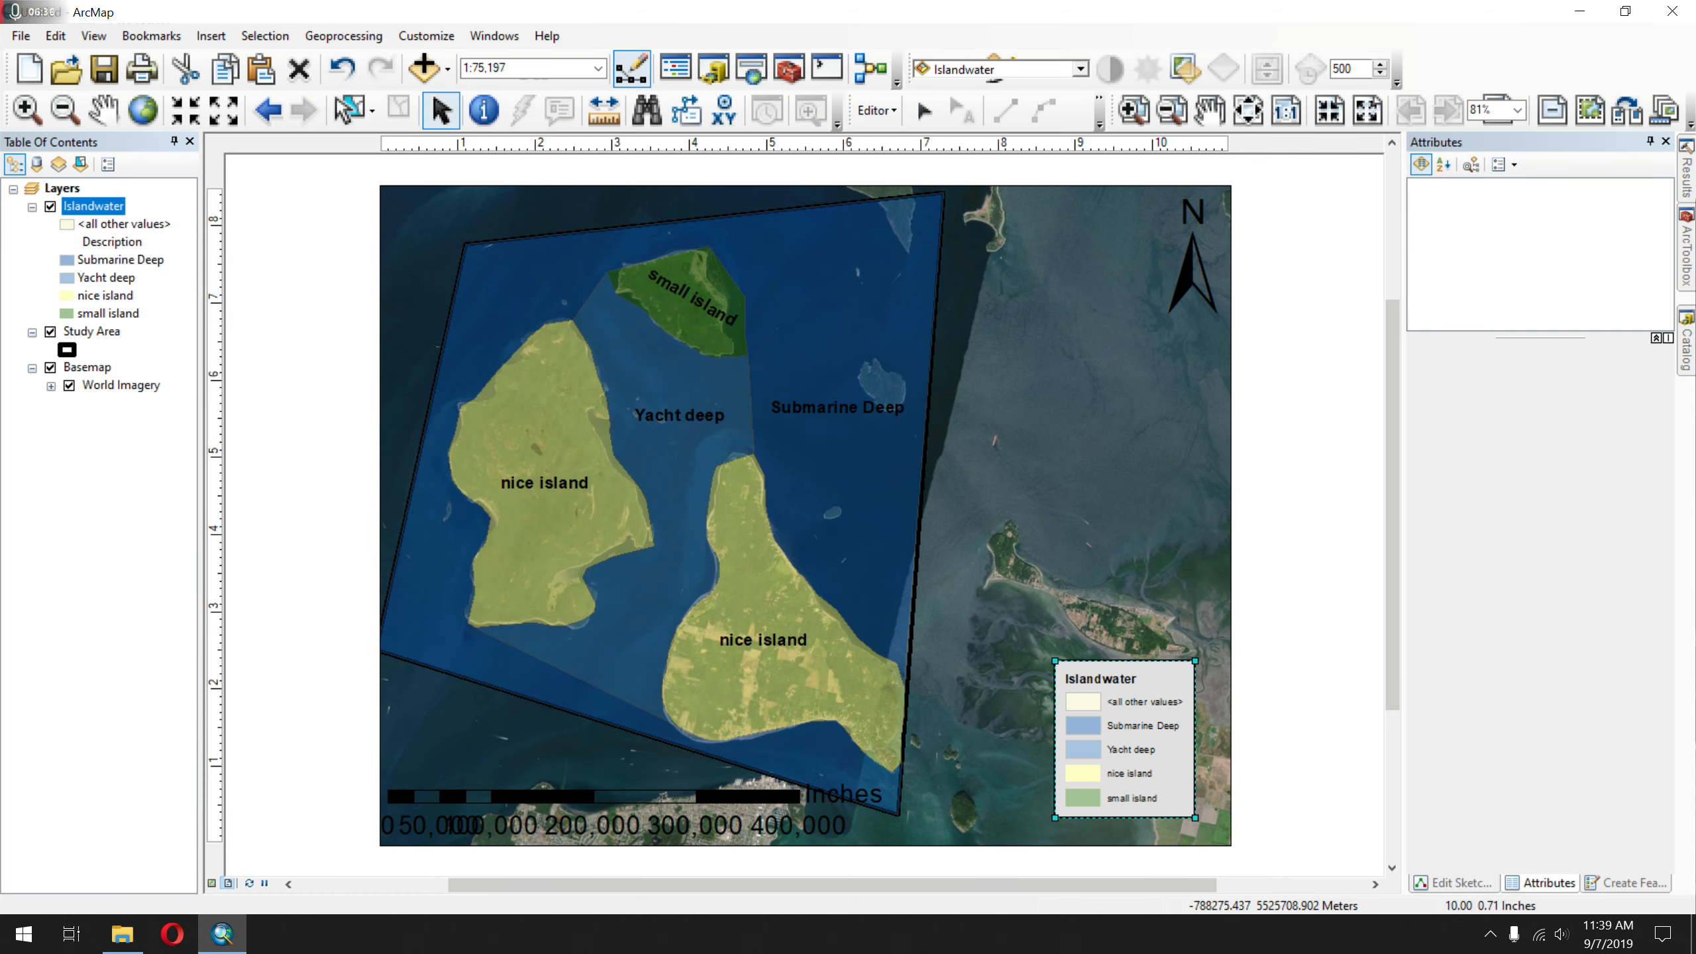
drag(1199, 662, 1219, 630)
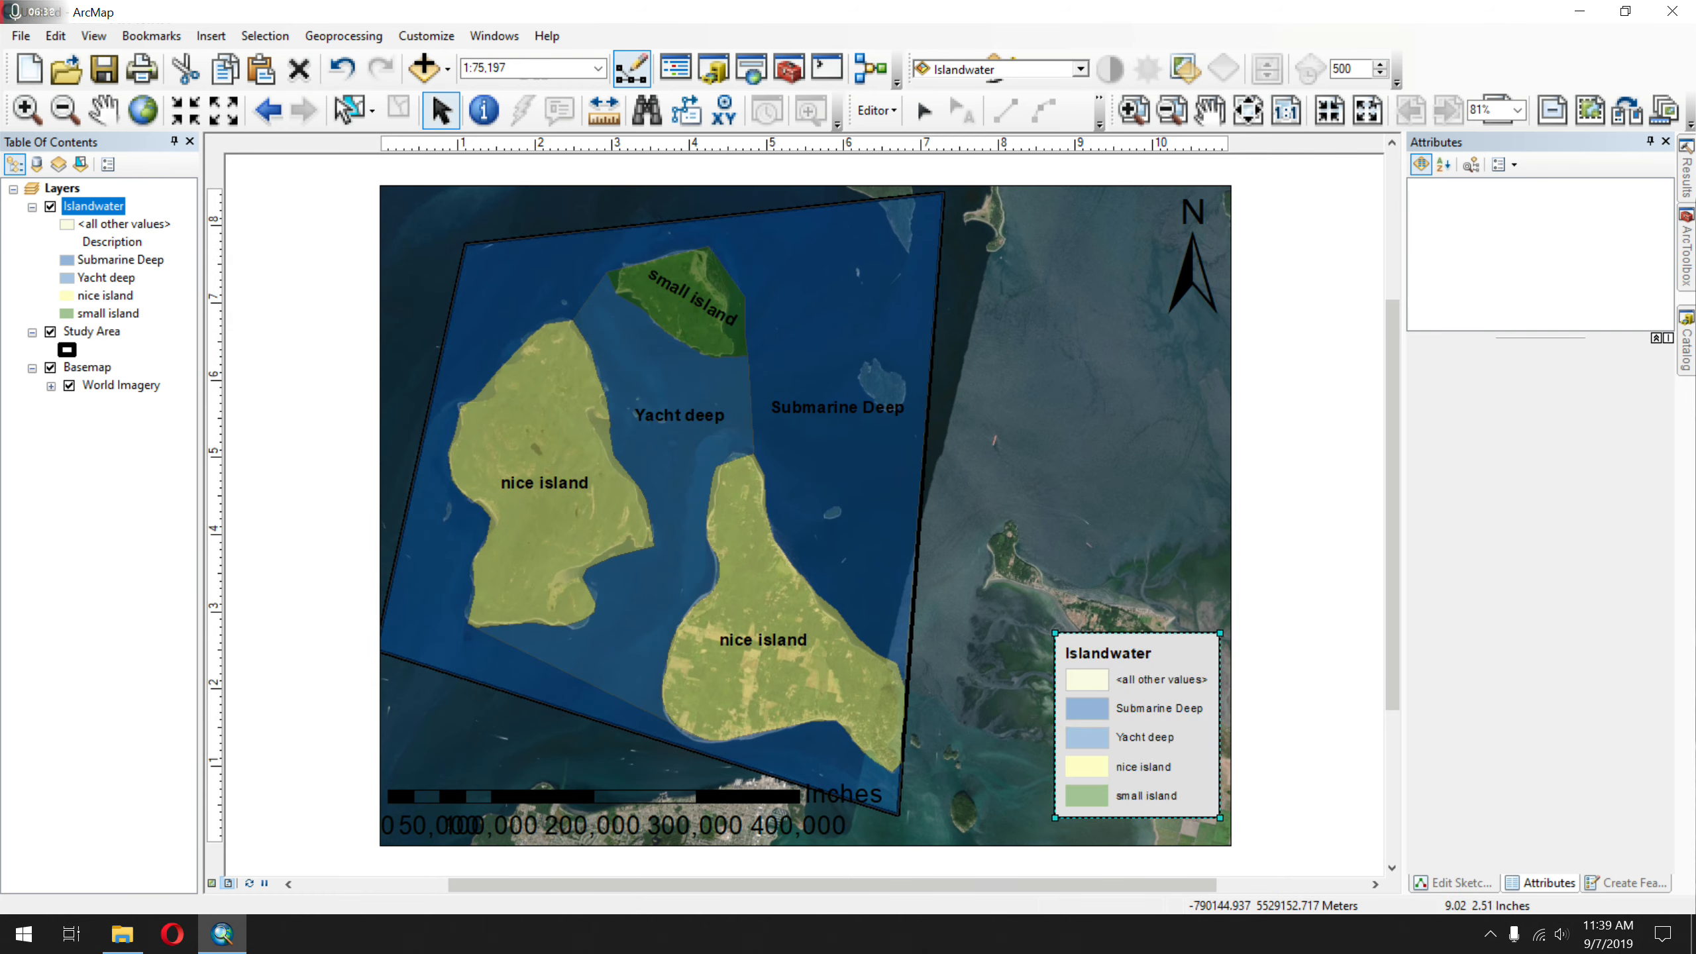
drag(1054, 630, 1008, 588)
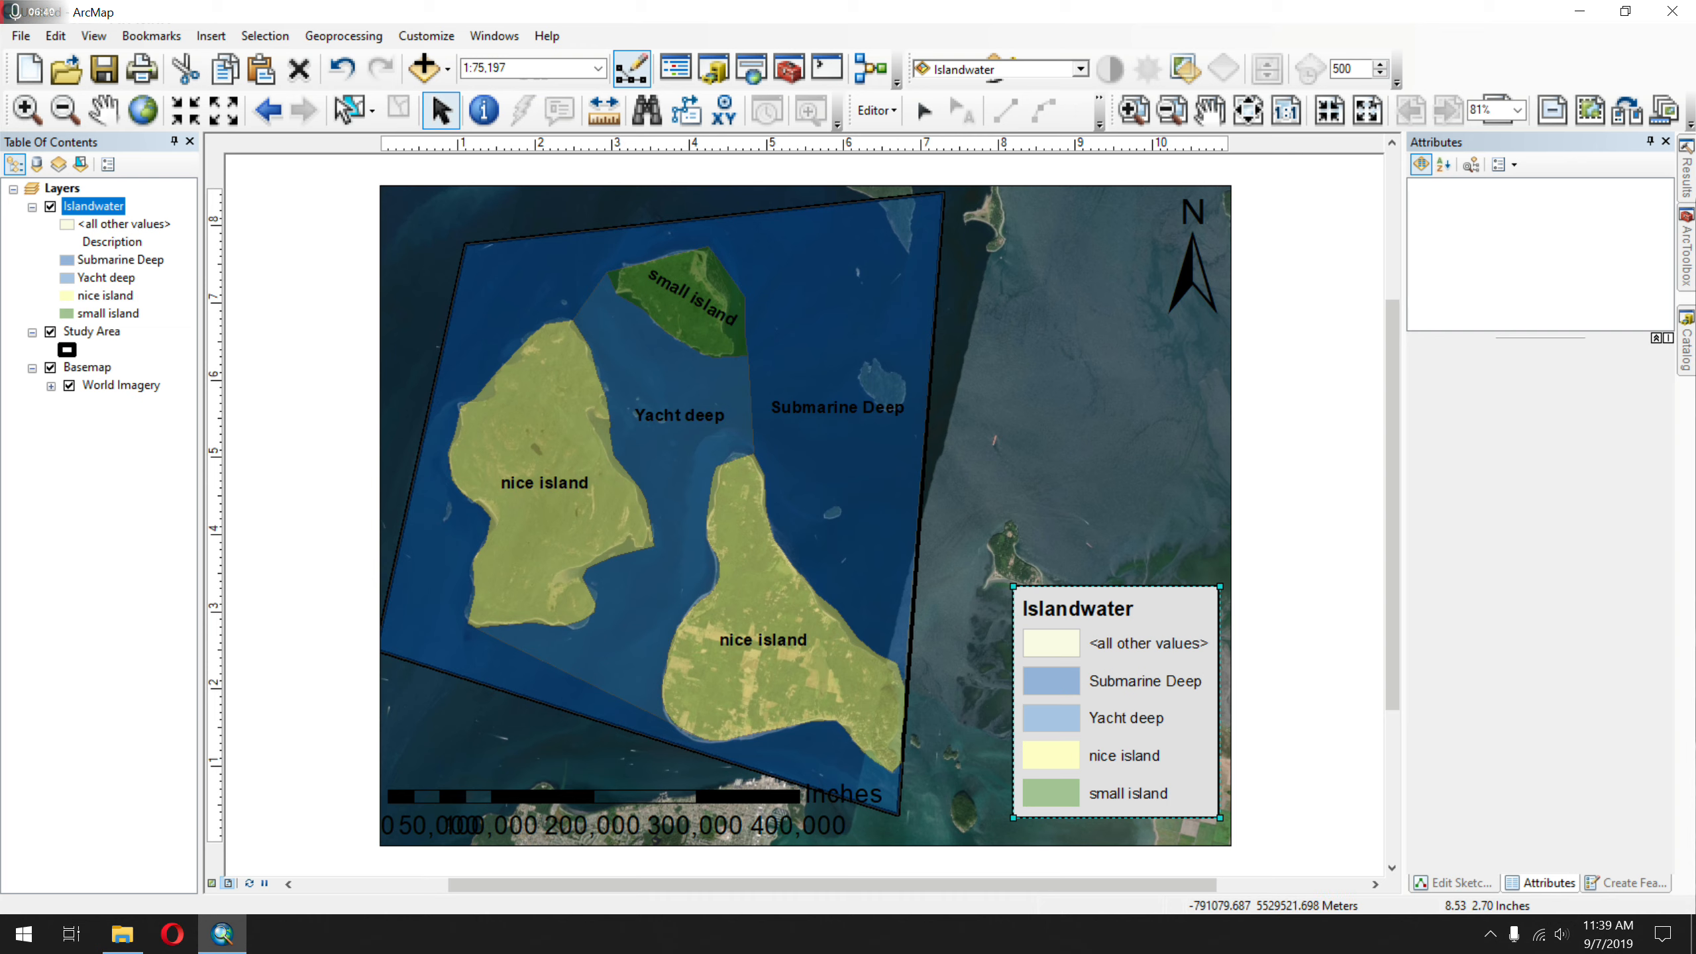
- Turn off the <all other values> symbol in the Islandwater layer's unique values symbology
click(96, 208)
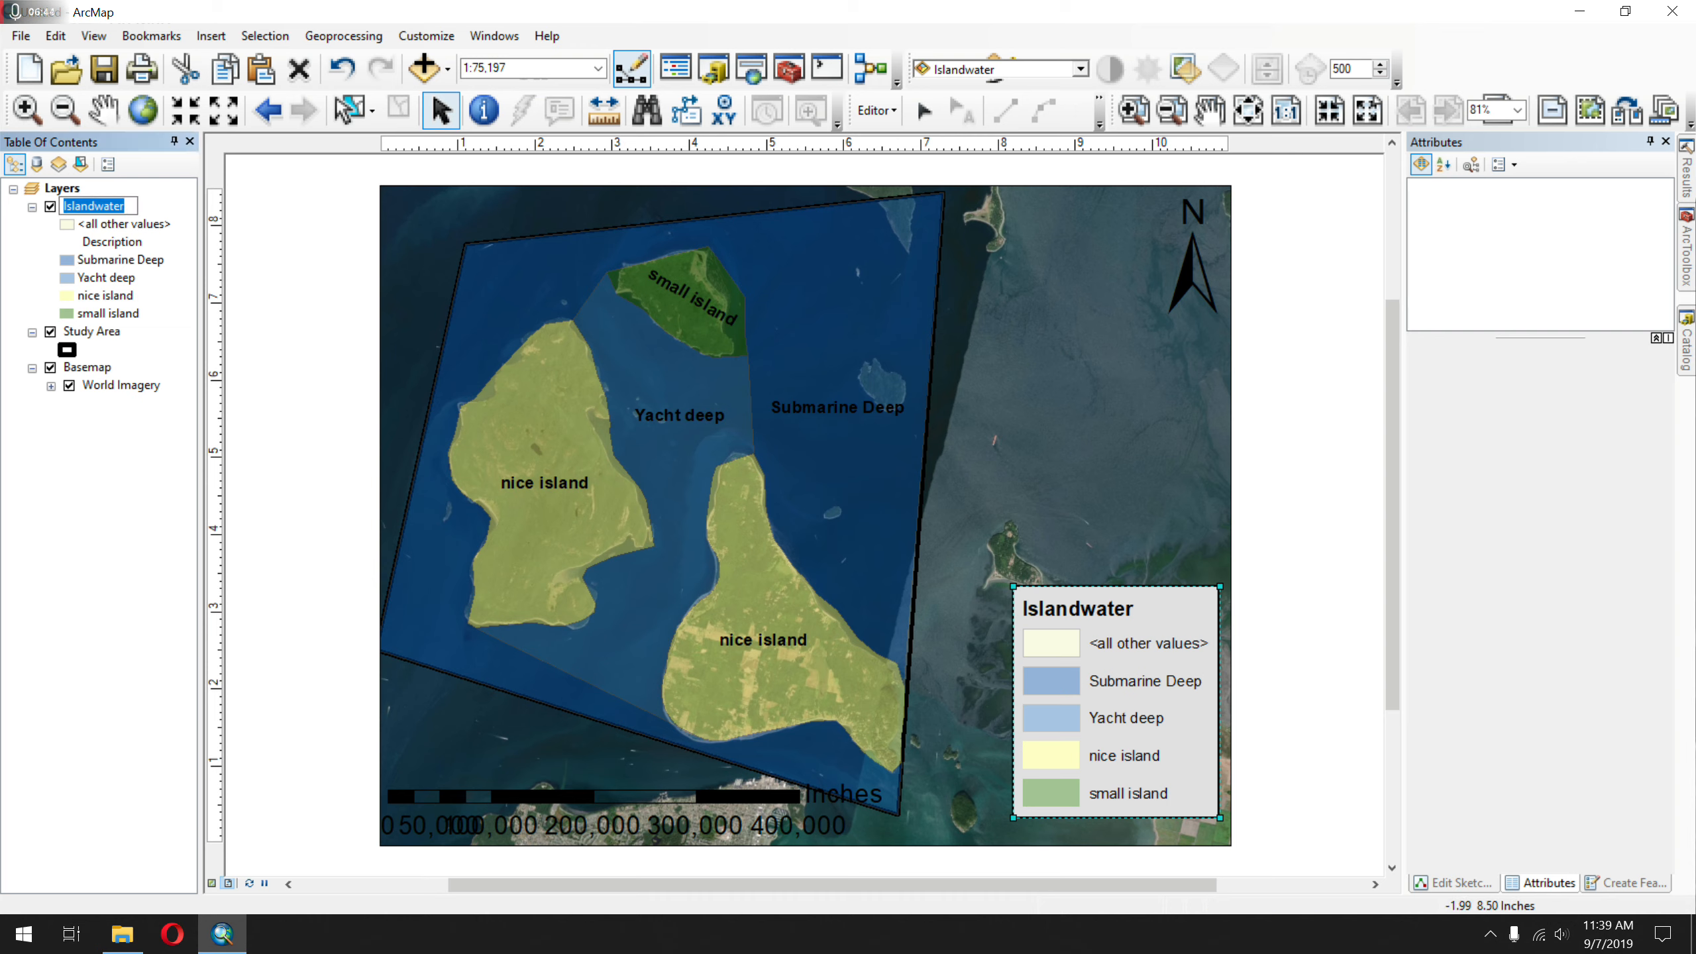
double_click(103, 206)
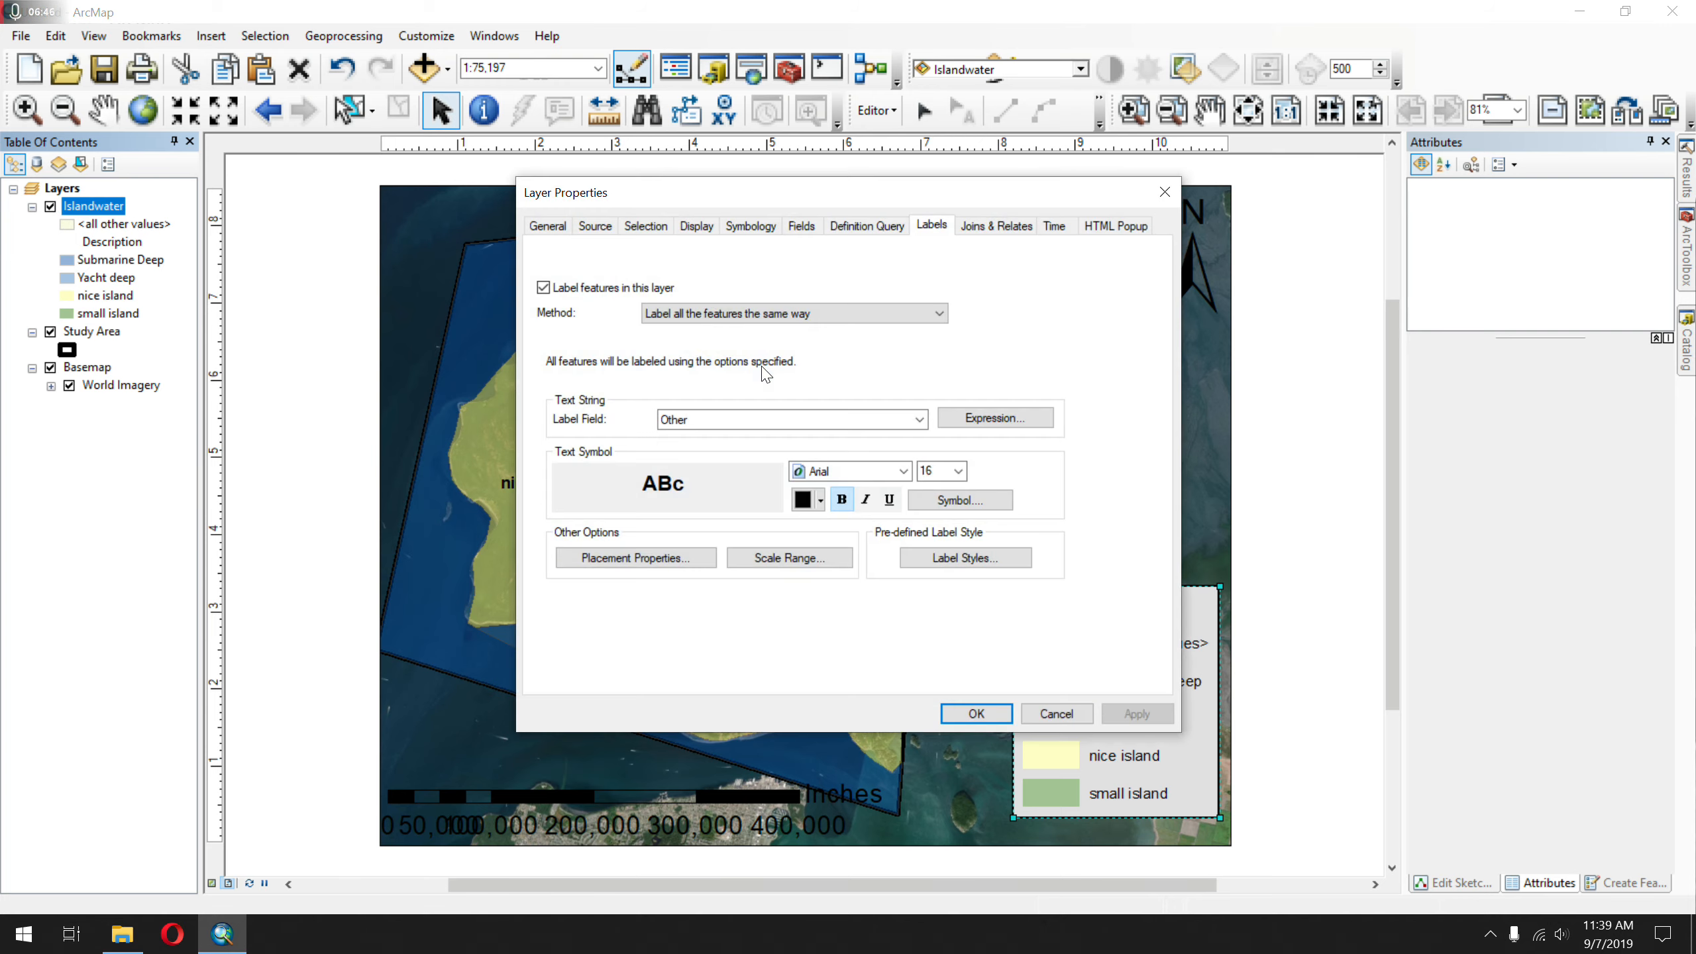
click(750, 226)
drag(761, 193, 498, 217)
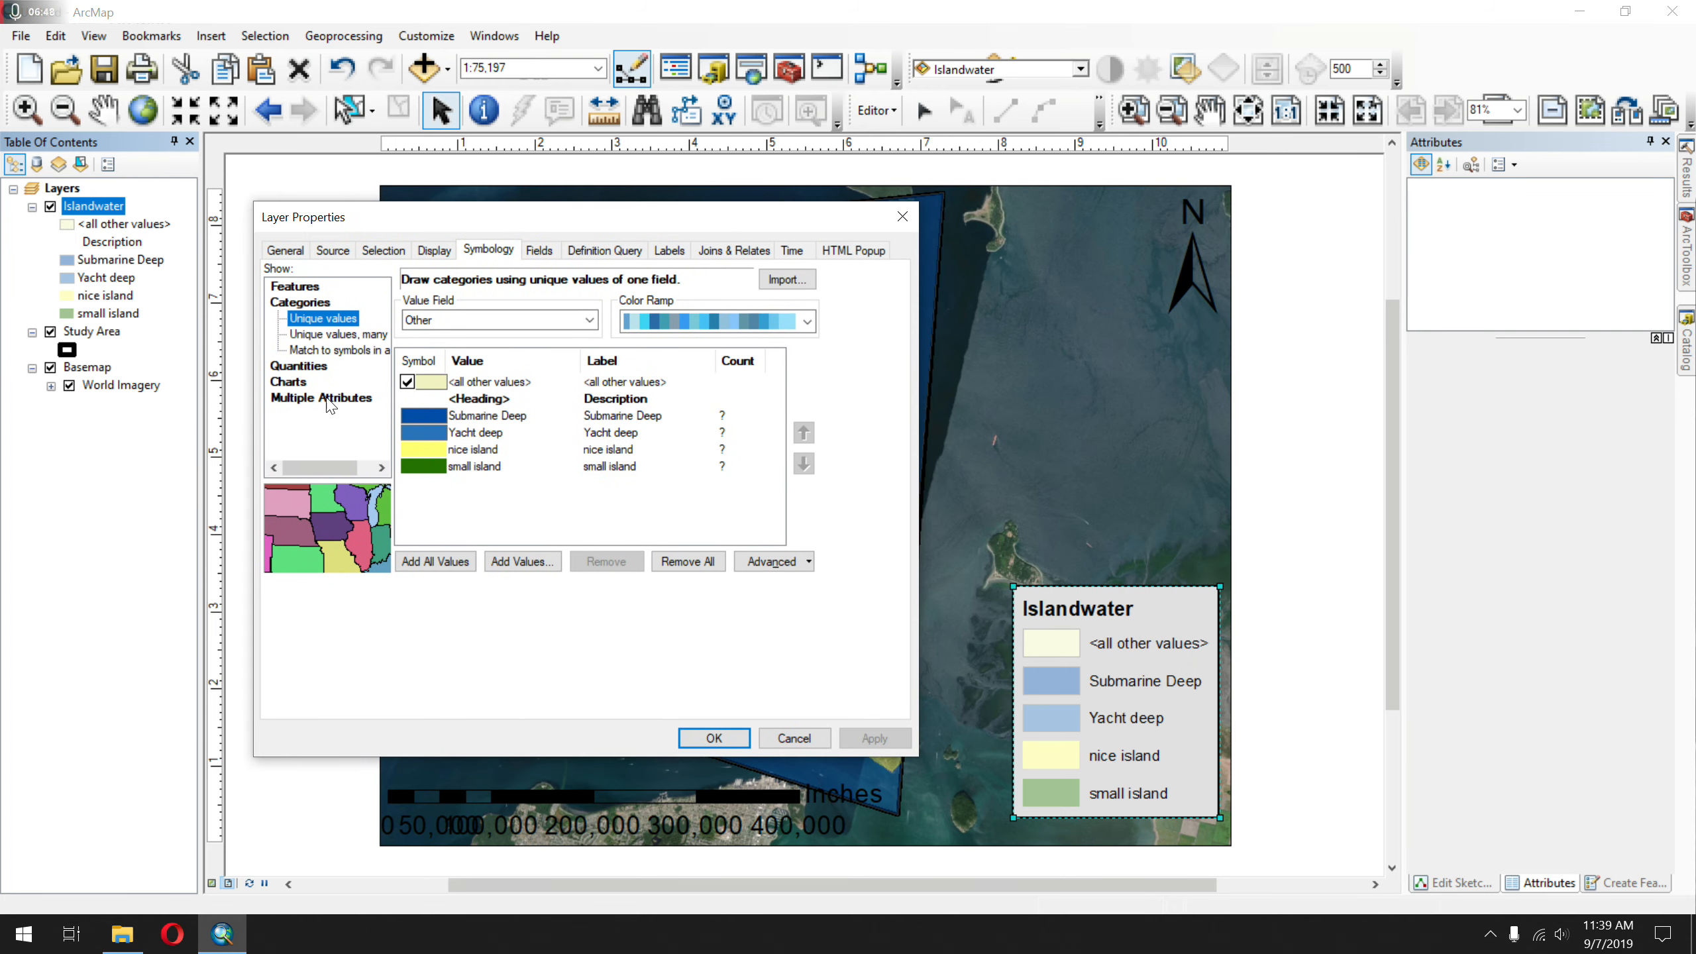
click(408, 382)
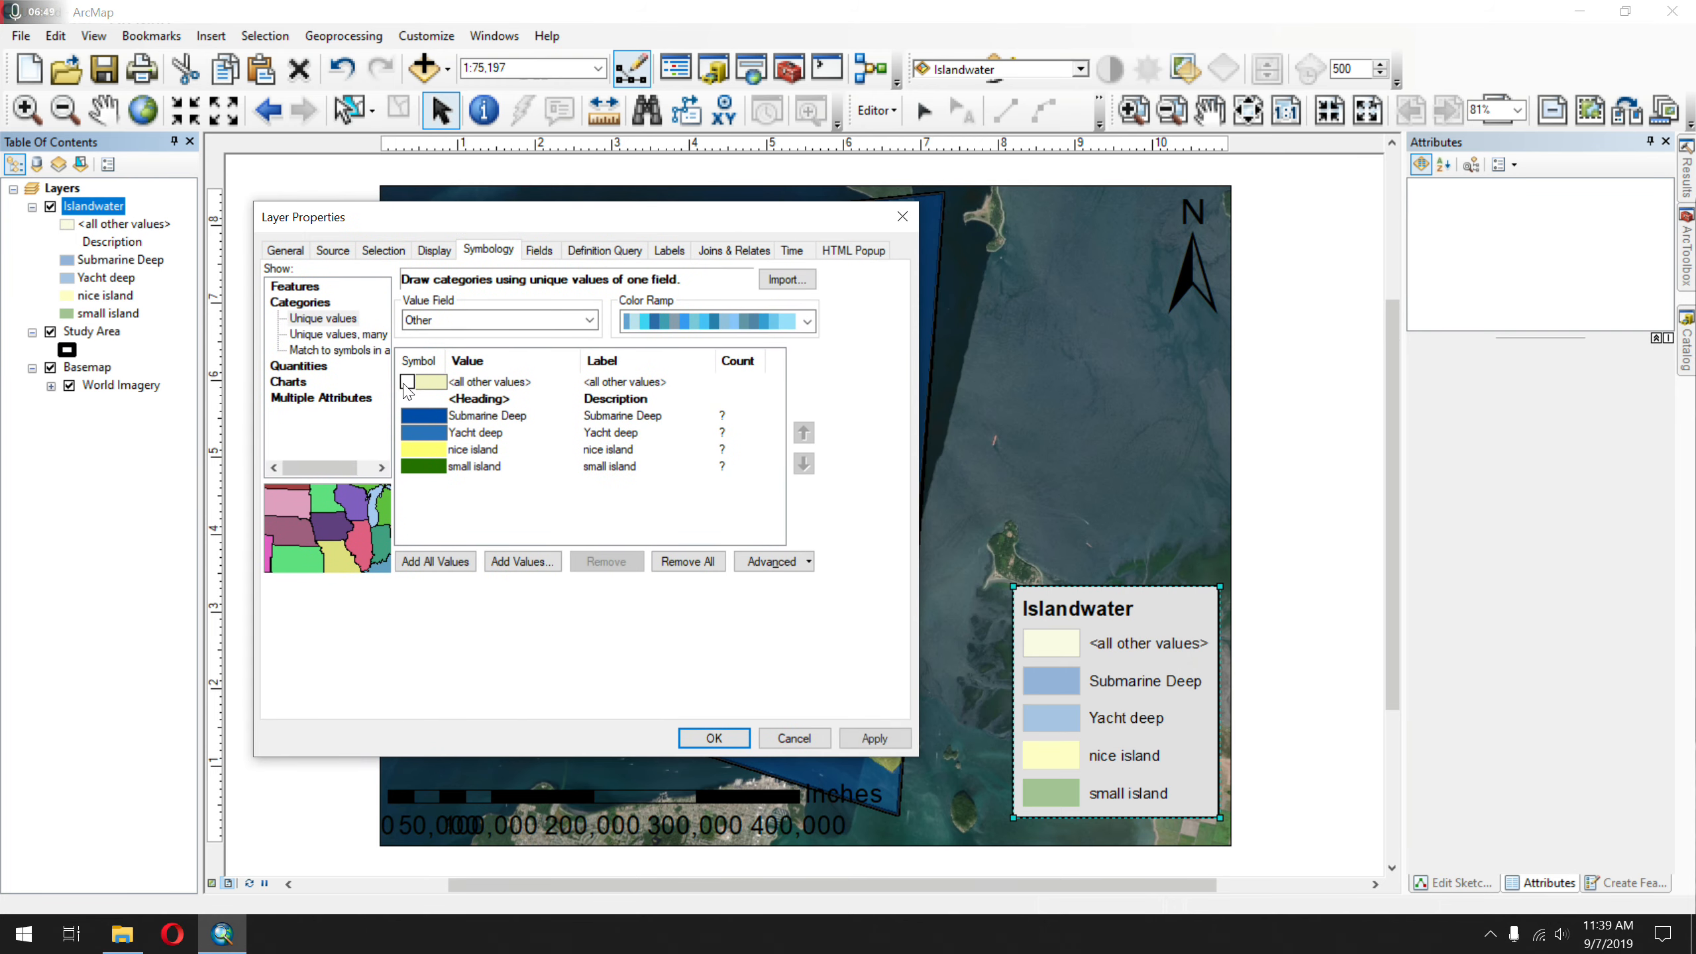
click(879, 736)
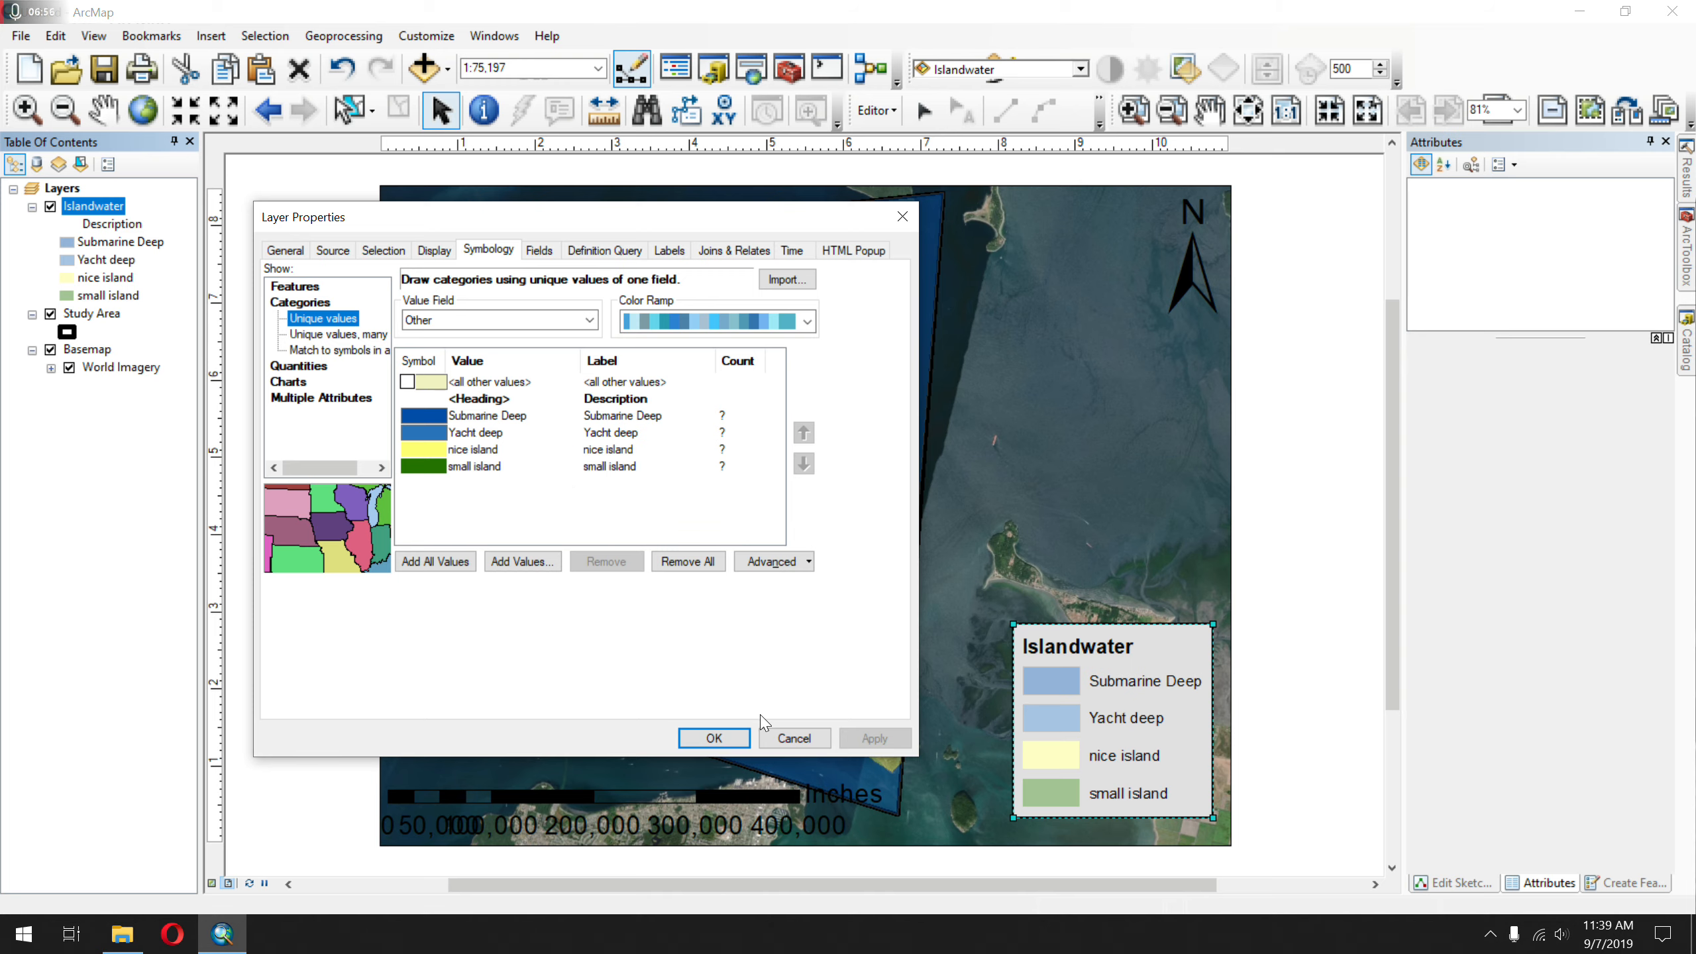
click(714, 737)
click(711, 737)
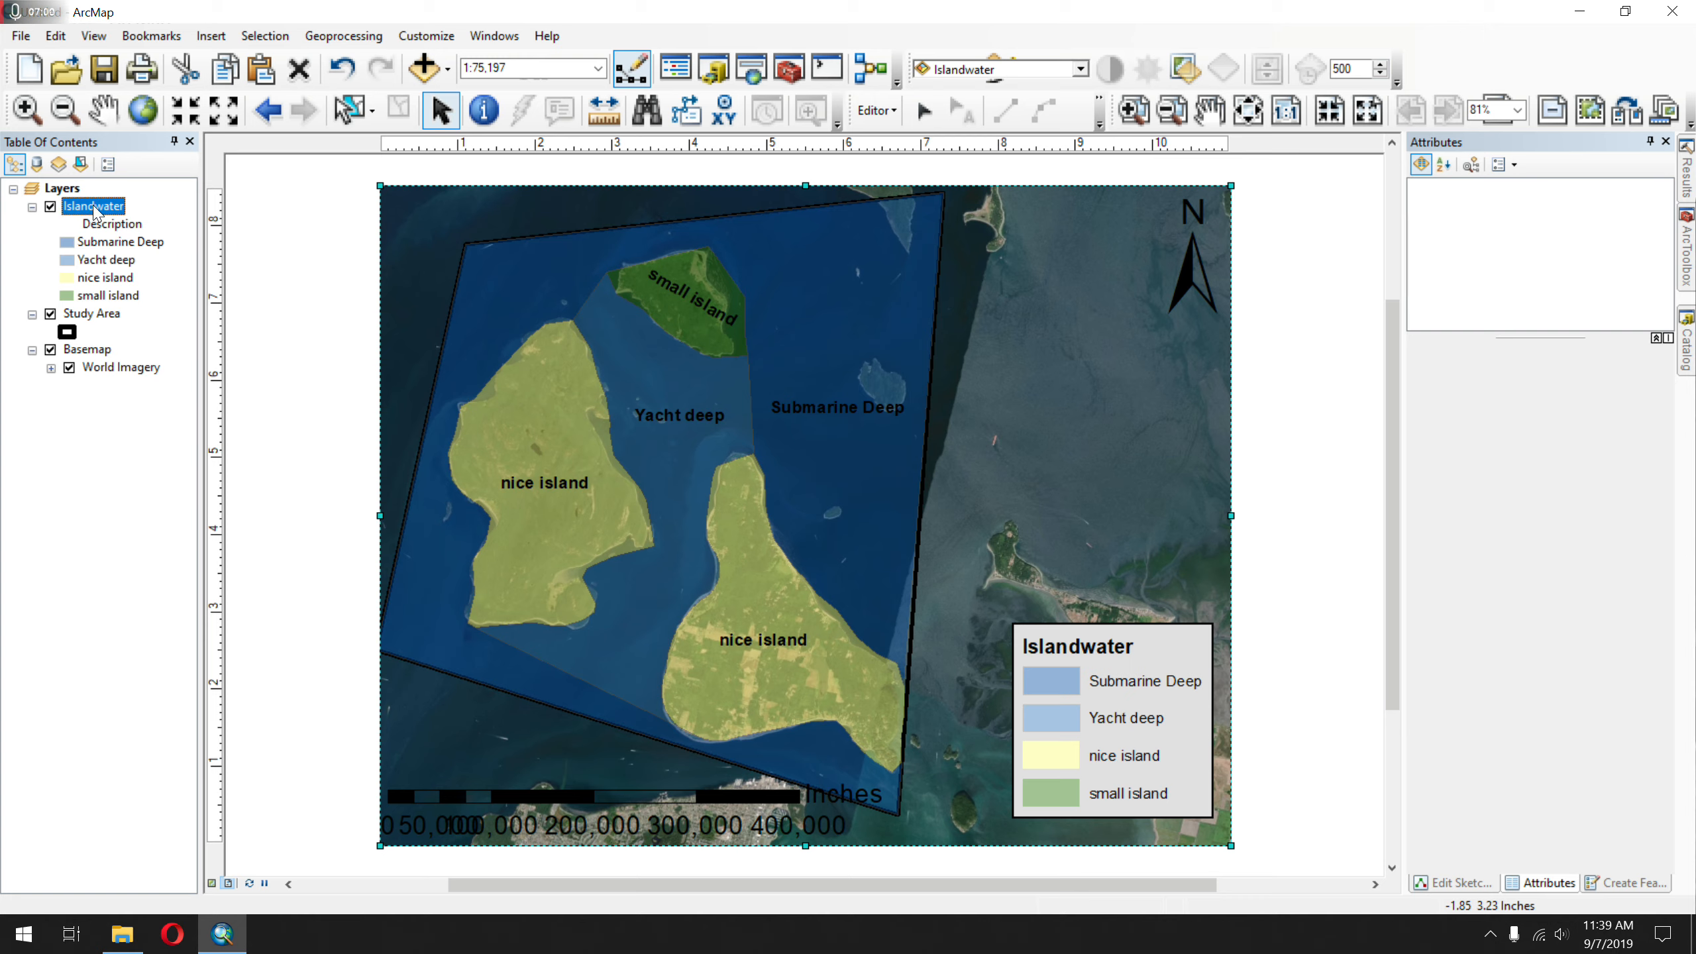
- Rename the Islandwater layer as Legend so the legend's heading uses that name
click(95, 209)
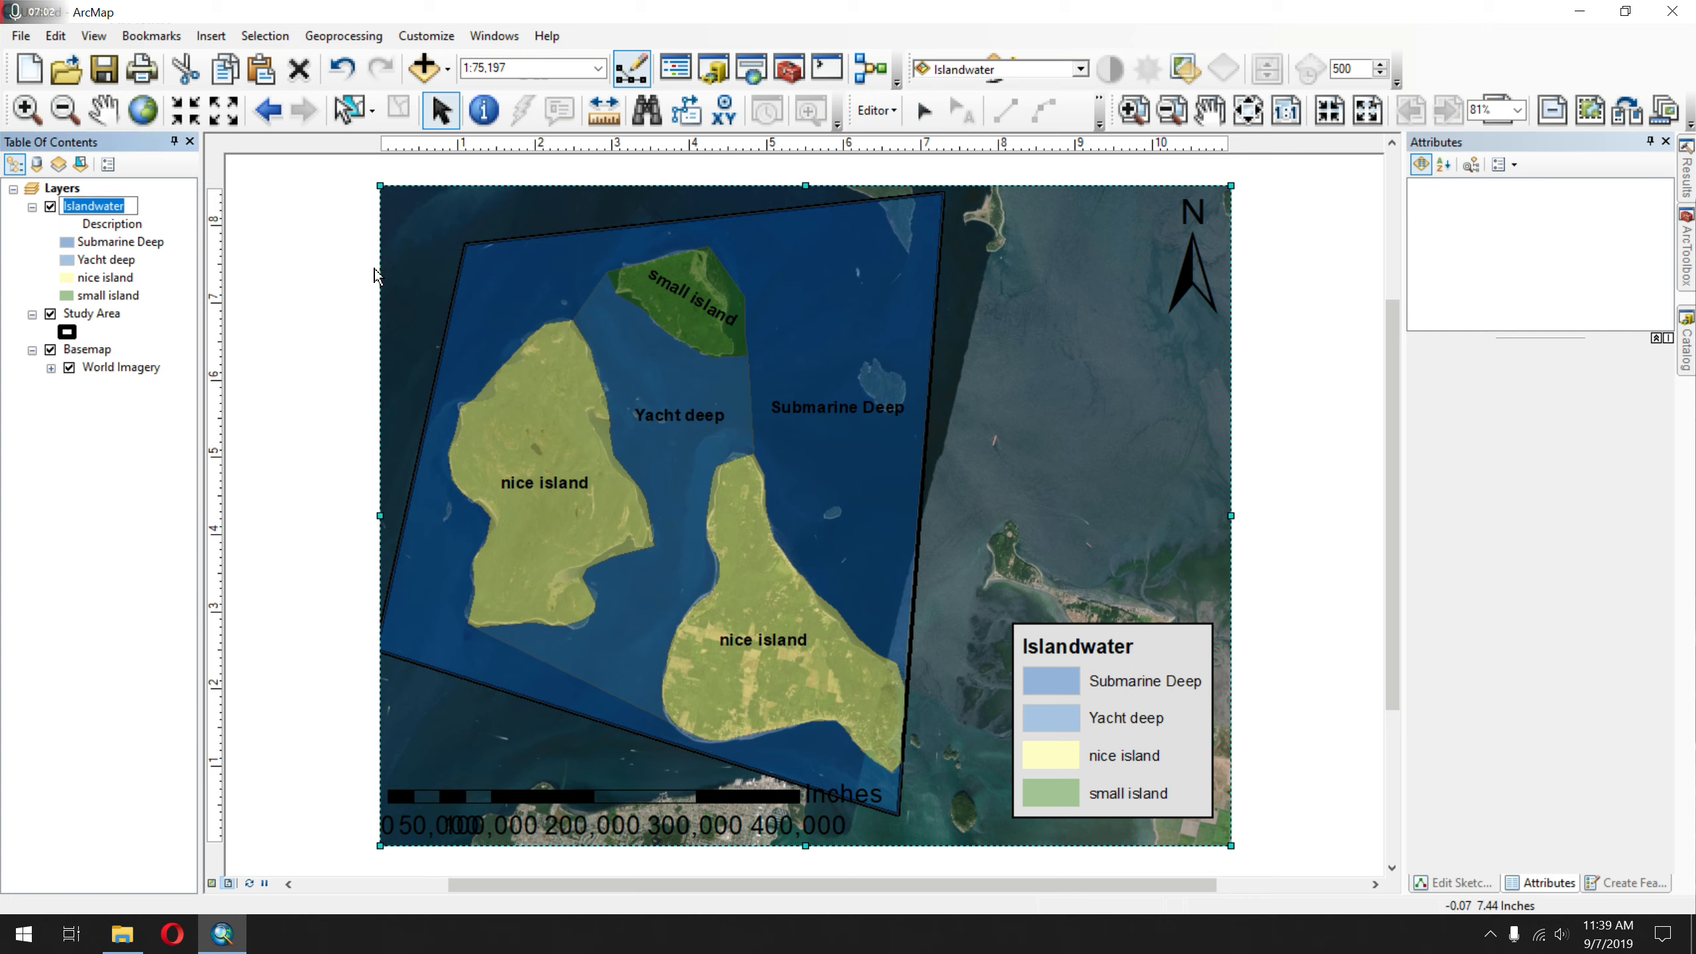
text(Legend)
key(Return)
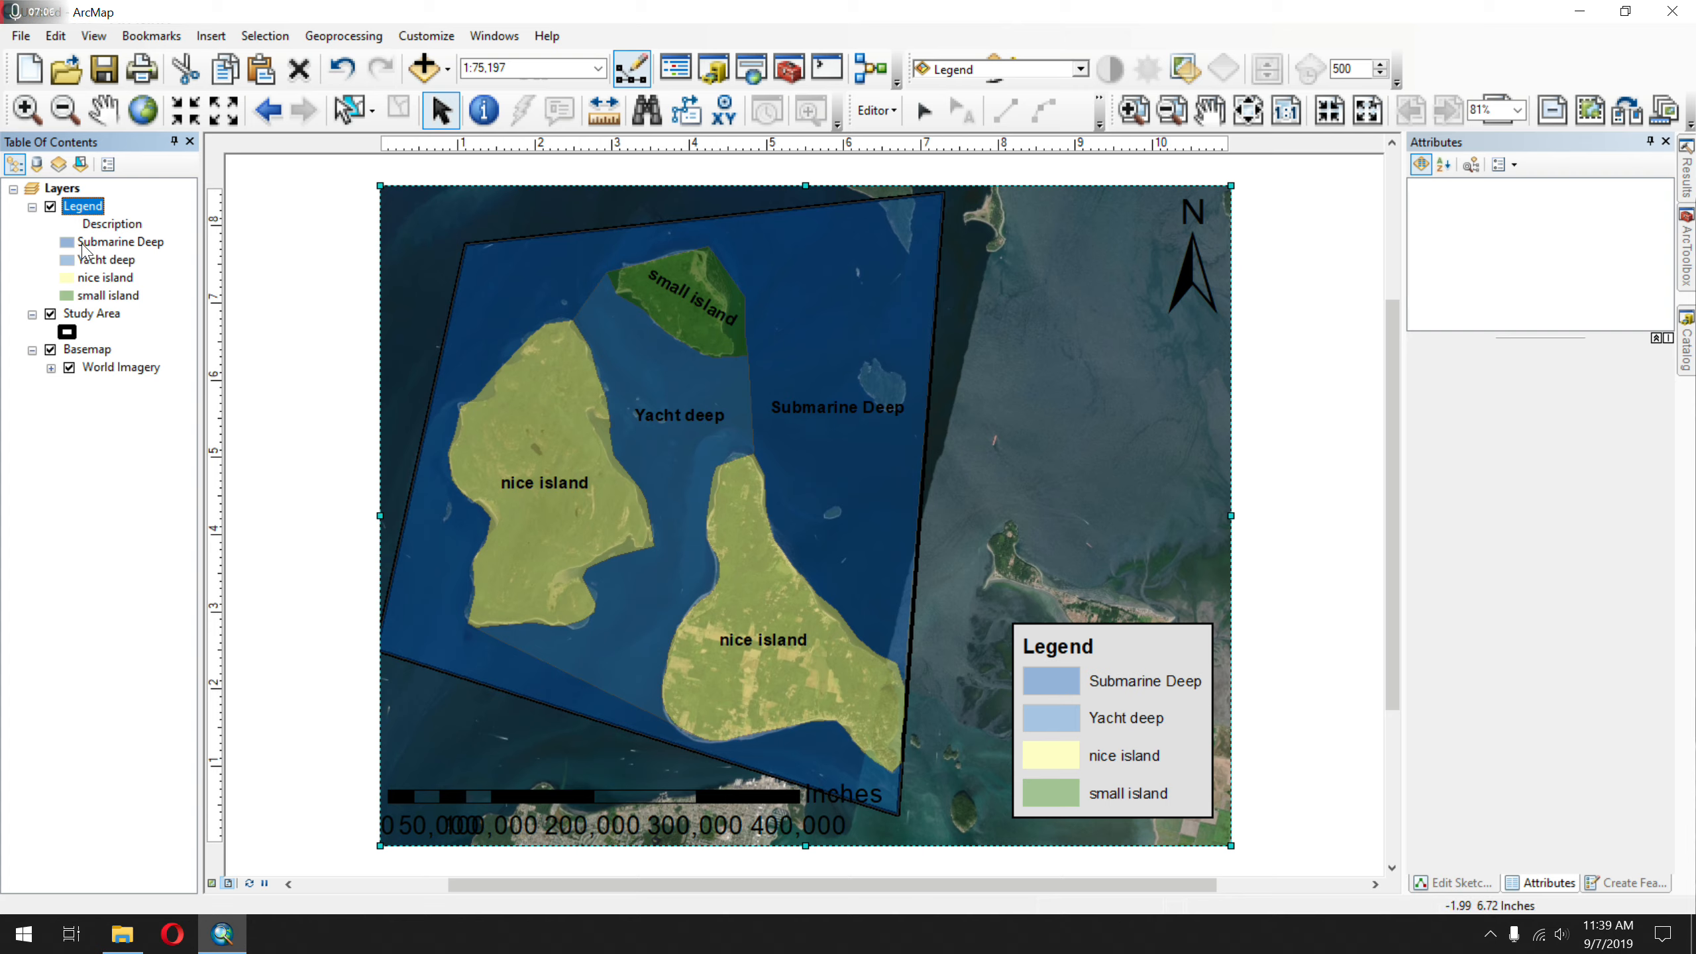
- Rename the Legend layer as Key
key(F1)
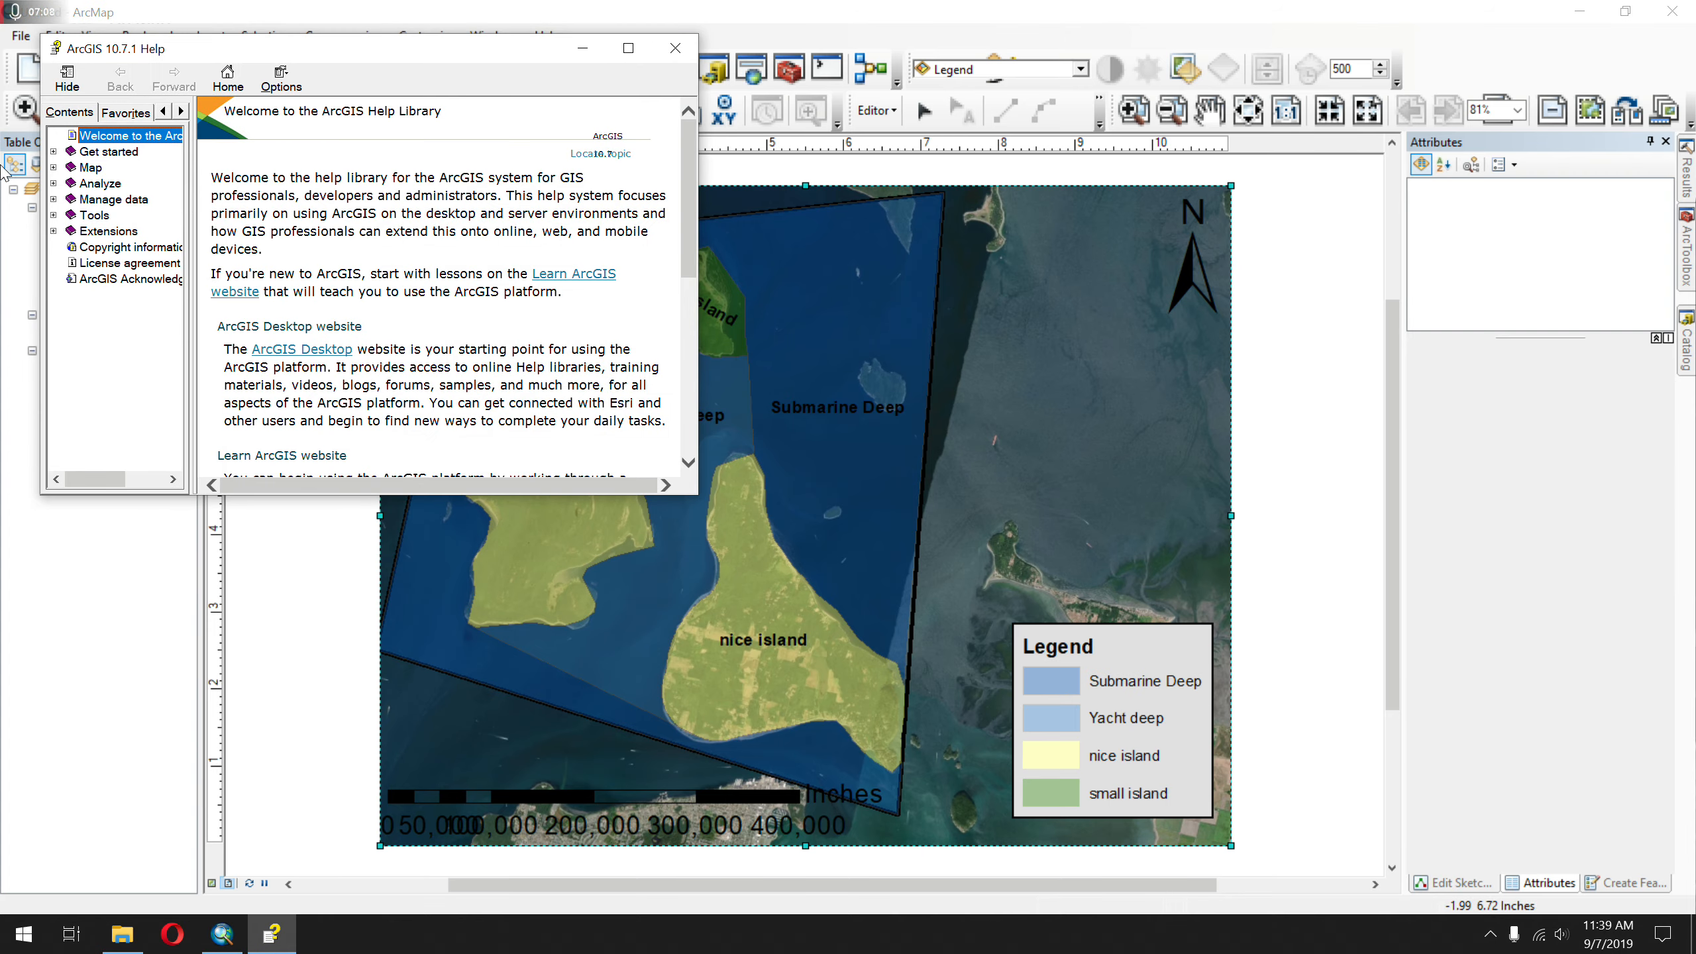
click(675, 48)
click(79, 207)
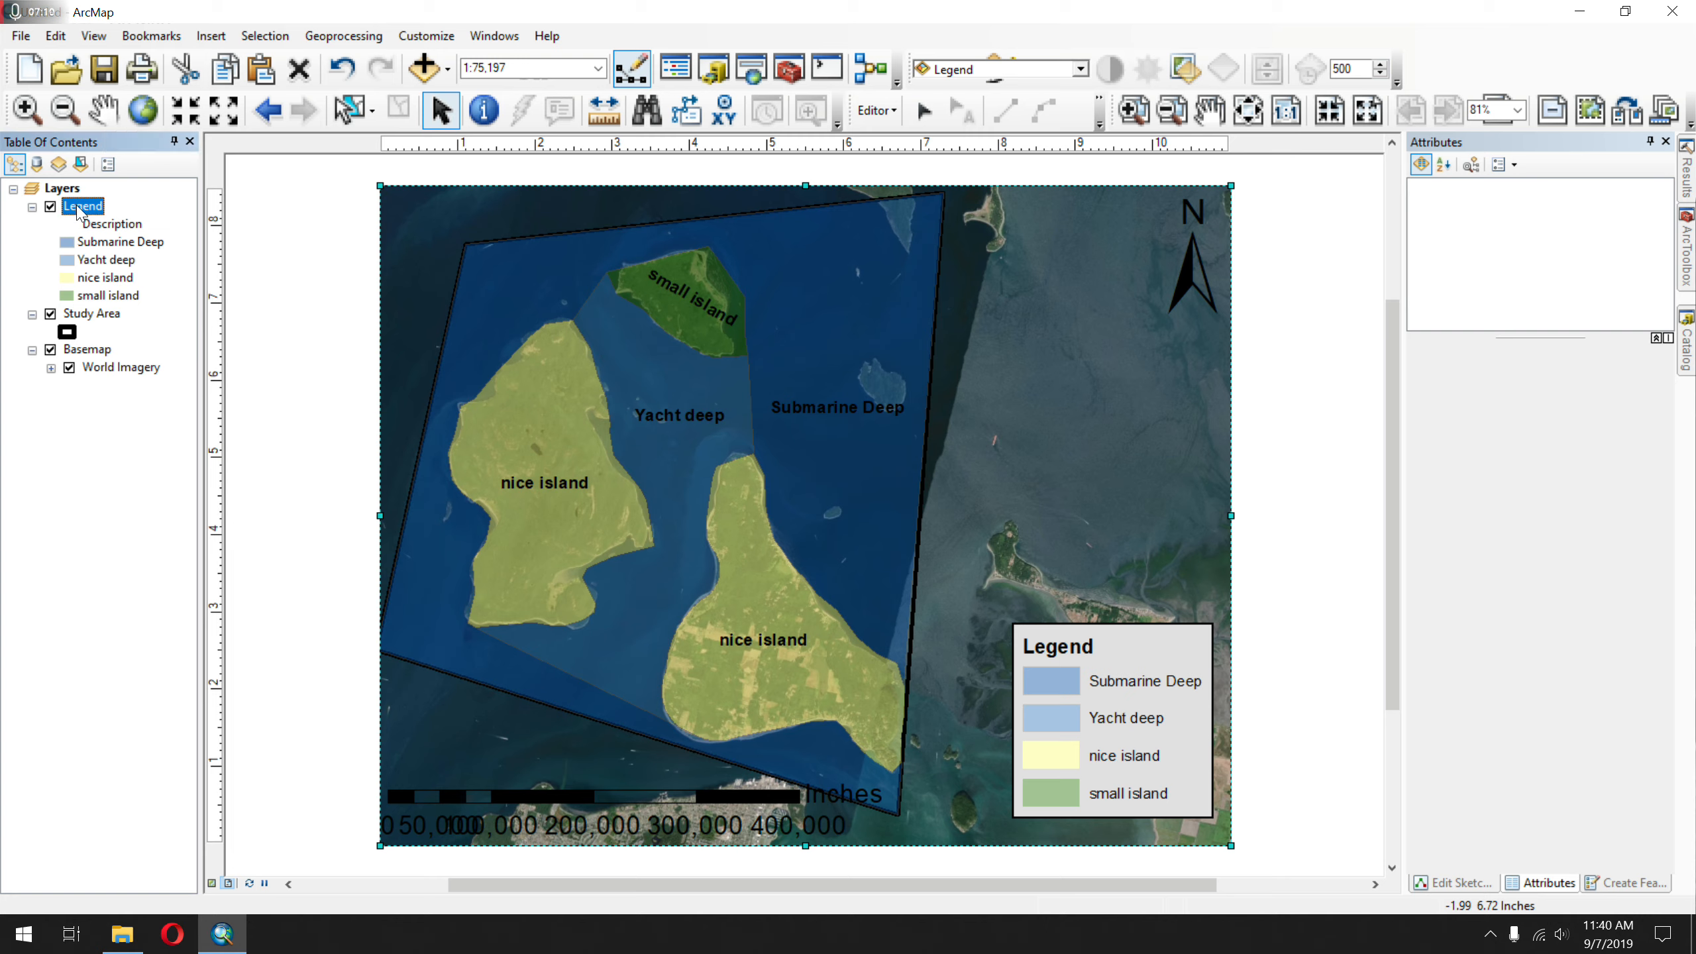
click(79, 208)
text(Key)
key(Return)
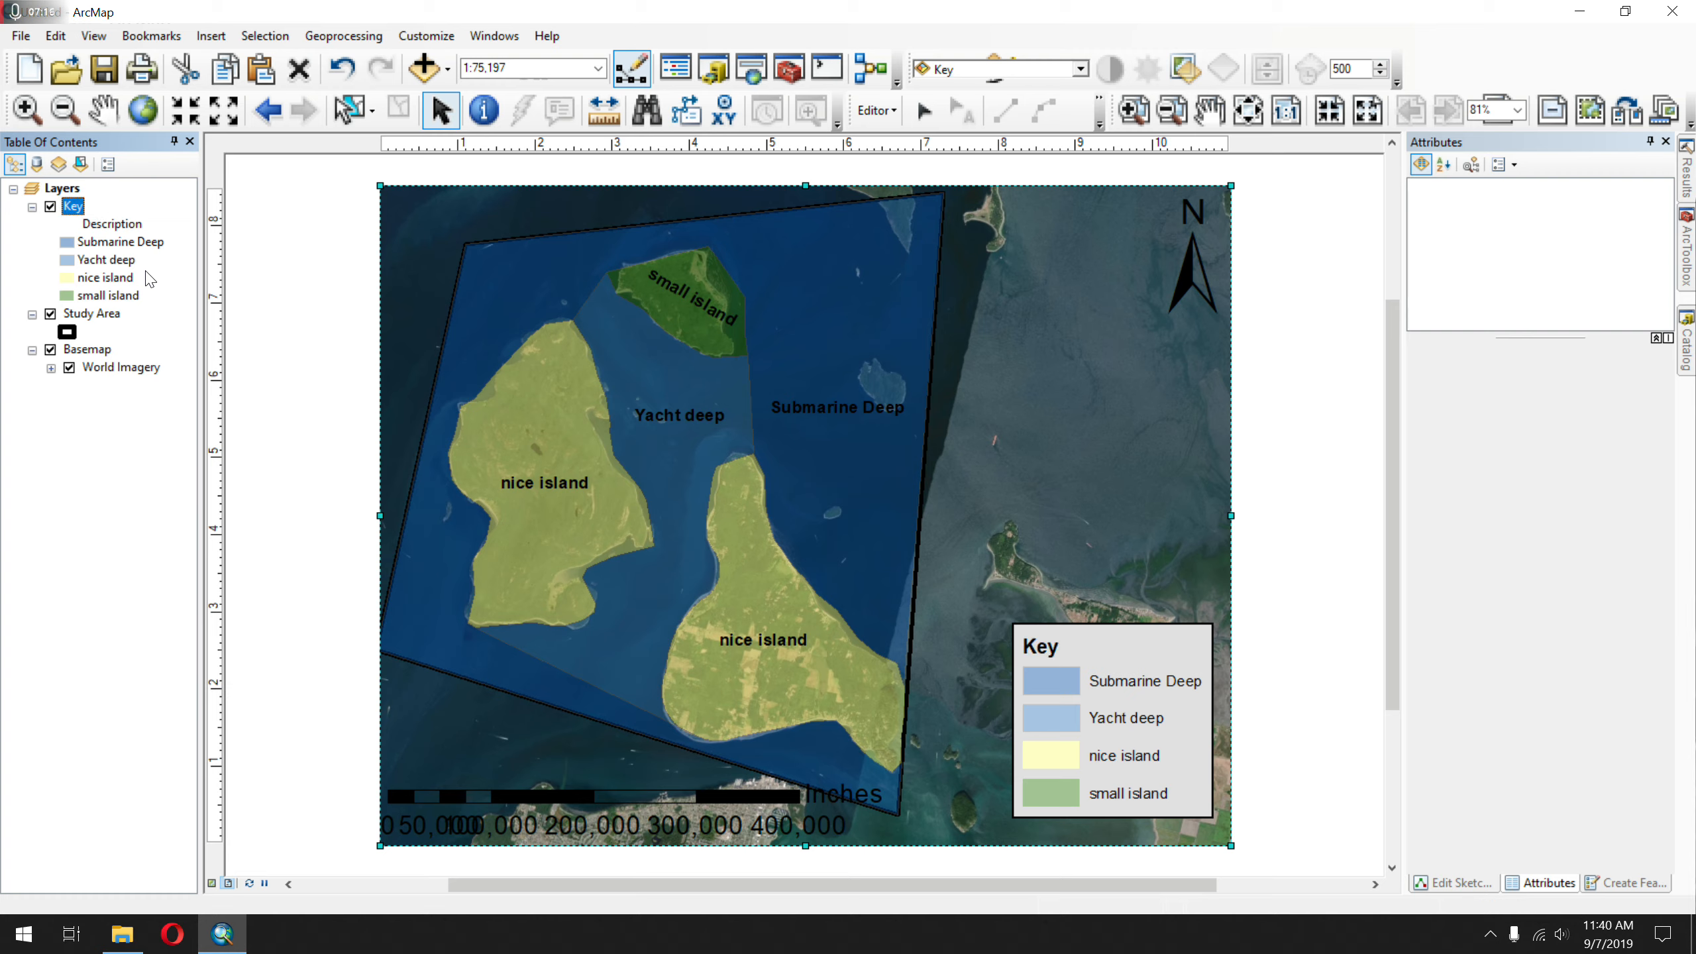
- Rename the Key layer as Geographic Features and move the legend into the map's lower-right corner
double_click(75, 207)
click(1165, 191)
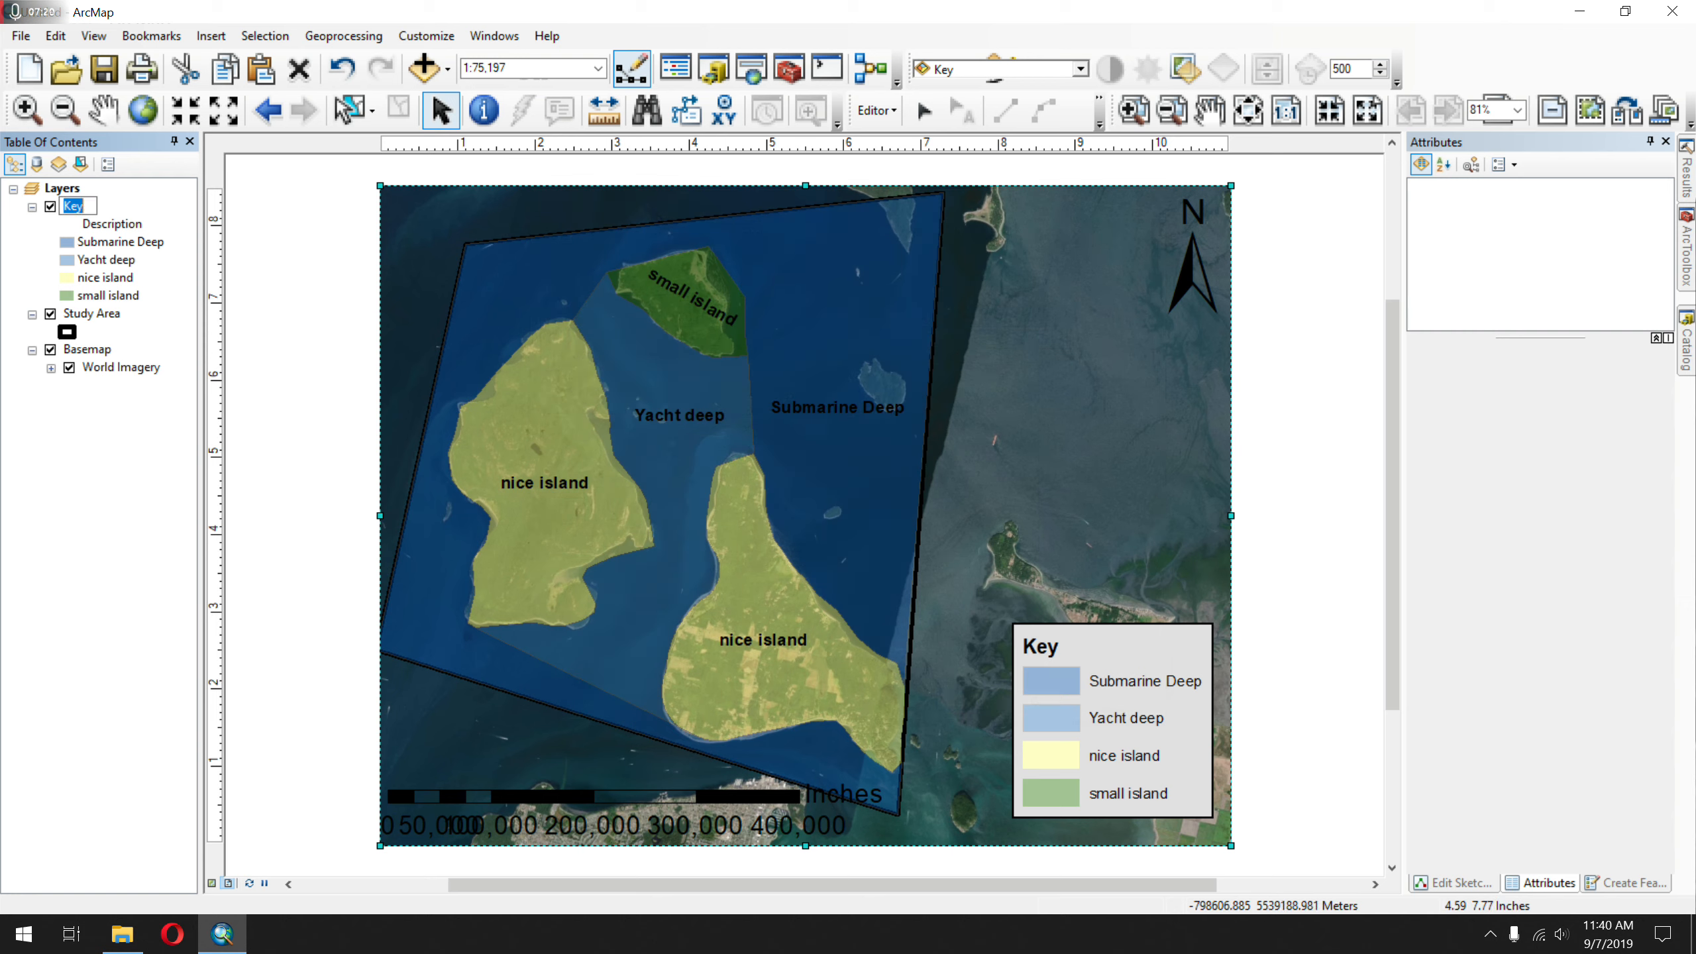
text(Geograp)
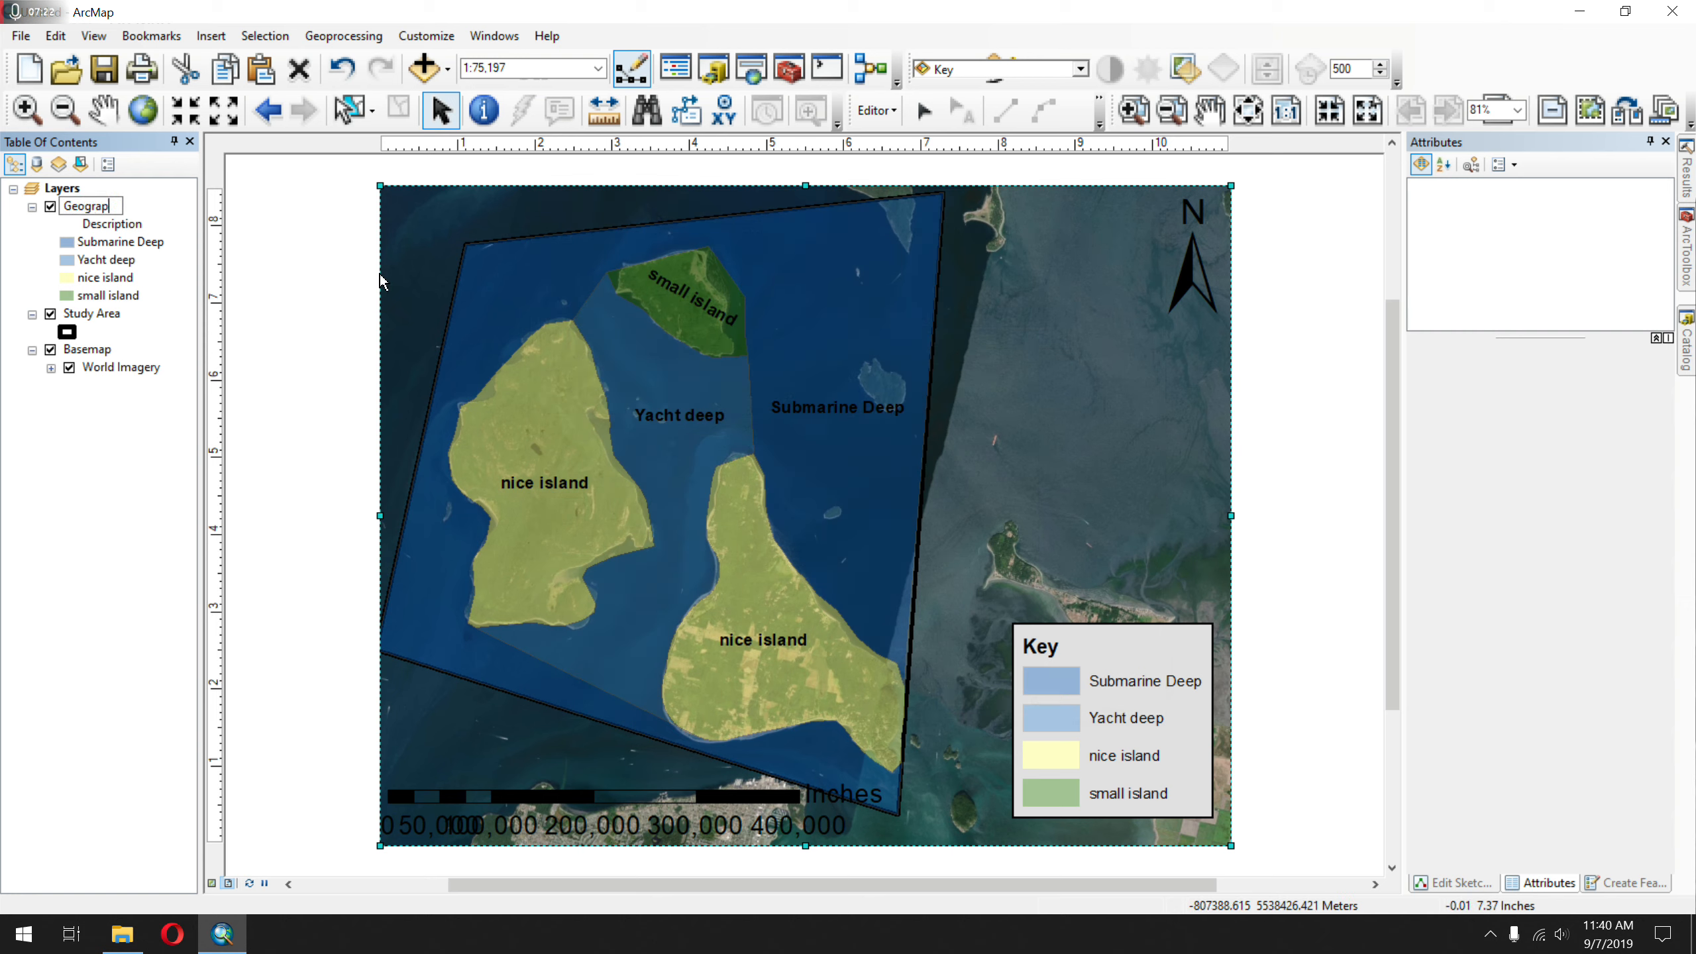
text(hic Features)
key(Return)
click(1195, 718)
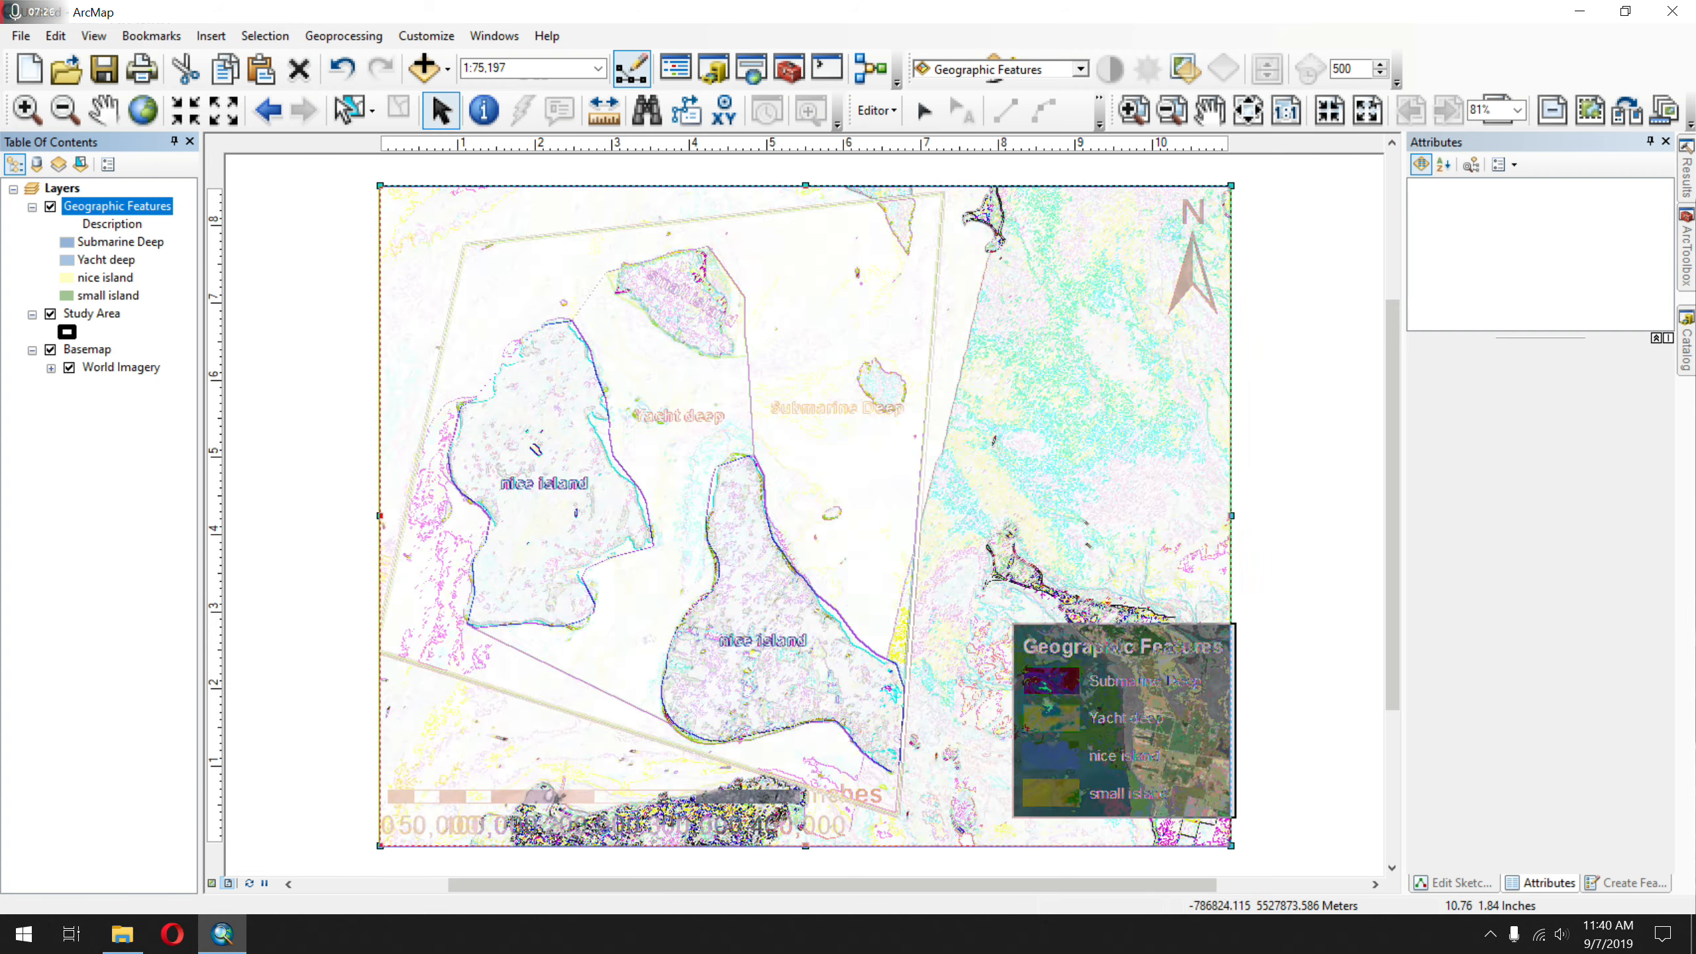
drag(1208, 778, 1196, 801)
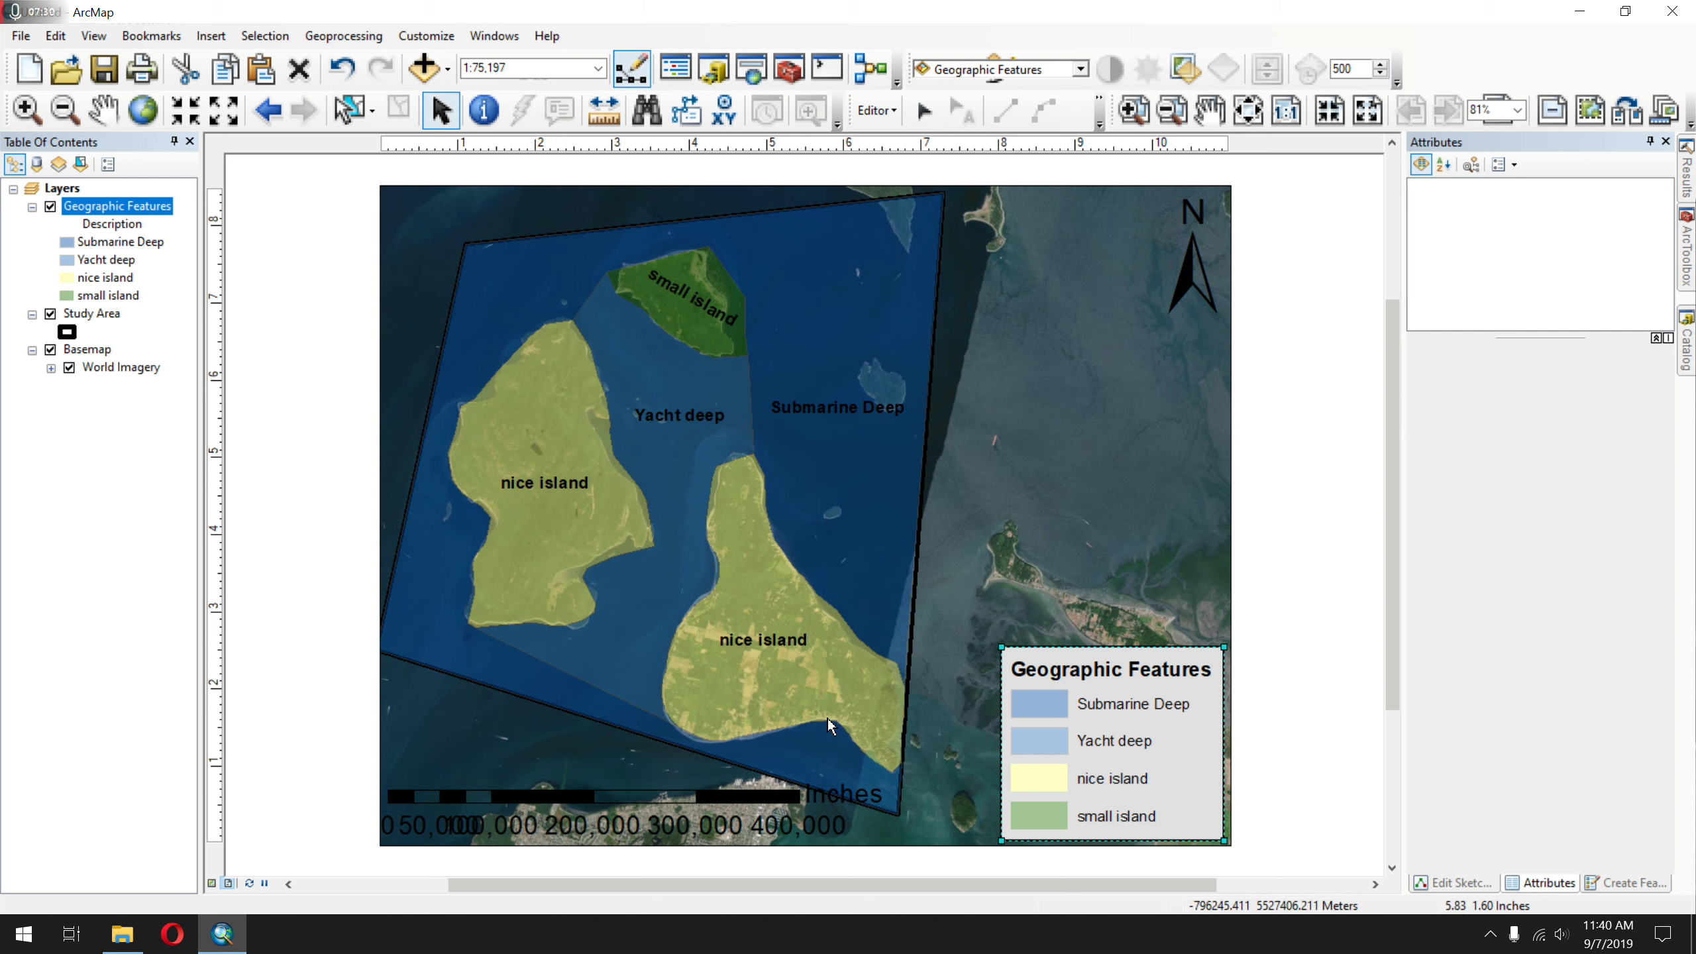
- Insert the map title "Geographic Features in the Pugent Sound, WA and BC"
click(211, 36)
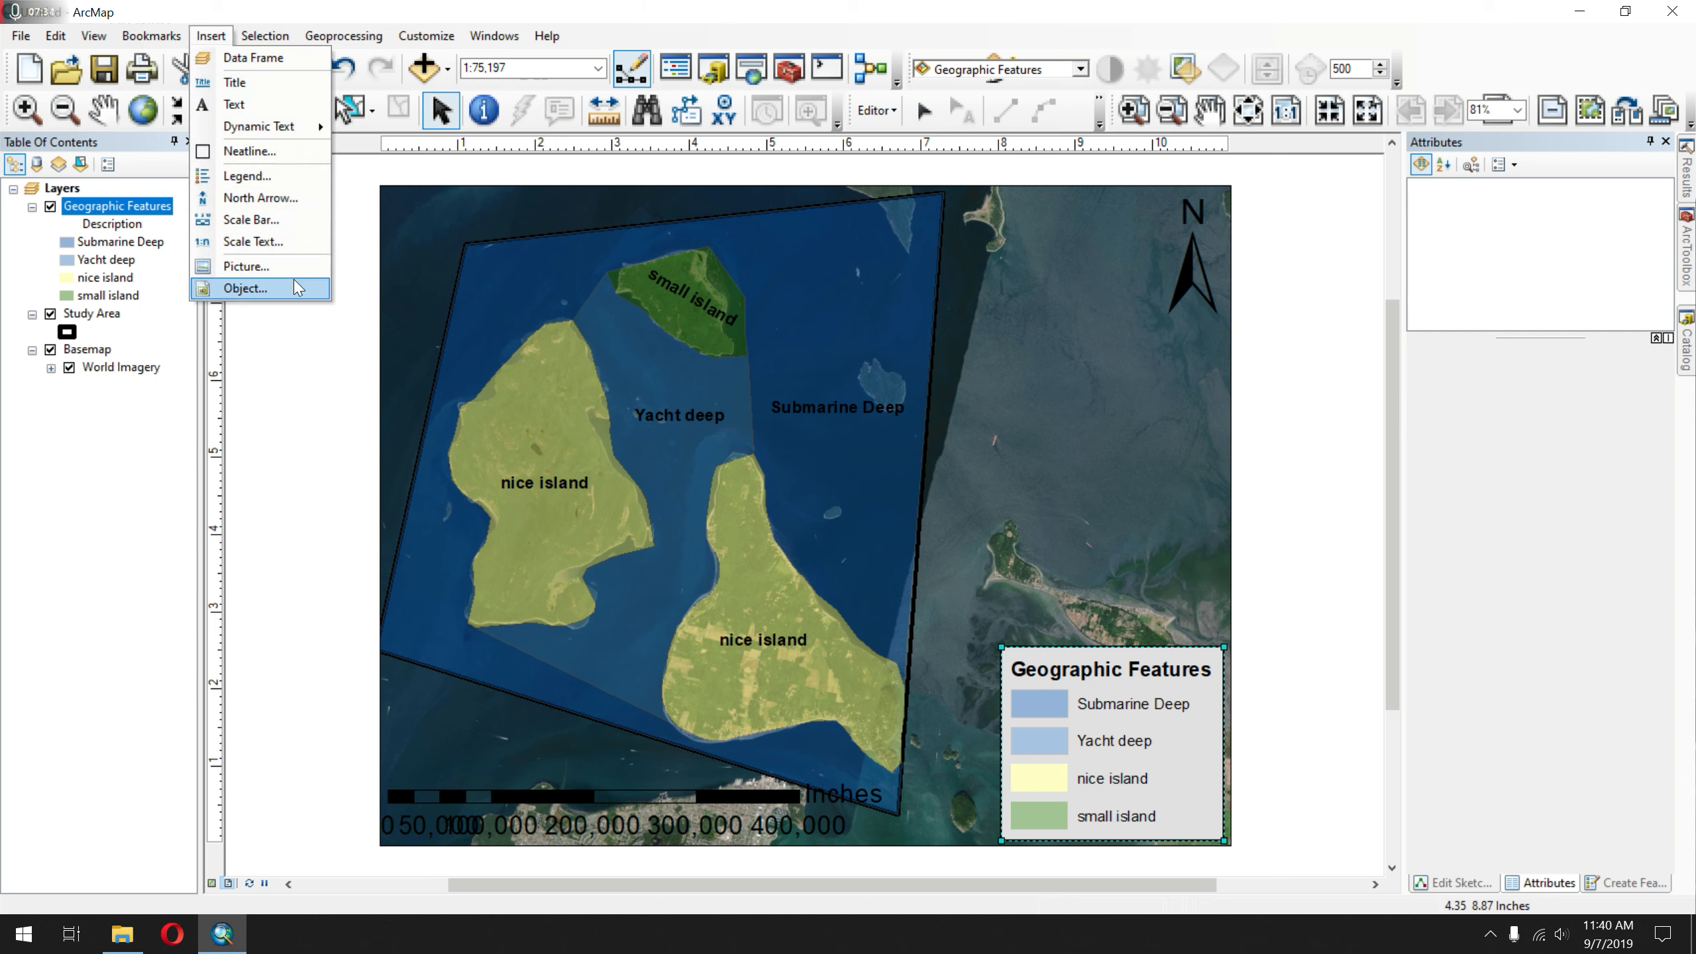
click(277, 77)
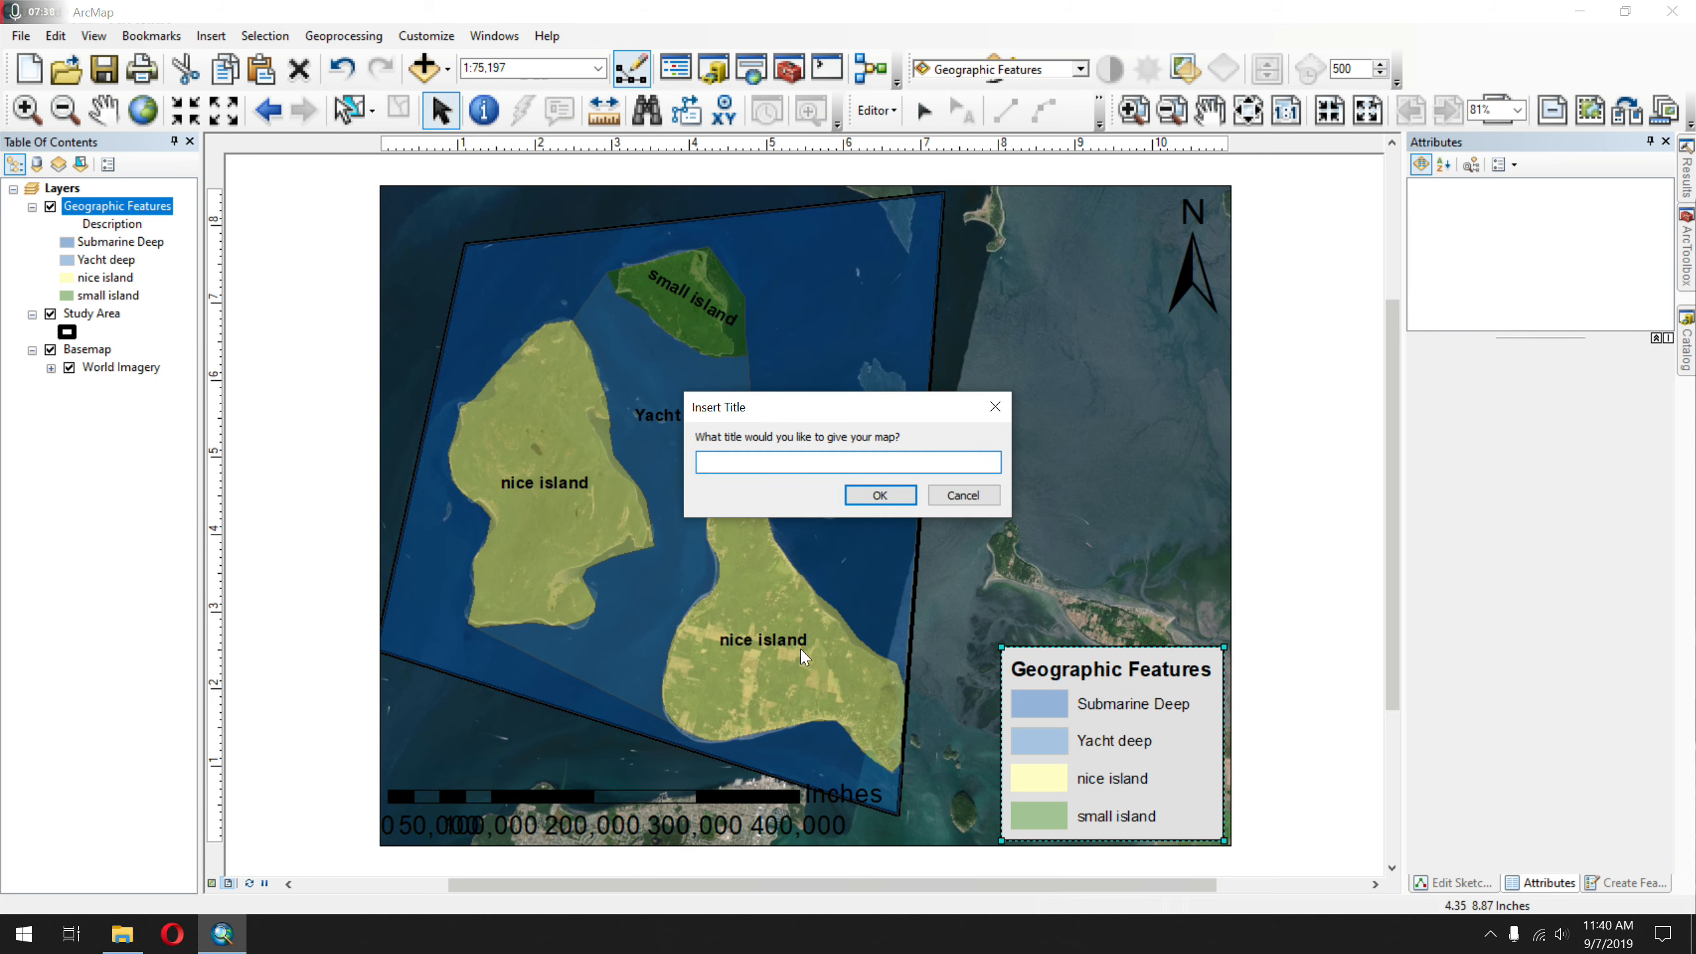
text(Geographic F)
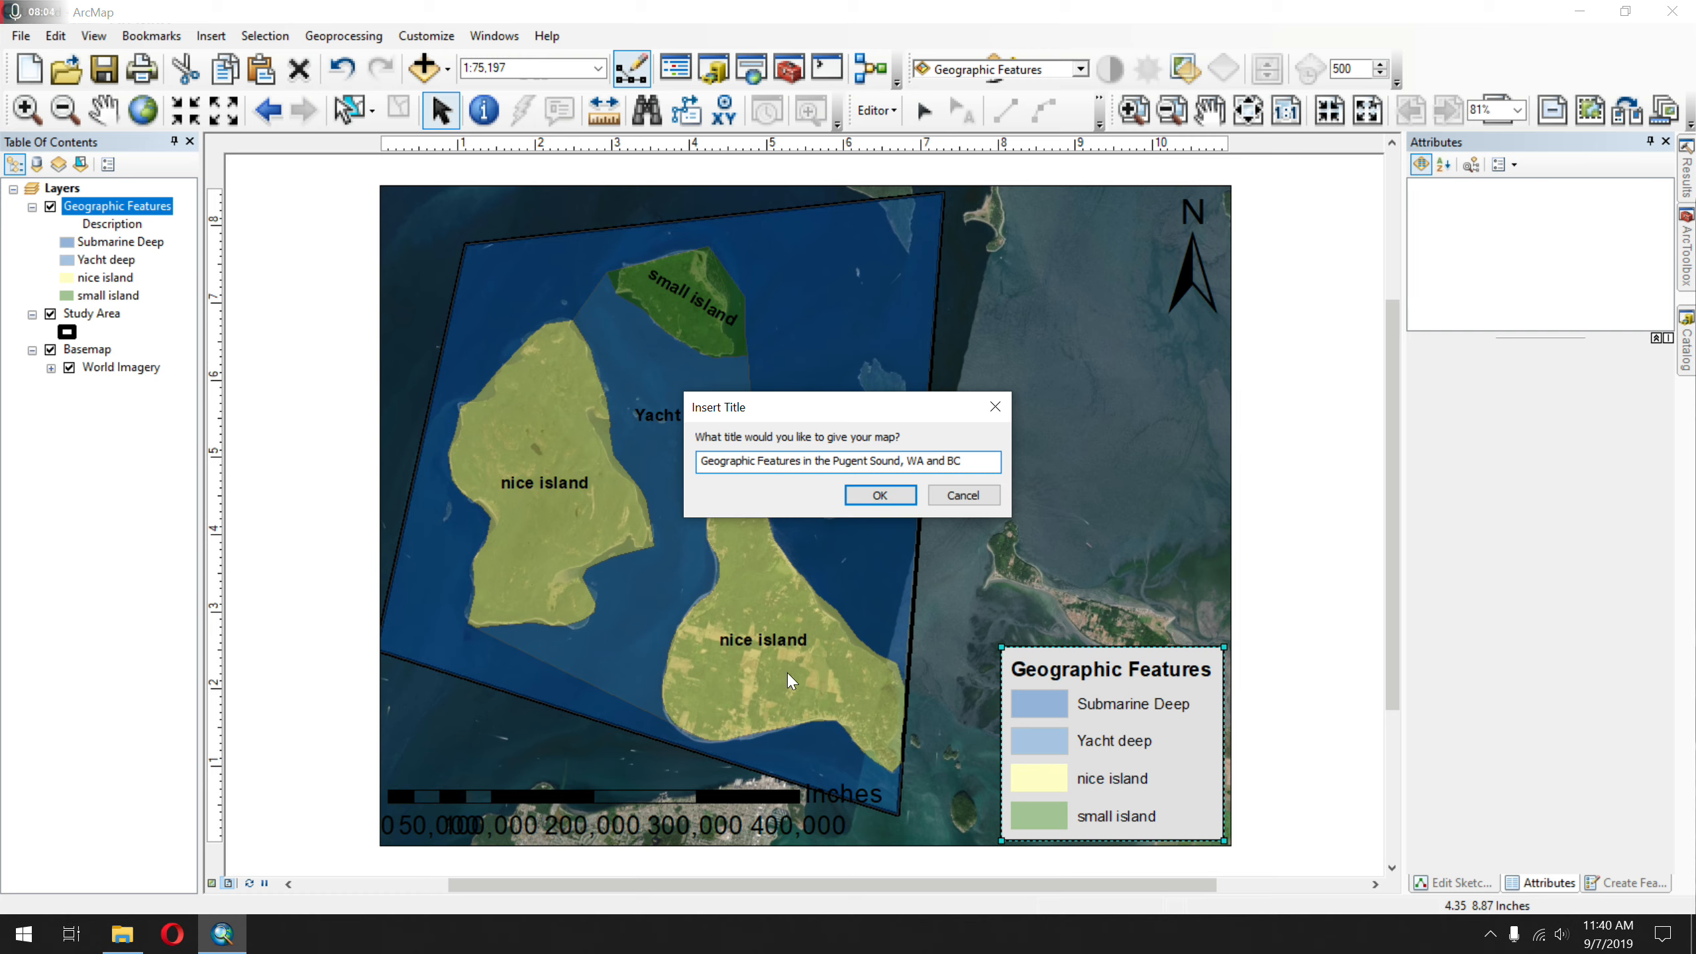
click(901, 497)
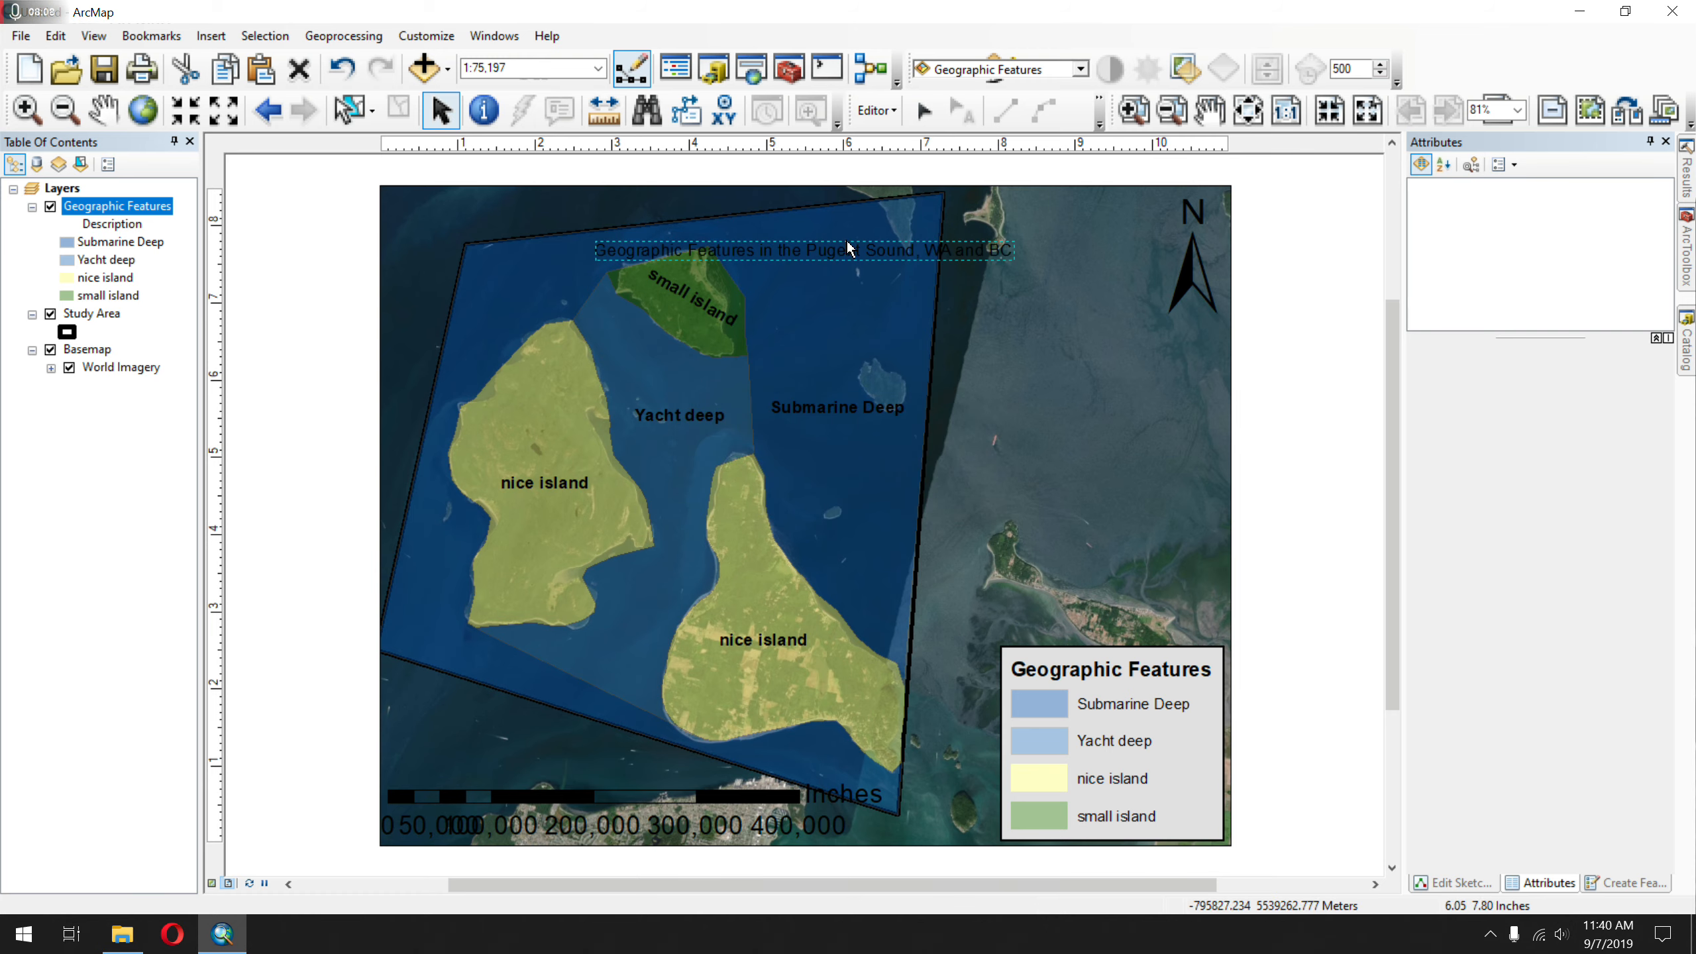
- Make the map title's text bold and set its size to 36
double_click(868, 253)
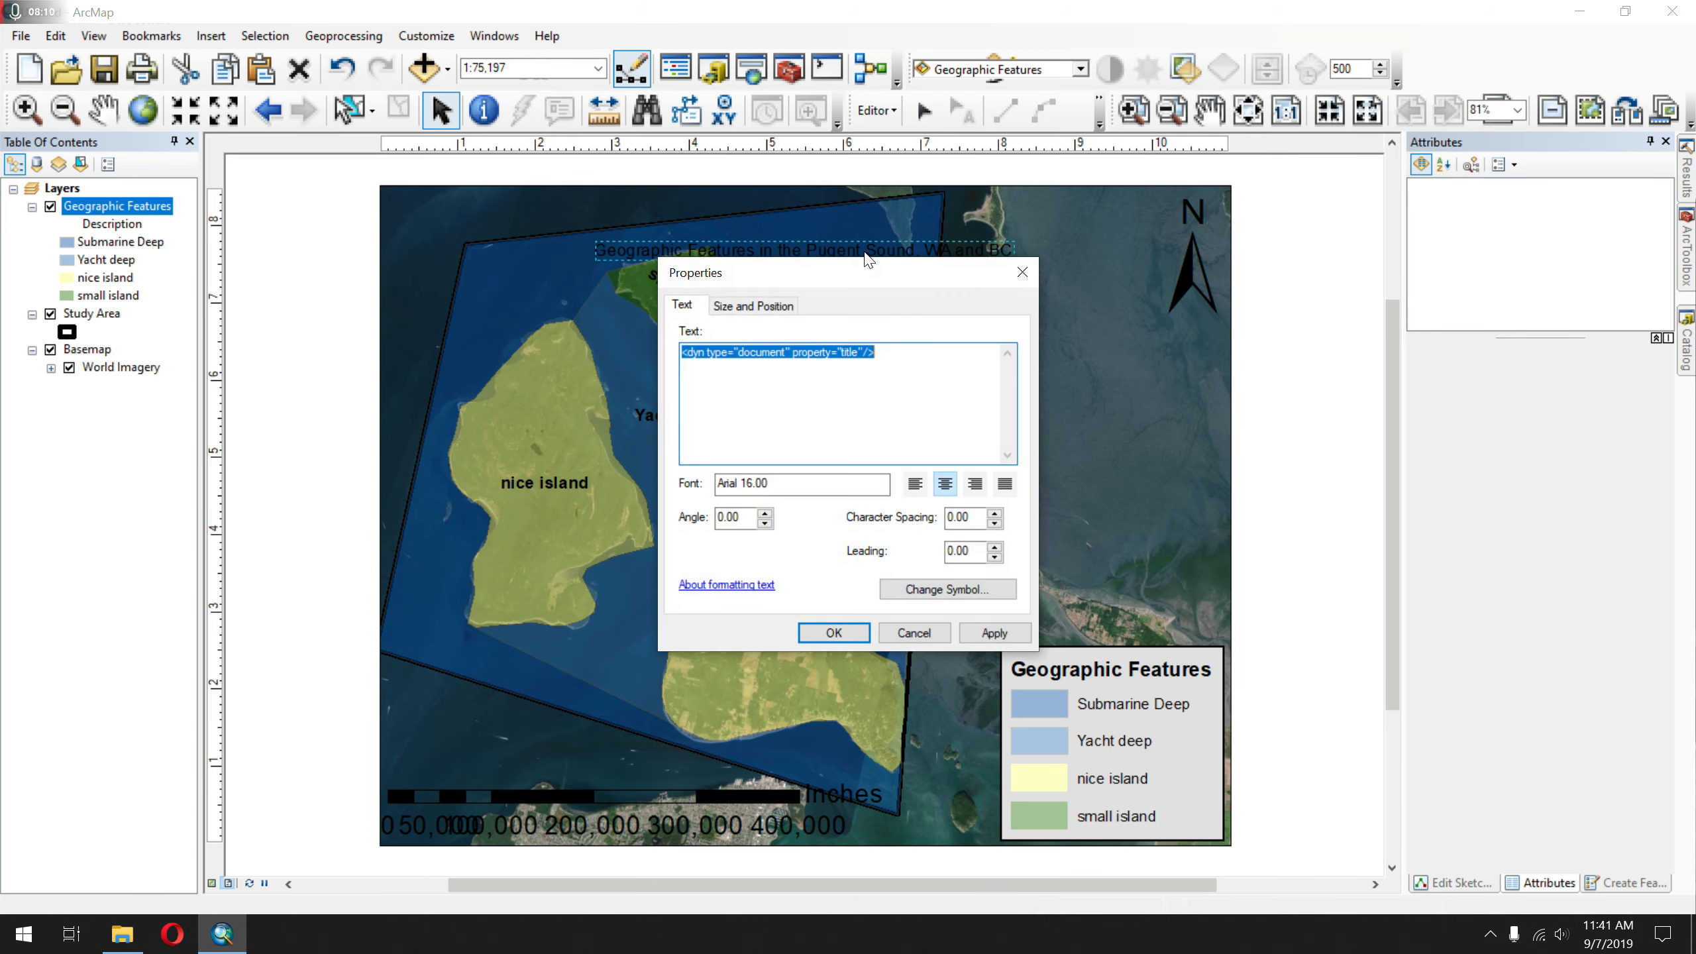
click(973, 592)
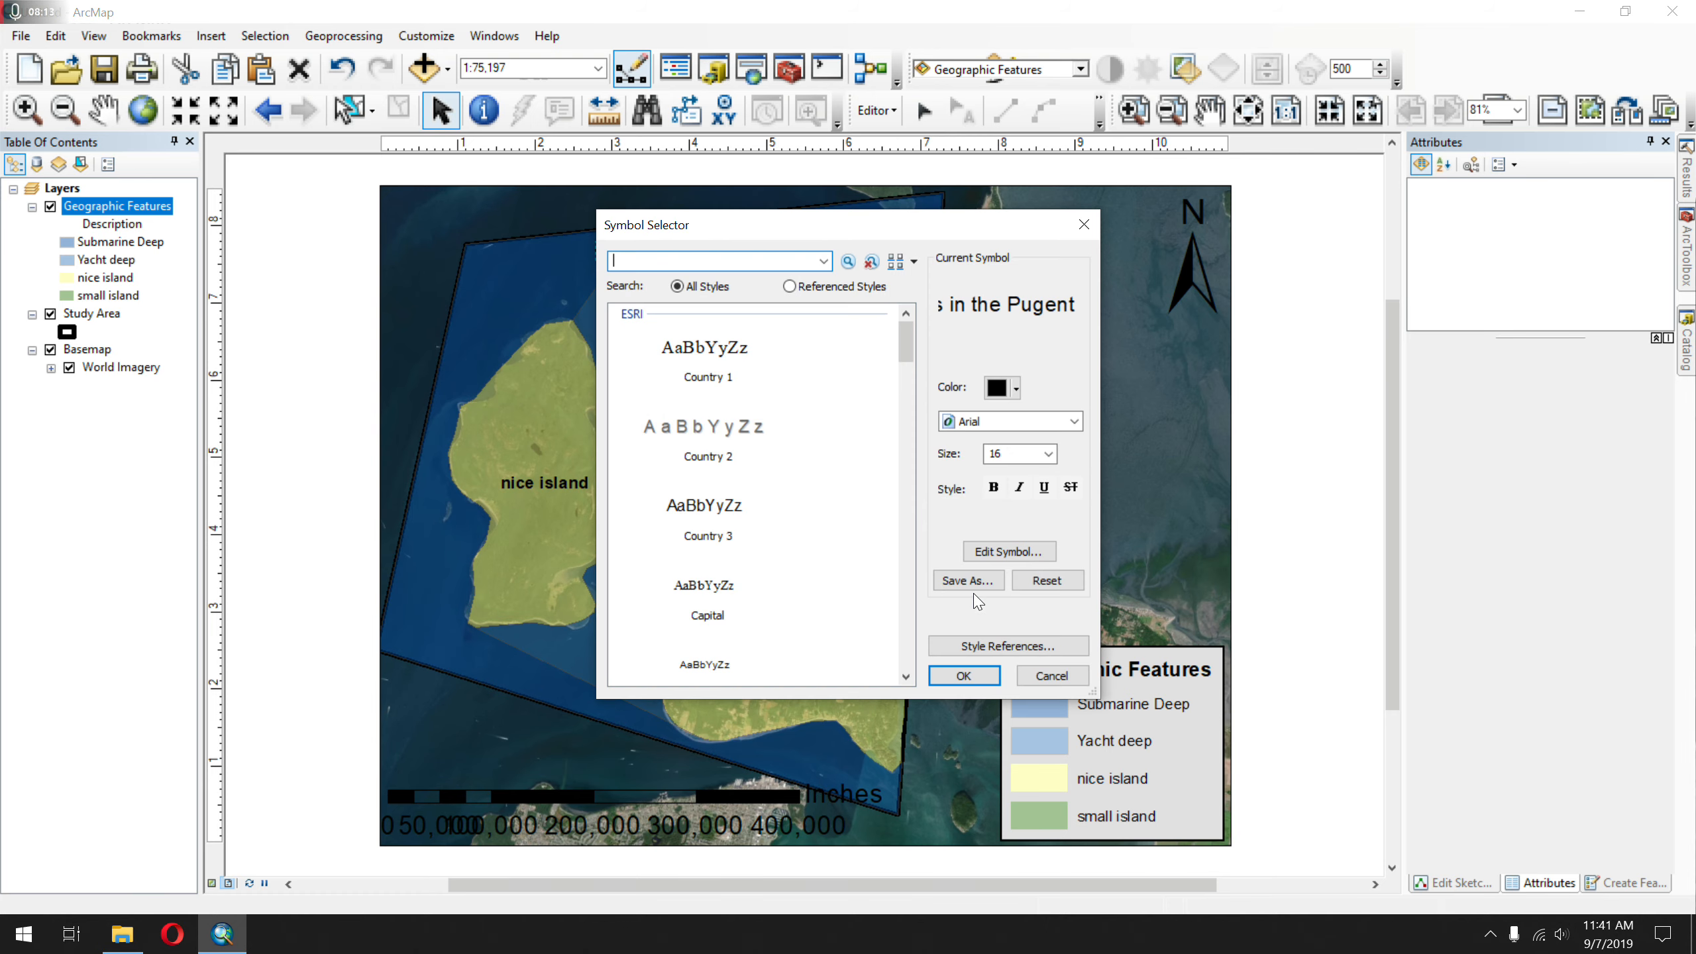
click(1048, 454)
click(1029, 563)
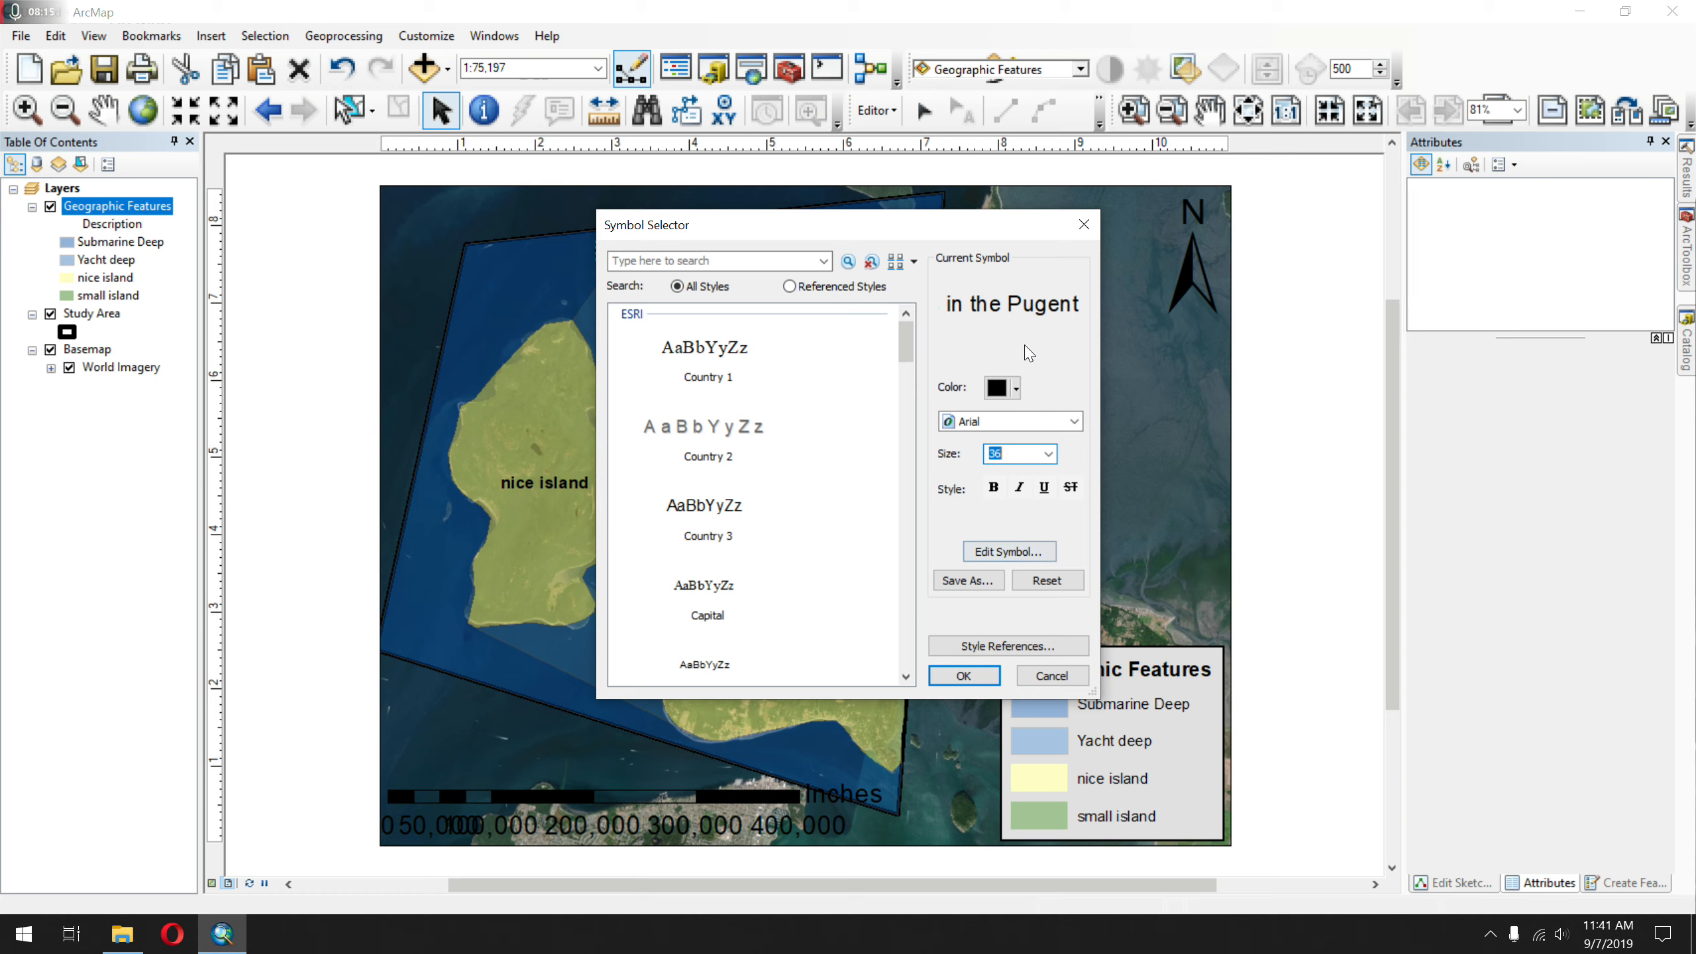
click(994, 489)
click(979, 672)
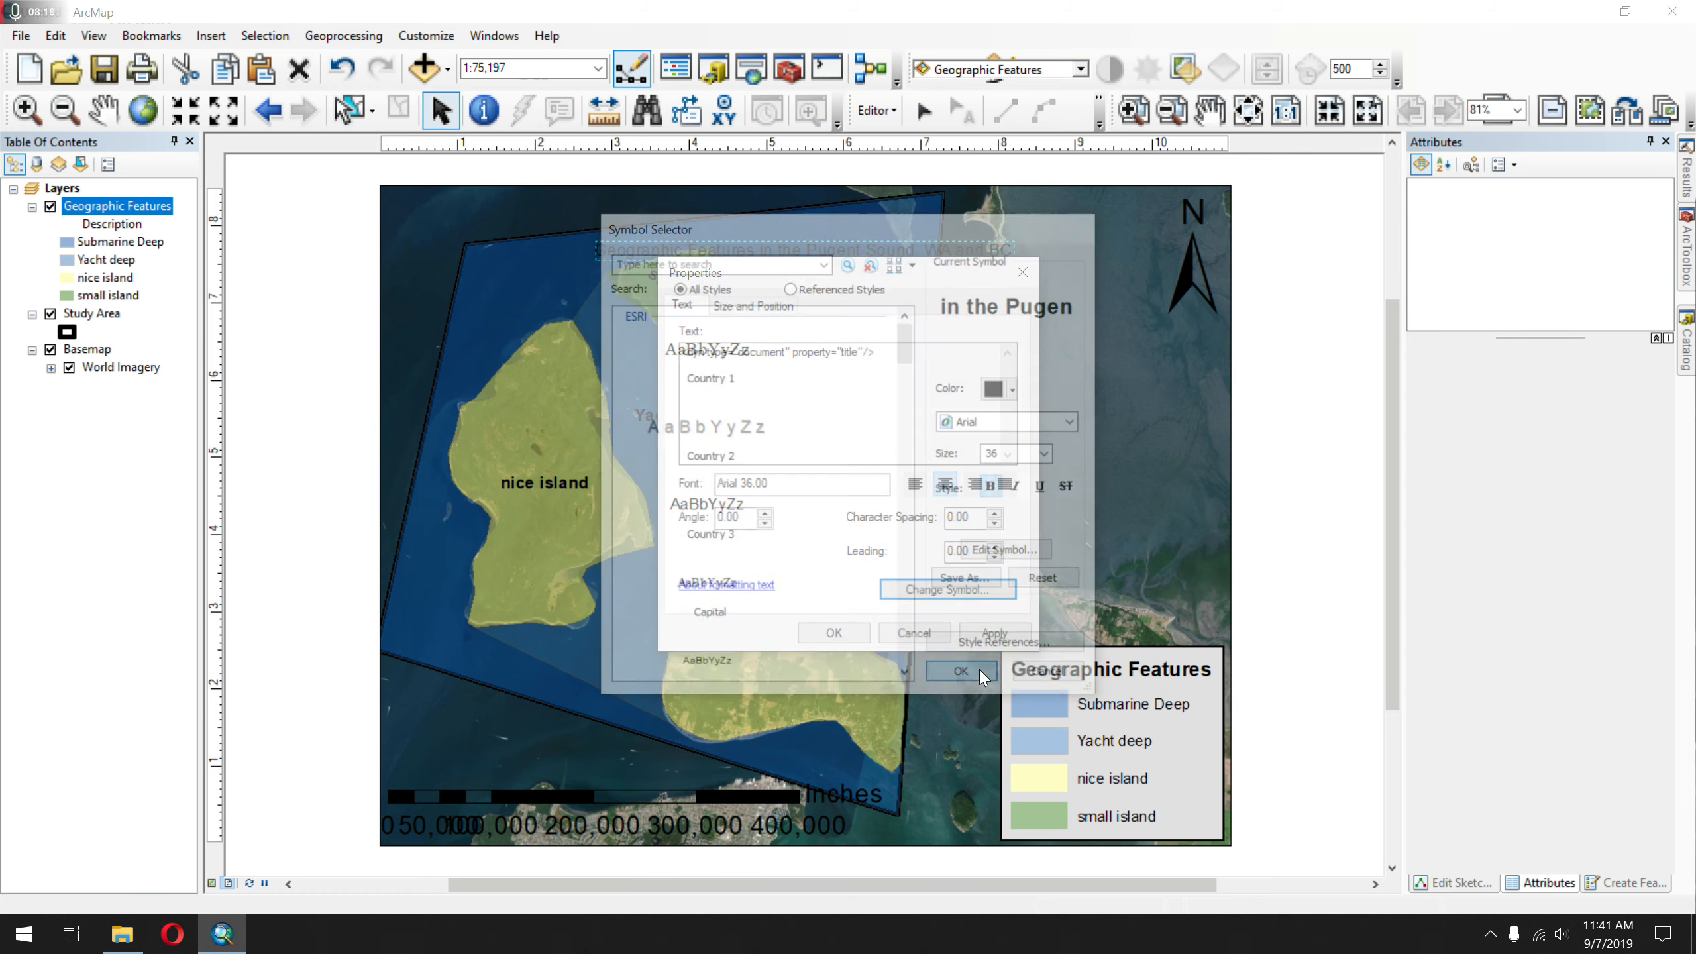
click(993, 633)
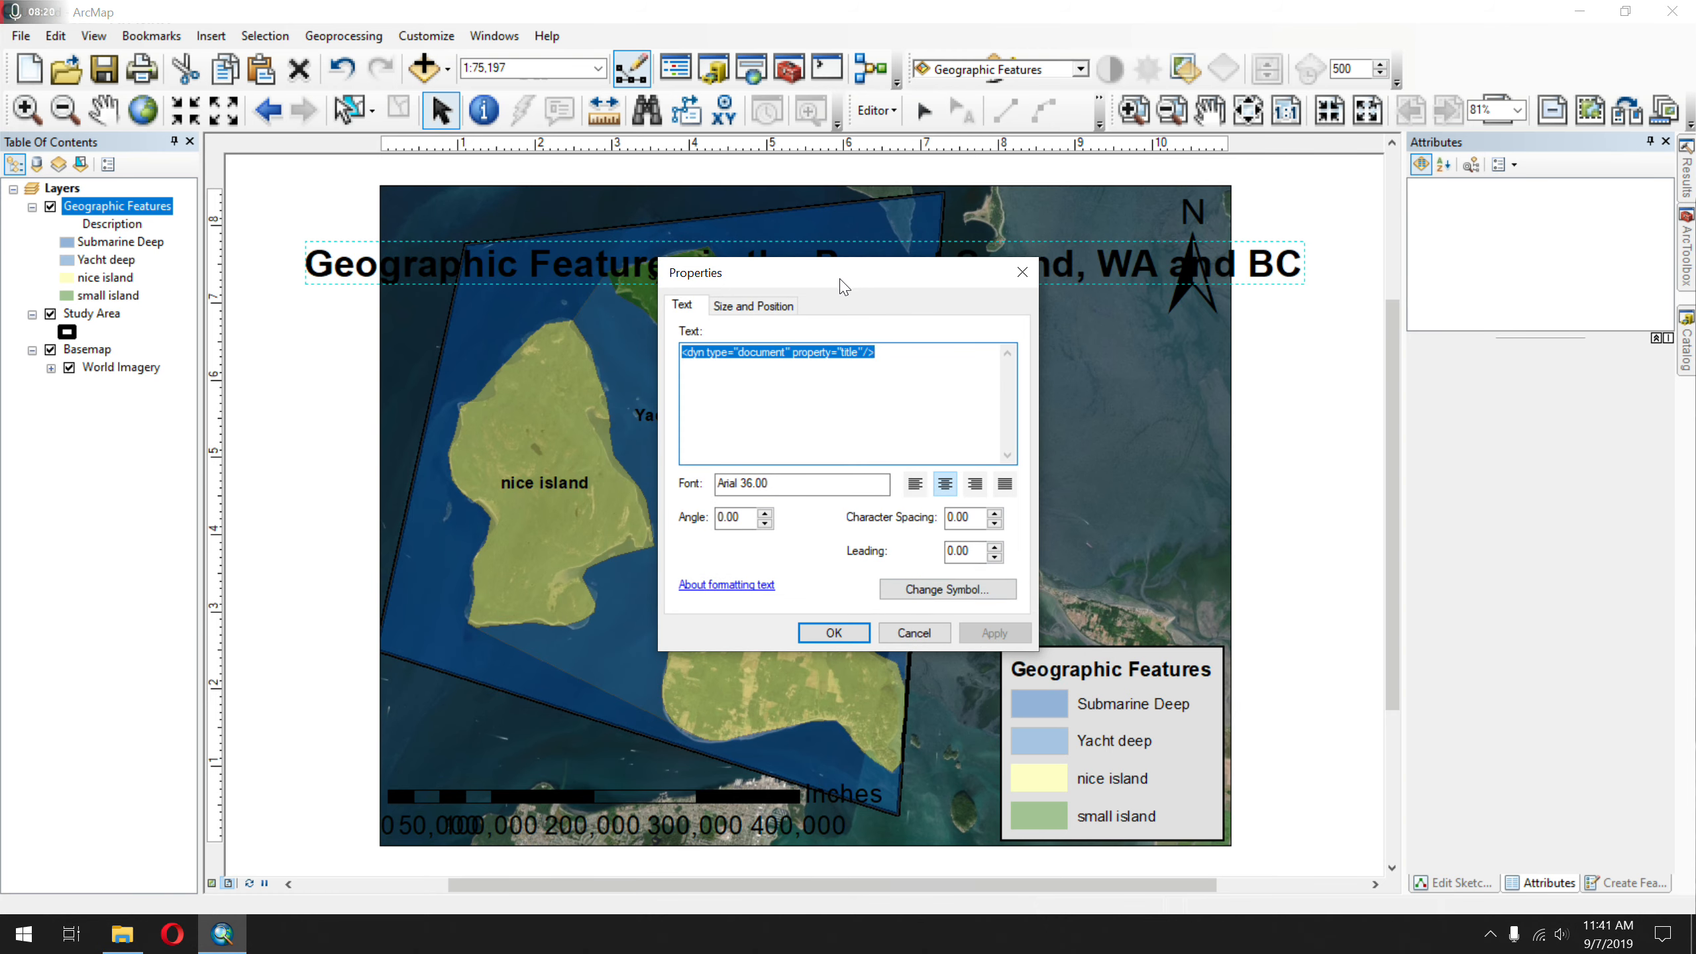
- Set the map title's text size to 28
click(948, 589)
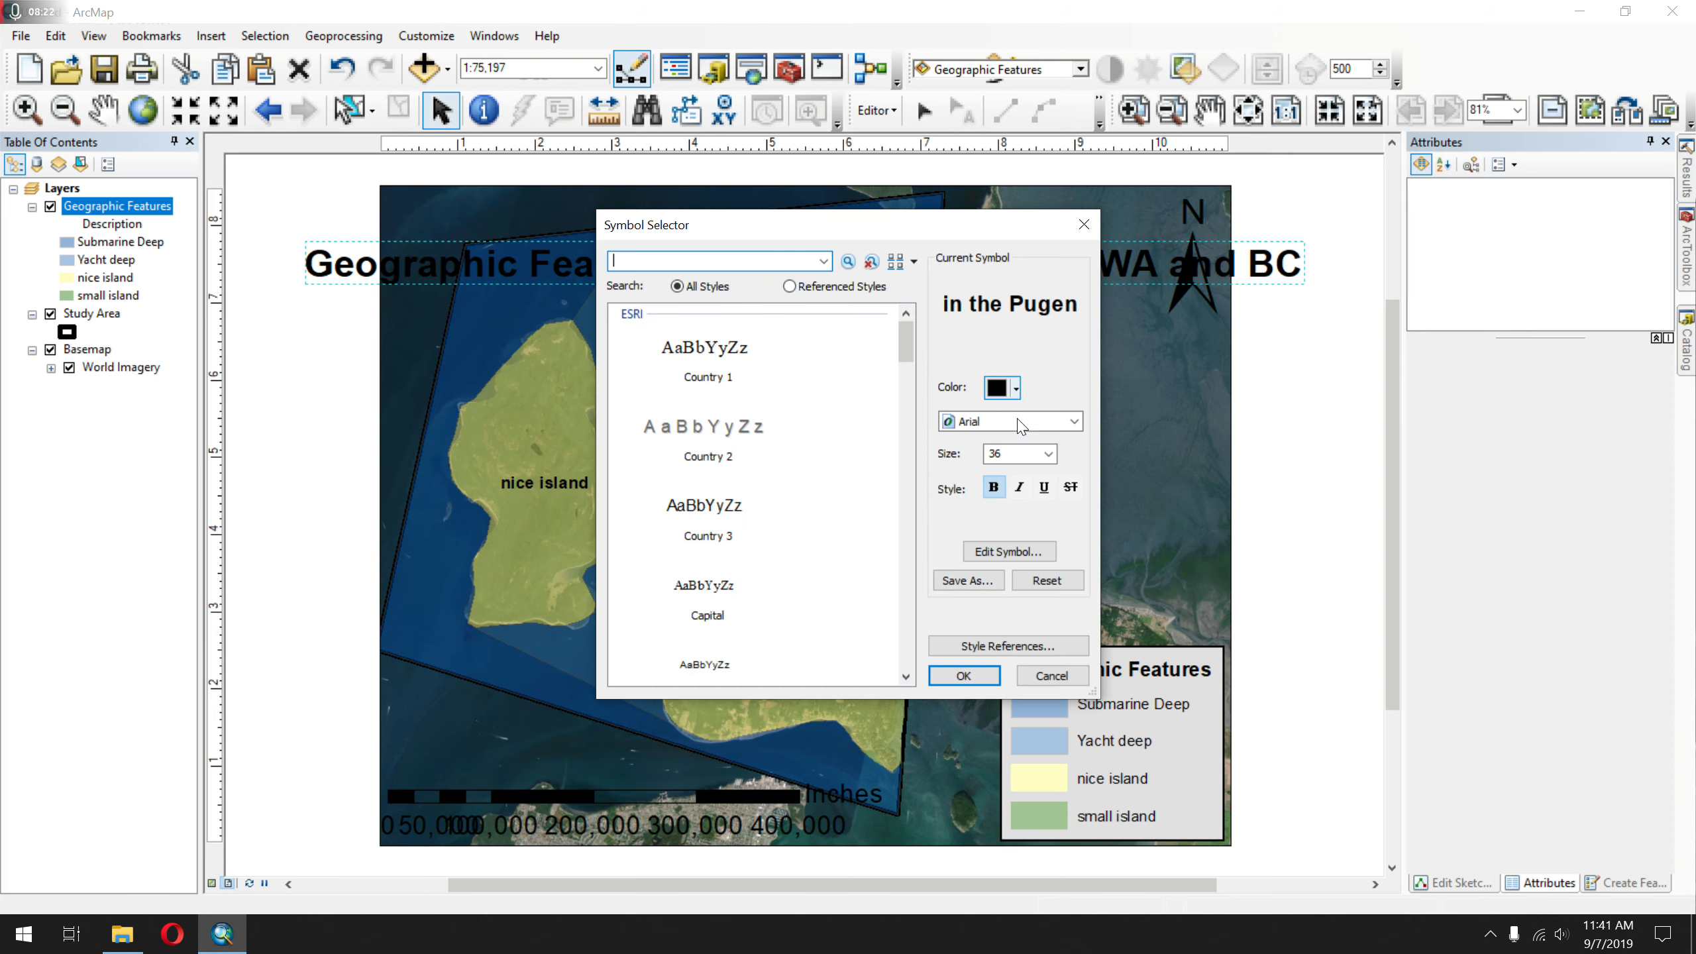
click(1048, 454)
click(1026, 553)
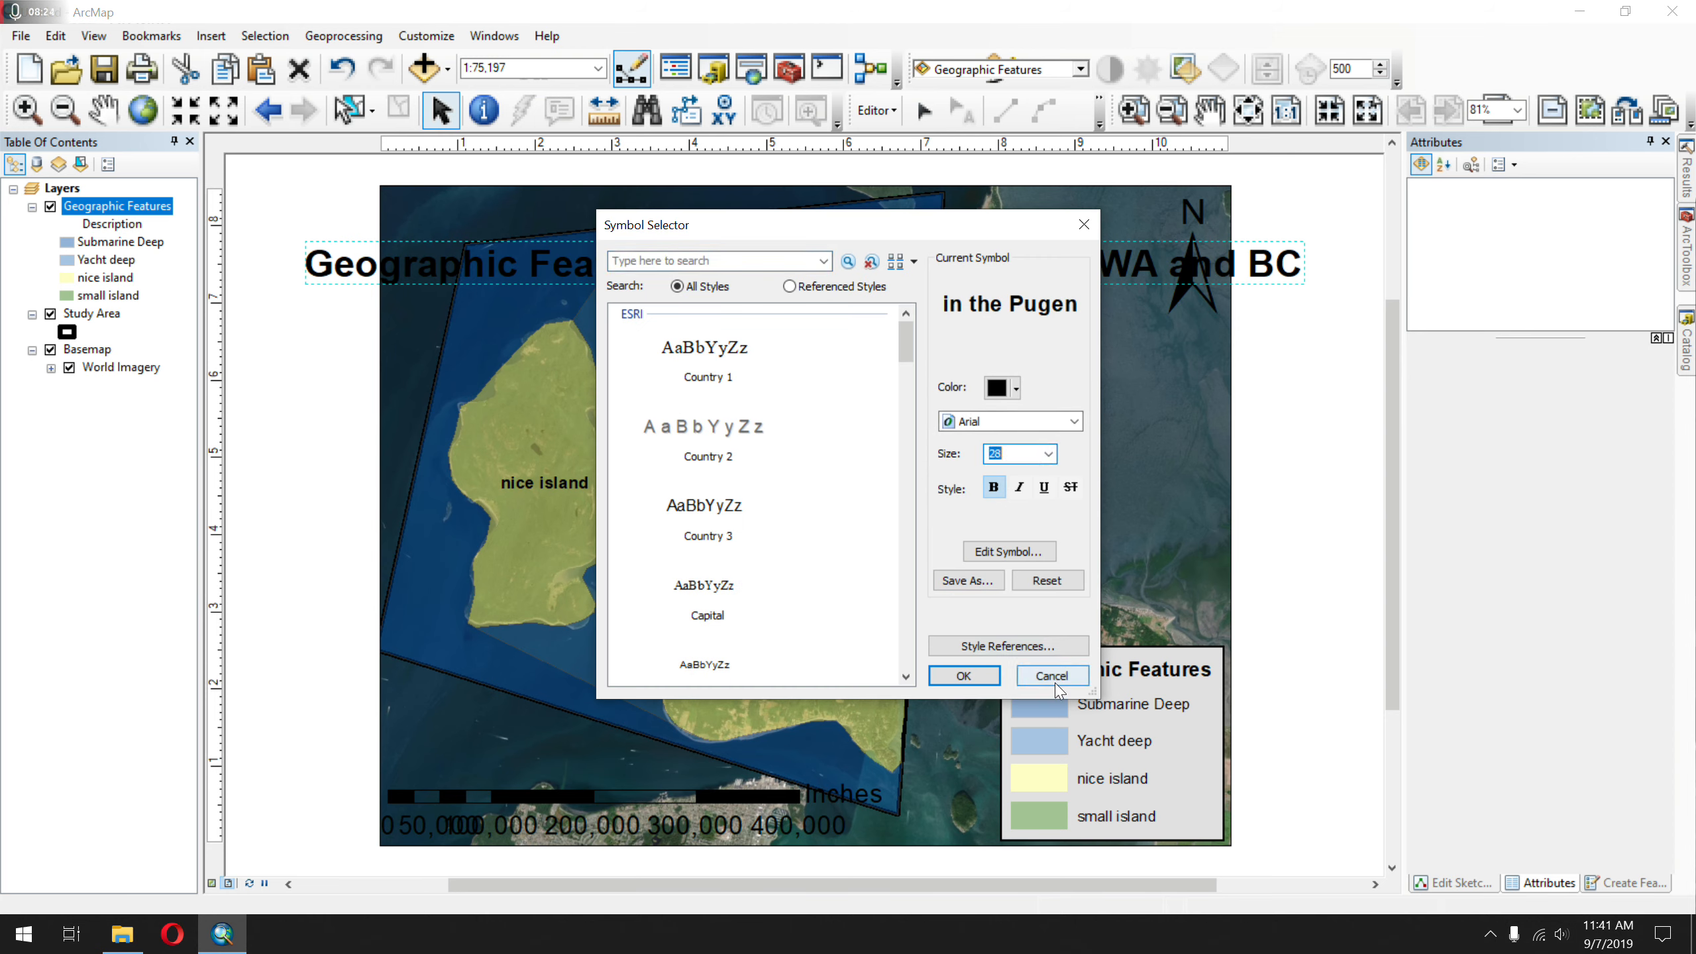
click(992, 677)
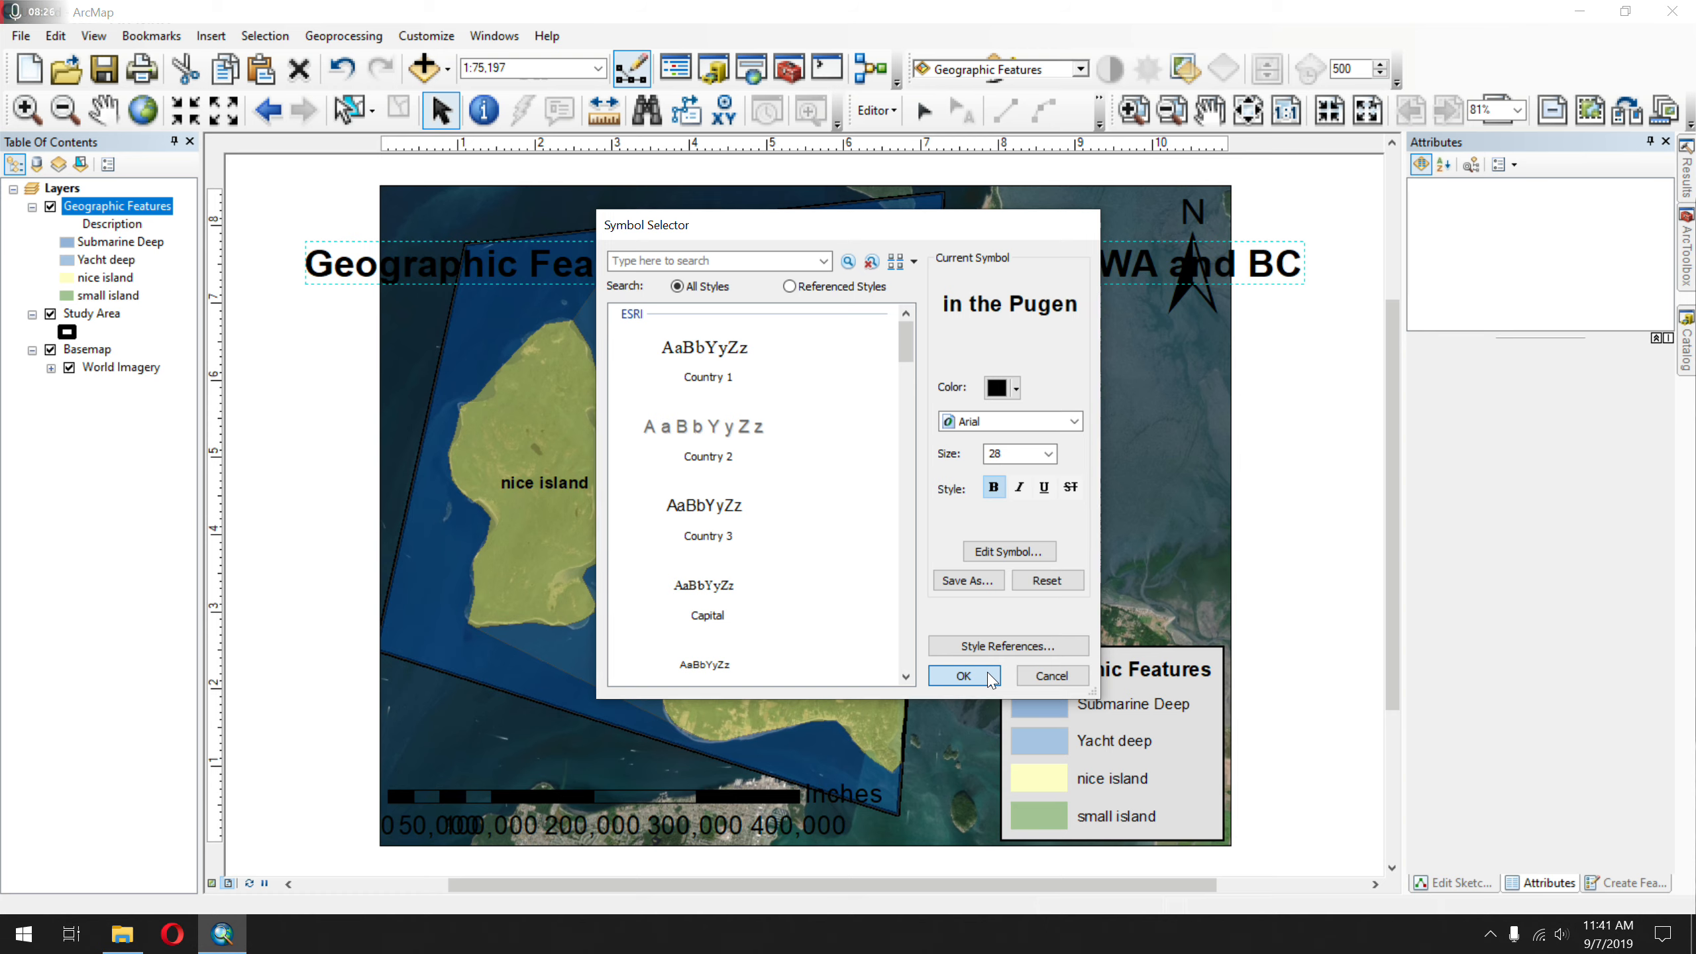
click(822, 632)
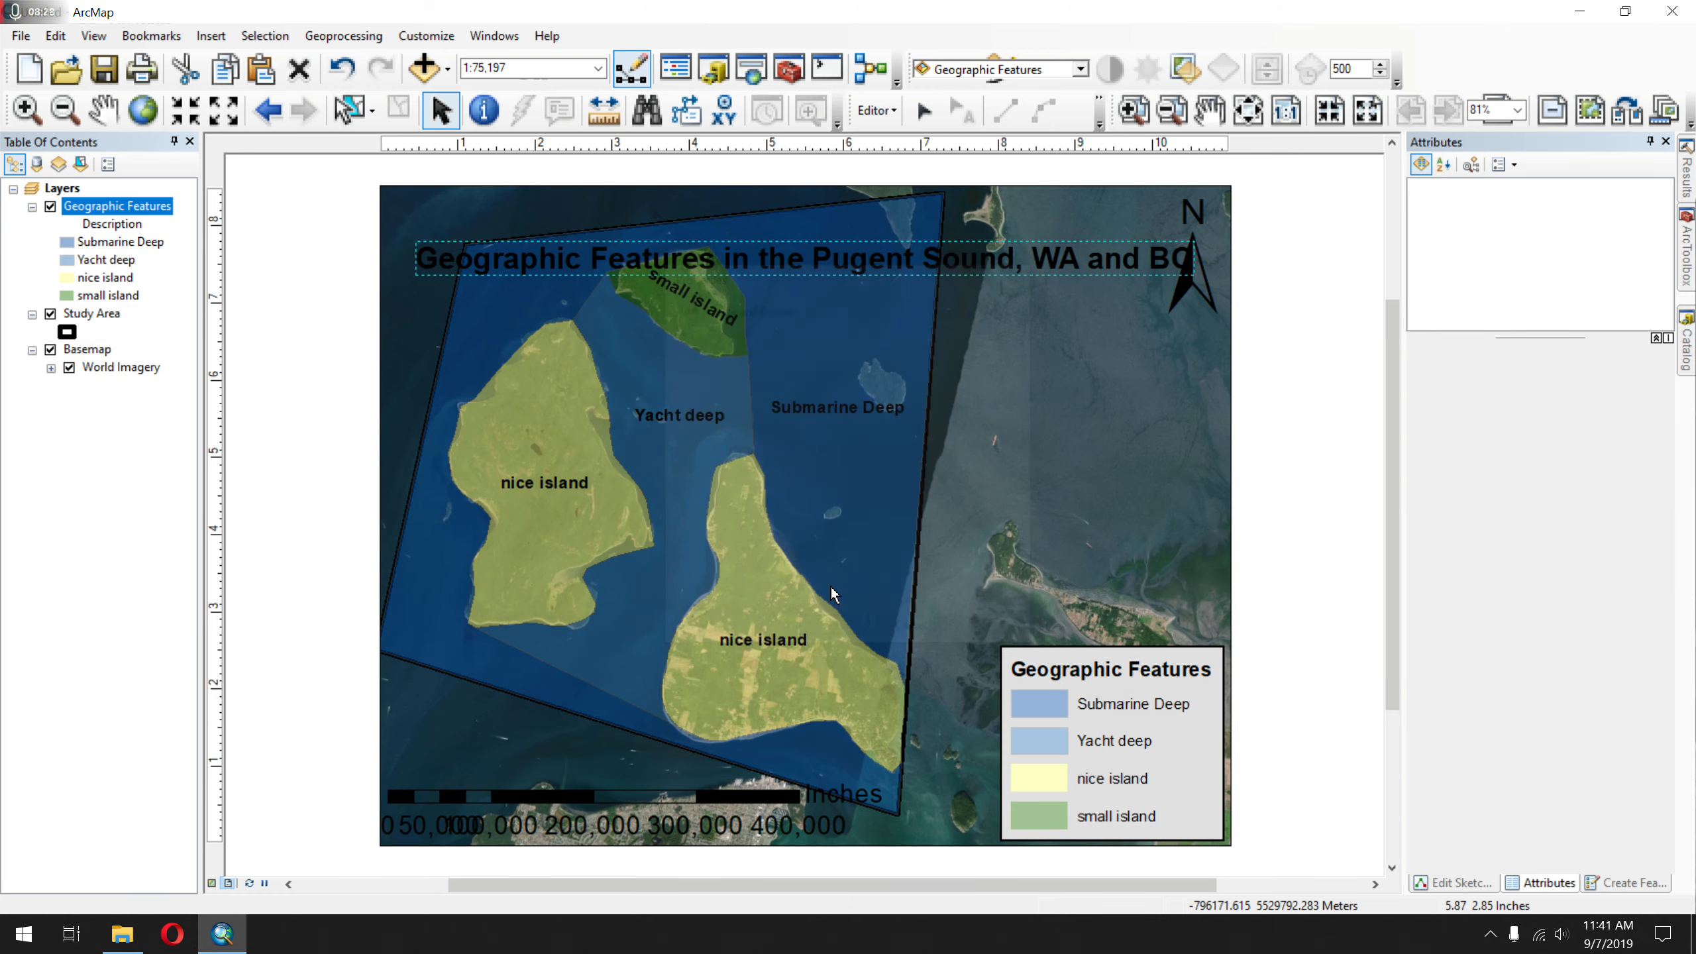
- Open the map title's text symbol for editing and examine its general, formatted and advanced text settings
right_click(773, 273)
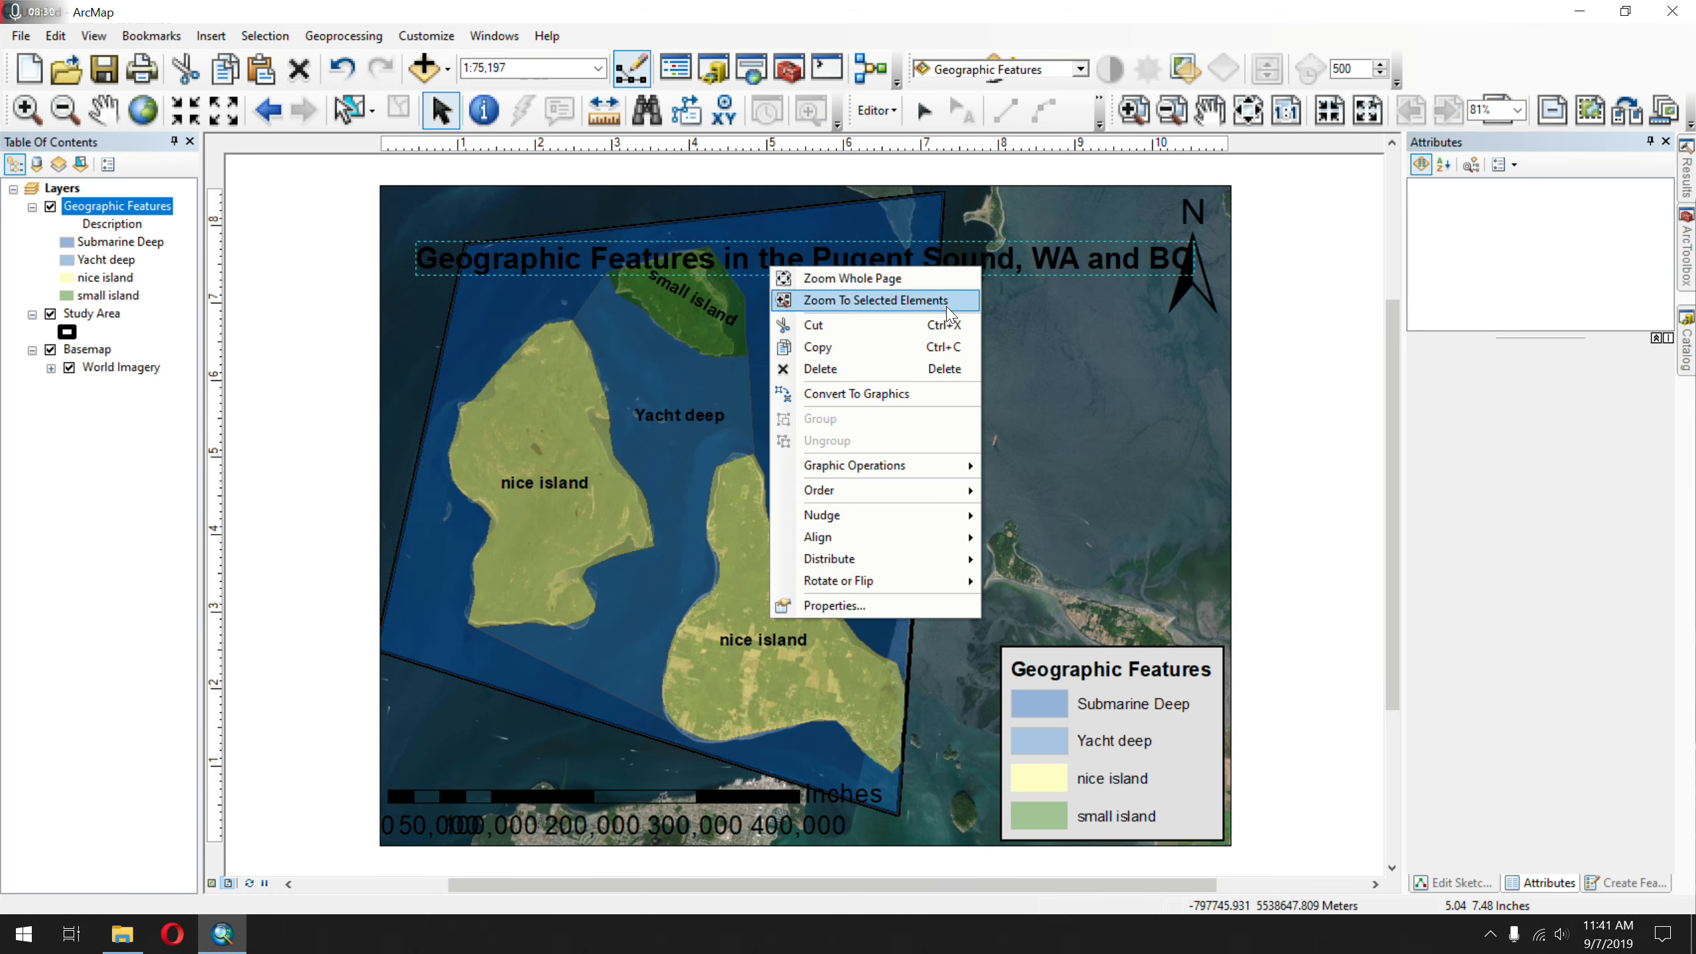
mouse_move(951, 546)
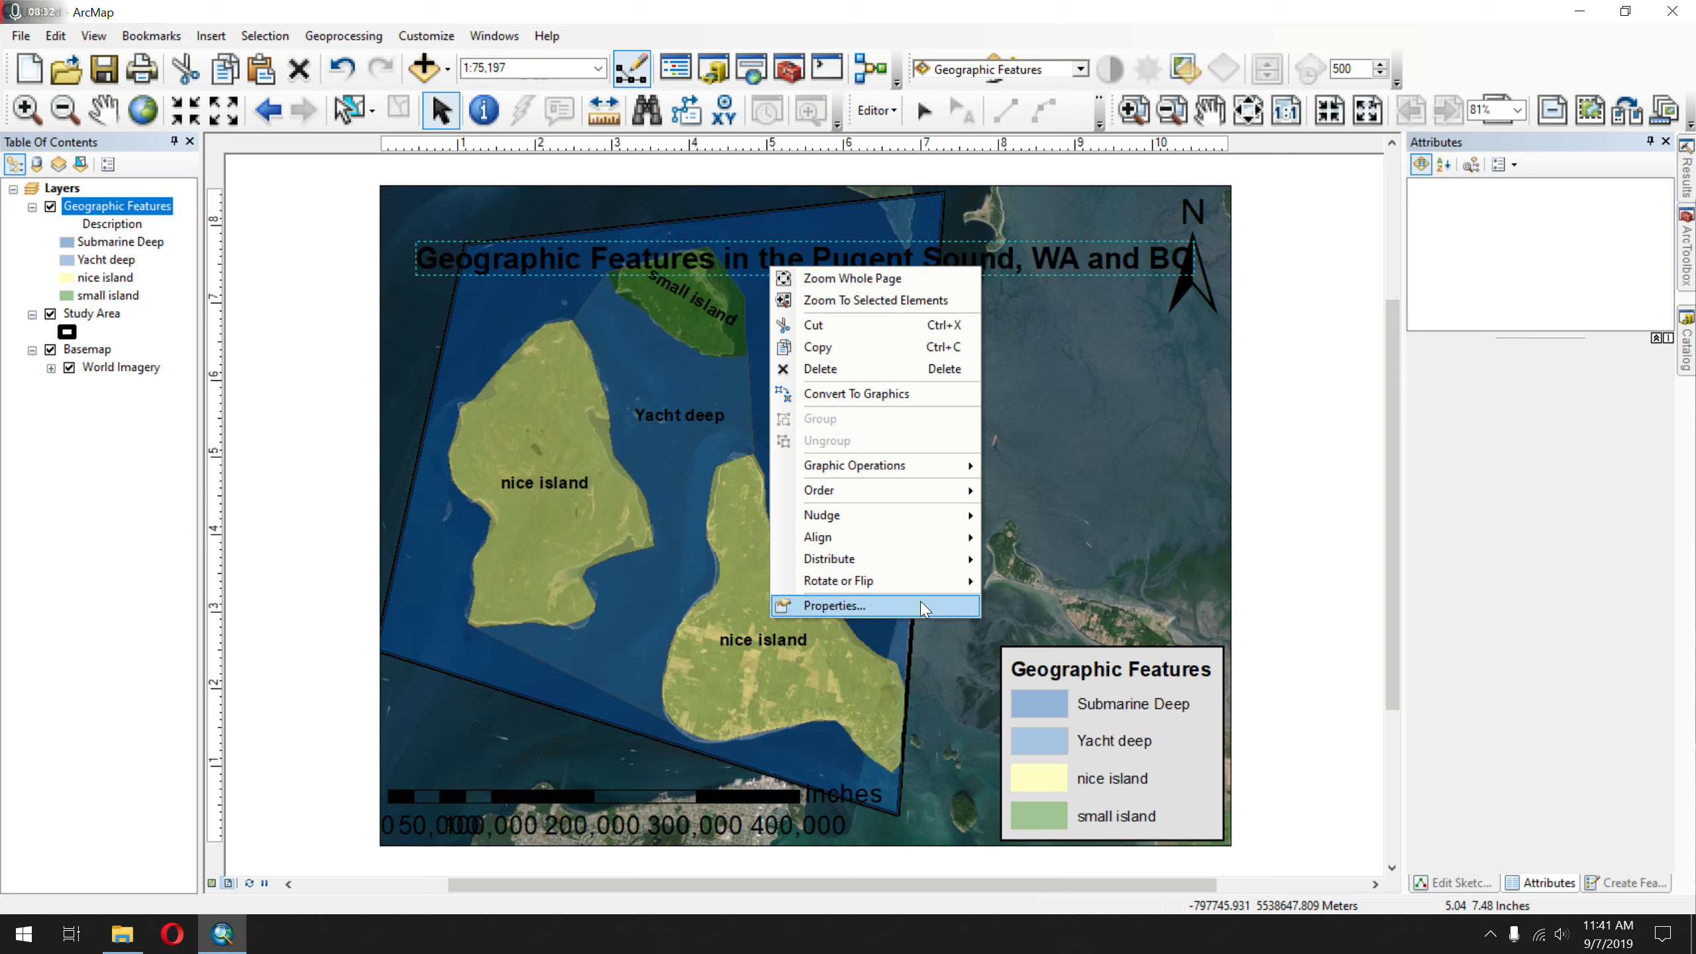
mouse_move(884, 493)
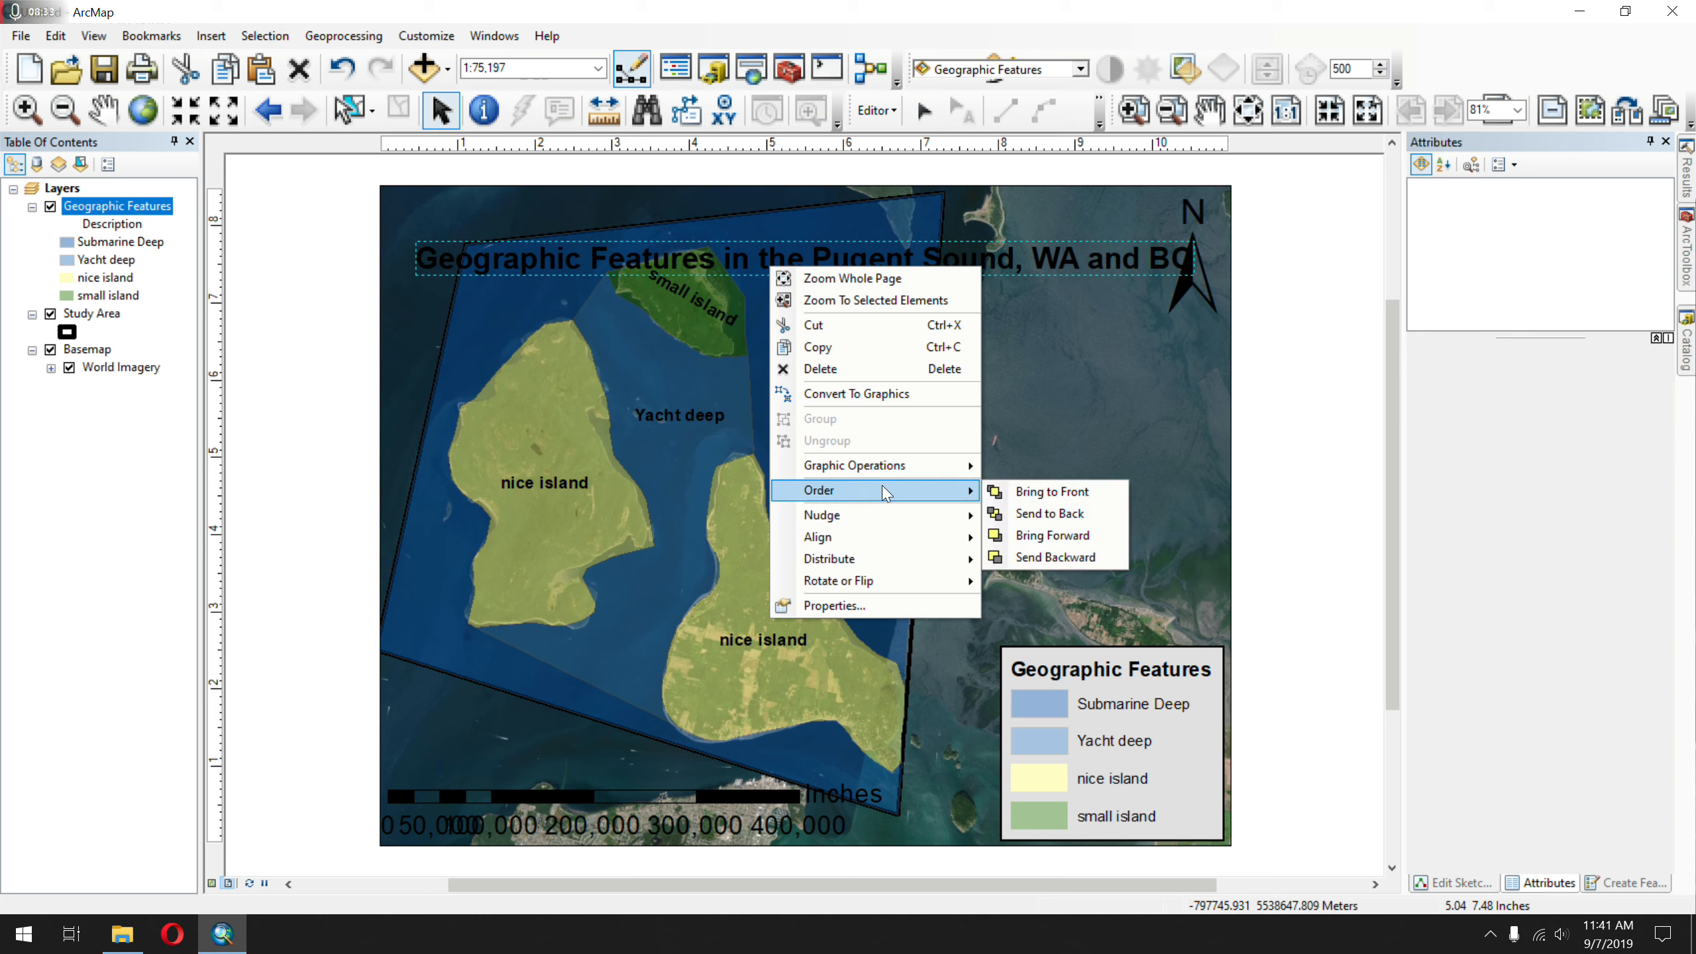
click(910, 604)
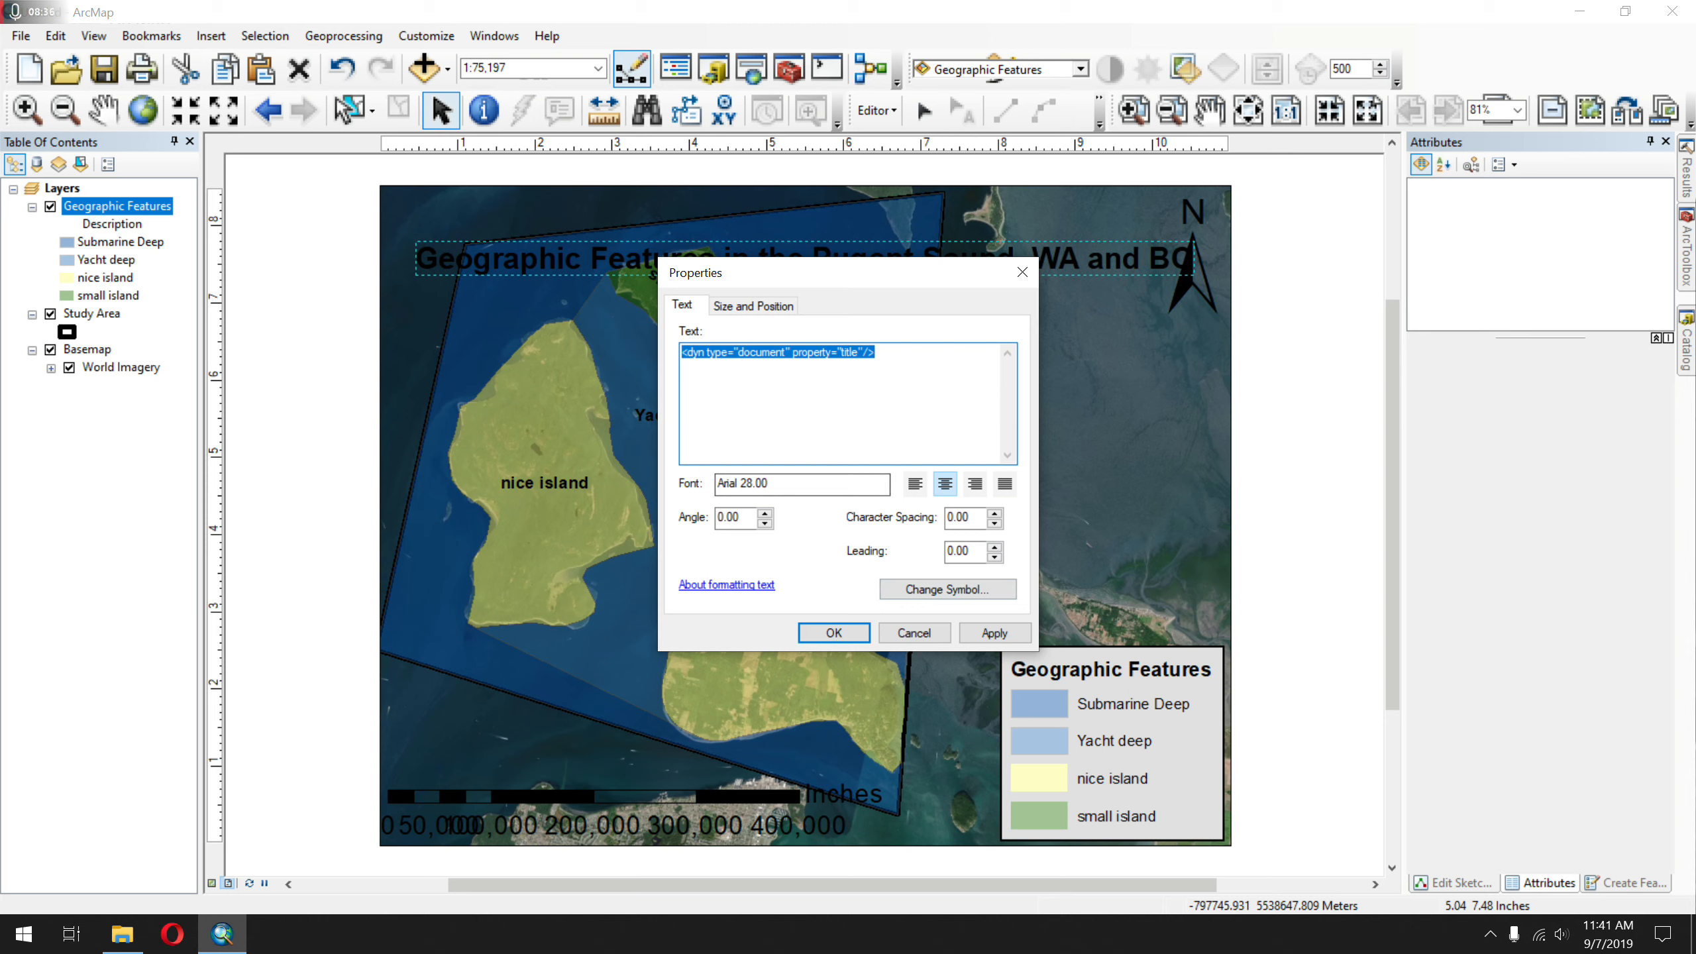
click(753, 306)
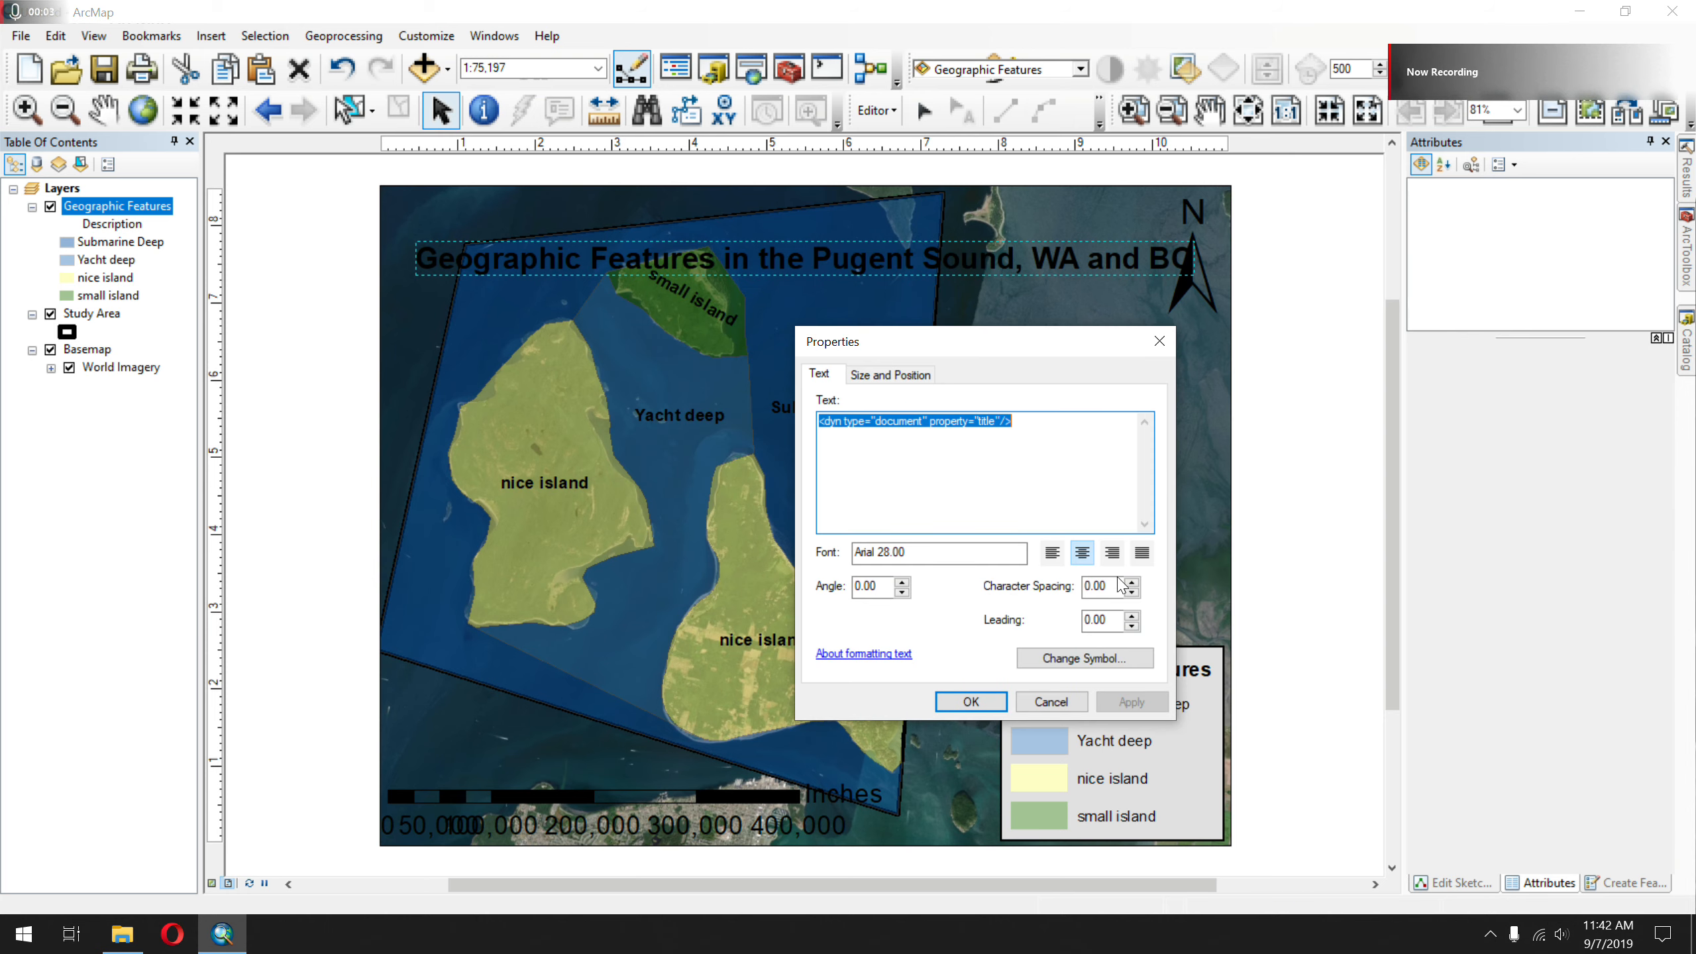
click(1127, 661)
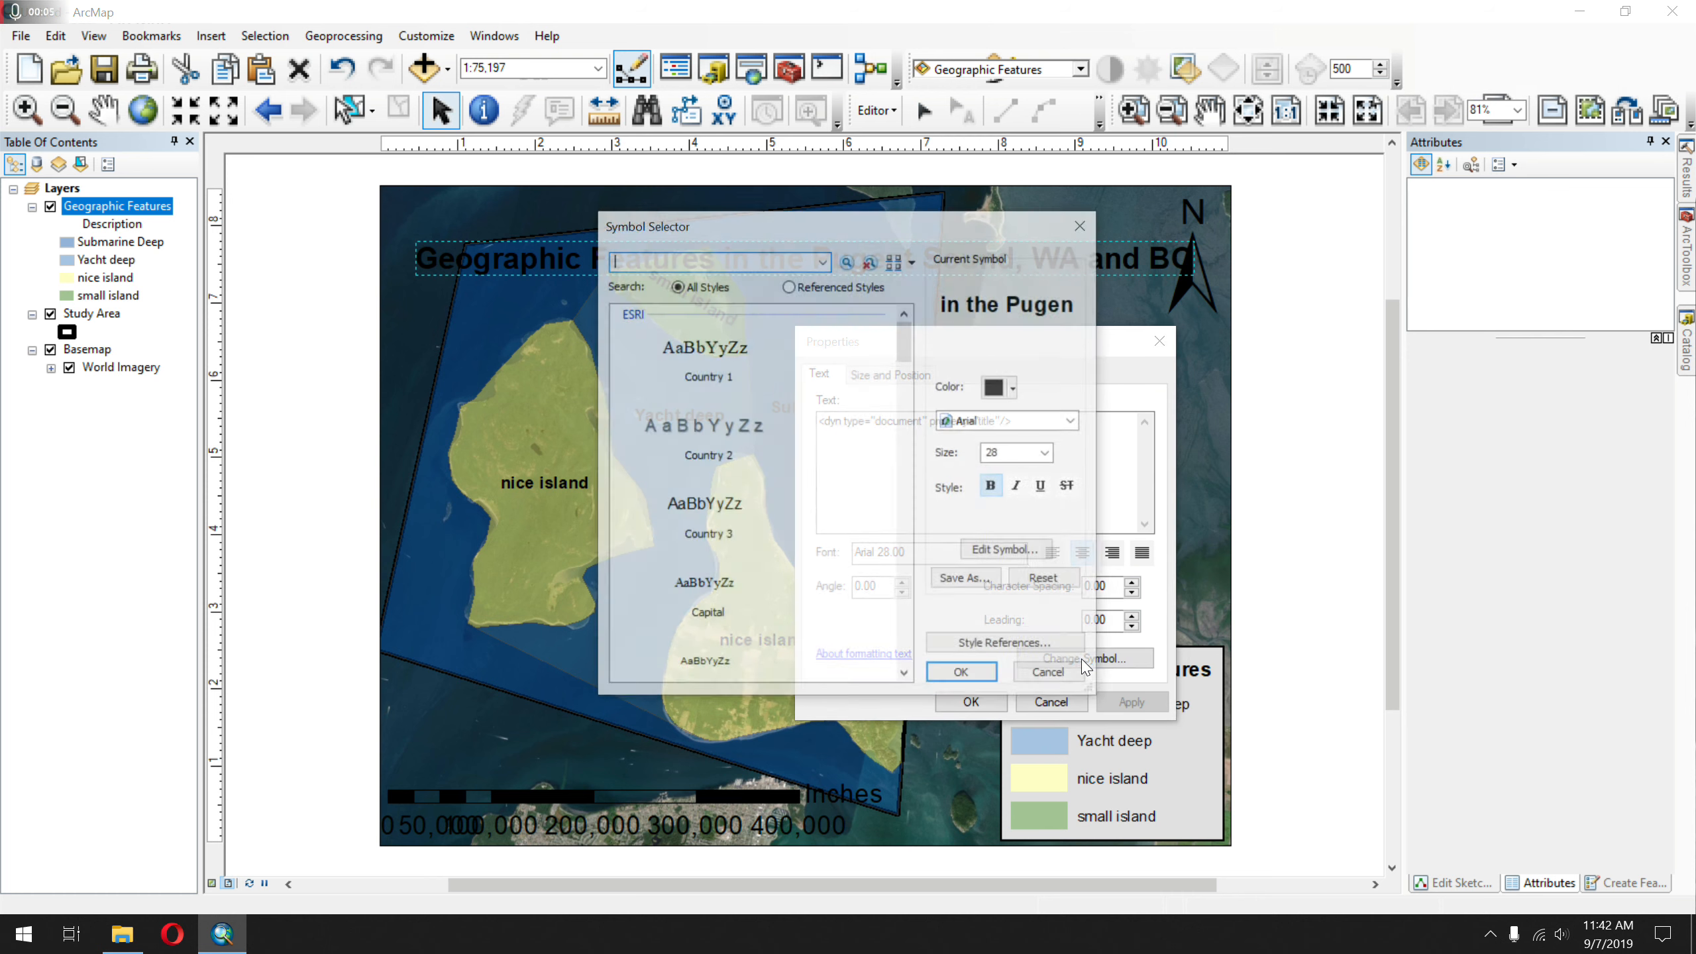
click(1027, 553)
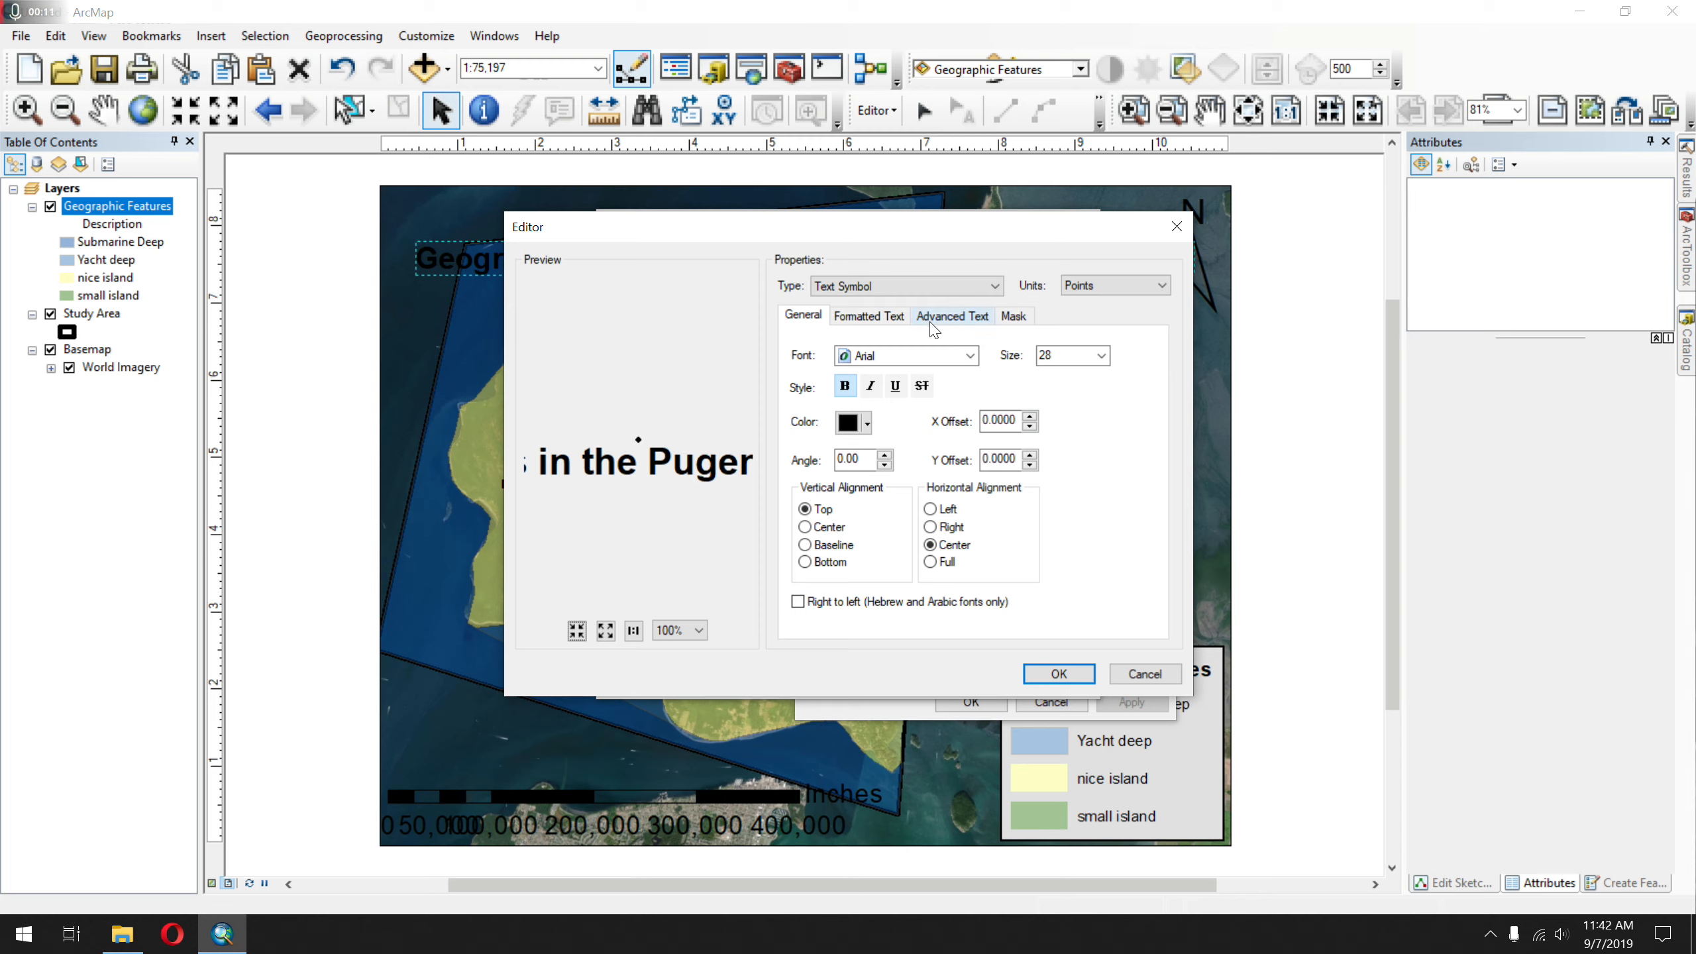
click(869, 317)
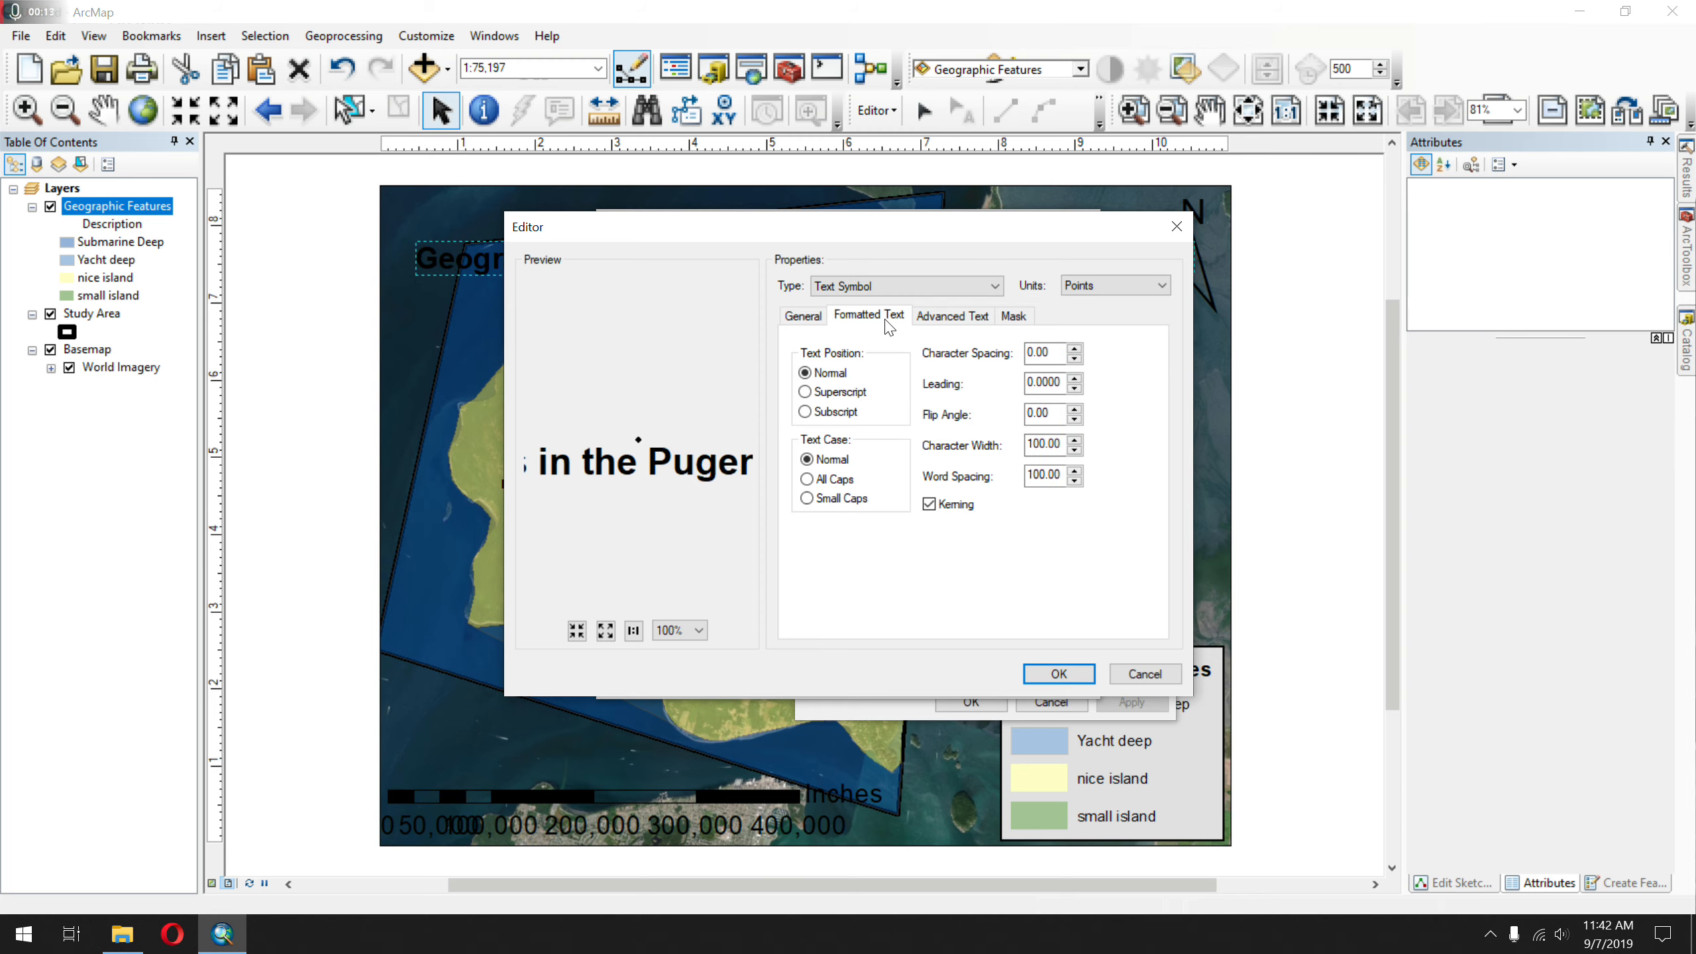
click(789, 316)
click(979, 318)
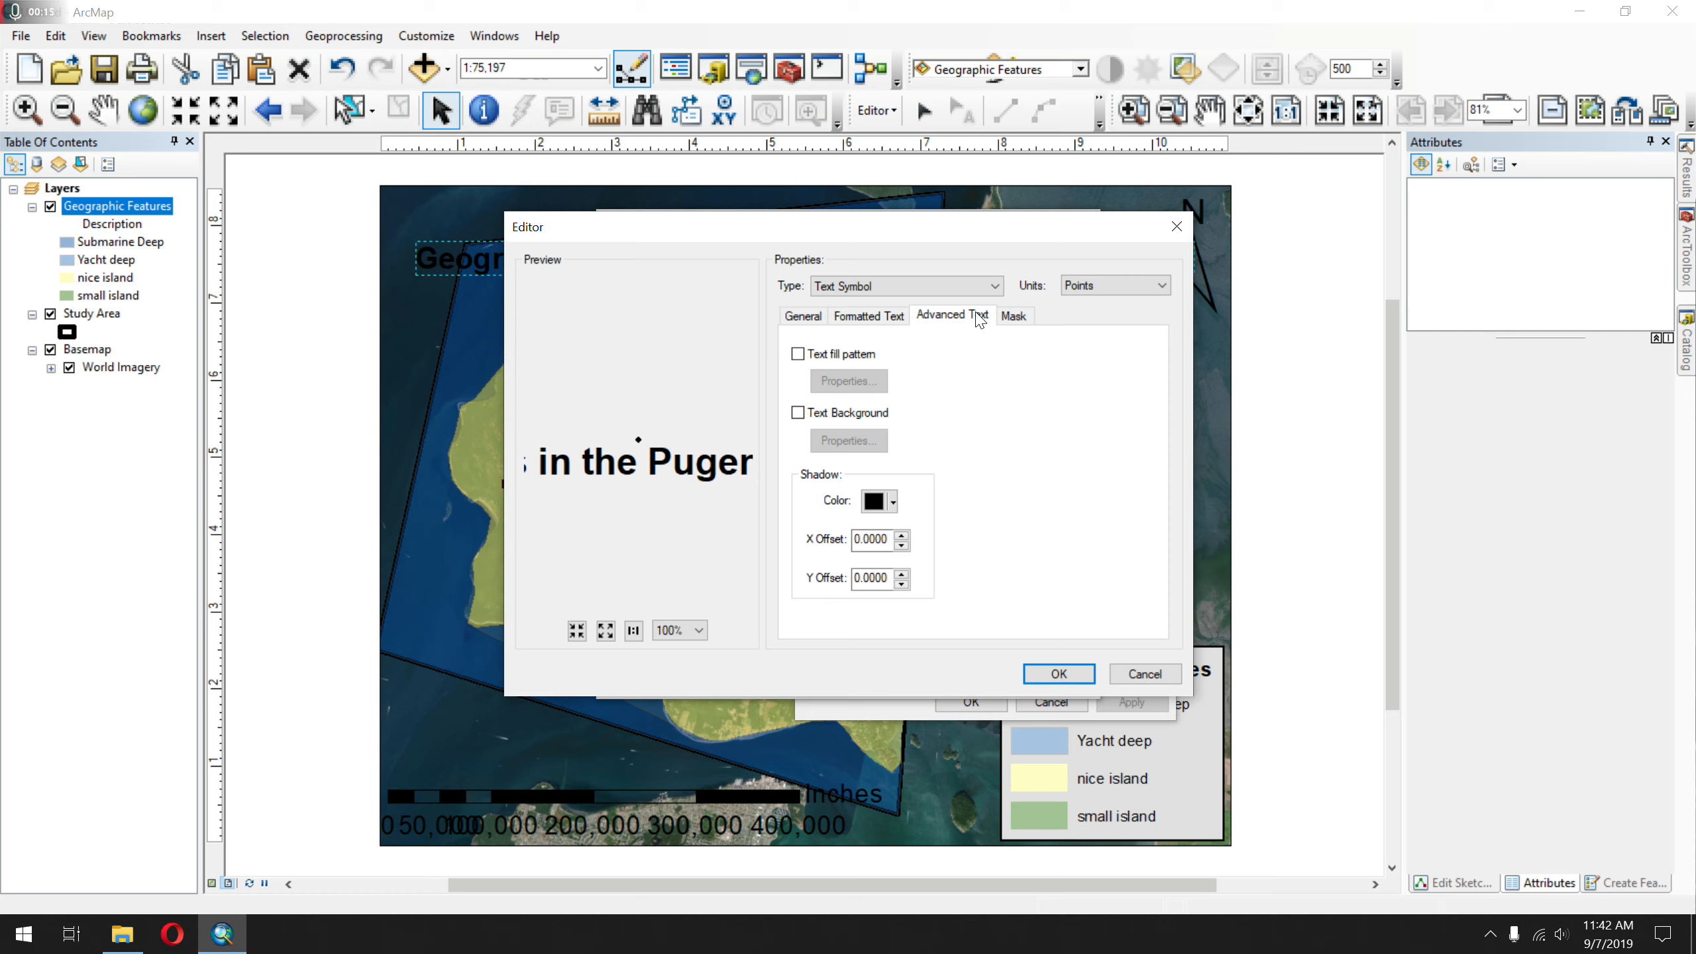
- Add a text background to the map title using the square-cornered balloon callout style
click(797, 412)
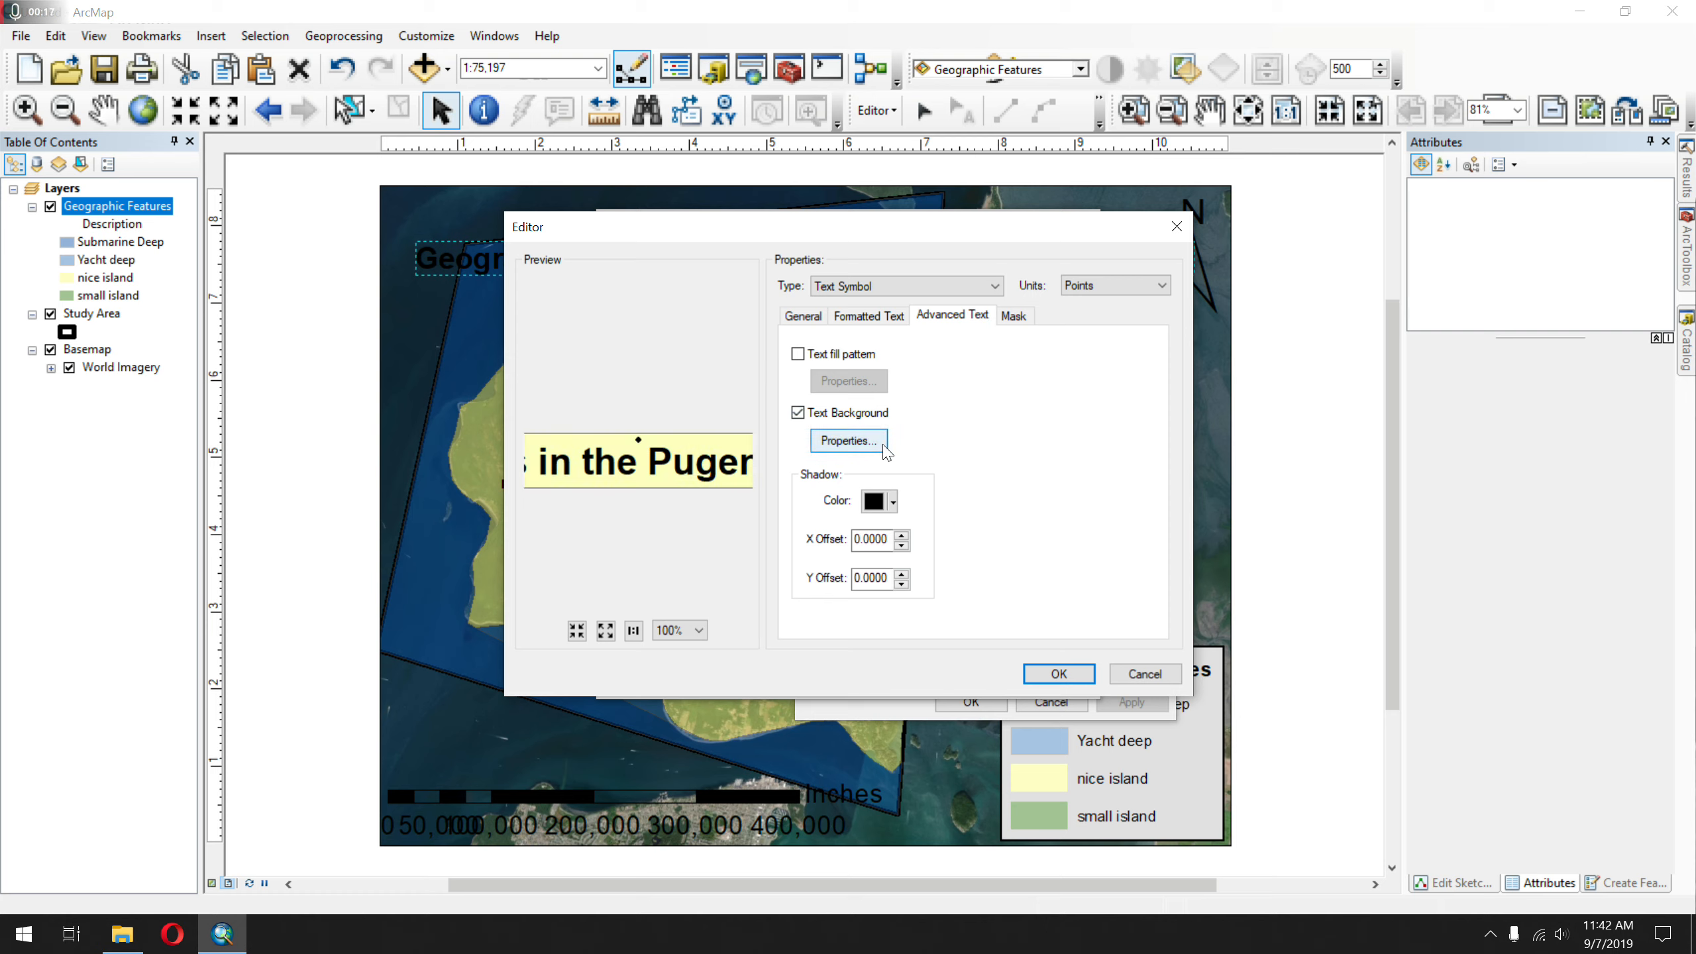
click(868, 441)
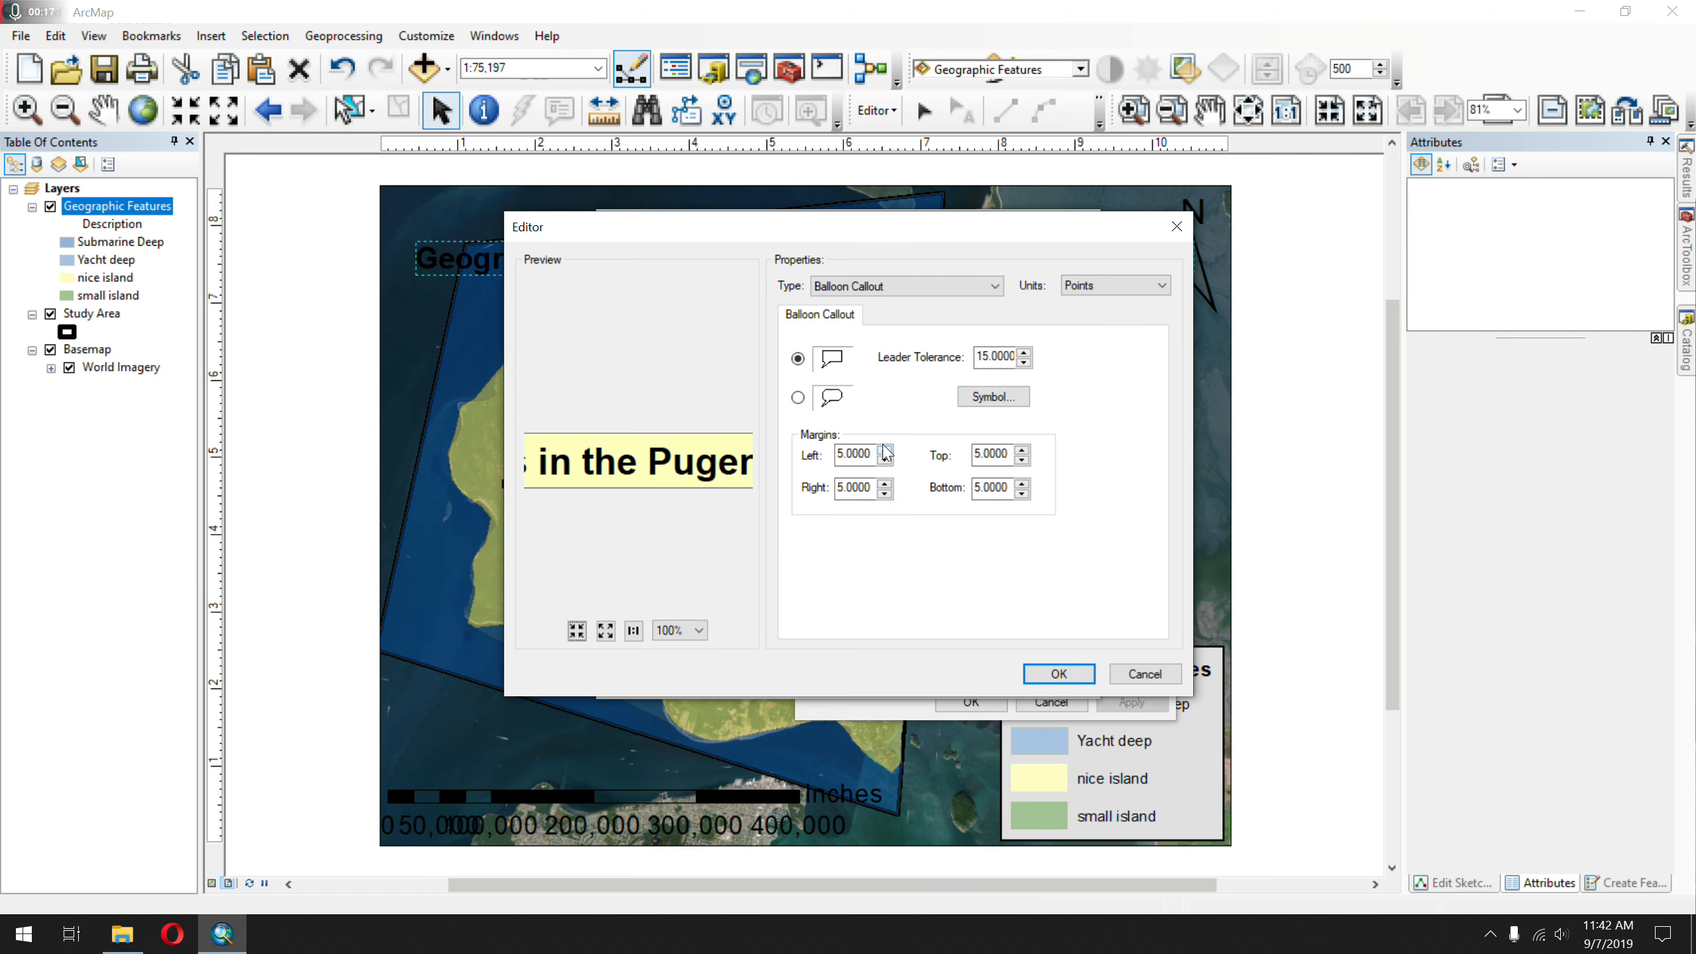
click(797, 397)
click(797, 359)
click(1069, 674)
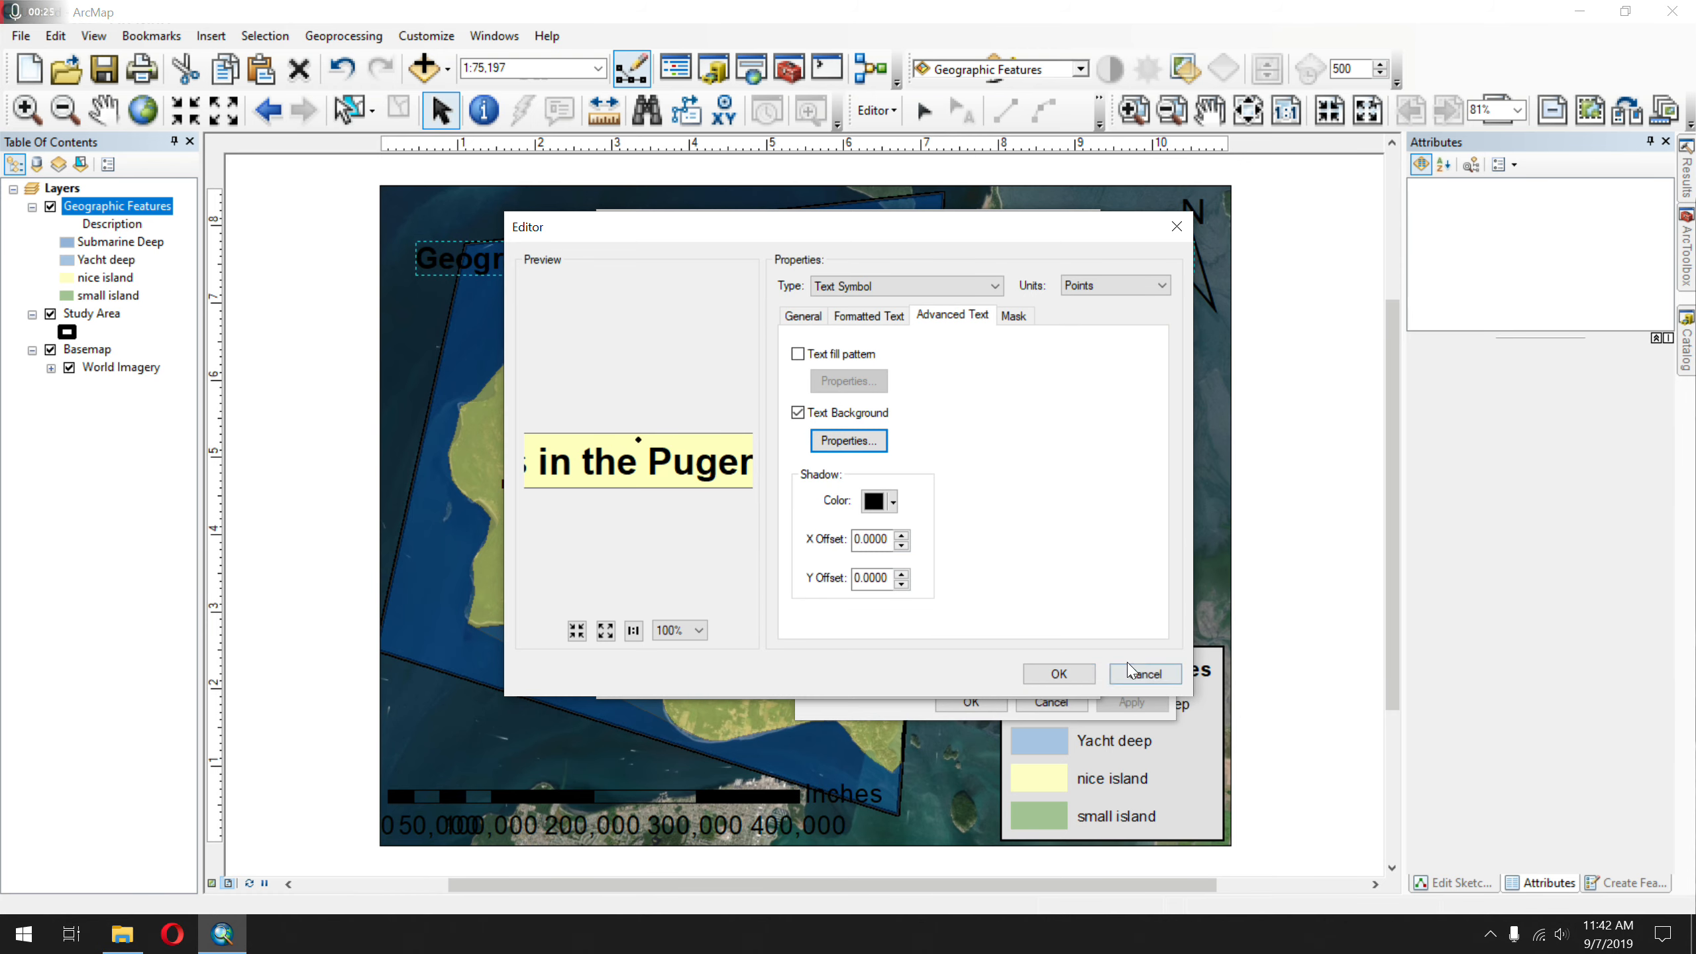
click(1065, 670)
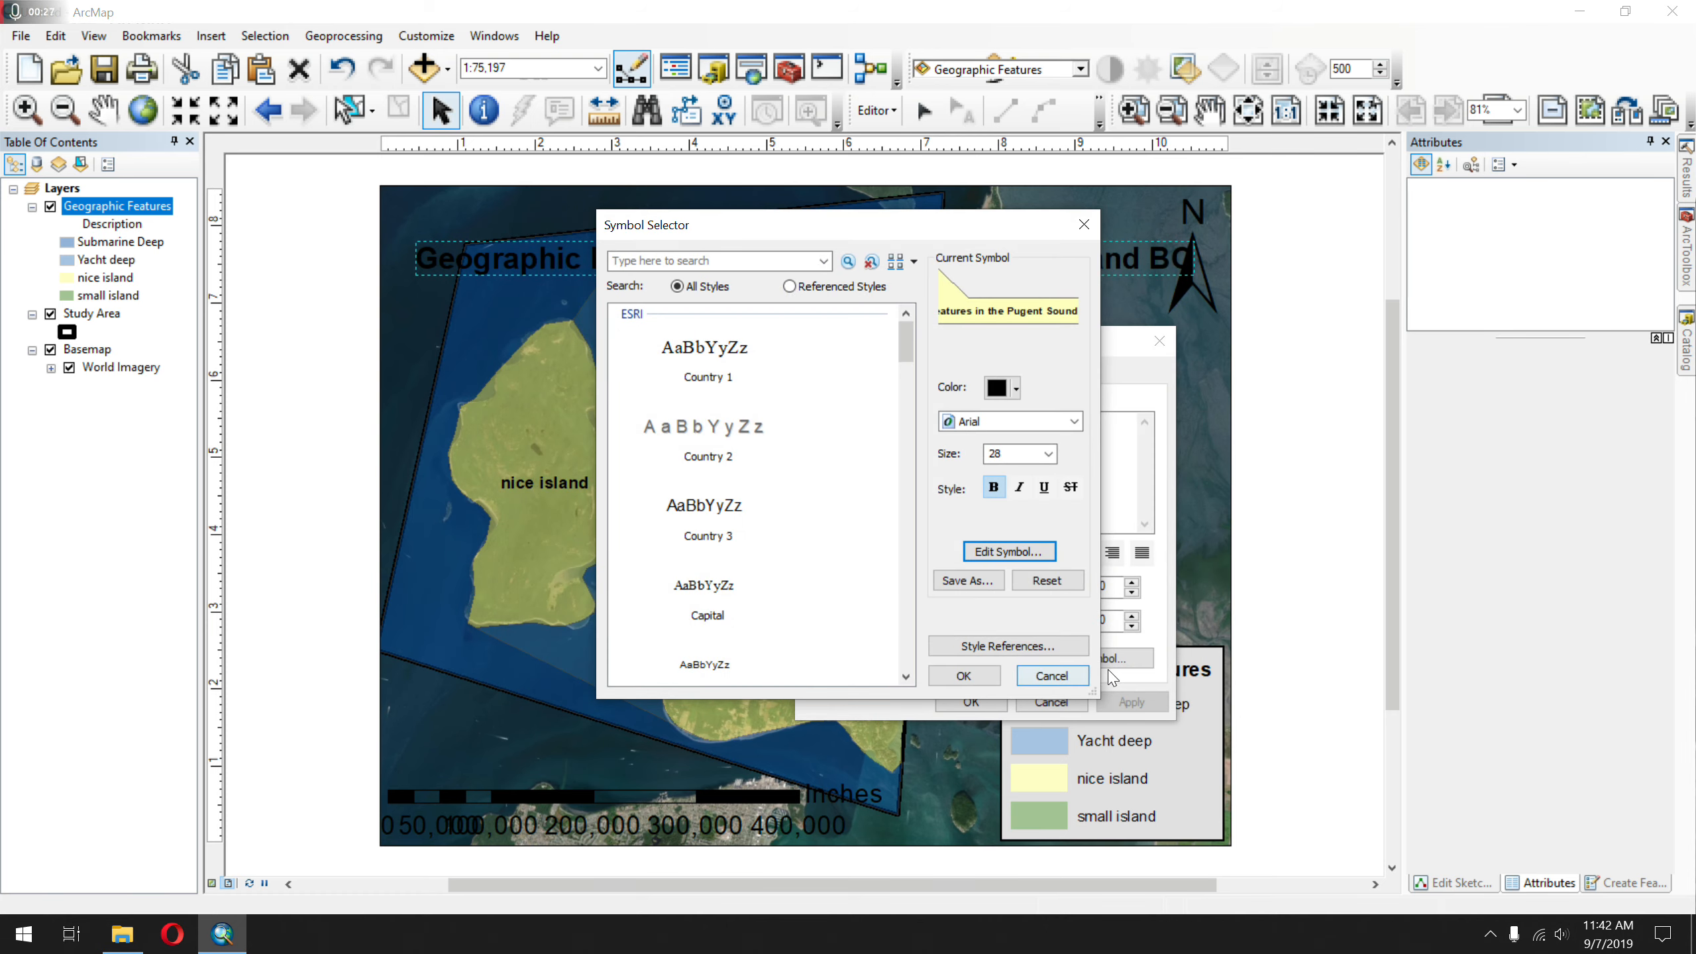
click(965, 674)
click(1133, 701)
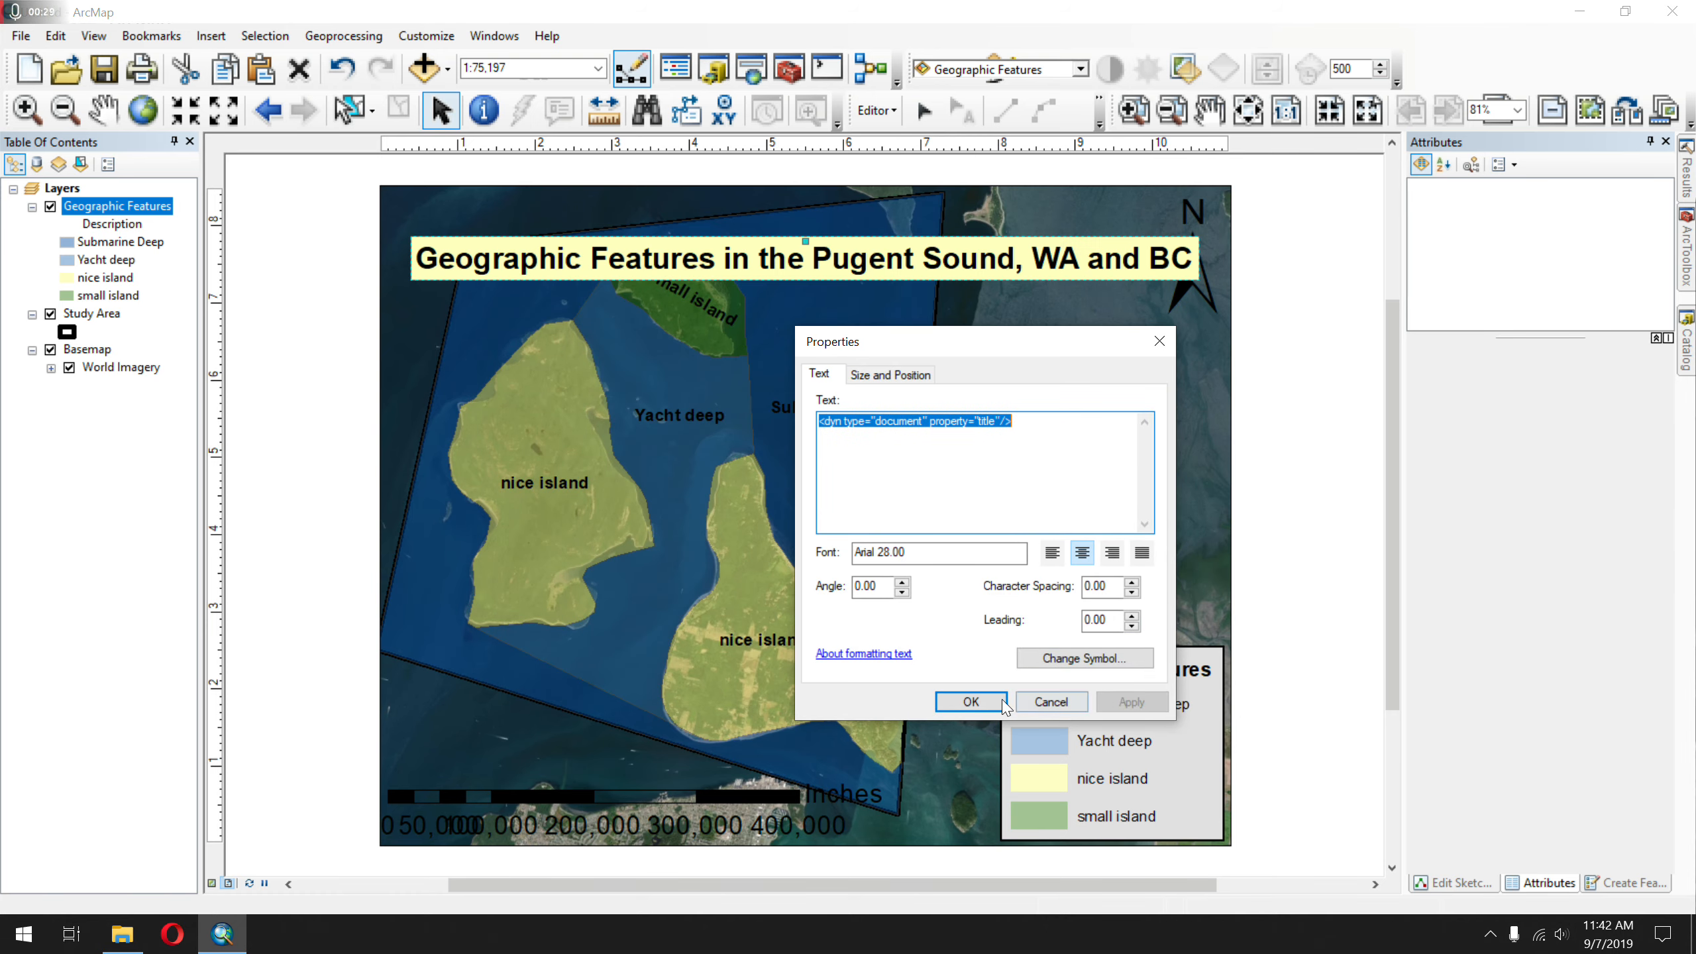
click(969, 703)
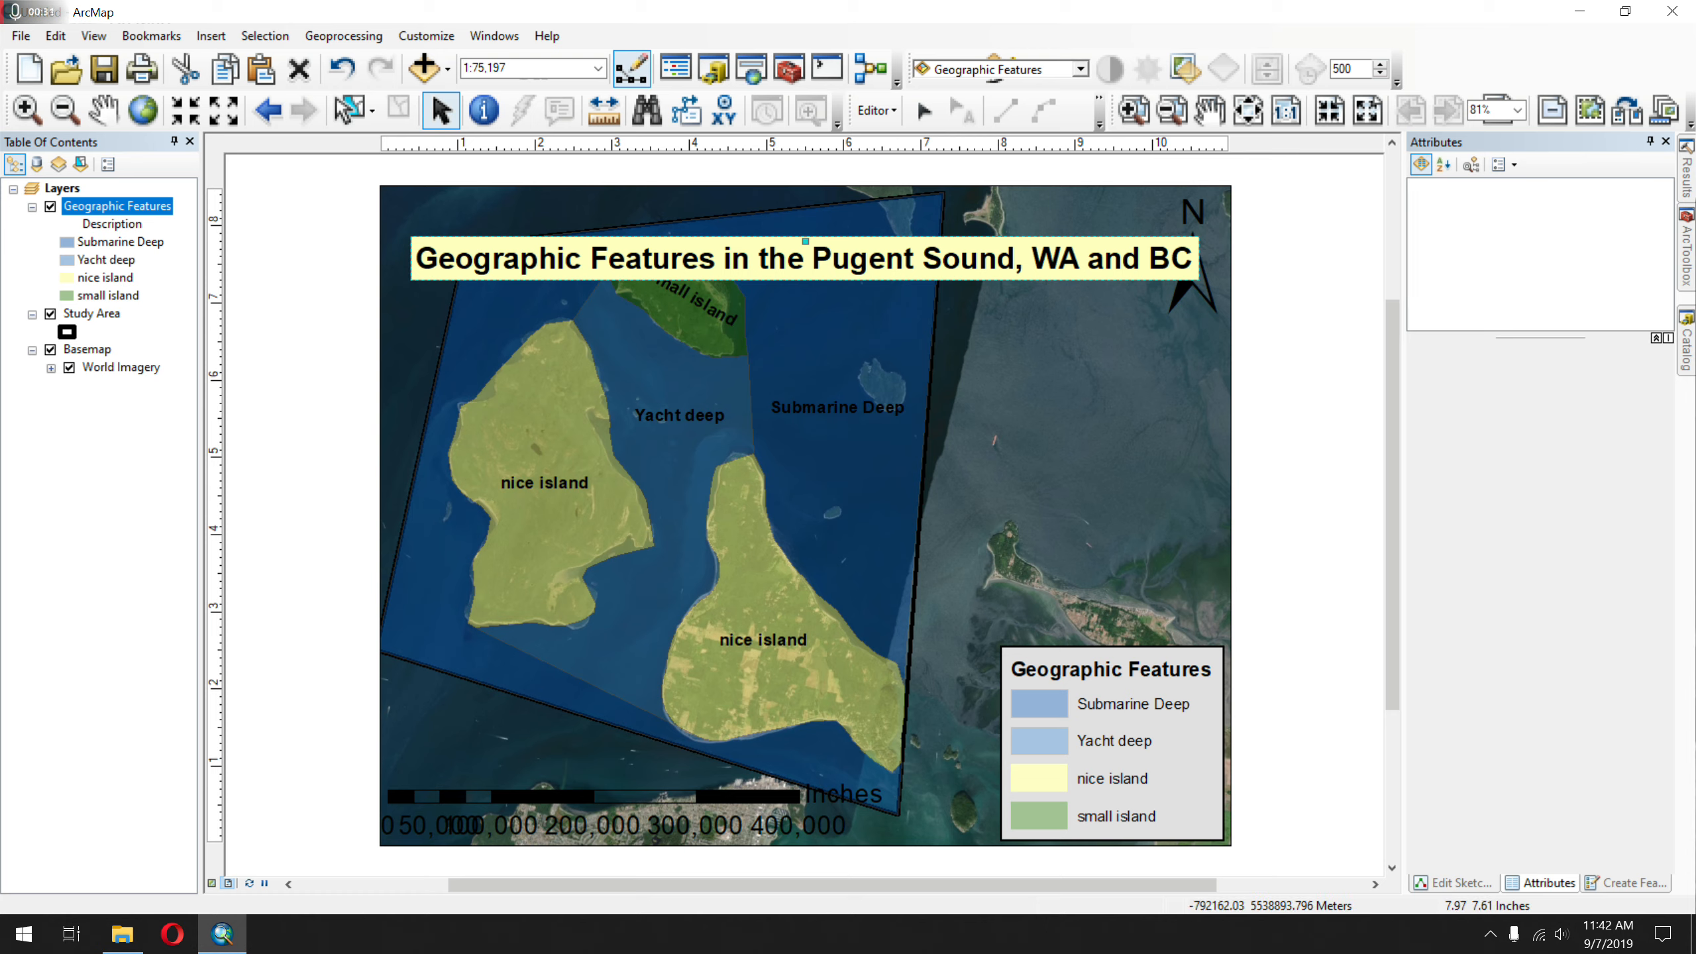
- Move the title to the top edge of the map, directly beside the north arrow
drag(1001, 249, 967, 209)
click(968, 209)
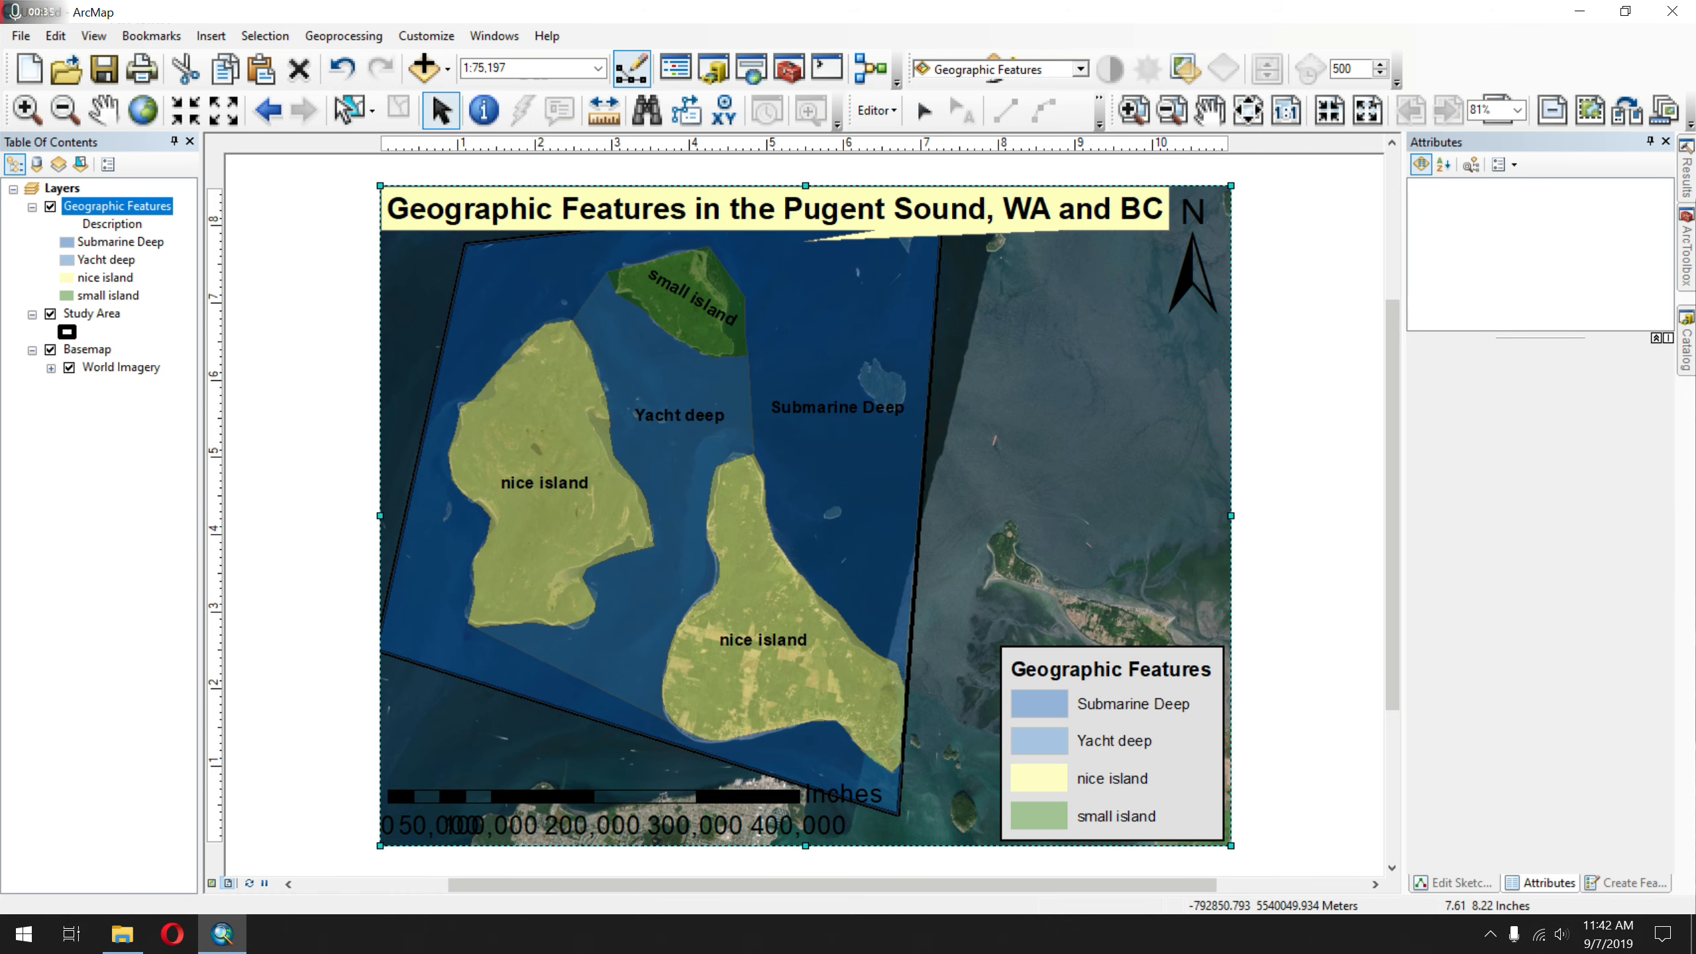
click(1049, 206)
double_click(596, 202)
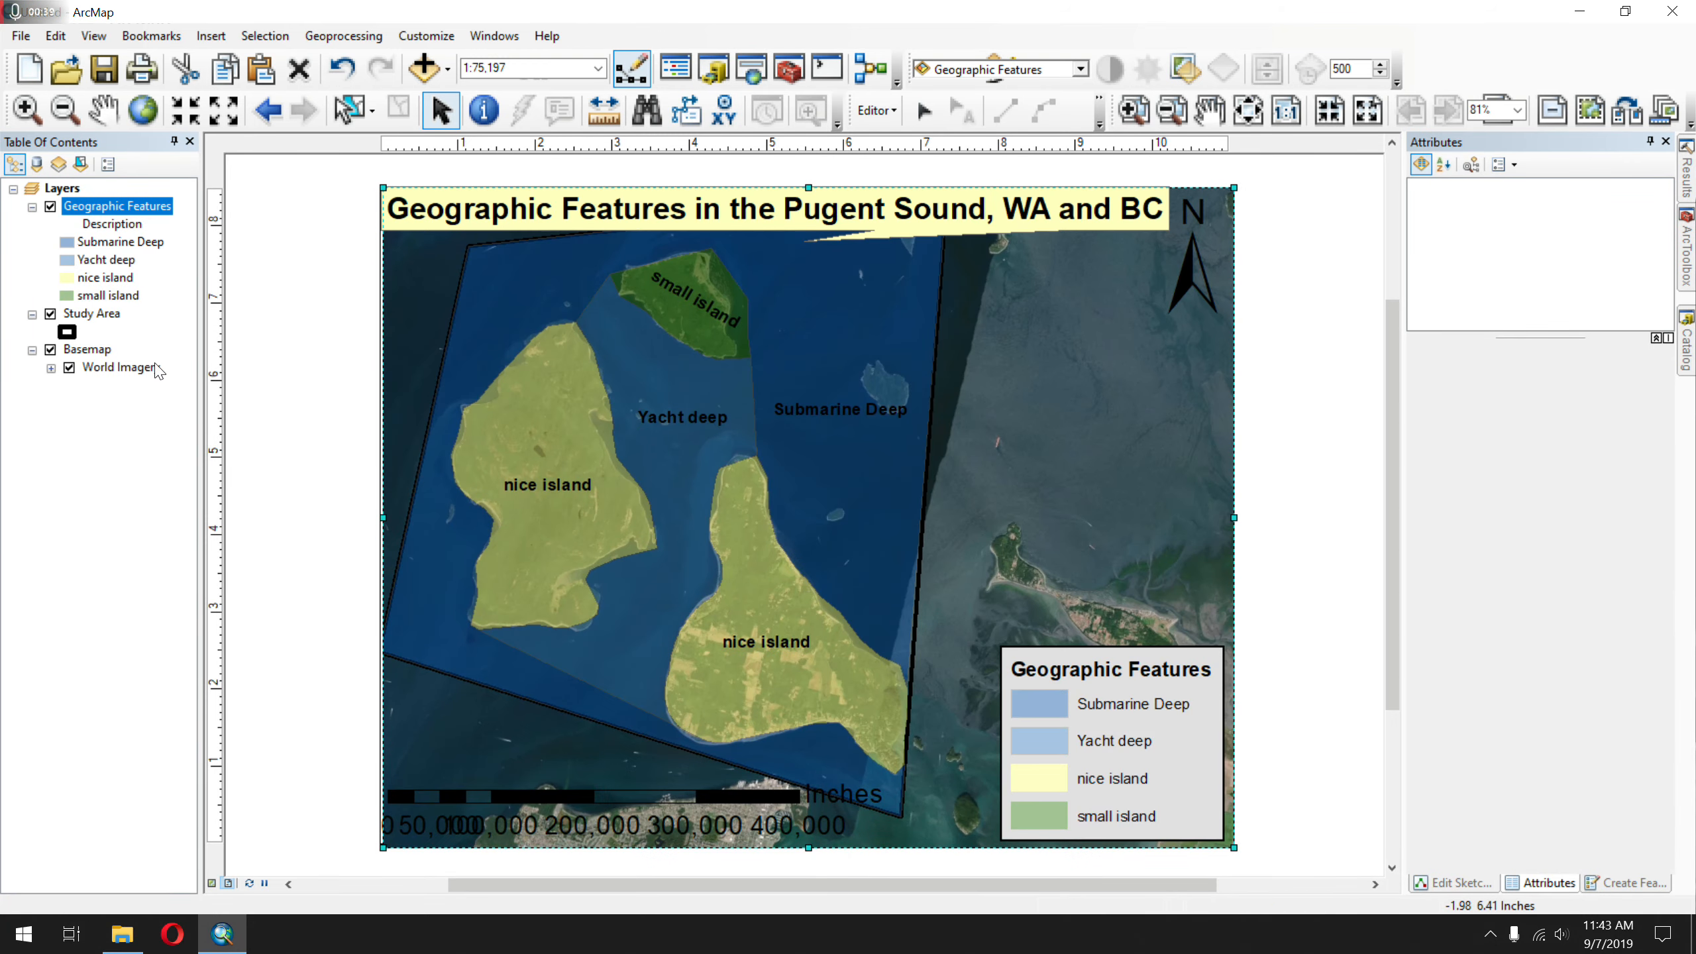
click(153, 368)
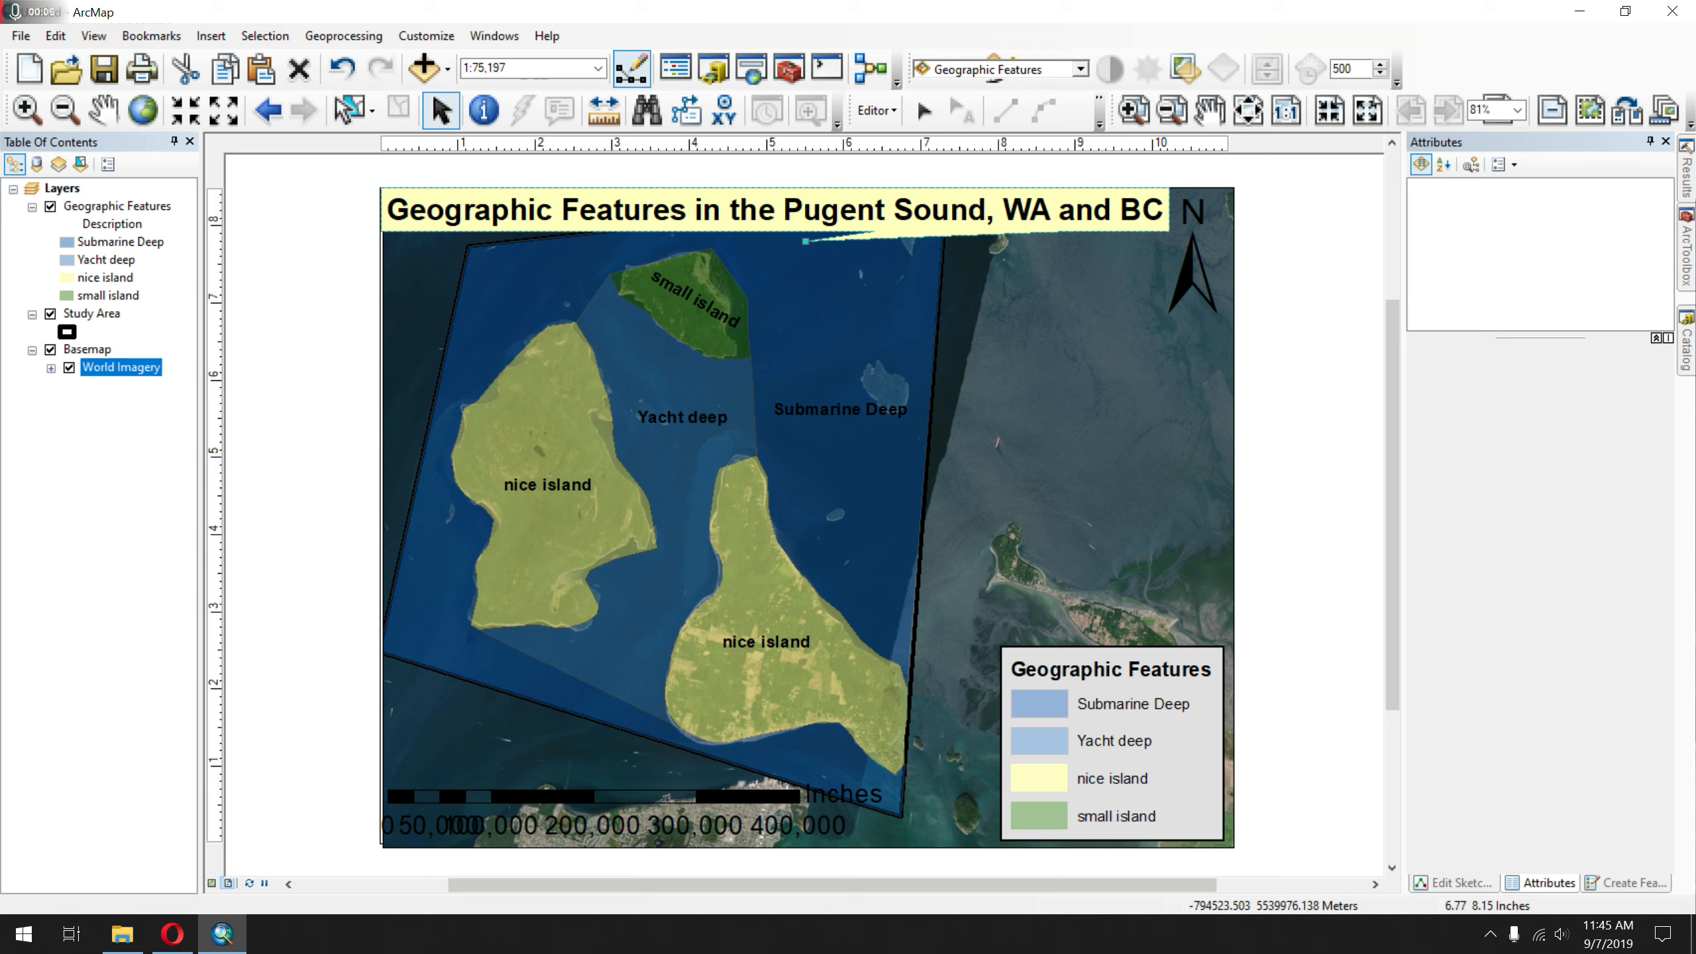
- Replace the map title's text with "Geographic Features of the Puget Sound WA, BC" and move the title into the map's upper-left corner
double_click(903, 217)
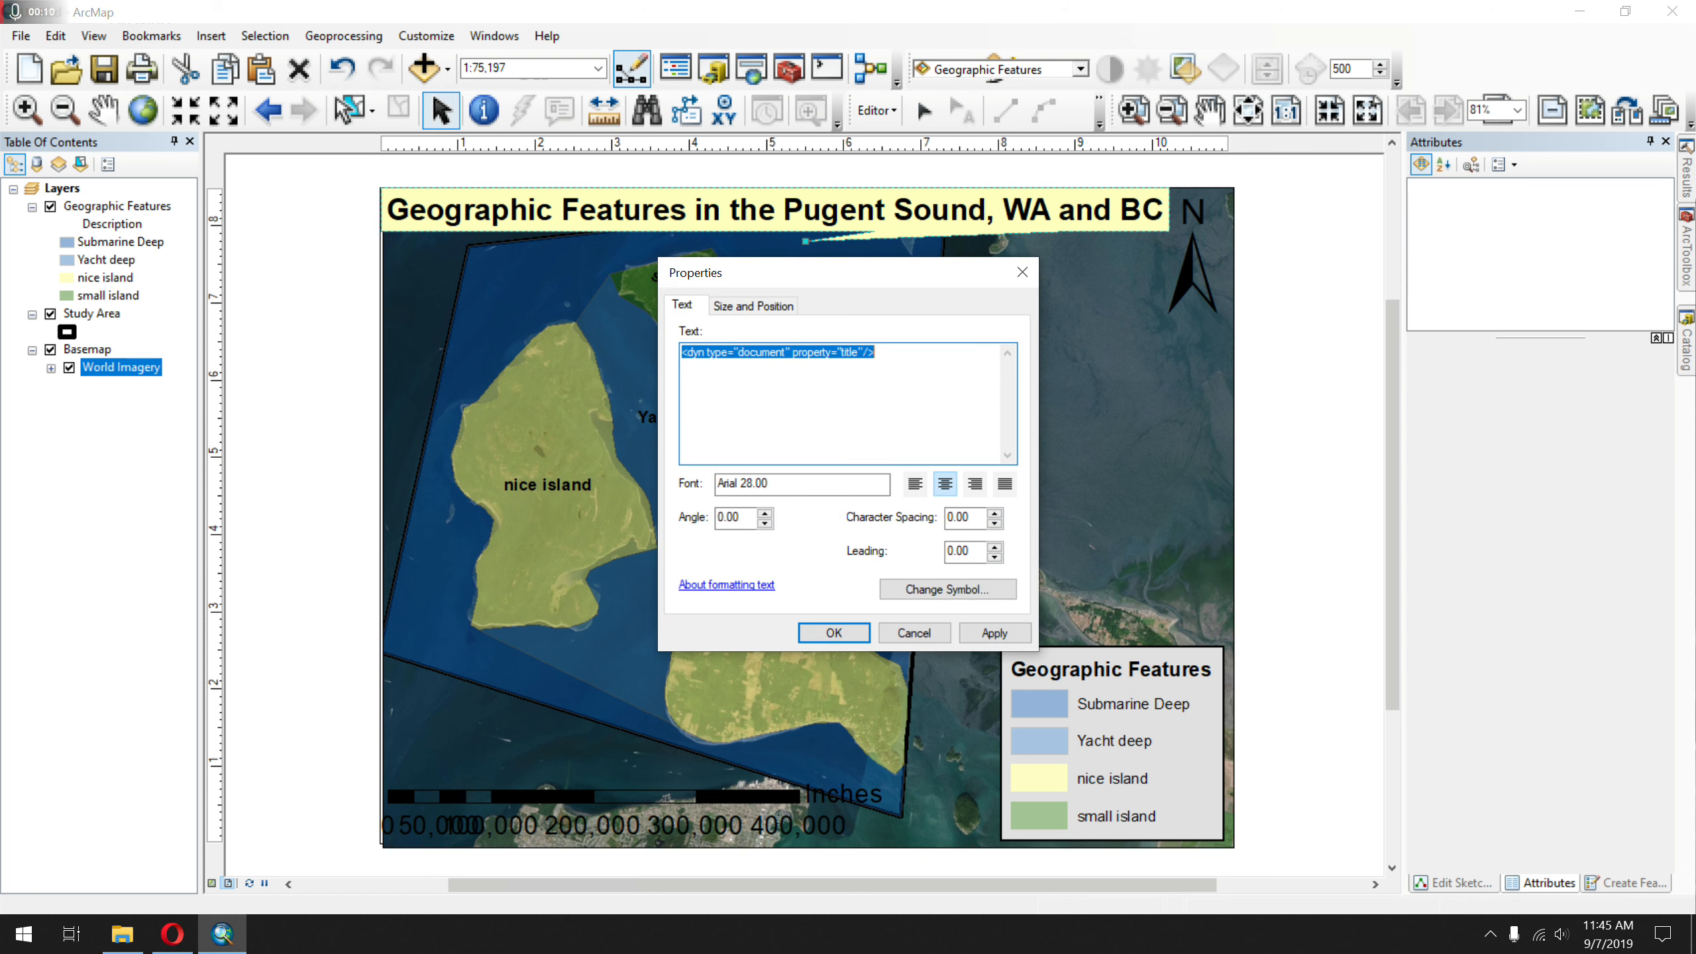
drag(874, 352, 792, 352)
click(728, 353)
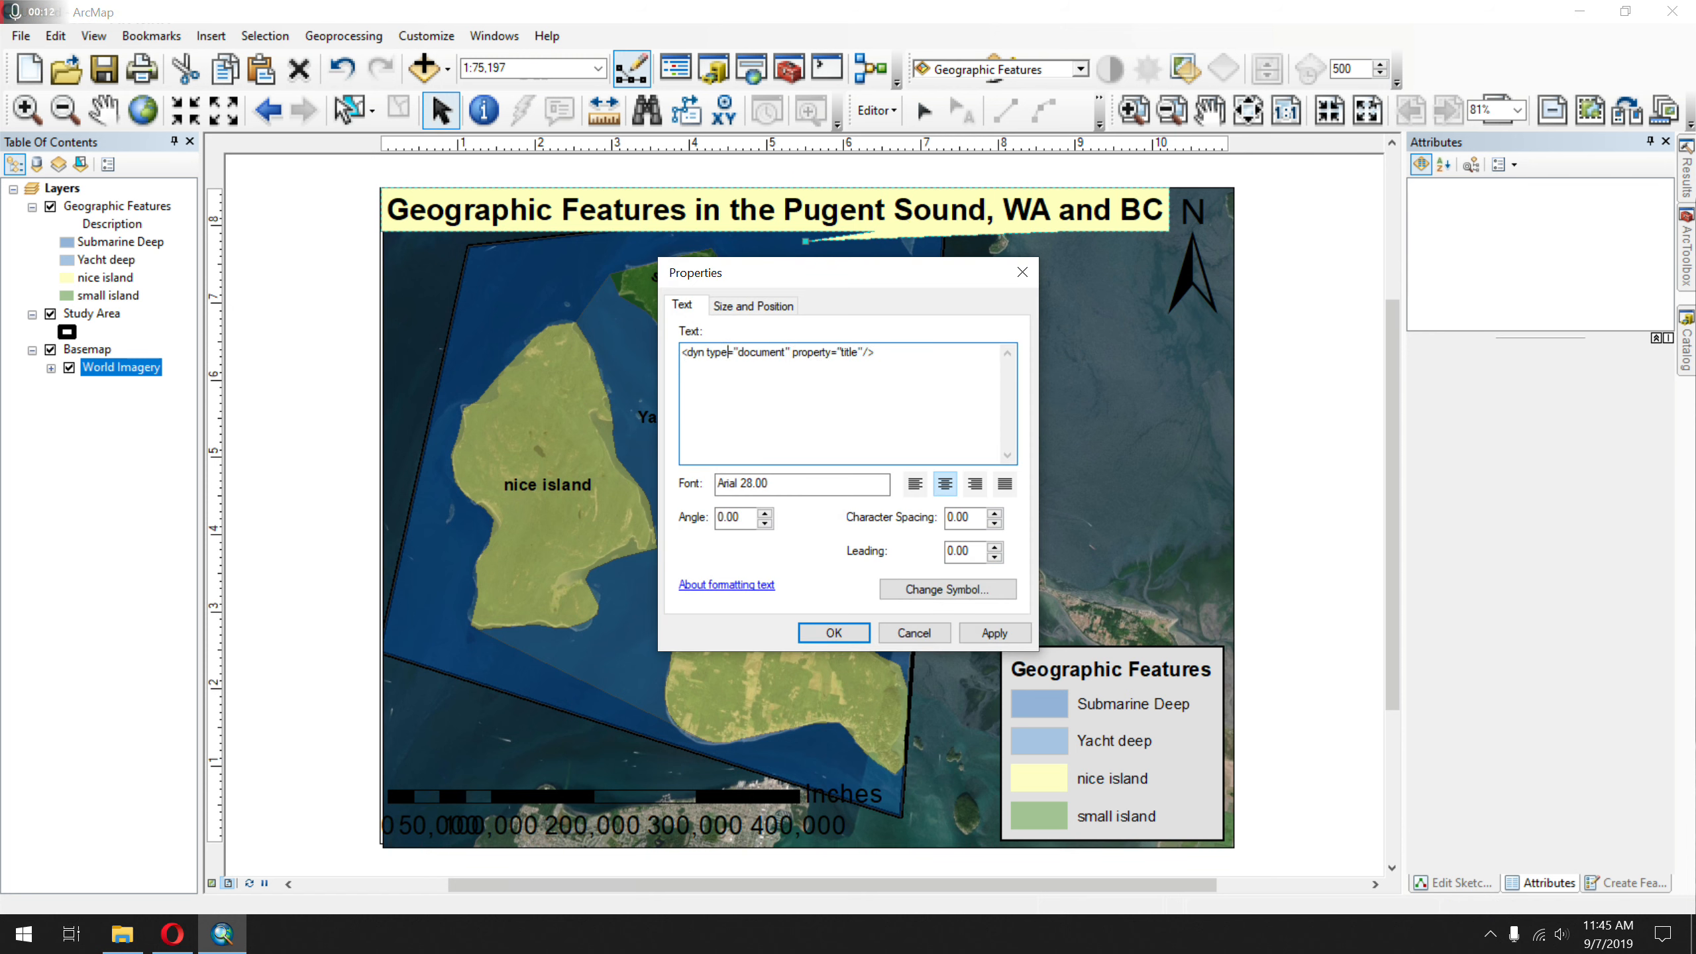
key(ctrl+a)
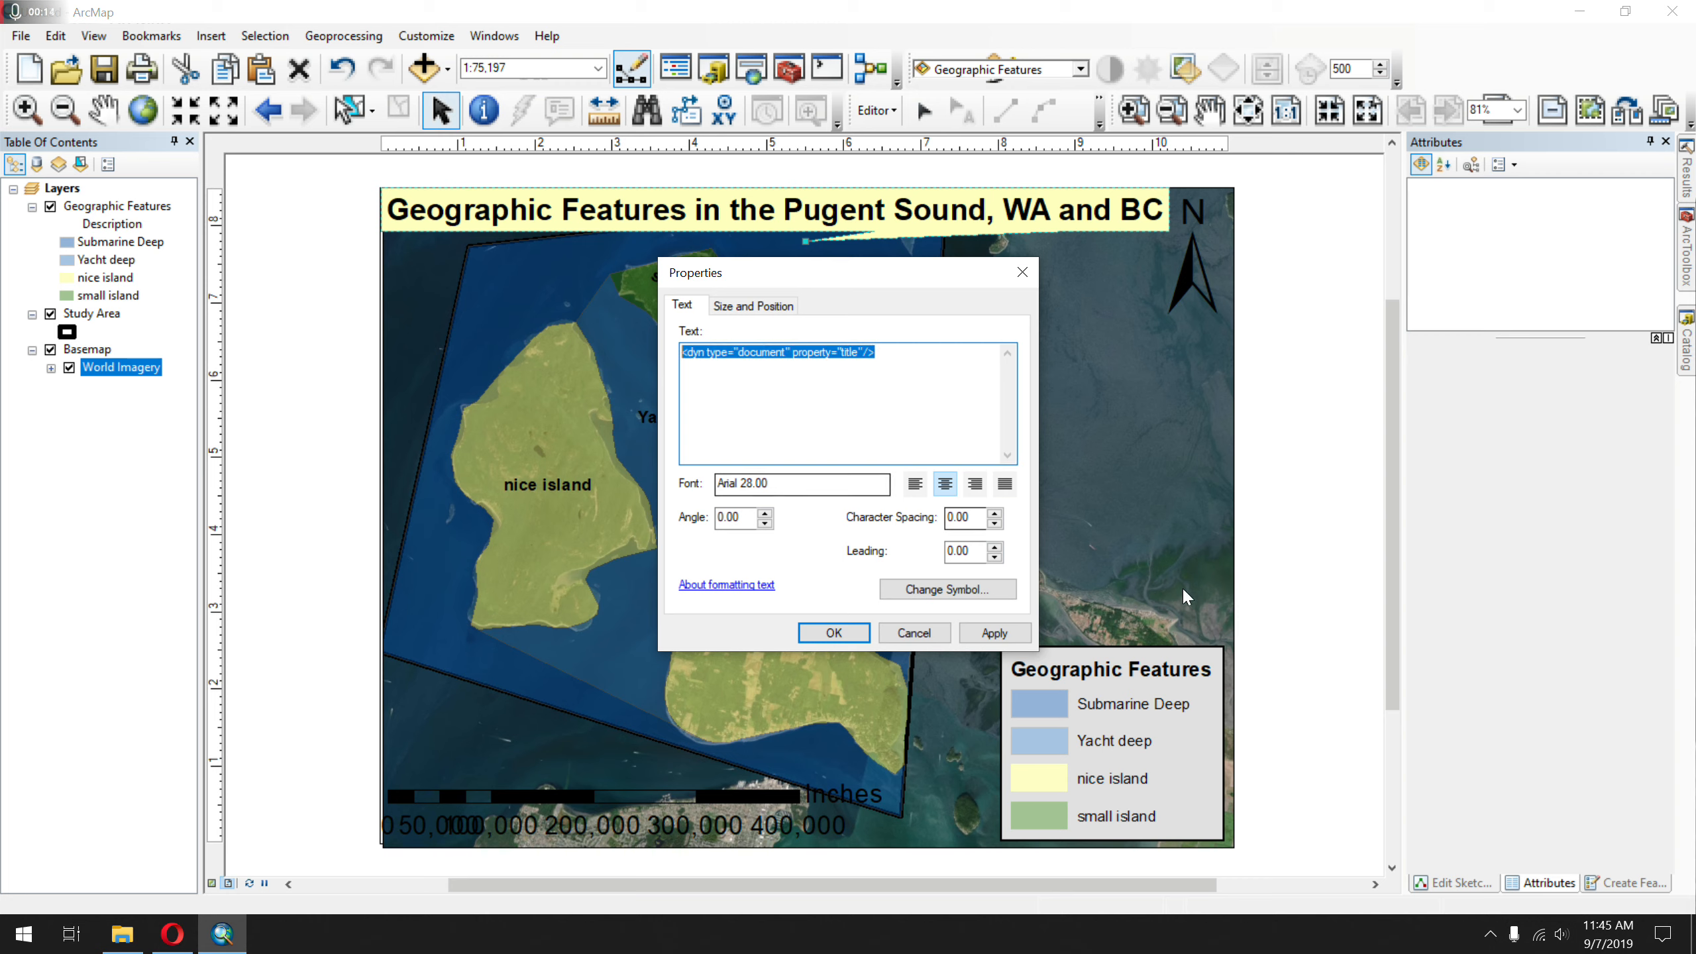
text(Geographic Features of the Puget Sound WA, BC)
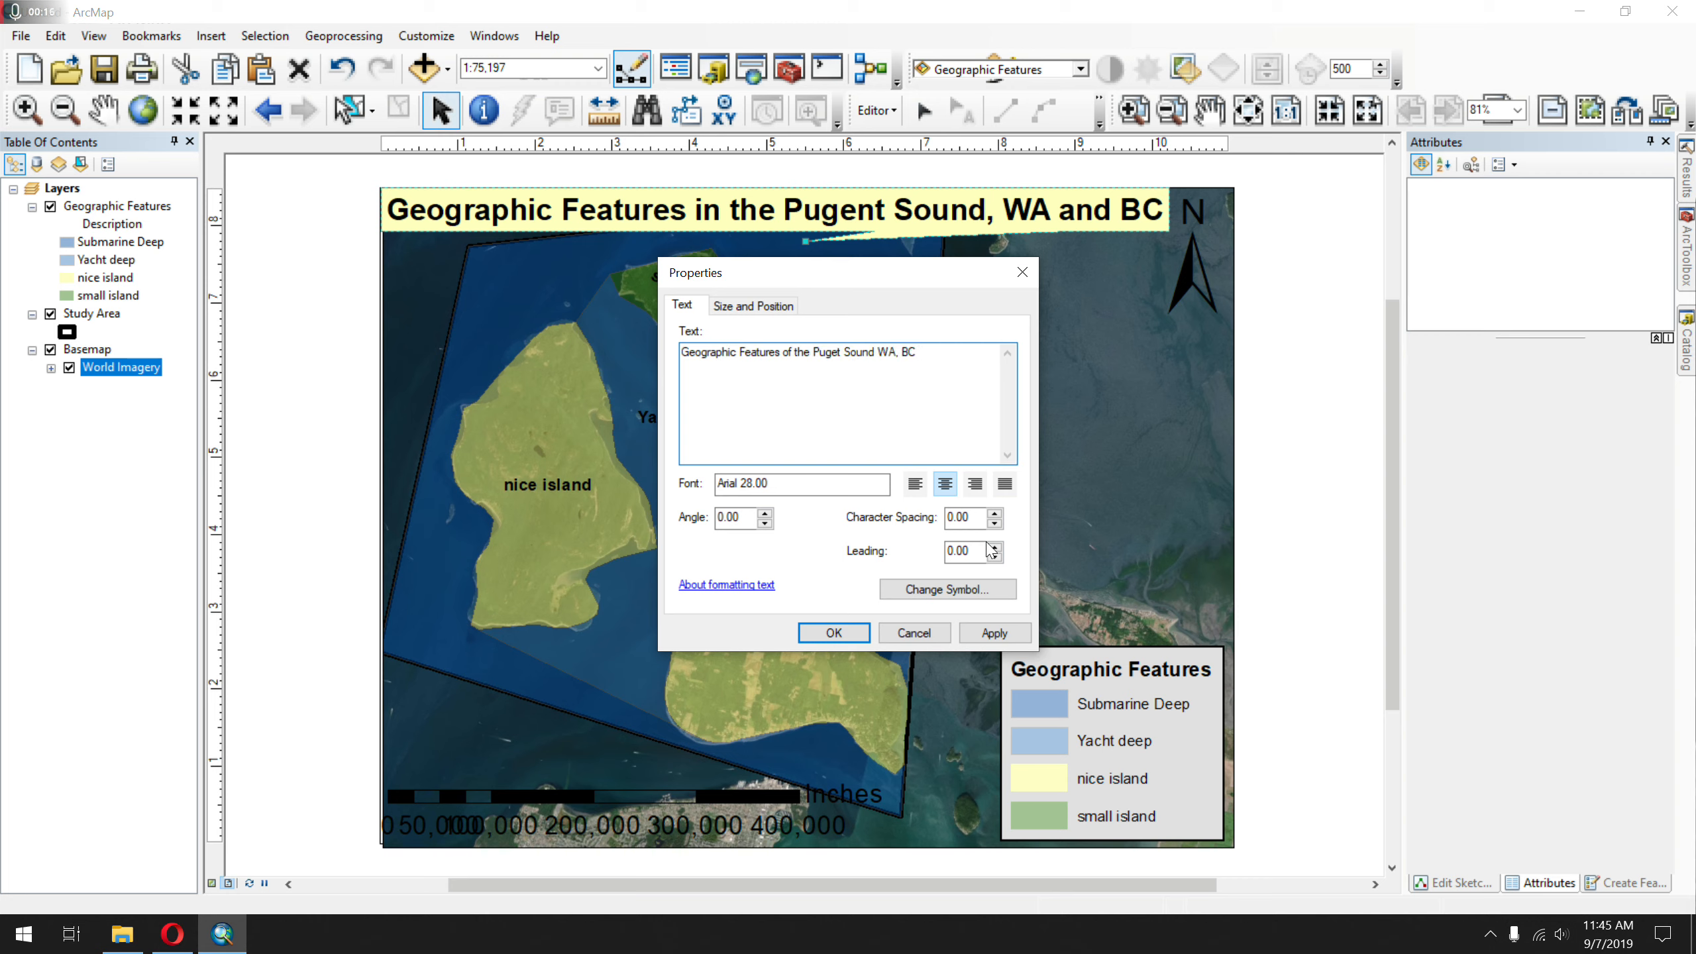
click(995, 634)
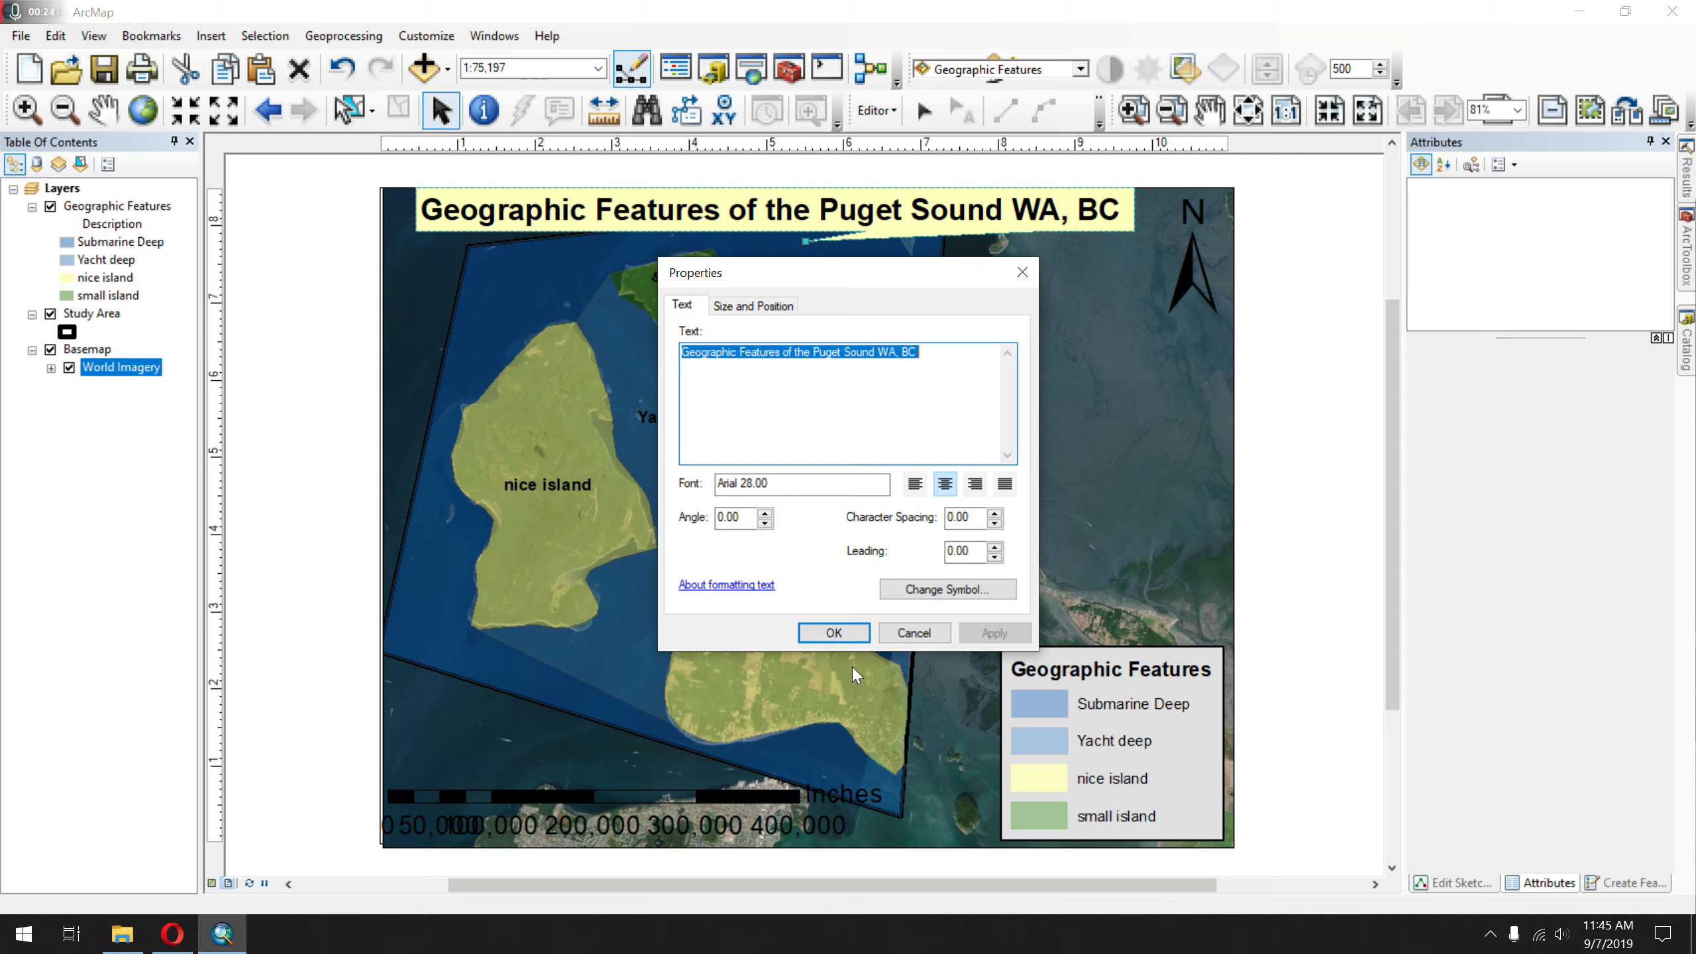
click(835, 632)
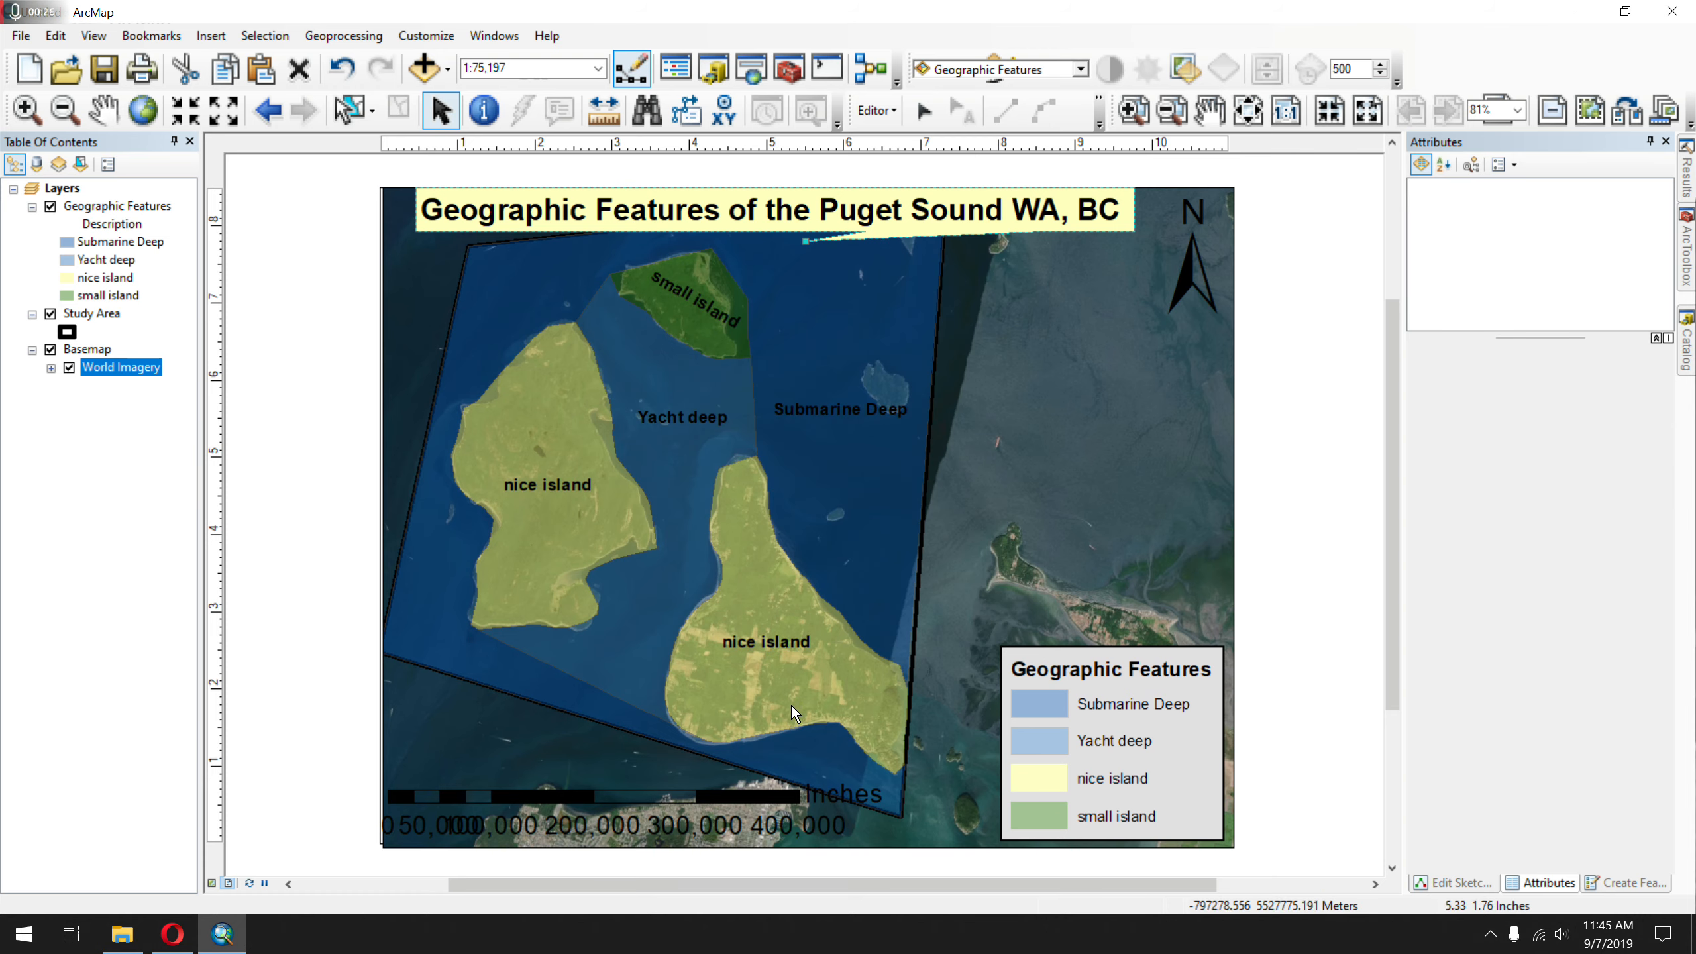
drag(666, 210, 628, 212)
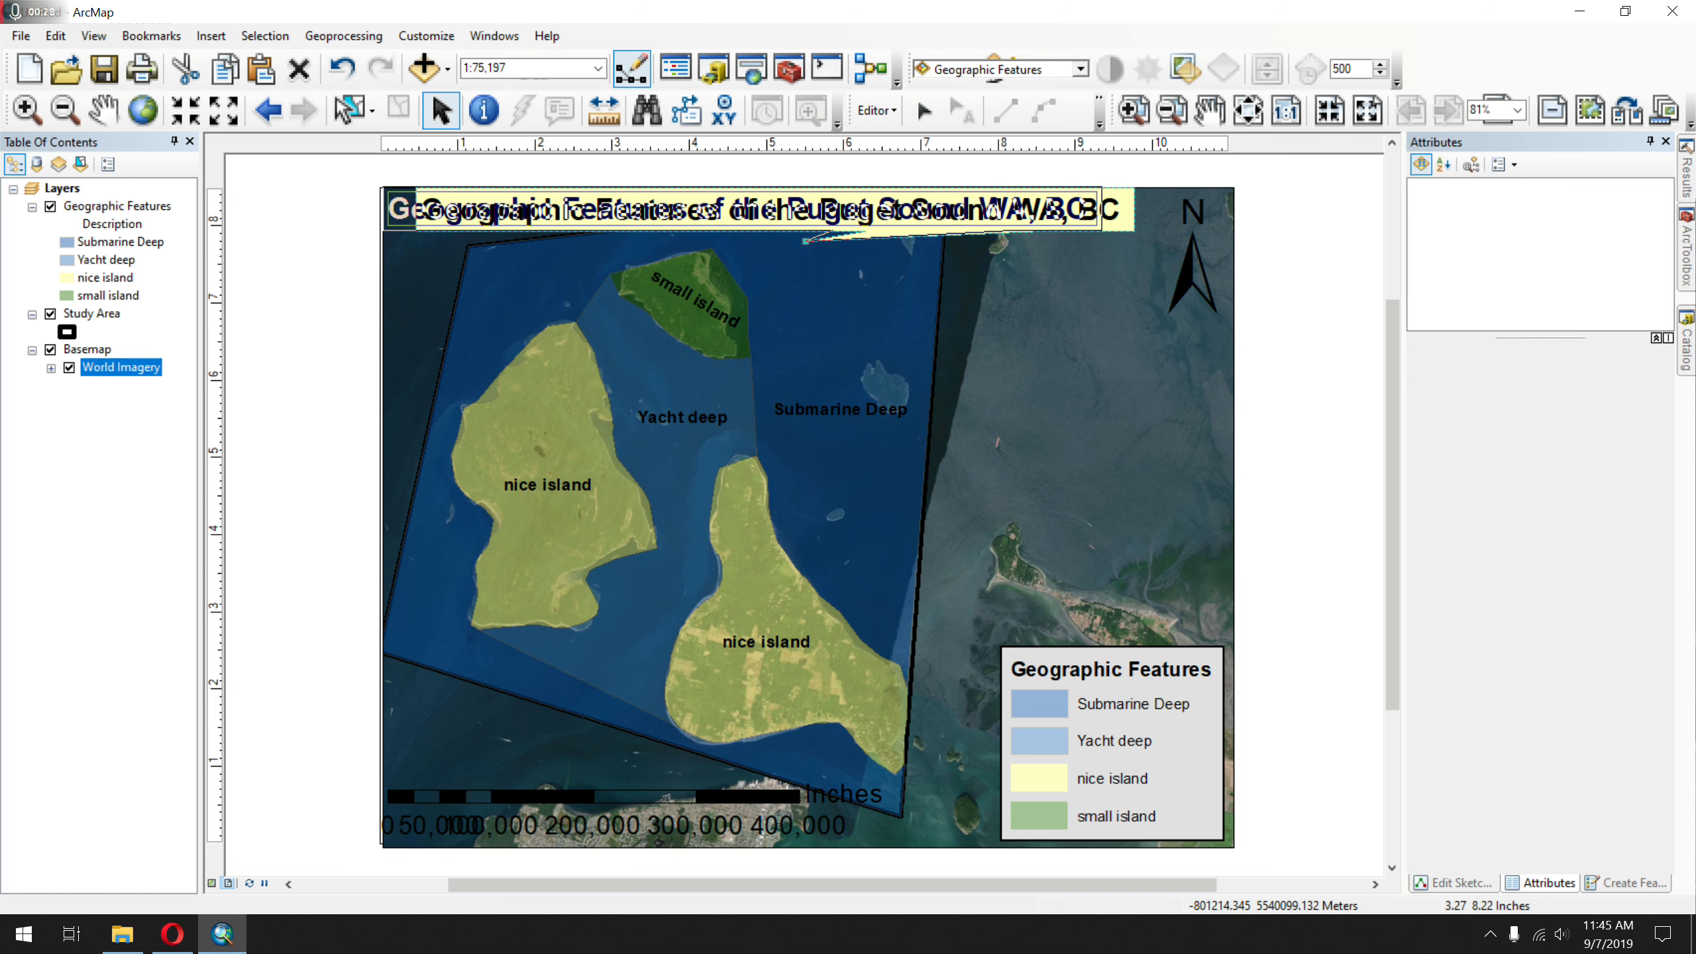
click(264, 430)
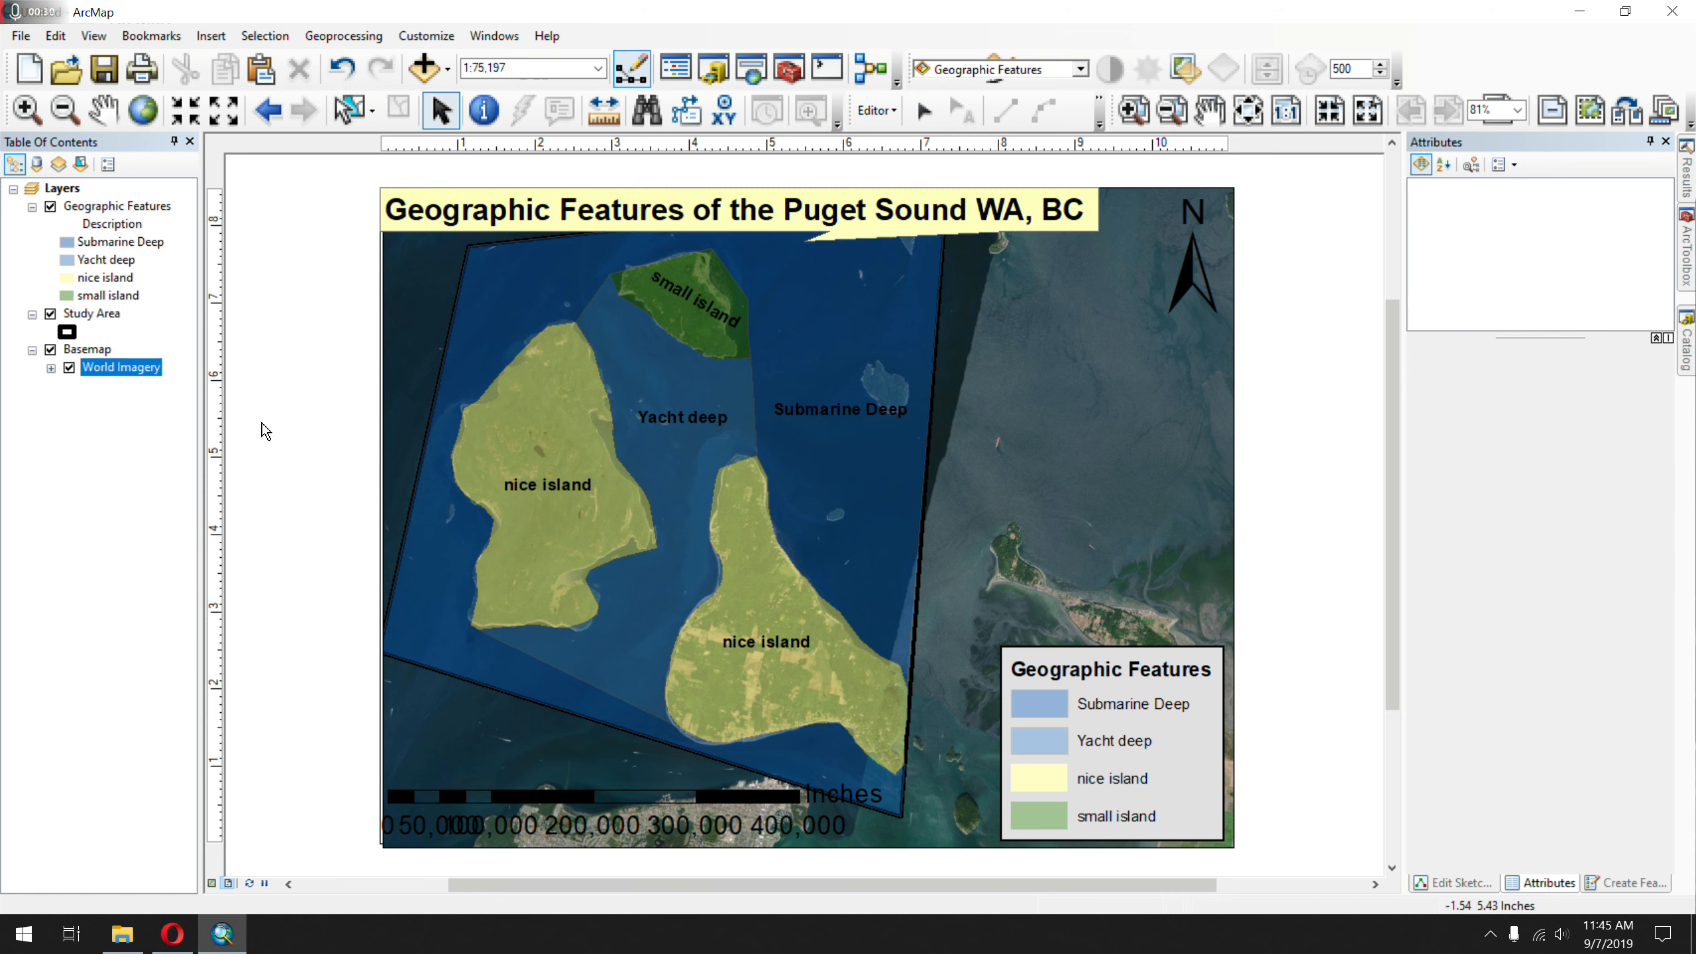